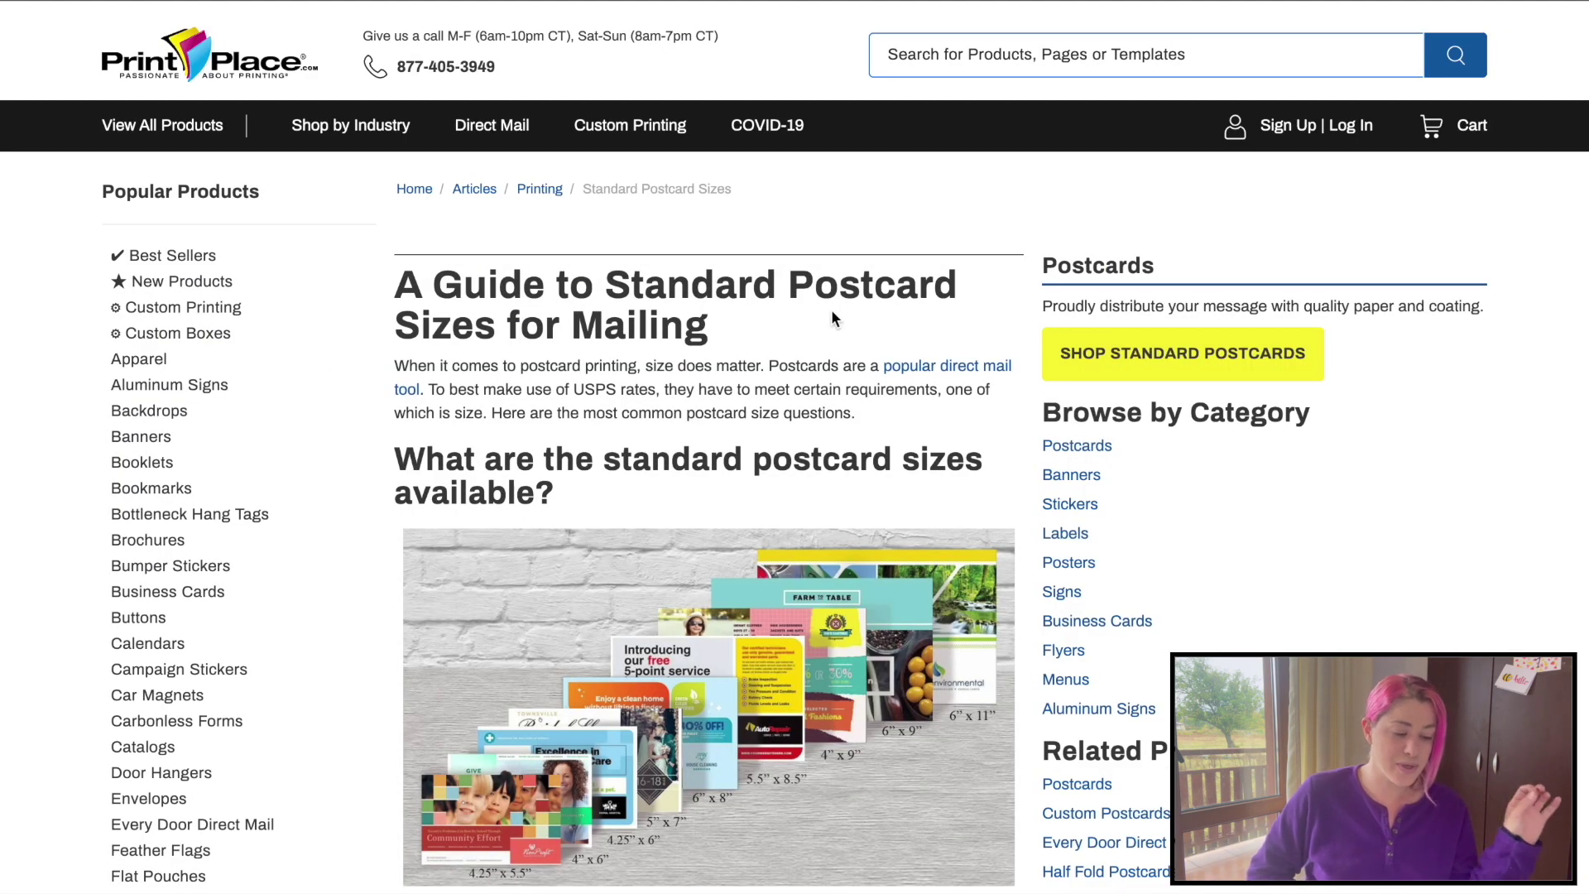
Step: Switch from the postcard size guide to Canva and create a new custom-size design of 1800 x 1200 px
{"action": "scroll", "coordinate": [965, 321], "scroll_direction": "down", "scroll_amount": 5}
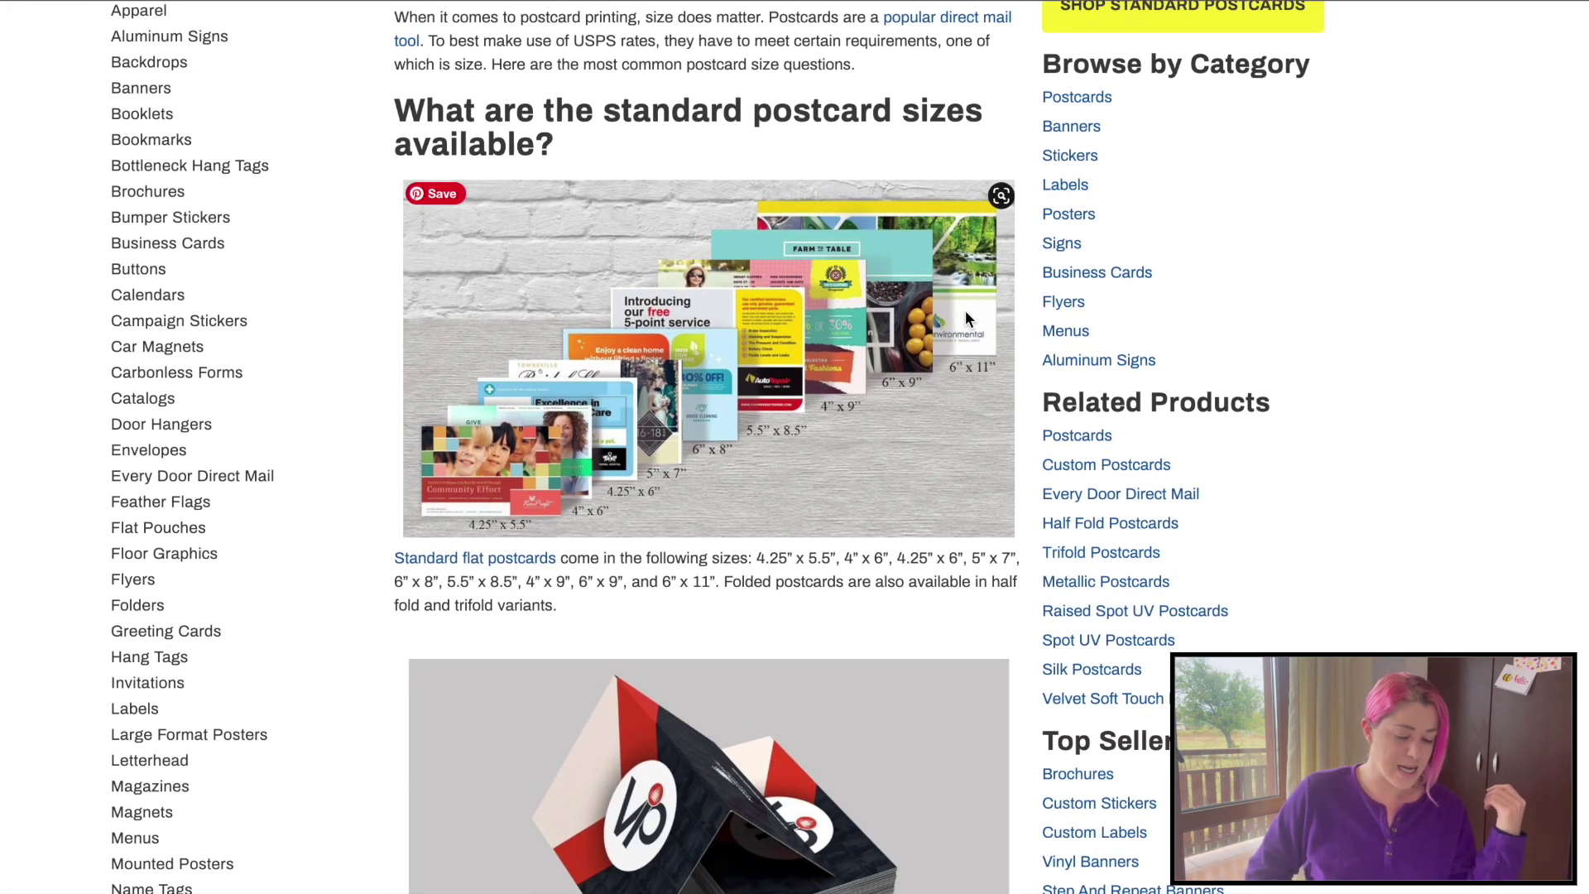
{"action": "scroll", "coordinate": [965, 310], "scroll_direction": "down", "scroll_amount": 2}
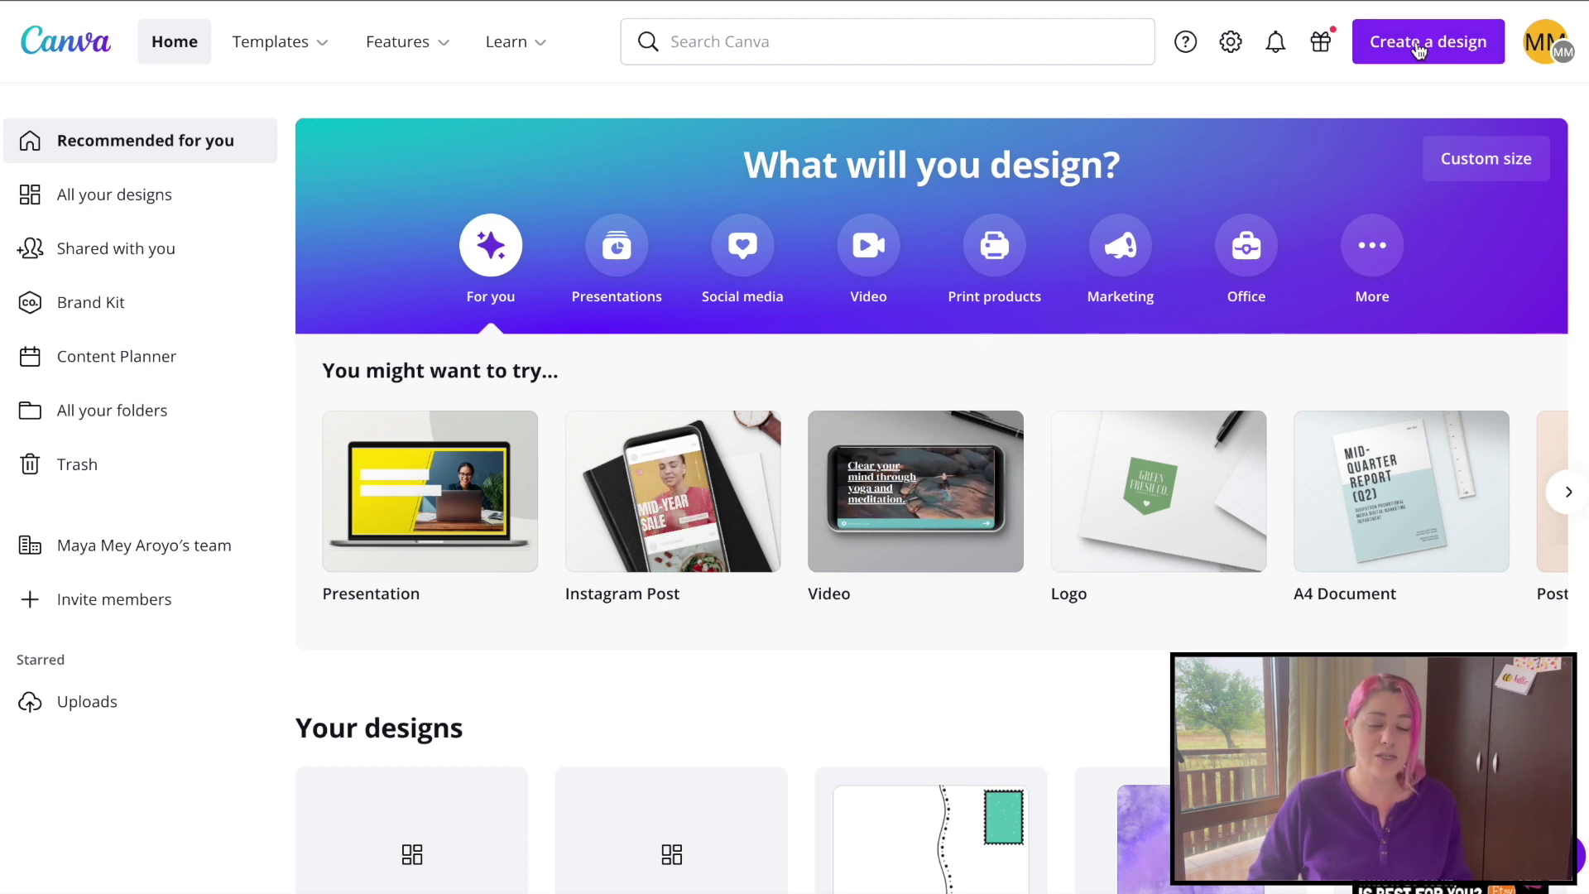
{"action": "left_click", "coordinate": [1418, 50]}
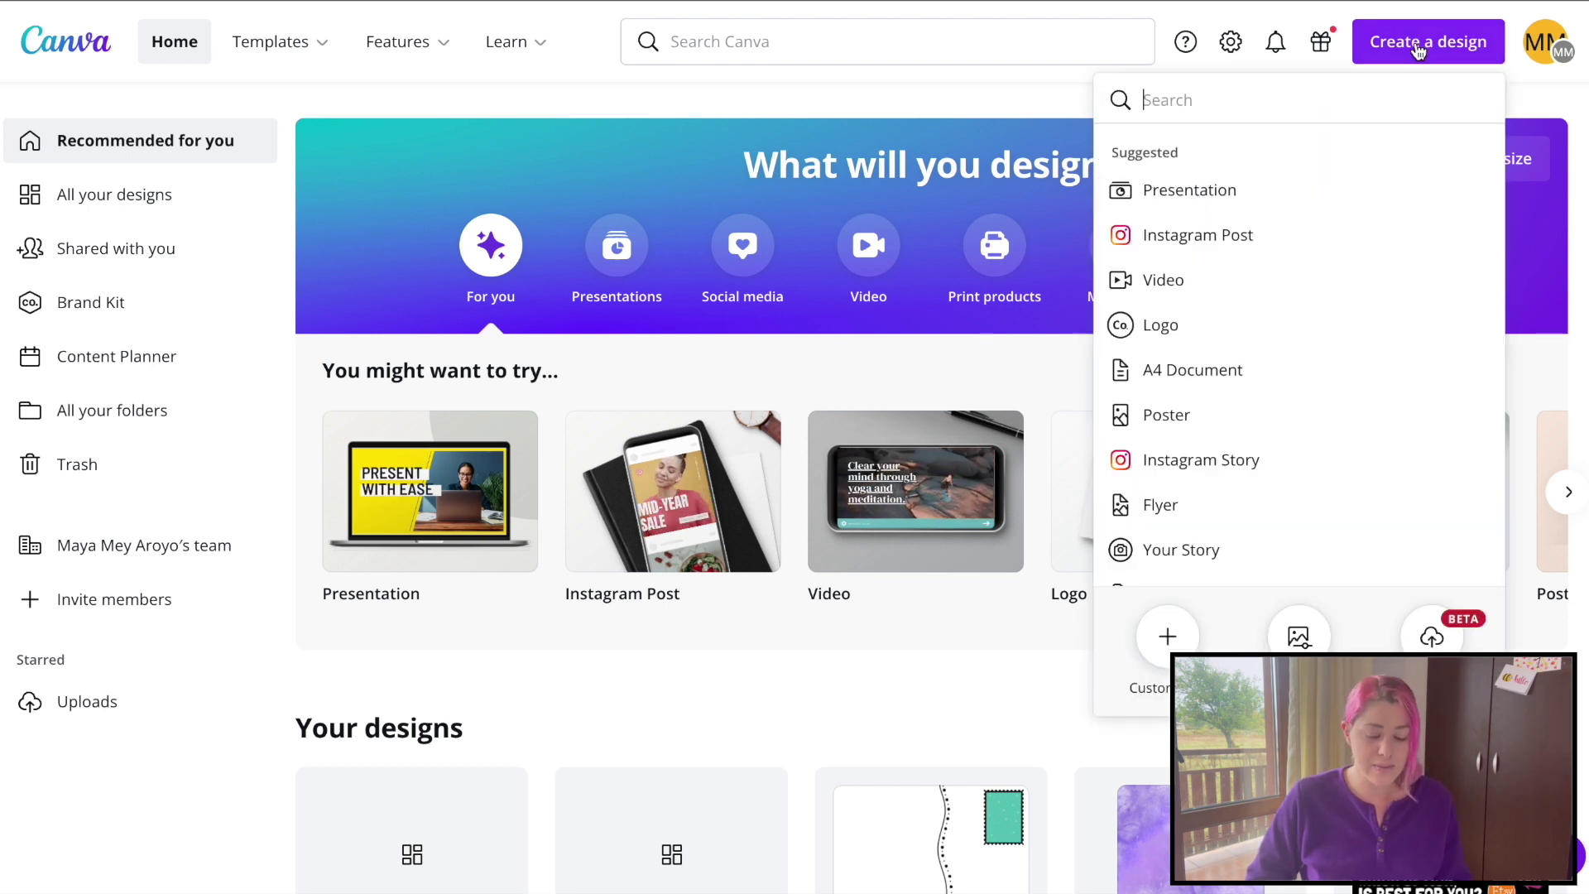
{"action": "left_click", "coordinate": [1167, 635]}
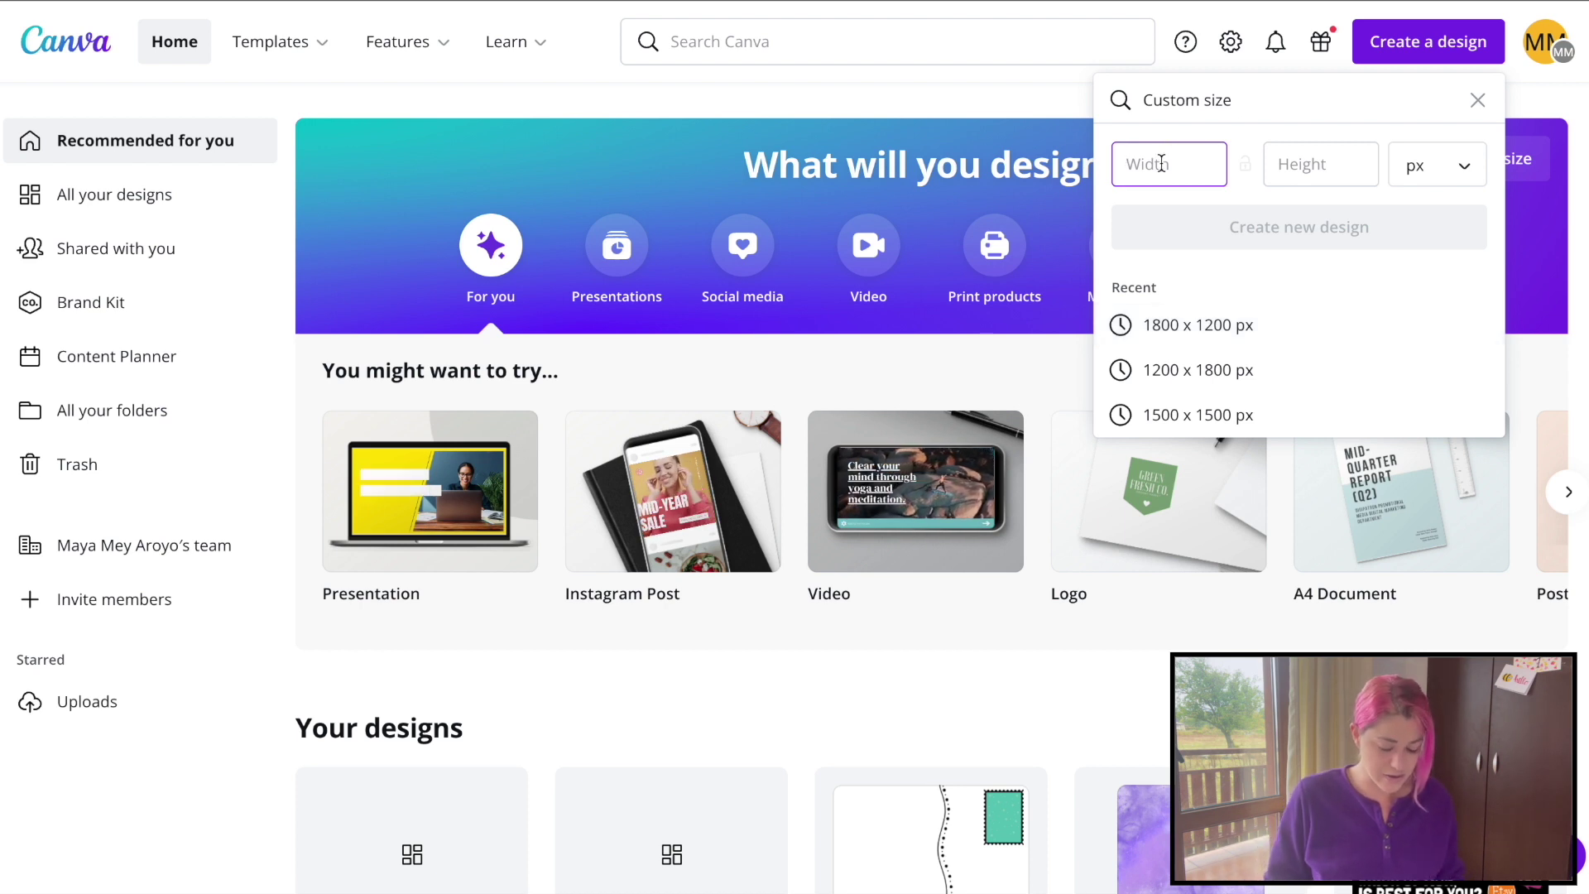
{"action": "type", "text": "1200"}
{"action": "key", "text": "Tab"}
{"action": "type", "text": "18"}
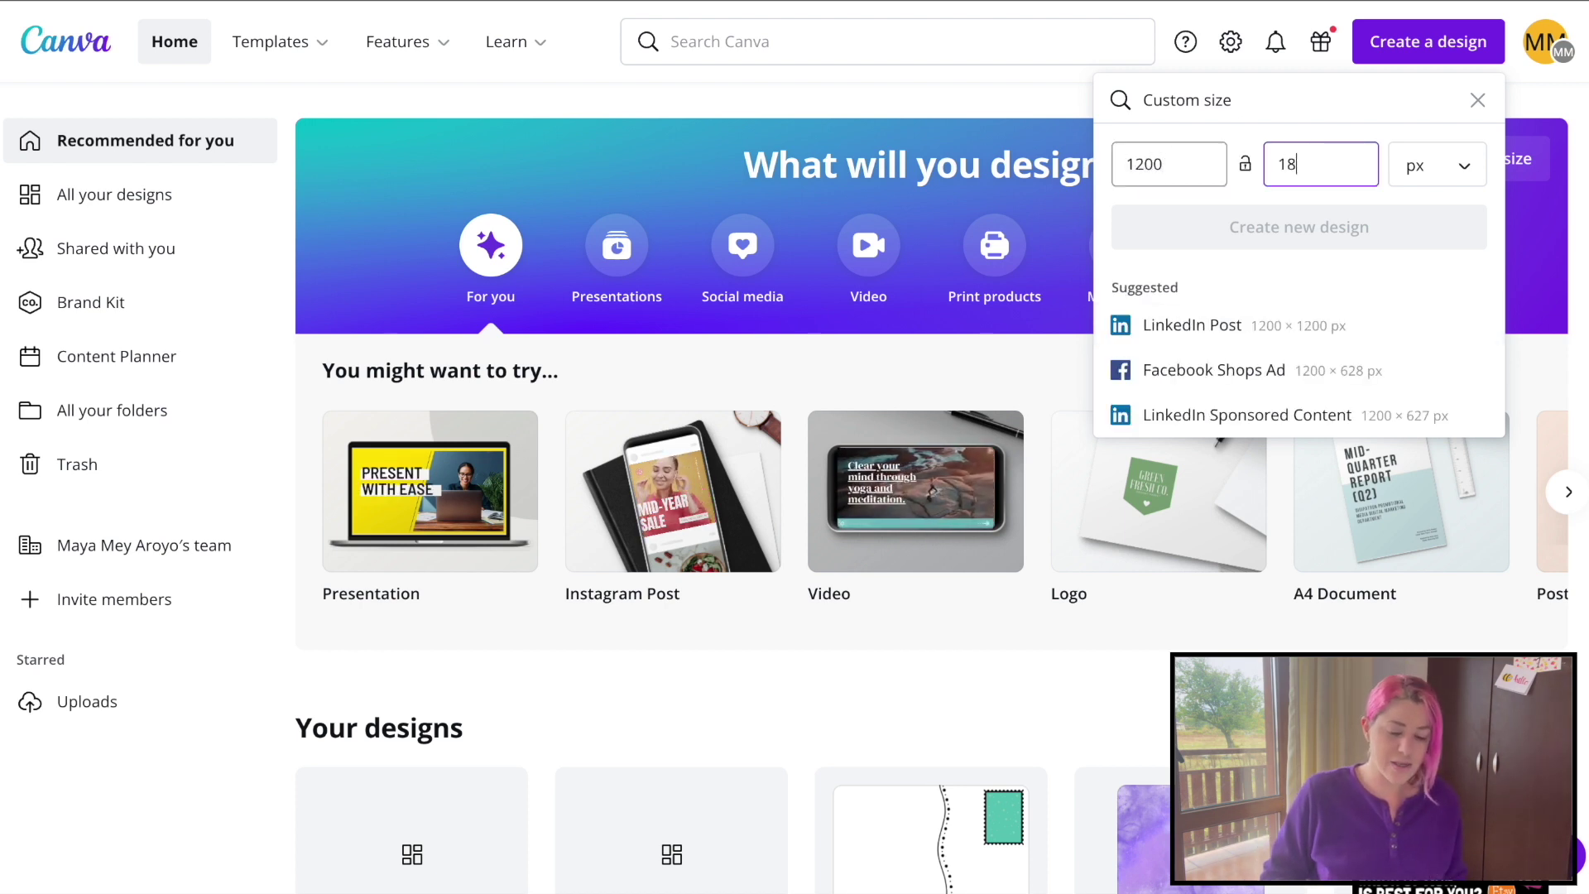
{"action": "type", "text": "00"}
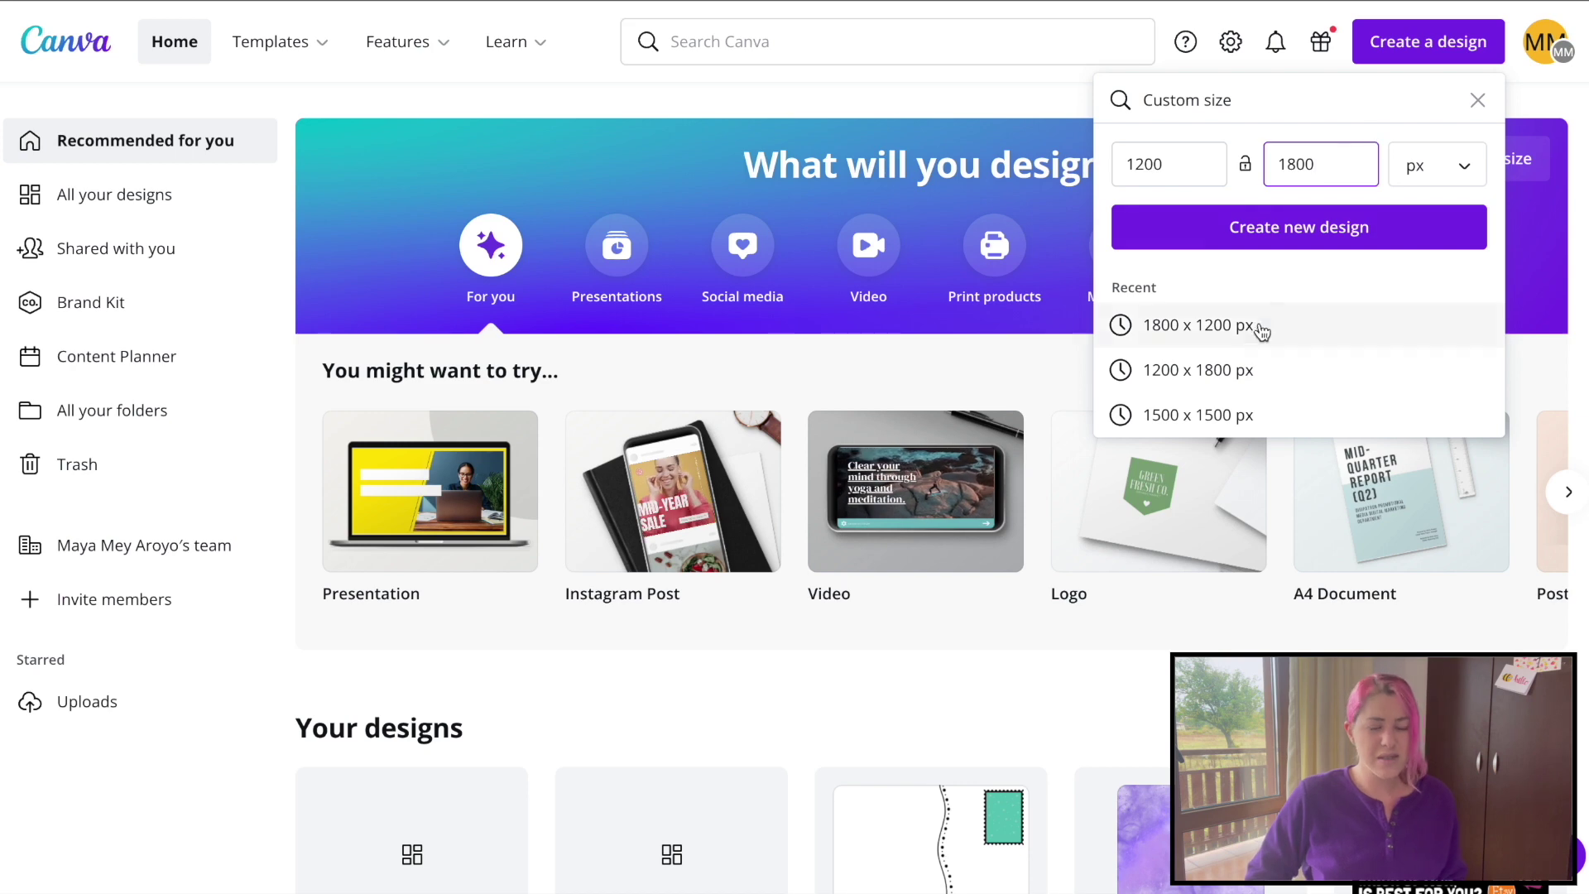
{"action": "left_click", "coordinate": [1255, 327]}
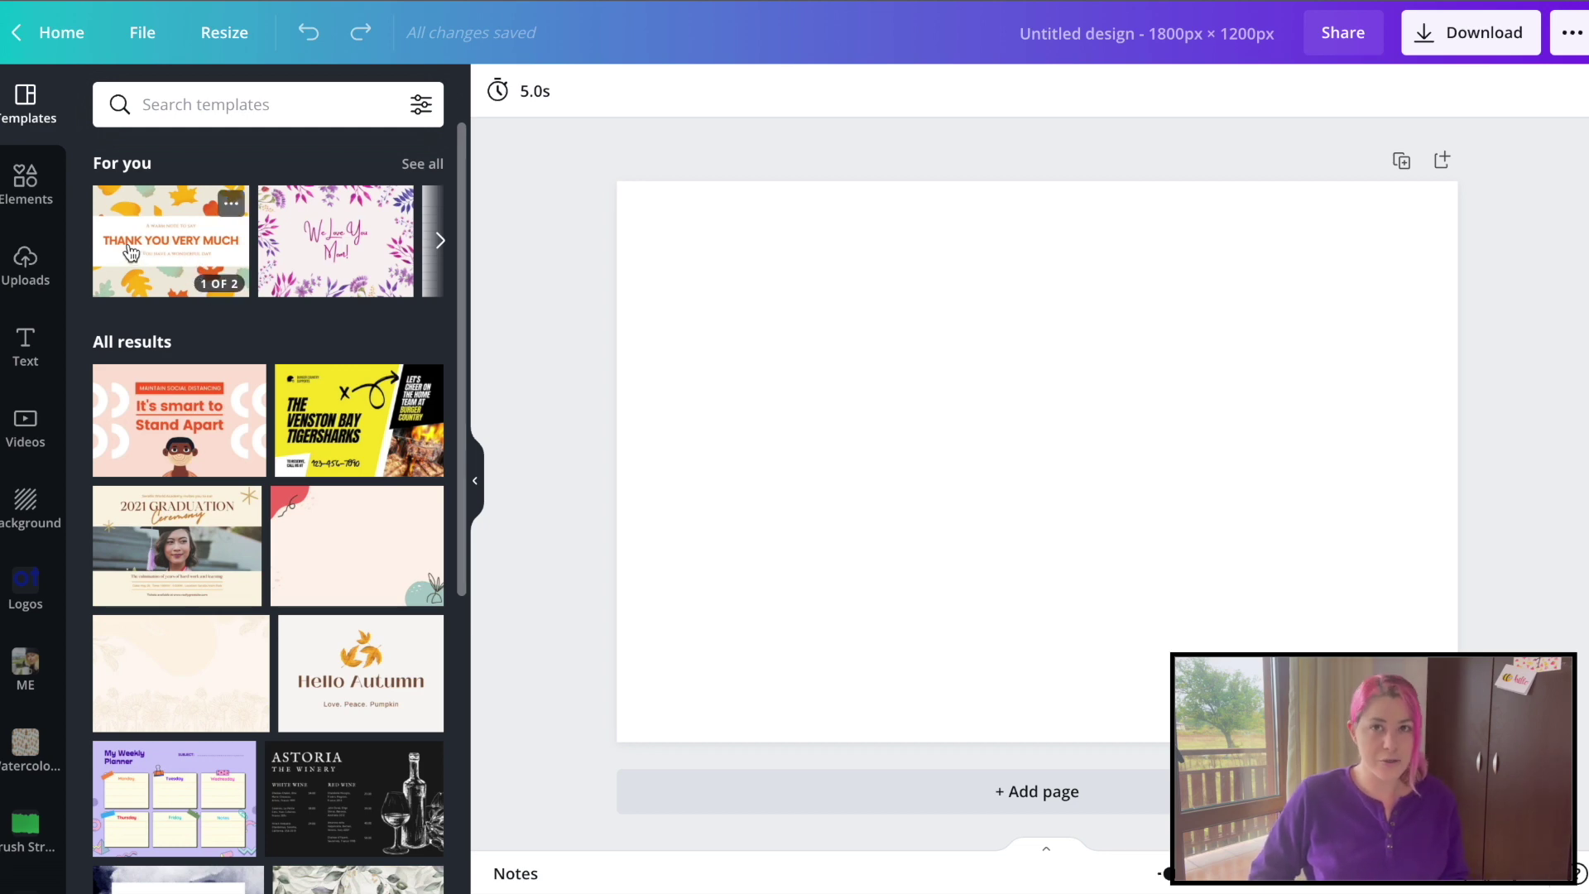
Step: Try the pink and green plaid pattern from the uploads as the page background and delete it again
{"action": "left_click", "coordinate": [13, 274]}
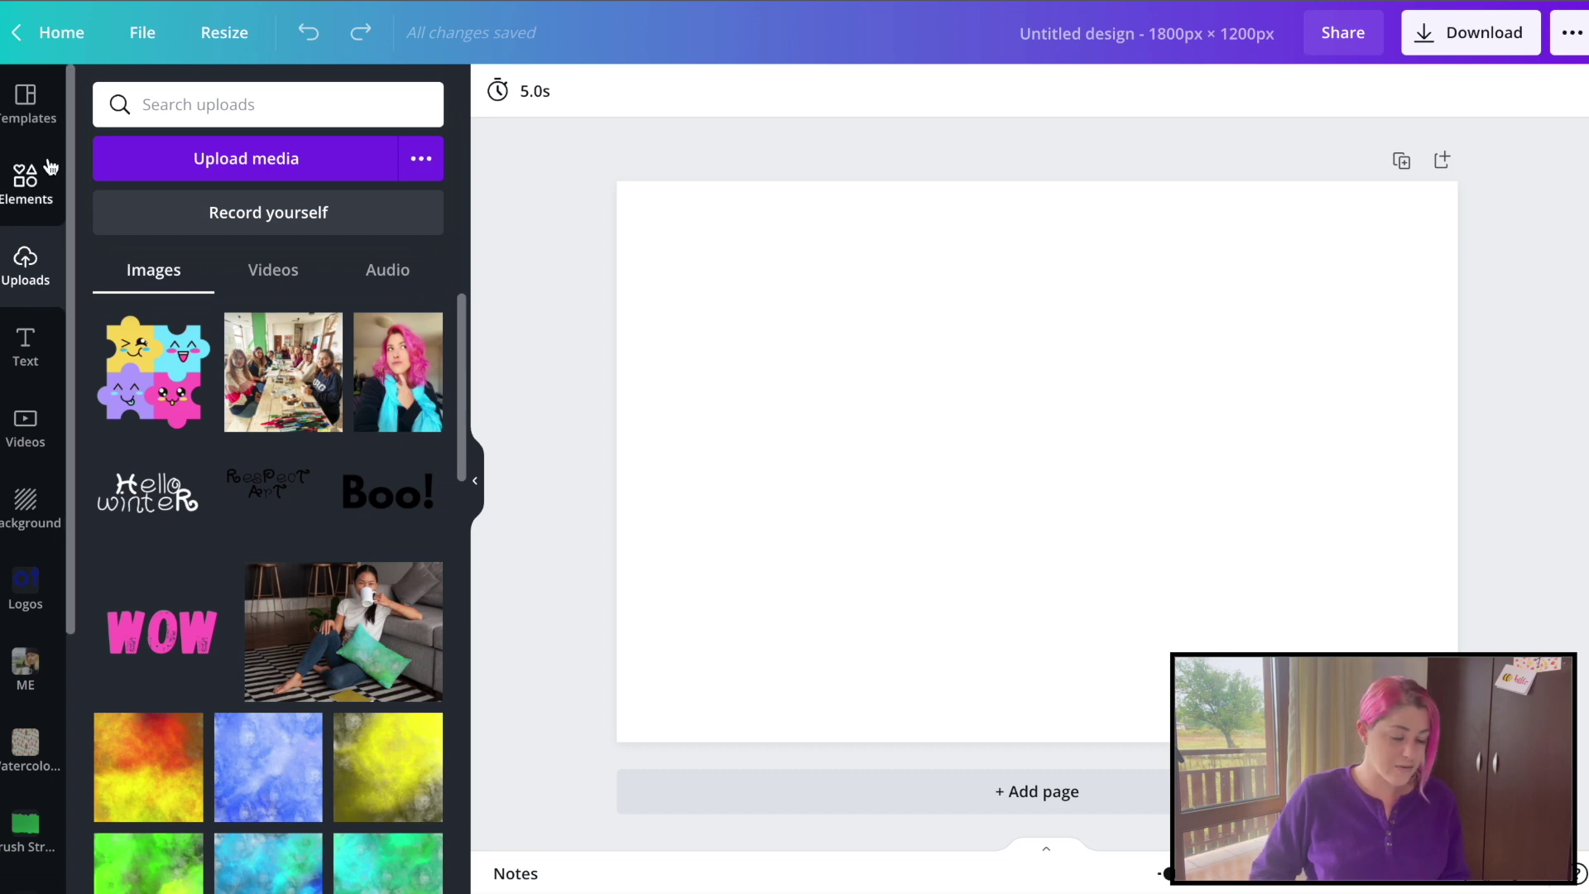
{"action": "scroll", "coordinate": [283, 539], "scroll_direction": "down", "scroll_amount": 5}
{"action": "scroll", "coordinate": [282, 539], "scroll_direction": "down", "scroll_amount": 10}
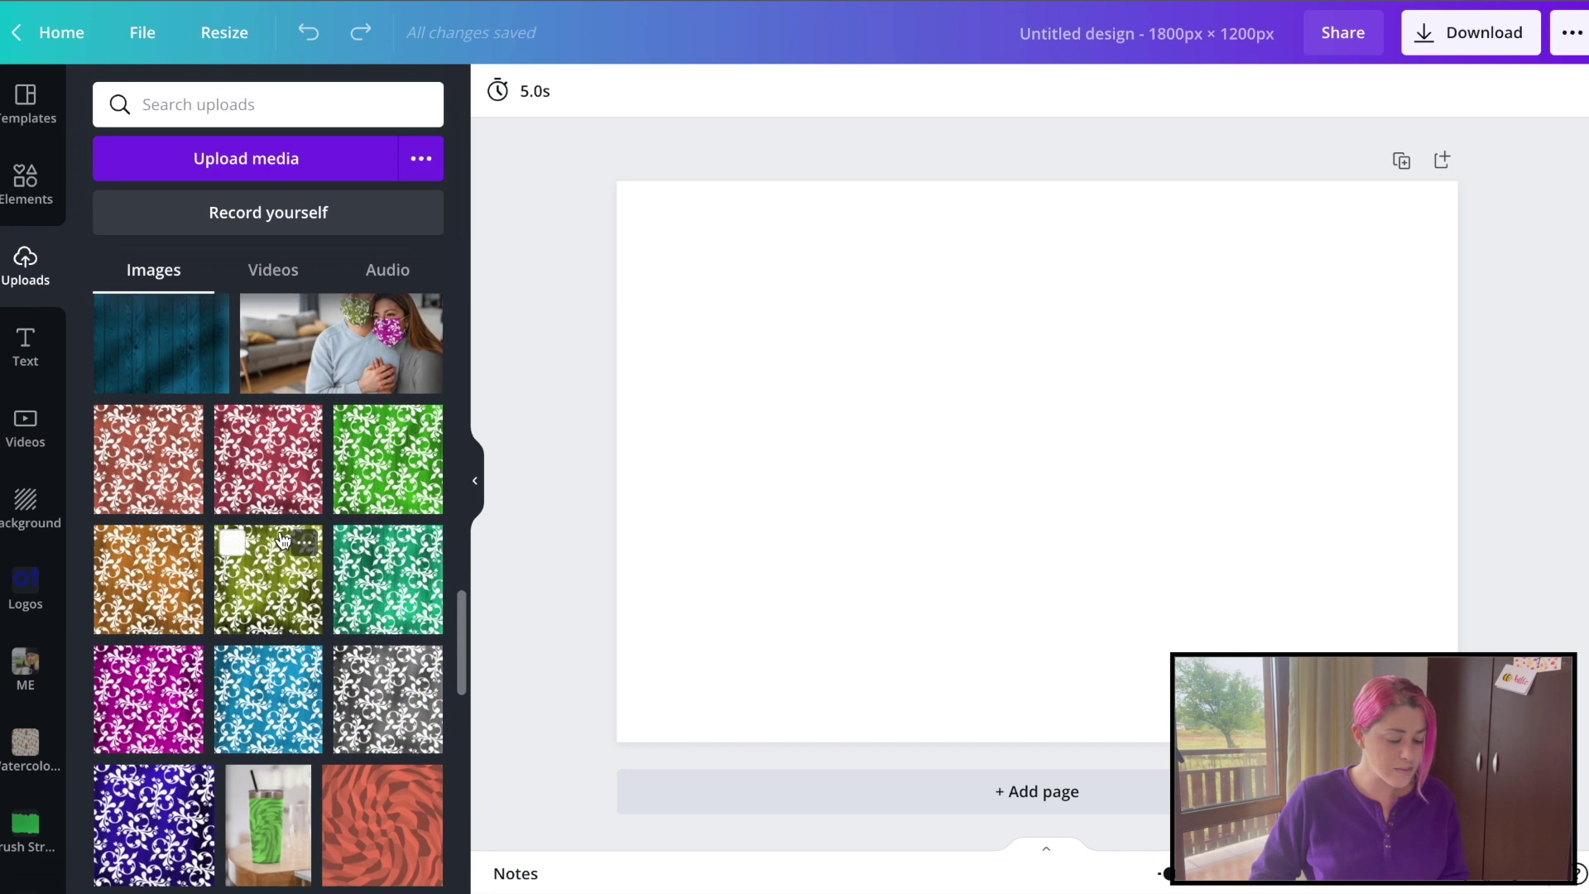
{"action": "scroll", "coordinate": [282, 540], "scroll_direction": "down", "scroll_amount": 12}
{"action": "scroll", "coordinate": [282, 540], "scroll_direction": "up", "scroll_amount": 5}
{"action": "left_click_drag", "start_coordinate": [386, 539], "coordinate": [624, 401]}
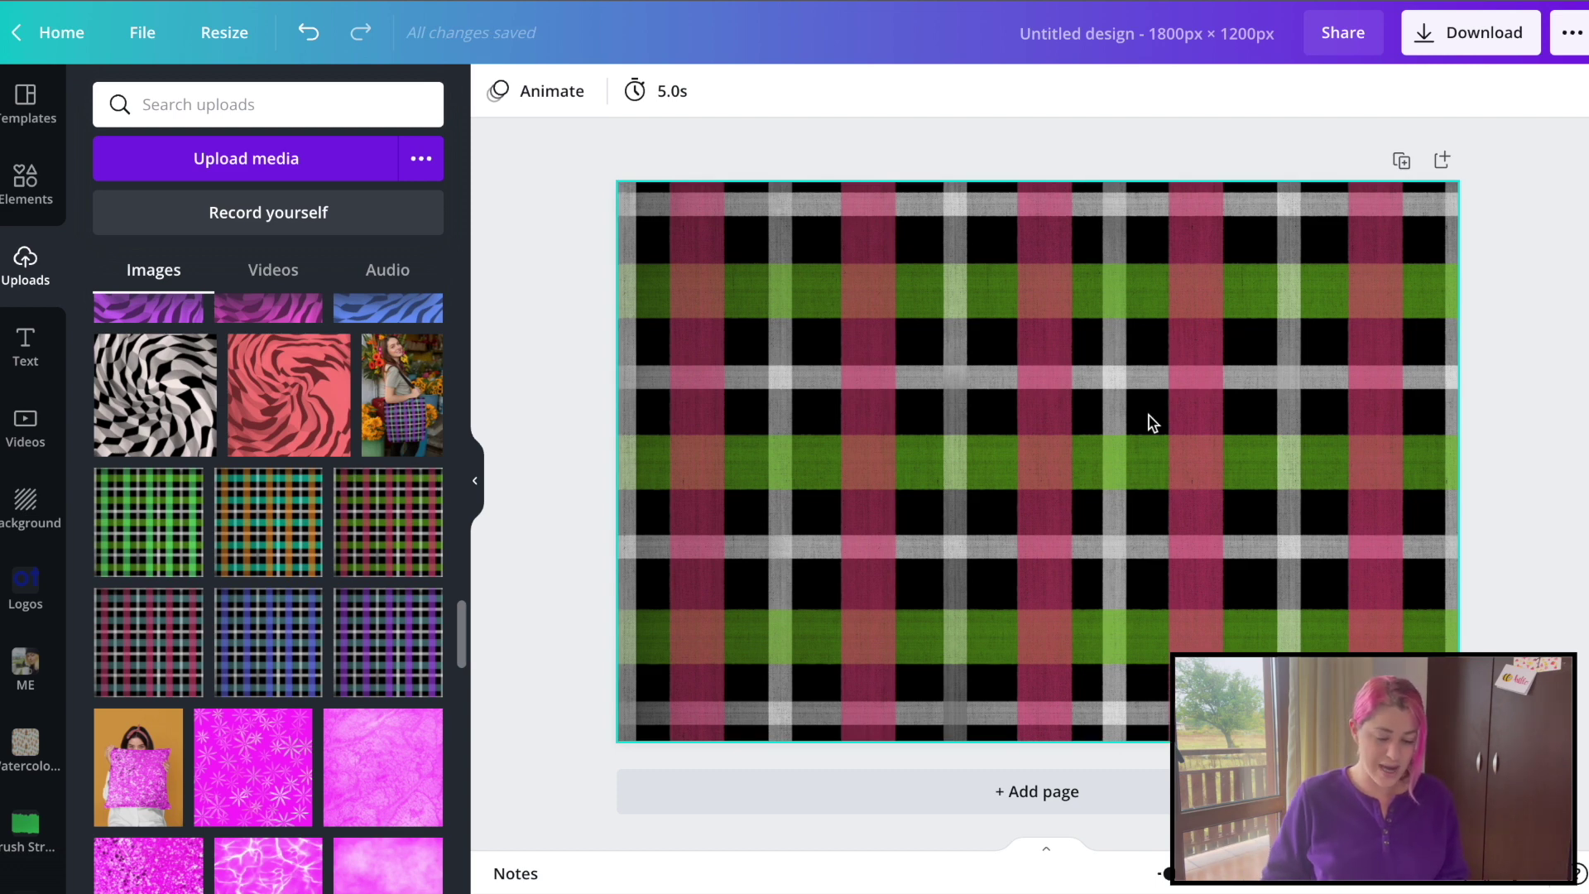
{"action": "left_click", "coordinate": [1013, 434]}
{"action": "key", "text": "Delete"}
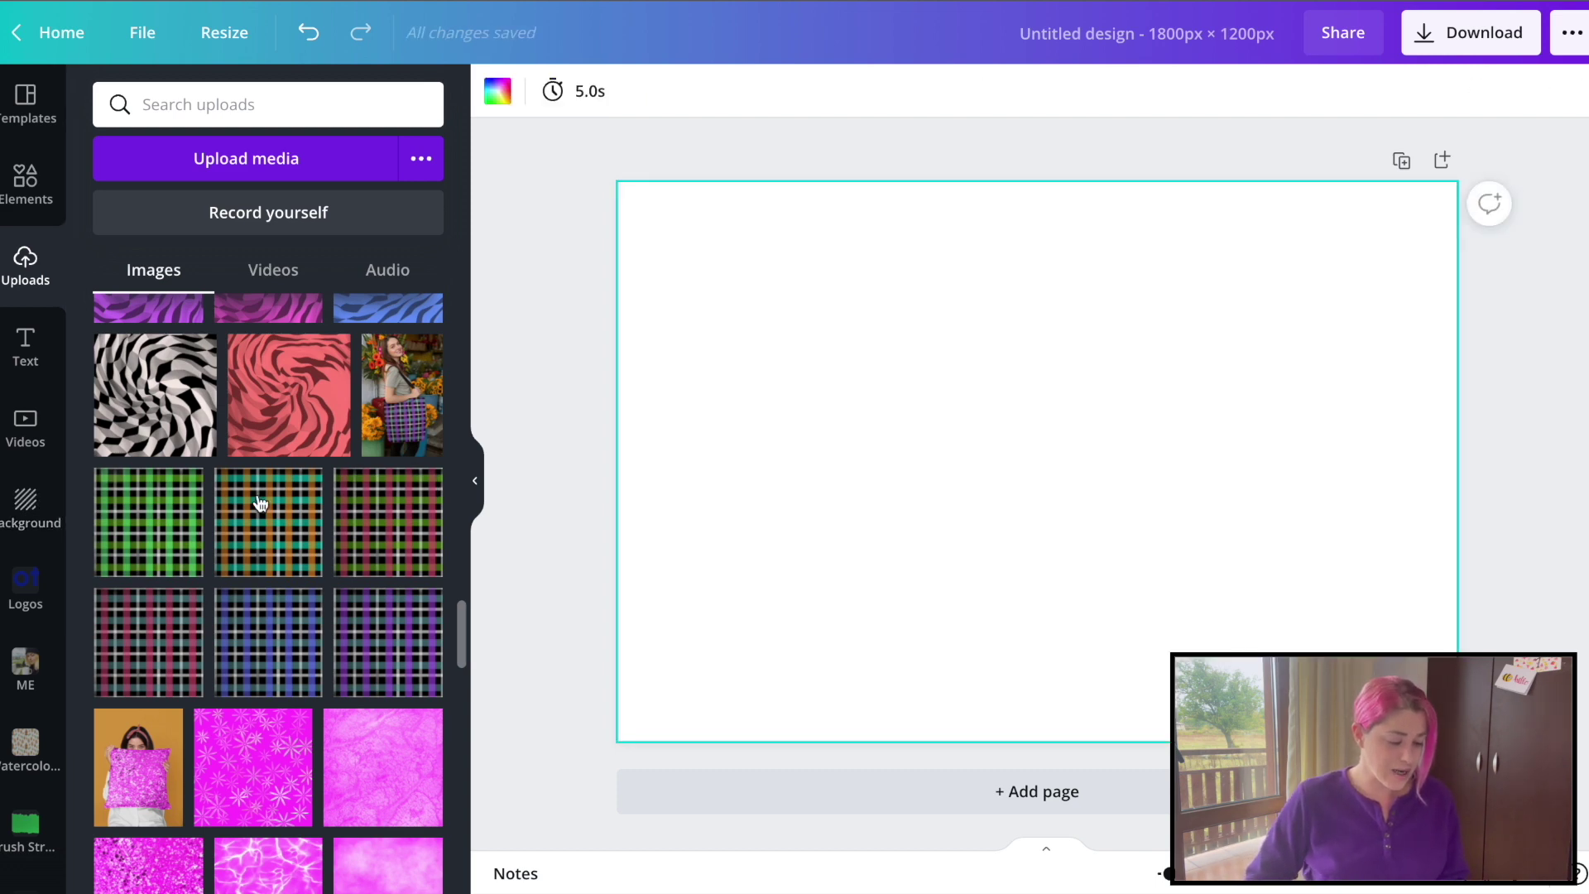
Step: Fill the page background with the bright green flower pattern from the uploaded images
{"action": "scroll", "coordinate": [299, 610], "scroll_direction": "down", "scroll_amount": 6}
{"action": "scroll", "coordinate": [430, 680], "scroll_direction": "up", "scroll_amount": 5}
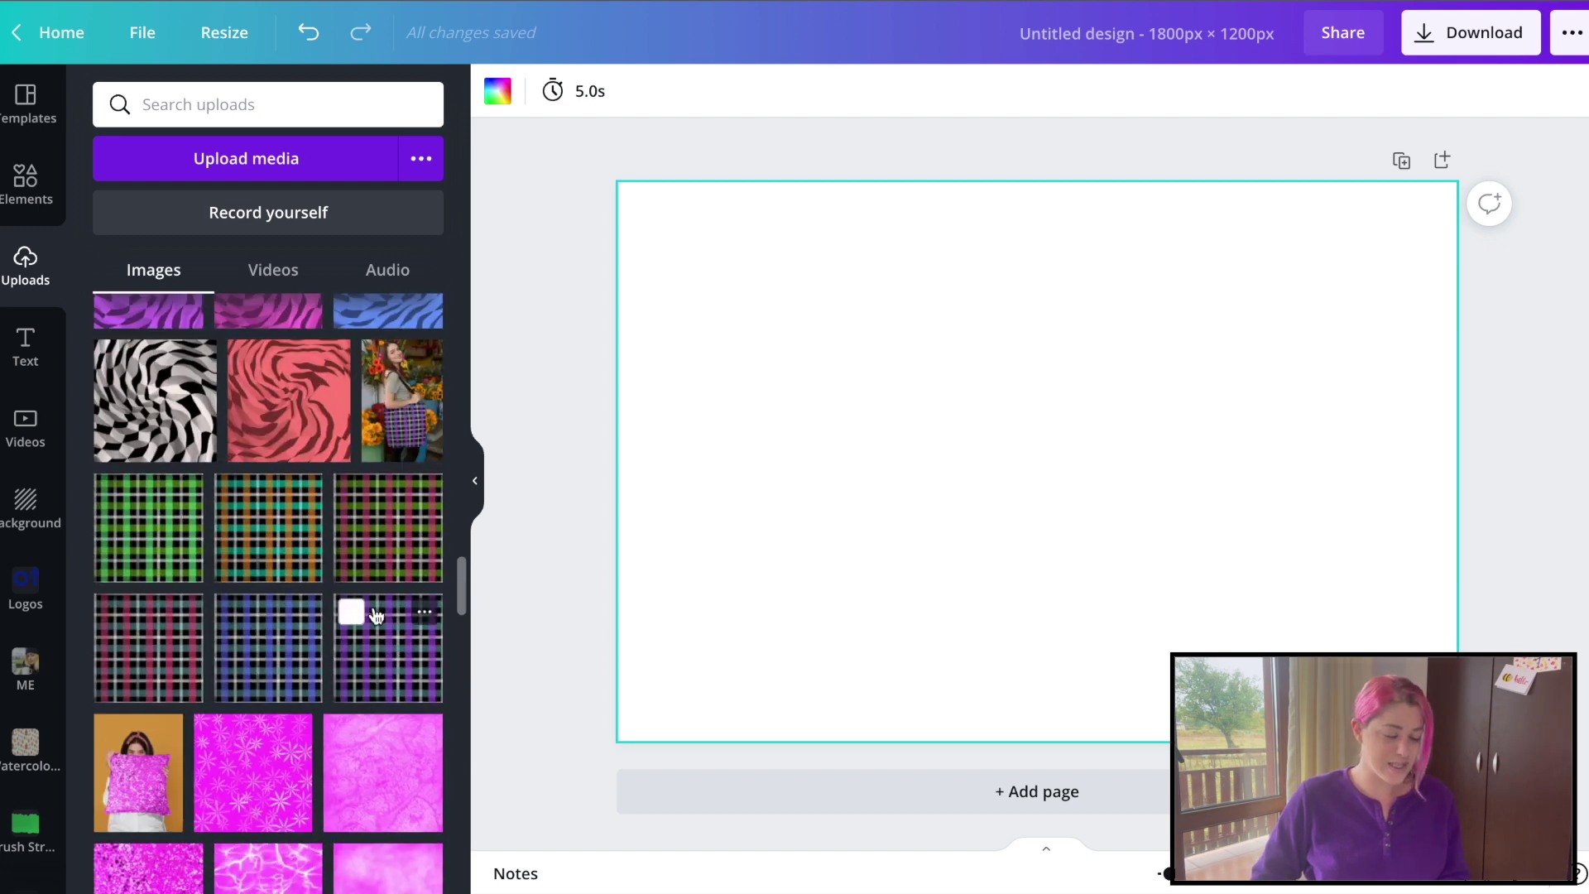
{"action": "scroll", "coordinate": [375, 614], "scroll_direction": "up", "scroll_amount": 5}
{"action": "scroll", "coordinate": [374, 613], "scroll_direction": "down", "scroll_amount": 5}
{"action": "scroll", "coordinate": [375, 614], "scroll_direction": "down", "scroll_amount": 10}
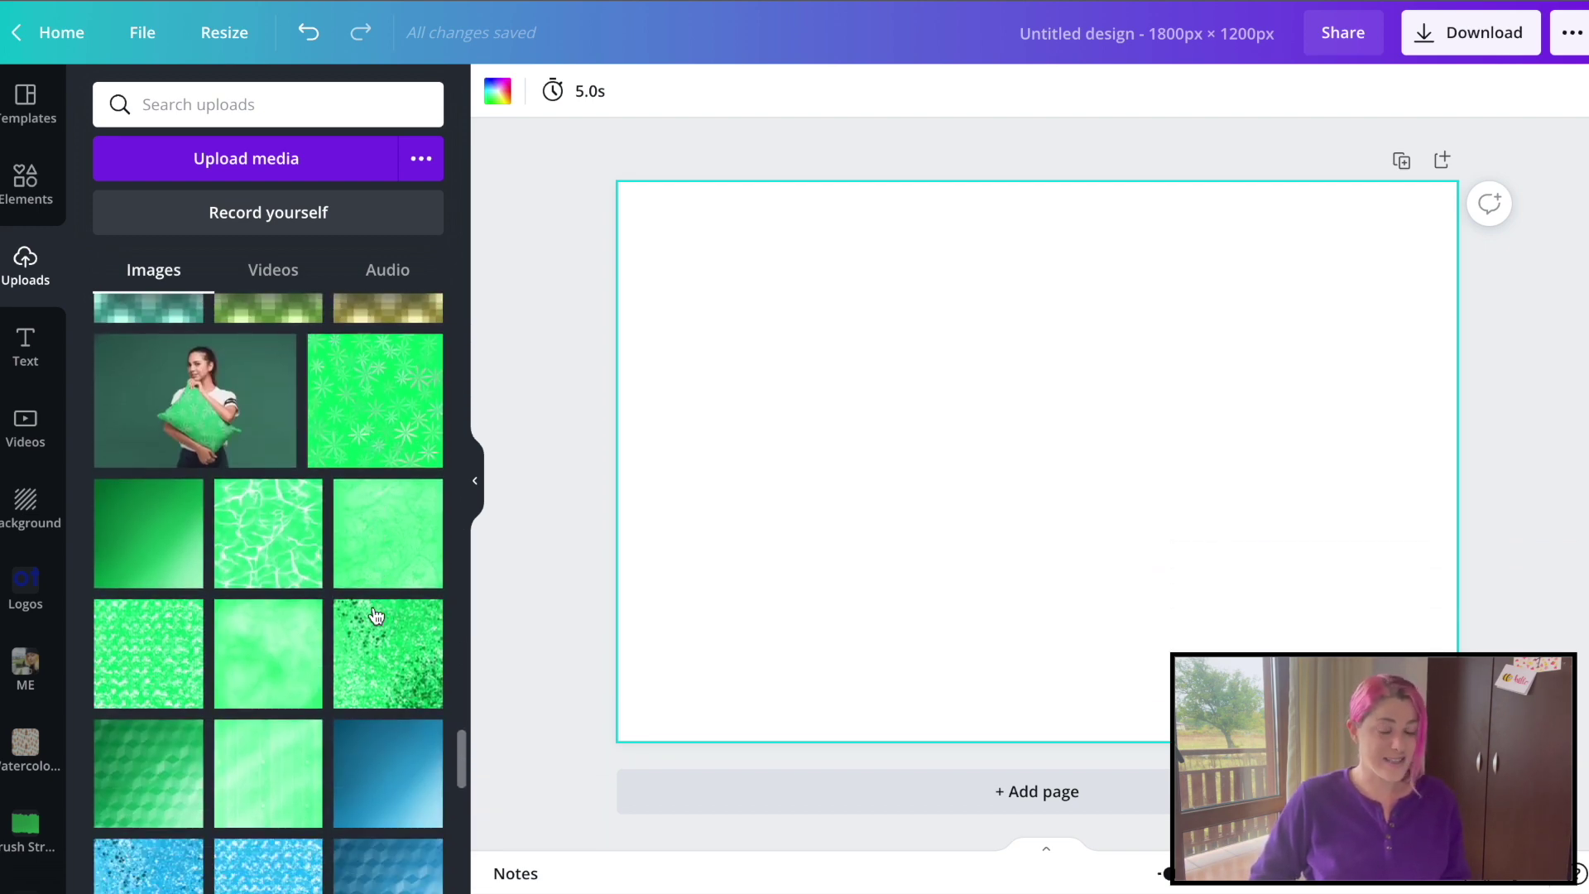
{"action": "scroll", "coordinate": [375, 614], "scroll_direction": "down", "scroll_amount": 1}
{"action": "scroll", "coordinate": [375, 614], "scroll_direction": "up", "scroll_amount": 5}
{"action": "scroll", "coordinate": [372, 596], "scroll_direction": "down", "scroll_amount": 5}
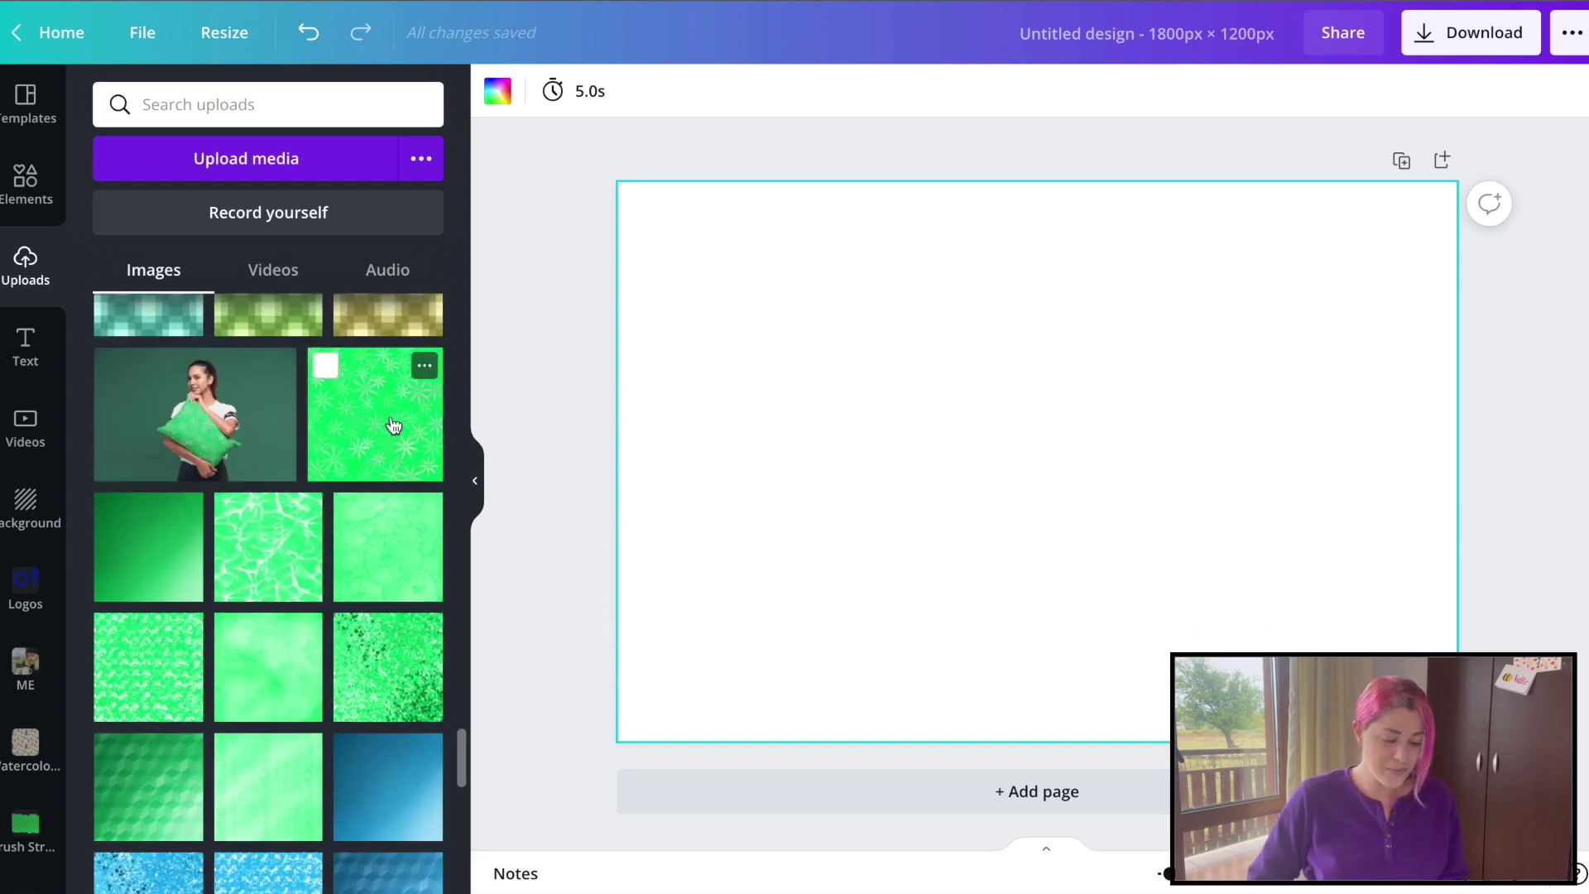
{"action": "left_click_drag", "start_coordinate": [534, 430], "coordinate": [642, 417]}
Step: Replace the green background with the magenta flower pattern from the uploaded images
{"action": "scroll", "coordinate": [203, 490], "scroll_direction": "down", "scroll_amount": 6}
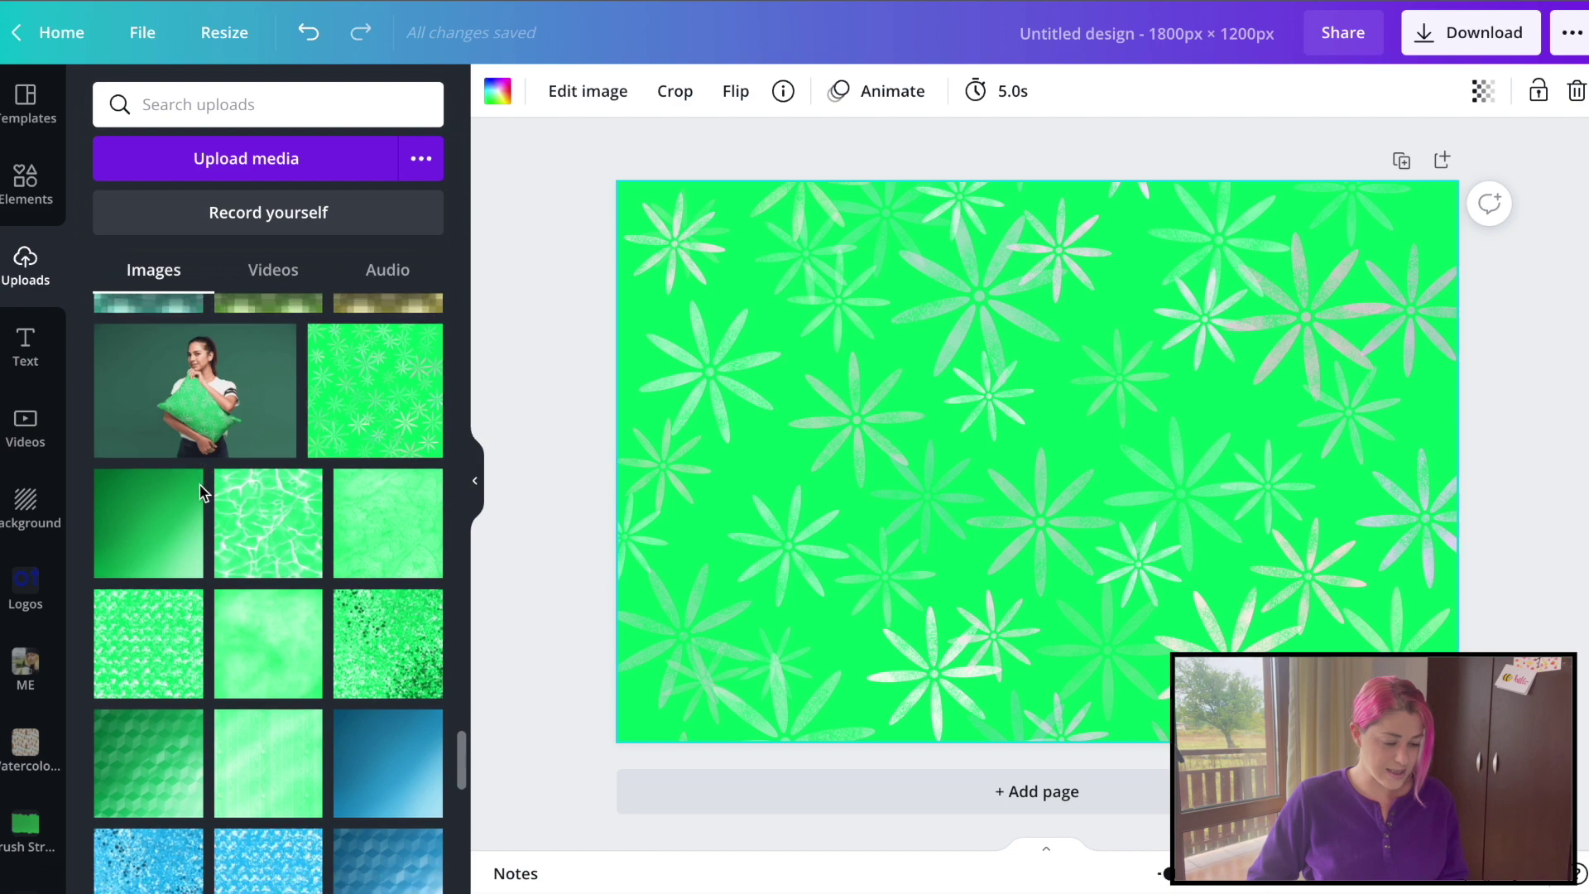
{"action": "scroll", "coordinate": [200, 494], "scroll_direction": "down", "scroll_amount": 15}
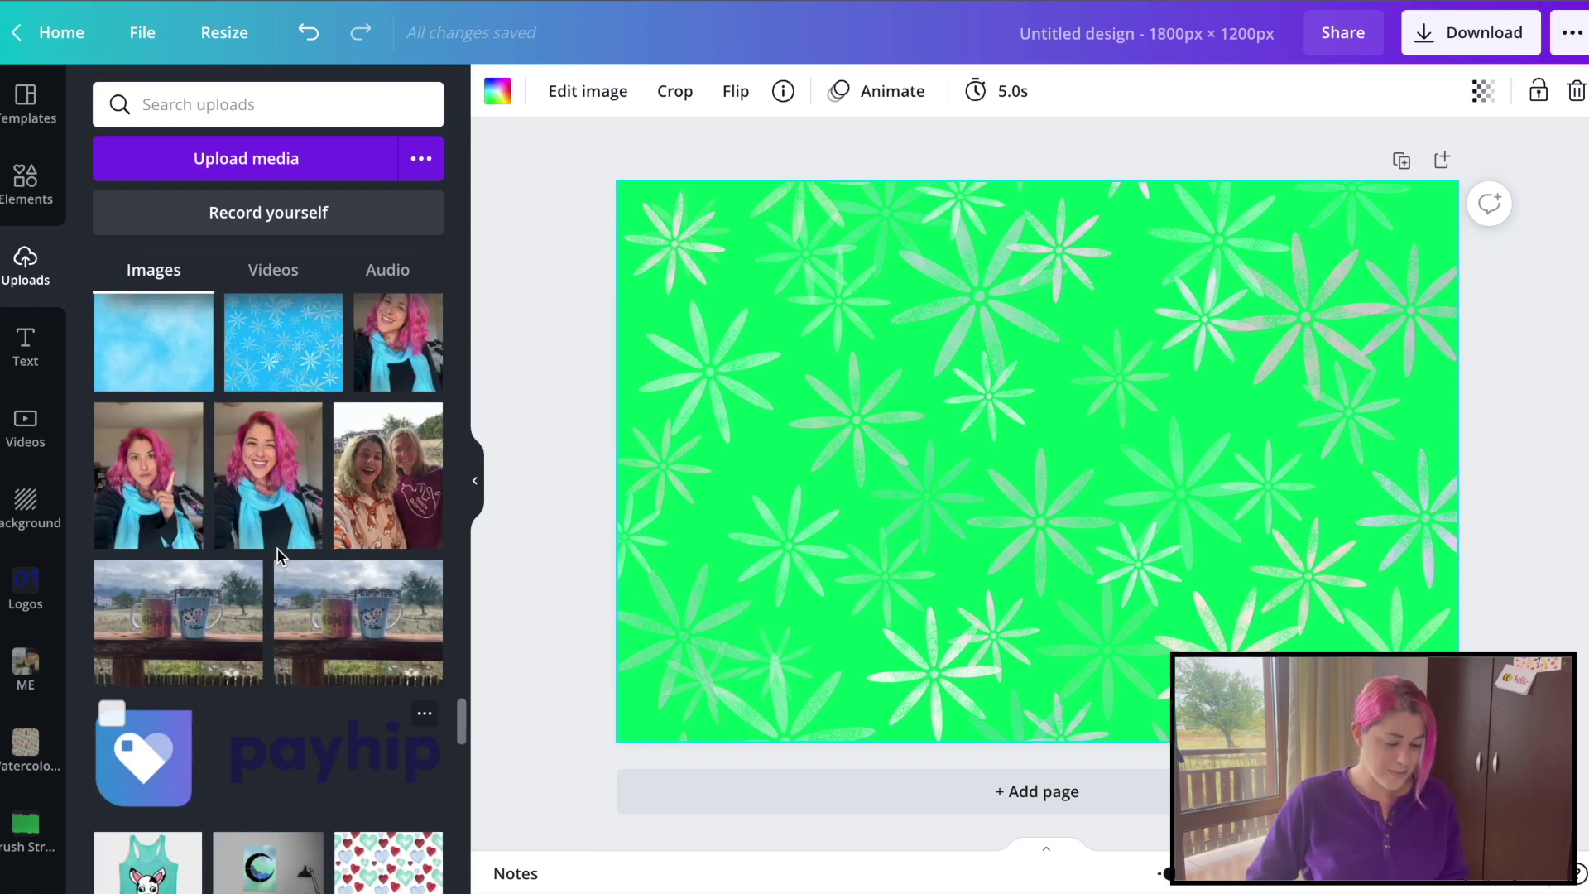
{"action": "scroll", "coordinate": [279, 557], "scroll_direction": "down", "scroll_amount": 5}
{"action": "scroll", "coordinate": [280, 557], "scroll_direction": "up", "scroll_amount": 2}
{"action": "scroll", "coordinate": [277, 562], "scroll_direction": "down", "scroll_amount": 2}
{"action": "left_click_drag", "start_coordinate": [238, 610], "coordinate": [730, 543]}
Step: Look through the uploaded images for holiday artwork and delete the magenta flower background
{"action": "scroll", "coordinate": [259, 610], "scroll_direction": "up", "scroll_amount": 8}
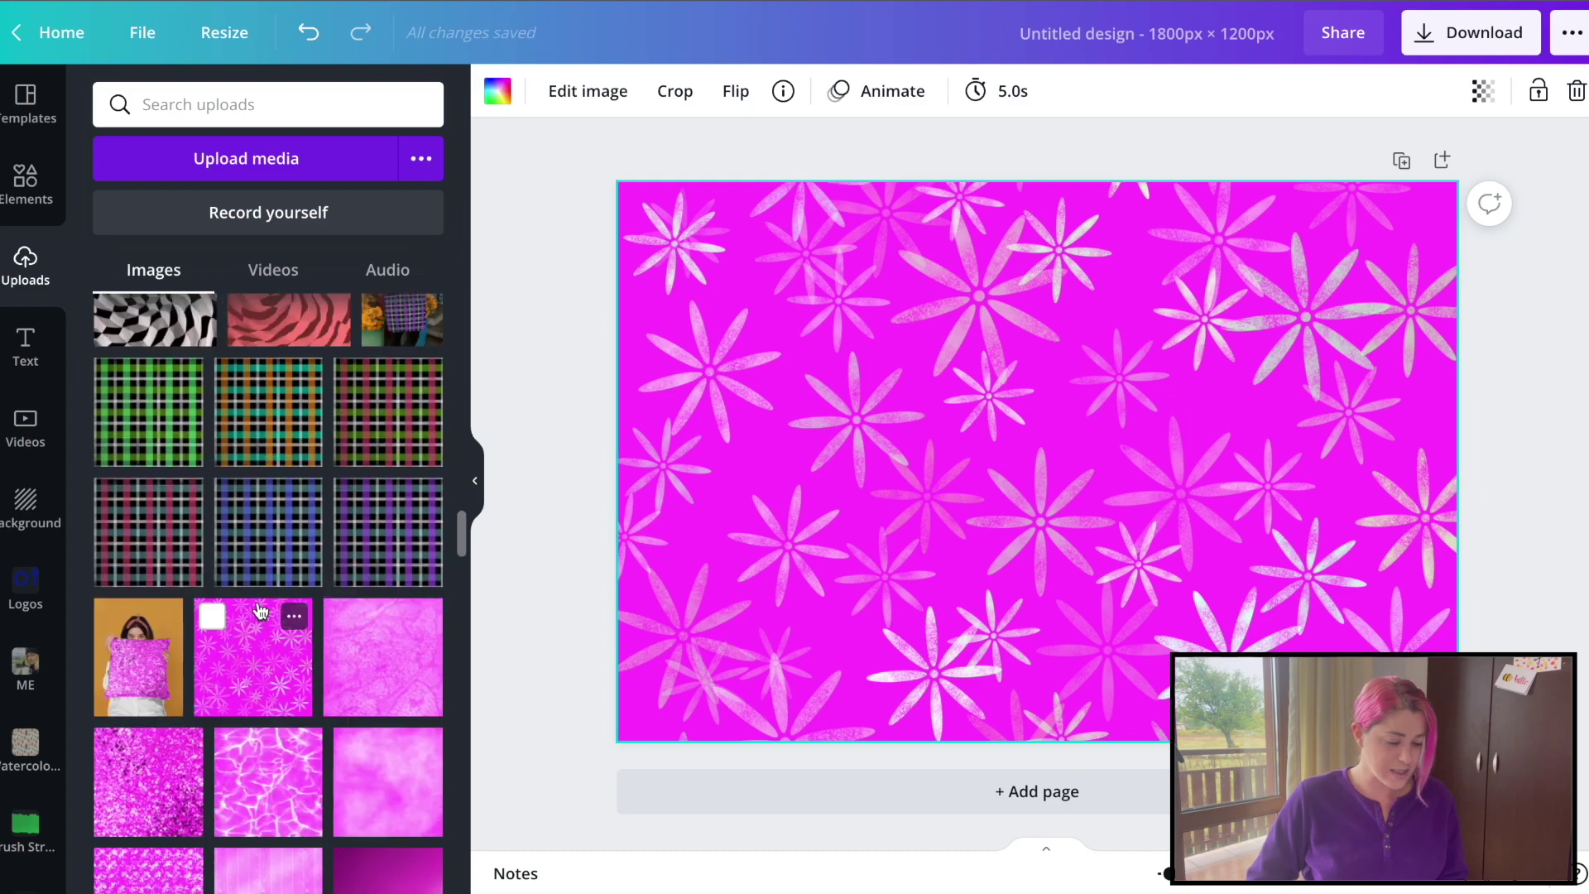
{"action": "scroll", "coordinate": [259, 610], "scroll_direction": "up", "scroll_amount": 10}
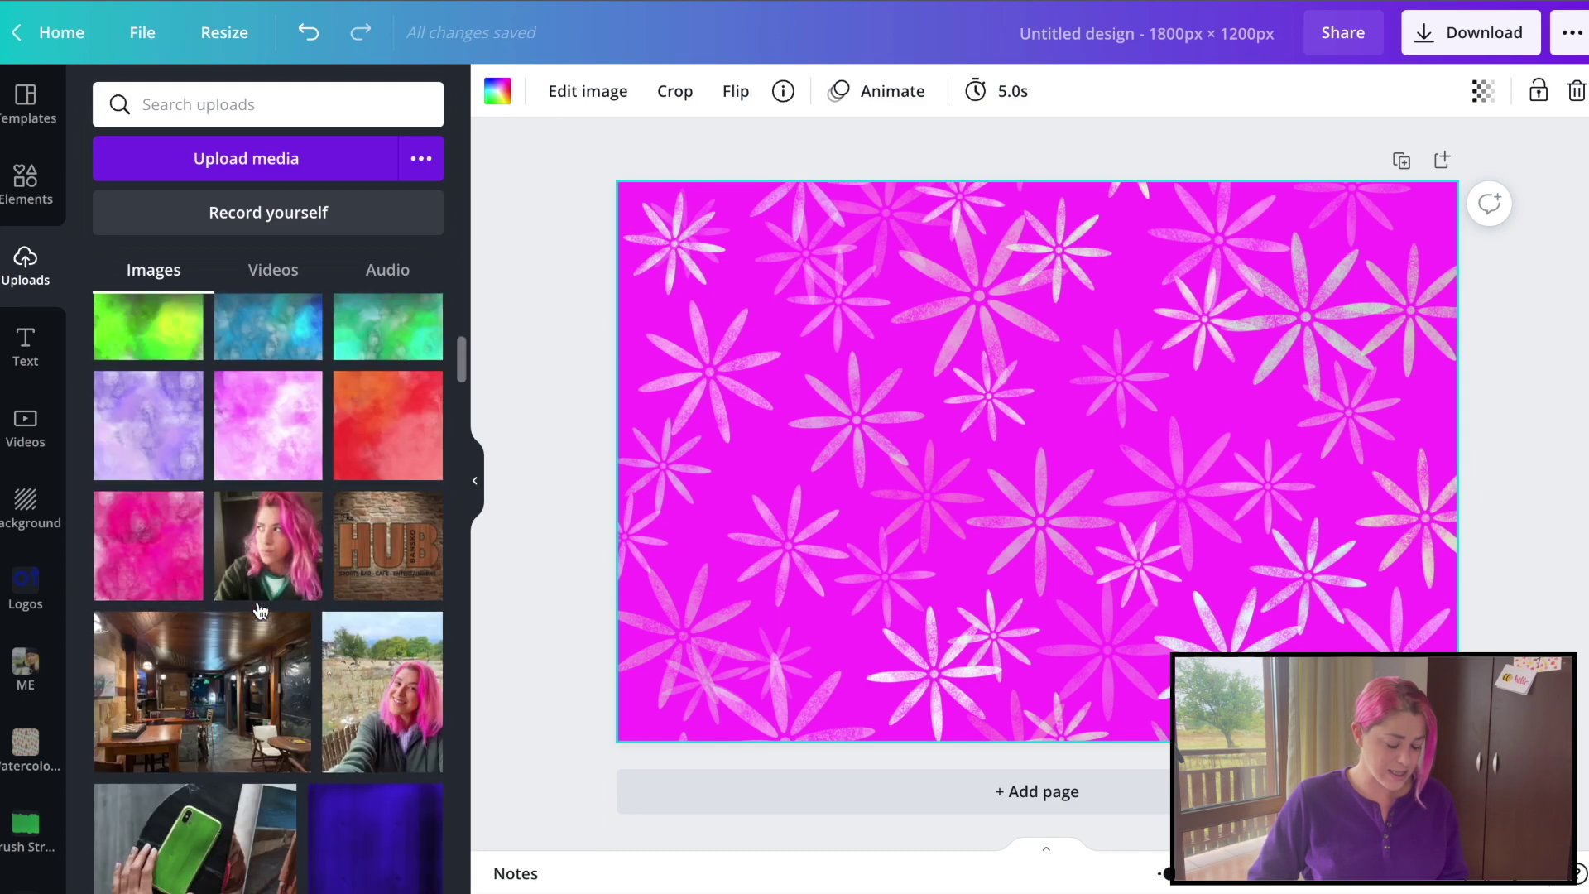
{"action": "scroll", "coordinate": [259, 609], "scroll_direction": "down", "scroll_amount": 12}
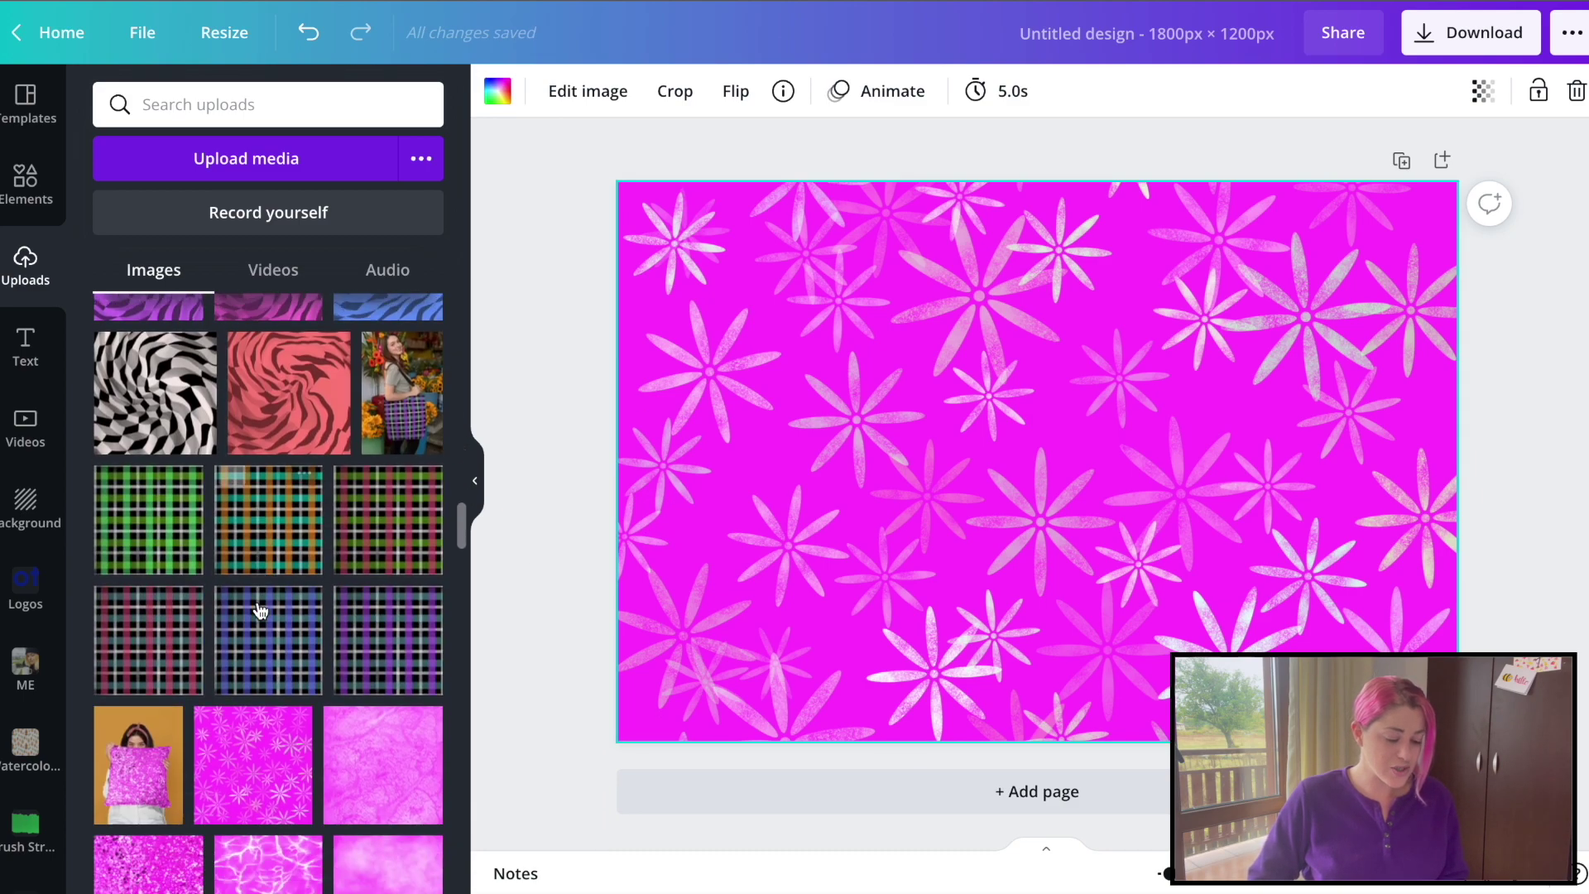
{"action": "scroll", "coordinate": [259, 610], "scroll_direction": "down", "scroll_amount": 12}
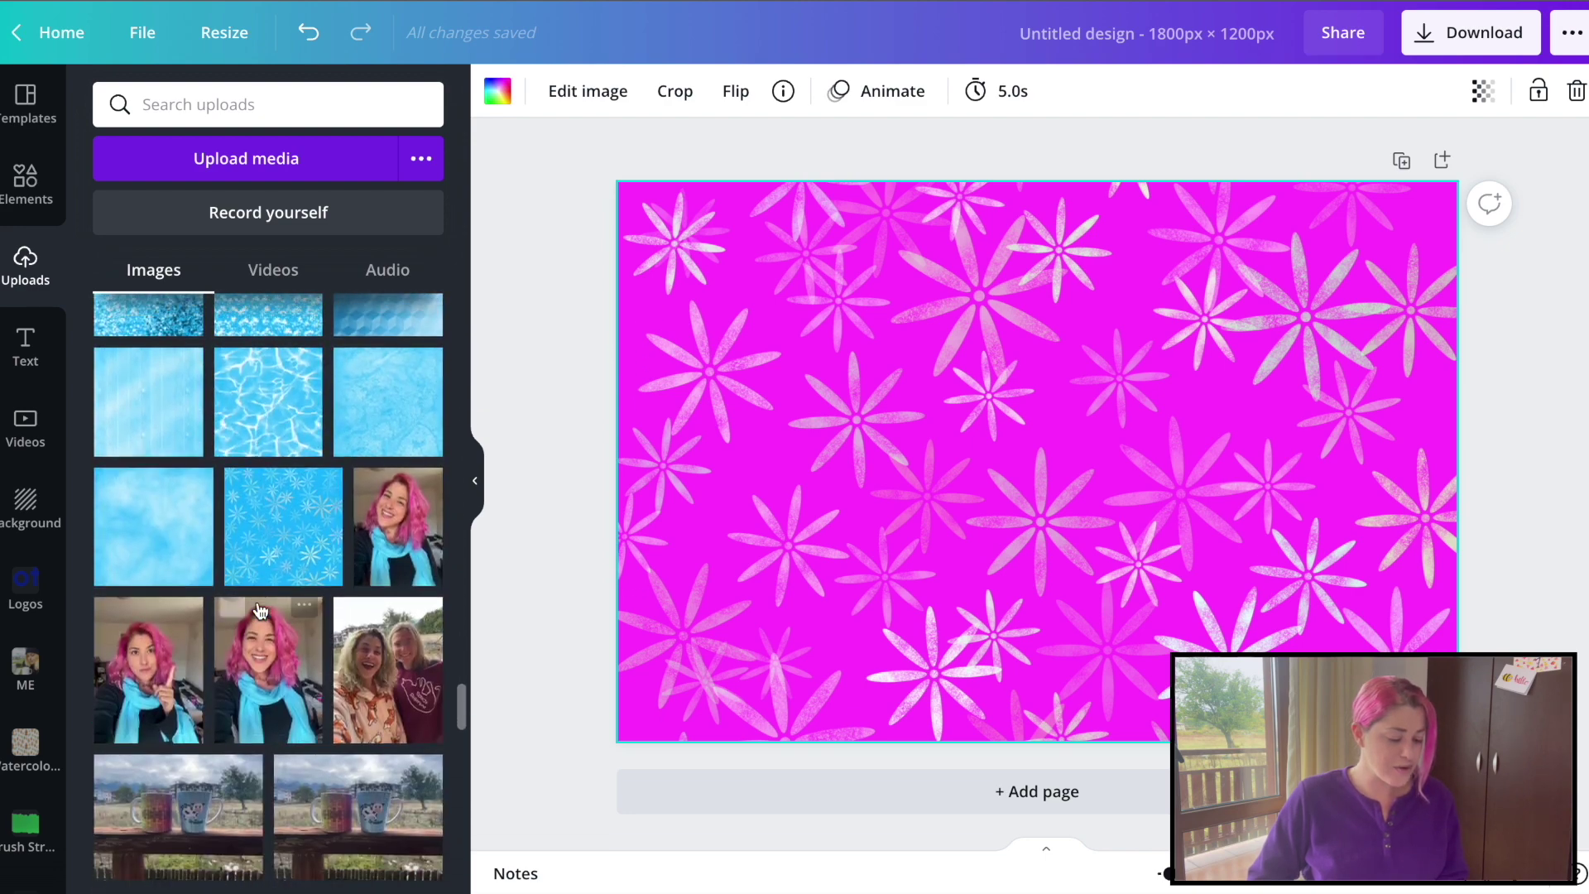
{"action": "scroll", "coordinate": [259, 610], "scroll_direction": "down", "scroll_amount": 12}
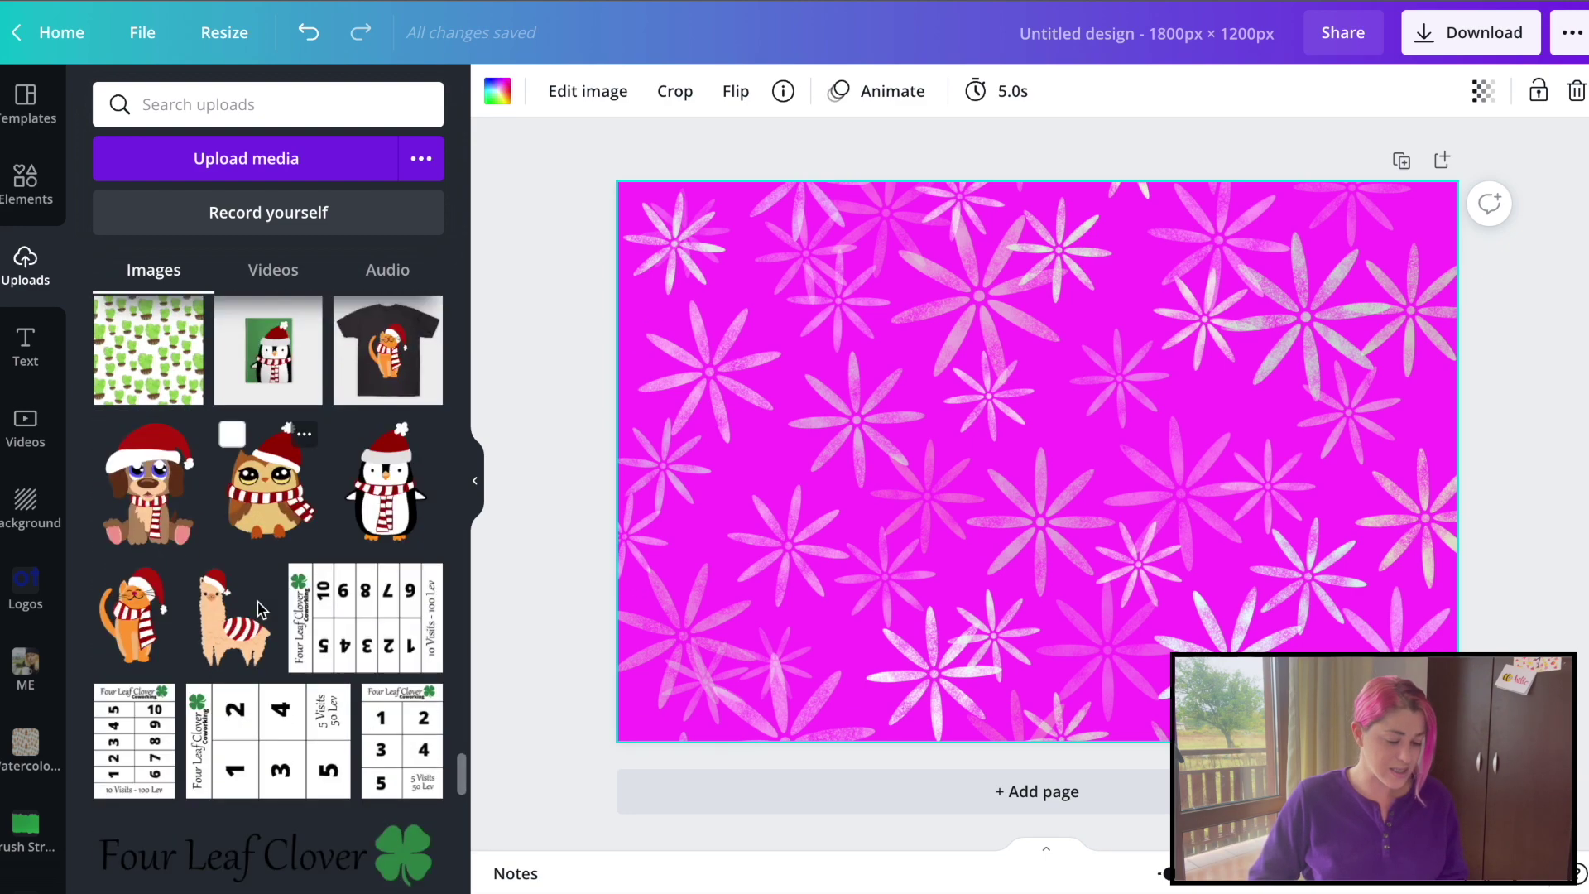
{"action": "scroll", "coordinate": [259, 608], "scroll_direction": "up", "scroll_amount": 5}
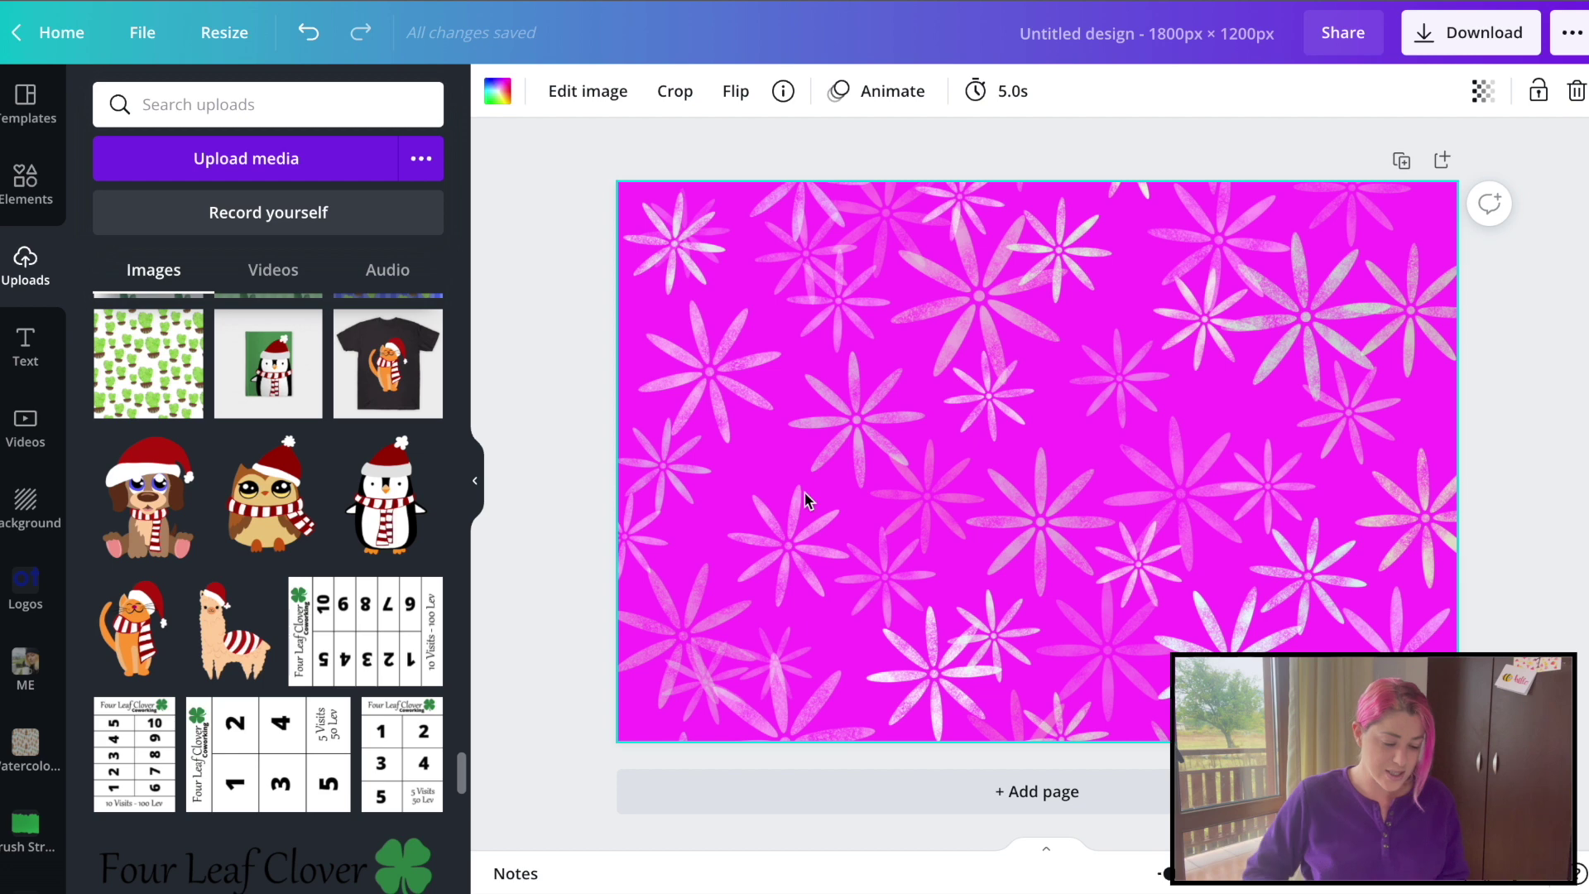
{"action": "key", "text": "Delete"}
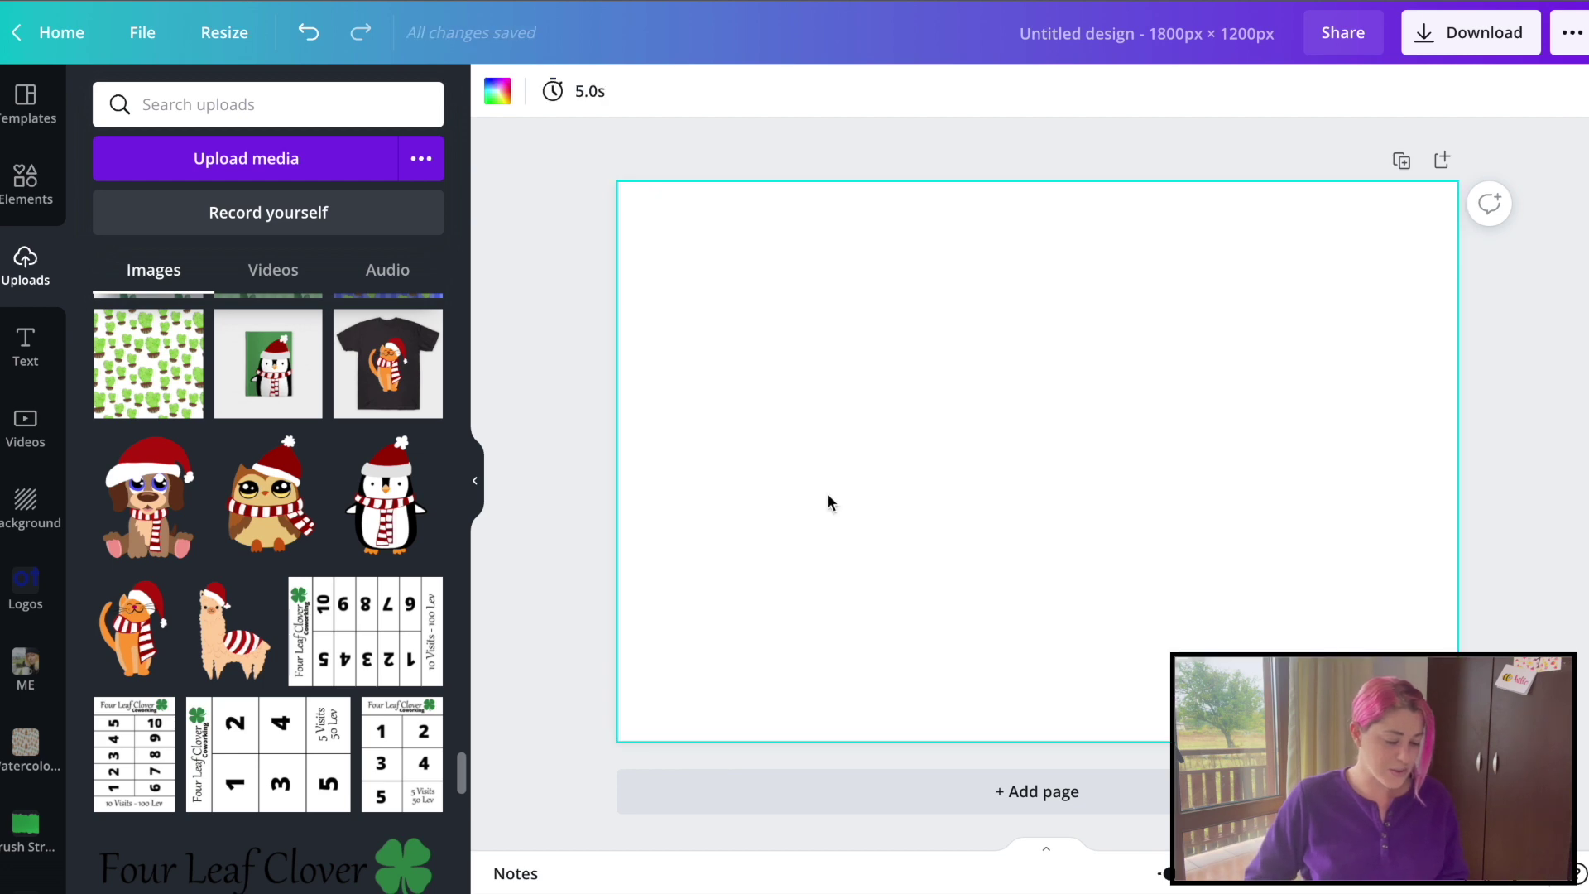
Step: Arrange the uploaded Santa-hat cat, dog and owl side by side on the page, enlarging the dog in the middle
{"action": "left_click", "coordinate": [143, 641]}
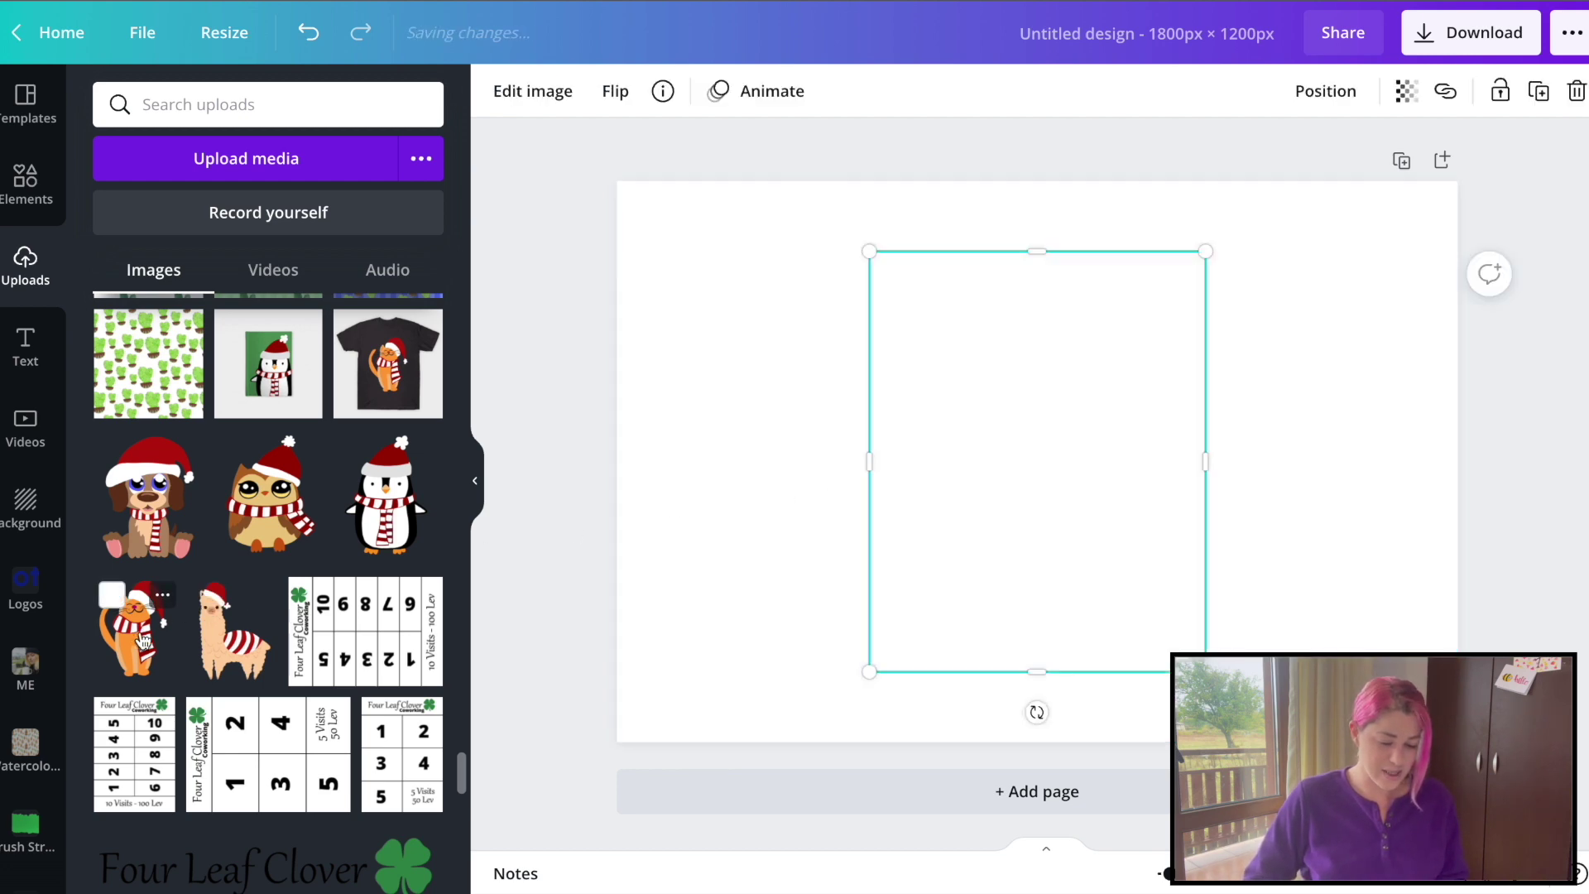
{"action": "left_click", "coordinate": [155, 530]}
{"action": "left_click_drag", "start_coordinate": [1037, 509], "coordinate": [989, 553]}
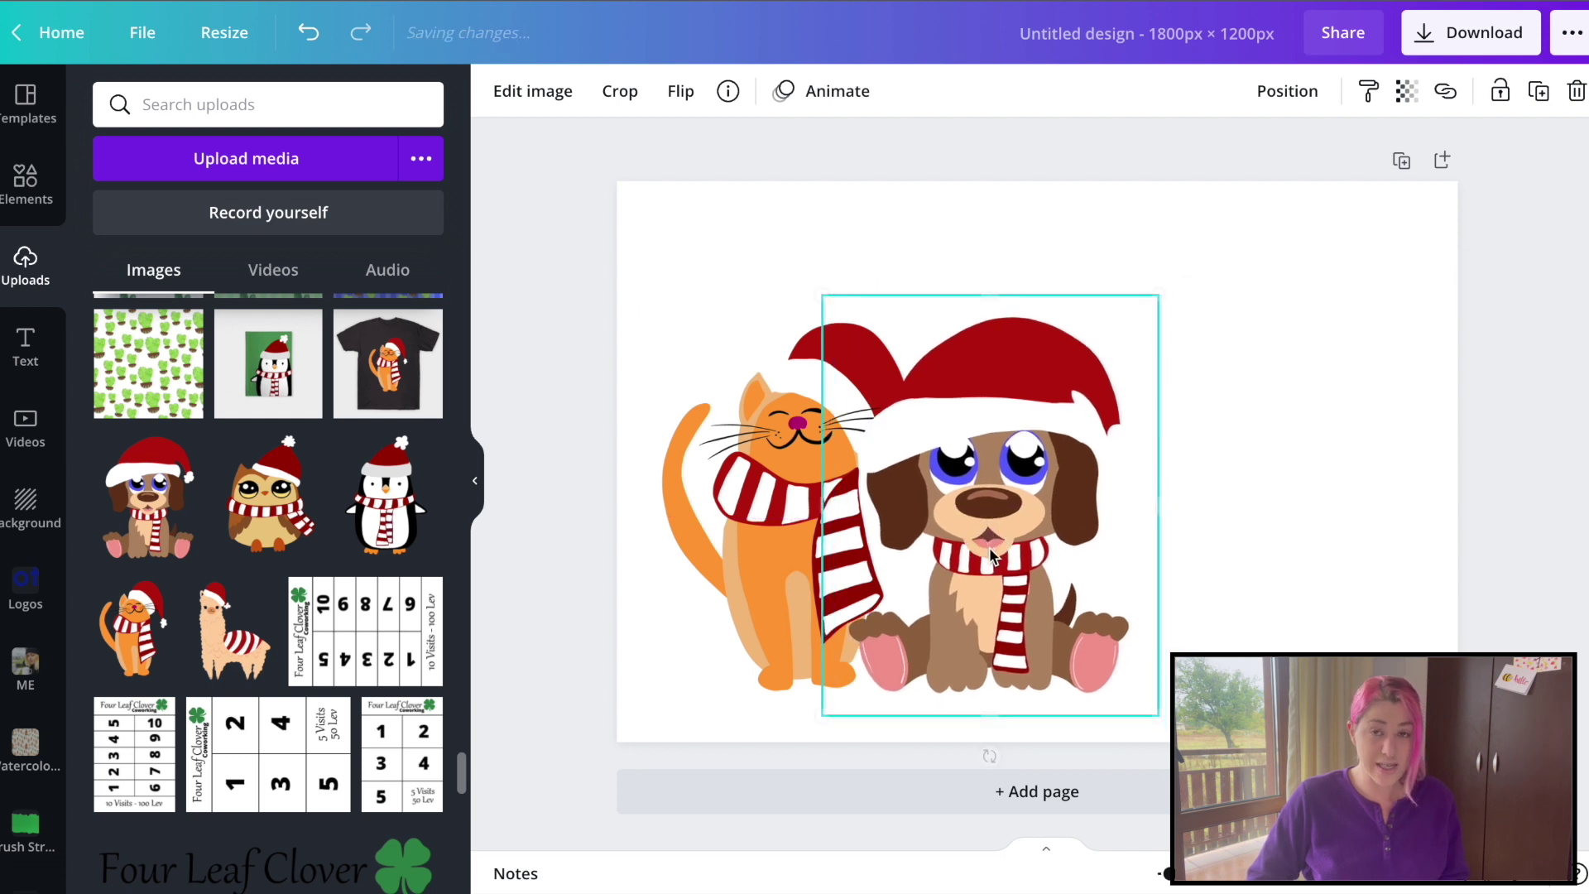
{"action": "left_click_drag", "start_coordinate": [1234, 257], "coordinate": [1234, 207]}
{"action": "mouse_move", "coordinate": [1113, 336]}
{"action": "left_mouse_down"}
{"action": "mouse_move", "coordinate": [1095, 342]}
{"action": "mouse_move", "coordinate": [1114, 346]}
{"action": "left_mouse_up"}
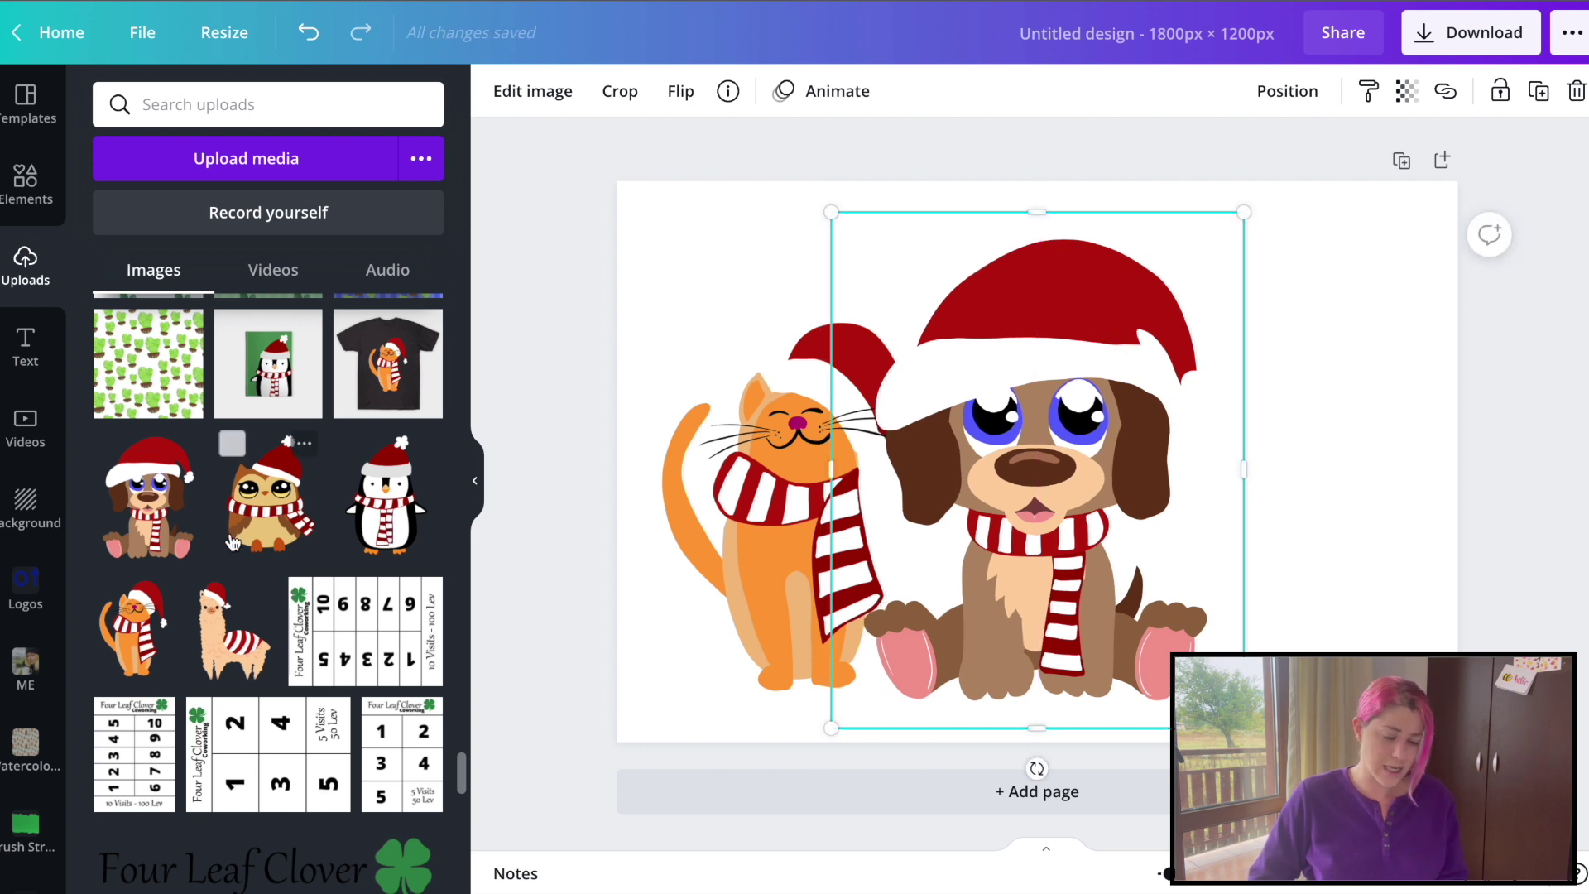
{"action": "left_click_drag", "start_coordinate": [281, 519], "coordinate": [1348, 544]}
{"action": "left_click", "coordinate": [1332, 219]}
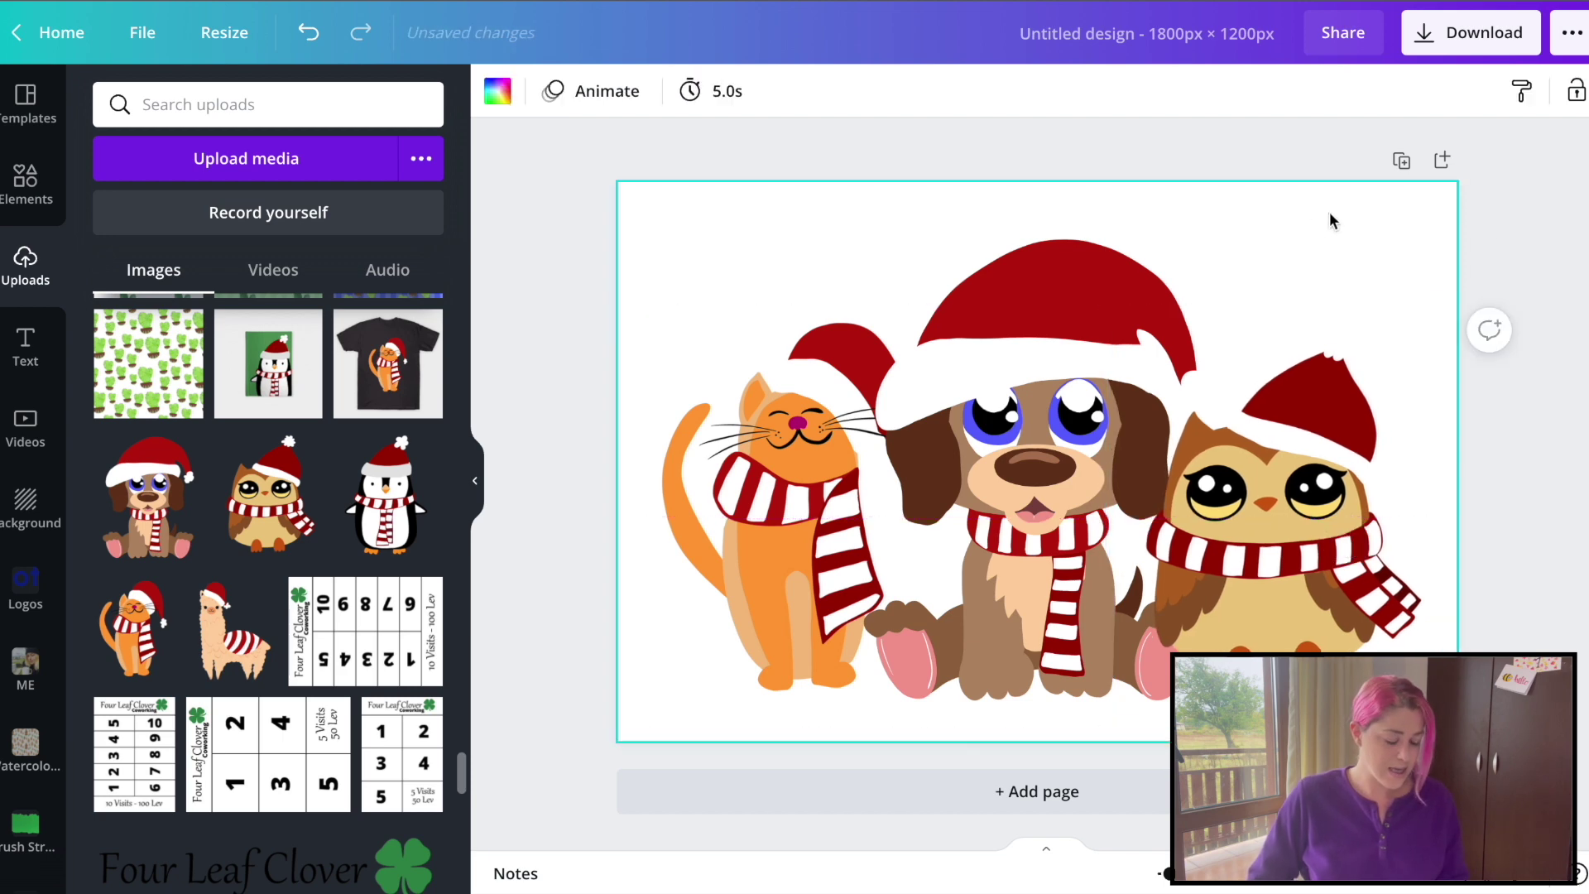
Step: Add the olive green wood texture from the uploads and set it as the page background behind the animals
{"action": "scroll", "coordinate": [214, 426], "scroll_direction": "down", "scroll_amount": 15}
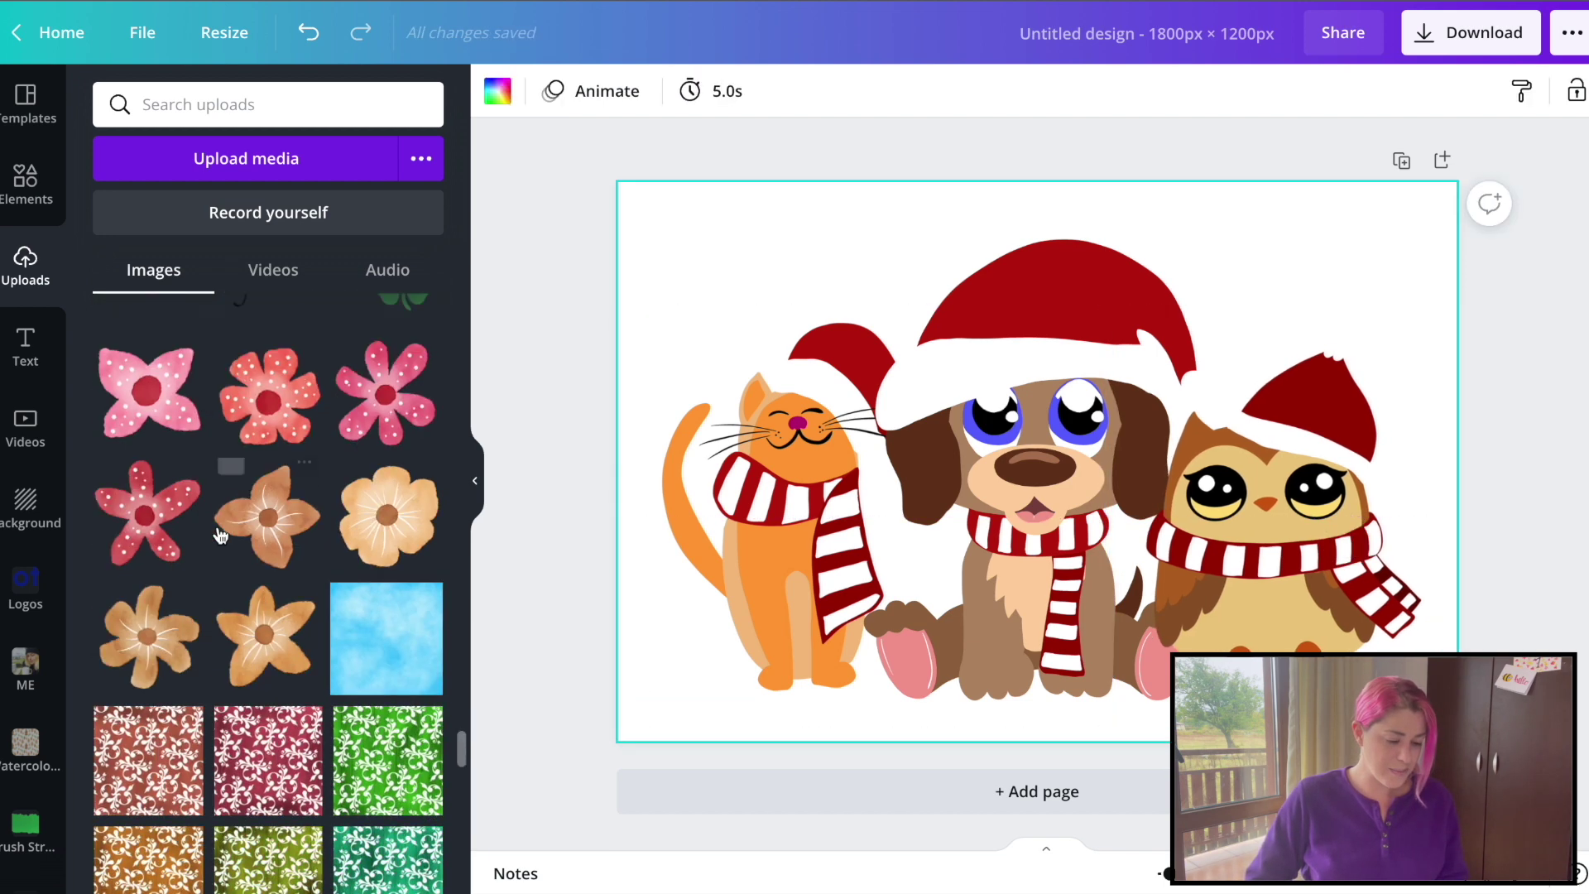
{"action": "scroll", "coordinate": [387, 454], "scroll_direction": "up", "scroll_amount": 5}
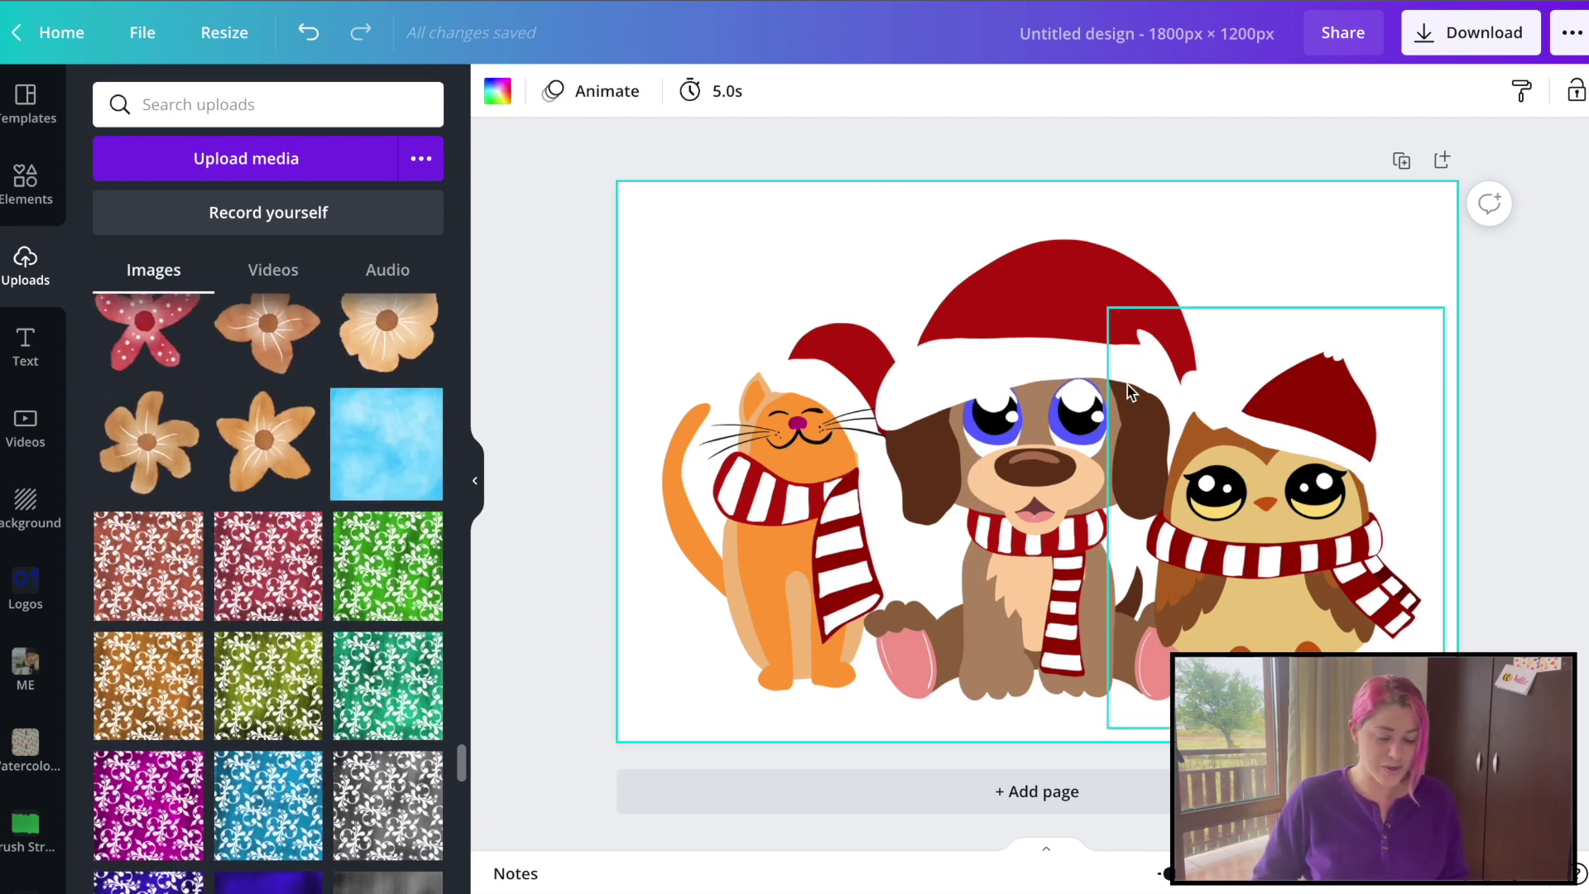
{"action": "scroll", "coordinate": [331, 648], "scroll_direction": "down", "scroll_amount": 5}
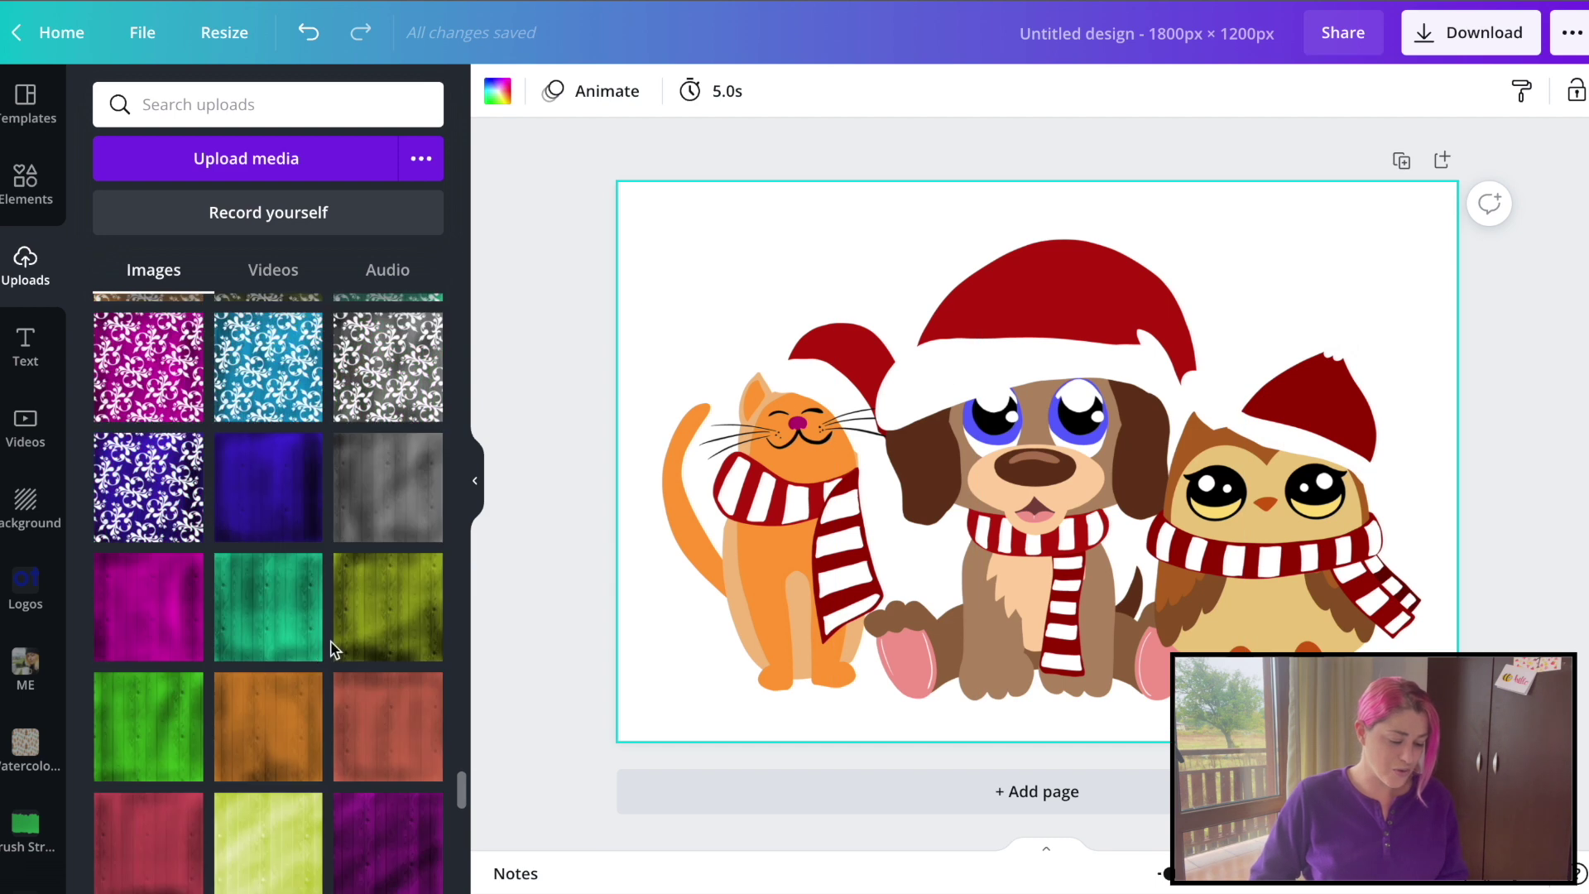
{"action": "left_click", "coordinate": [410, 612]}
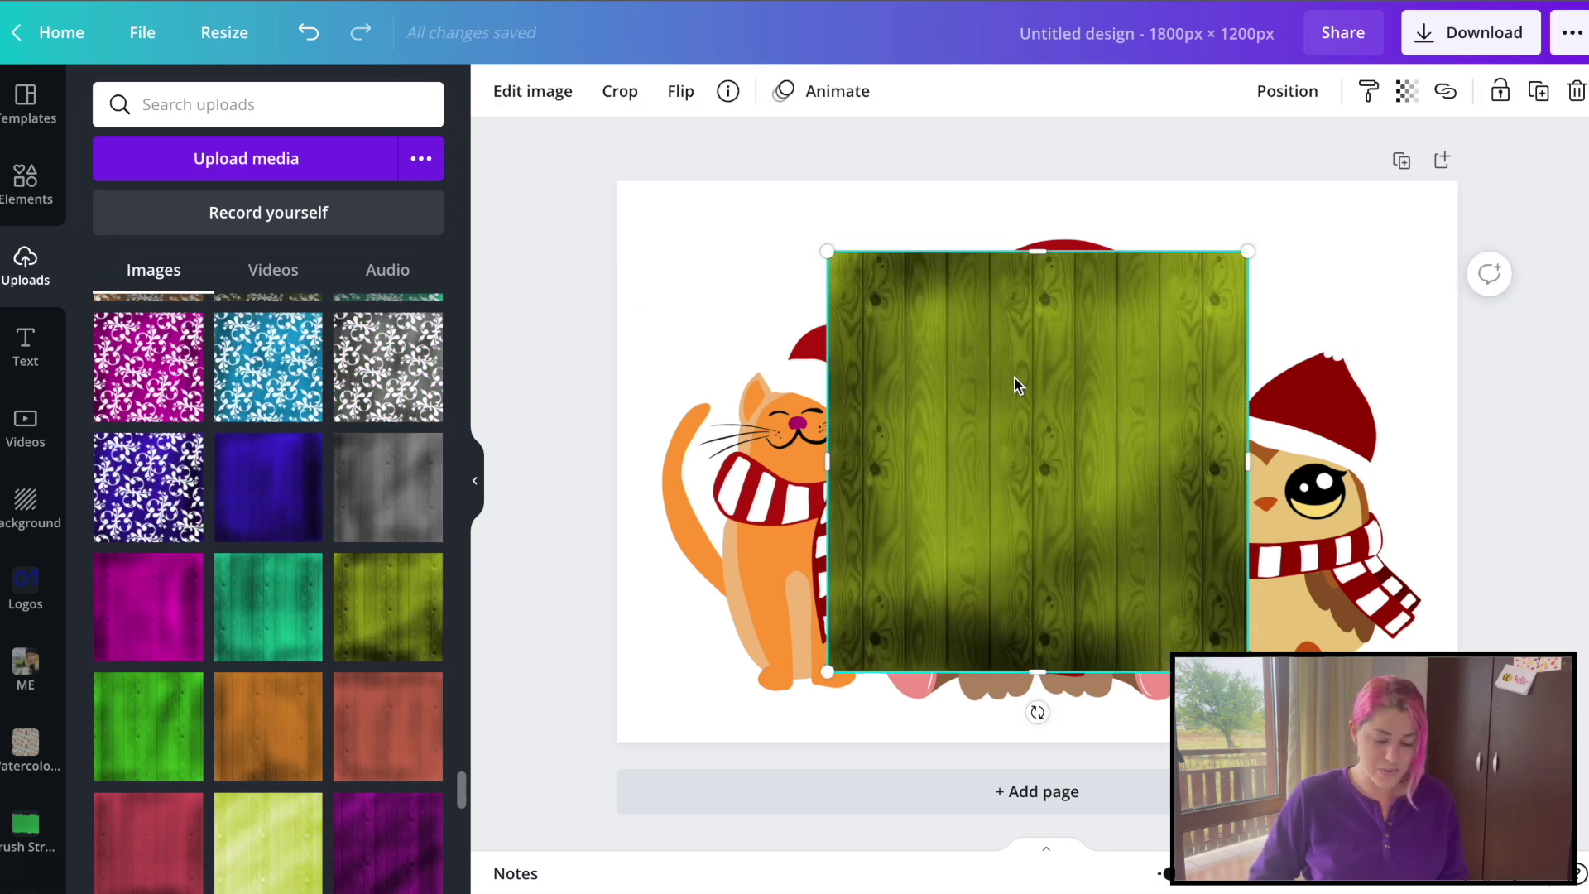
{"action": "right_click", "coordinate": [1017, 386]}
{"action": "left_click", "coordinate": [1128, 803]}
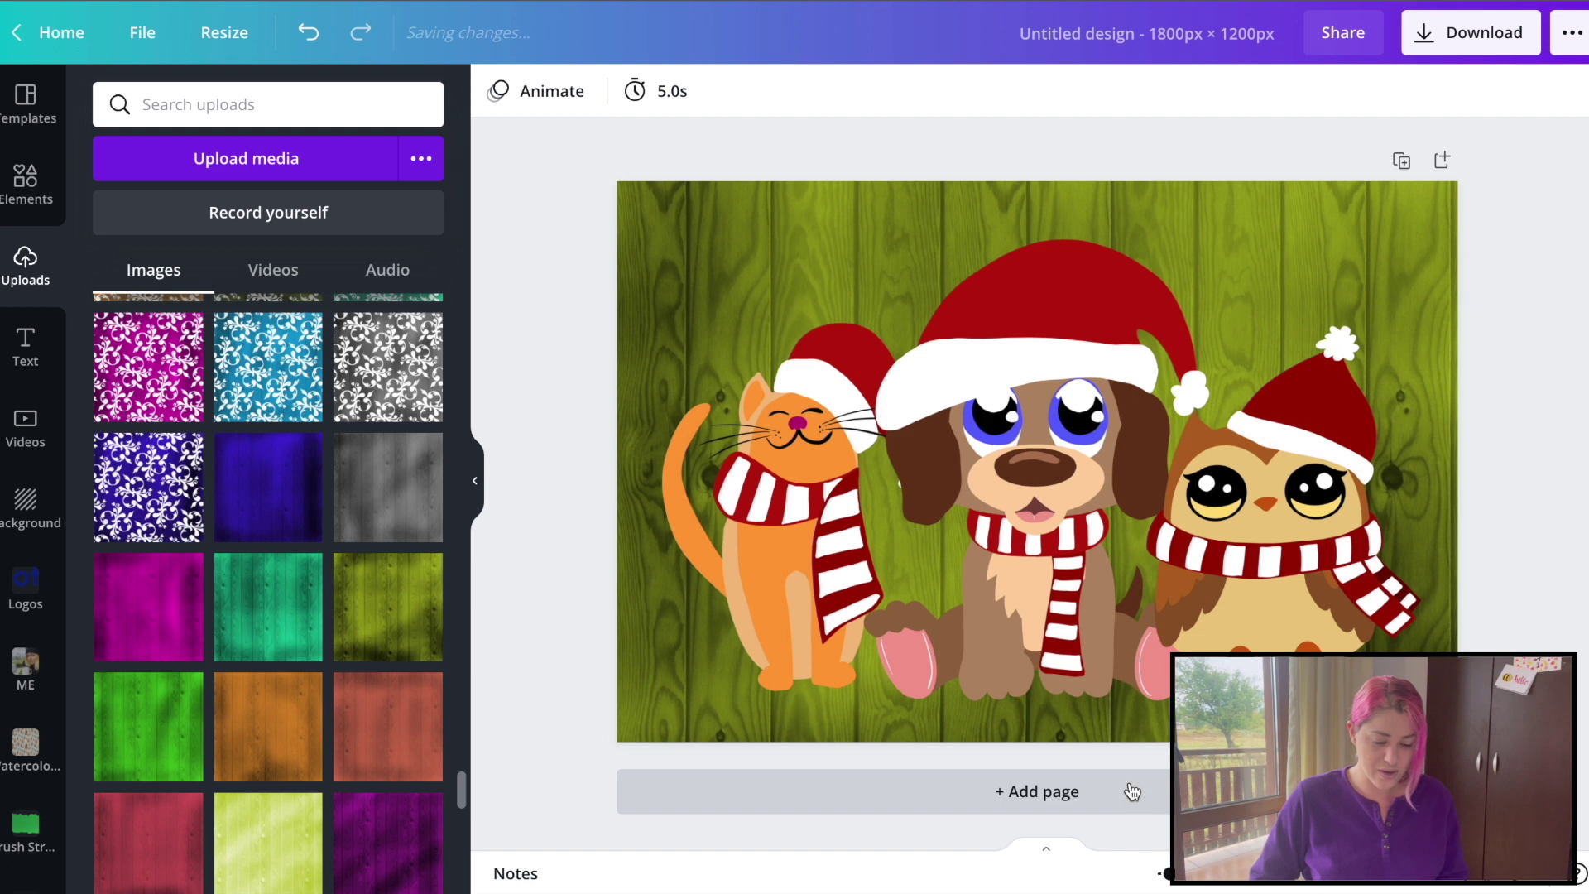
Step: Apply the Drop shadow effect to the cat image
{"action": "left_click", "coordinate": [753, 248]}
{"action": "left_click", "coordinate": [540, 95]}
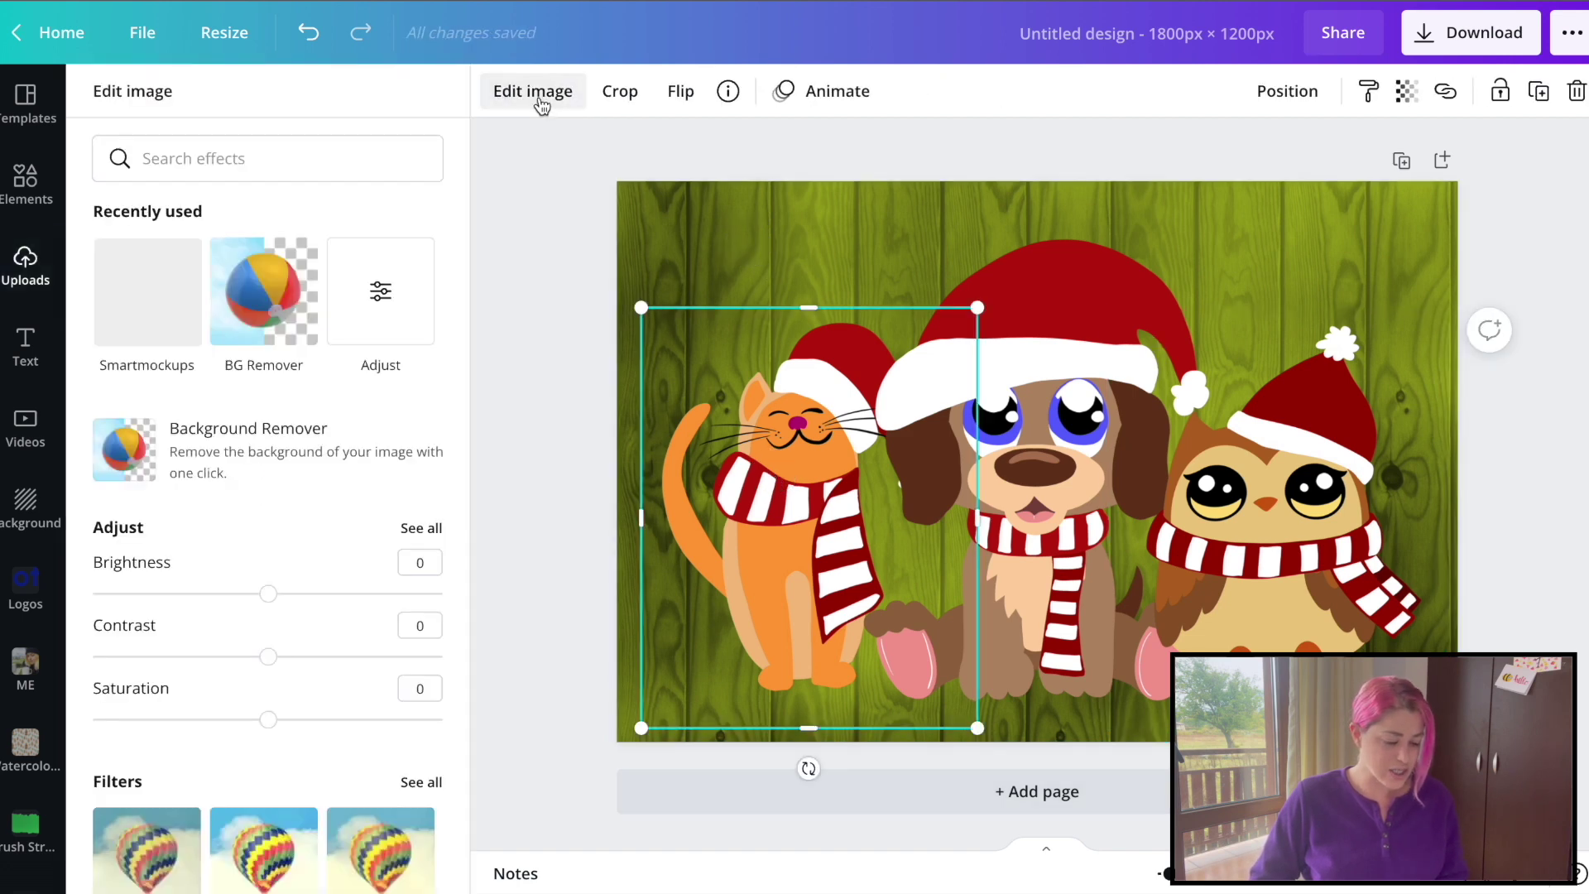
{"action": "scroll", "coordinate": [302, 443], "scroll_direction": "down", "scroll_amount": 10}
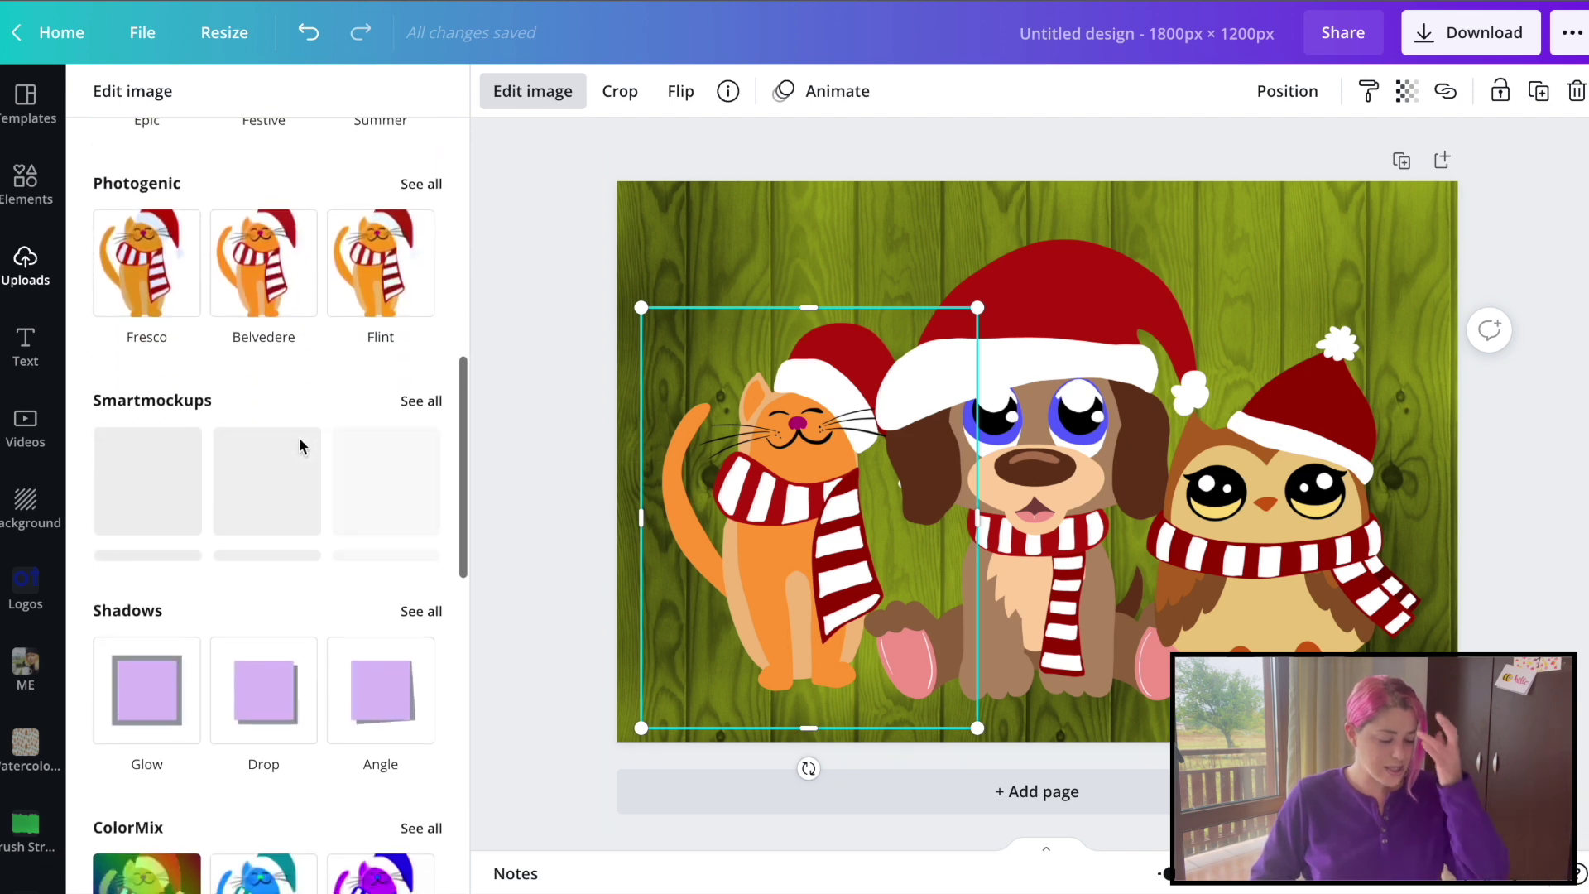
{"action": "left_click", "coordinate": [264, 690]}
{"action": "left_click", "coordinate": [357, 856]}
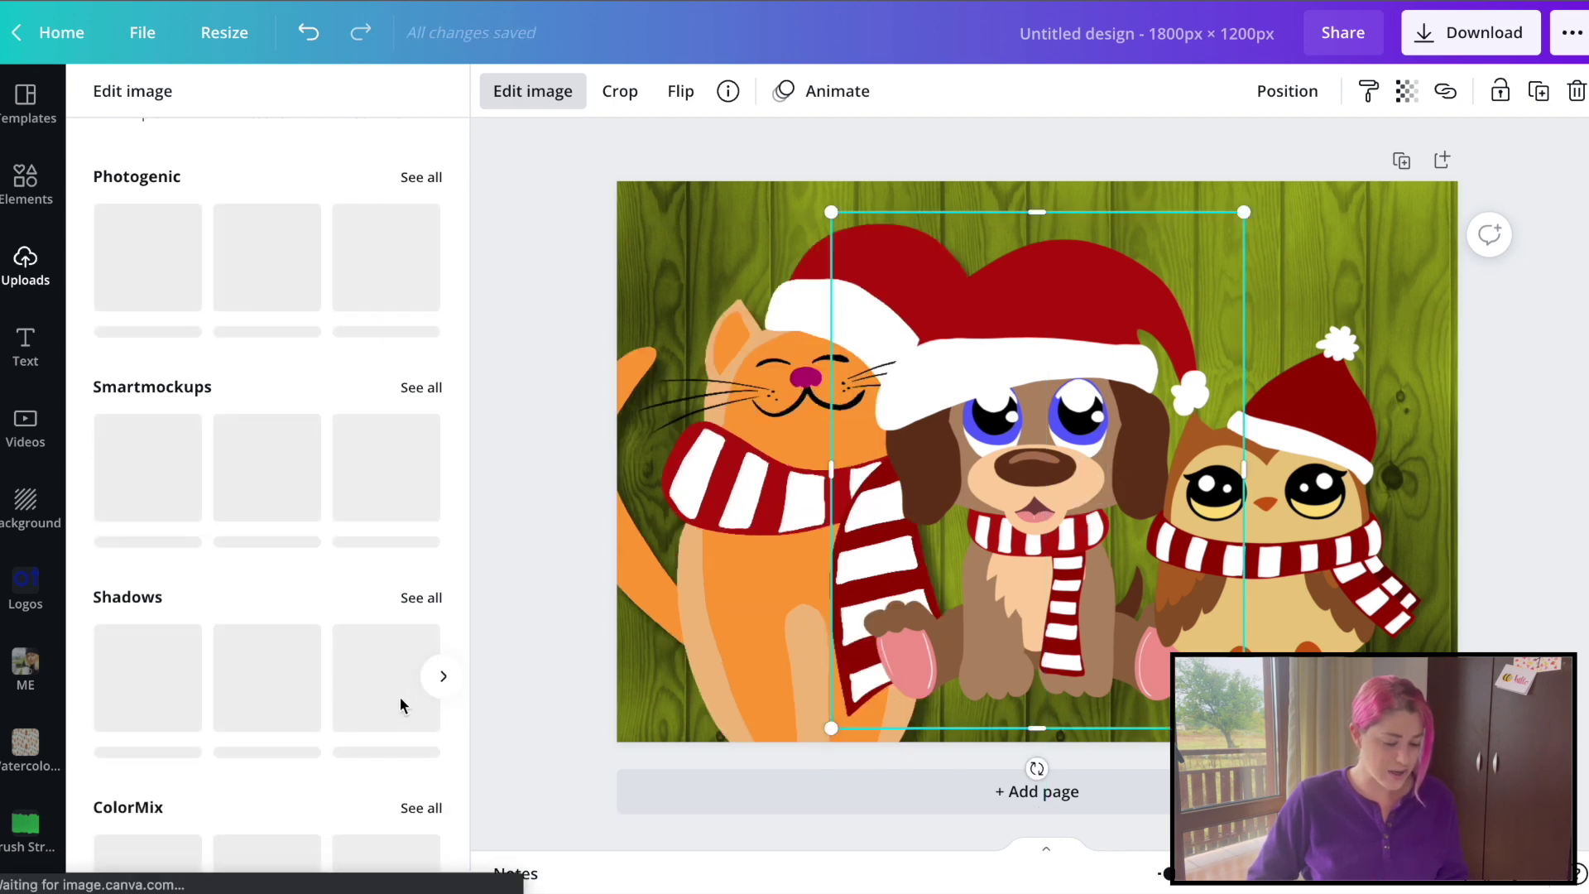
Step: Apply the Drop shadow effect to the owl image
{"action": "left_click", "coordinate": [1392, 521]}
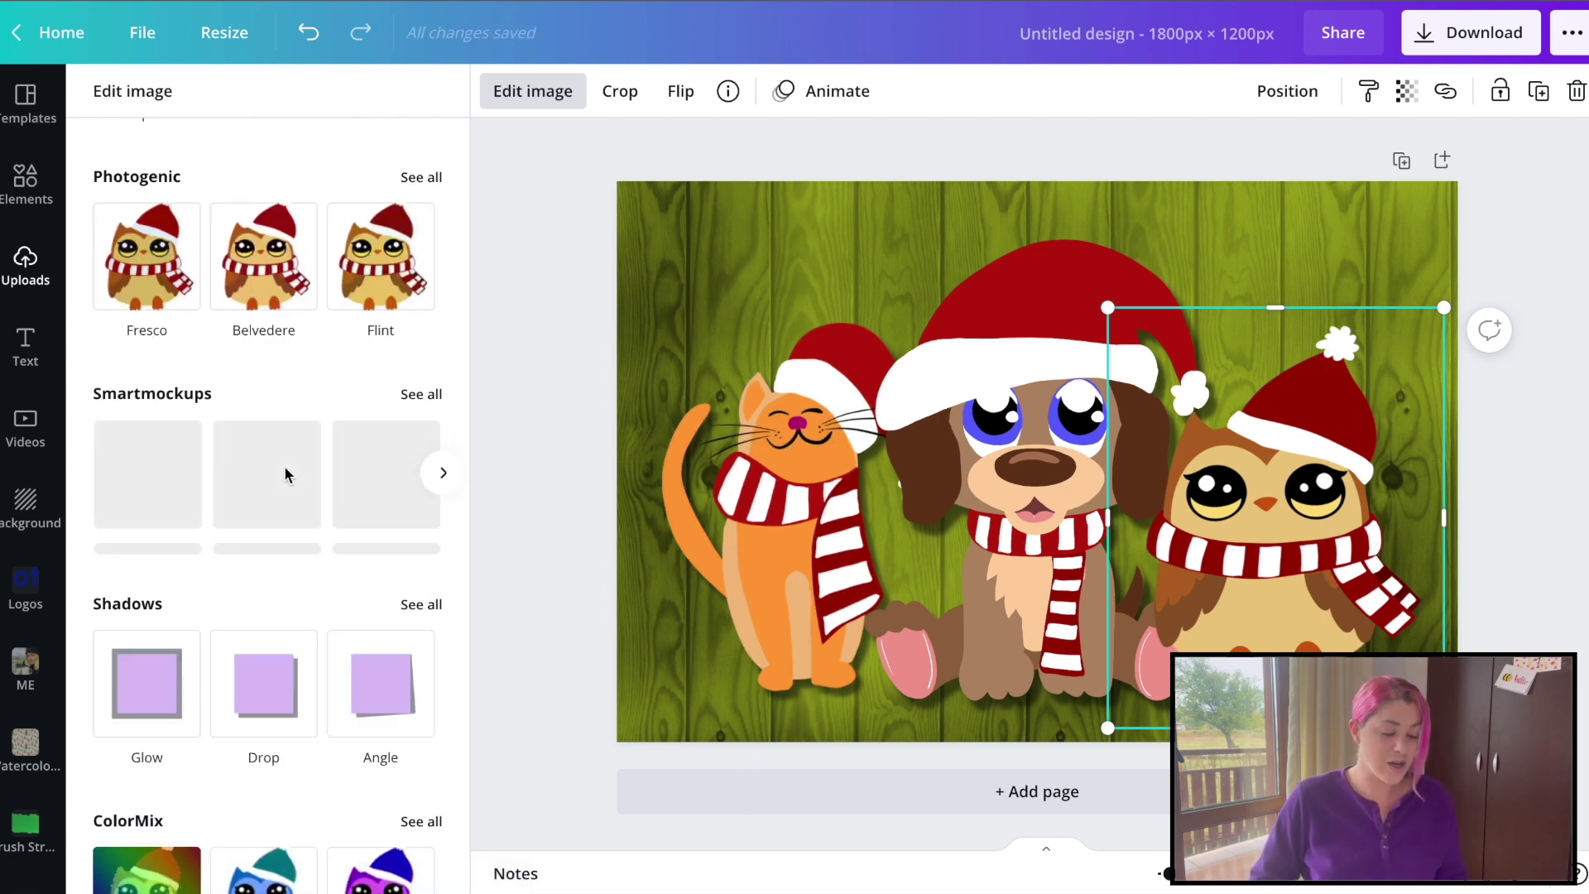
{"action": "scroll", "coordinate": [284, 474], "scroll_direction": "down", "scroll_amount": 1}
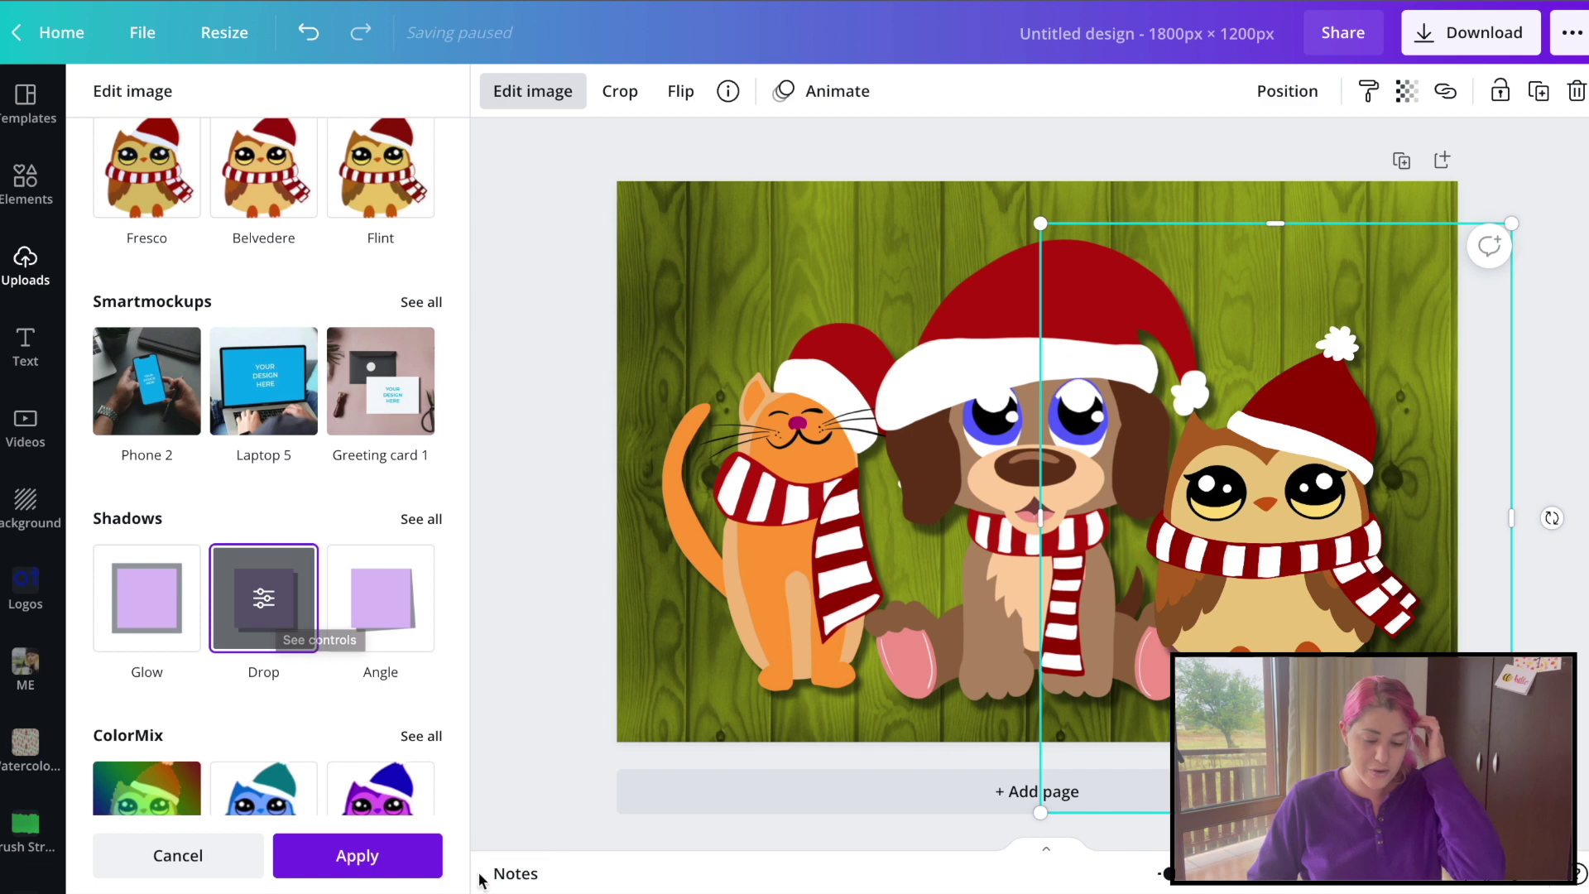
{"action": "left_click", "coordinate": [400, 853]}
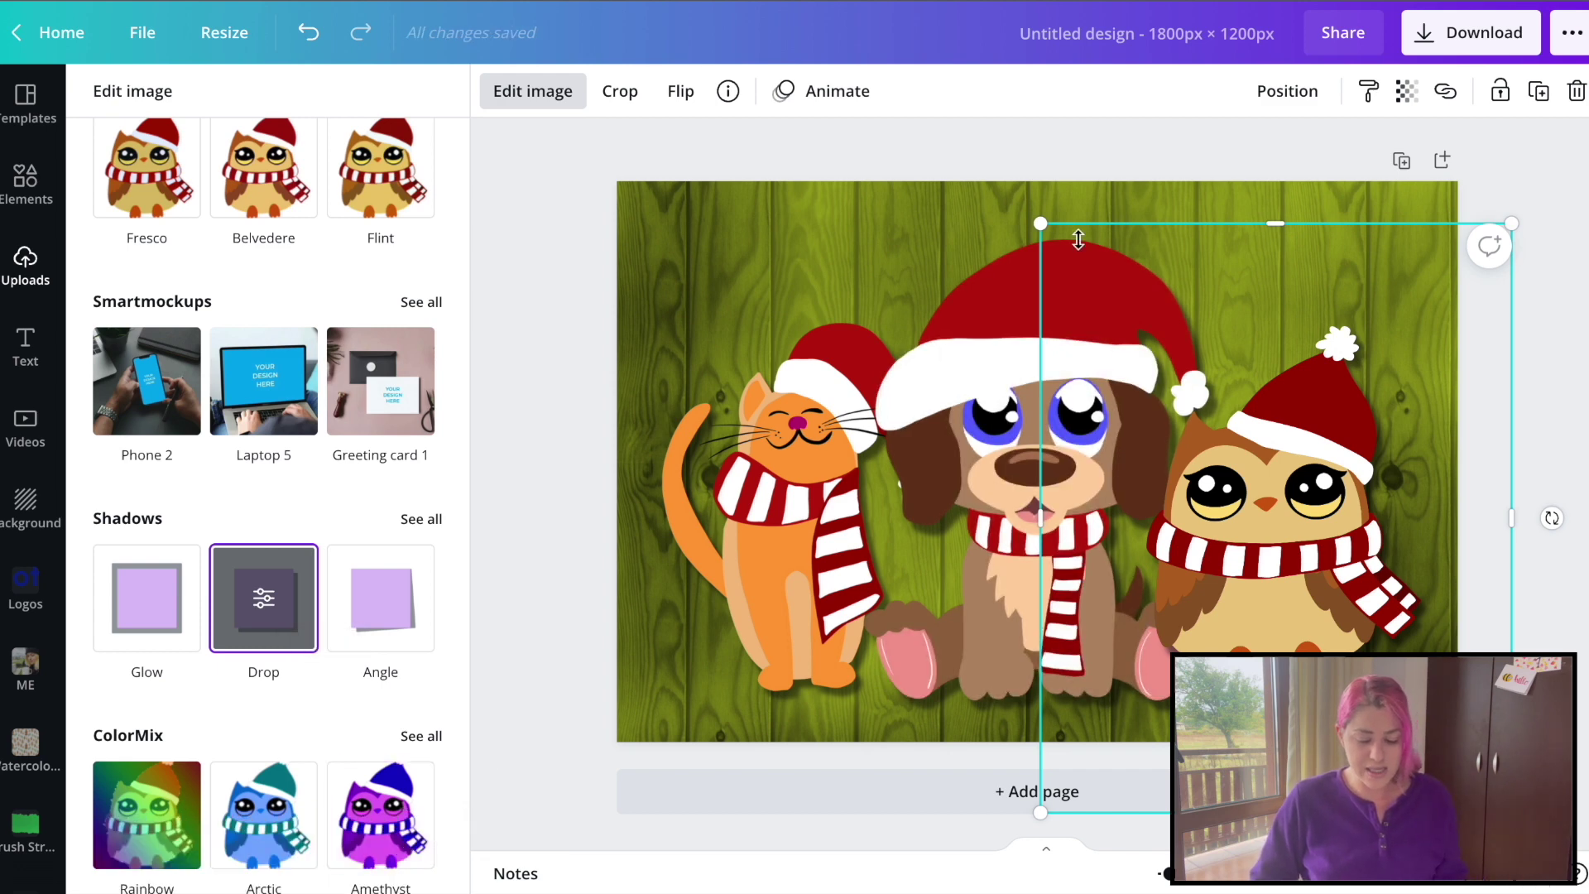
{"action": "left_click", "coordinate": [723, 251]}
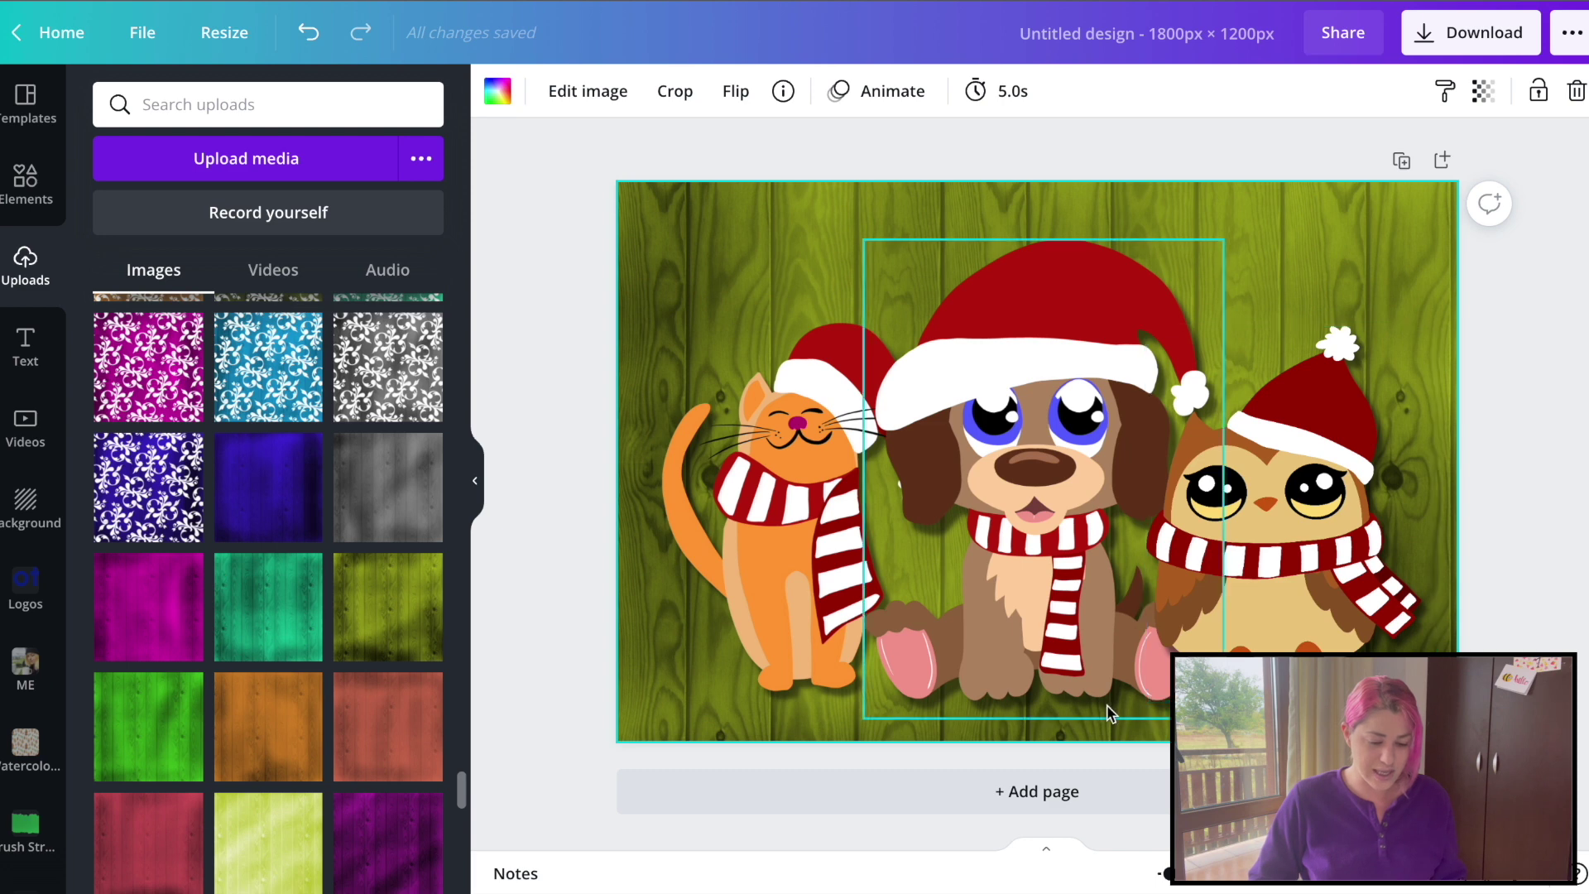
Step: Move the dog to the left part of the page, shrink it over the cat and send it backward behind the cat
{"action": "left_click_drag", "start_coordinate": [1178, 284], "coordinate": [934, 284]}
{"action": "left_click_drag", "start_coordinate": [983, 235], "coordinate": [900, 345]}
{"action": "left_click_drag", "start_coordinate": [771, 491], "coordinate": [823, 474]}
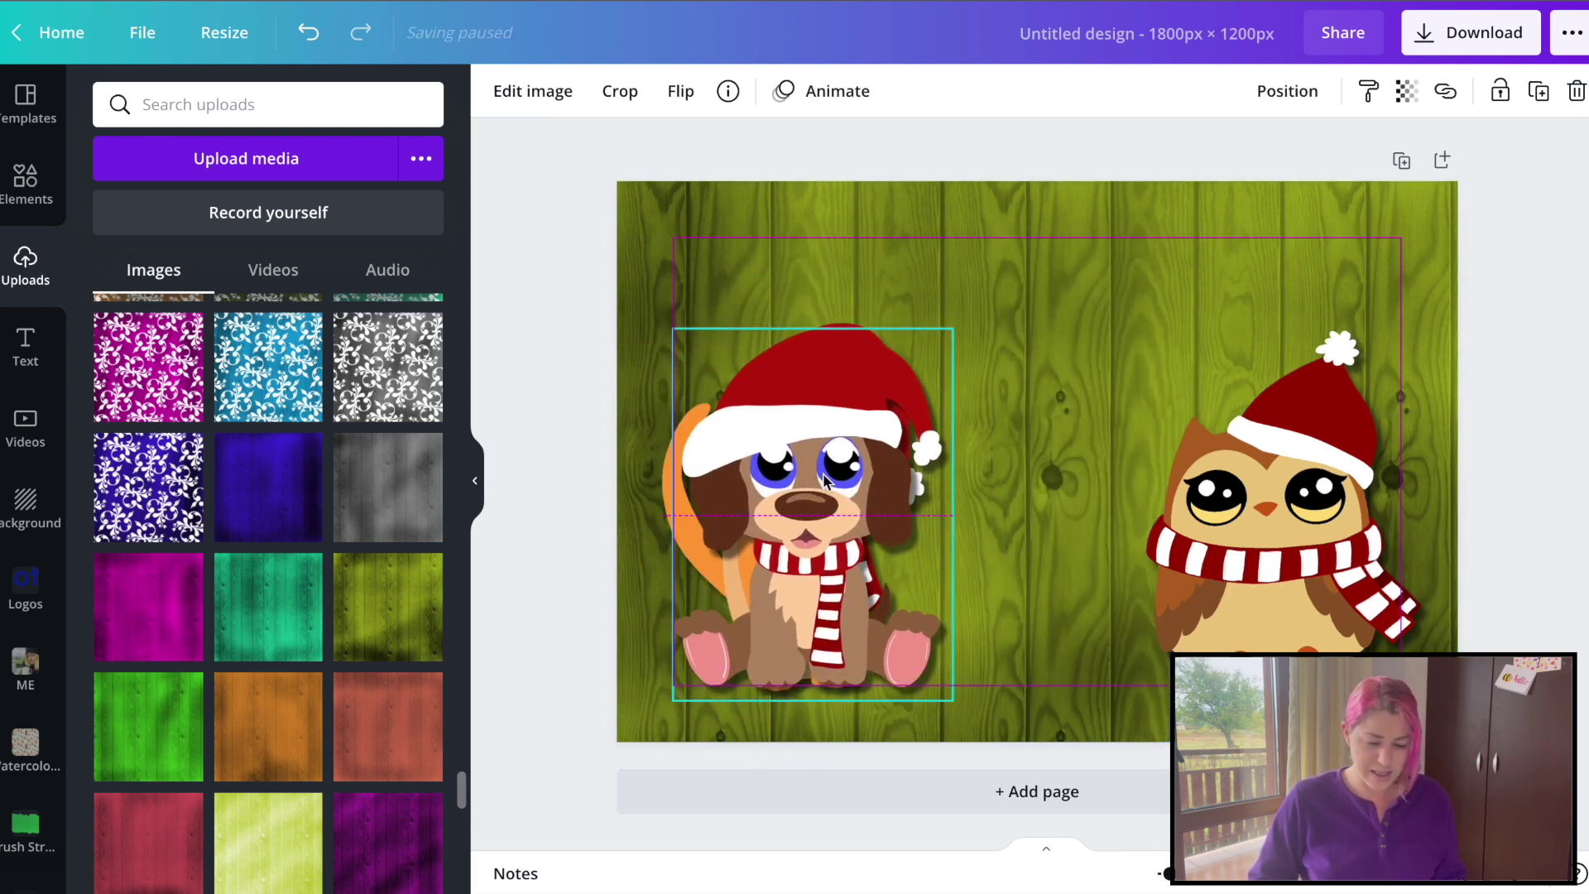
{"action": "left_click", "coordinate": [1287, 91]}
{"action": "left_click", "coordinate": [1225, 158]}
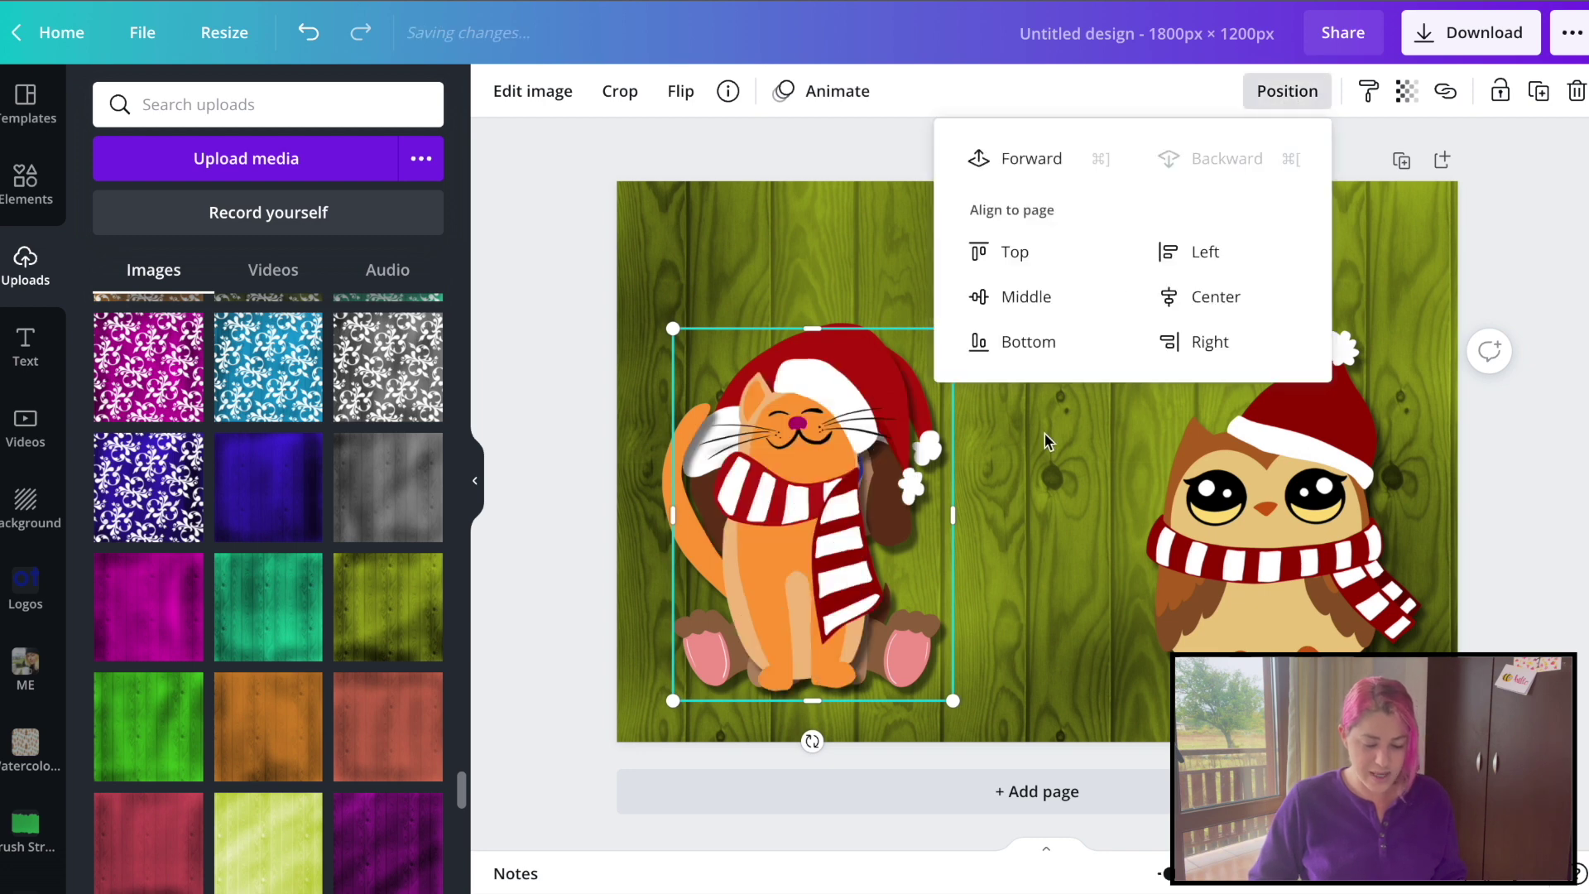
{"action": "left_click", "coordinate": [1049, 424]}
Step: Move the cat to the middle of the page and enlarge it to nearly the full page height
{"action": "left_click", "coordinate": [812, 513]}
{"action": "left_click_drag", "start_coordinate": [811, 513], "coordinate": [1049, 511]}
{"action": "left_click_drag", "start_coordinate": [1187, 326], "coordinate": [1249, 241]}
{"action": "left_click_drag", "start_coordinate": [1049, 458], "coordinate": [1016, 457]}
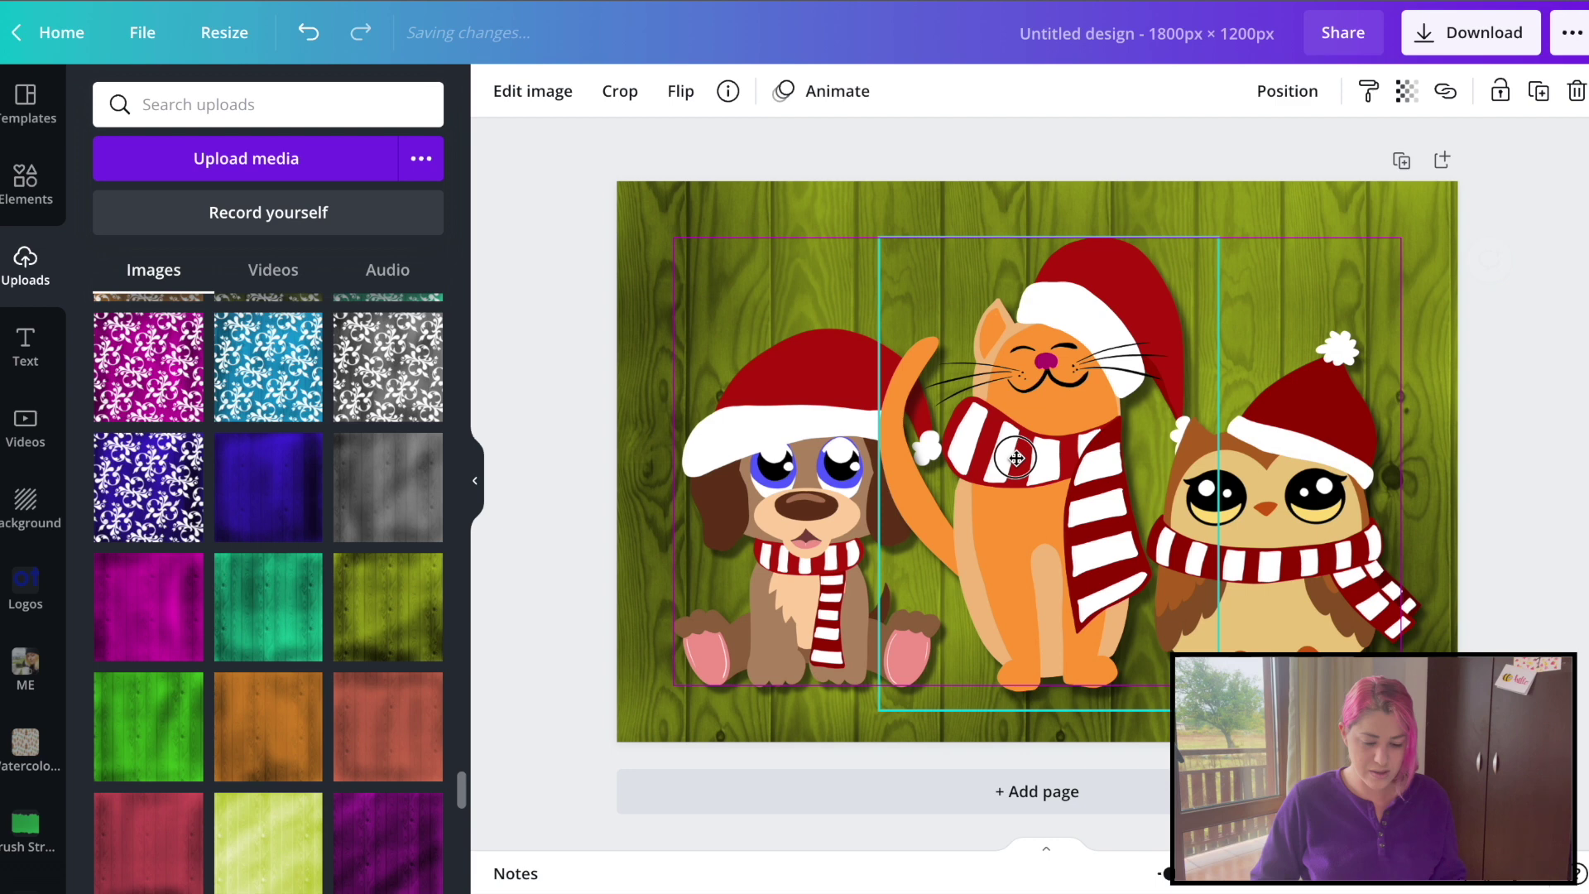
{"action": "left_click_drag", "start_coordinate": [1253, 236], "coordinate": [1240, 206]}
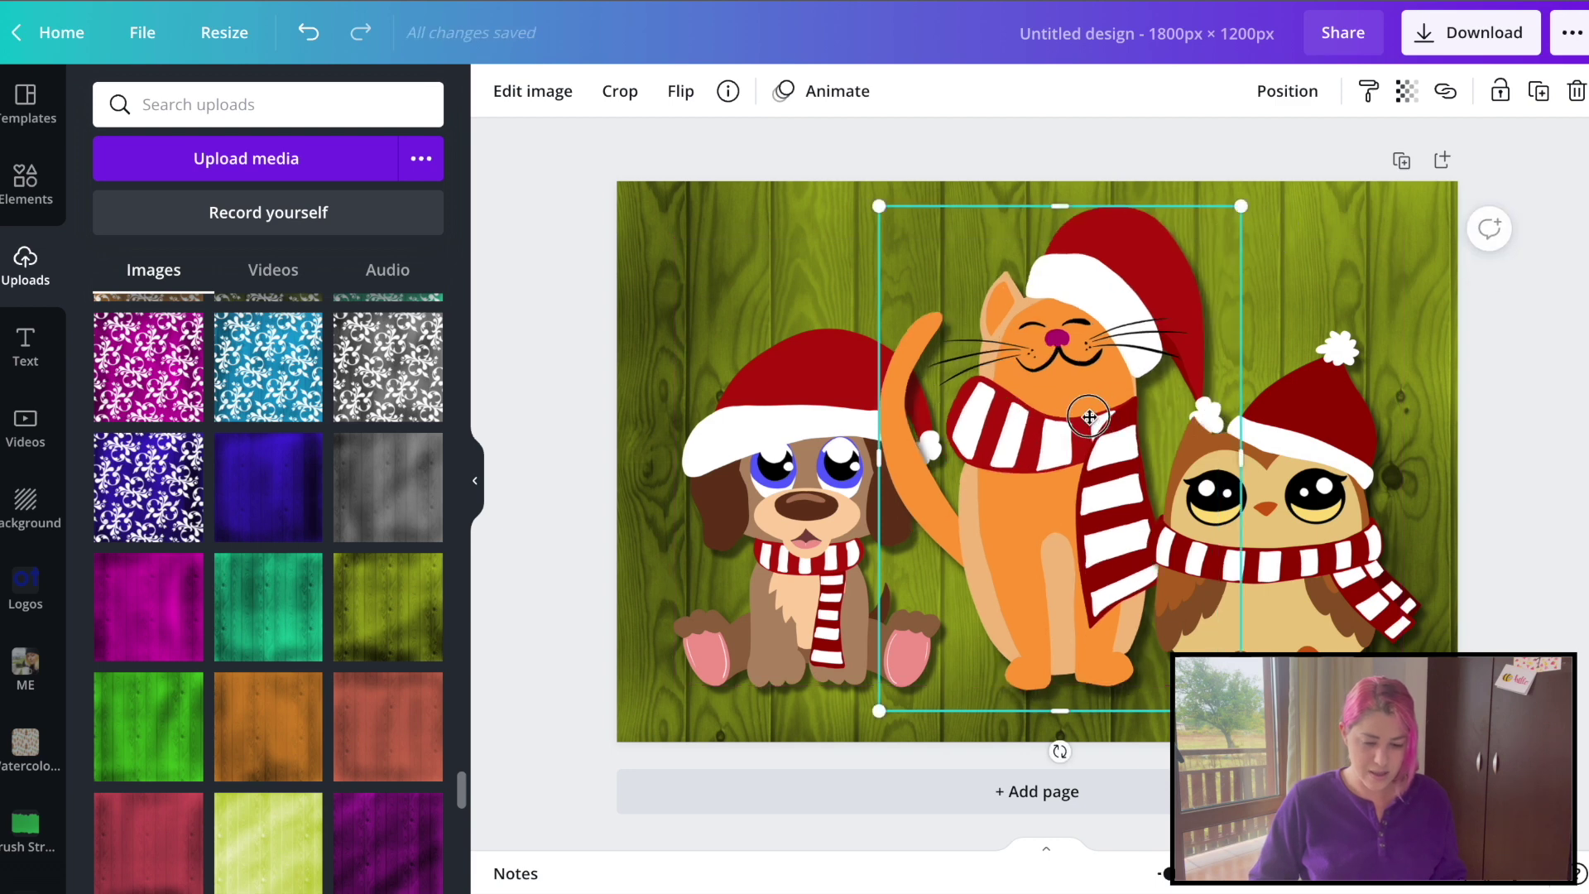
{"action": "left_click_drag", "start_coordinate": [1089, 416], "coordinate": [1067, 416]}
Step: Layer the cat behind the dog and the owl behind the cat, and enlarge the owl slightly beside the cat
{"action": "left_click", "coordinate": [1309, 93]}
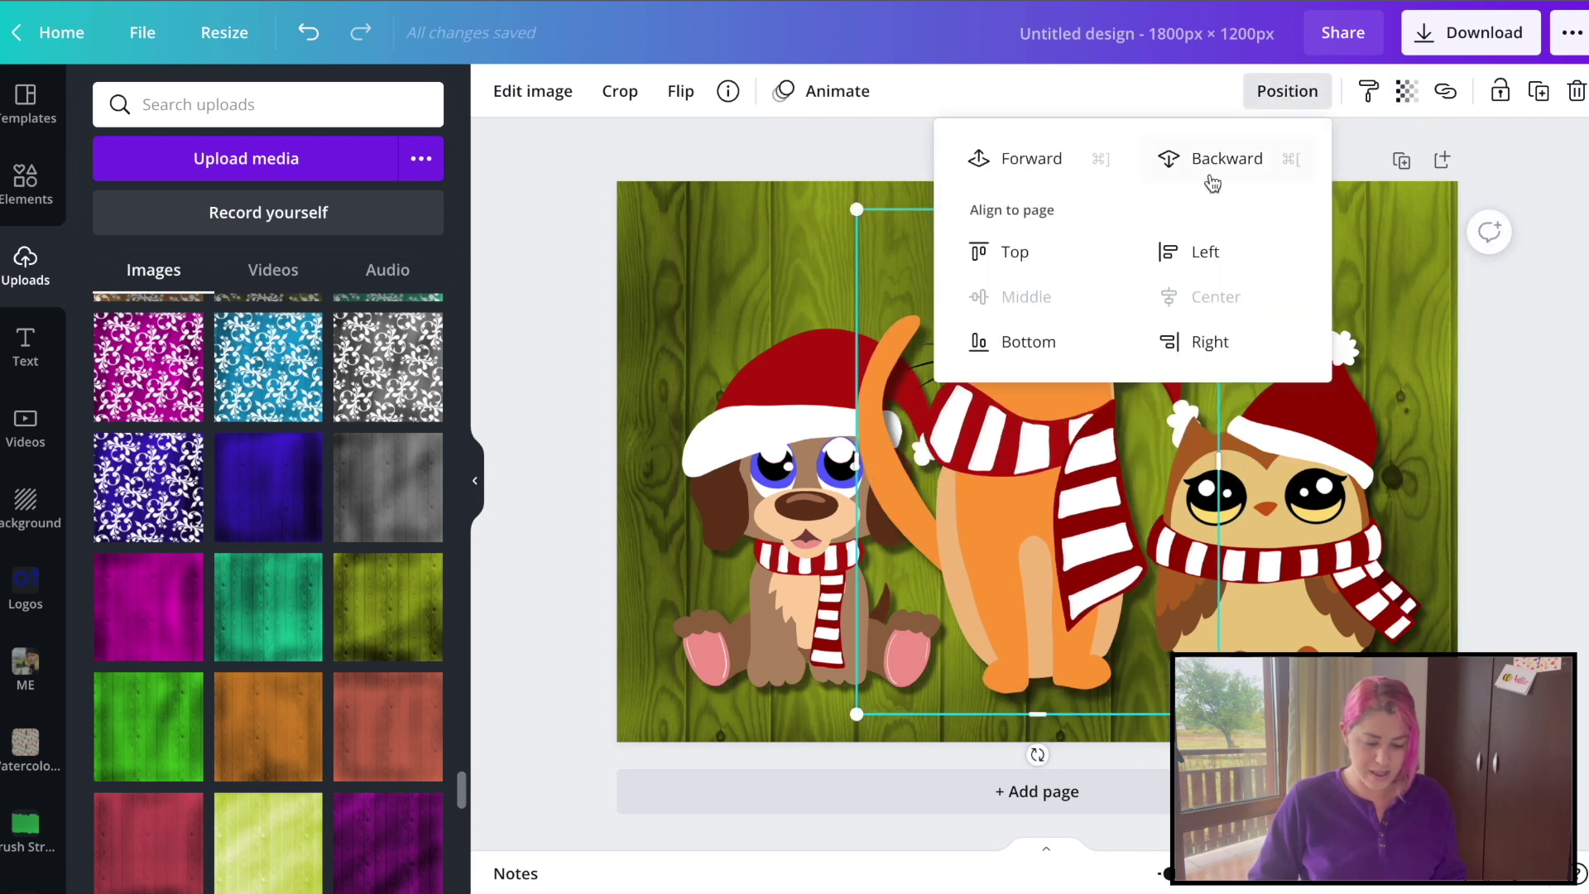
{"action": "left_click", "coordinate": [1181, 162]}
{"action": "key", "text": "Tab"}
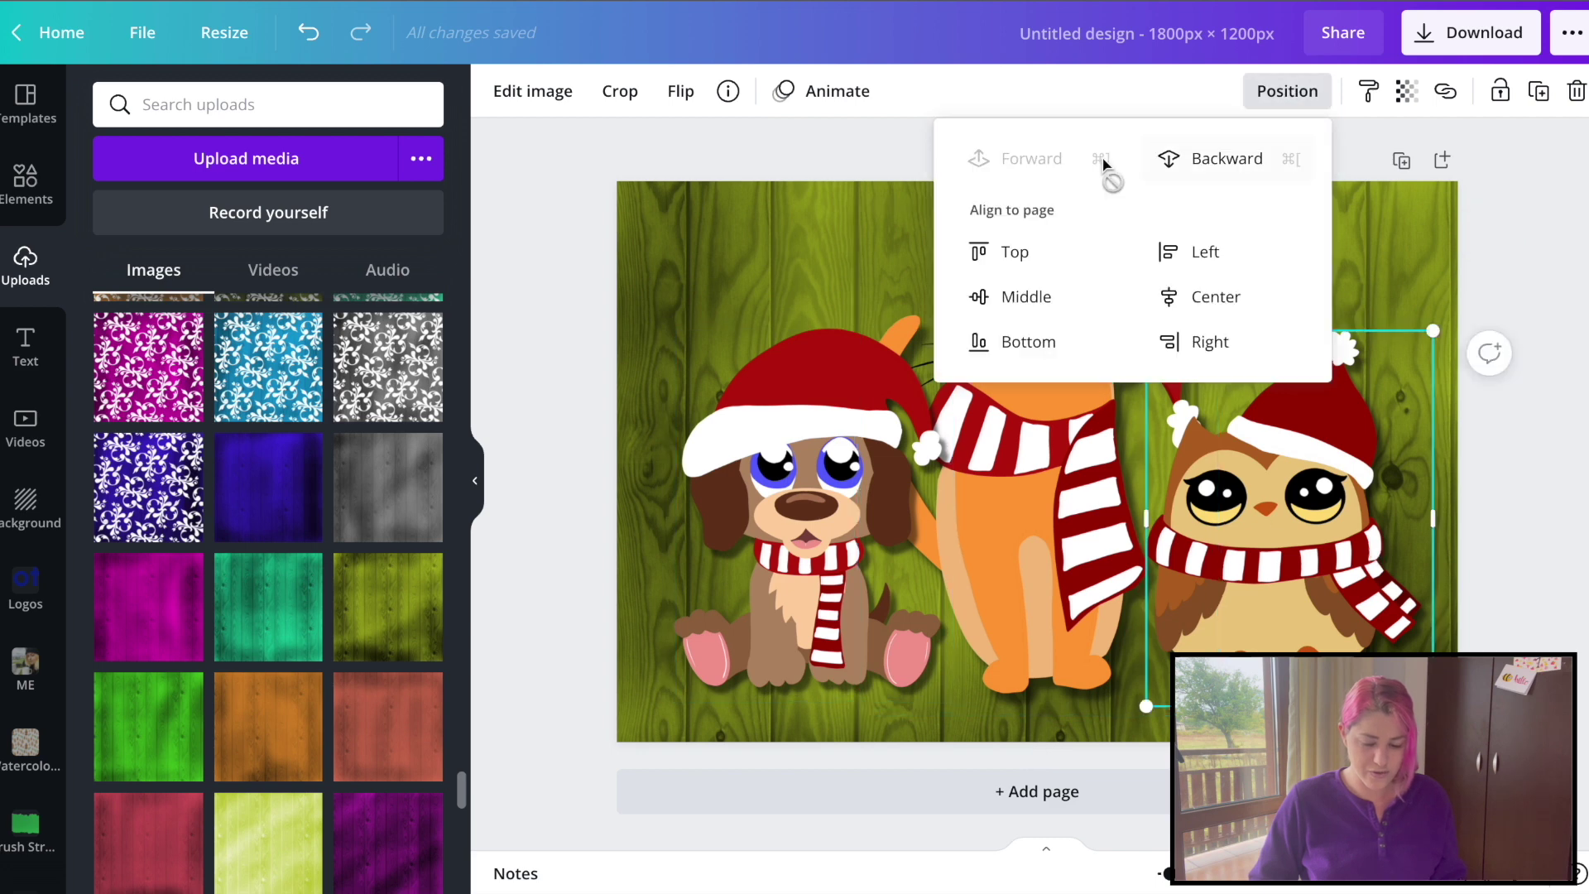
{"action": "left_click", "coordinate": [1199, 160]}
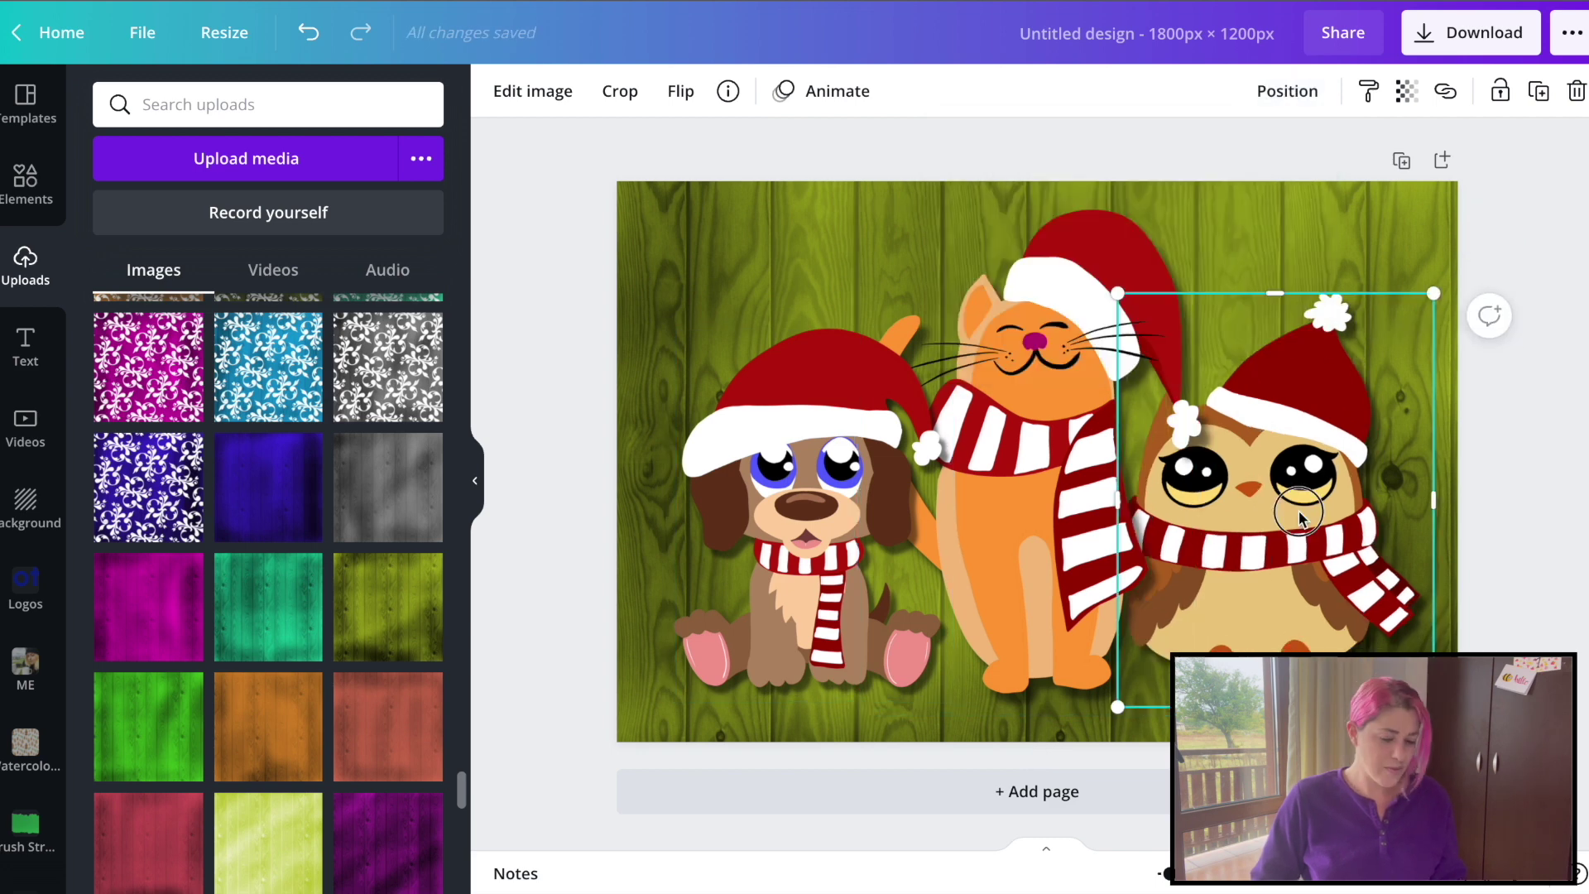
{"action": "left_click_drag", "start_coordinate": [1298, 518], "coordinate": [1300, 532]}
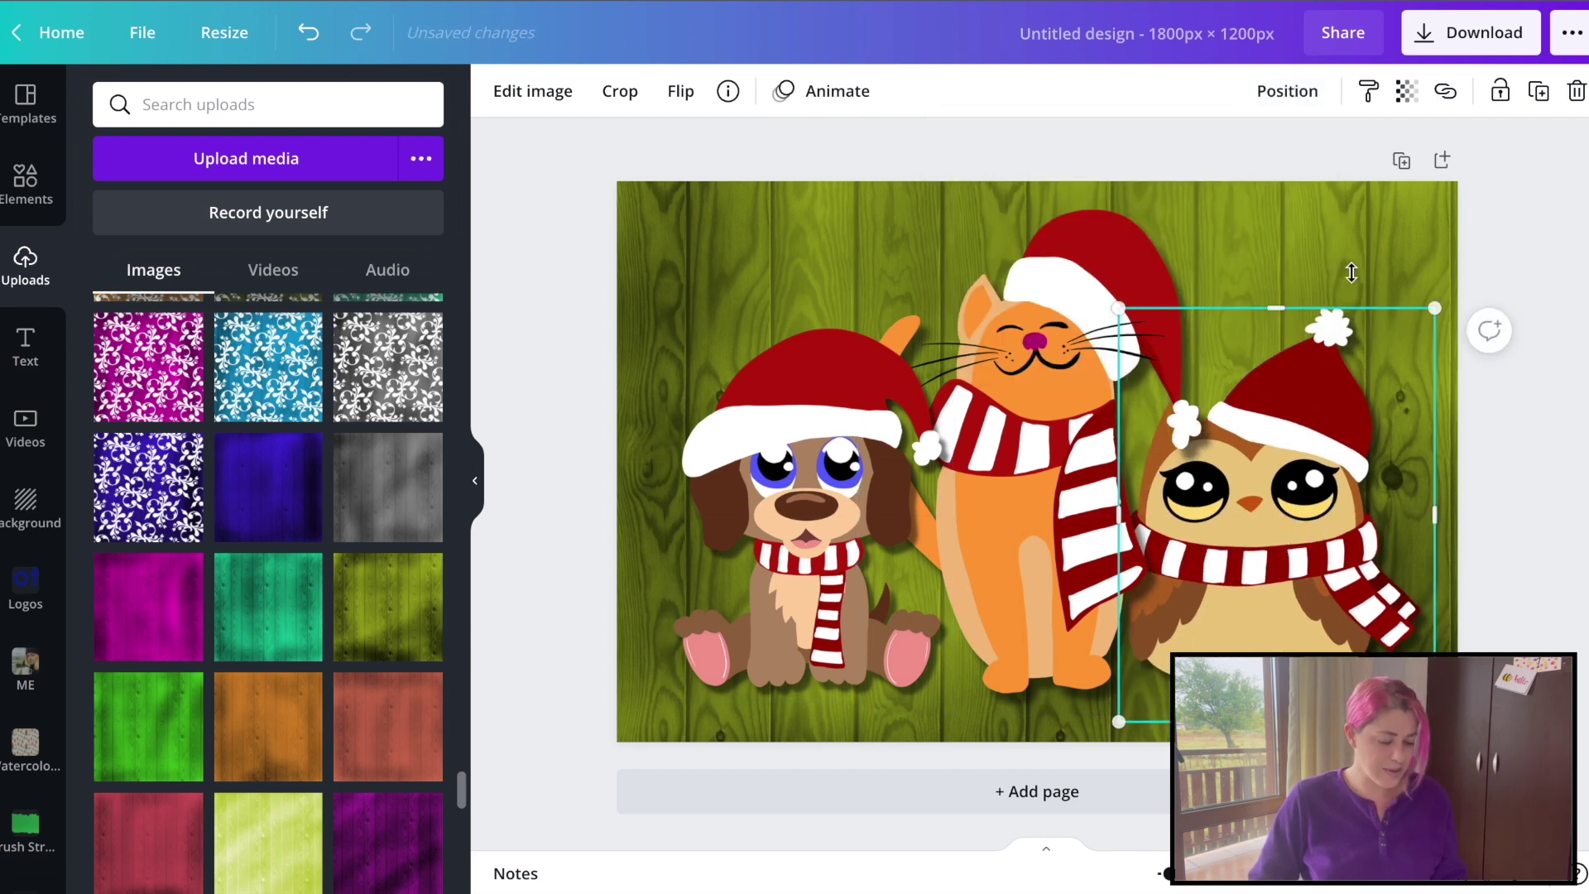
Step: Replace the page background with the light lime green wood texture from the uploads
{"action": "left_click", "coordinate": [1349, 264]}
{"action": "scroll", "coordinate": [234, 713], "scroll_direction": "down", "scroll_amount": 2}
{"action": "left_click_drag", "start_coordinate": [241, 745], "coordinate": [626, 244]}
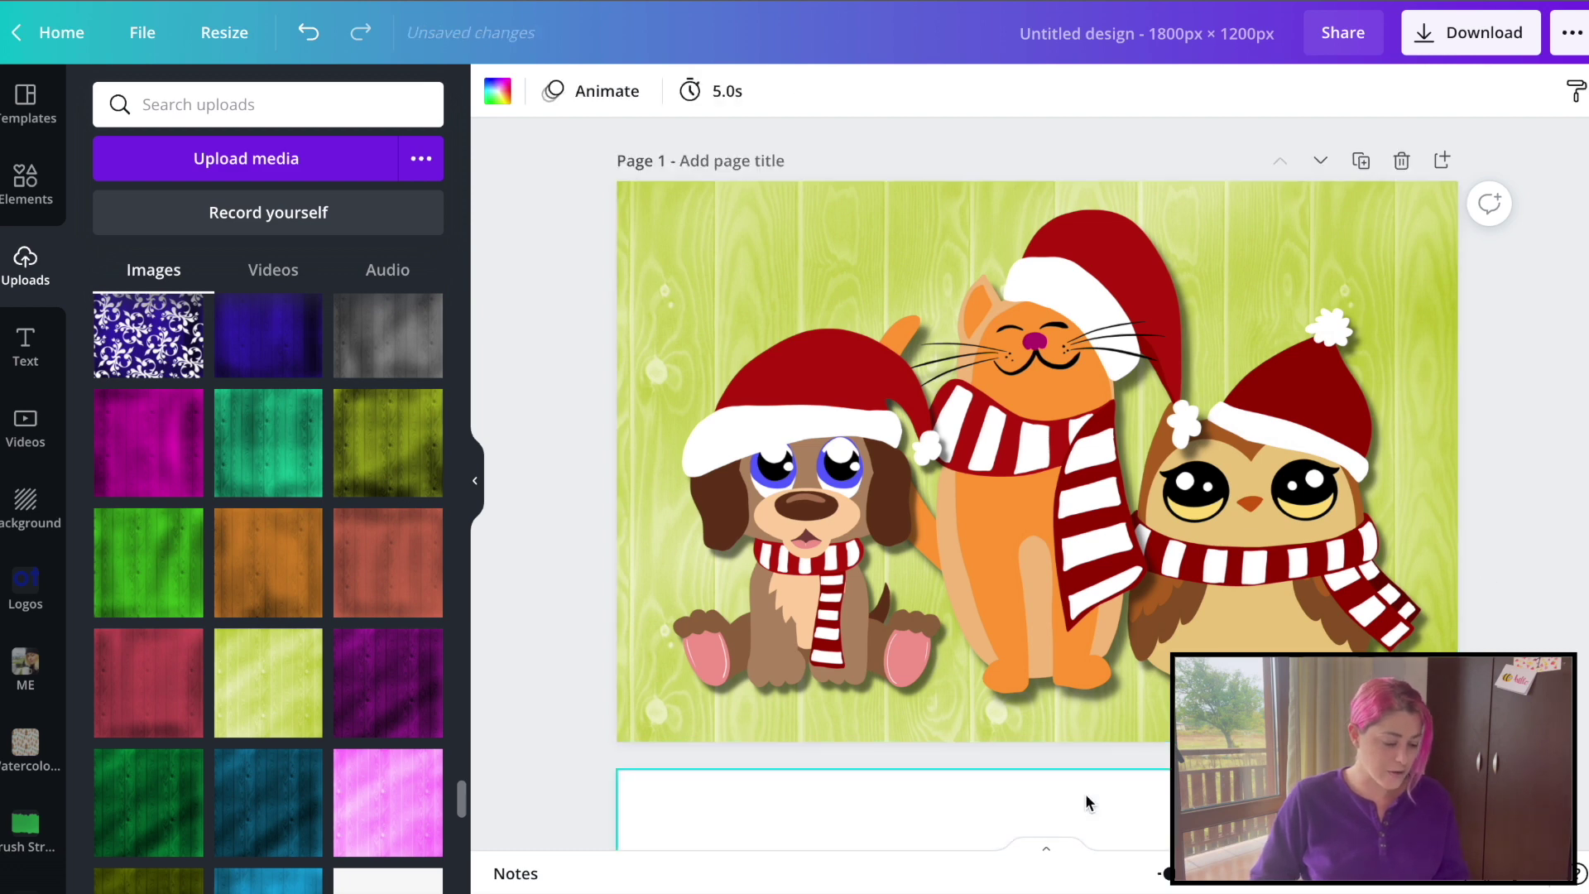
Step: On a new second page, place the uploaded light blue Christmas tree on the right side and enlarge it to nearly full height
{"action": "left_click", "coordinate": [1081, 790]}
{"action": "scroll", "coordinate": [303, 539], "scroll_direction": "down", "scroll_amount": 3}
{"action": "scroll", "coordinate": [302, 540], "scroll_direction": "down", "scroll_amount": 5}
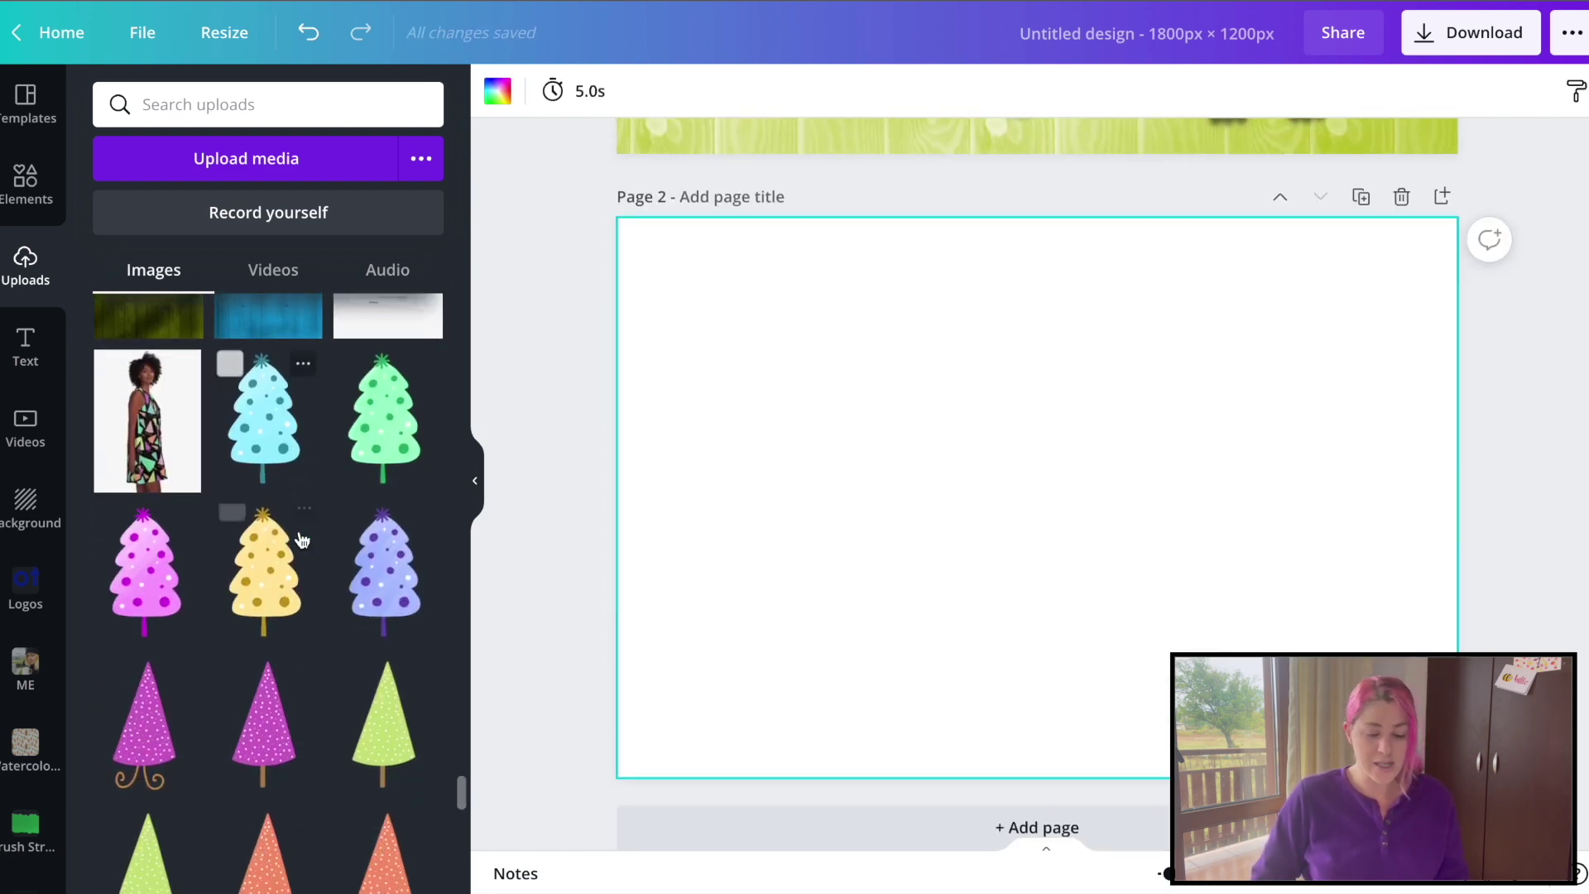
{"action": "left_click", "coordinate": [273, 369]}
{"action": "left_click_drag", "start_coordinate": [1072, 550], "coordinate": [1346, 608]}
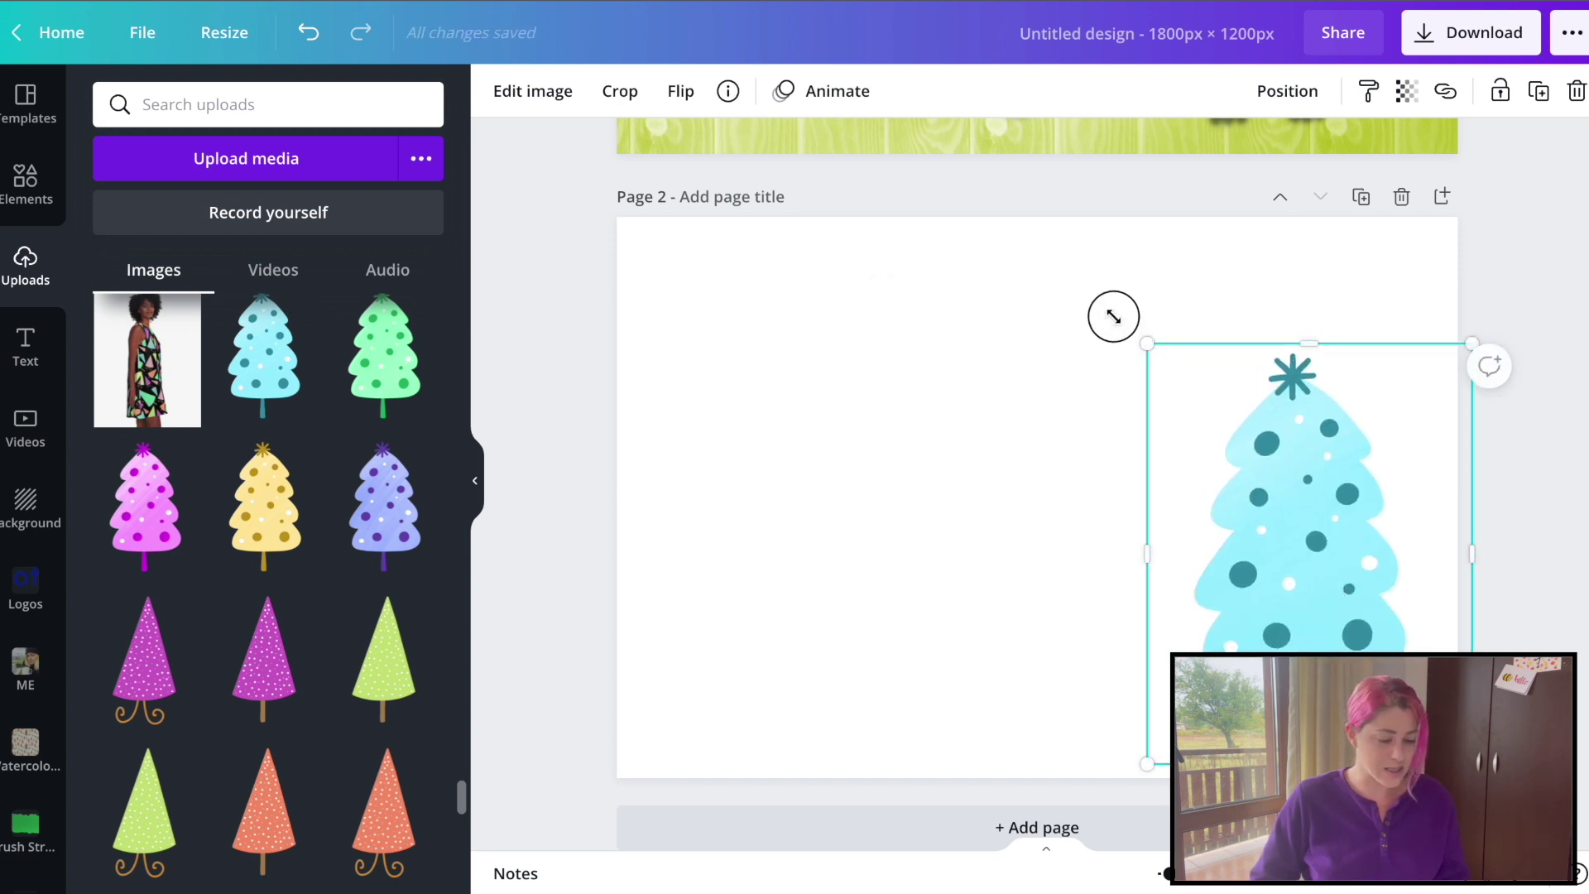
{"action": "left_click_drag", "start_coordinate": [1129, 328], "coordinate": [1010, 255]}
{"action": "left_click", "coordinate": [830, 464]}
Step: Add a heading reading "Merry Christmas" and place it in the open space left of the tree
{"action": "left_click", "coordinate": [16, 341]}
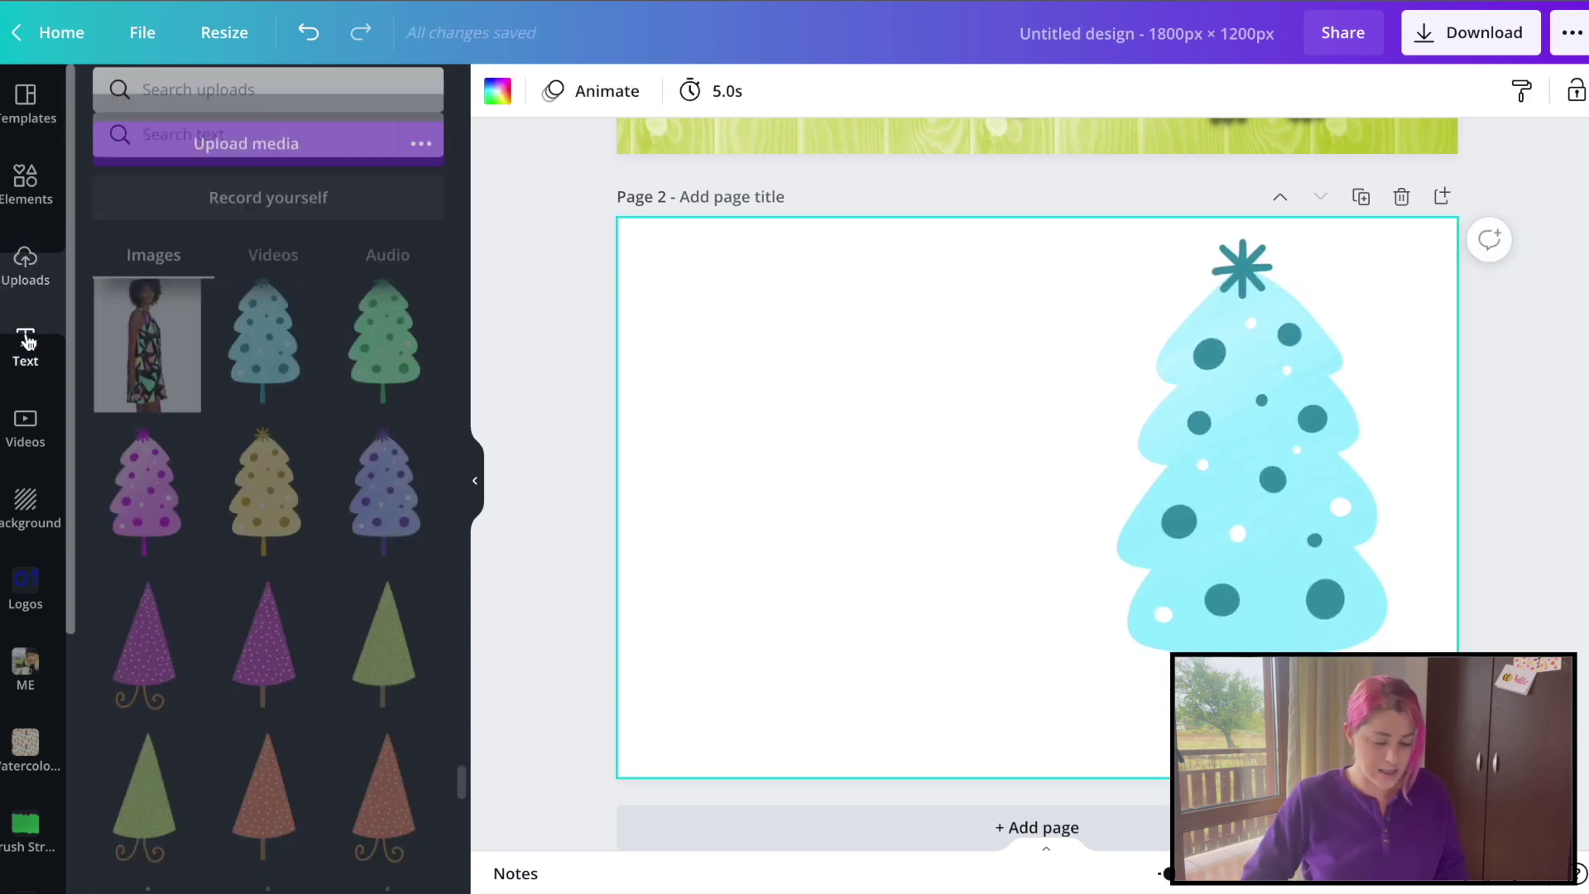
{"action": "left_click", "coordinate": [256, 212]}
{"action": "type", "text": "Merry Christmas"}
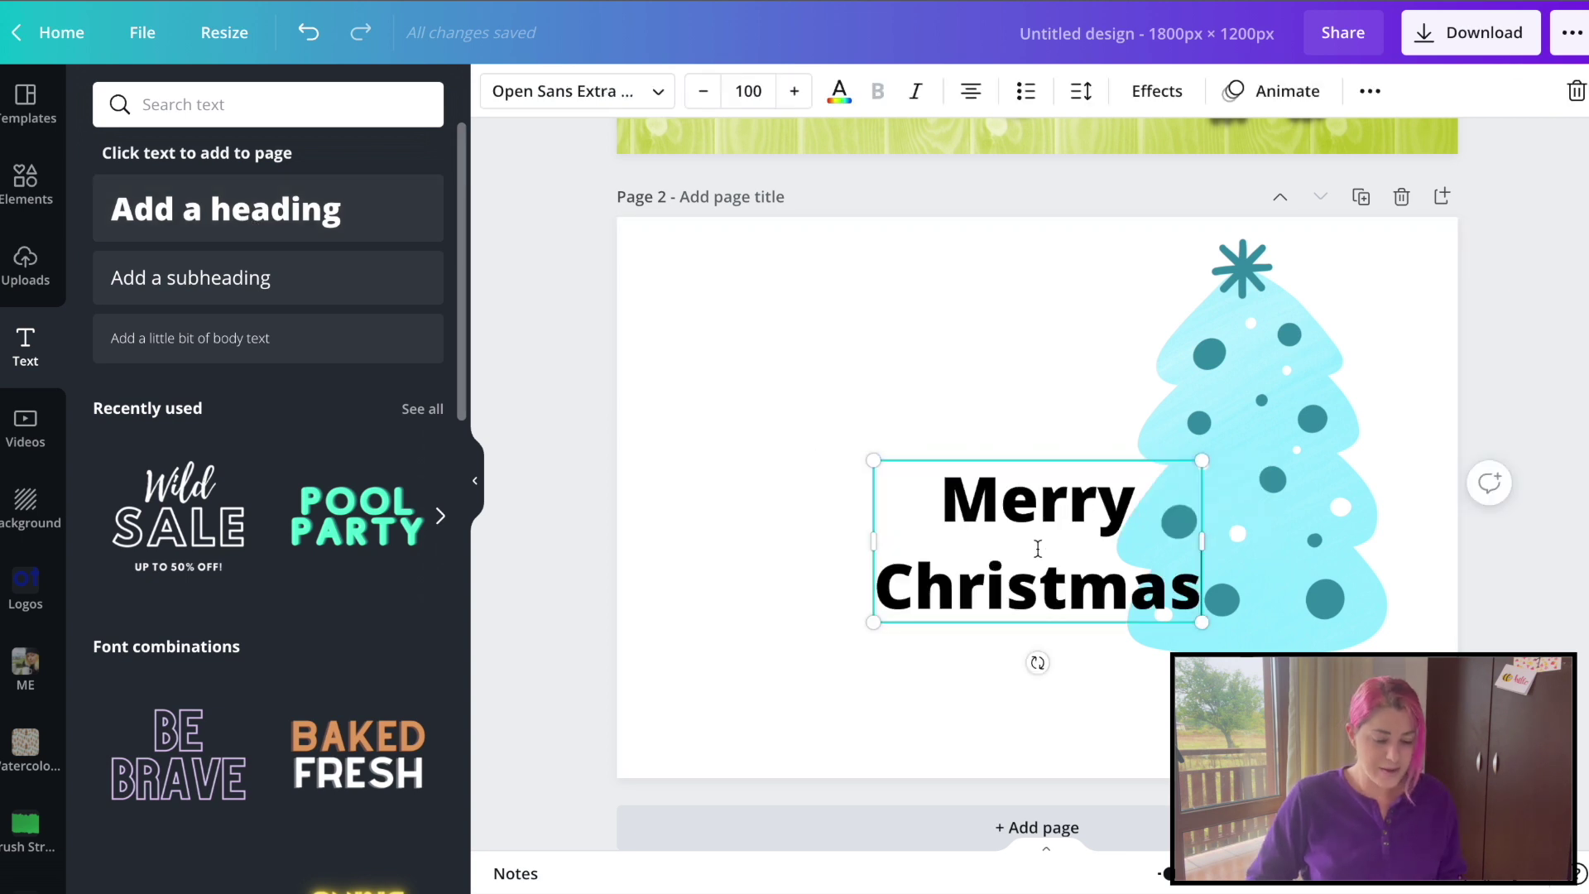
{"action": "left_click", "coordinate": [996, 440]}
{"action": "left_click_drag", "start_coordinate": [1015, 571], "coordinate": [851, 447]}
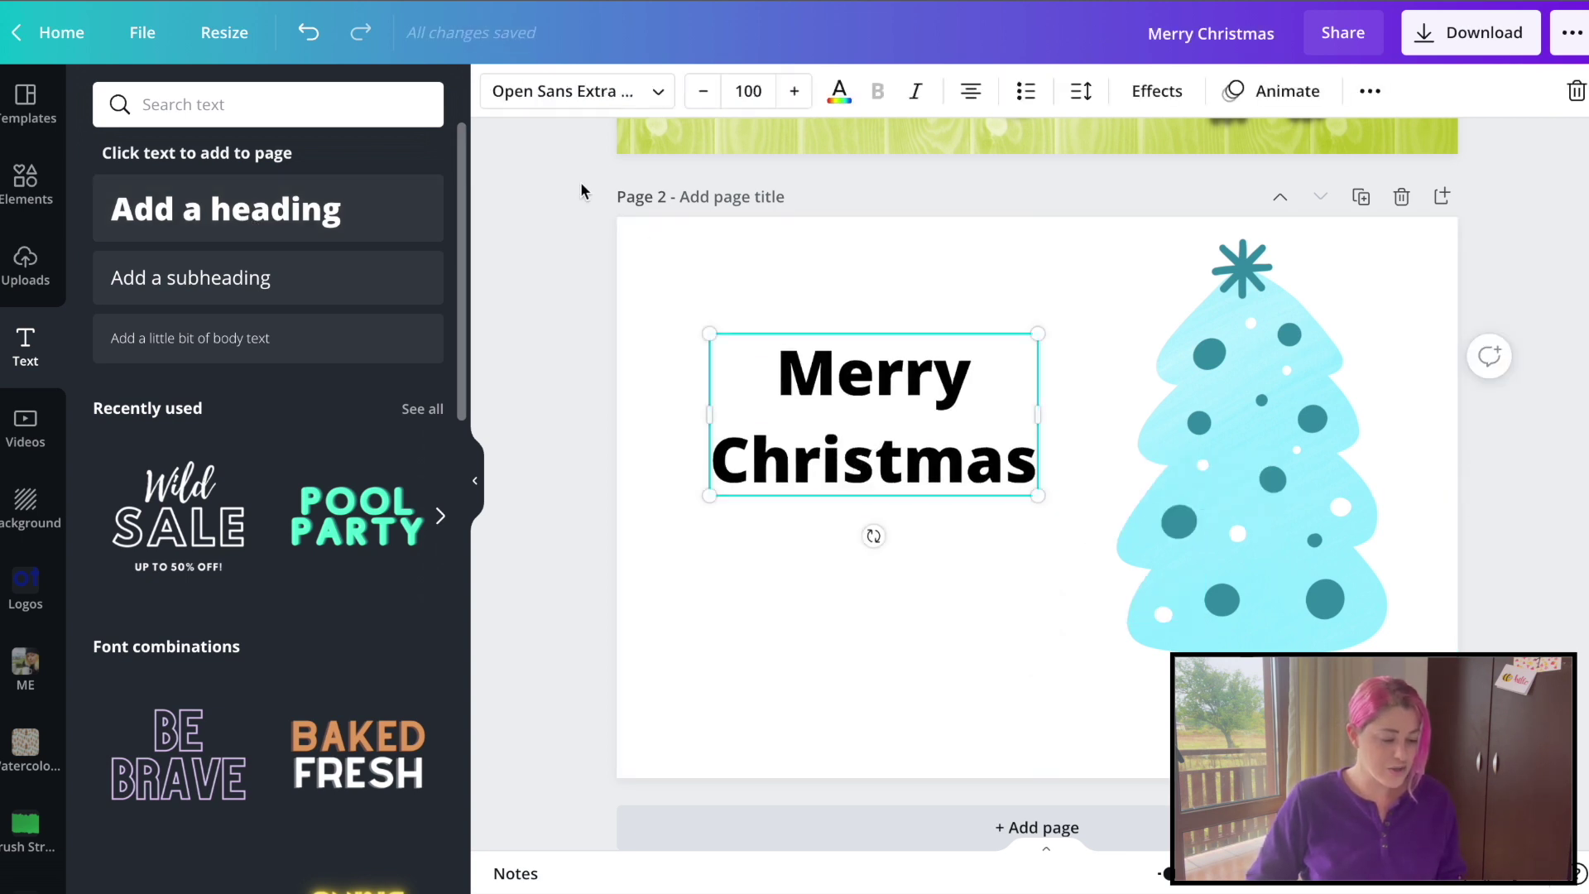
Step: Set the heading's font to Merry Jolly and enlarge it to size 113
{"action": "left_click", "coordinate": [586, 93]}
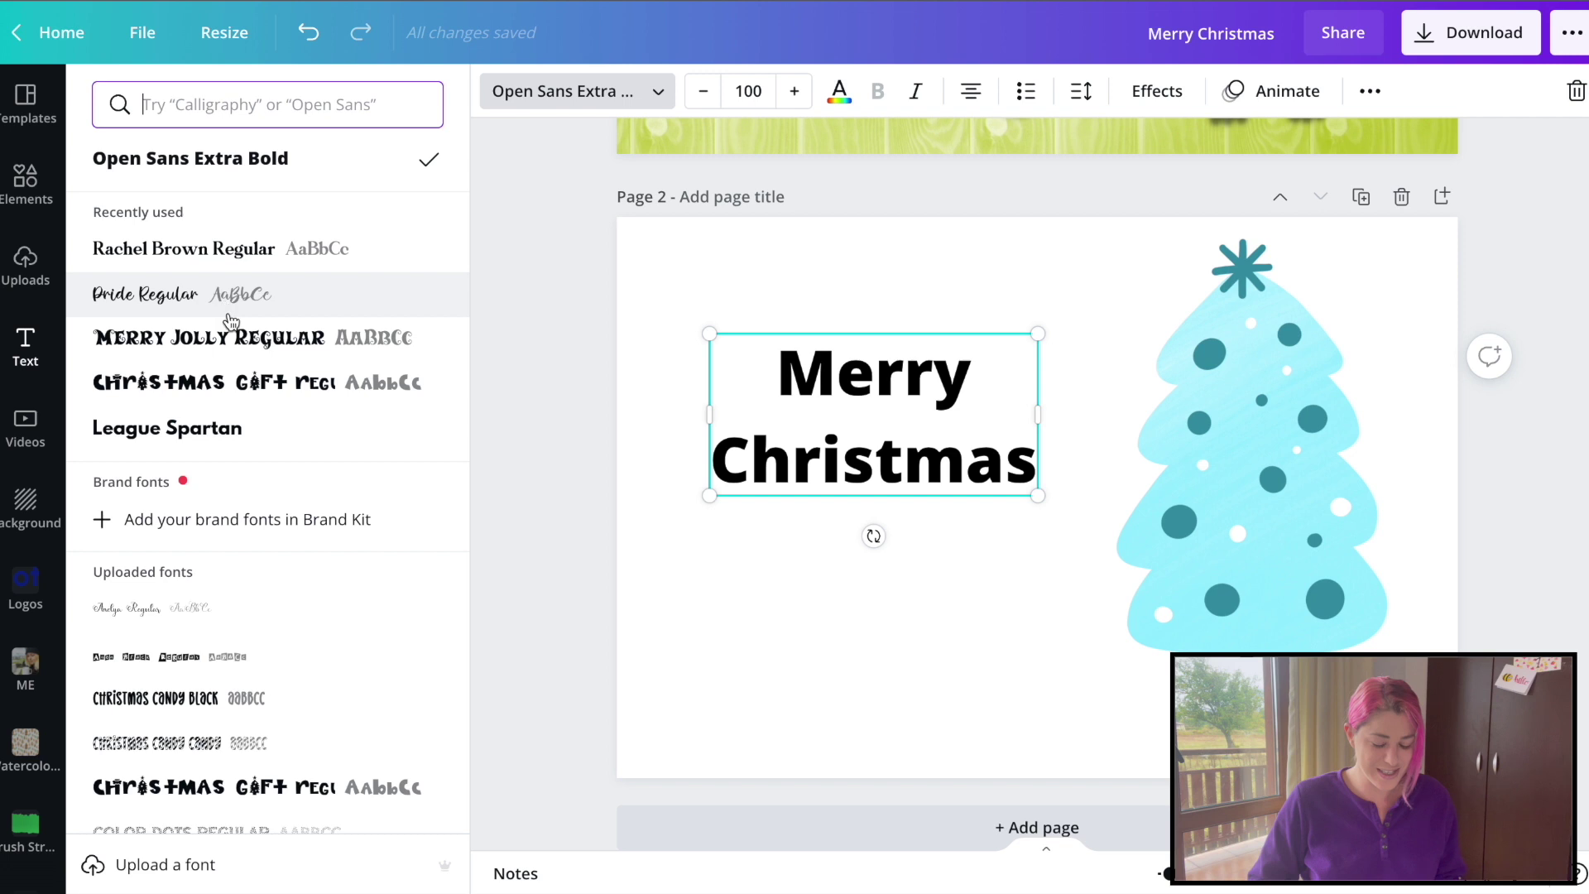
{"action": "left_click", "coordinate": [211, 337]}
{"action": "left_click_drag", "start_coordinate": [1065, 495], "coordinate": [1119, 516]}
Step: Replace the word Christmas in the heading with "XMAS" and enlarge the heading to size 169
{"action": "double_click", "coordinate": [992, 507]}
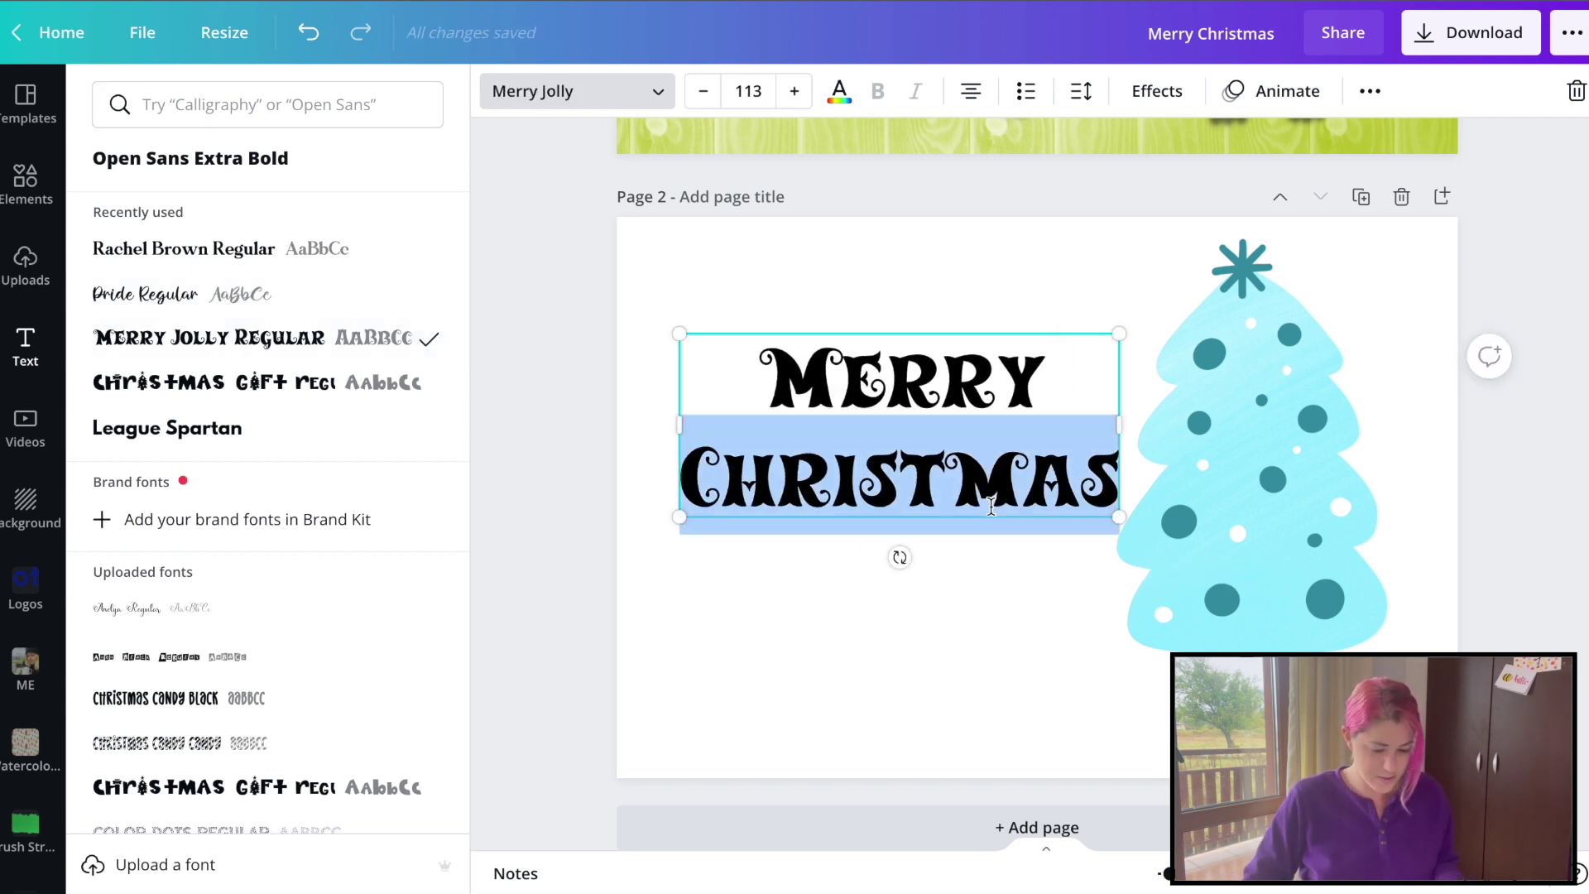
{"action": "type", "text": "XMAS"}
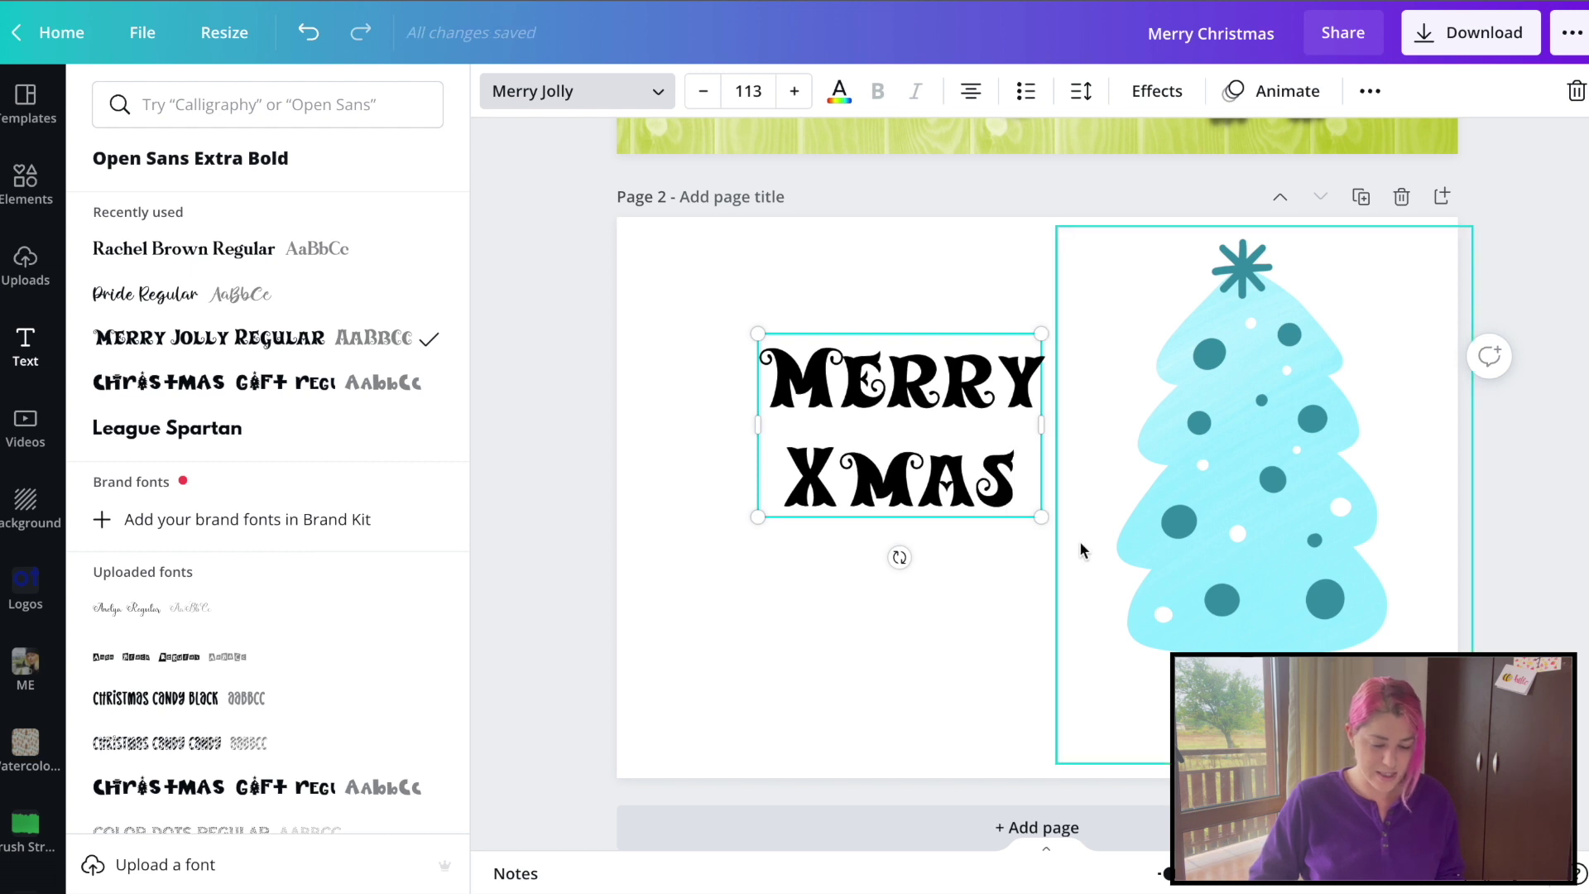
{"action": "left_click_drag", "start_coordinate": [1044, 515], "coordinate": [1182, 606]}
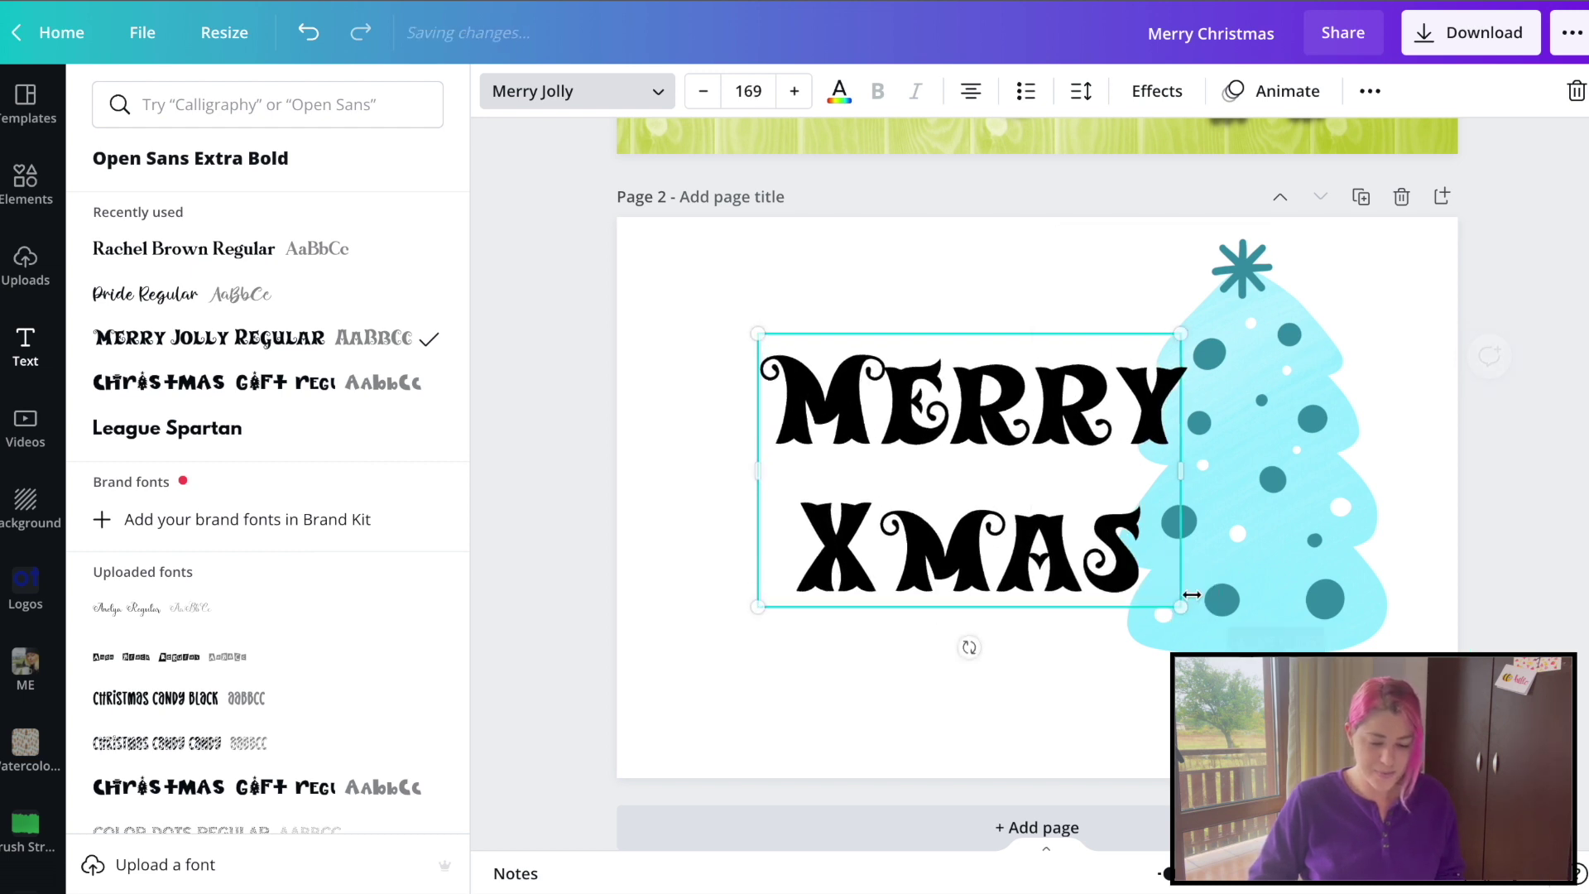
Step: Tighten the heading's line spacing, move the heading to the upper left of the page and nudge the tree slightly right and down
{"action": "left_click", "coordinate": [1081, 91]}
{"action": "left_click_drag", "start_coordinate": [1292, 213], "coordinate": [1225, 211]}
{"action": "left_click", "coordinate": [1013, 621]}
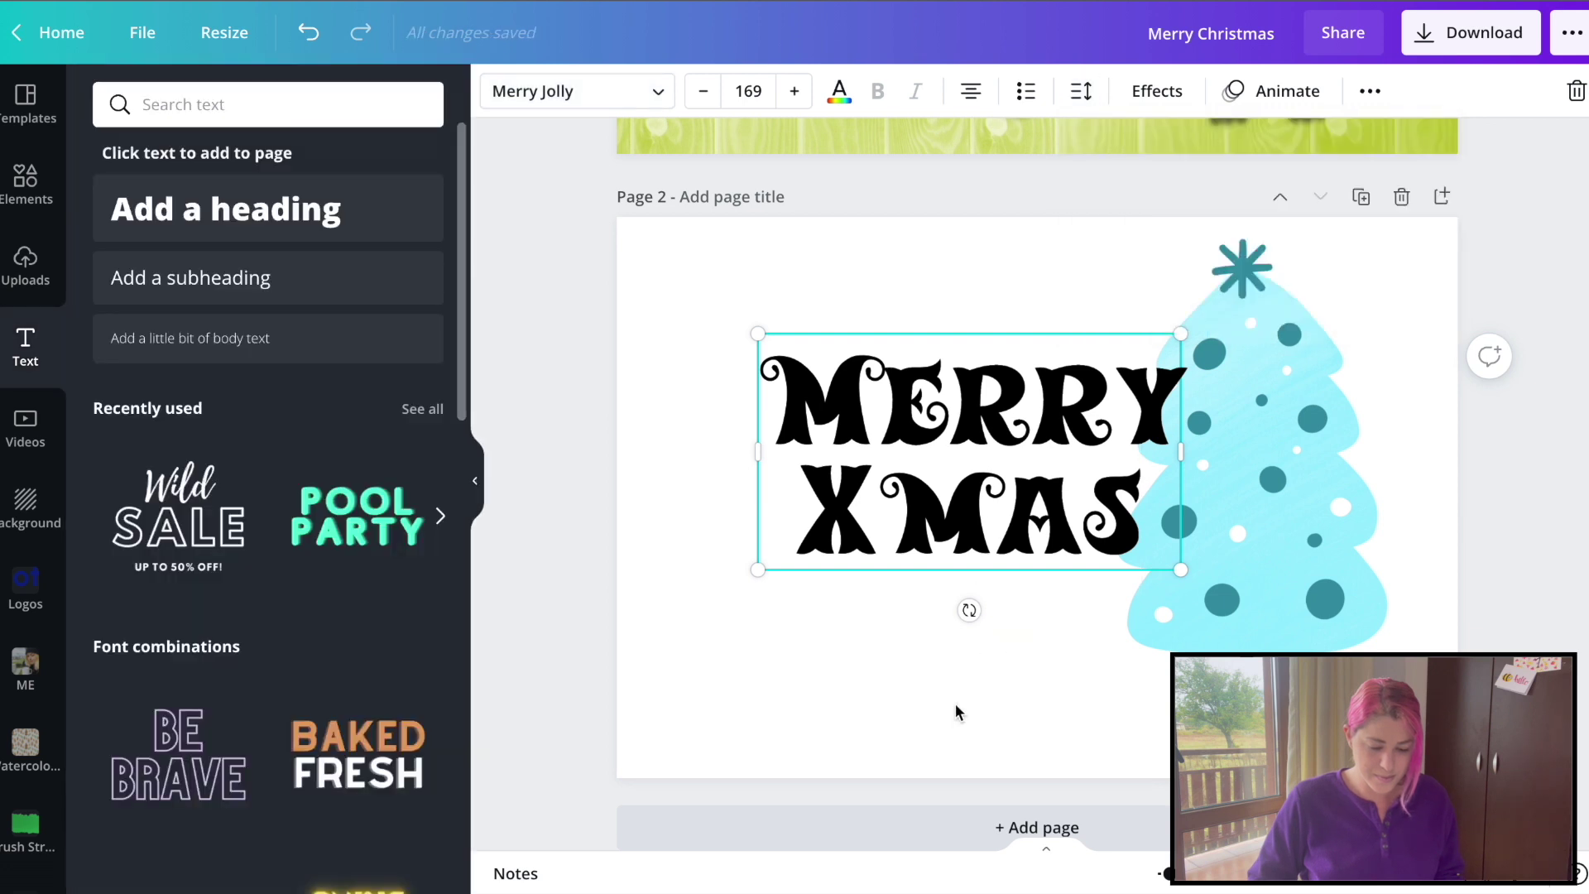
{"action": "left_click_drag", "start_coordinate": [953, 502], "coordinate": [868, 441]}
{"action": "left_click_drag", "start_coordinate": [1135, 535], "coordinate": [1154, 552]}
{"action": "left_click", "coordinate": [856, 574]}
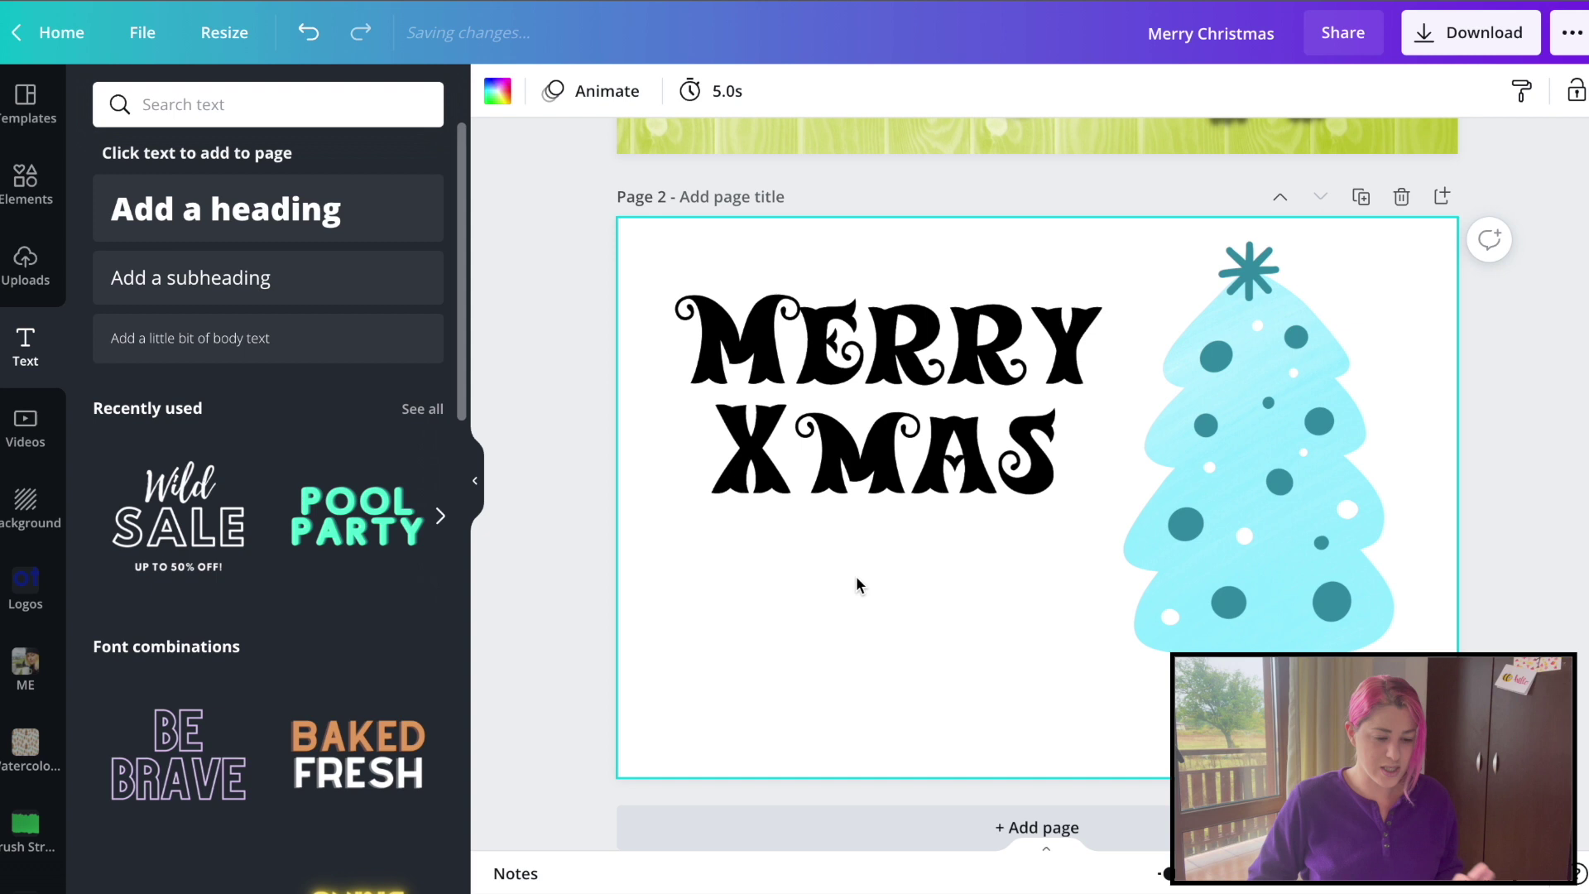
Step: Recolor the heading with the dark teal from the tree's photo colors
{"action": "left_click", "coordinate": [779, 398]}
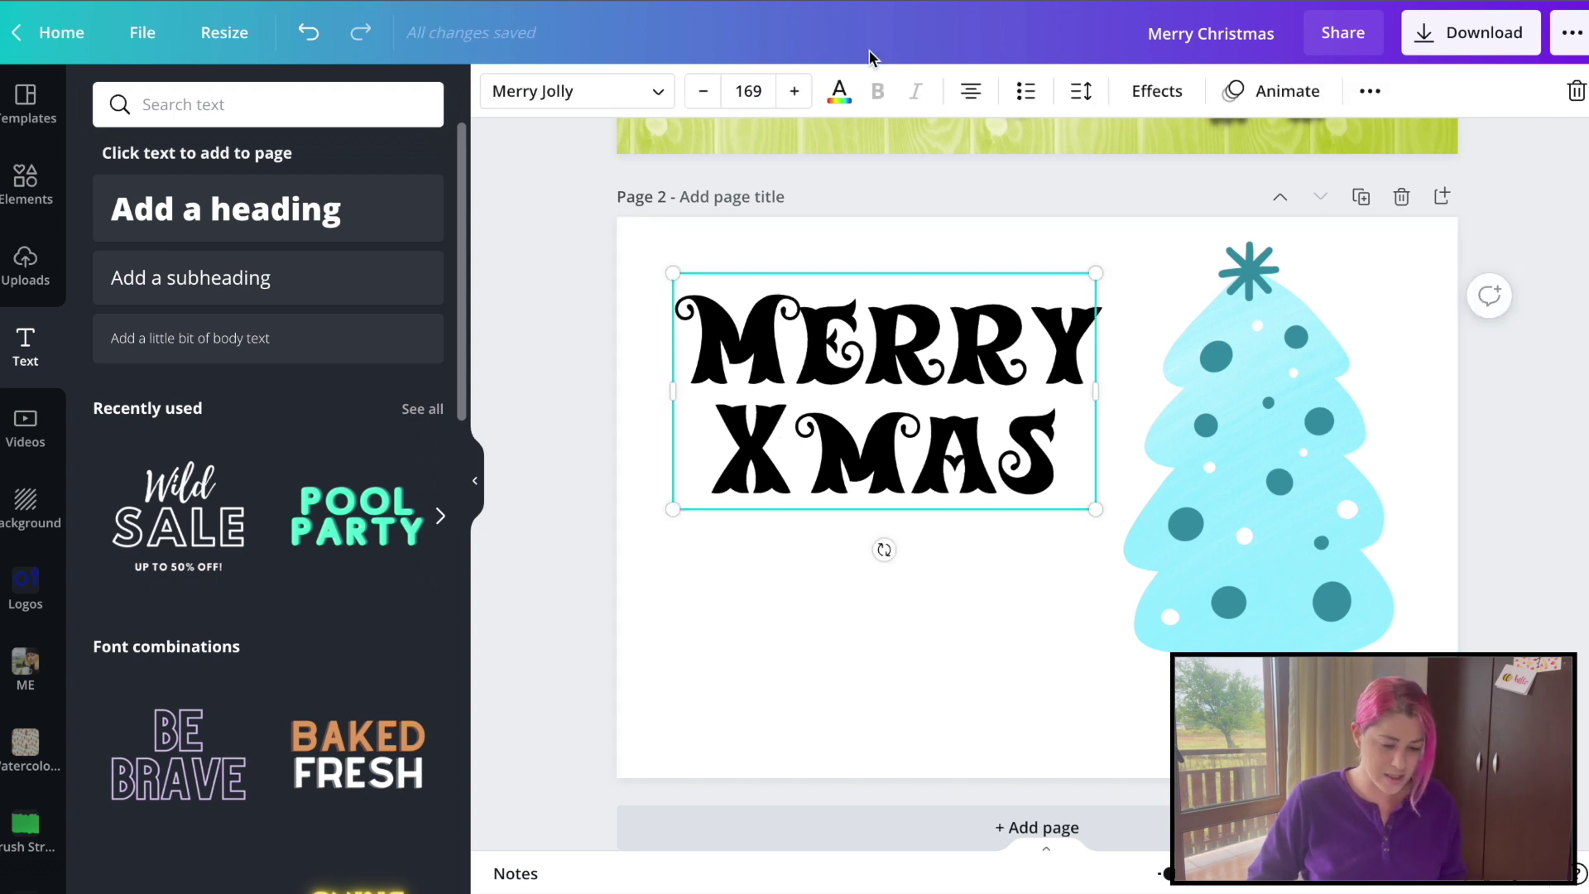
{"action": "left_click", "coordinate": [841, 92]}
{"action": "left_click", "coordinate": [294, 422]}
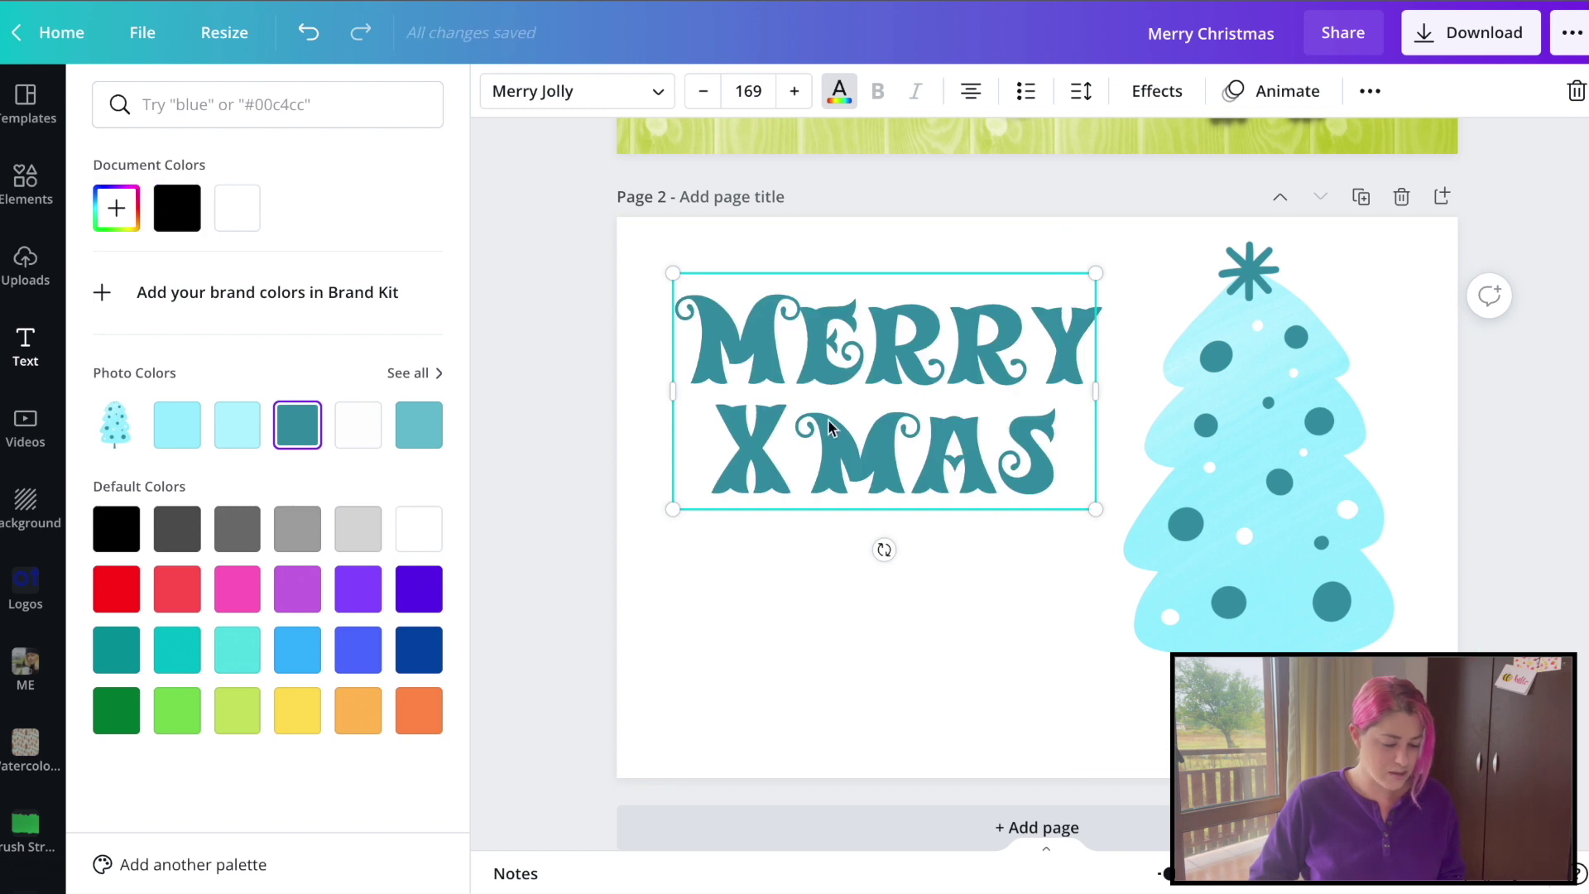
{"action": "left_click", "coordinate": [684, 582]}
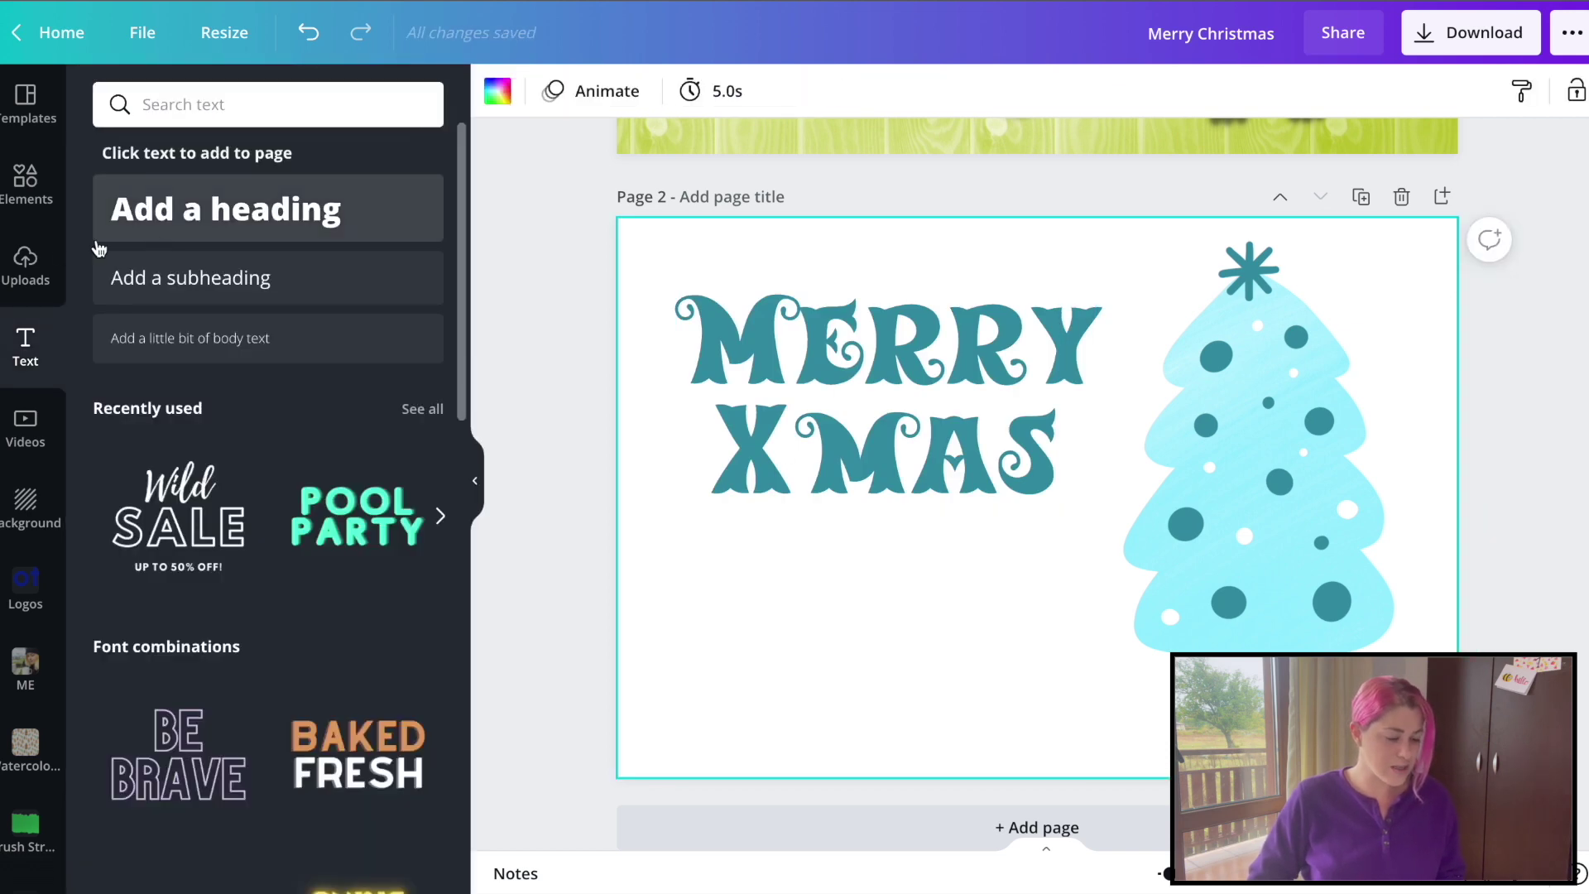
Step: Search the uploads and the elements library for "shape" and browse the available shapes
{"action": "left_click", "coordinate": [37, 259]}
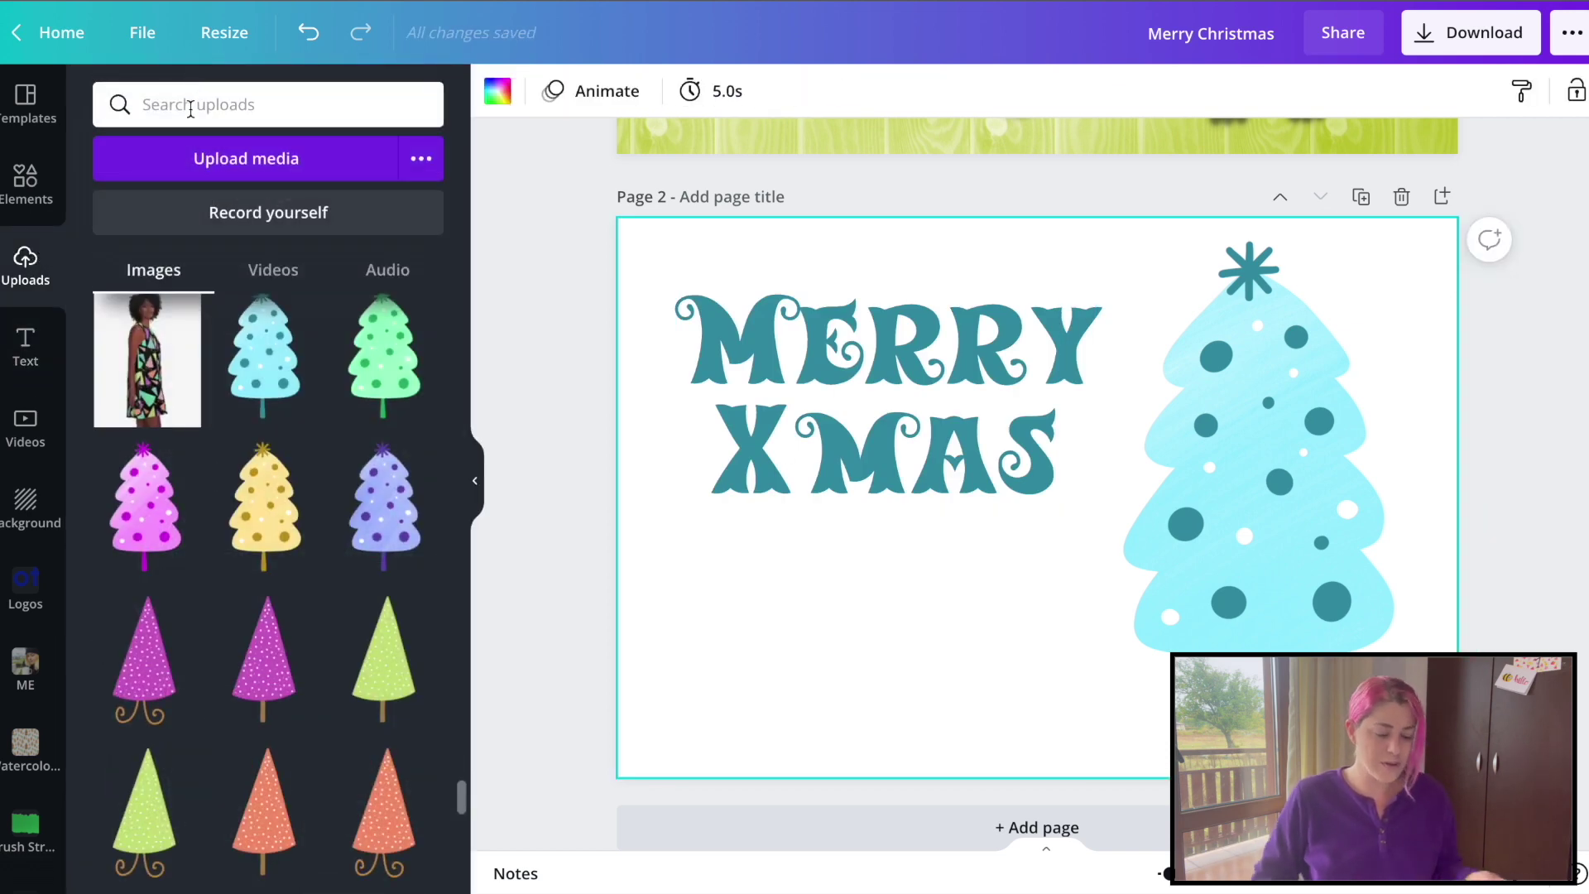
{"action": "type", "text": "shape"}
{"action": "key", "text": "Return"}
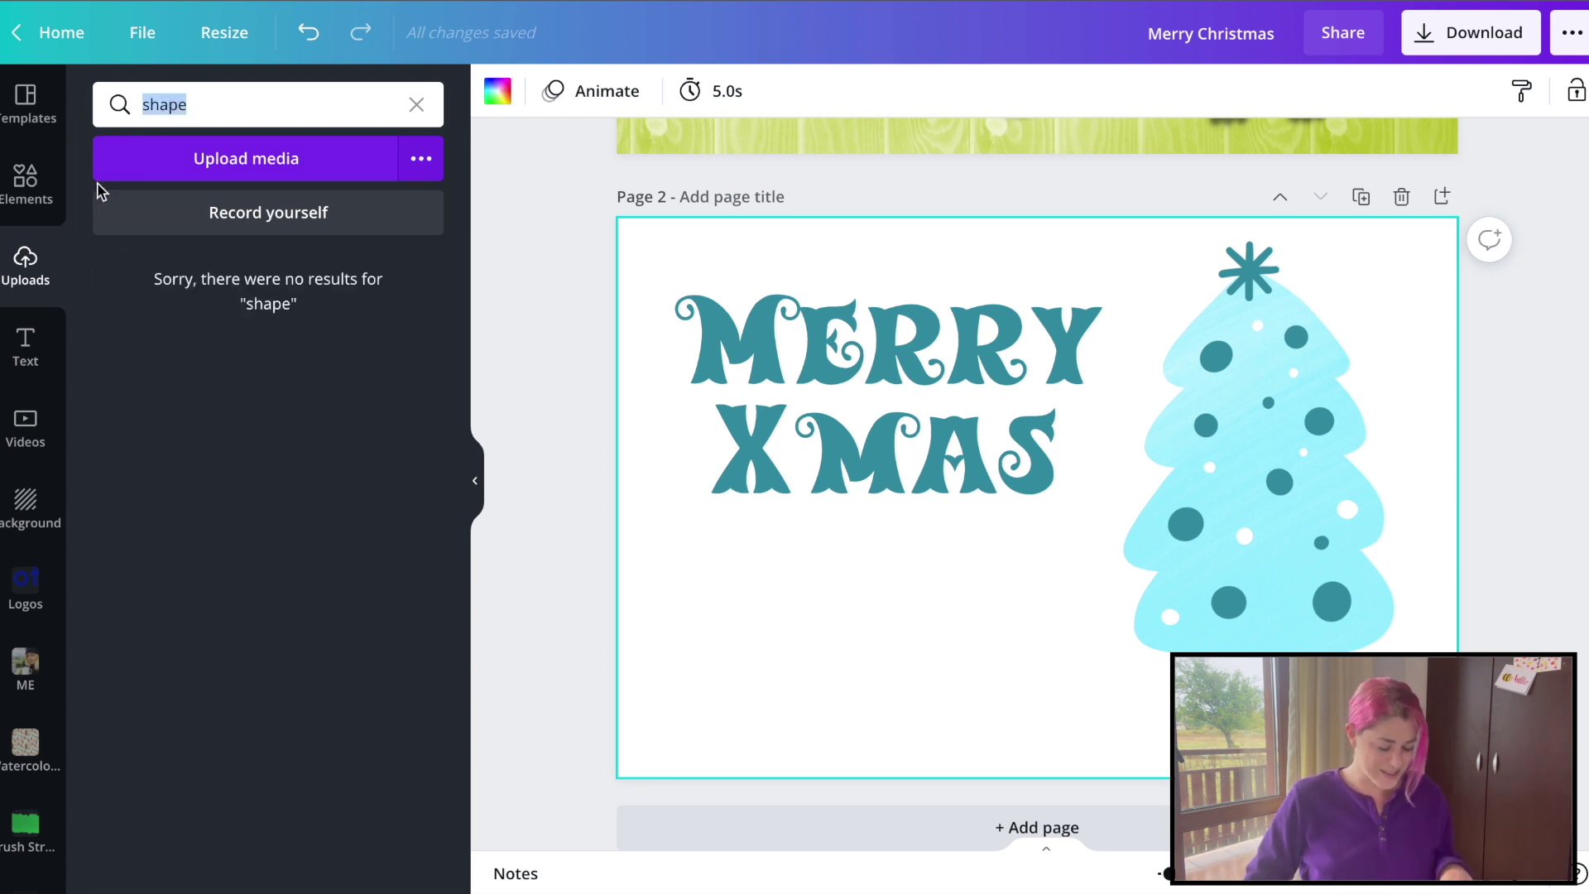
{"action": "left_click", "coordinate": [25, 182]}
{"action": "left_click", "coordinate": [178, 105]}
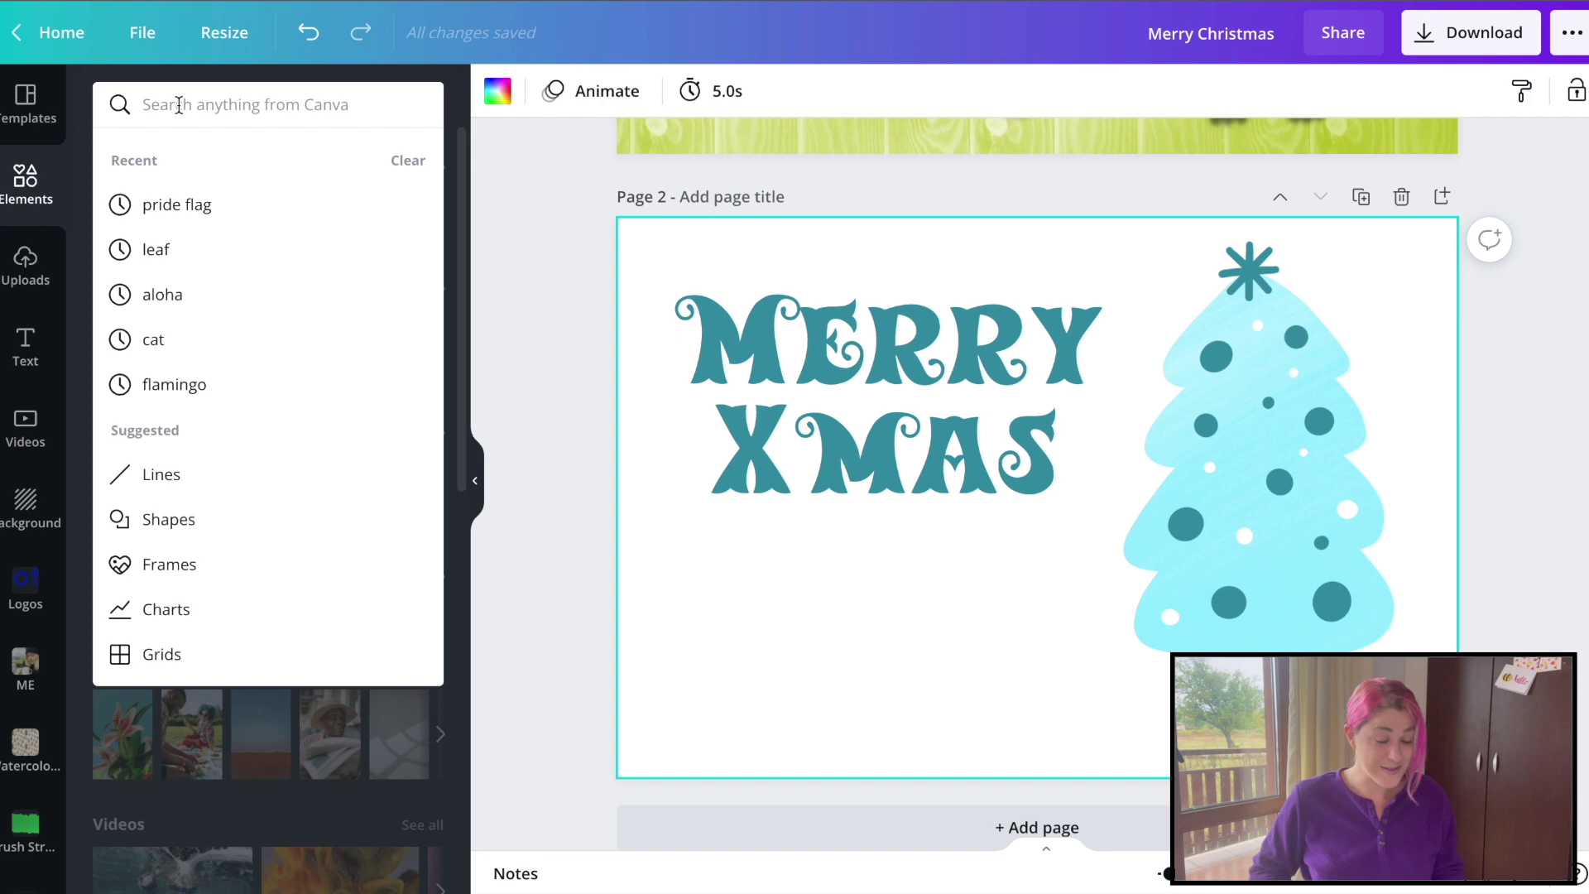
{"action": "type", "text": "shape"}
{"action": "key", "text": "Return"}
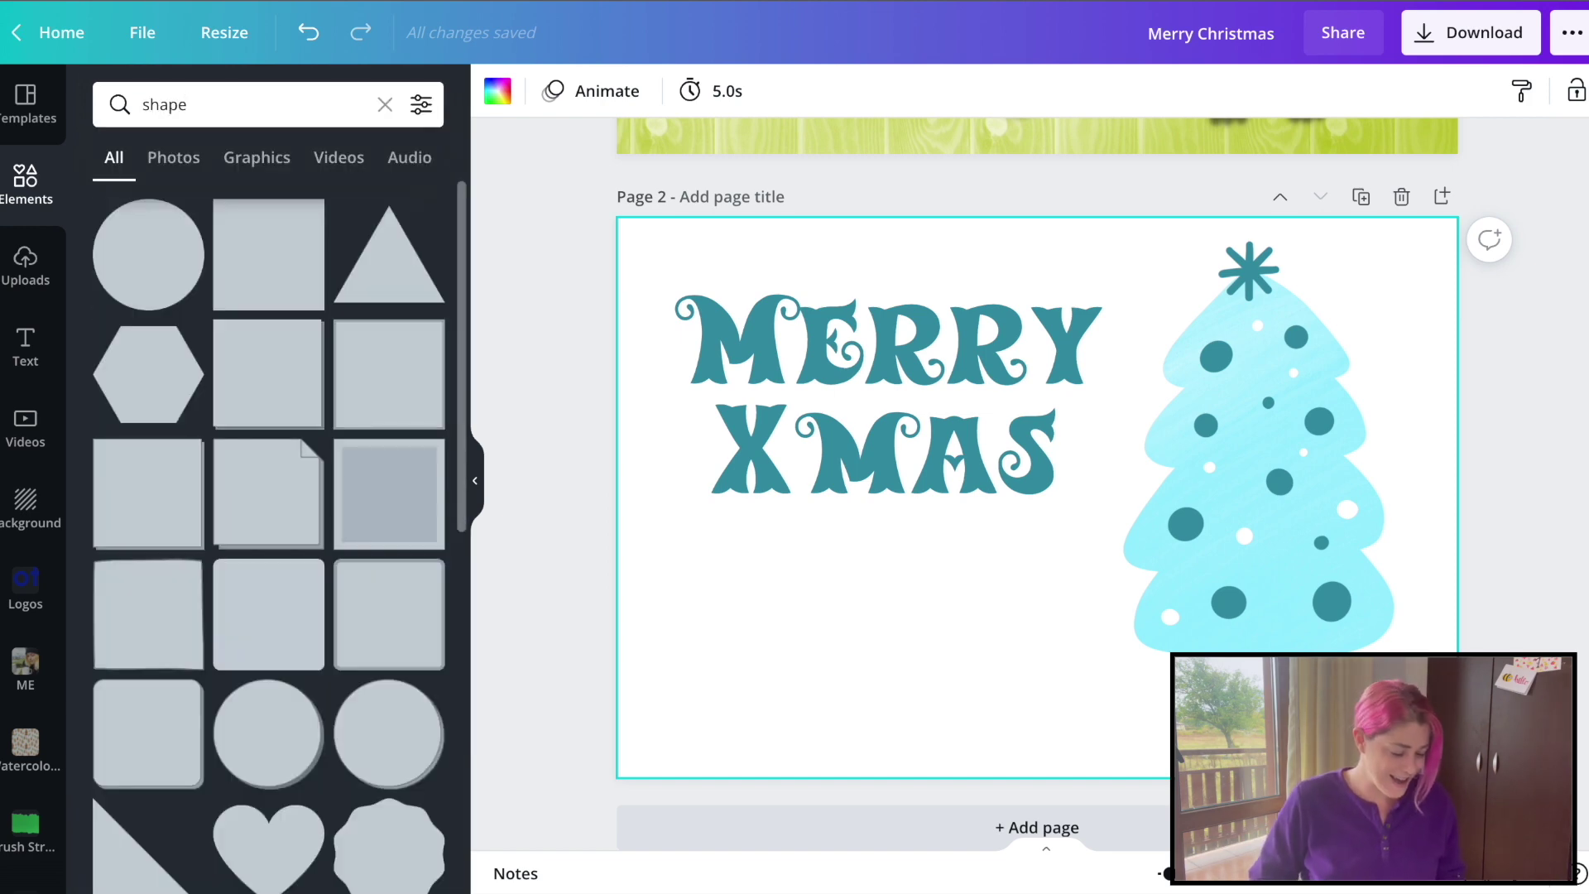
{"action": "scroll", "coordinate": [198, 370], "scroll_direction": "down", "scroll_amount": 10}
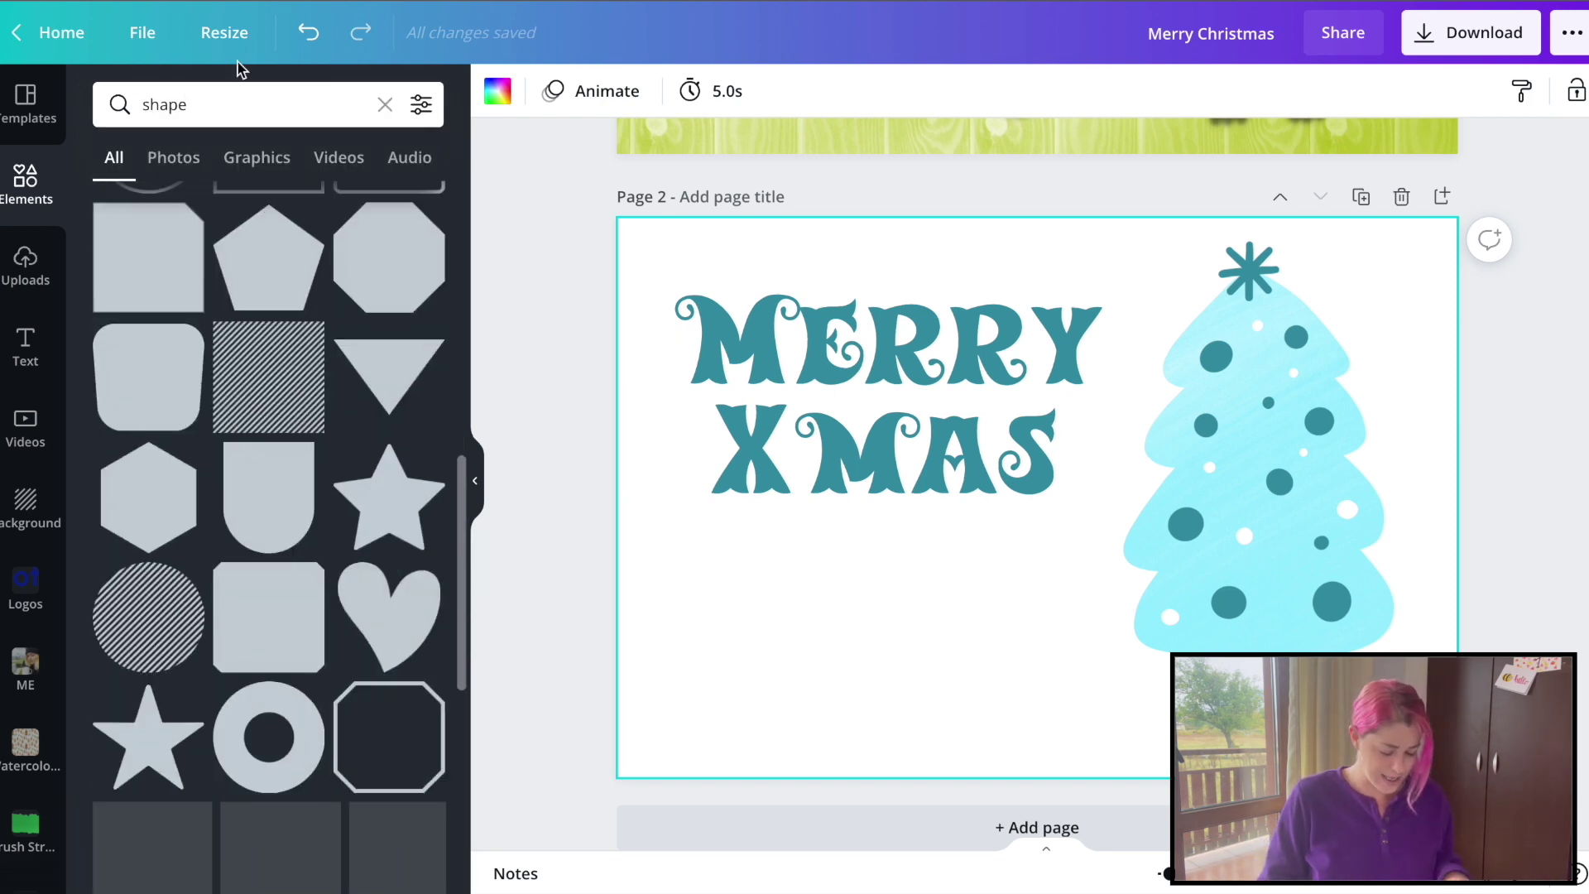
Step: Search the elements library for "abstract" and narrow the results with one filter option
{"action": "double_click", "coordinate": [165, 104]}
{"action": "type", "text": "abstract"}
{"action": "key", "text": "Return"}
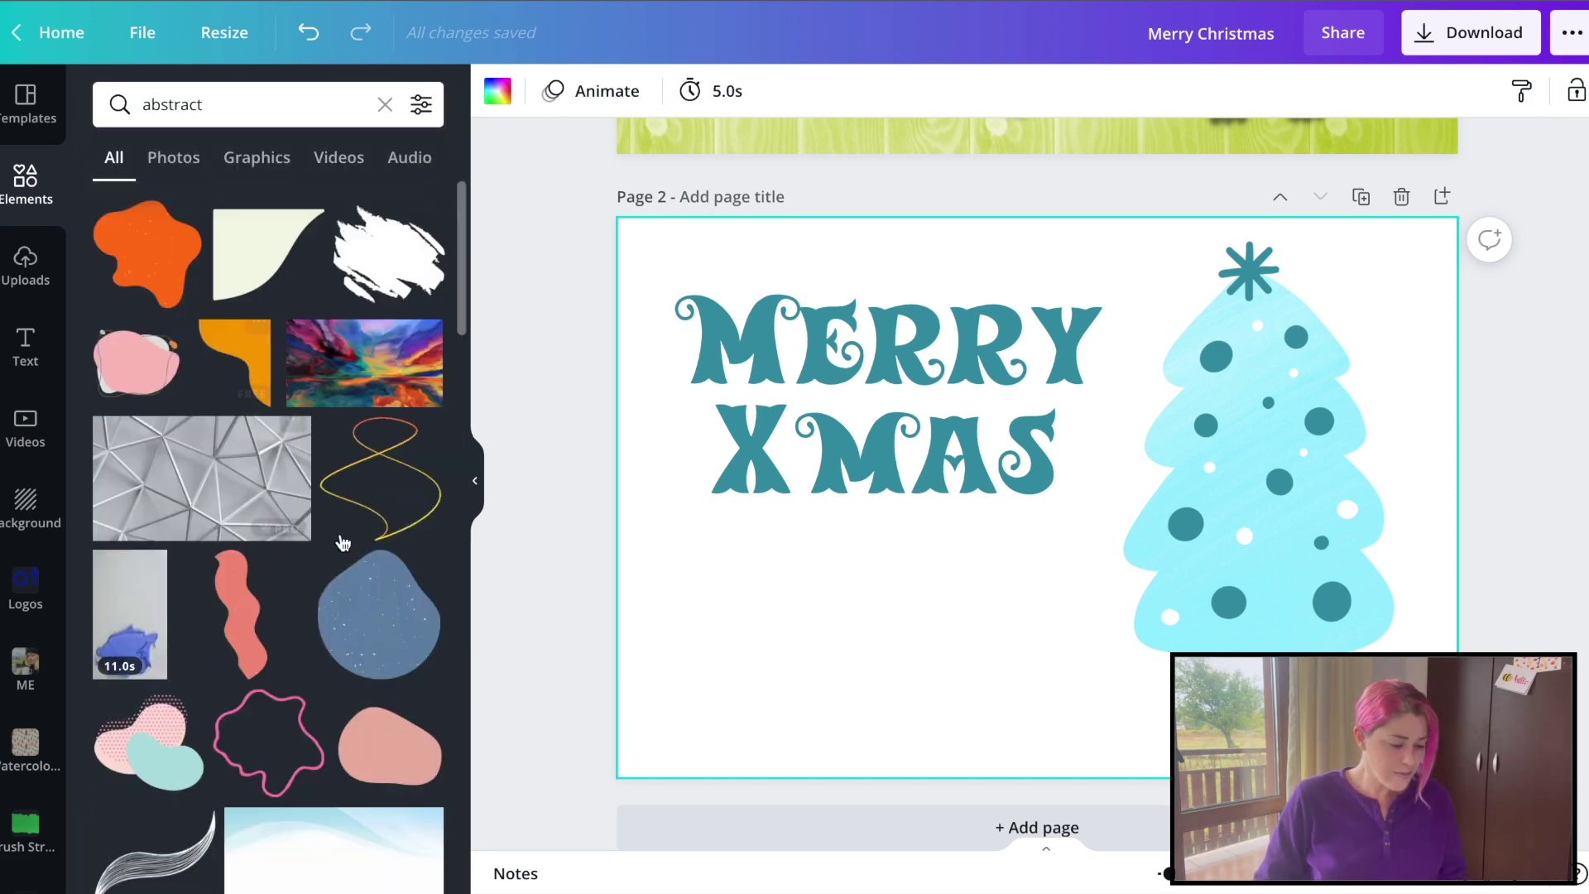
{"action": "left_click", "coordinate": [422, 104]}
{"action": "left_click", "coordinate": [164, 497]}
{"action": "left_click", "coordinate": [238, 672]}
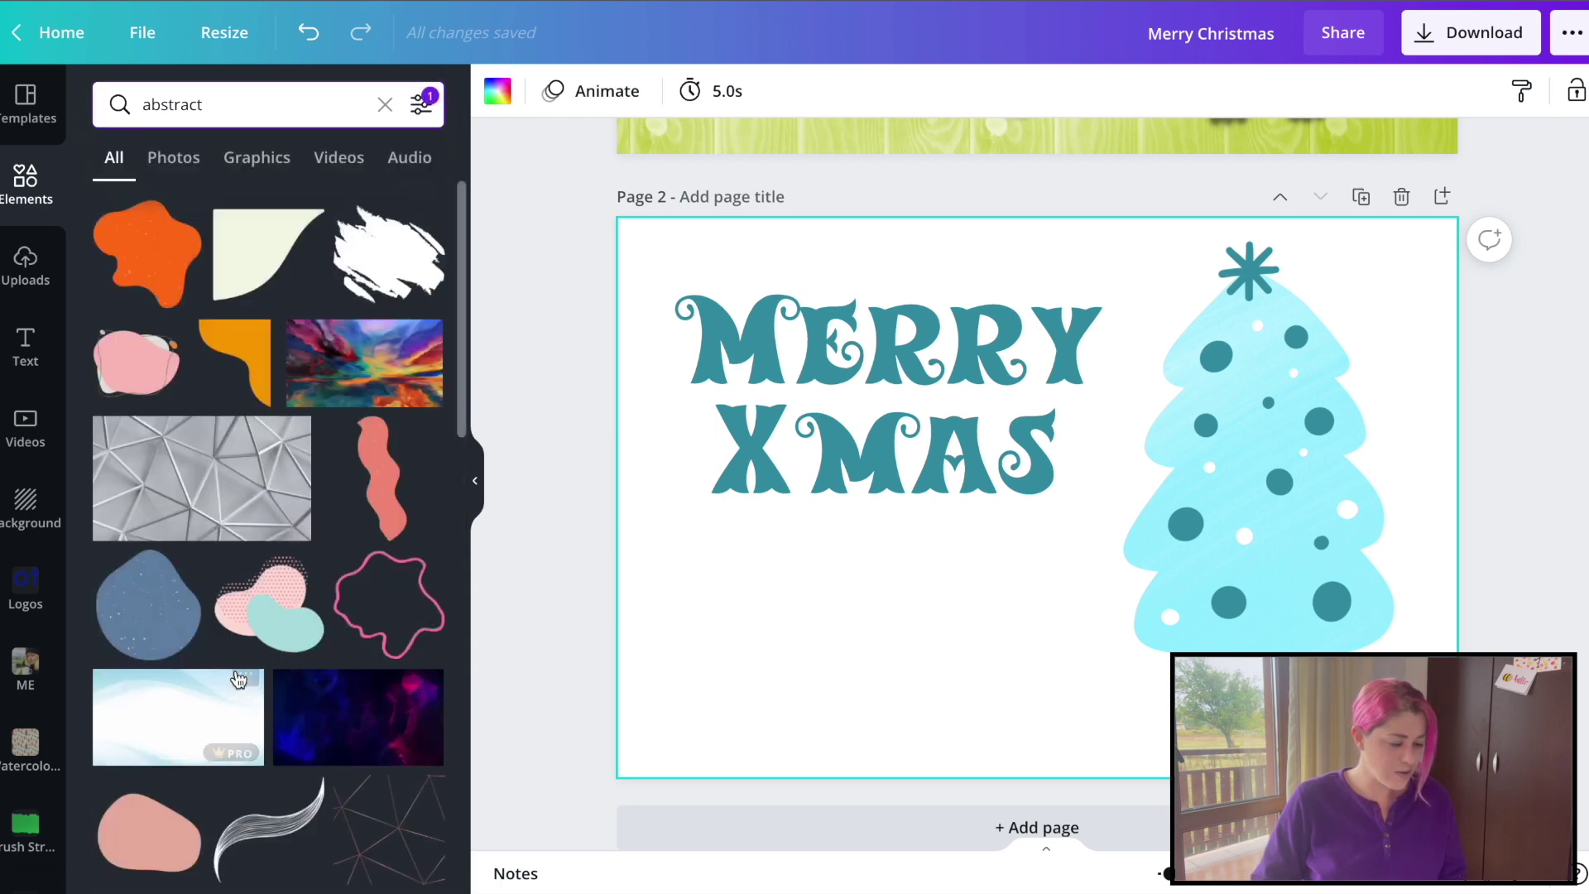
Step: Add the layered blob graphic with the dotted pattern to page 2 and enlarge it across the lower middle of the page
{"action": "scroll", "coordinate": [279, 414], "scroll_direction": "down", "scroll_amount": 3}
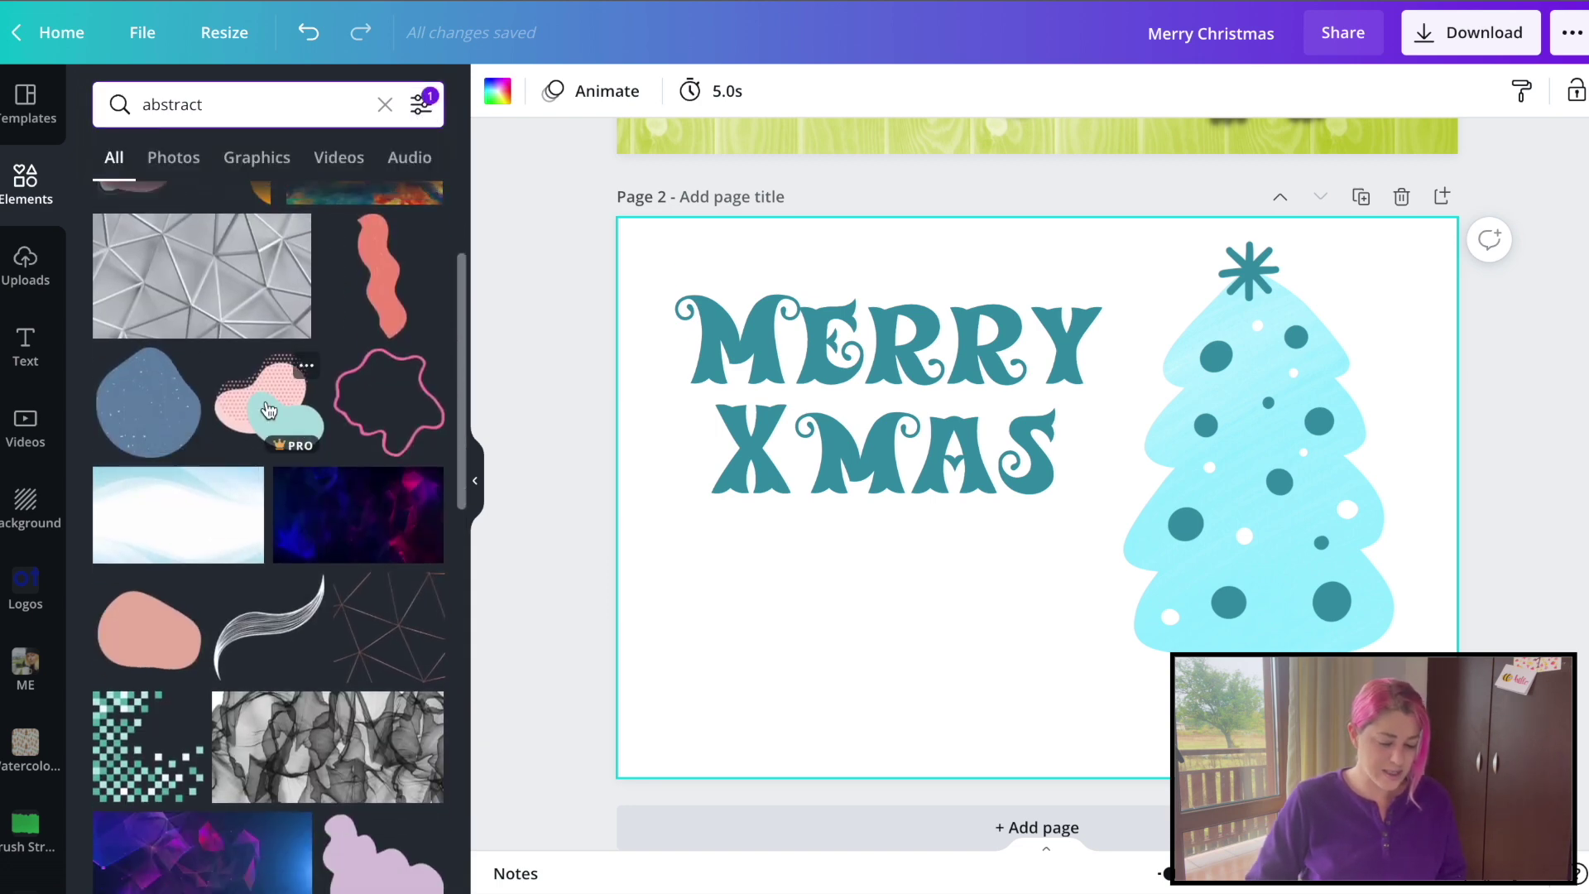
{"action": "left_click", "coordinate": [267, 410]}
{"action": "left_click_drag", "start_coordinate": [1078, 534], "coordinate": [780, 726]}
{"action": "left_click_drag", "start_coordinate": [871, 588], "coordinate": [1155, 389]}
{"action": "left_click_drag", "start_coordinate": [965, 648], "coordinate": [1045, 698]}
Step: Recolor the graphic's back blob dark teal and its dots light cyan, using the tree's photo colors
{"action": "left_click", "coordinate": [570, 91]}
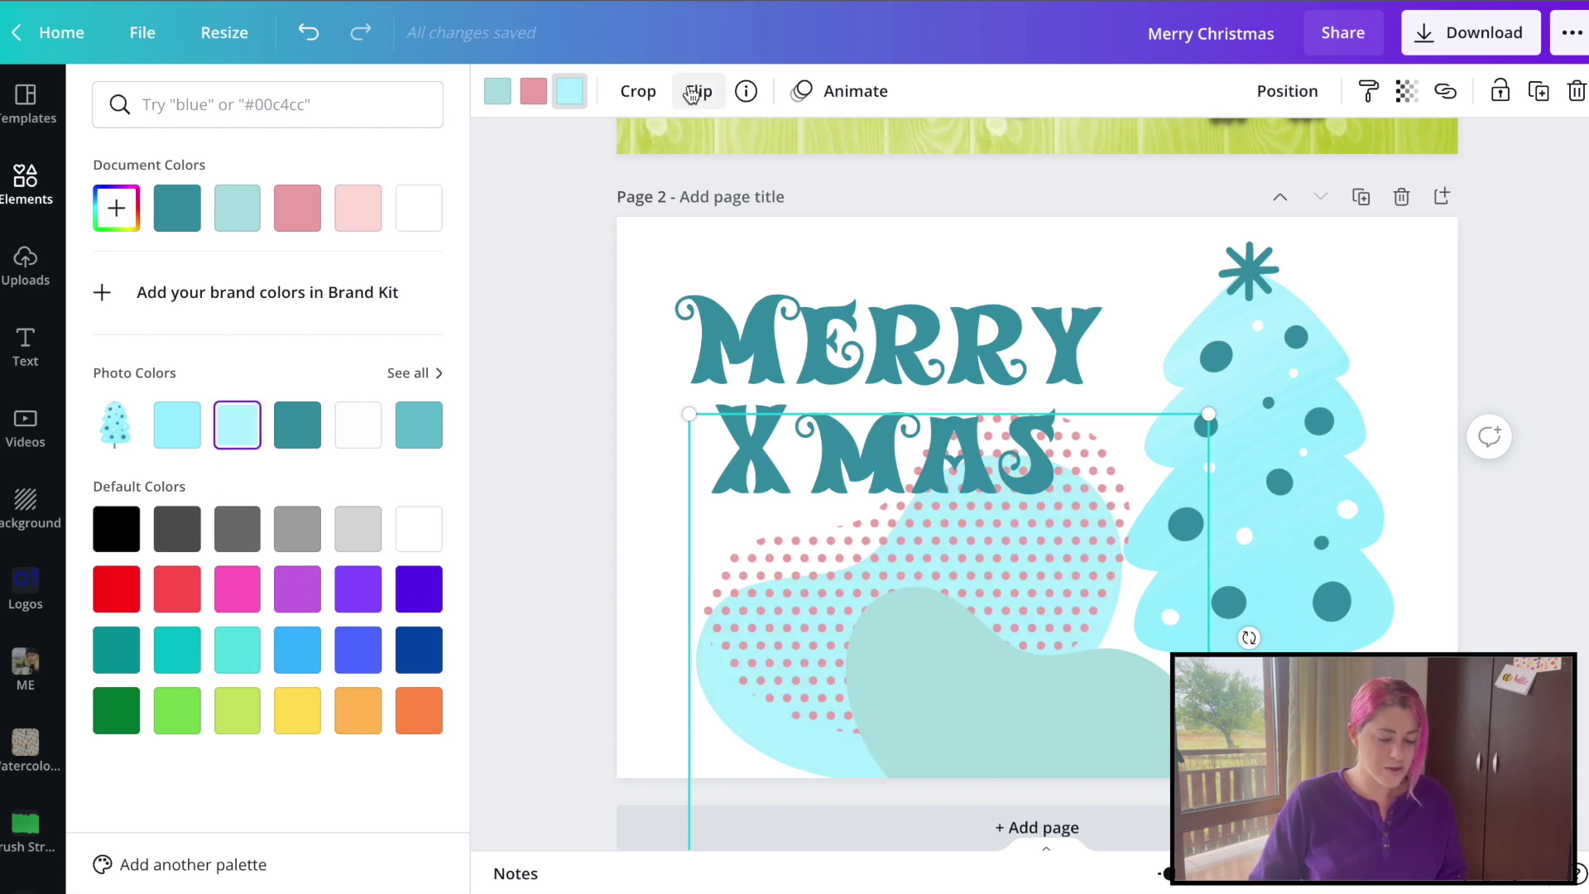
{"action": "left_click", "coordinate": [299, 424]}
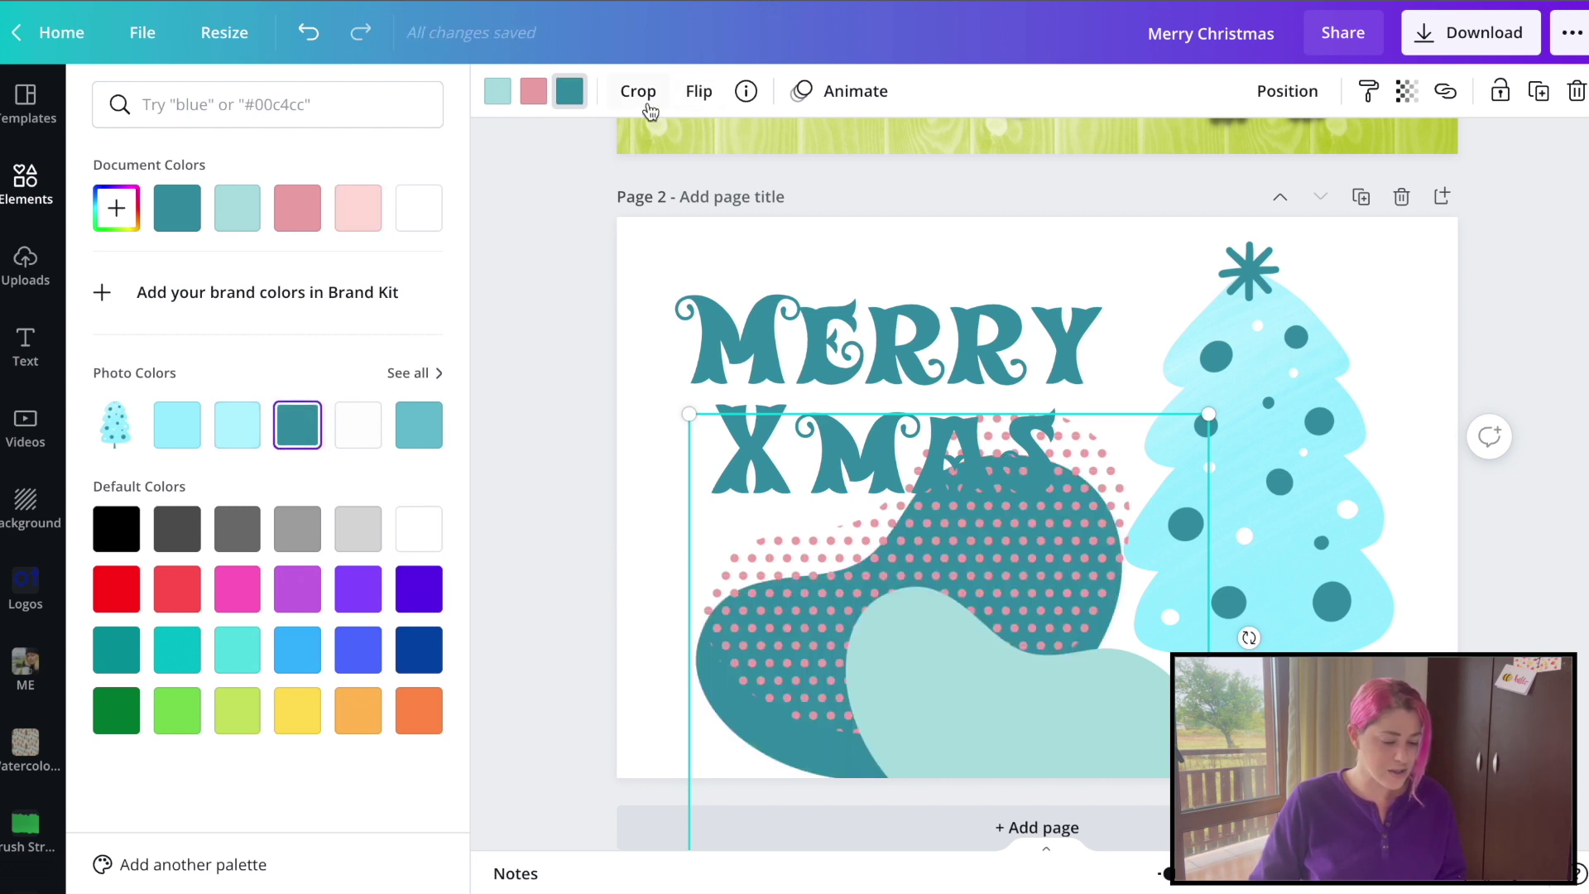
{"action": "left_click", "coordinate": [218, 434]}
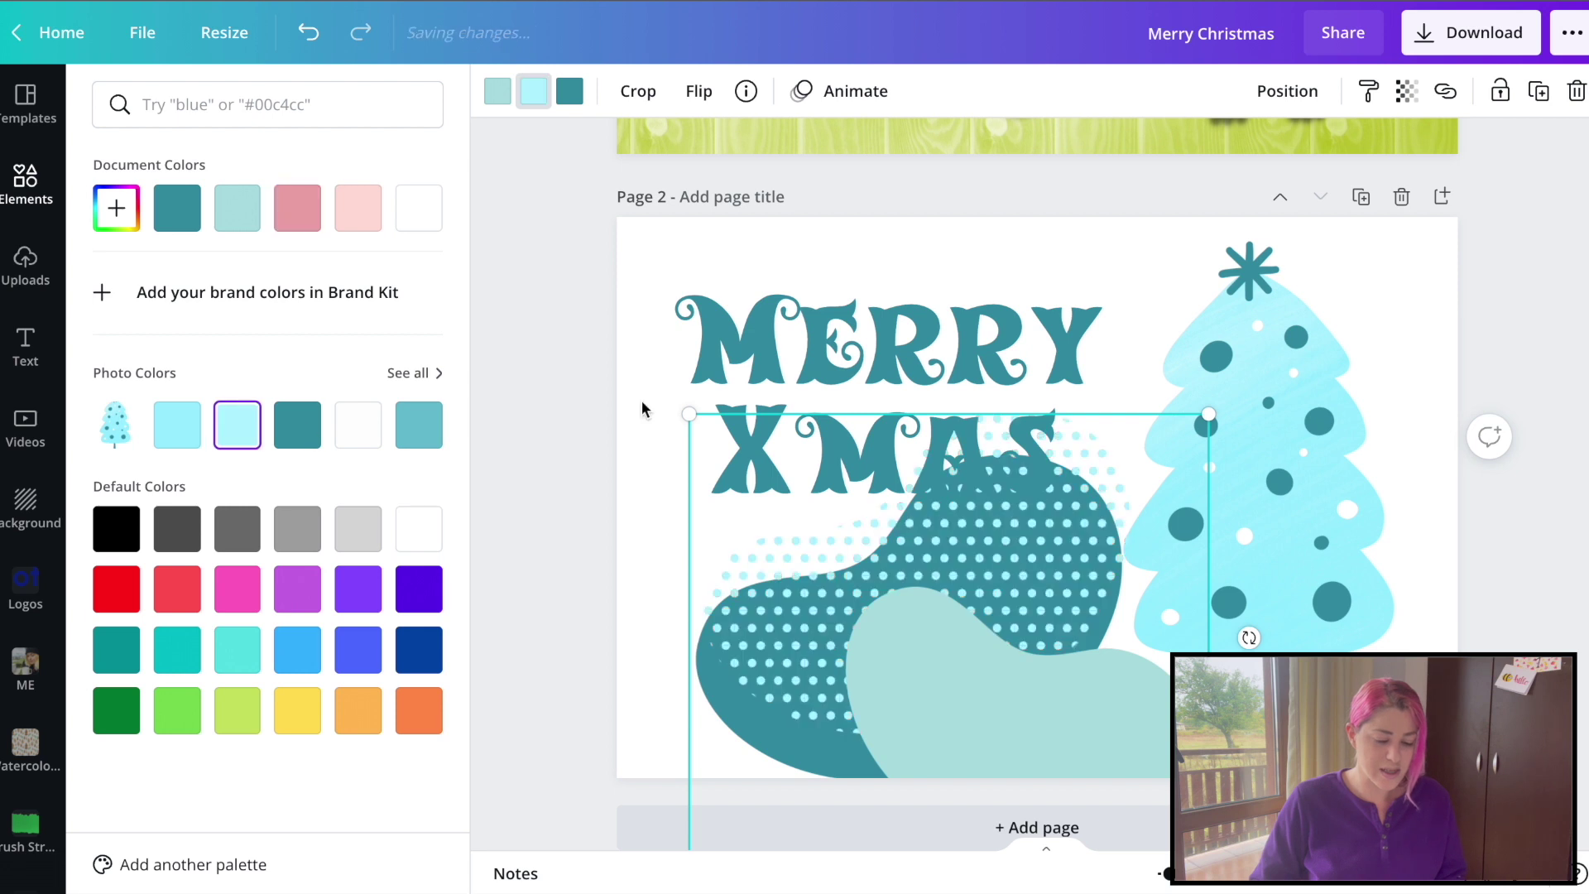
Step: Shrink the blob graphic, move it to the page's lower edge and send it behind the tree
{"action": "left_click_drag", "start_coordinate": [1206, 407], "coordinate": [1130, 488]}
{"action": "left_click_drag", "start_coordinate": [948, 636], "coordinate": [1050, 667]}
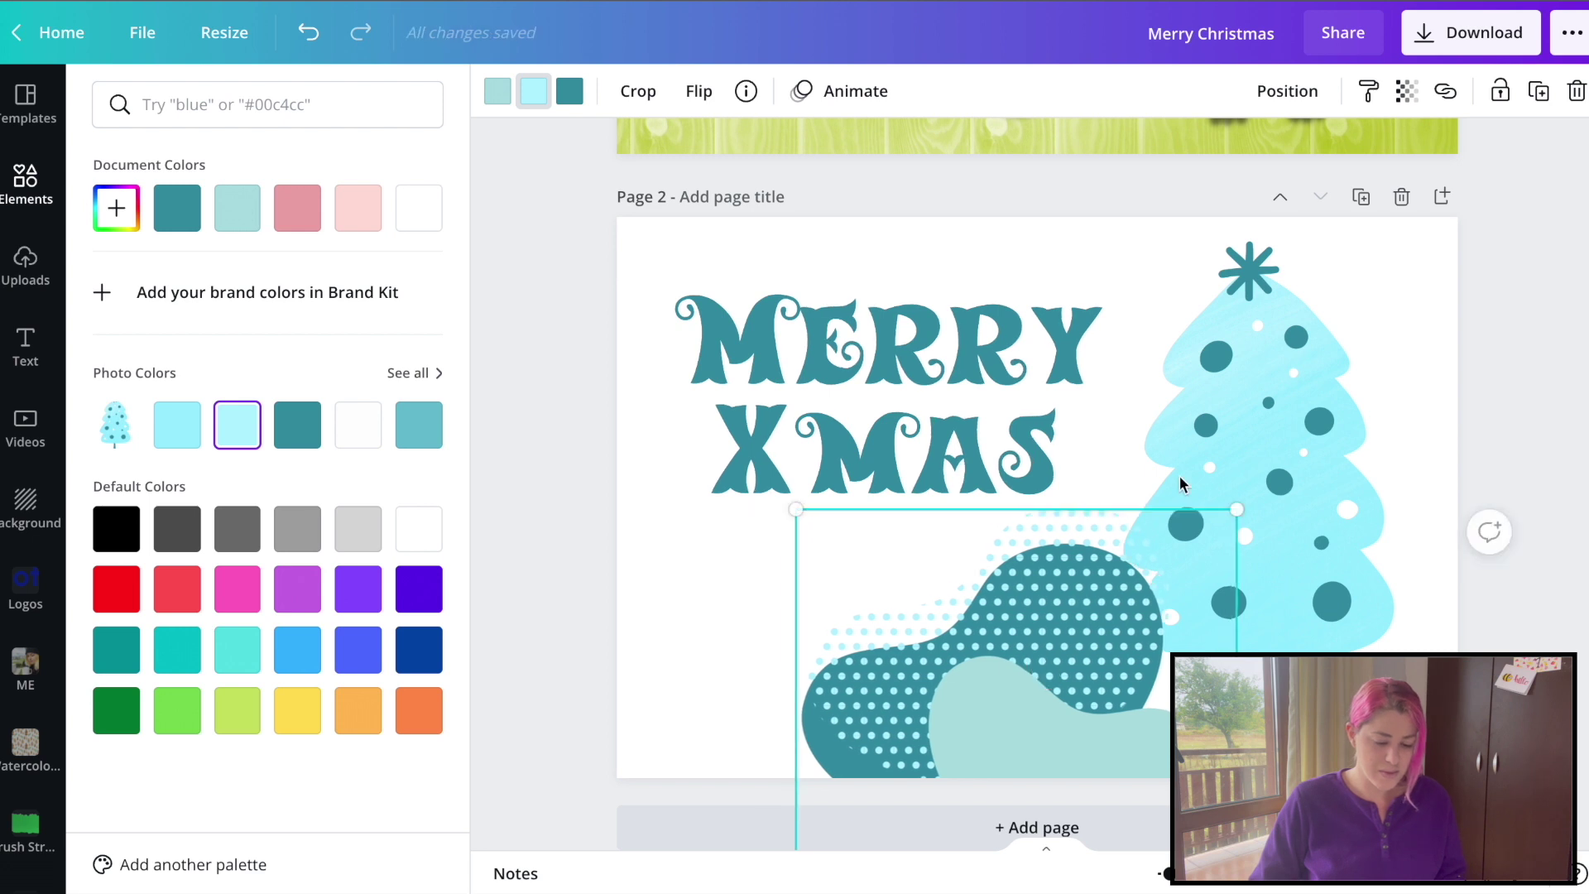
{"action": "left_click", "coordinate": [1267, 110]}
{"action": "left_click", "coordinate": [1234, 159]}
{"action": "left_click", "coordinate": [1564, 469]}
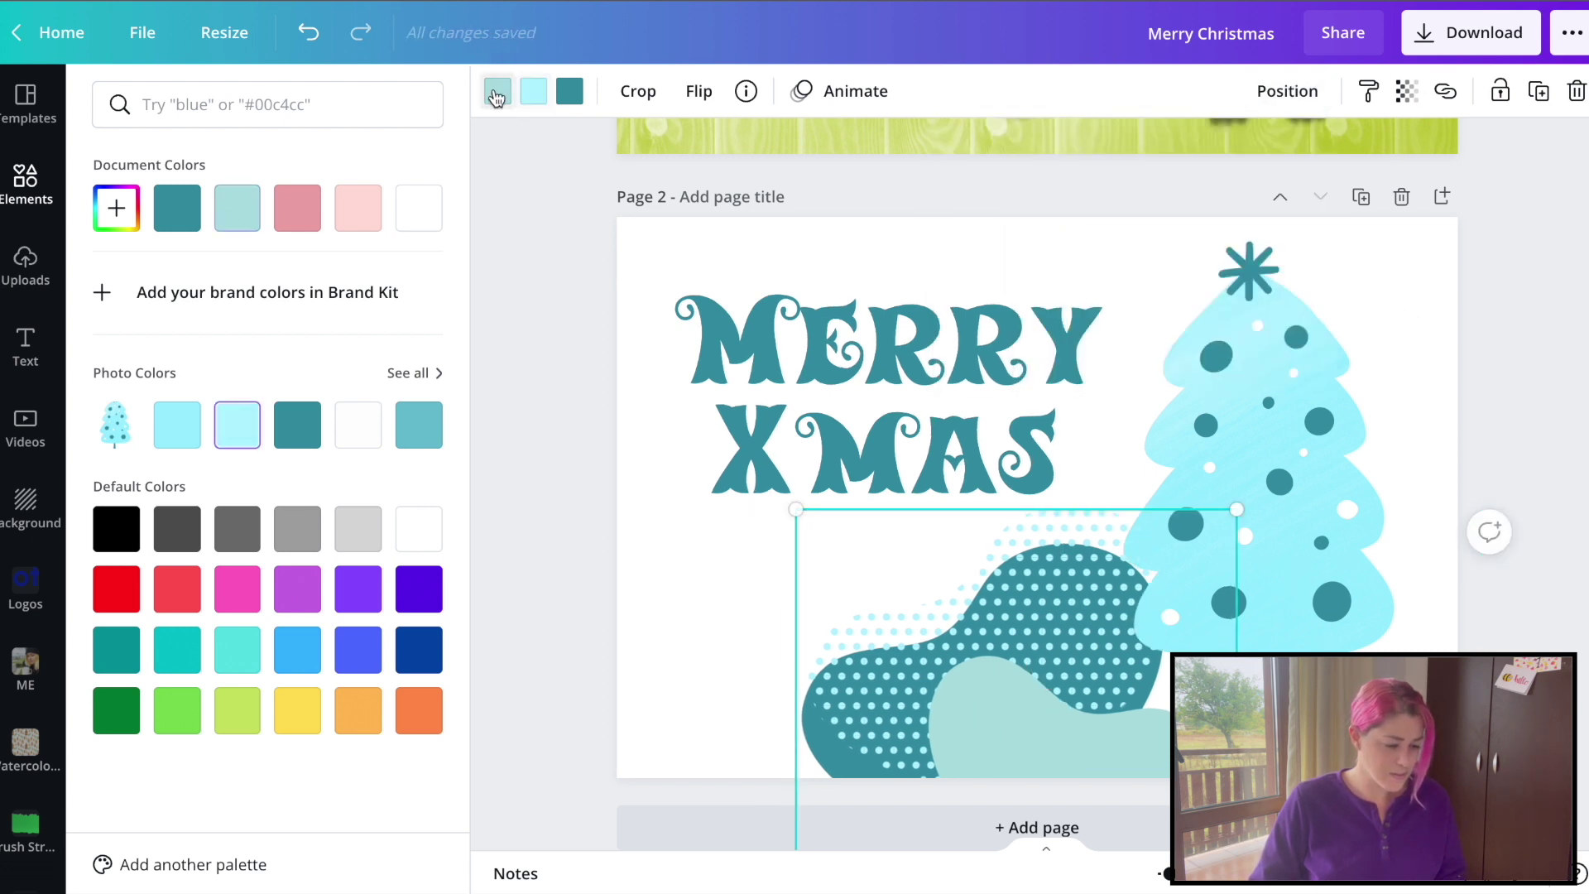
Step: Recolor the graphic's front blob with the bright cyan from the tree's photo colors
{"action": "left_click", "coordinate": [190, 429]}
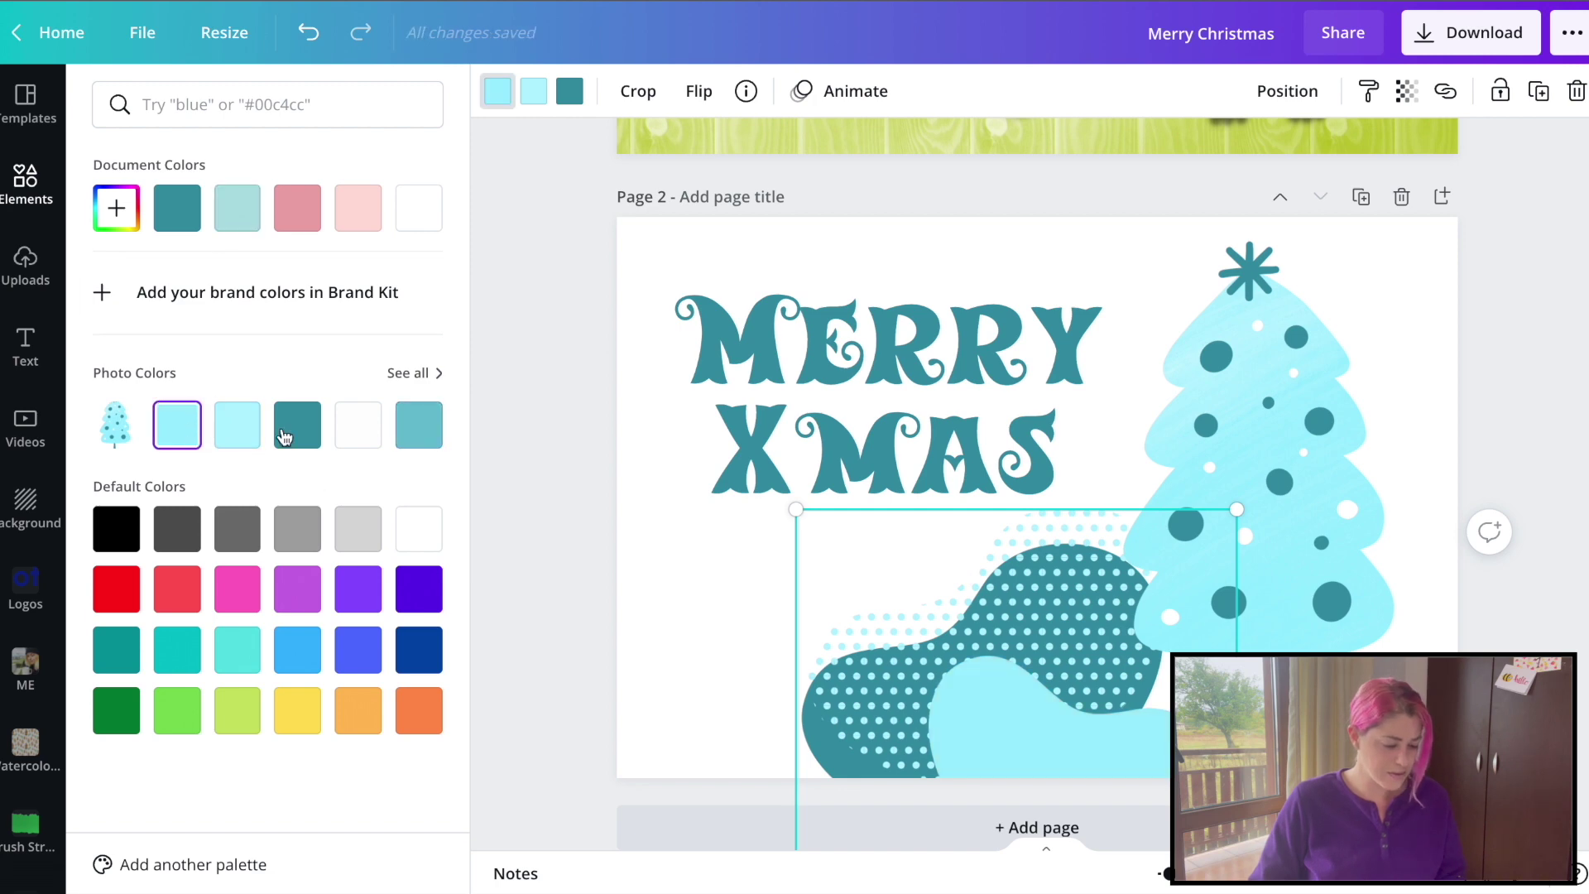
{"action": "left_click", "coordinate": [622, 637]}
Step: Add the wavy line graphic to page 2 and enlarge it from the left edge across to the tree
{"action": "left_click", "coordinate": [269, 422]}
{"action": "left_click_drag", "start_coordinate": [1134, 472], "coordinate": [833, 629]}
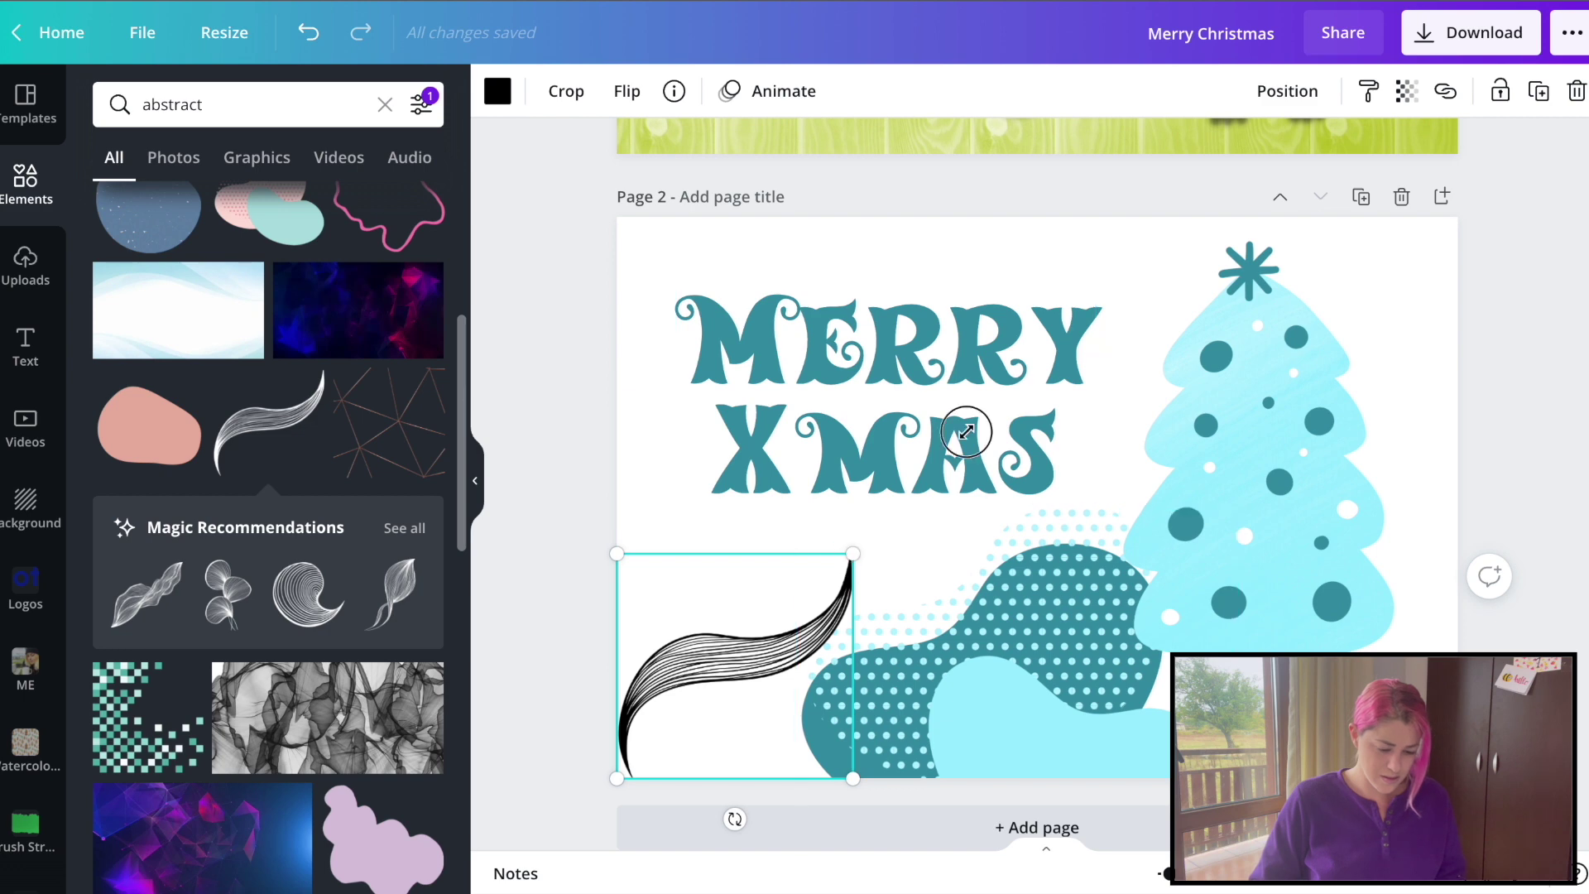
{"action": "left_click_drag", "start_coordinate": [966, 431], "coordinate": [1242, 217]}
{"action": "left_click_drag", "start_coordinate": [1163, 381], "coordinate": [1101, 482]}
Step: Delete the dotted blob graphic from page 2
{"action": "left_click", "coordinate": [1155, 748]}
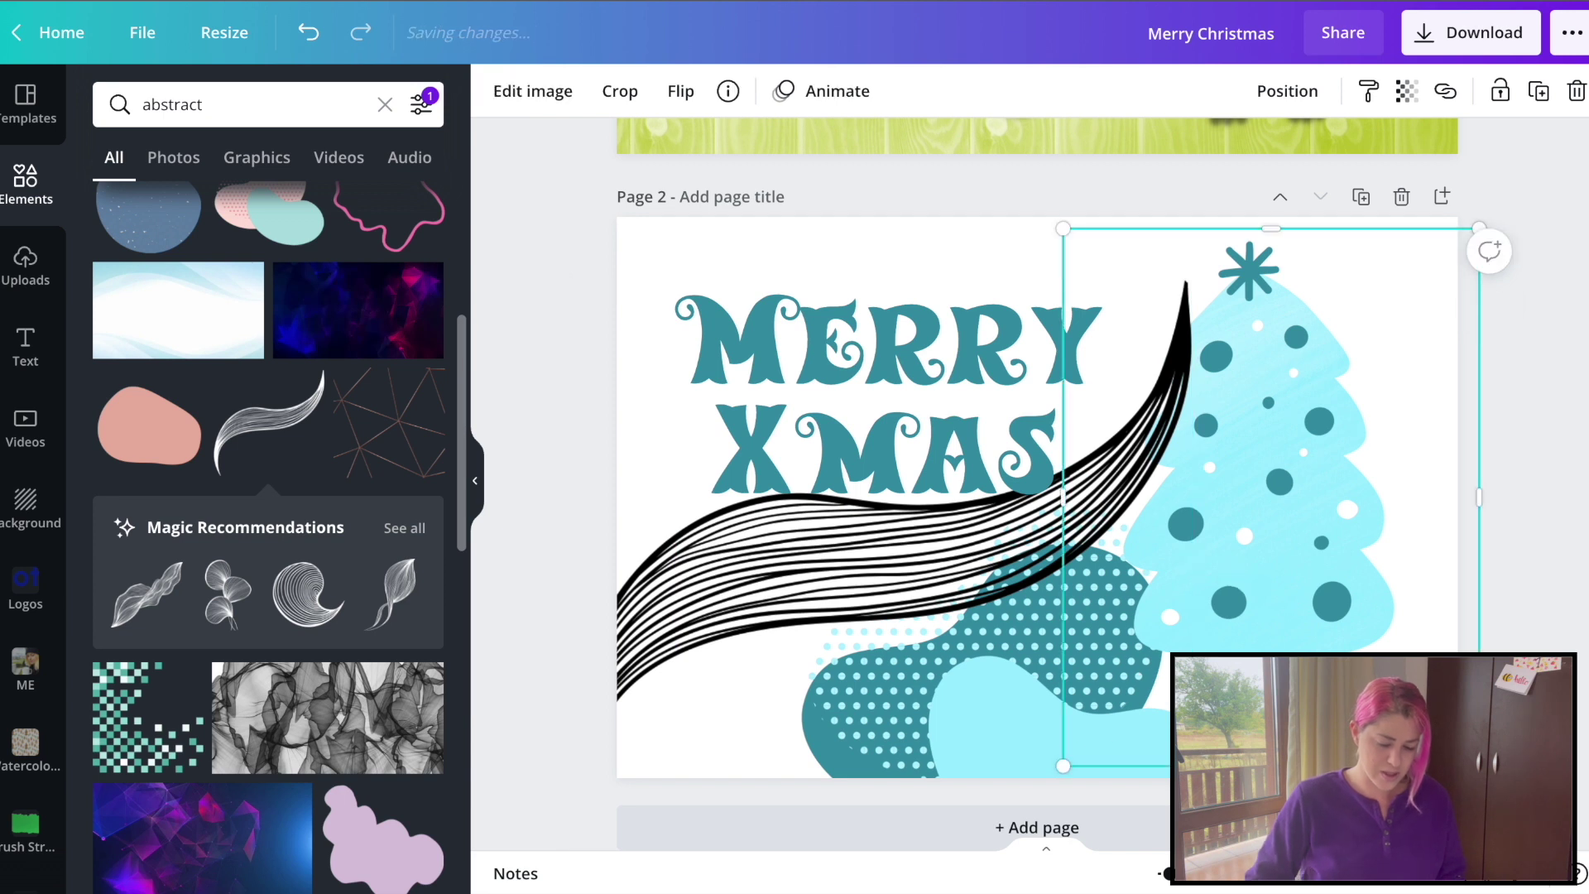
{"action": "left_click", "coordinate": [952, 679]}
{"action": "key", "text": "Delete"}
Step: Move the wavy lines slightly down and right, and recolor them with the tree's dark teal
{"action": "left_click", "coordinate": [953, 574]}
{"action": "left_click_drag", "start_coordinate": [953, 573], "coordinate": [985, 619]}
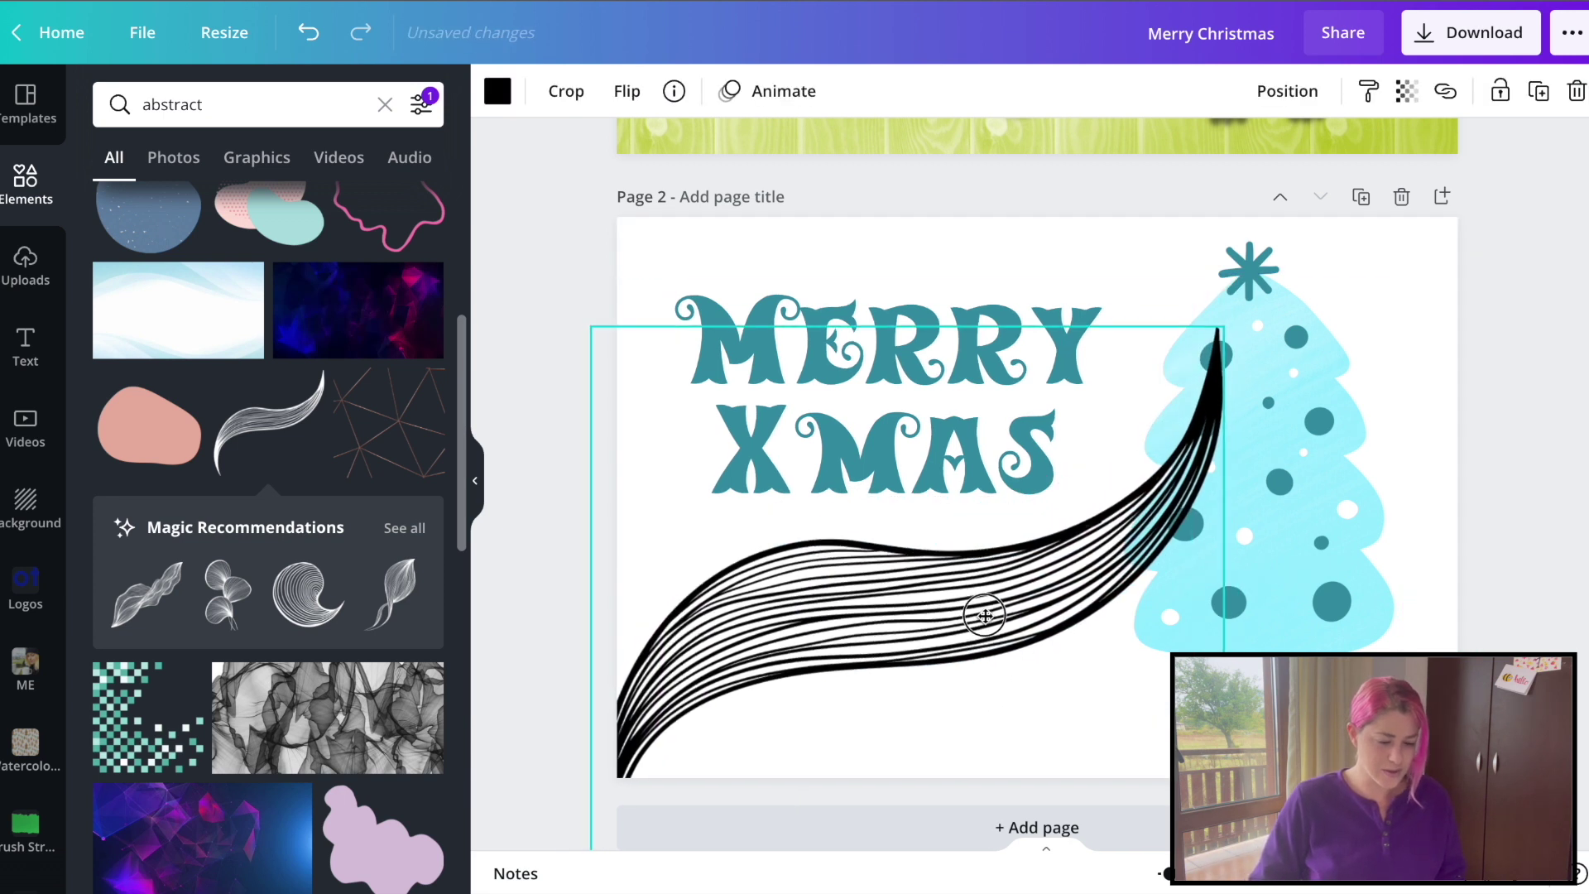
{"action": "left_click", "coordinate": [497, 91]}
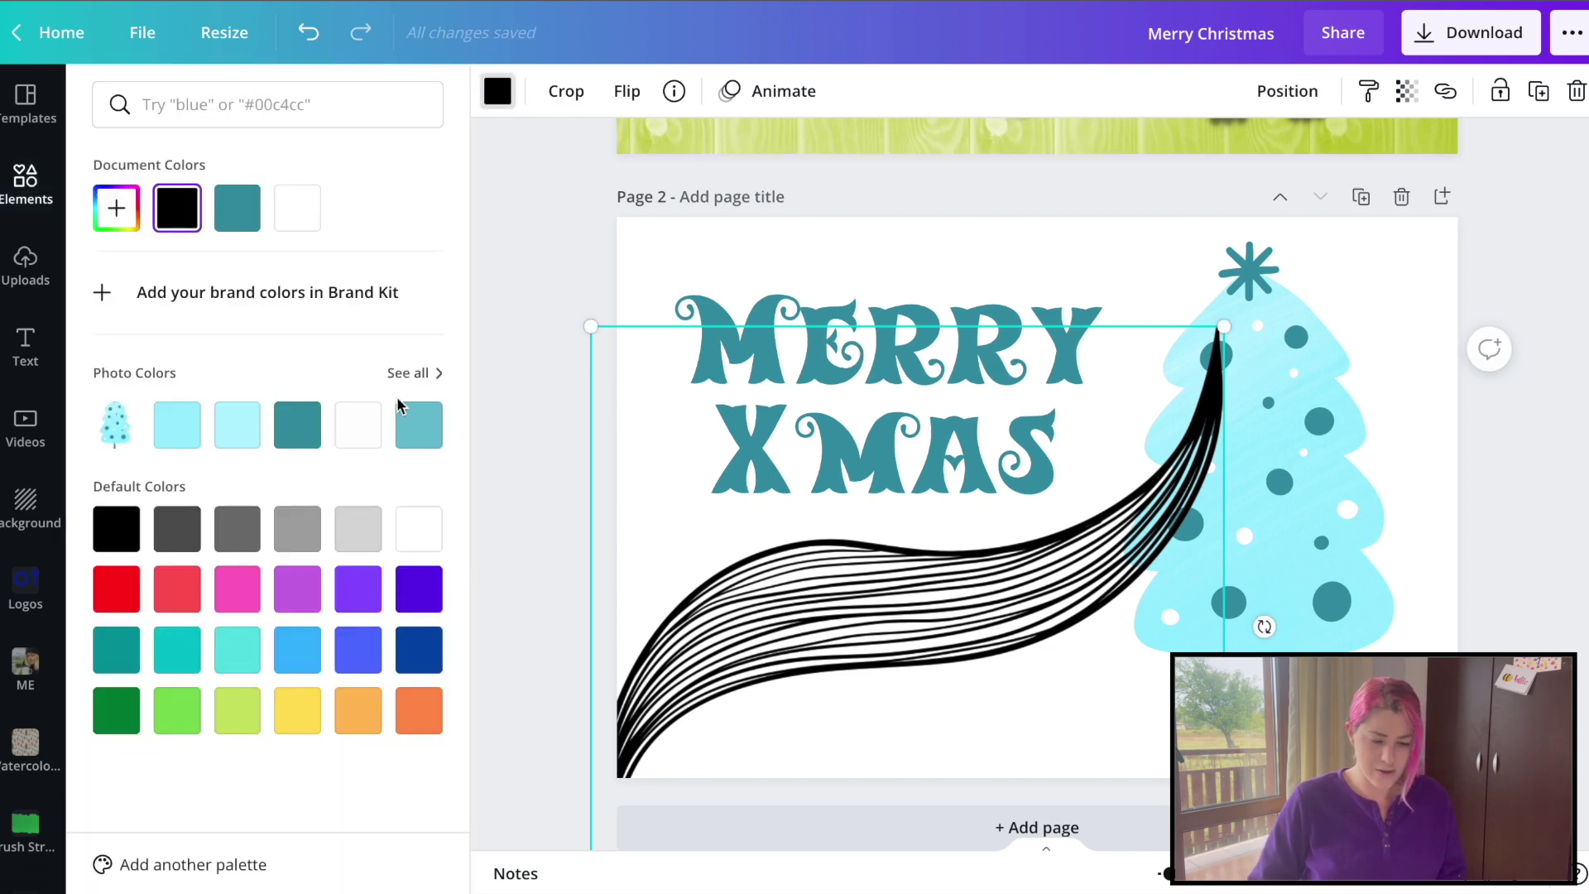
{"action": "left_click", "coordinate": [294, 434]}
Step: Send the teal wavy lines one layer backward, behind the tree
{"action": "left_click", "coordinate": [1316, 94]}
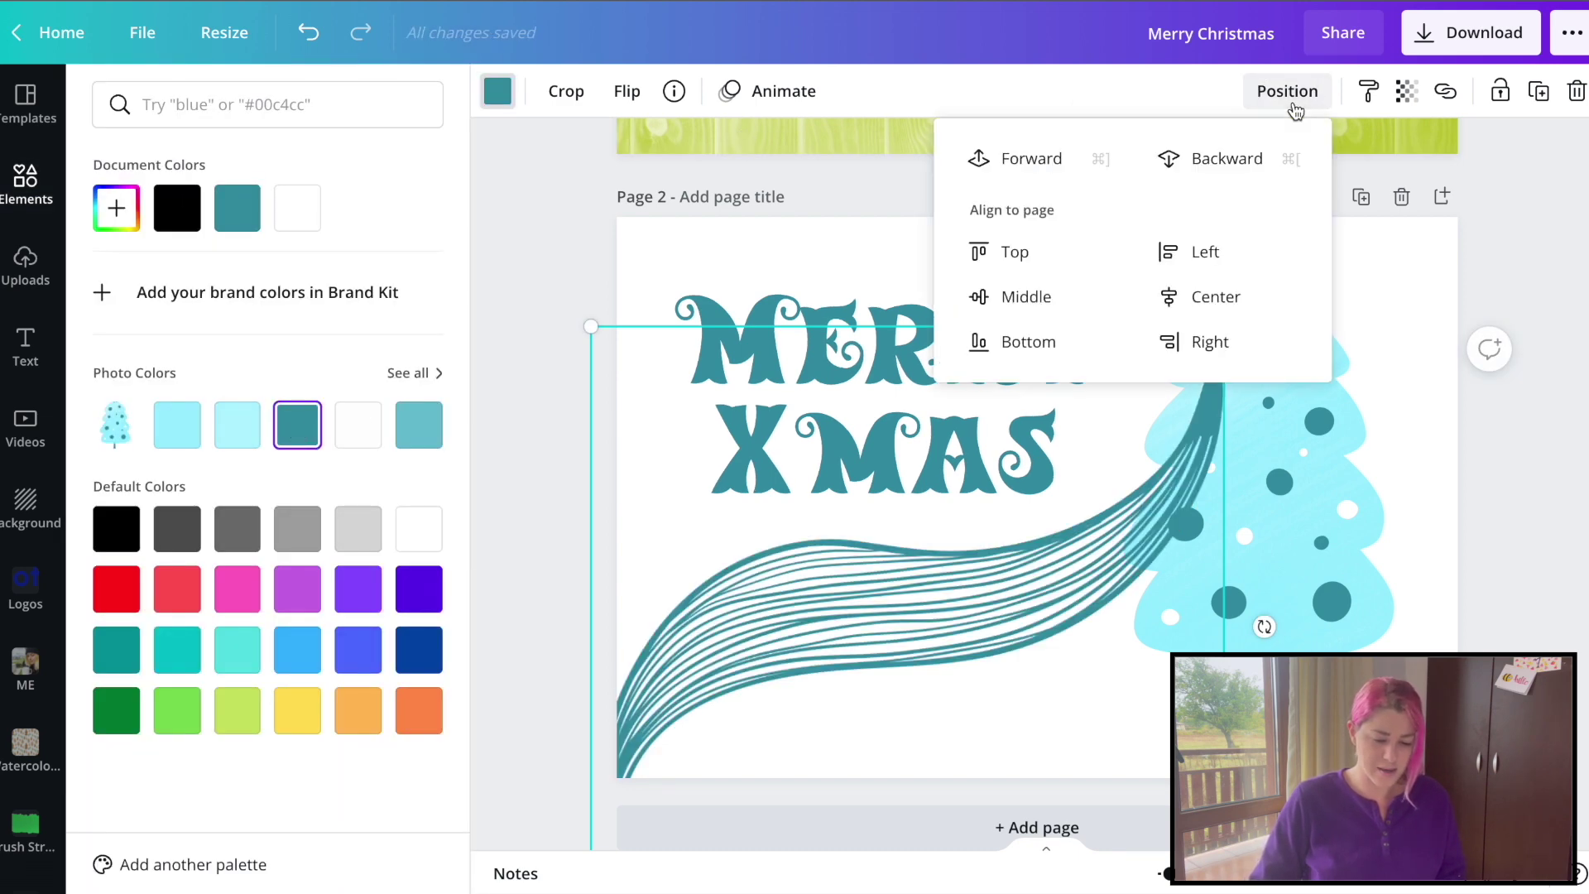
{"action": "left_click", "coordinate": [1209, 157]}
{"action": "left_click", "coordinate": [1426, 560]}
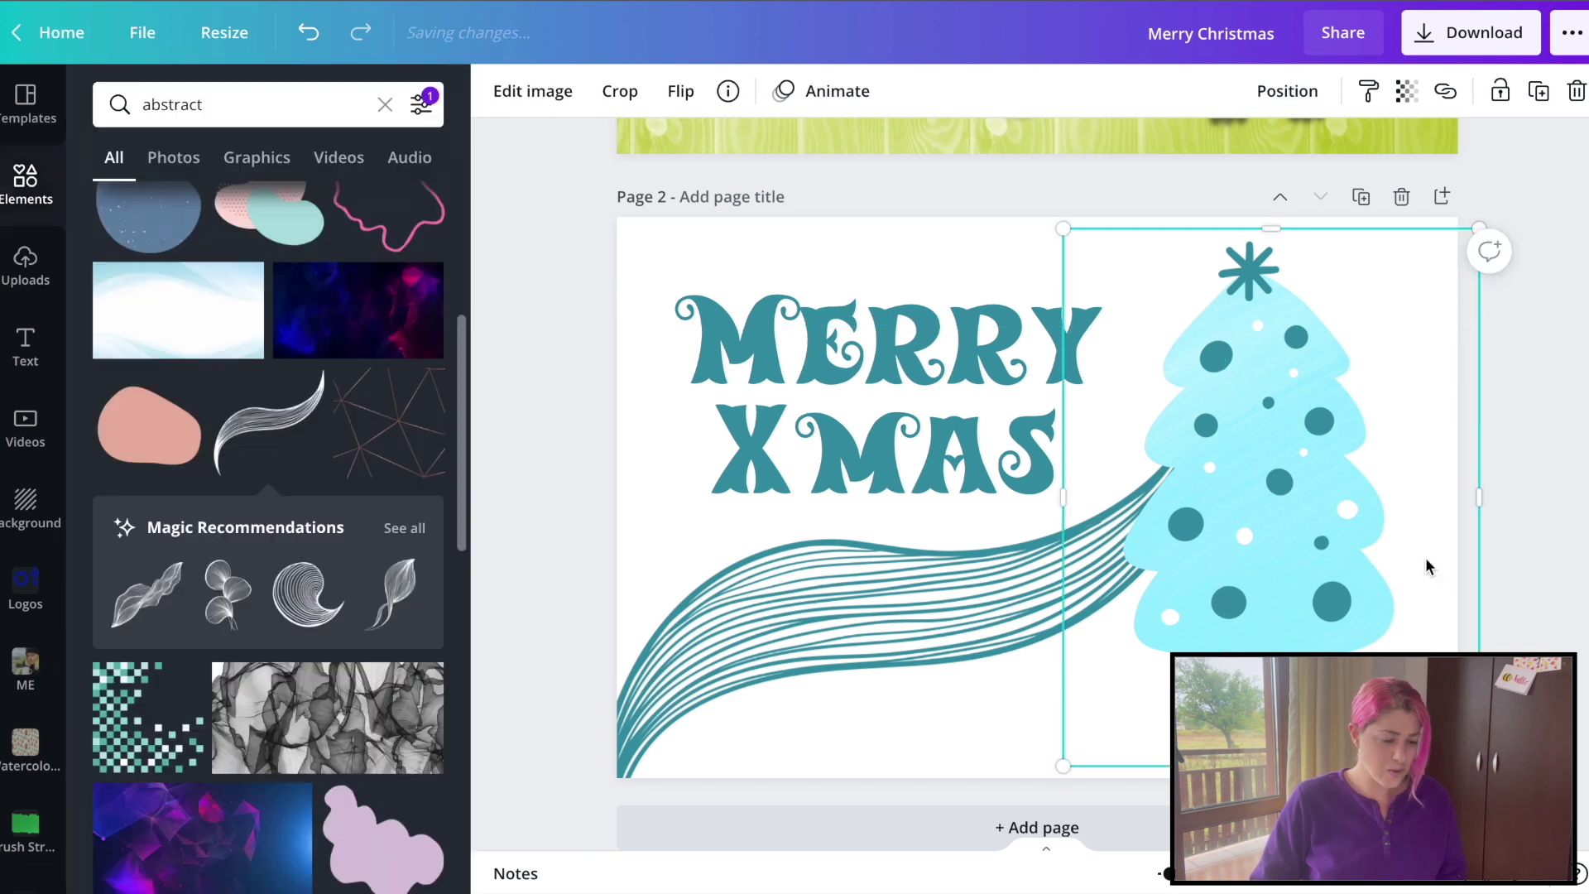
Step: Nudge the tree slightly to the right on page 2
{"action": "left_click", "coordinate": [850, 612]}
{"action": "mouse_move", "coordinate": [1294, 406]}
{"action": "left_mouse_down"}
{"action": "mouse_move", "coordinate": [1312, 440]}
{"action": "mouse_move", "coordinate": [1295, 472]}
{"action": "mouse_move", "coordinate": [1291, 431]}
{"action": "mouse_move", "coordinate": [1313, 408]}
{"action": "left_mouse_up"}
{"action": "double_click", "coordinate": [967, 599]}
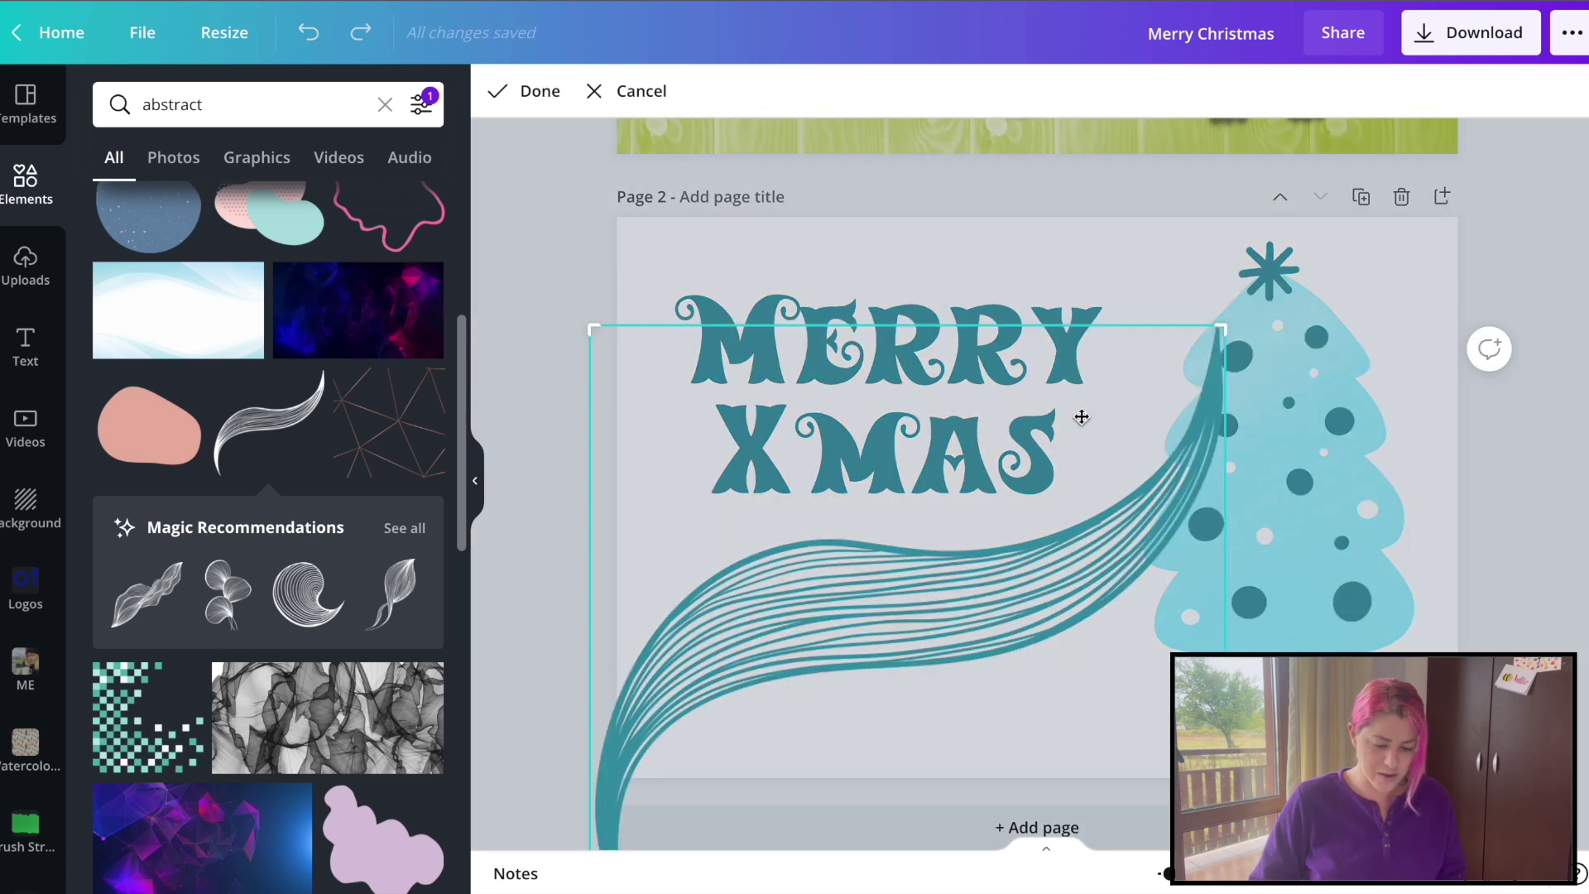
{"action": "key", "text": "Return"}
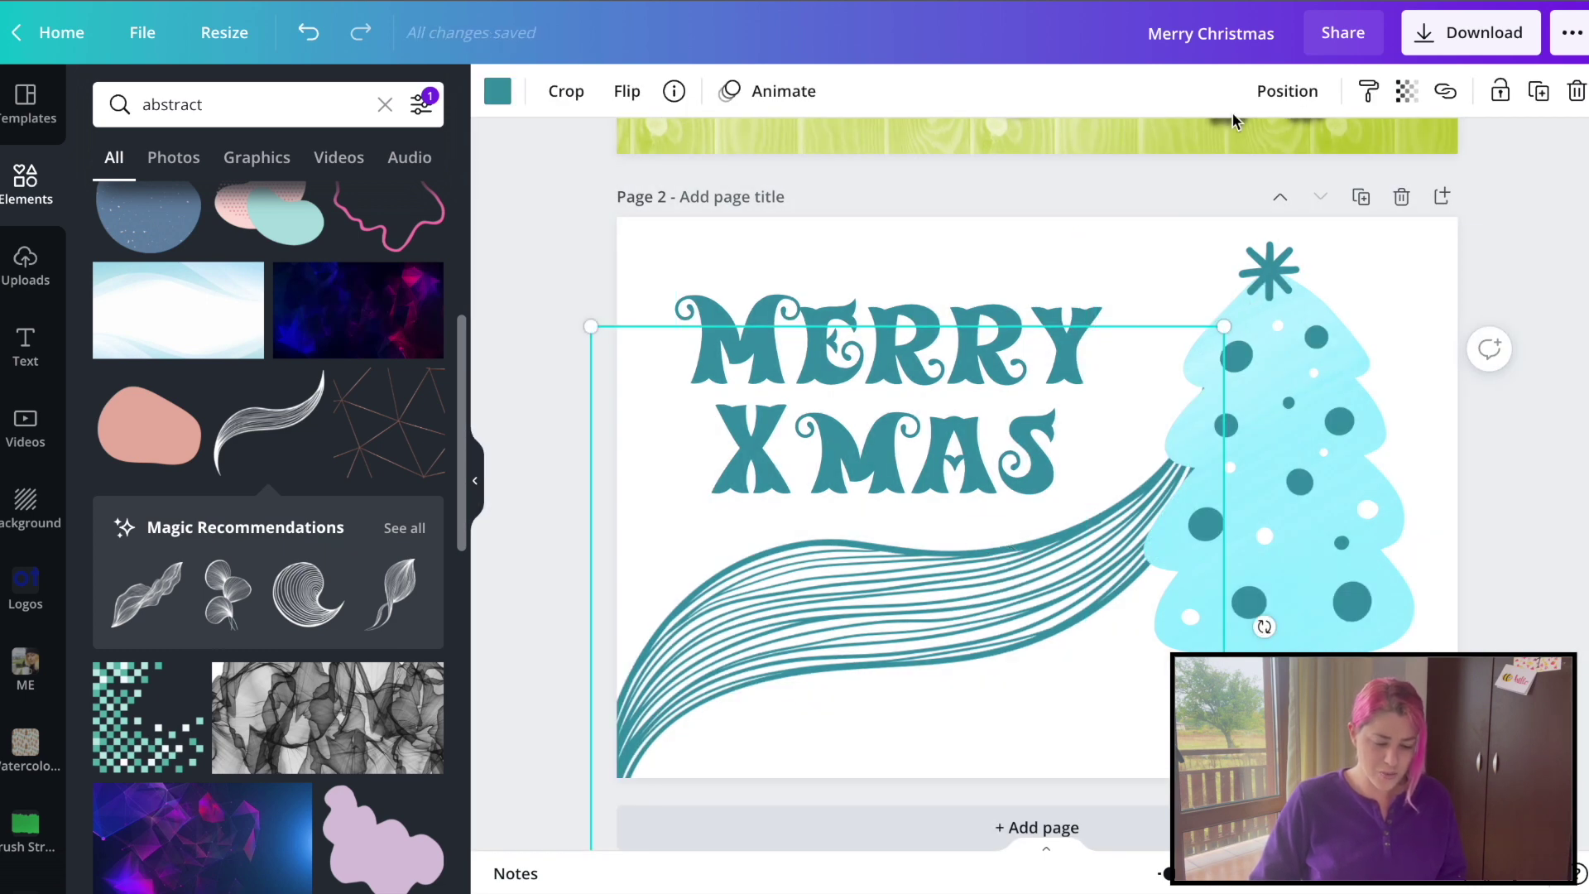
Step: Bring the wavy lines one layer forward, in front of the tree
{"action": "left_click", "coordinate": [1287, 91]}
{"action": "left_click", "coordinate": [1034, 159]}
{"action": "left_click", "coordinate": [1150, 553]}
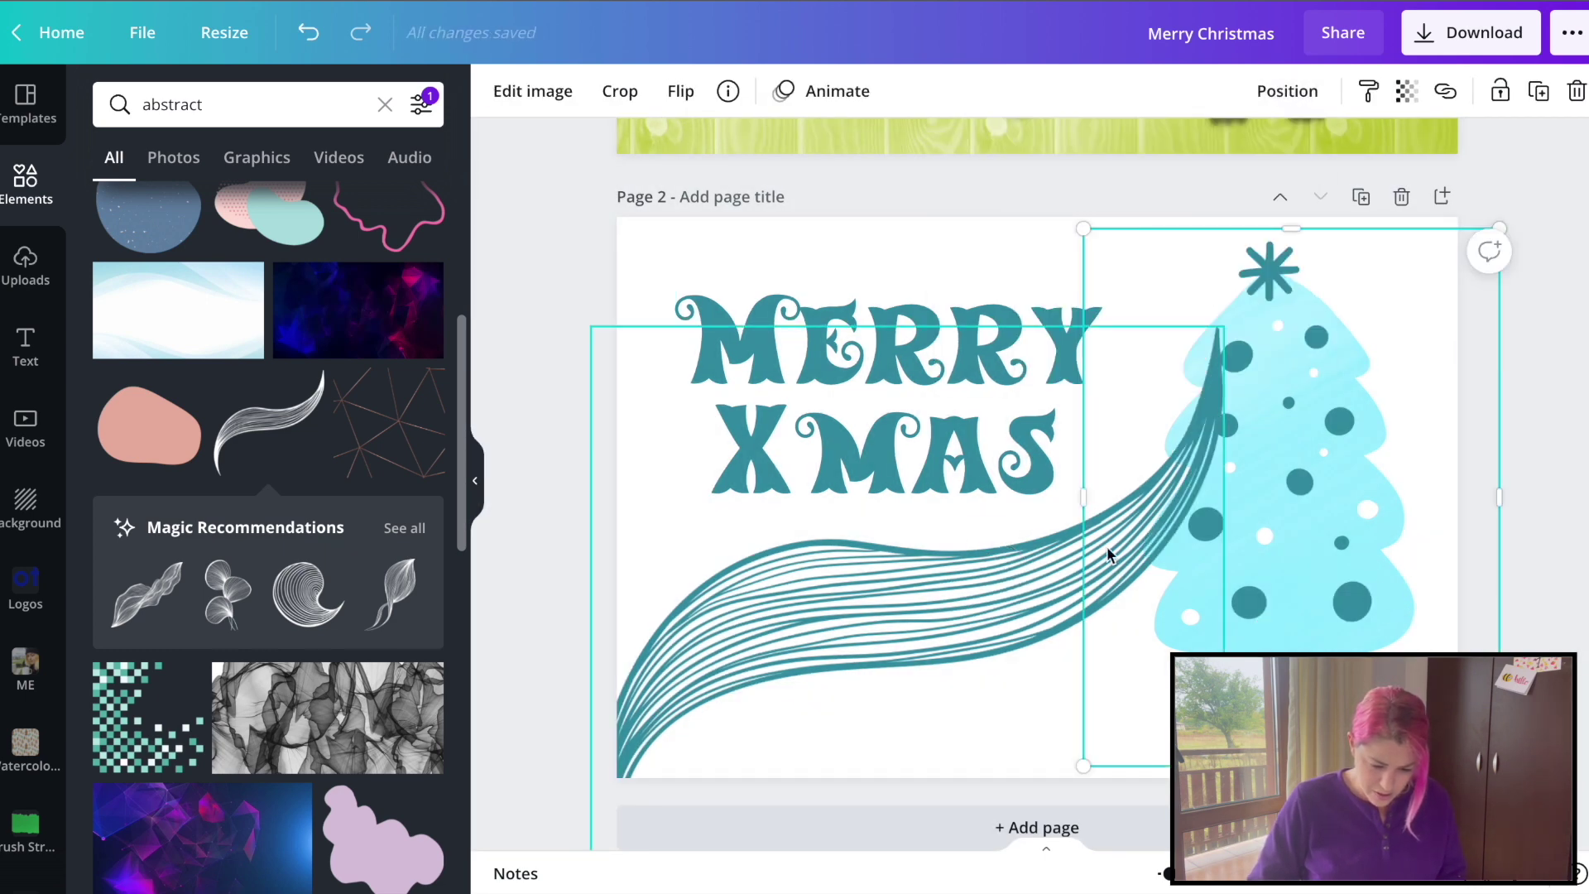
Step: Move the wavy lines up to meet the star on the tree and enlarge them past the page's left edge
{"action": "left_click_drag", "start_coordinate": [1029, 579], "coordinate": [1060, 546]}
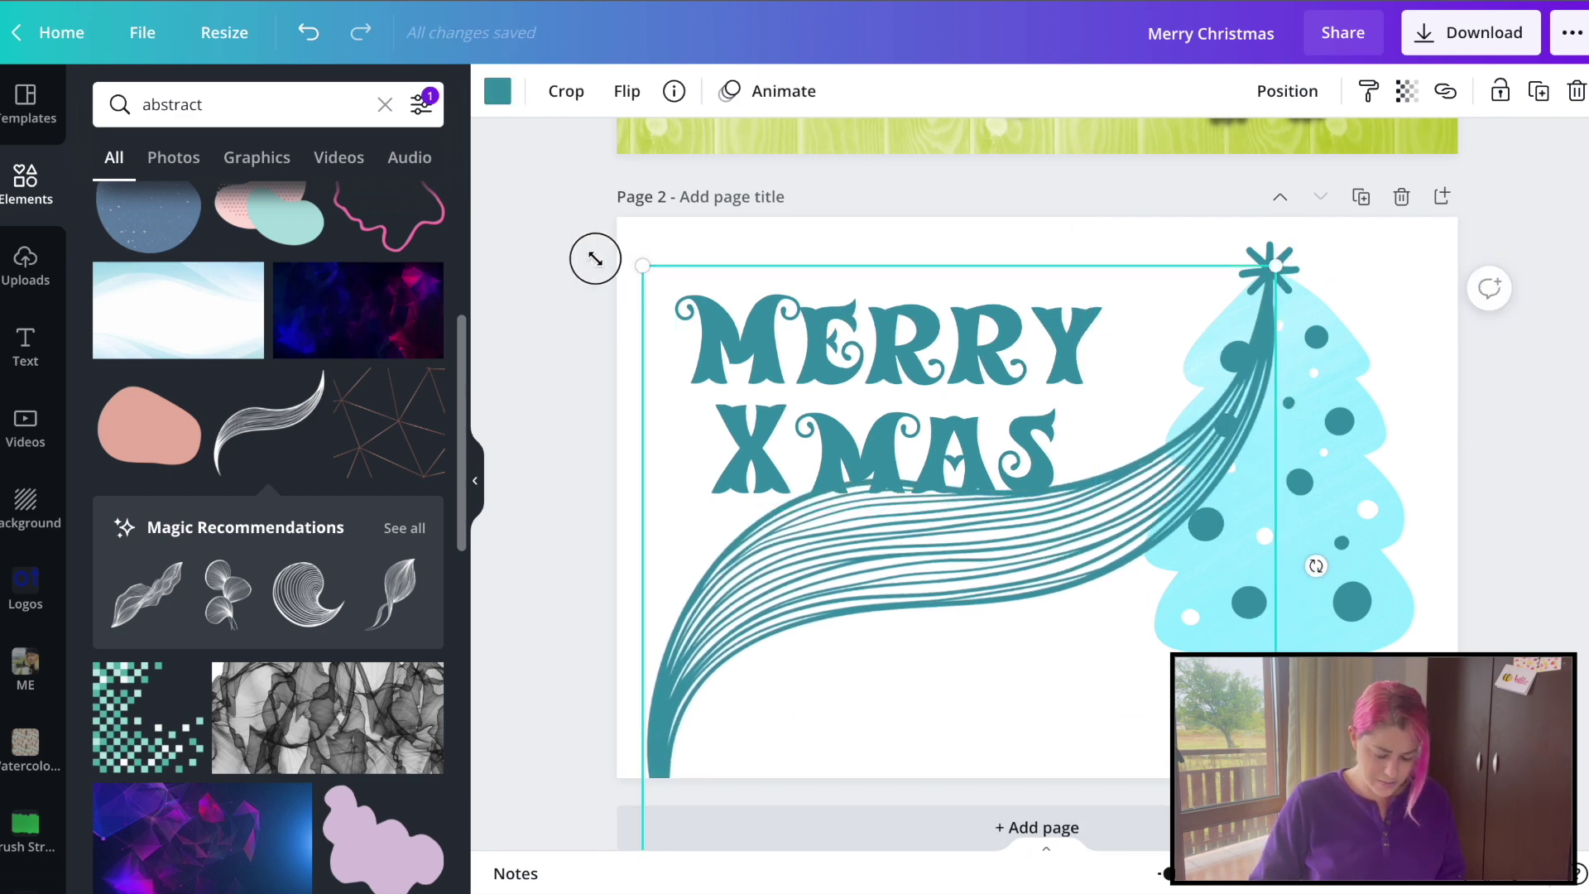
{"action": "left_click_drag", "start_coordinate": [620, 267], "coordinate": [550, 260]}
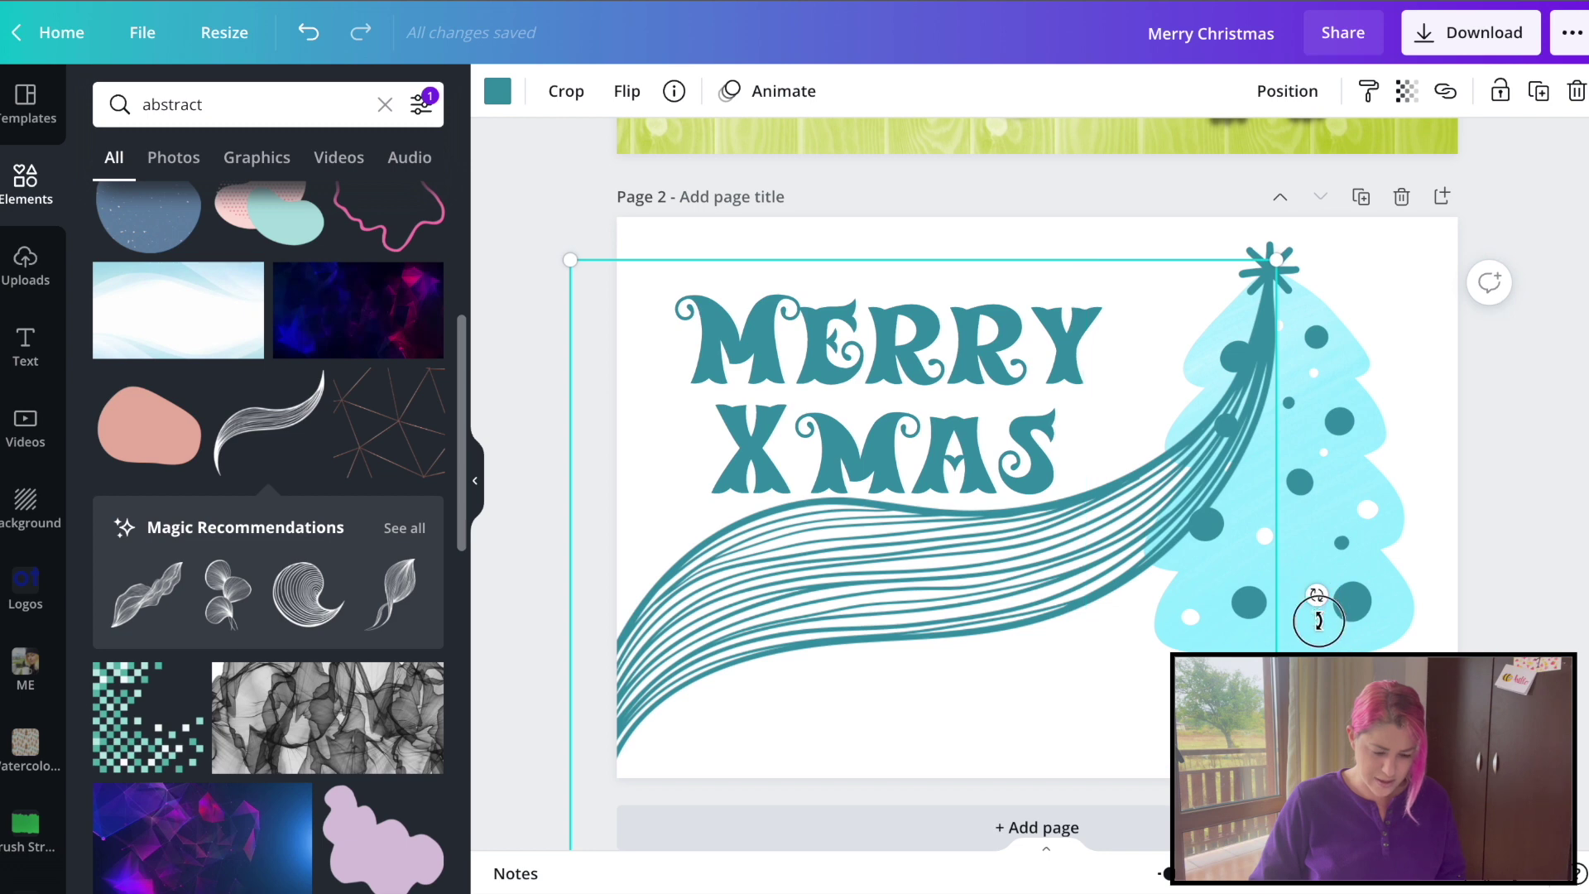
Step: Try rotating the wavy lines slightly and shifting them over the tree, and undo both changes
{"action": "left_click_drag", "start_coordinate": [1319, 620], "coordinate": [1312, 647]}
{"action": "left_click_drag", "start_coordinate": [1162, 566], "coordinate": [1114, 515]}
{"action": "left_click", "coordinate": [1285, 577]}
{"action": "key", "text": "ctrl+z"}
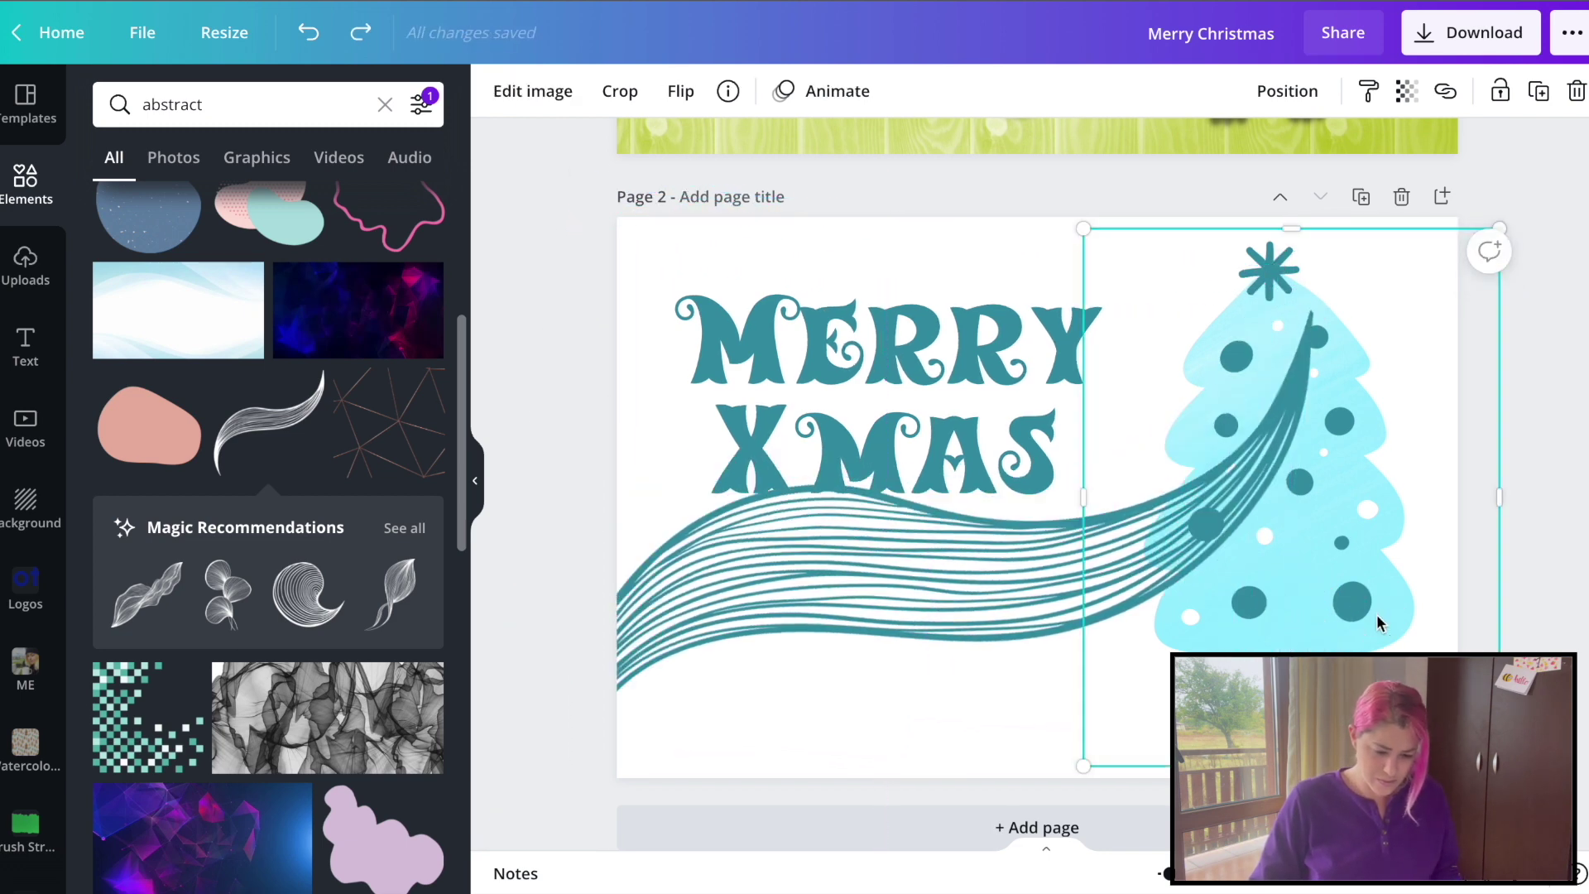
{"action": "key", "text": "ctrl+z"}
Step: Nudge the wavy lines slightly down and recolor them black
{"action": "left_click_drag", "start_coordinate": [921, 565], "coordinate": [925, 579]}
{"action": "left_click", "coordinate": [1383, 408]}
{"action": "left_click", "coordinate": [880, 563]}
{"action": "left_click", "coordinate": [496, 92]}
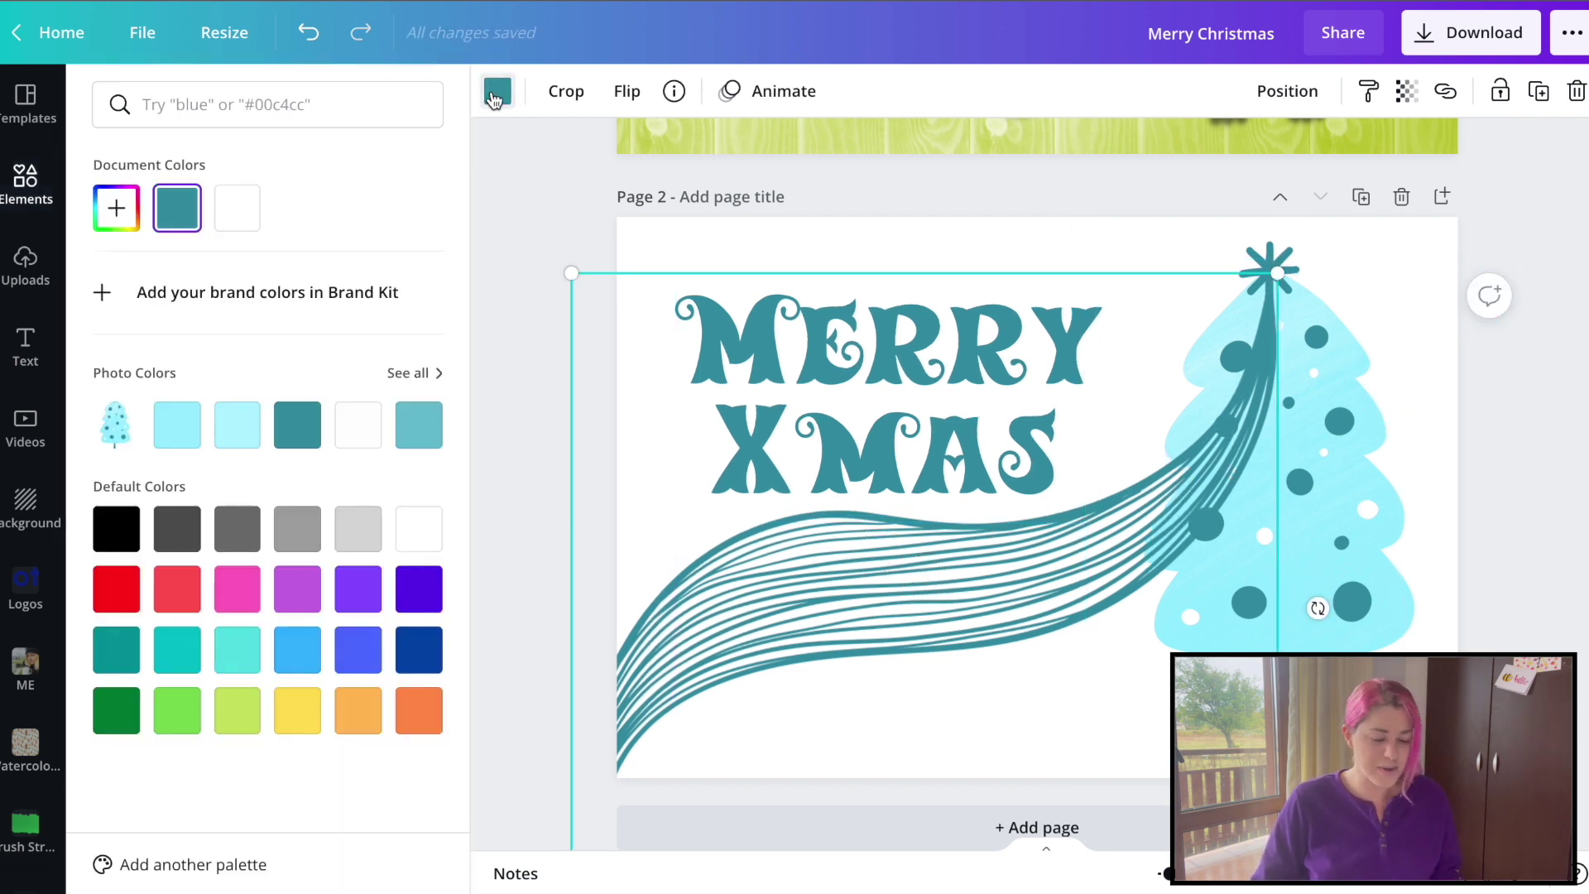
{"action": "left_click", "coordinate": [113, 530]}
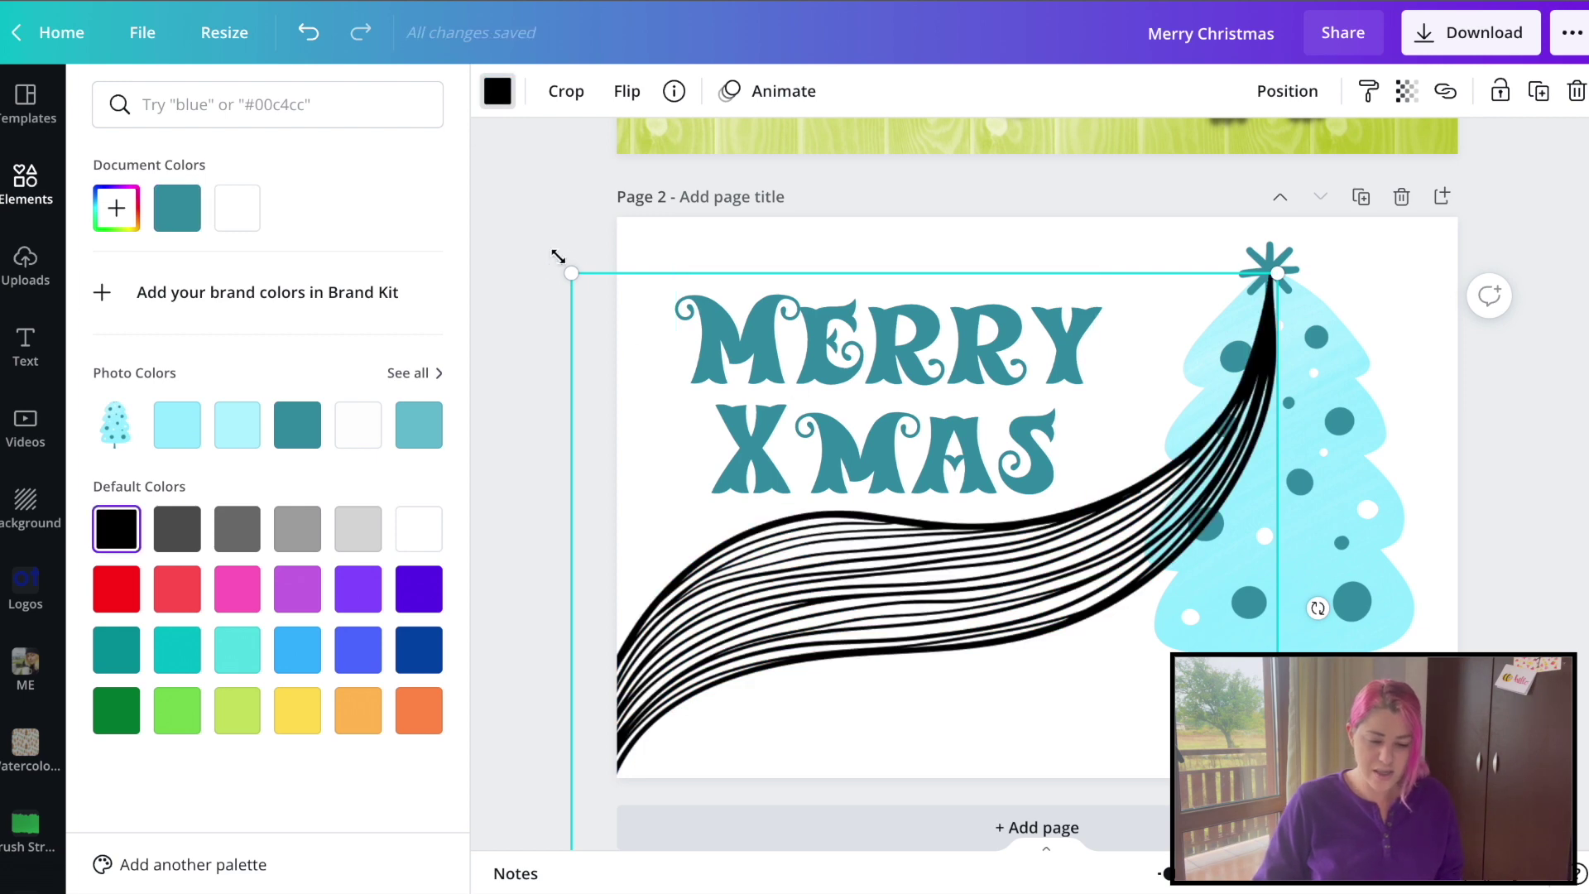
{"action": "key", "text": "Escape"}
Step: Send the black wavy lines one layer backward, behind the tree
{"action": "left_click", "coordinate": [1285, 93]}
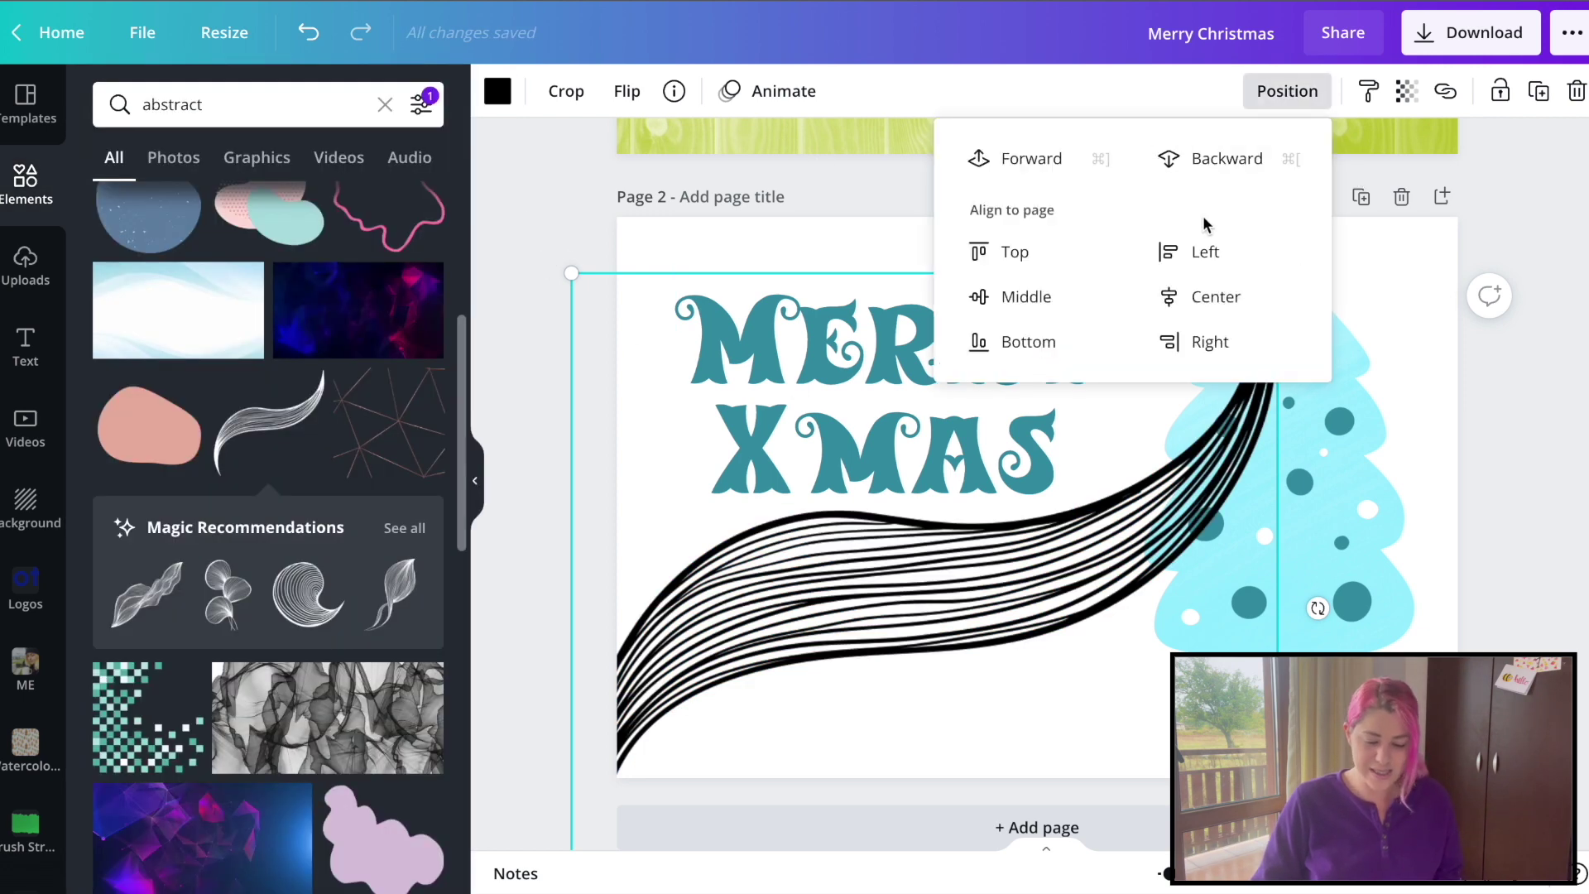
{"action": "left_click", "coordinate": [1202, 156]}
{"action": "left_click", "coordinate": [1470, 480]}
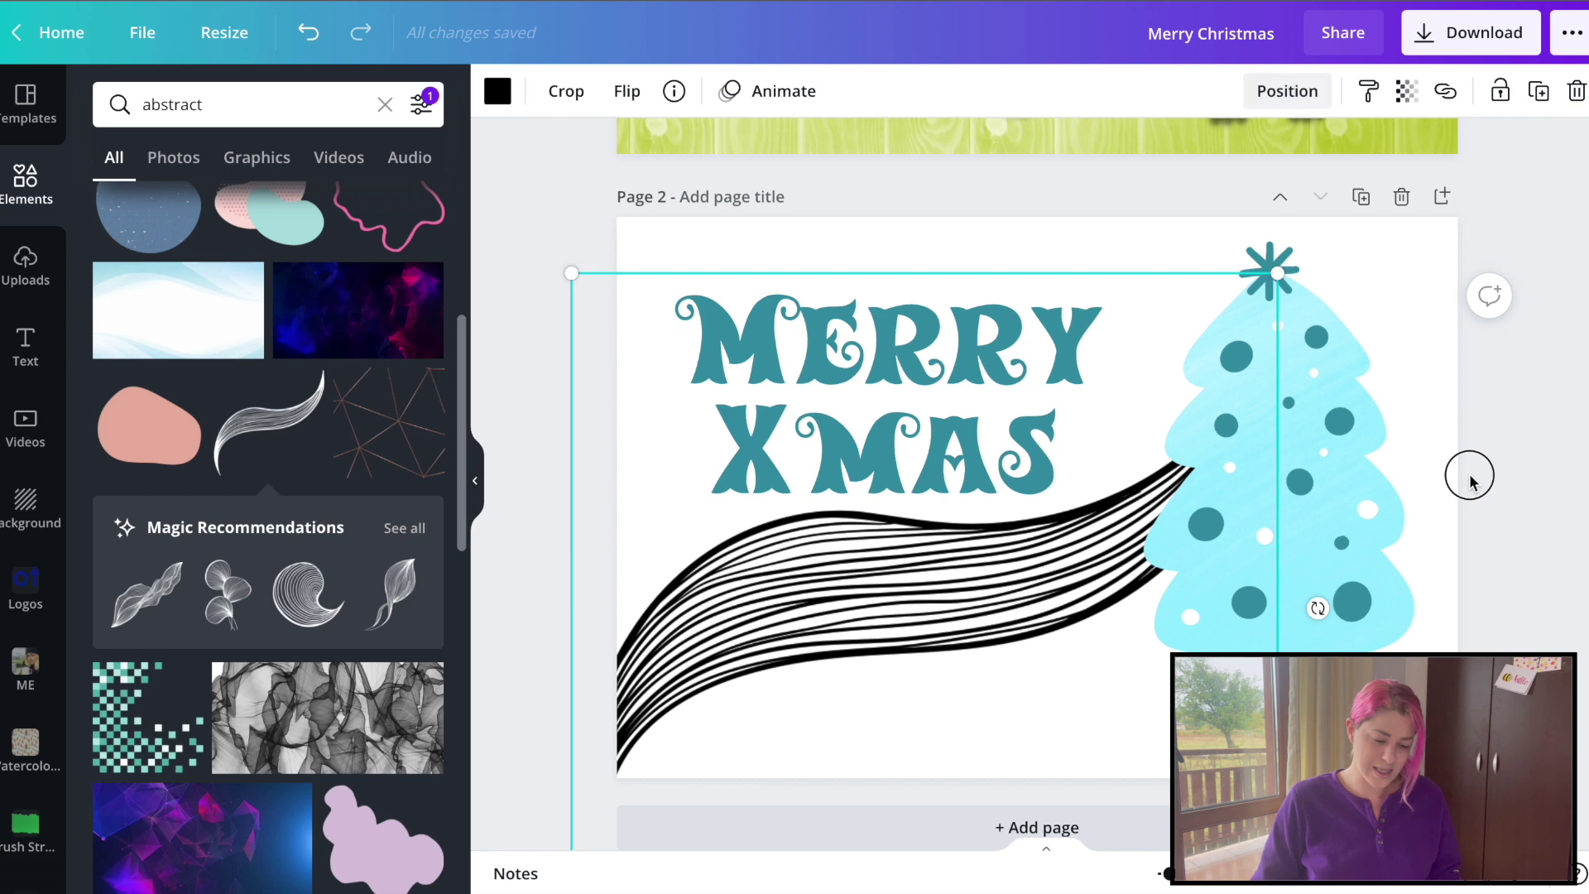
{"action": "left_click", "coordinate": [1541, 534]}
Step: Enlarge the black wavy lines past the page's right edge and move them down so they span the whole page width
{"action": "left_click", "coordinate": [922, 591]}
{"action": "left_click_drag", "start_coordinate": [1281, 274], "coordinate": [1448, 177]}
{"action": "left_click_drag", "start_coordinate": [1049, 548], "coordinate": [1052, 616]}
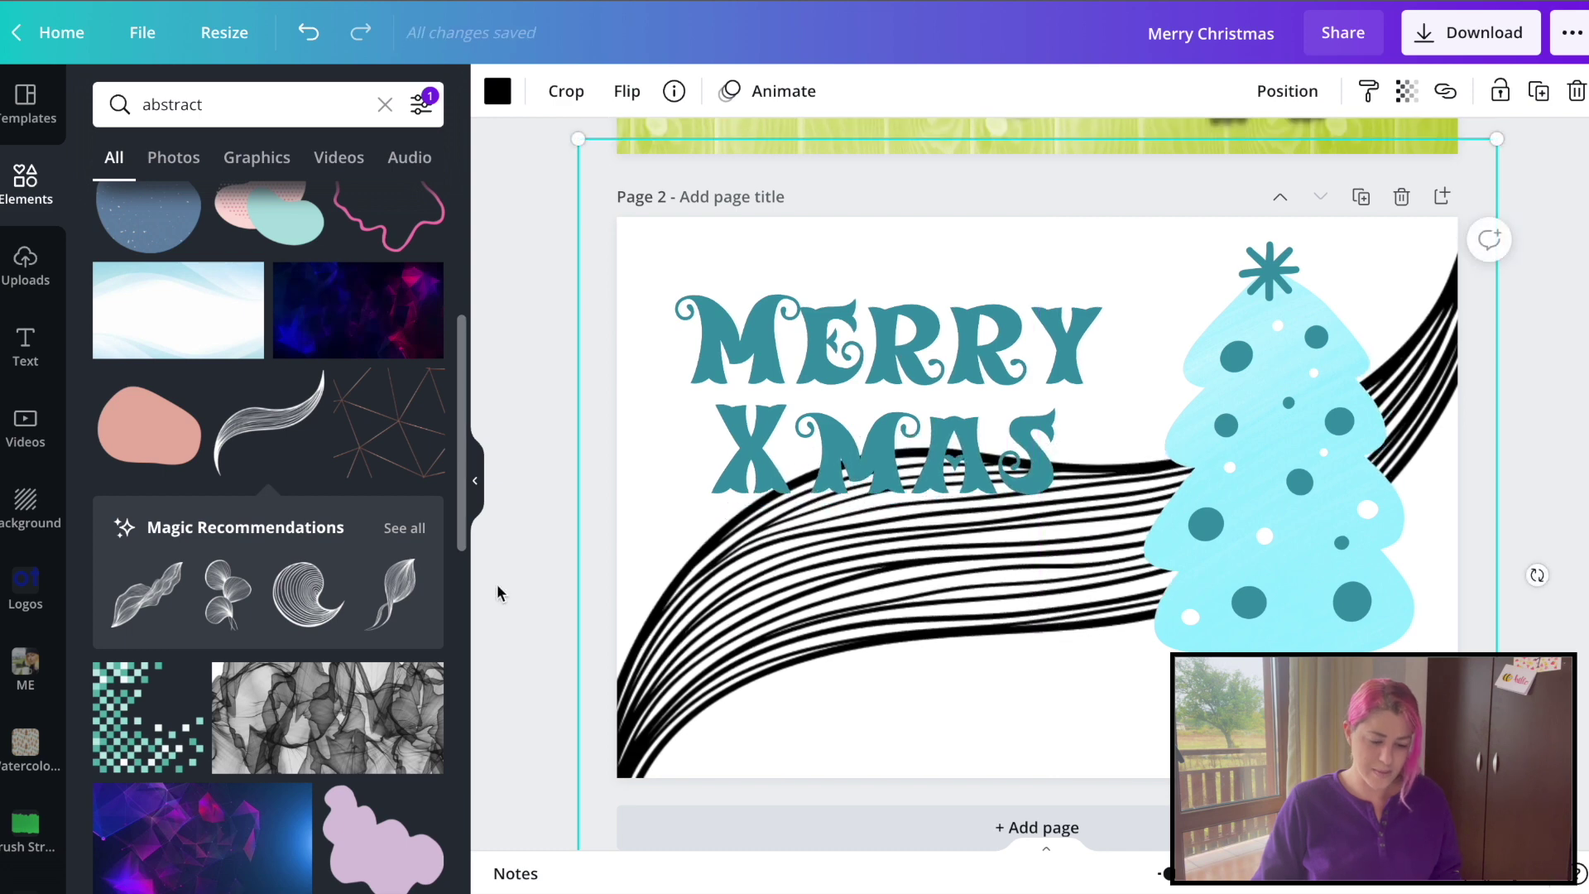
{"action": "left_click", "coordinate": [529, 557]}
Step: Move the heading slightly up and left and reduce it to size 144
{"action": "left_click_drag", "start_coordinate": [854, 394], "coordinate": [843, 369]}
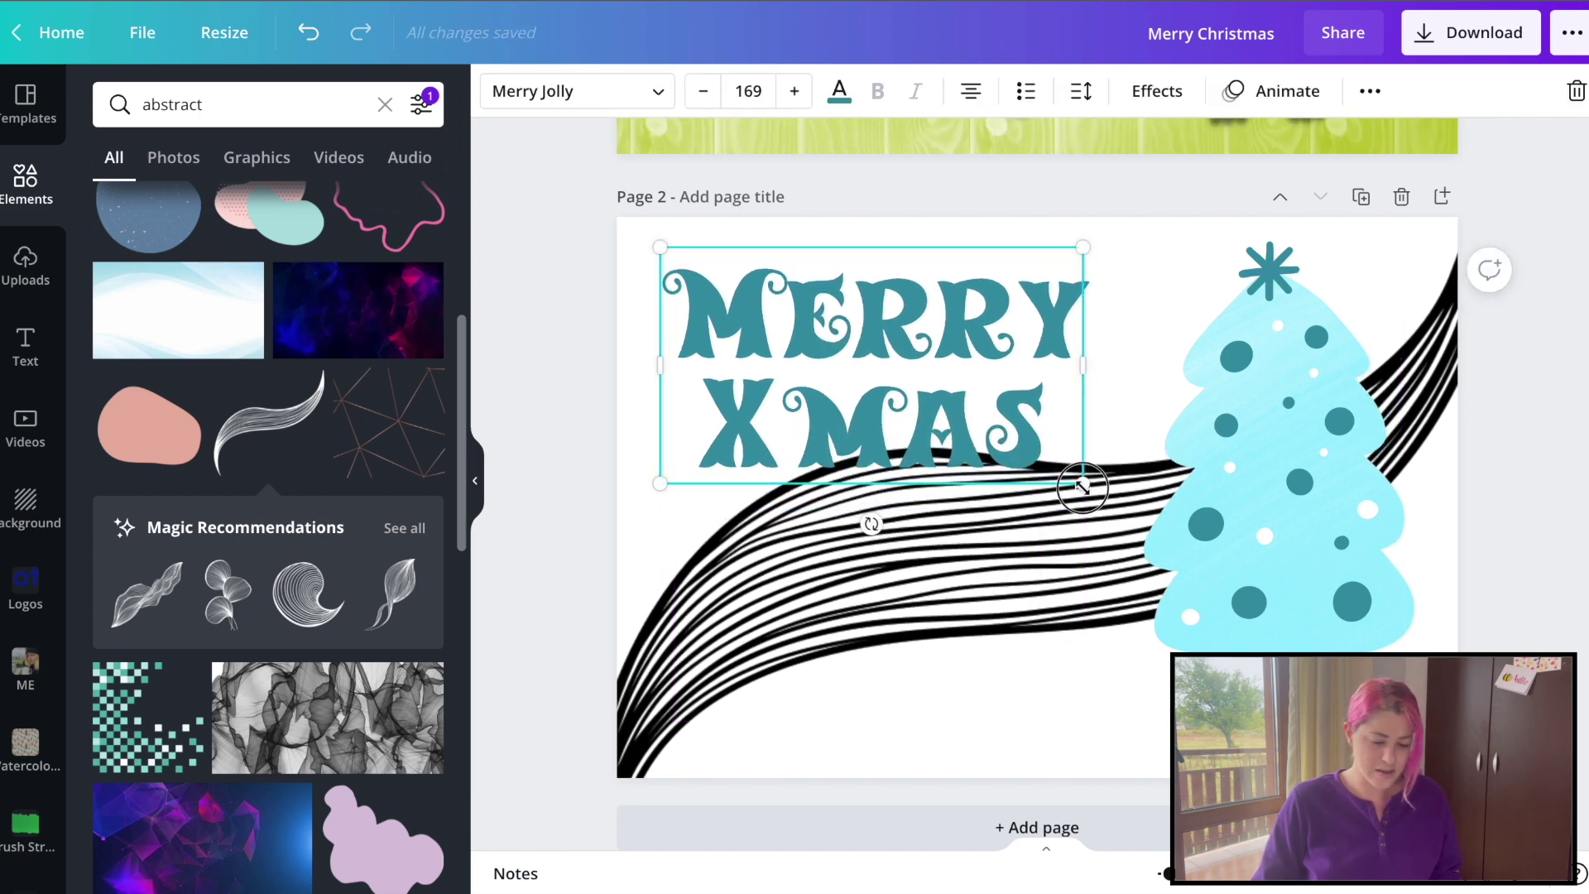
{"action": "left_click_drag", "start_coordinate": [1083, 488], "coordinate": [1015, 460]}
Step: Try the heading over the wavy lines in light cyan, and return it above the lines in dark teal
{"action": "left_click_drag", "start_coordinate": [878, 370], "coordinate": [925, 596]}
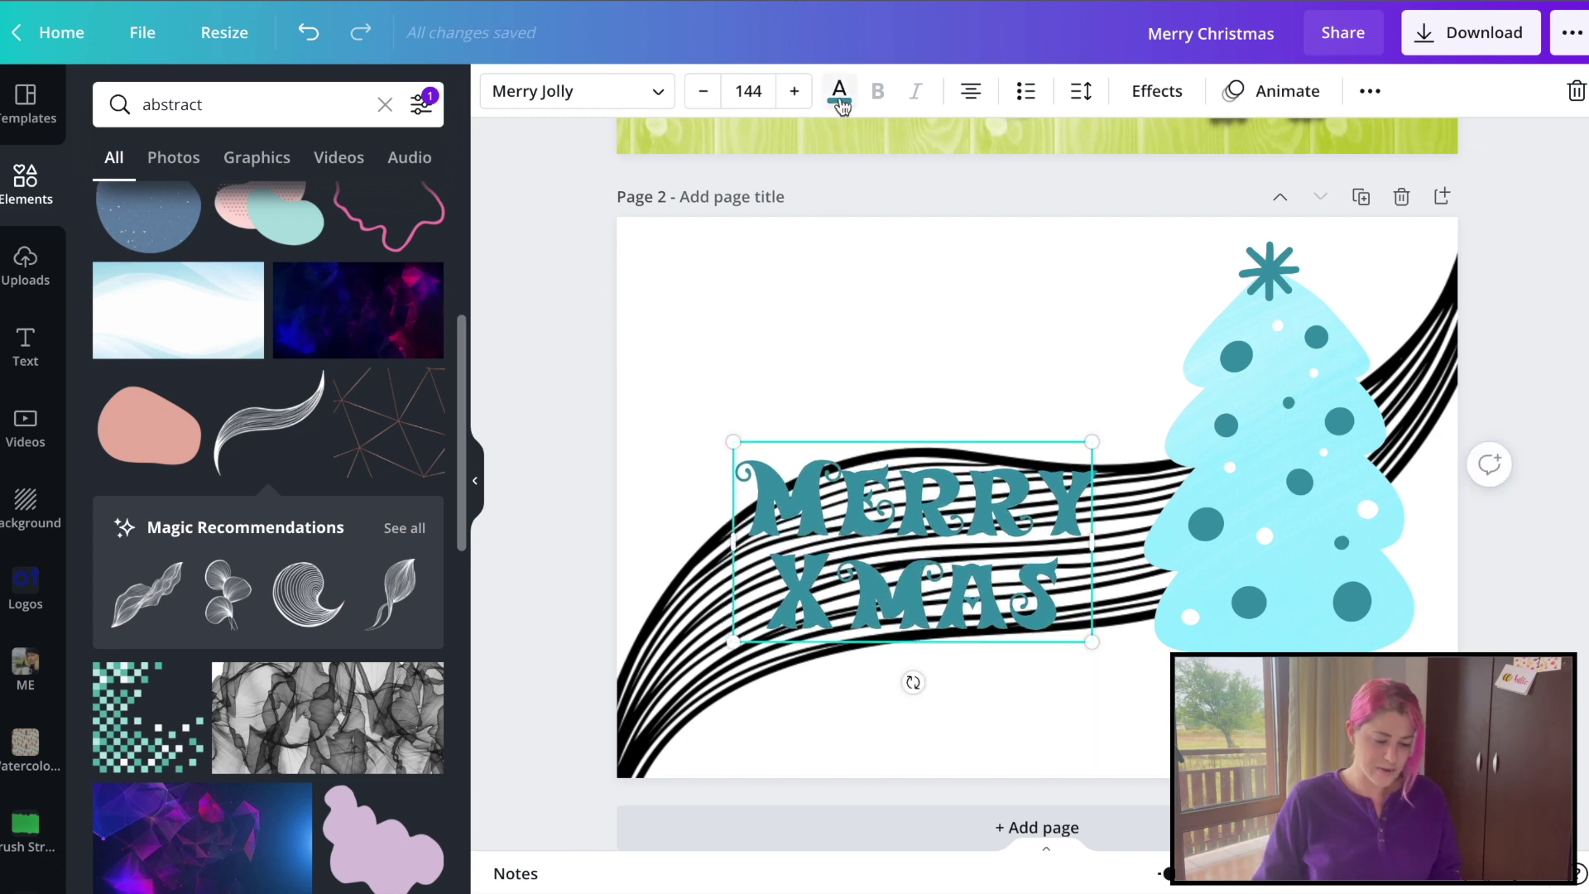
{"action": "left_click", "coordinate": [840, 93]}
{"action": "left_click", "coordinate": [237, 424]}
{"action": "left_click", "coordinate": [238, 207]}
{"action": "left_click", "coordinate": [996, 290]}
{"action": "left_click_drag", "start_coordinate": [952, 556], "coordinate": [942, 363]}
Step: Recolor the "Merry XMAS" heading black
{"action": "left_click", "coordinate": [839, 93]}
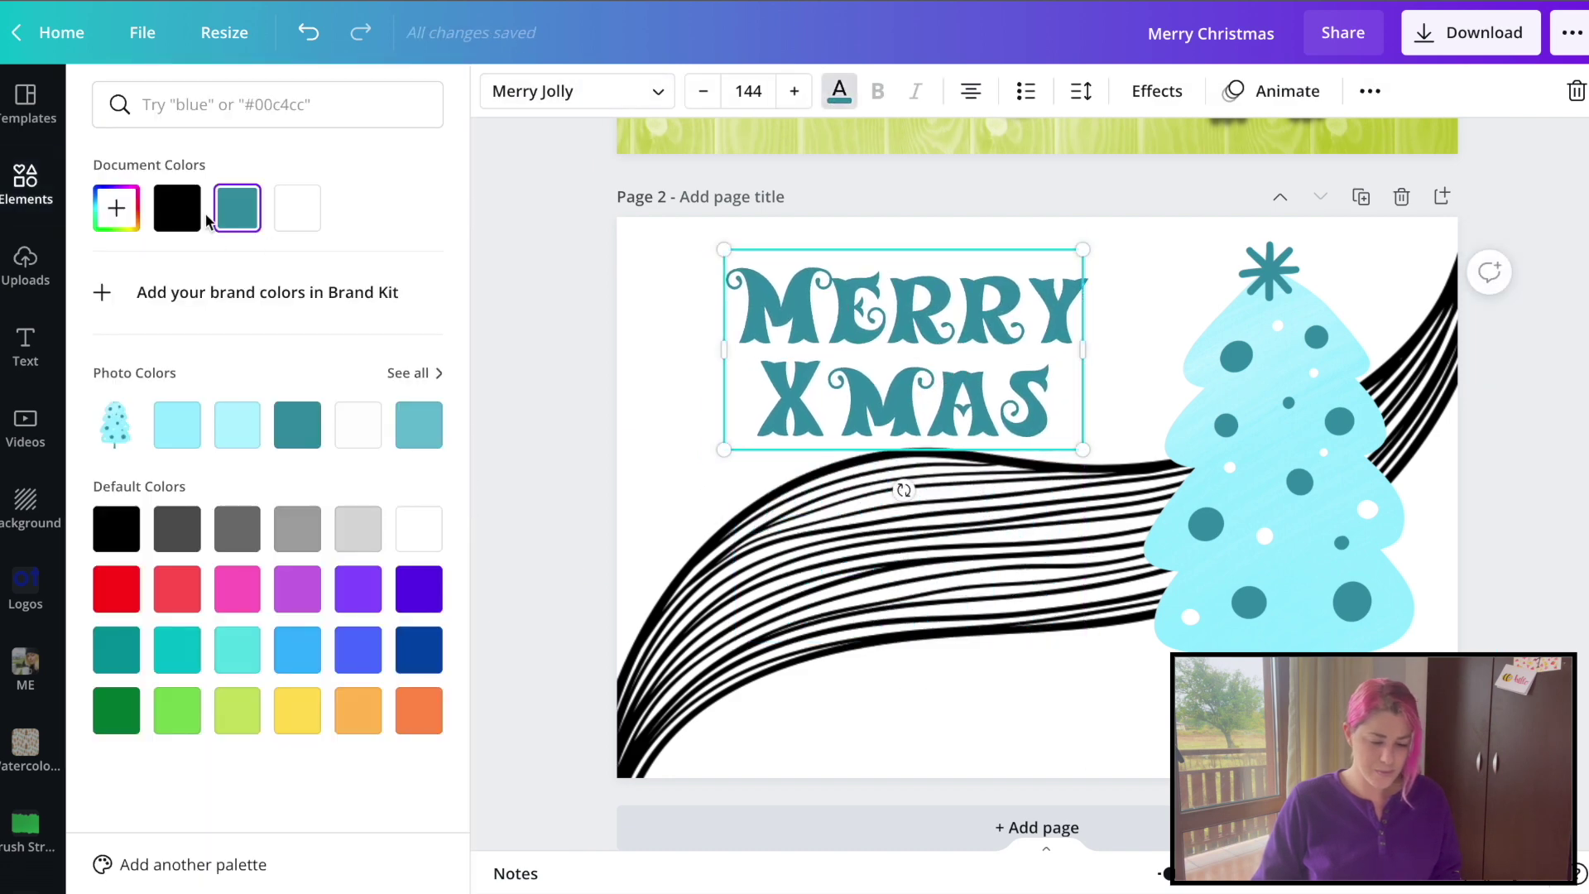
{"action": "left_click", "coordinate": [177, 208]}
Step: Shrink the black heading further and place it in the page's upper-left area above the wavy lines
{"action": "left_click_drag", "start_coordinate": [1079, 456], "coordinate": [1011, 427]}
{"action": "left_click_drag", "start_coordinate": [893, 302], "coordinate": [841, 323]}
{"action": "mouse_move", "coordinate": [968, 348]}
{"action": "left_mouse_down"}
{"action": "mouse_move", "coordinate": [1210, 344]}
{"action": "mouse_move", "coordinate": [954, 344]}
{"action": "mouse_move", "coordinate": [979, 344]}
{"action": "left_mouse_up"}
{"action": "left_click_drag", "start_coordinate": [977, 437], "coordinate": [939, 417]}
Step: Apply a Glow shadow to the Christmas tree image on page 2 and open the shadow's settings
{"action": "left_click", "coordinate": [1302, 451]}
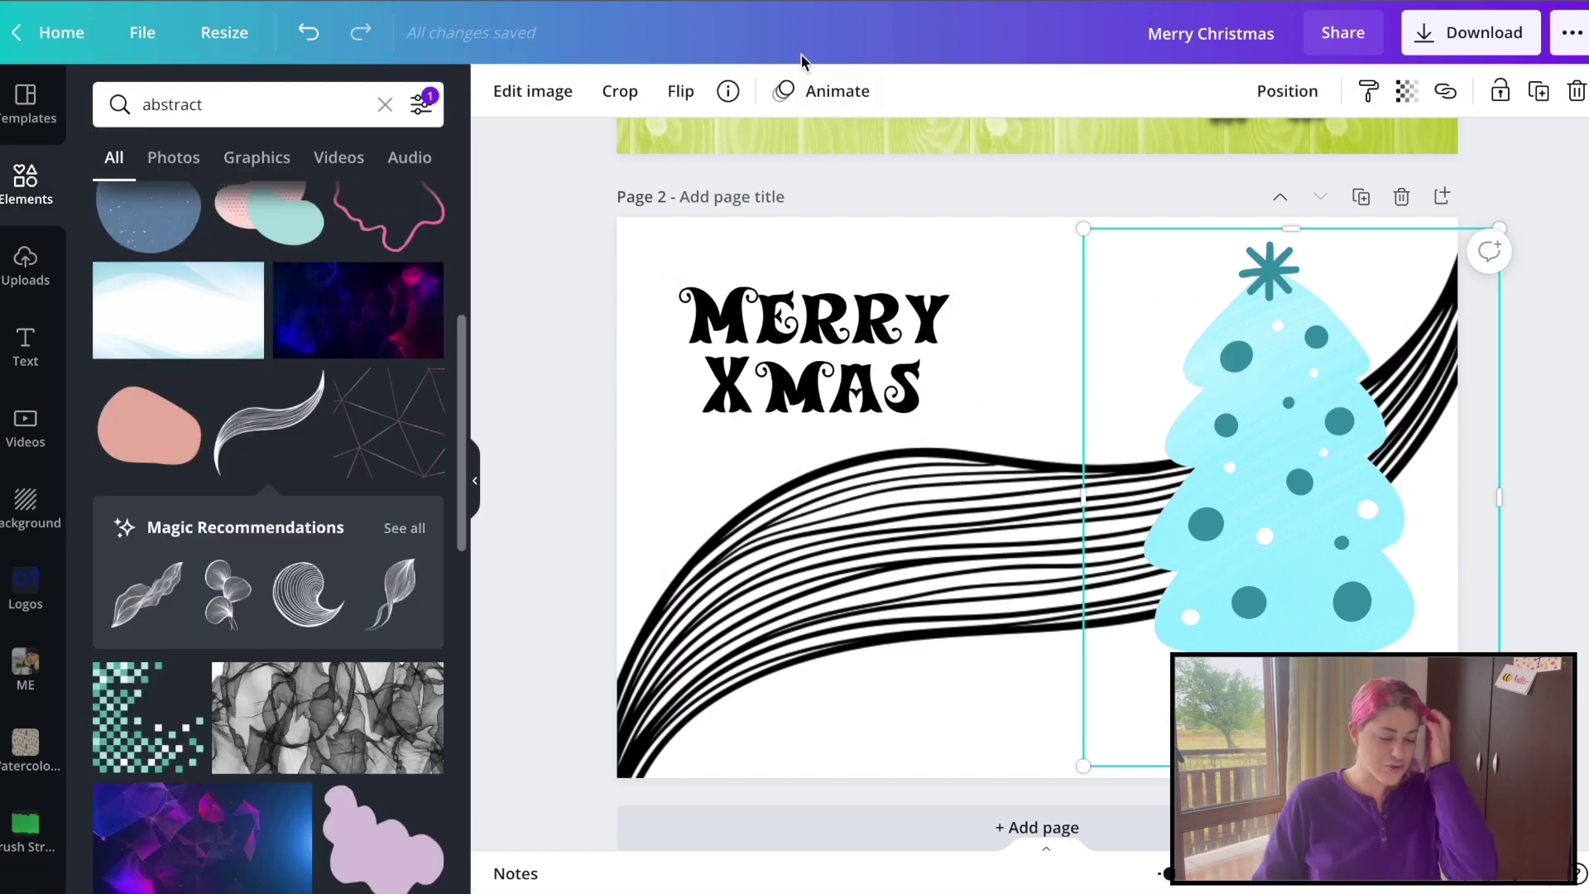
{"action": "left_click", "coordinate": [533, 91]}
{"action": "scroll", "coordinate": [241, 526], "scroll_direction": "down", "scroll_amount": 5}
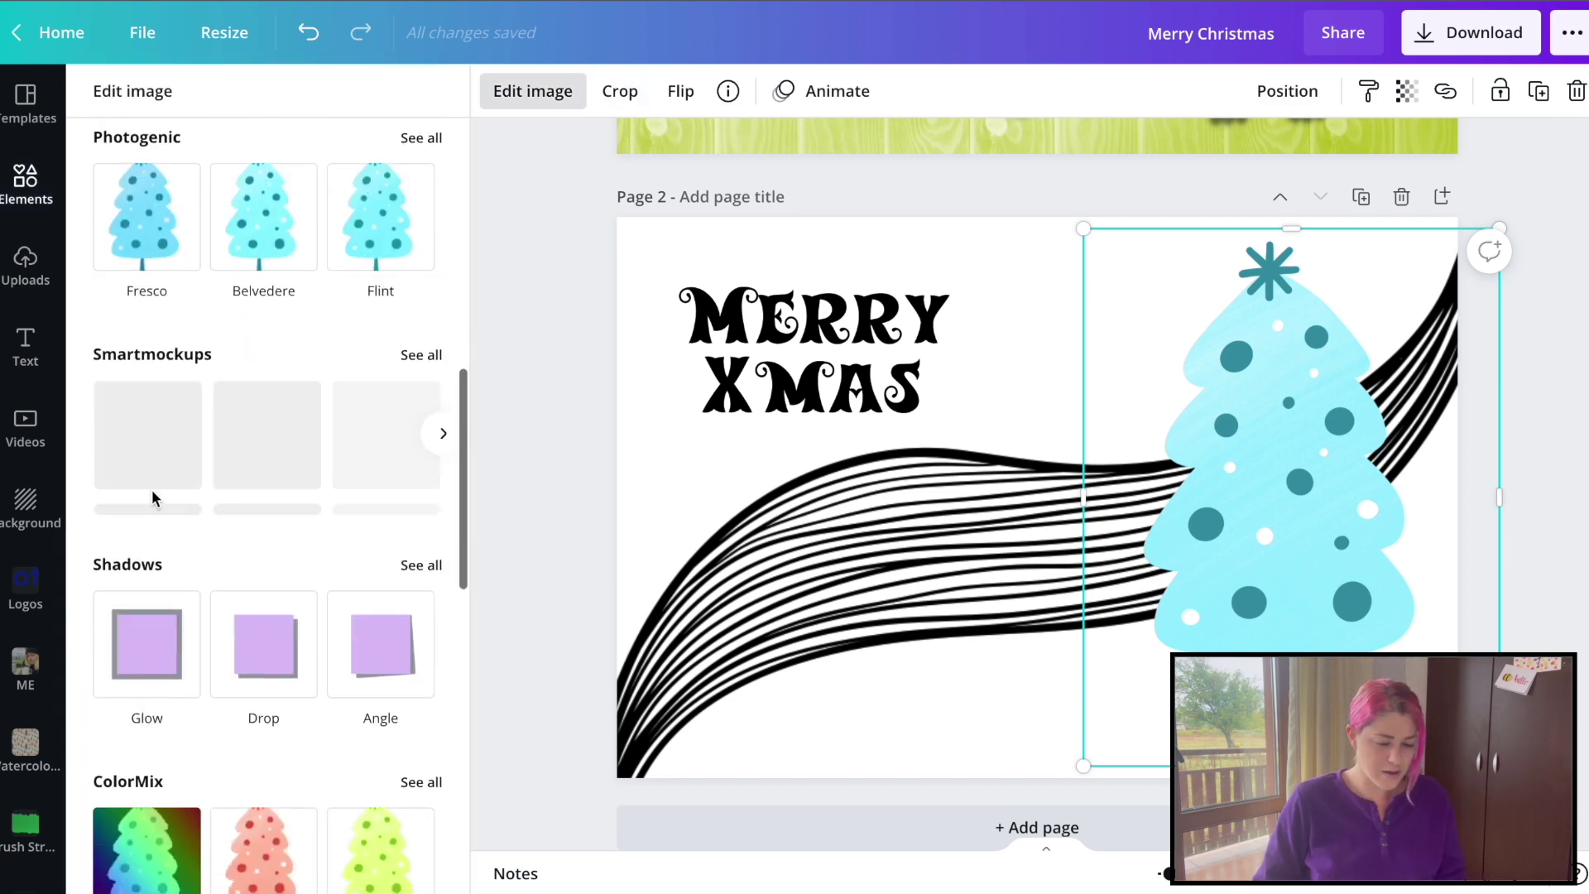
{"action": "left_click", "coordinate": [146, 647]}
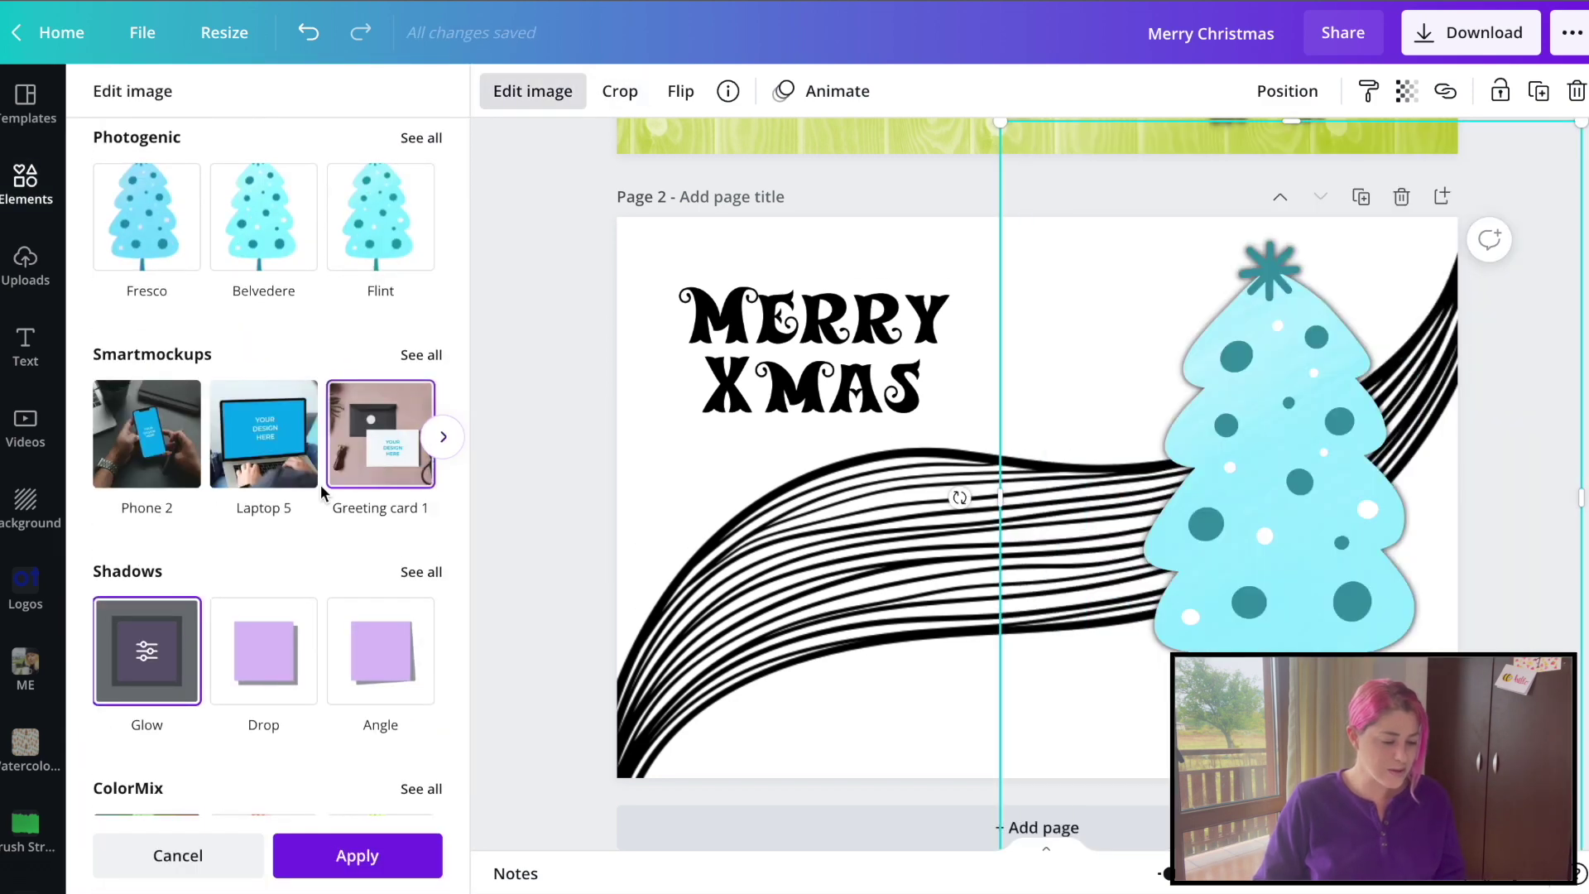
{"action": "left_click", "coordinate": [148, 654]}
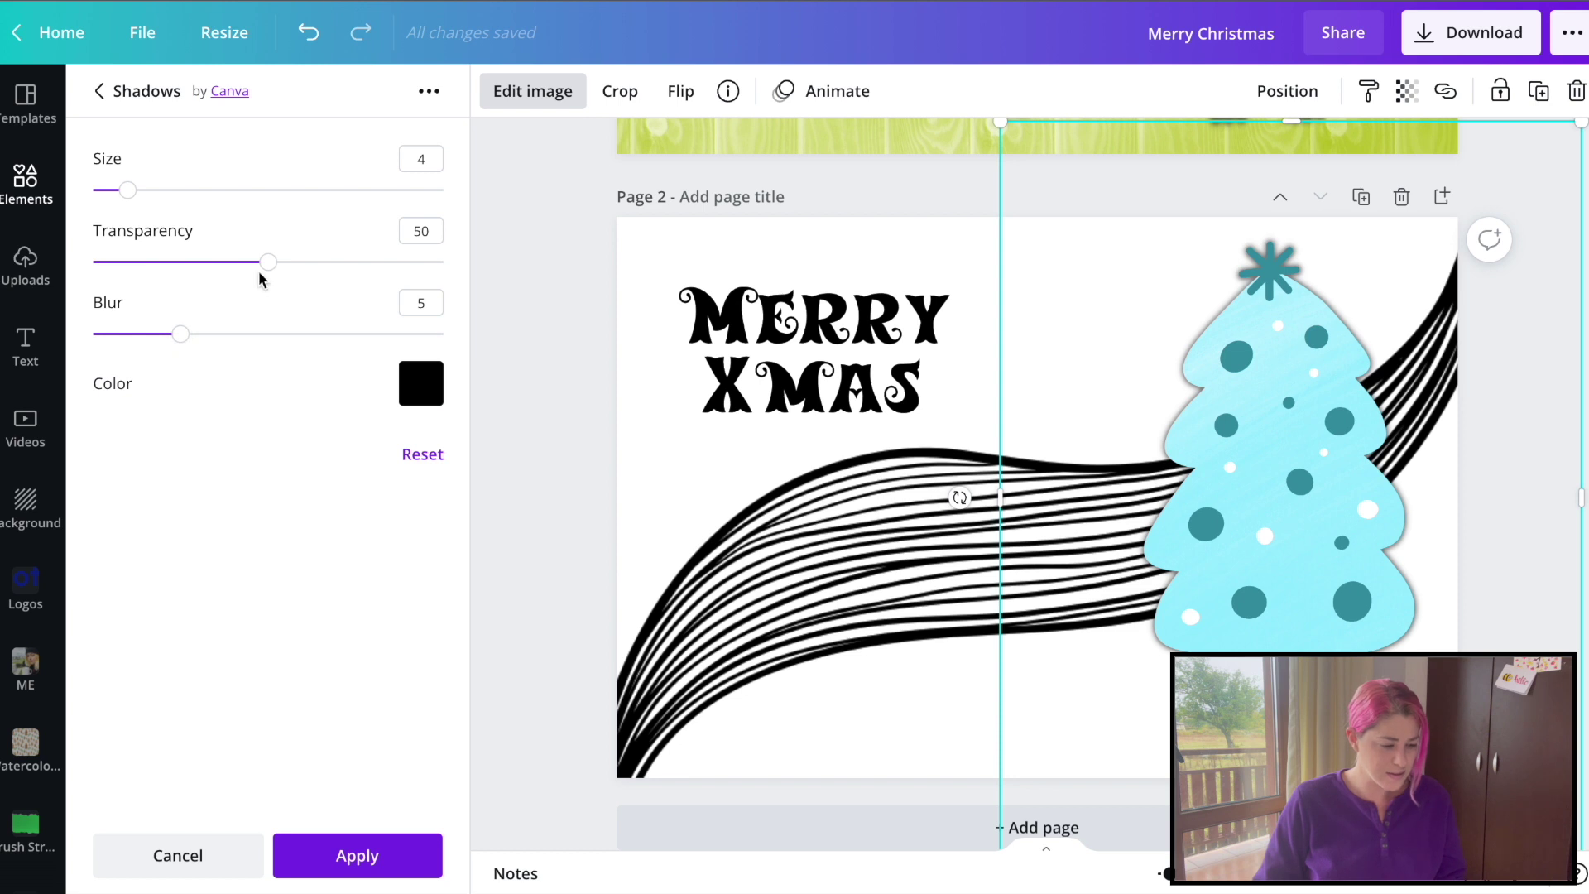
Step: Strengthen the tree's glow with transparency 100 and size 9, and give its edge a soft blur
{"action": "left_click_drag", "start_coordinate": [267, 263], "coordinate": [507, 267]}
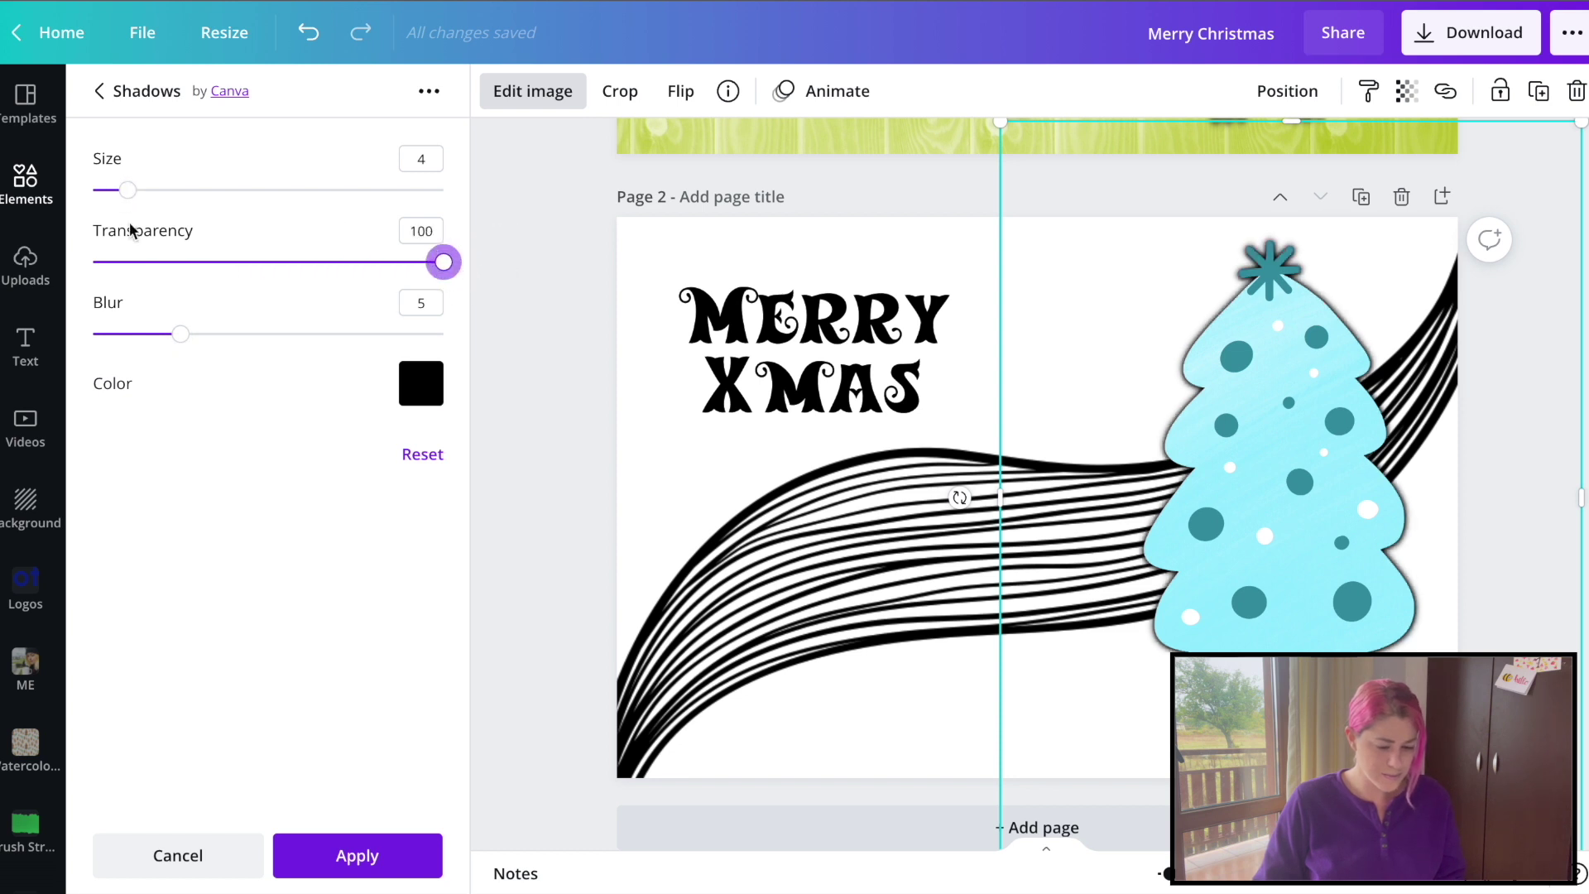
{"action": "left_click_drag", "start_coordinate": [139, 343], "coordinate": [25, 348]}
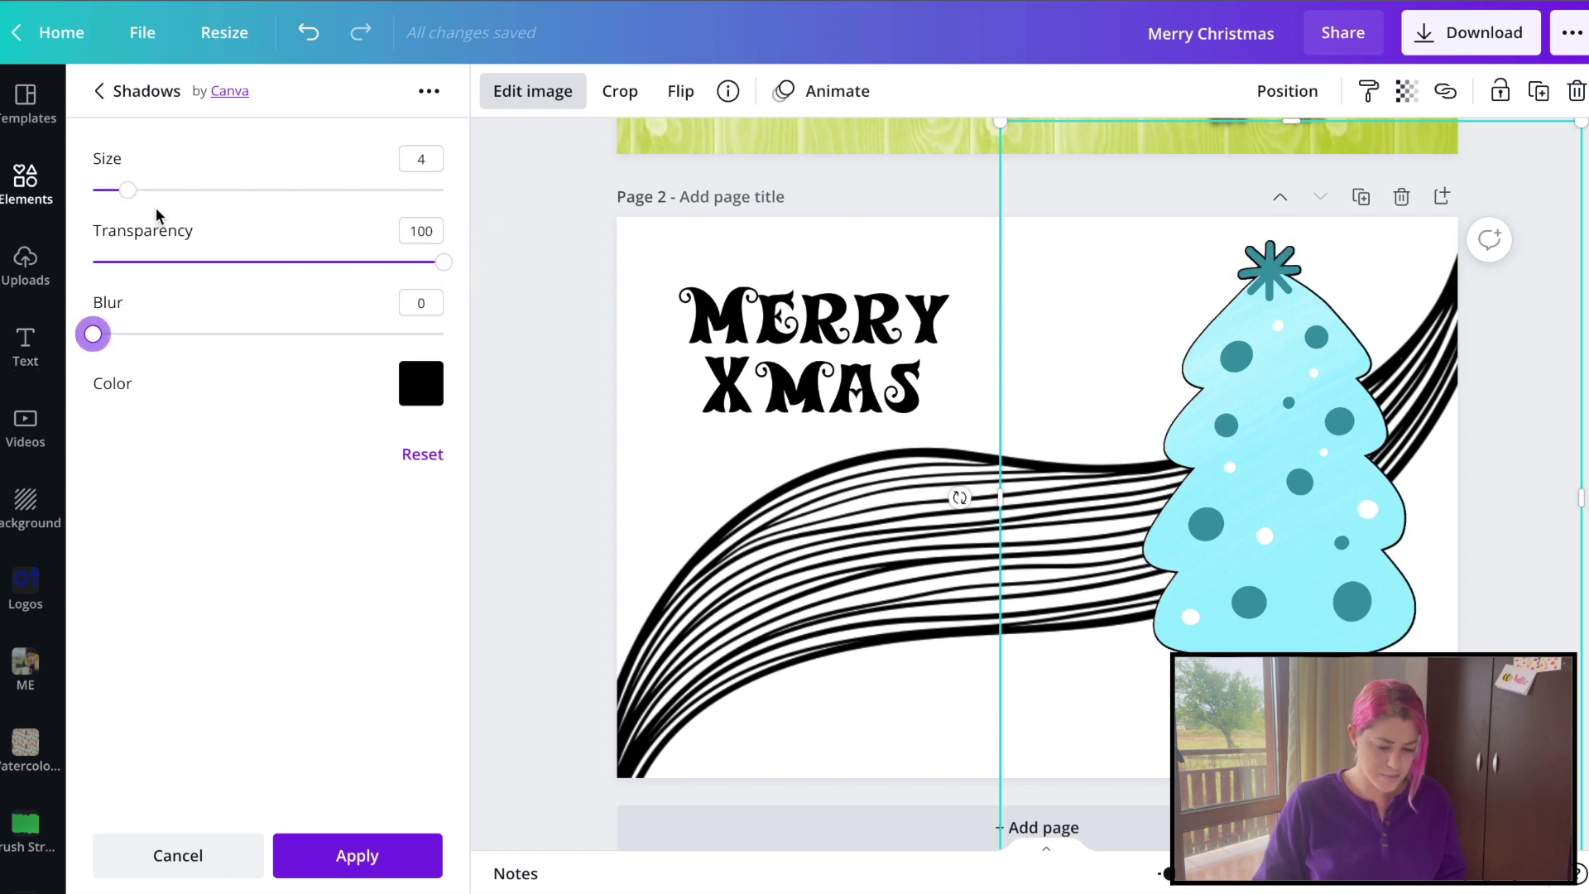
{"action": "left_click_drag", "start_coordinate": [126, 196], "coordinate": [171, 196]}
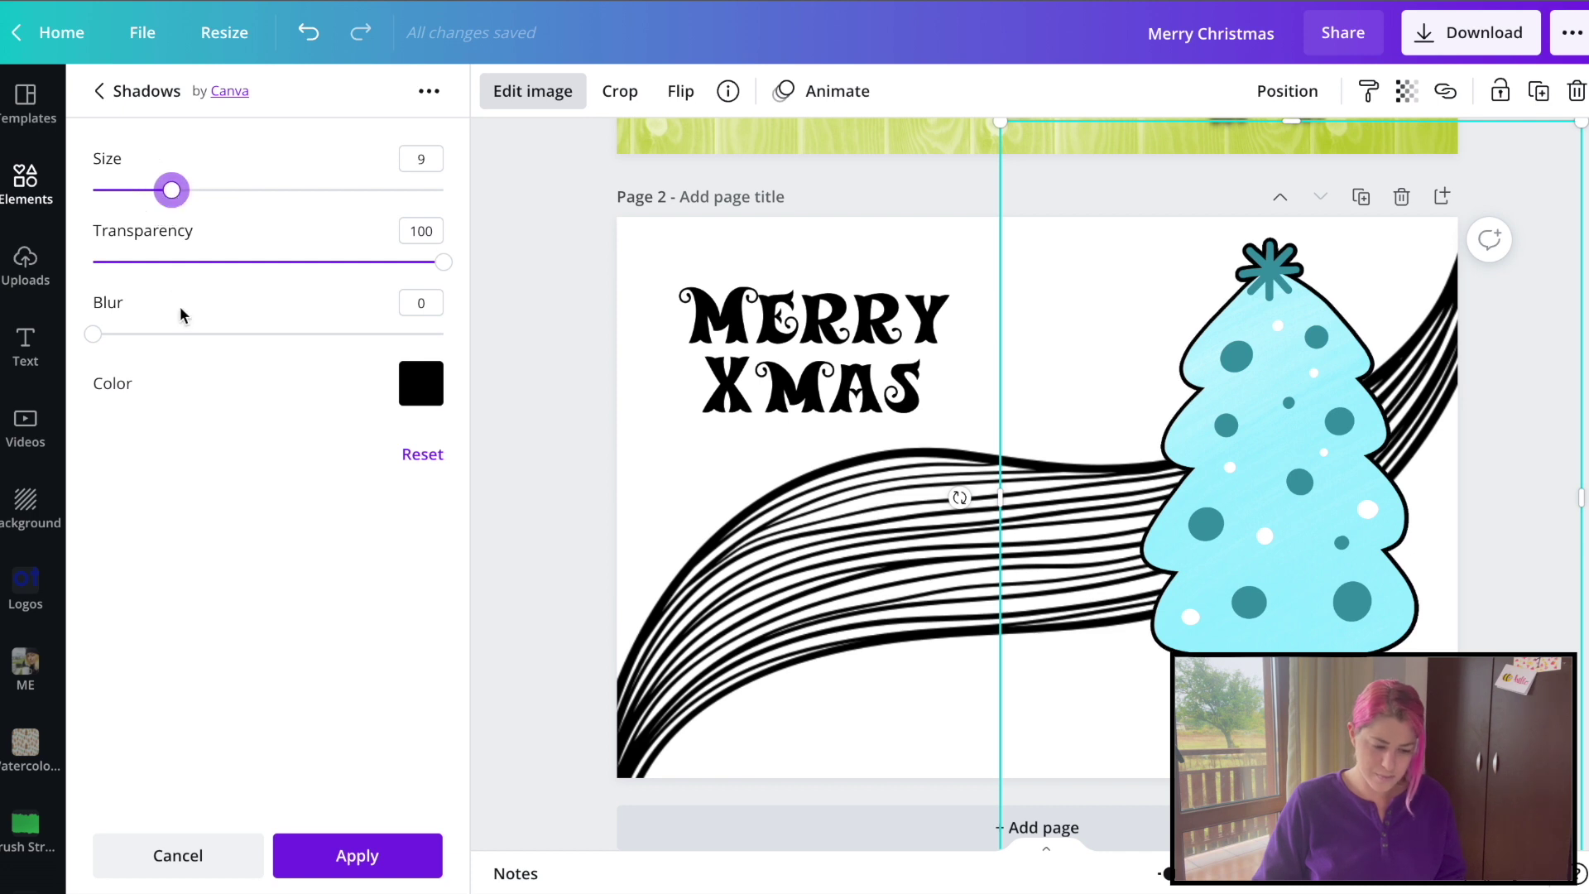
{"action": "left_click", "coordinate": [515, 385]}
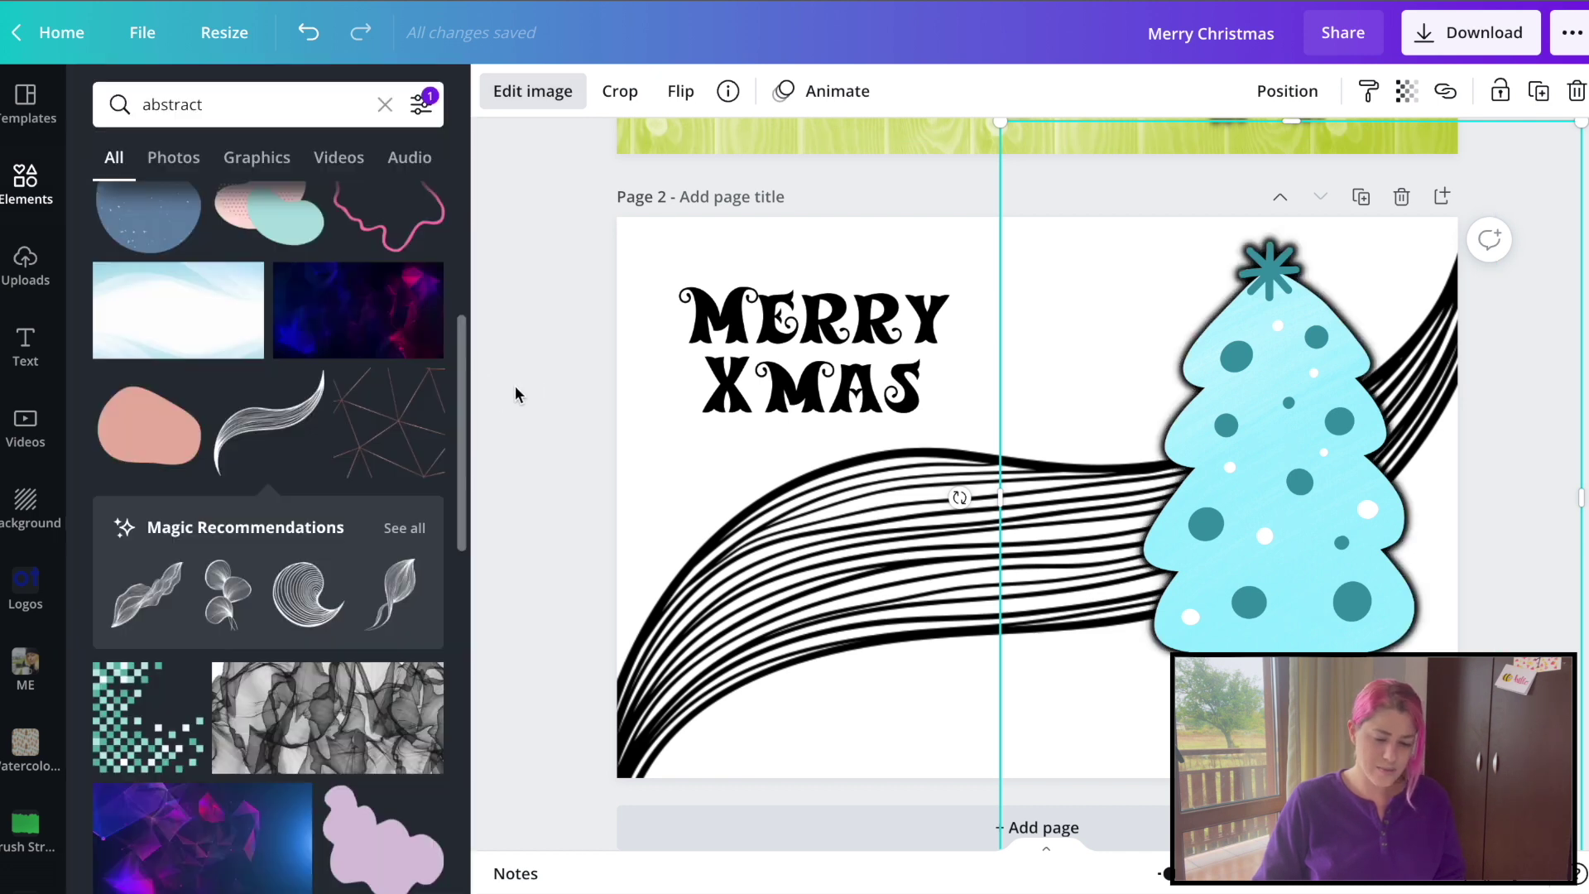
{"action": "left_click", "coordinate": [567, 612]}
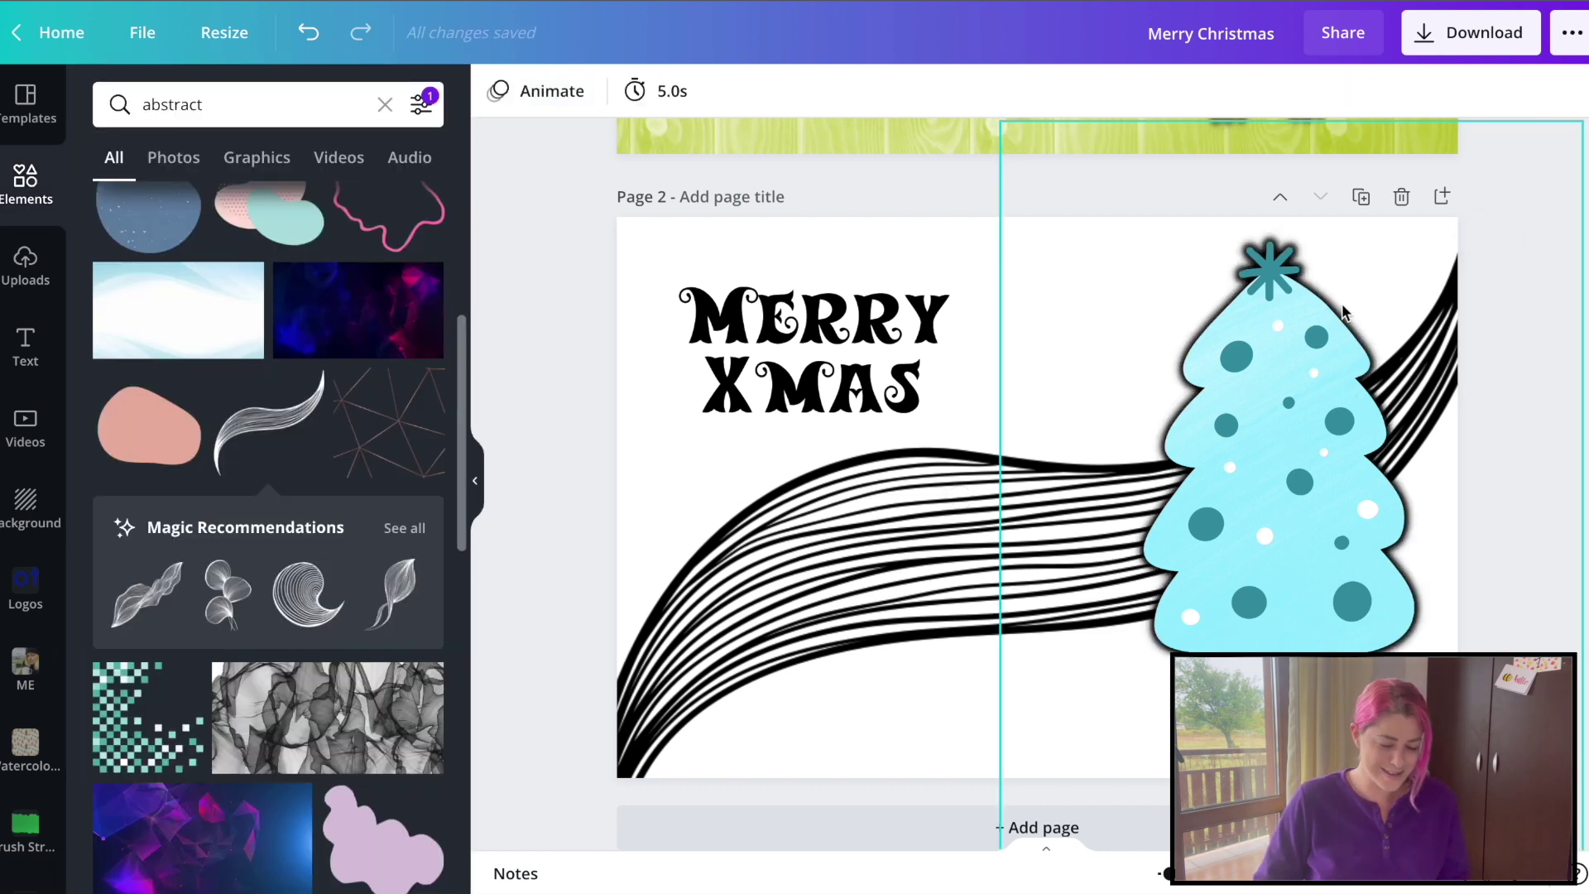
Step: Add a third page and insert the recommended swirl line graphic, enlarged to nearly the full page height
{"action": "scroll", "coordinate": [1342, 303], "scroll_direction": "down", "scroll_amount": 1}
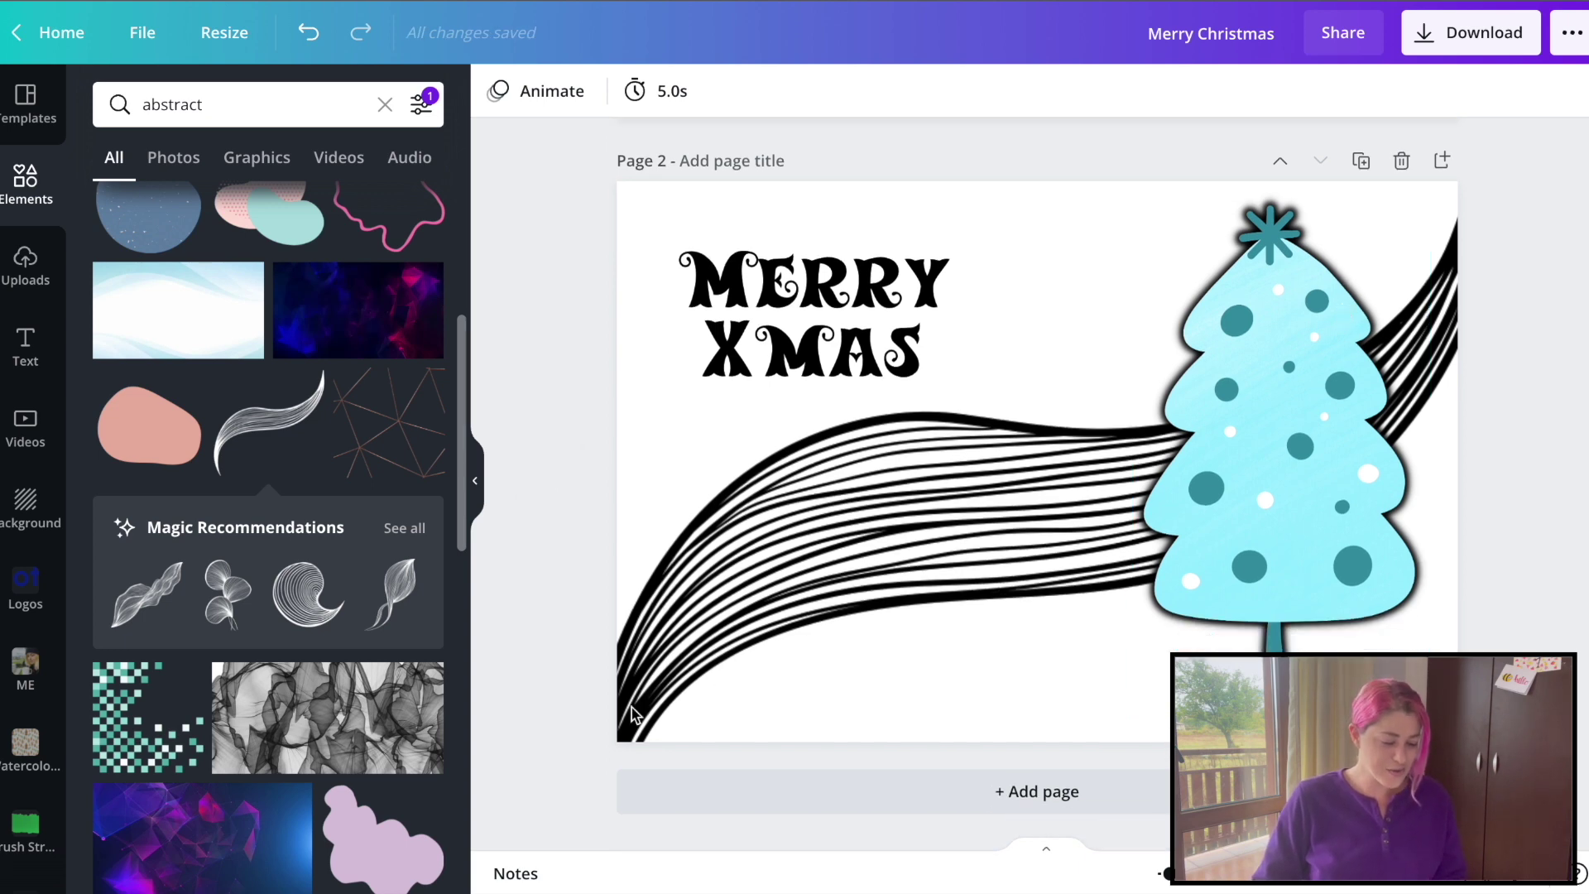
{"action": "left_click", "coordinate": [682, 815]}
{"action": "left_click", "coordinate": [308, 593]}
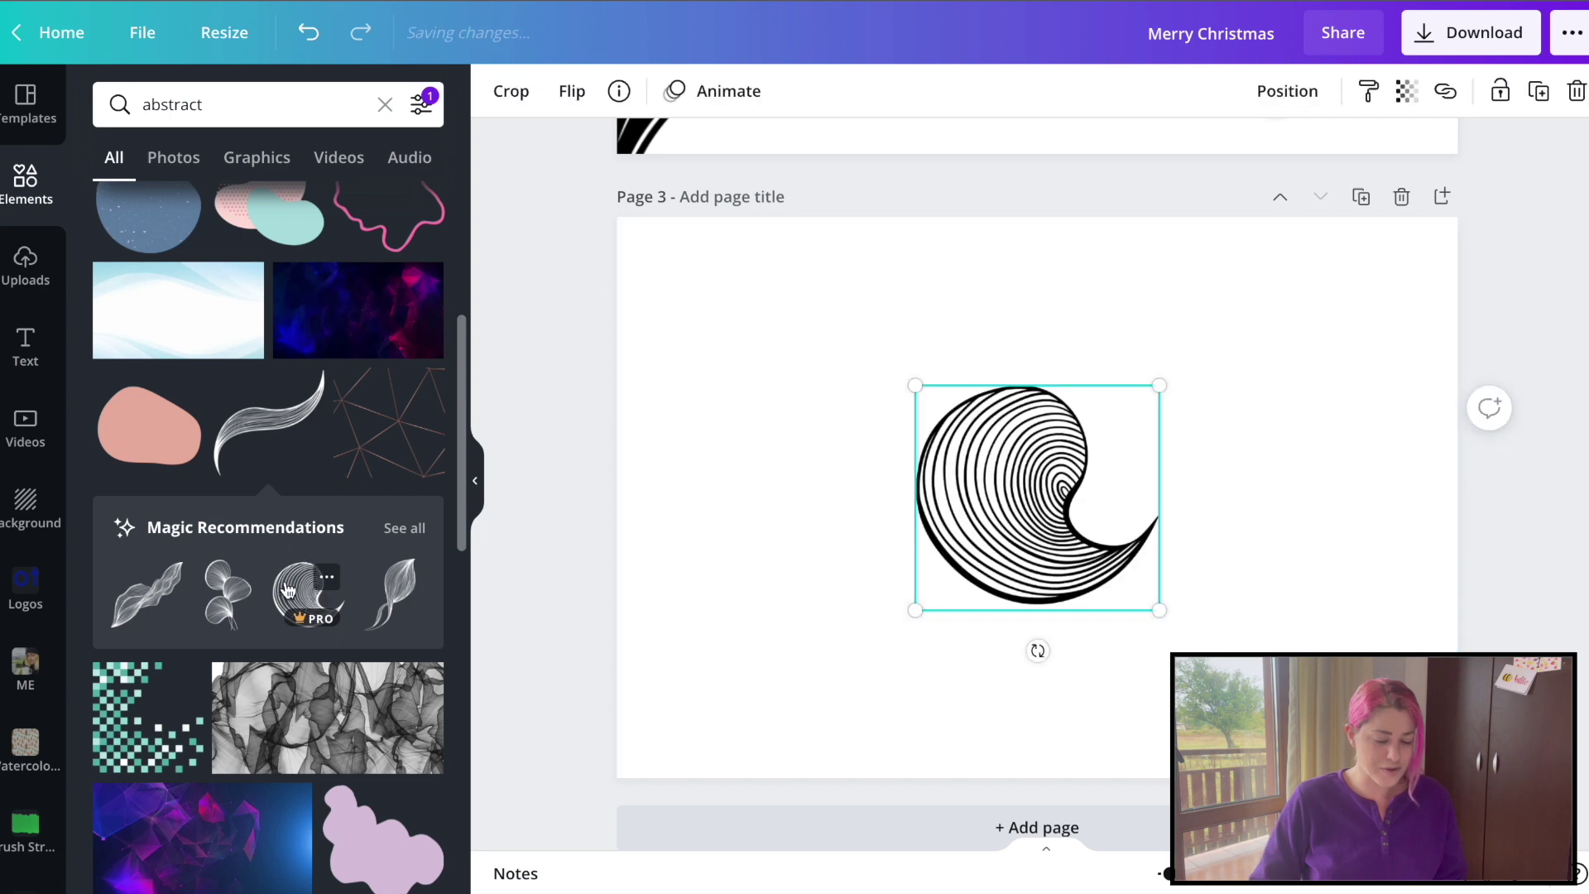
{"action": "left_click_drag", "start_coordinate": [884, 610], "coordinate": [588, 732]}
{"action": "left_click_drag", "start_coordinate": [860, 508], "coordinate": [1239, 244]}
{"action": "left_click_drag", "start_coordinate": [900, 480], "coordinate": [917, 525]}
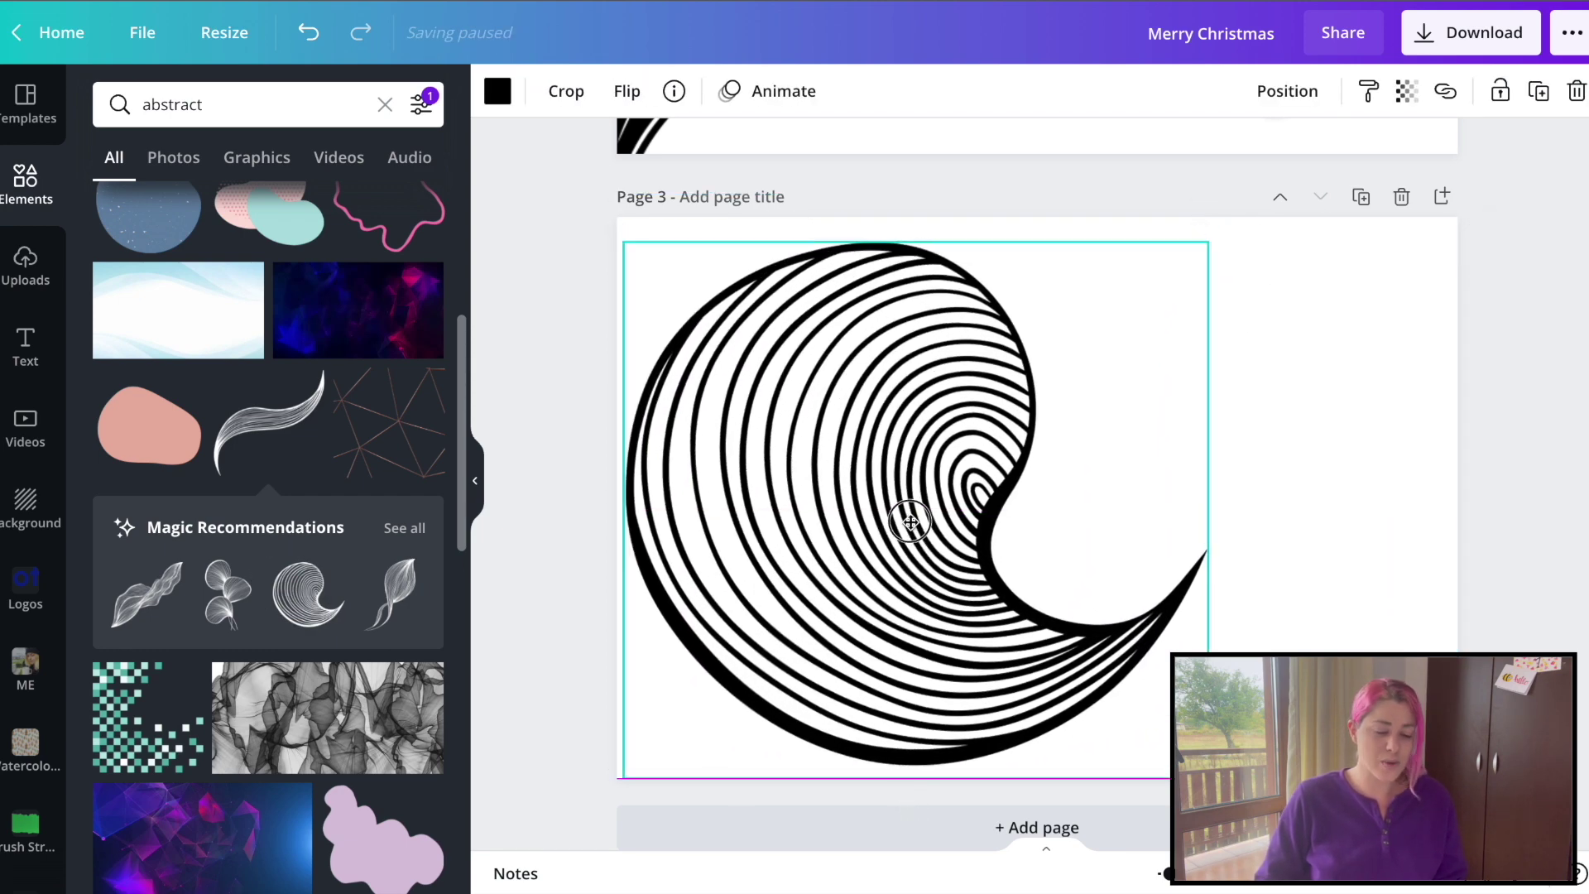
{"action": "left_click", "coordinate": [1394, 390]}
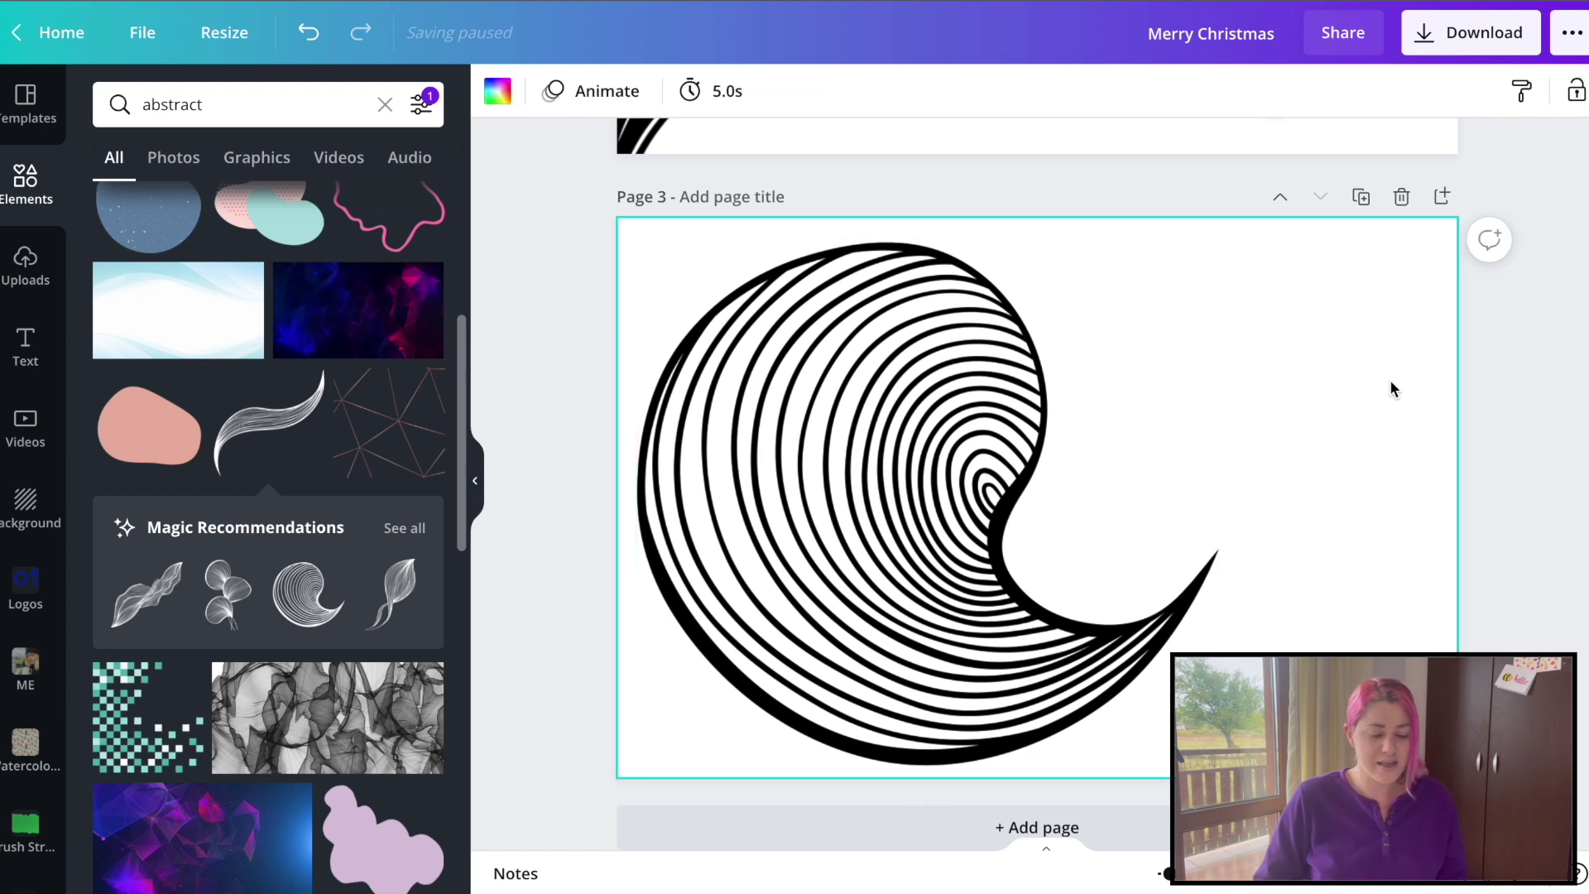
Step: Shift the swirl toward the page center and add the recommended wavy ribbon line graphic to its right
{"action": "left_click", "coordinate": [848, 372]}
{"action": "left_click_drag", "start_coordinate": [846, 369], "coordinate": [922, 371]}
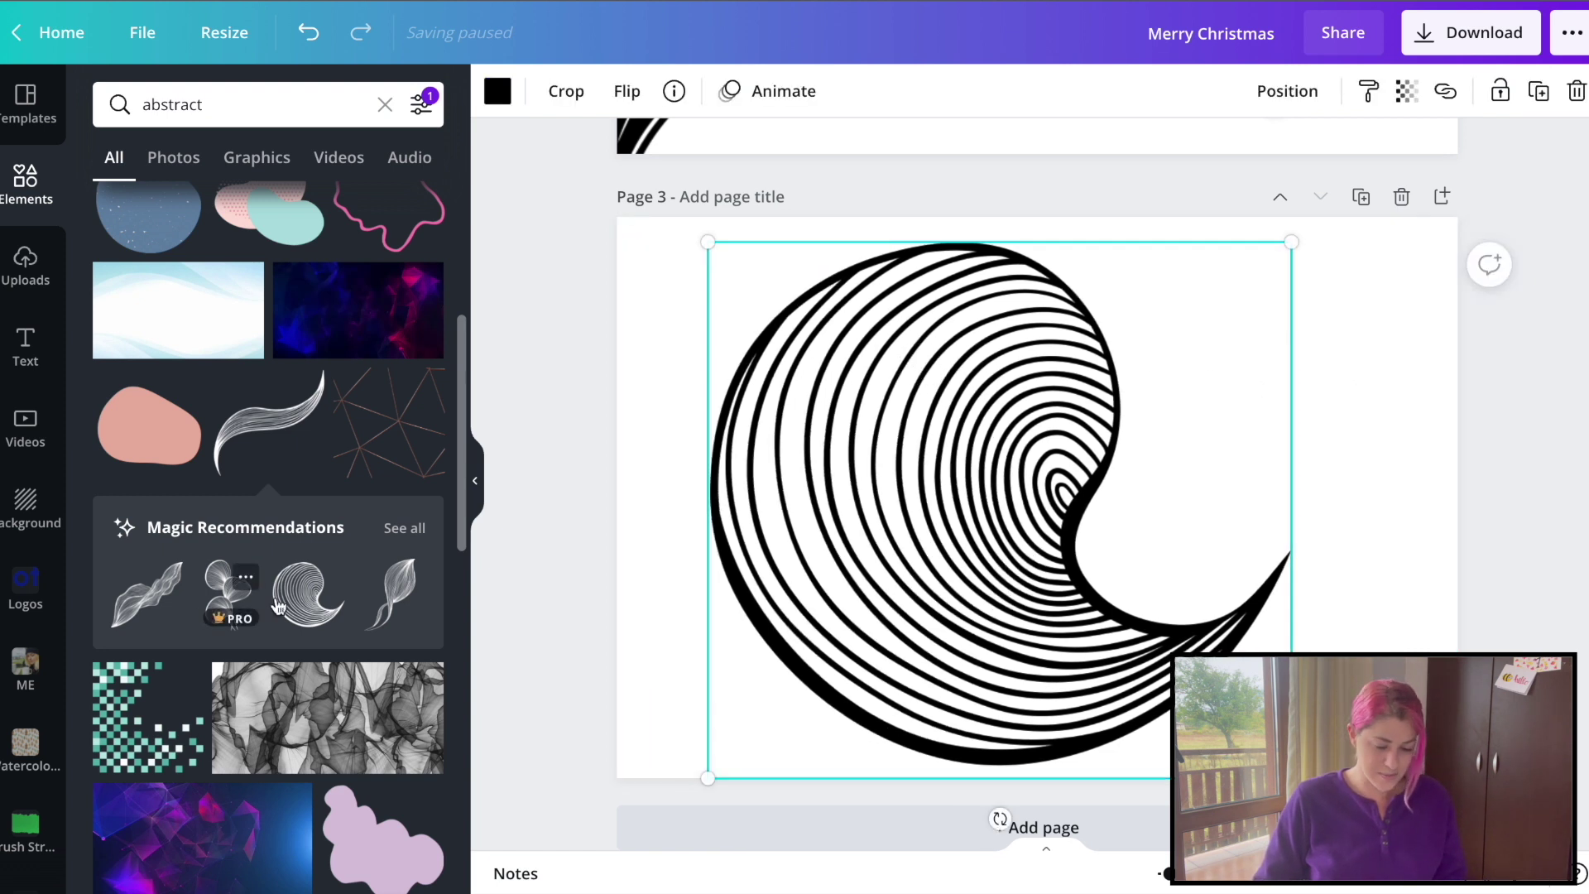
{"action": "left_click", "coordinate": [130, 598]}
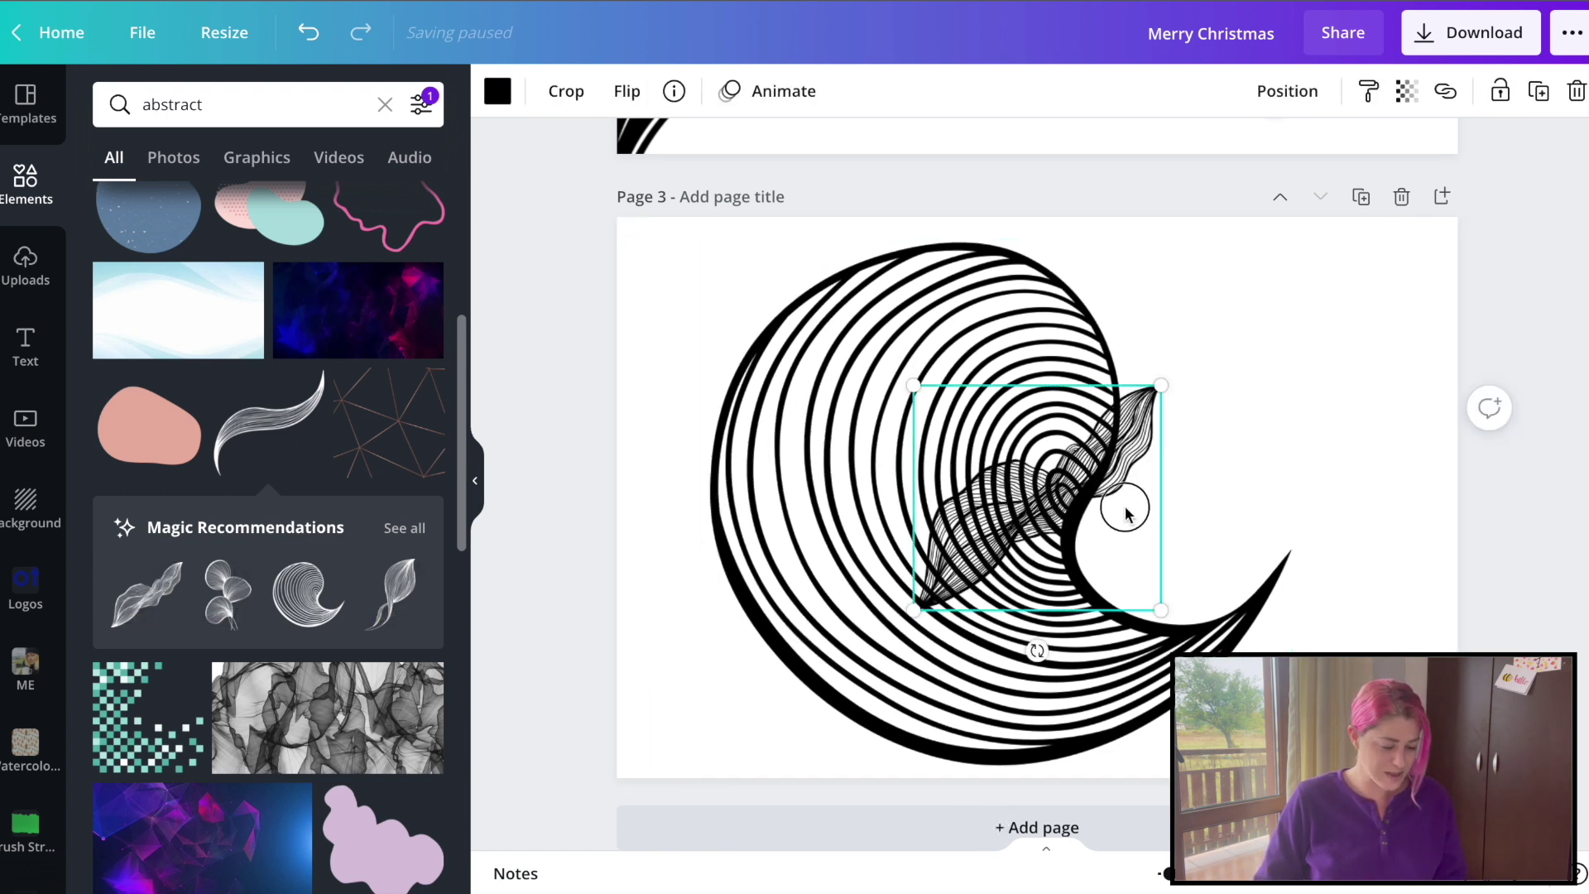
{"action": "left_click_drag", "start_coordinate": [1125, 512], "coordinate": [1379, 474]}
Step: Add a fourth page and insert the orange abstract shape with leaf branches, enlarged and centered on the page
{"action": "scroll", "coordinate": [396, 662], "scroll_direction": "down", "scroll_amount": 10}
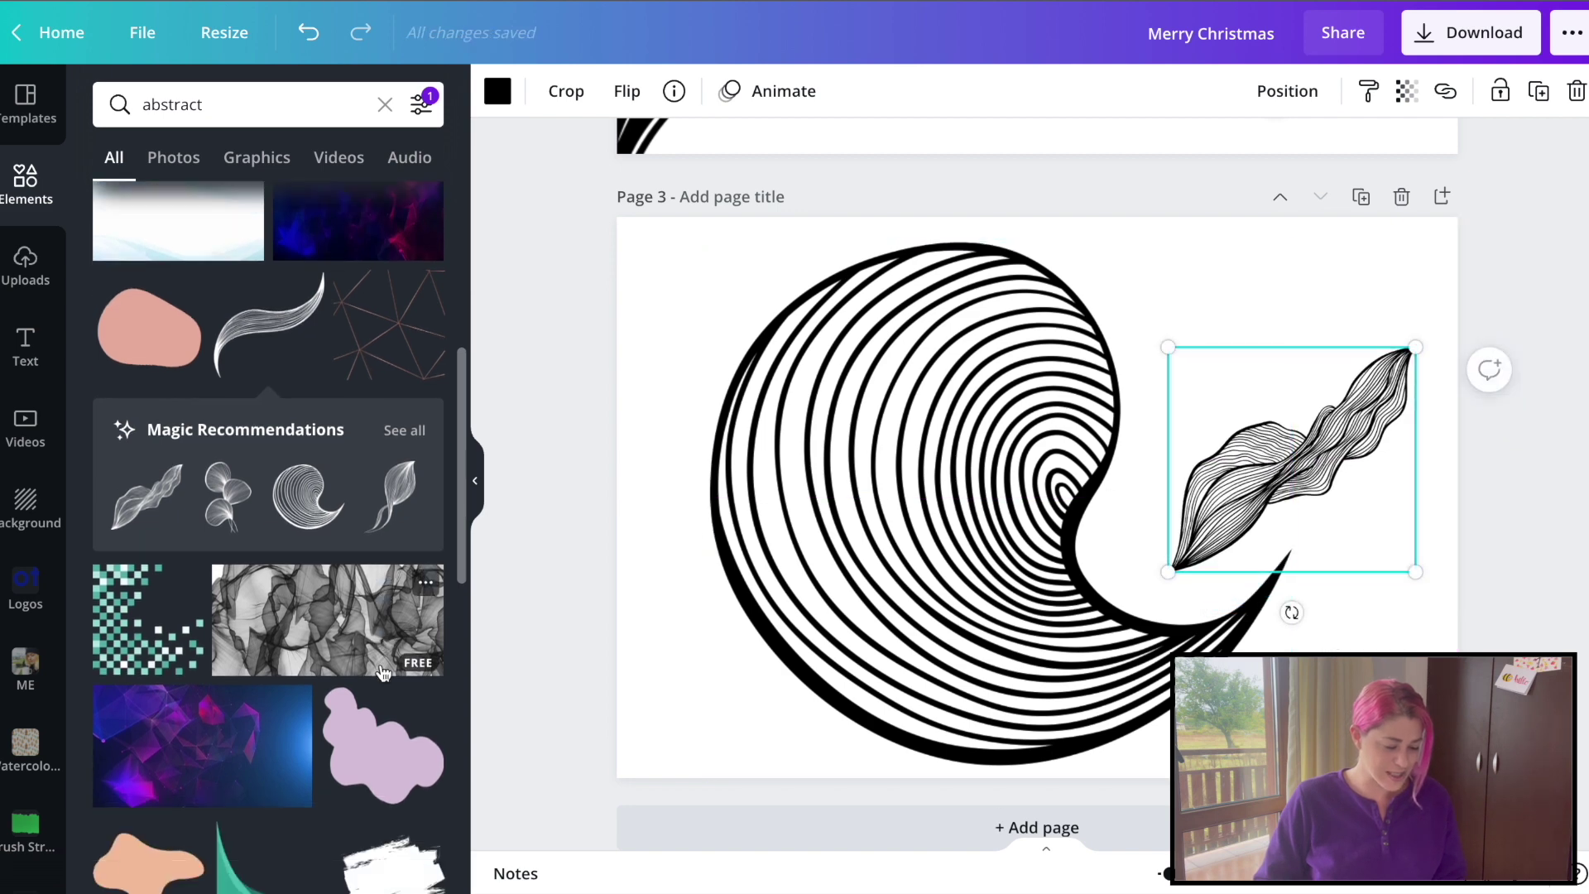
{"action": "left_click", "coordinate": [657, 830]}
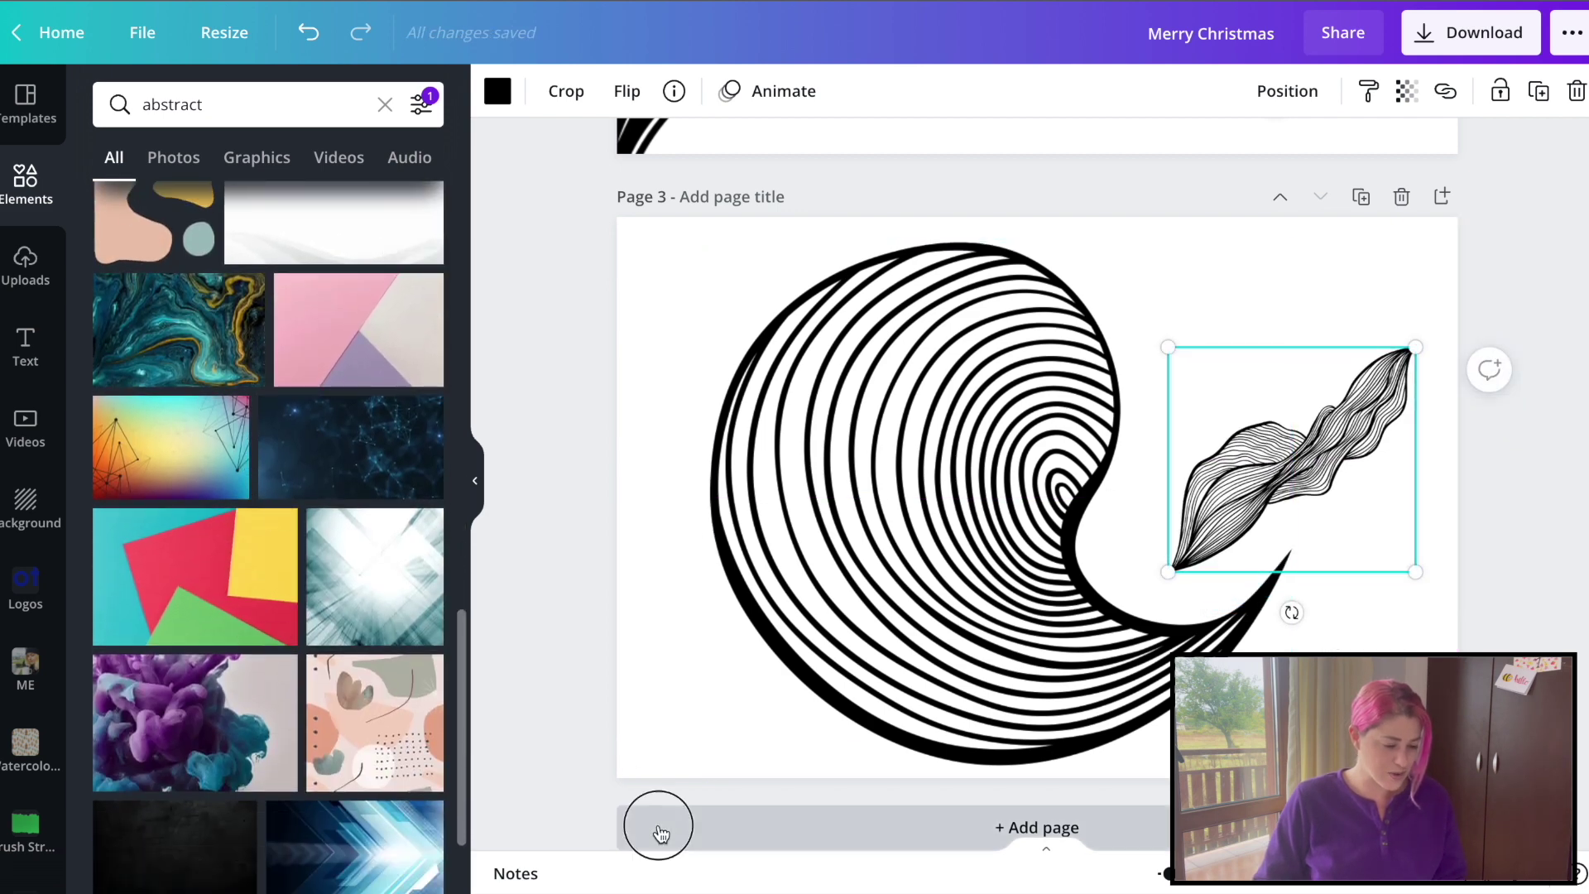
{"action": "scroll", "coordinate": [263, 522], "scroll_direction": "down", "scroll_amount": 5}
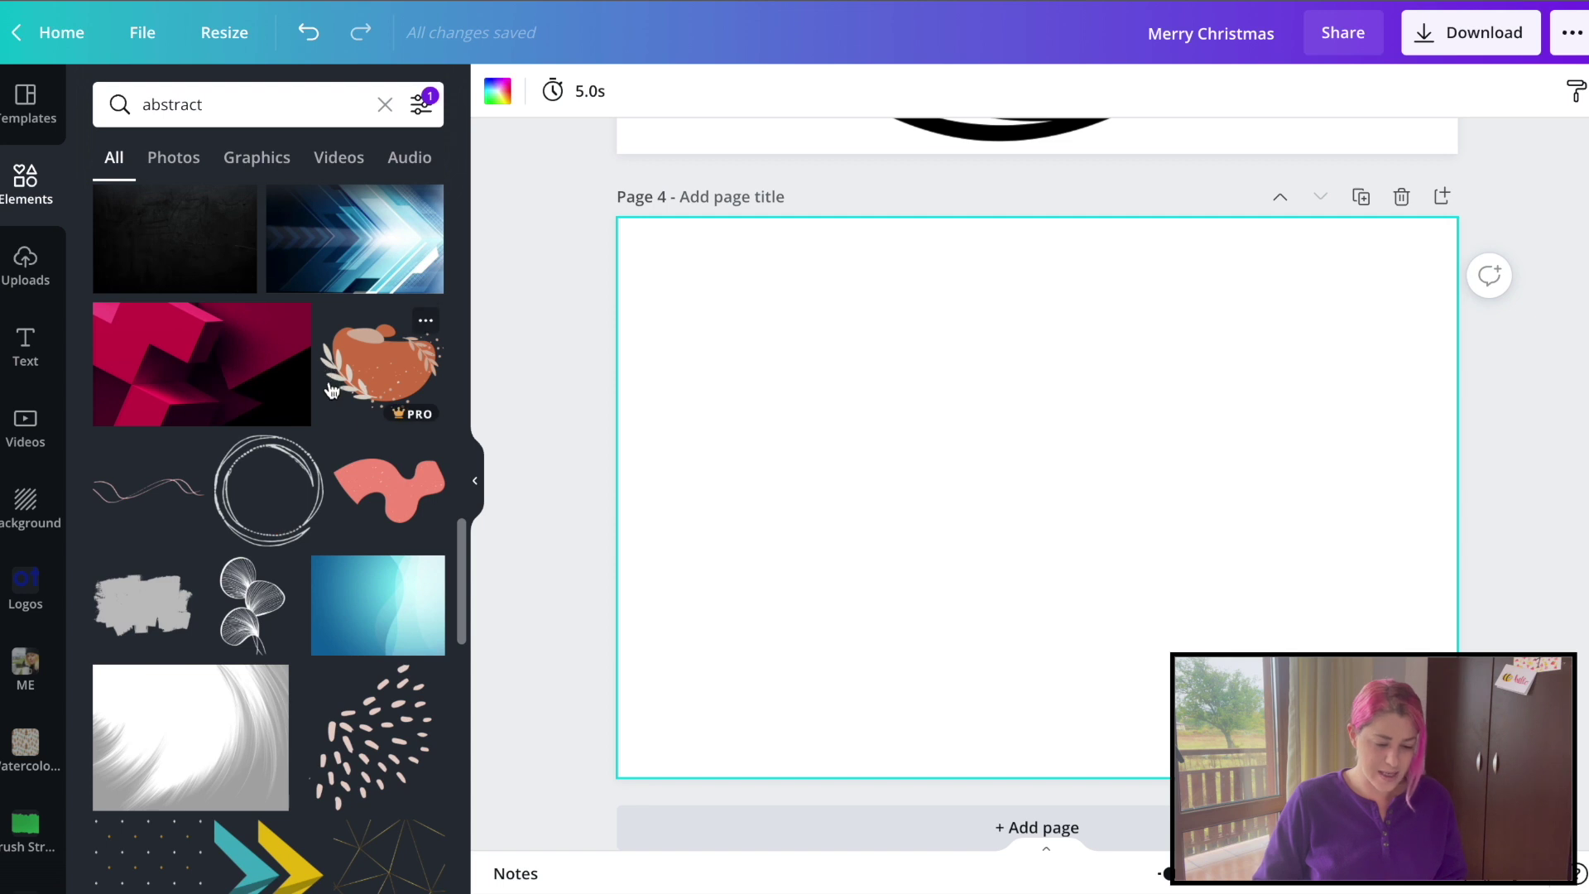
{"action": "left_click", "coordinate": [385, 386]}
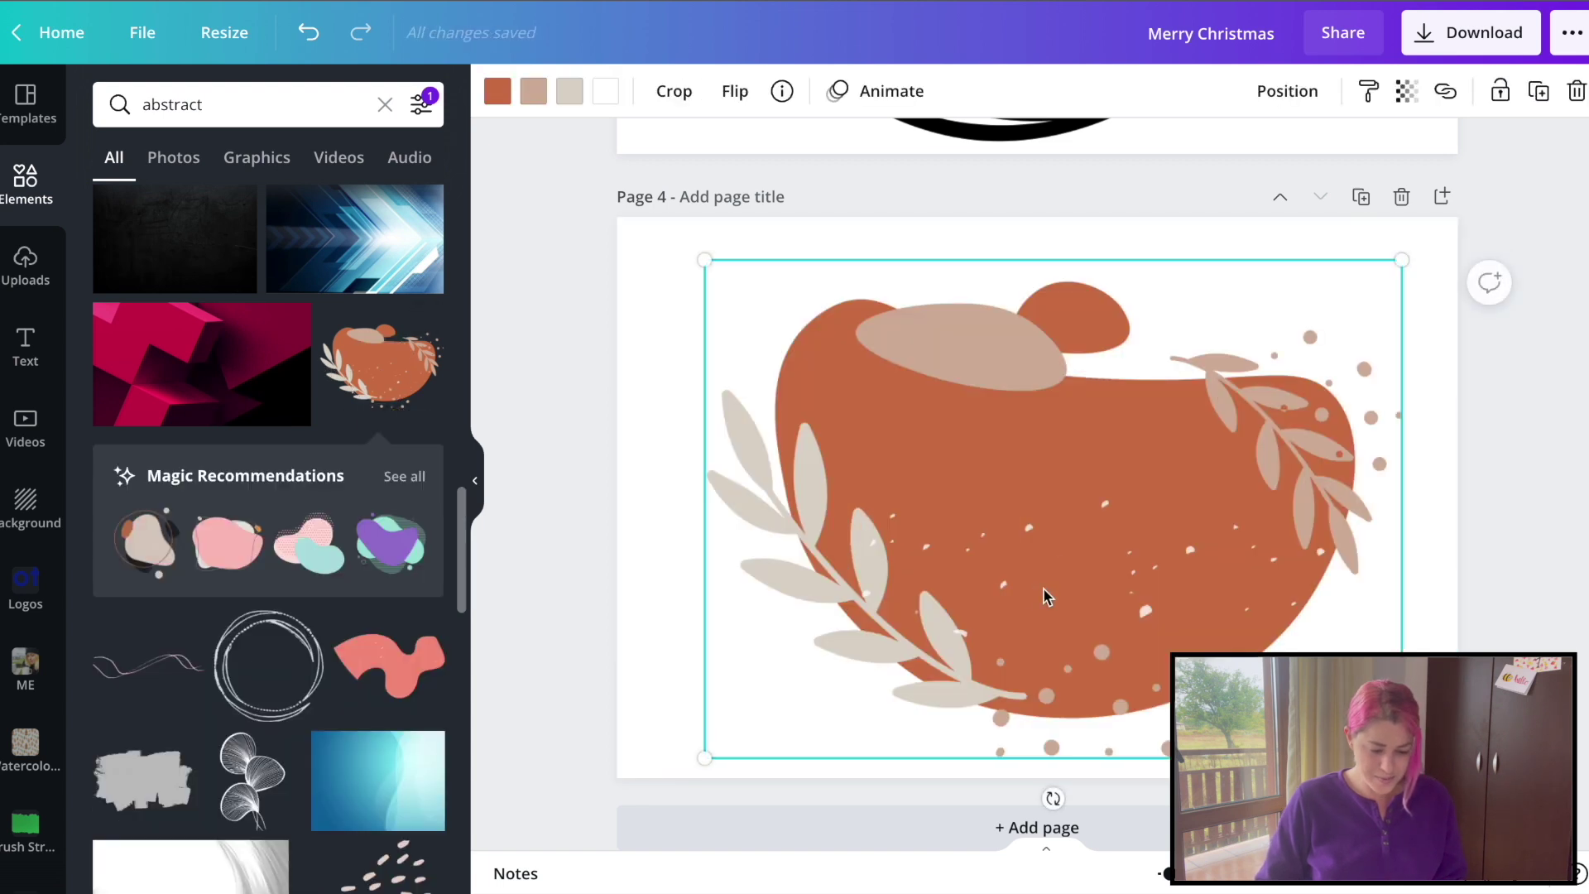
{"action": "mouse_move", "coordinate": [1080, 607]}
{"action": "left_mouse_down"}
{"action": "mouse_move", "coordinate": [1046, 578]}
{"action": "mouse_move", "coordinate": [1057, 585]}
{"action": "left_mouse_up"}
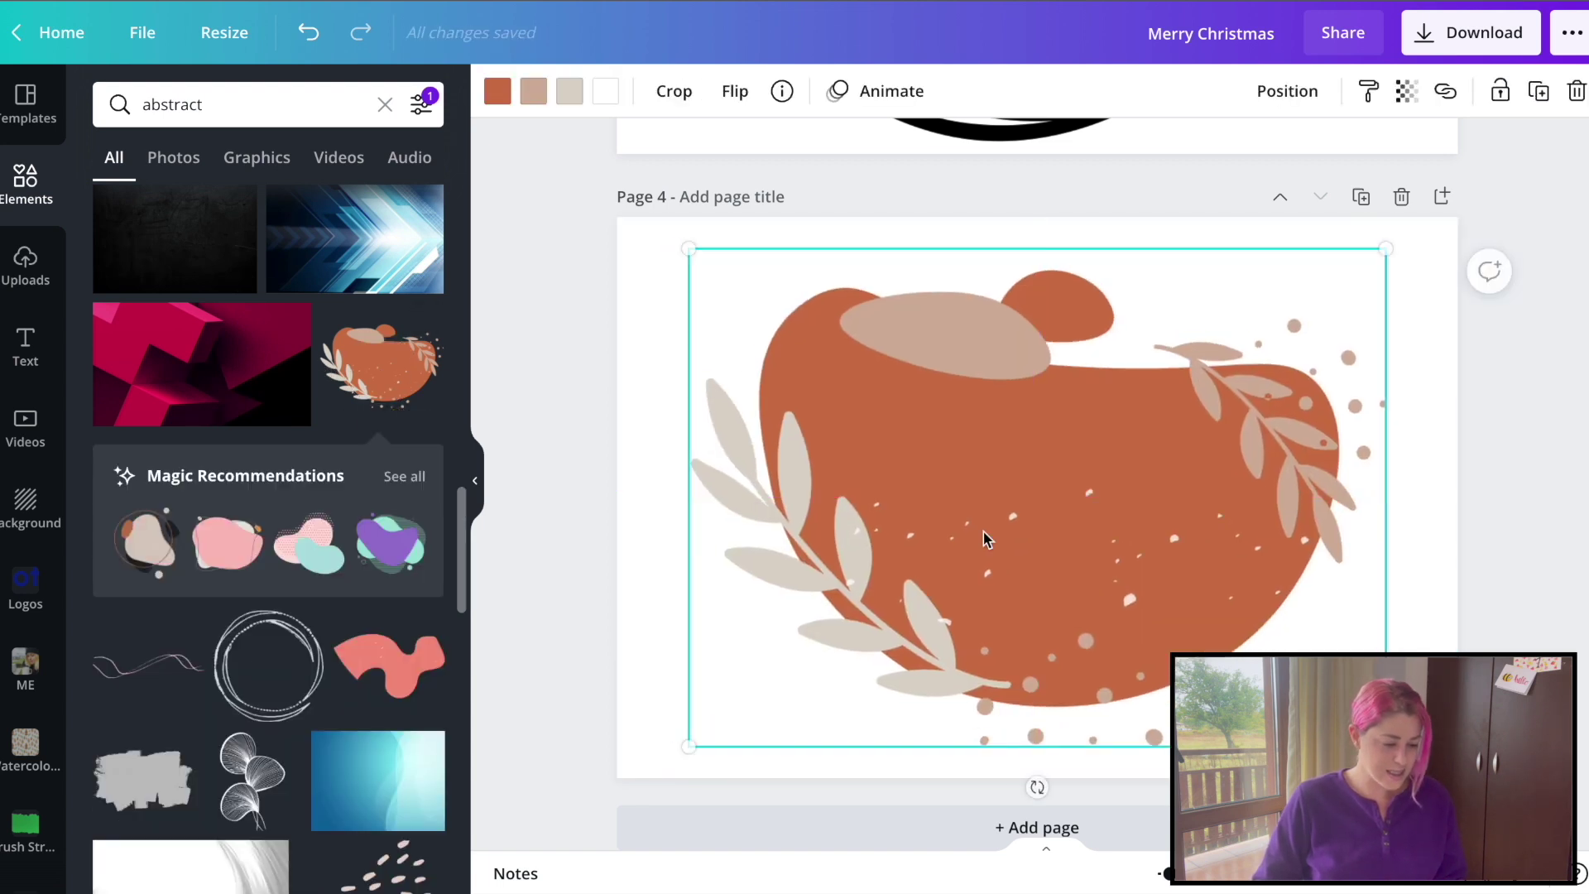
Step: Recolor the abstract shape's orange blob light green and its left leaf branch dark olive green
{"action": "left_click", "coordinate": [513, 88]}
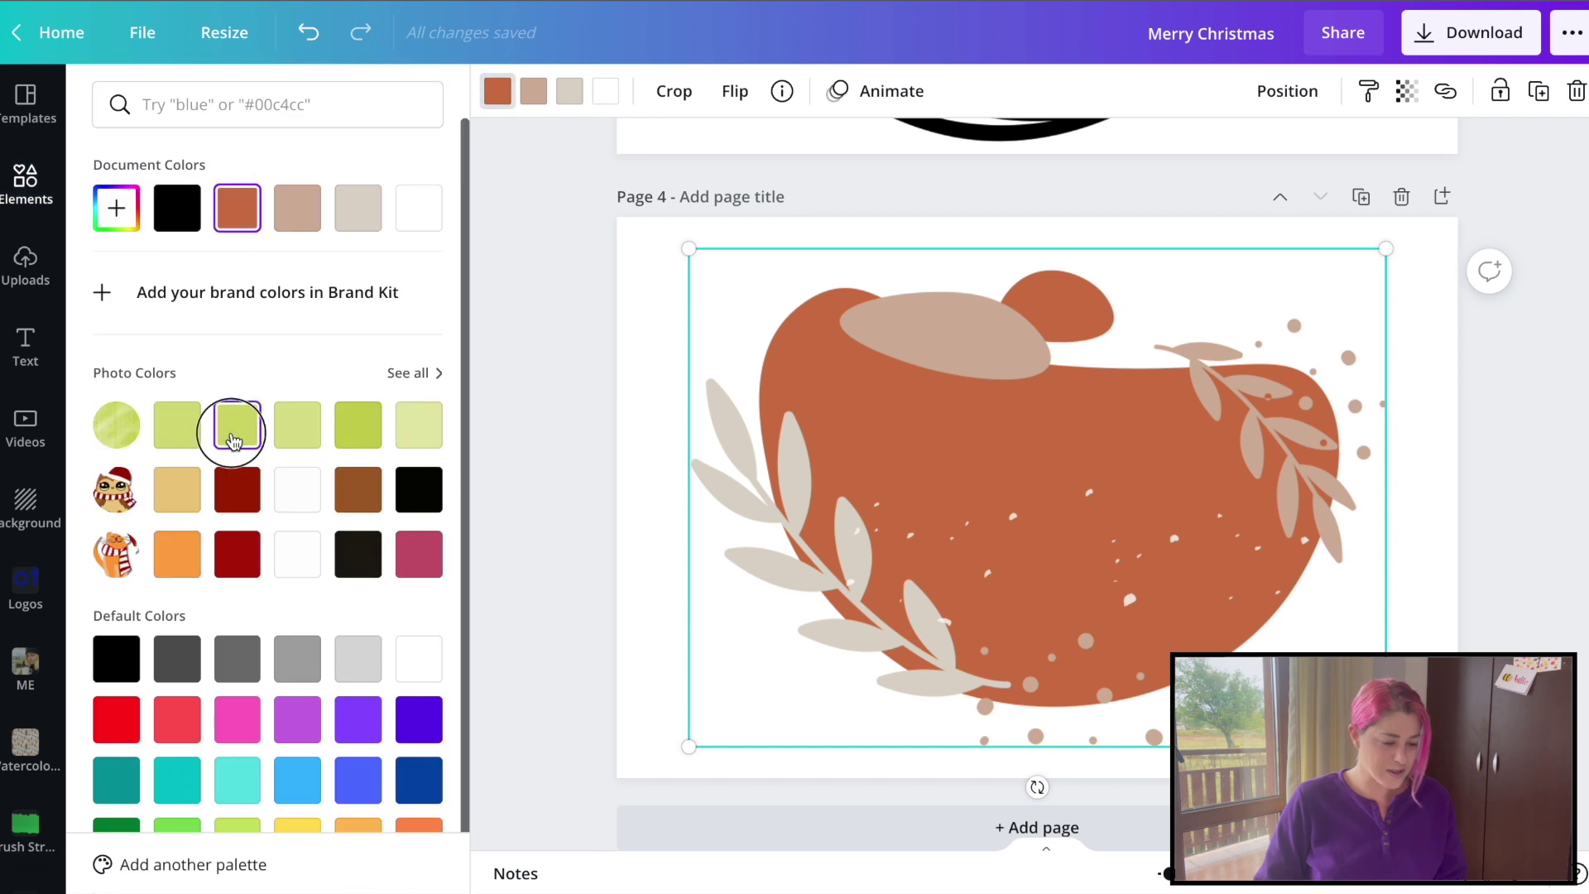
{"action": "left_click", "coordinate": [234, 439]}
{"action": "left_click", "coordinate": [569, 91]}
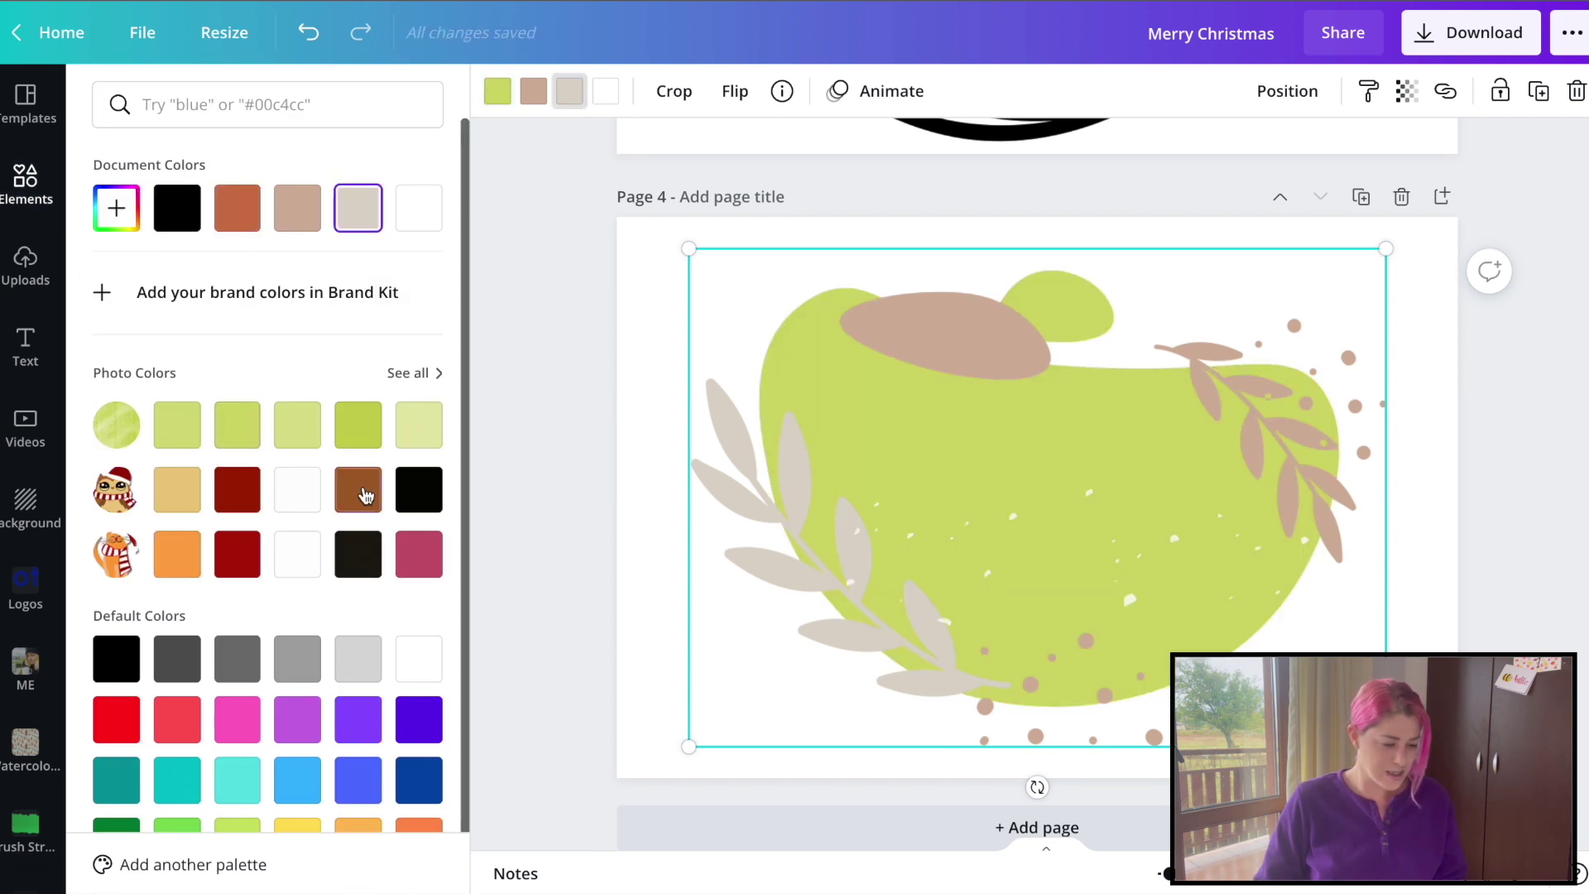
{"action": "left_click", "coordinate": [358, 424]}
{"action": "left_click", "coordinate": [116, 208]}
{"action": "left_click_drag", "start_coordinate": [335, 296], "coordinate": [374, 312]}
Step: Recolor the shape's remaining tan parts and white specks with the same dark olive green
{"action": "left_click", "coordinate": [534, 94]}
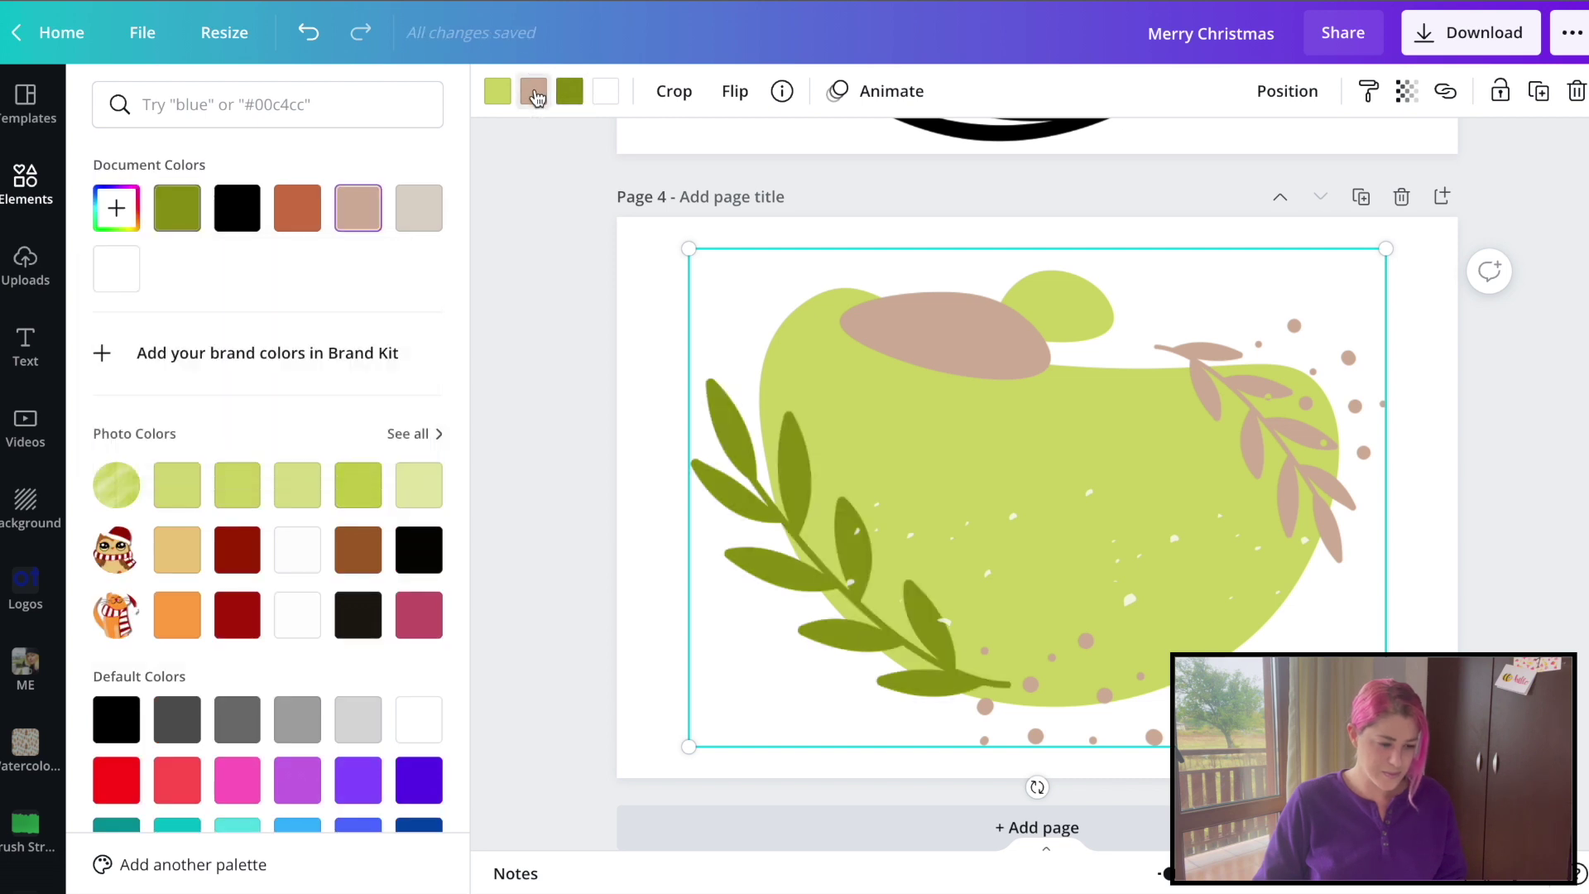
{"action": "left_click", "coordinate": [177, 207]}
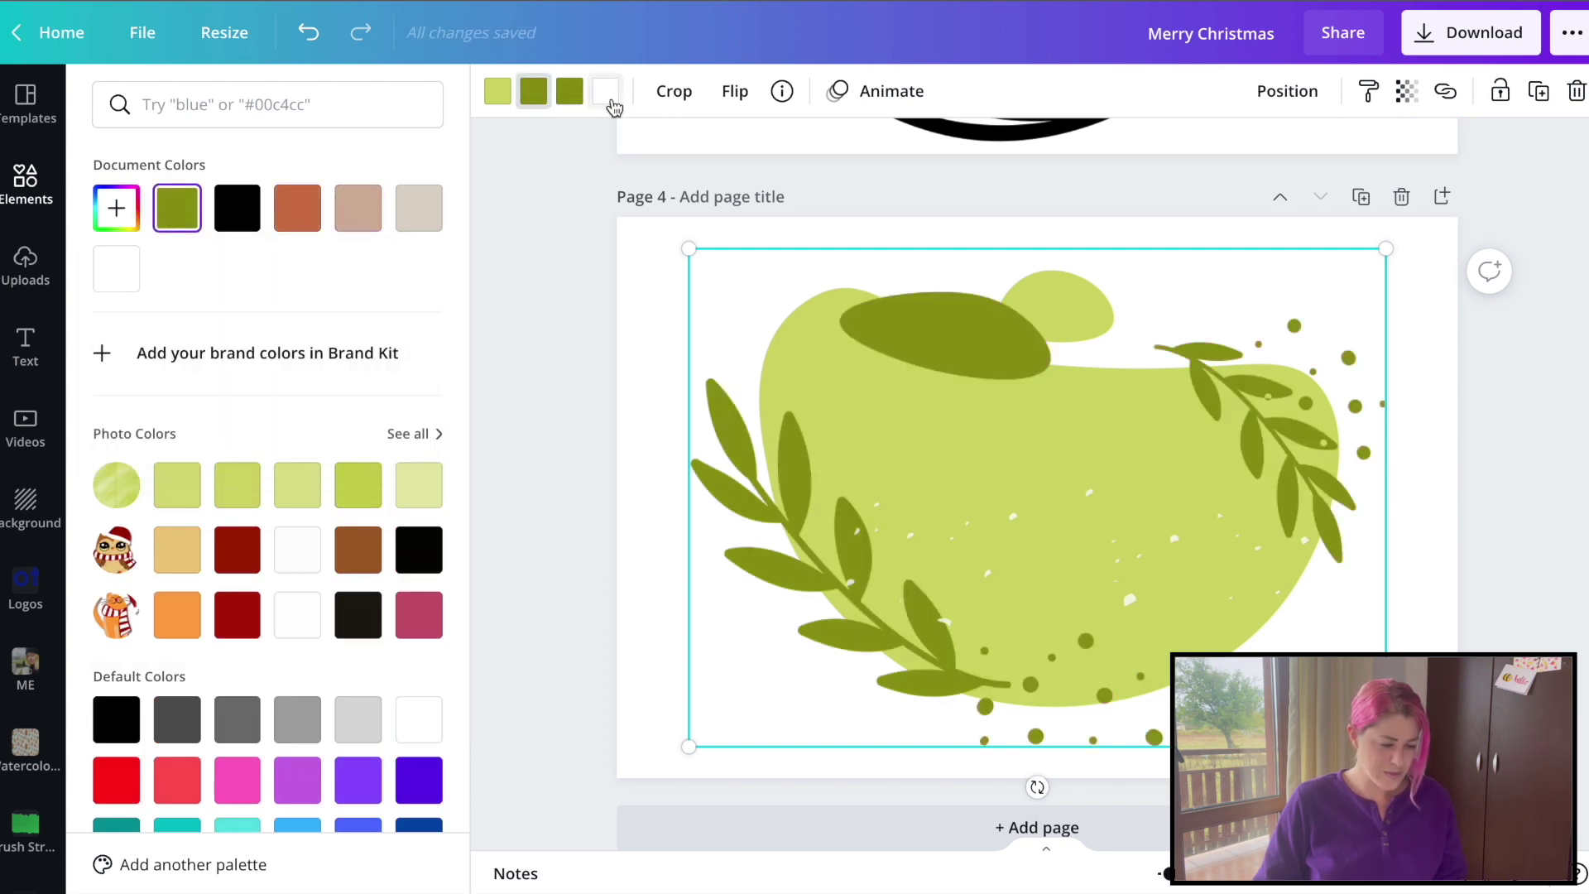
{"action": "left_click", "coordinate": [196, 225]}
{"action": "left_click", "coordinate": [551, 494]}
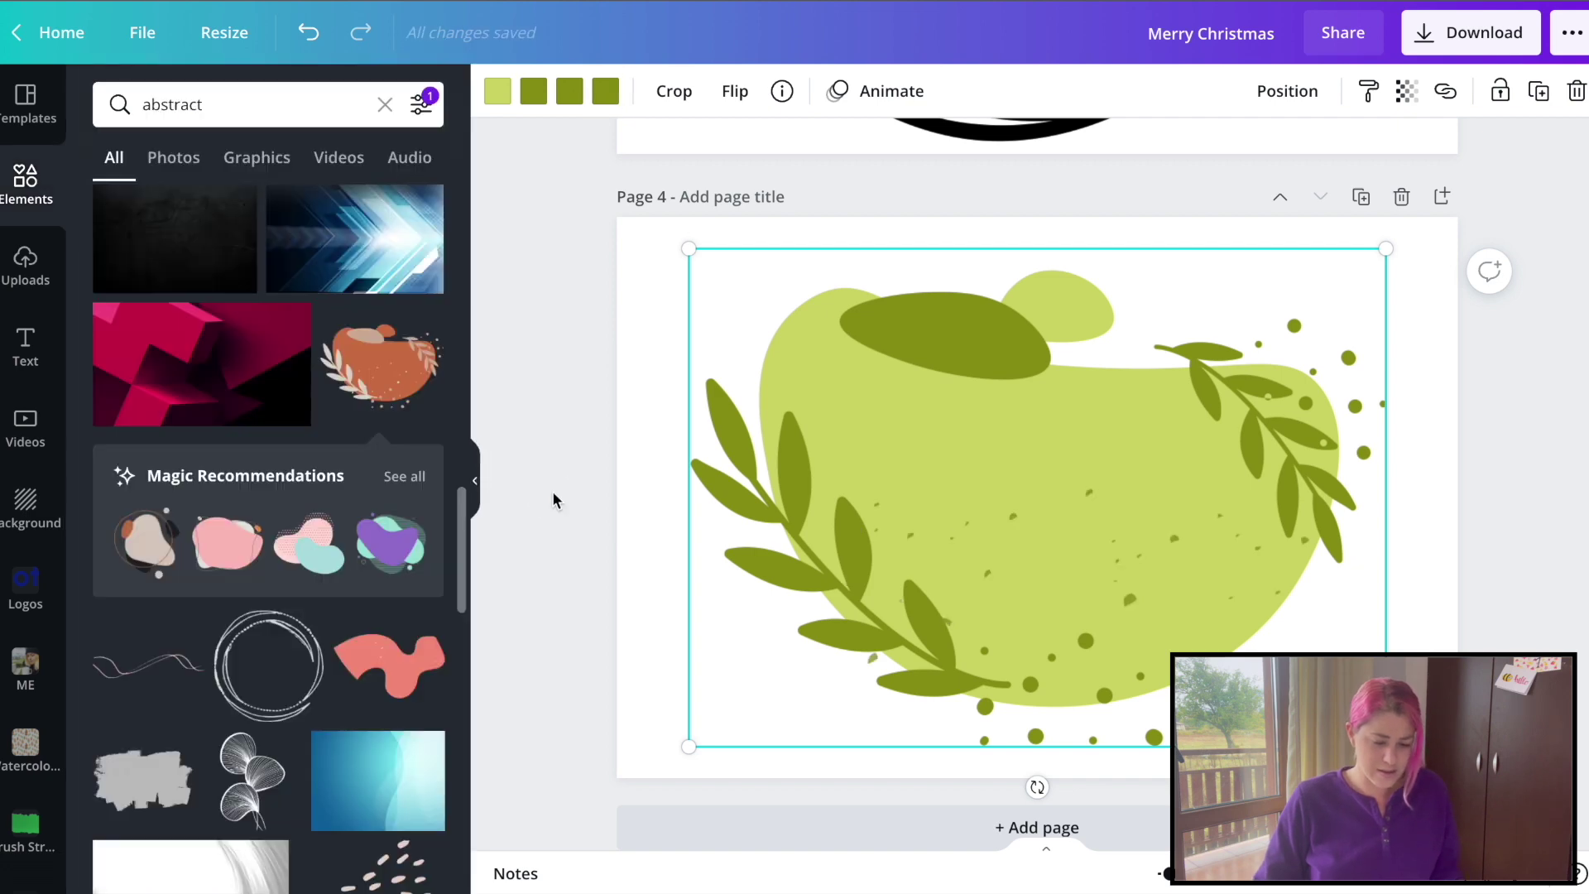
Step: Add the uploaded Santa-hat owl to page 4 and enlarge it over the lower-right part of the green shape
{"action": "scroll", "coordinate": [553, 499], "scroll_direction": "up", "scroll_amount": 20}
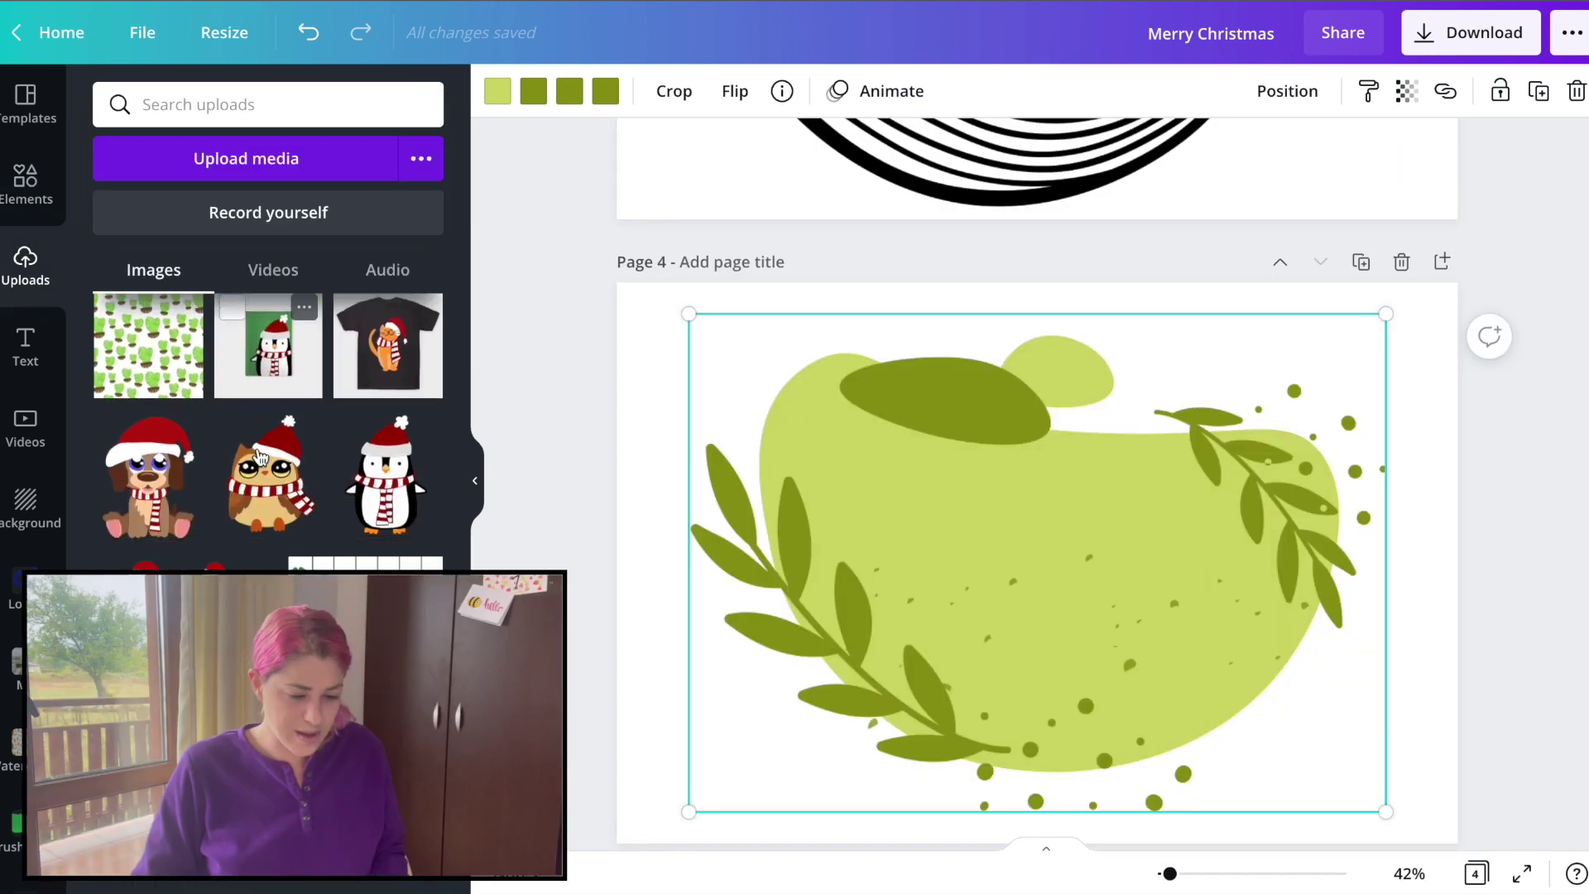
{"action": "scroll", "coordinate": [259, 456], "scroll_direction": "down", "scroll_amount": 1}
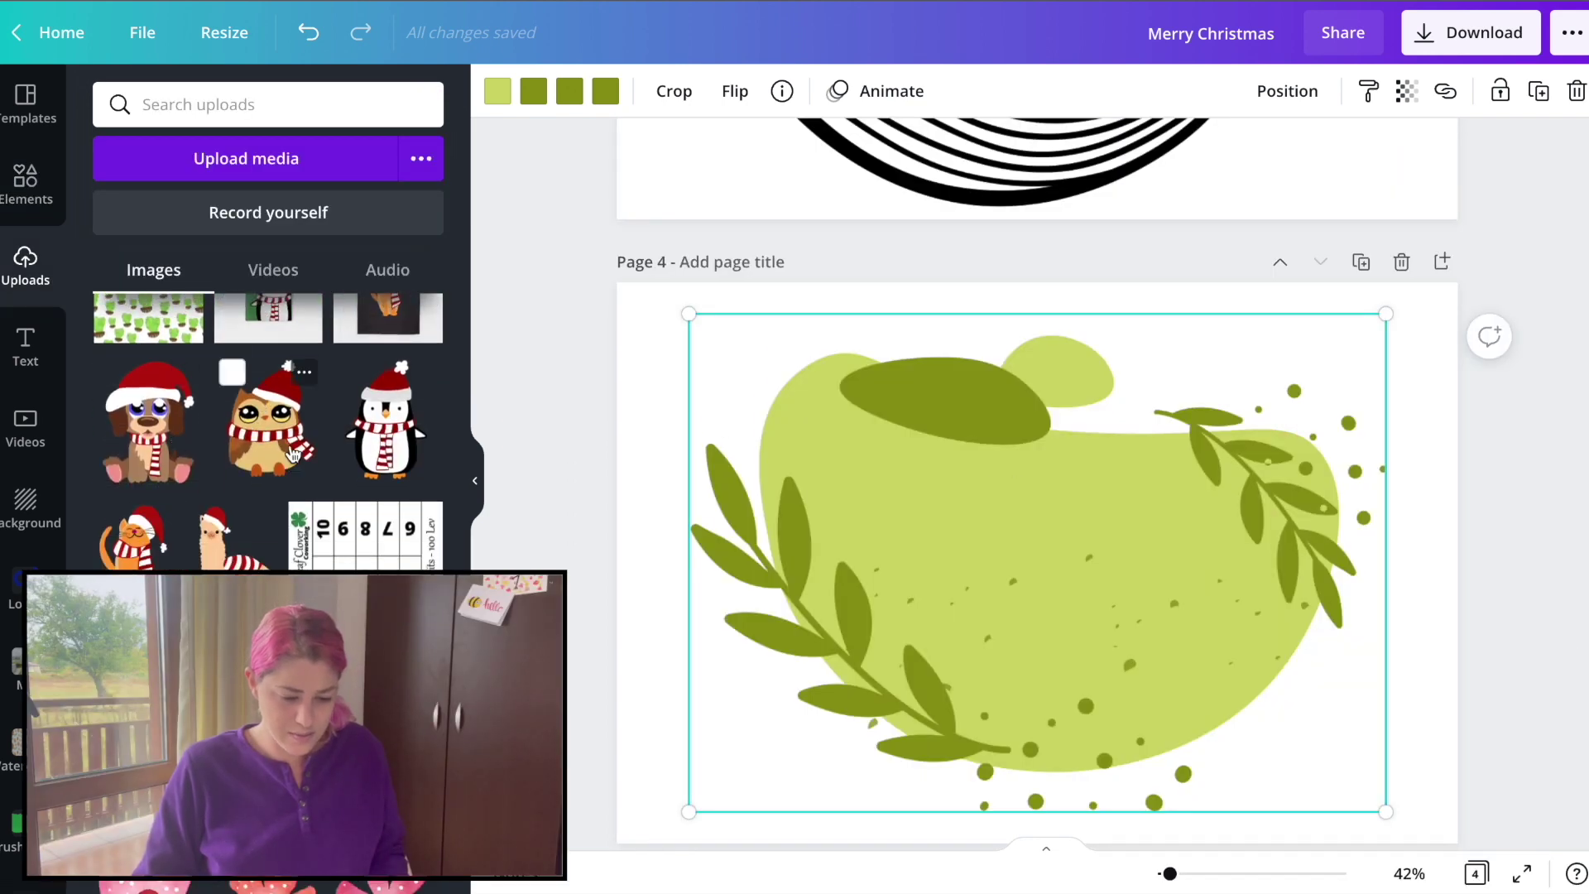
{"action": "left_click", "coordinate": [292, 454]}
{"action": "left_click_drag", "start_coordinate": [868, 353], "coordinate": [943, 444]}
{"action": "left_click_drag", "start_coordinate": [1189, 678], "coordinate": [1269, 702]}
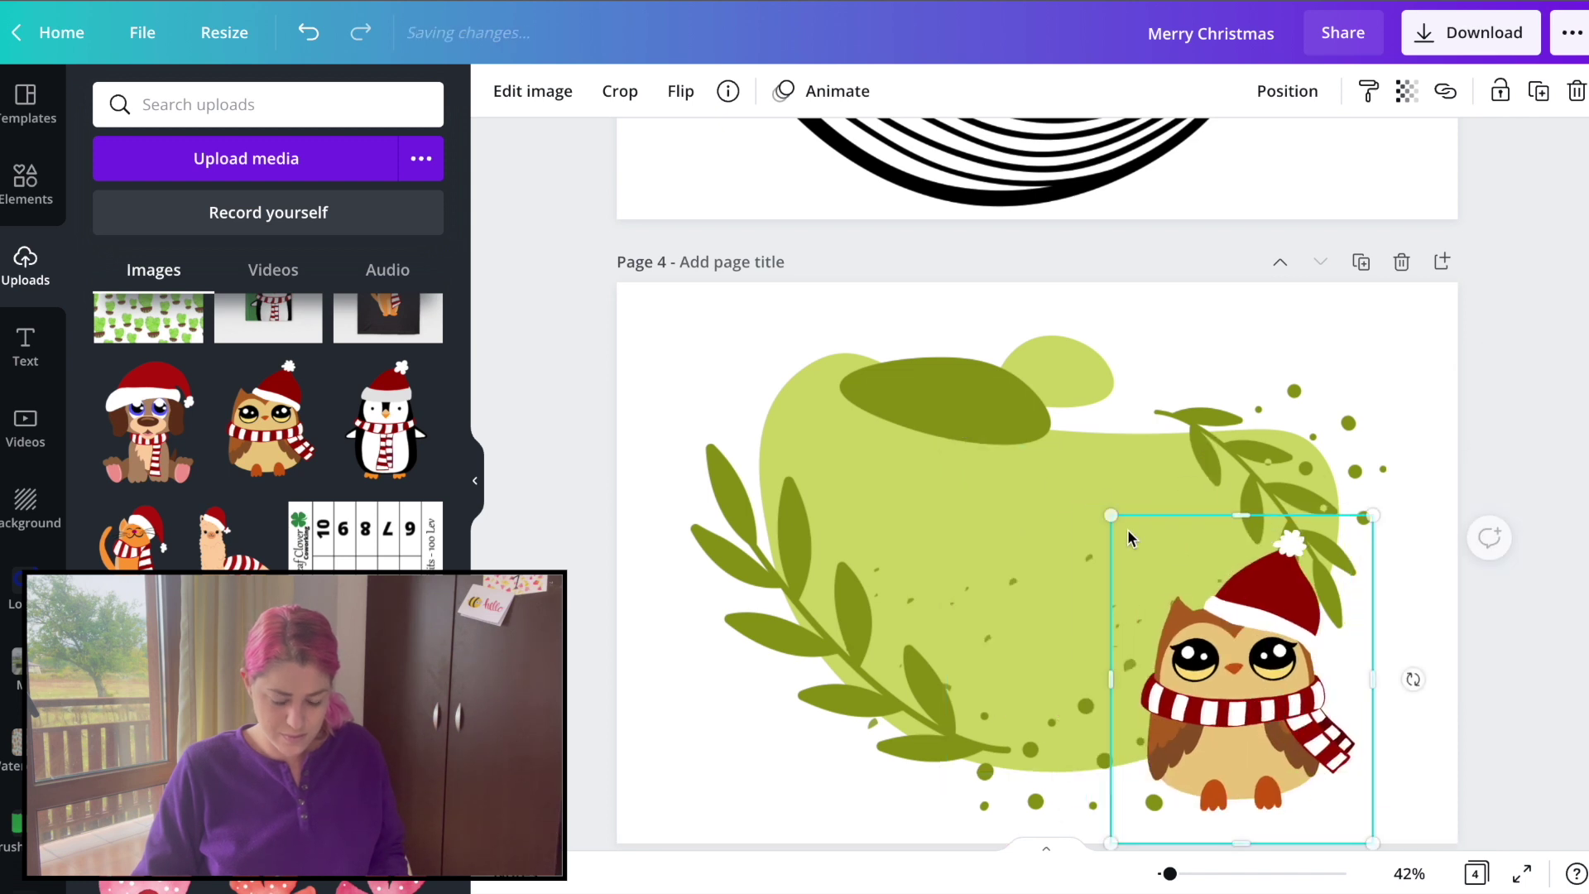
{"action": "left_click_drag", "start_coordinate": [1111, 516], "coordinate": [1021, 456]}
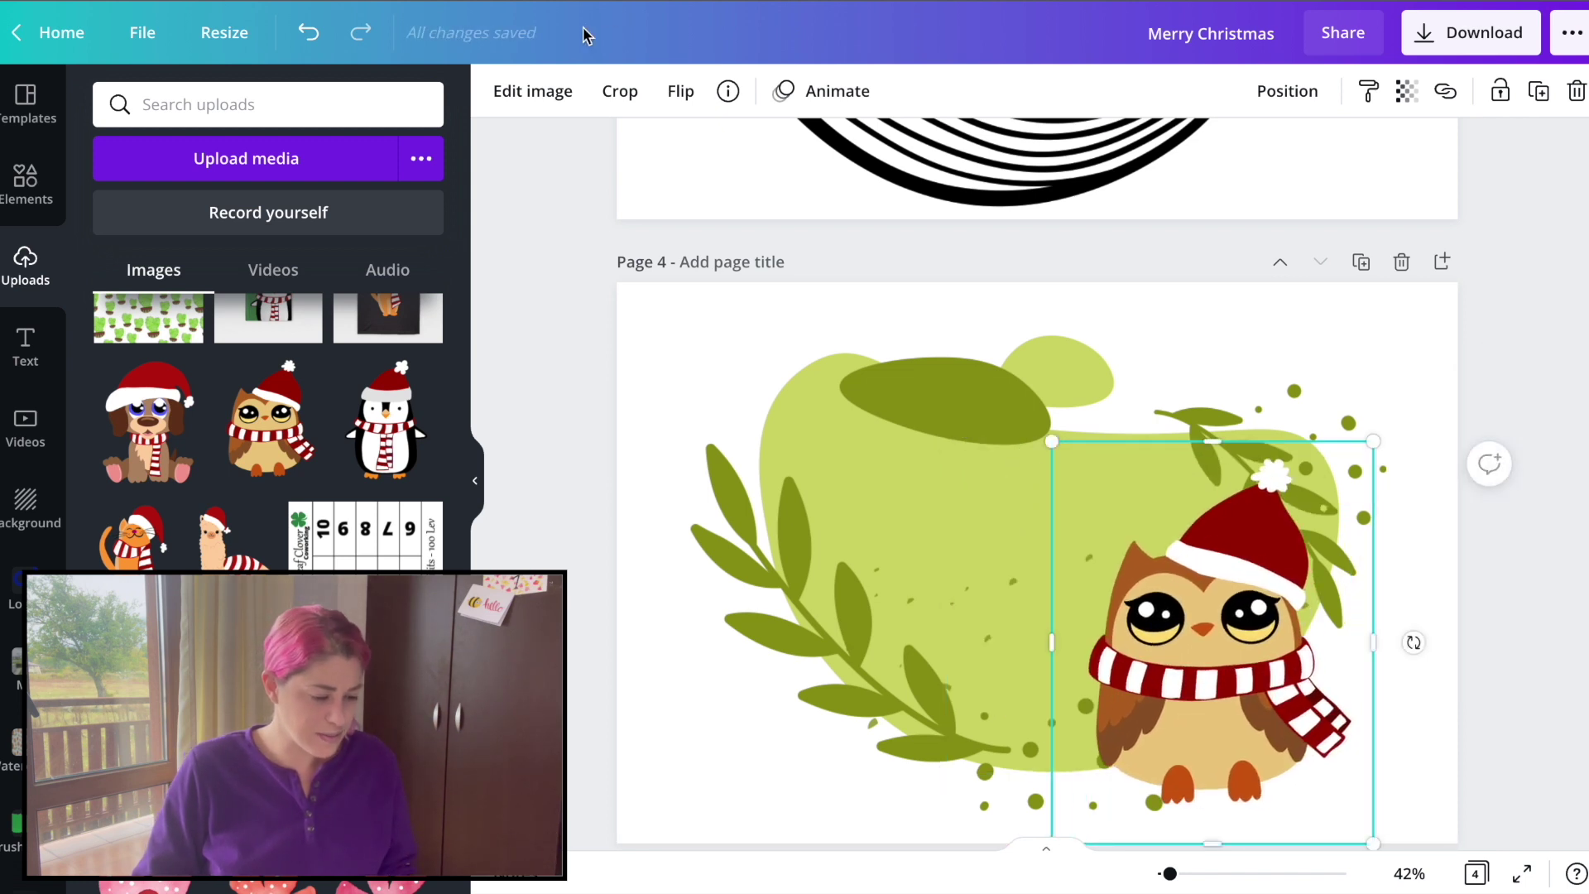
Step: Apply a Drop shadow to the owl image
{"action": "left_click", "coordinate": [532, 91]}
{"action": "left_click", "coordinate": [183, 364]}
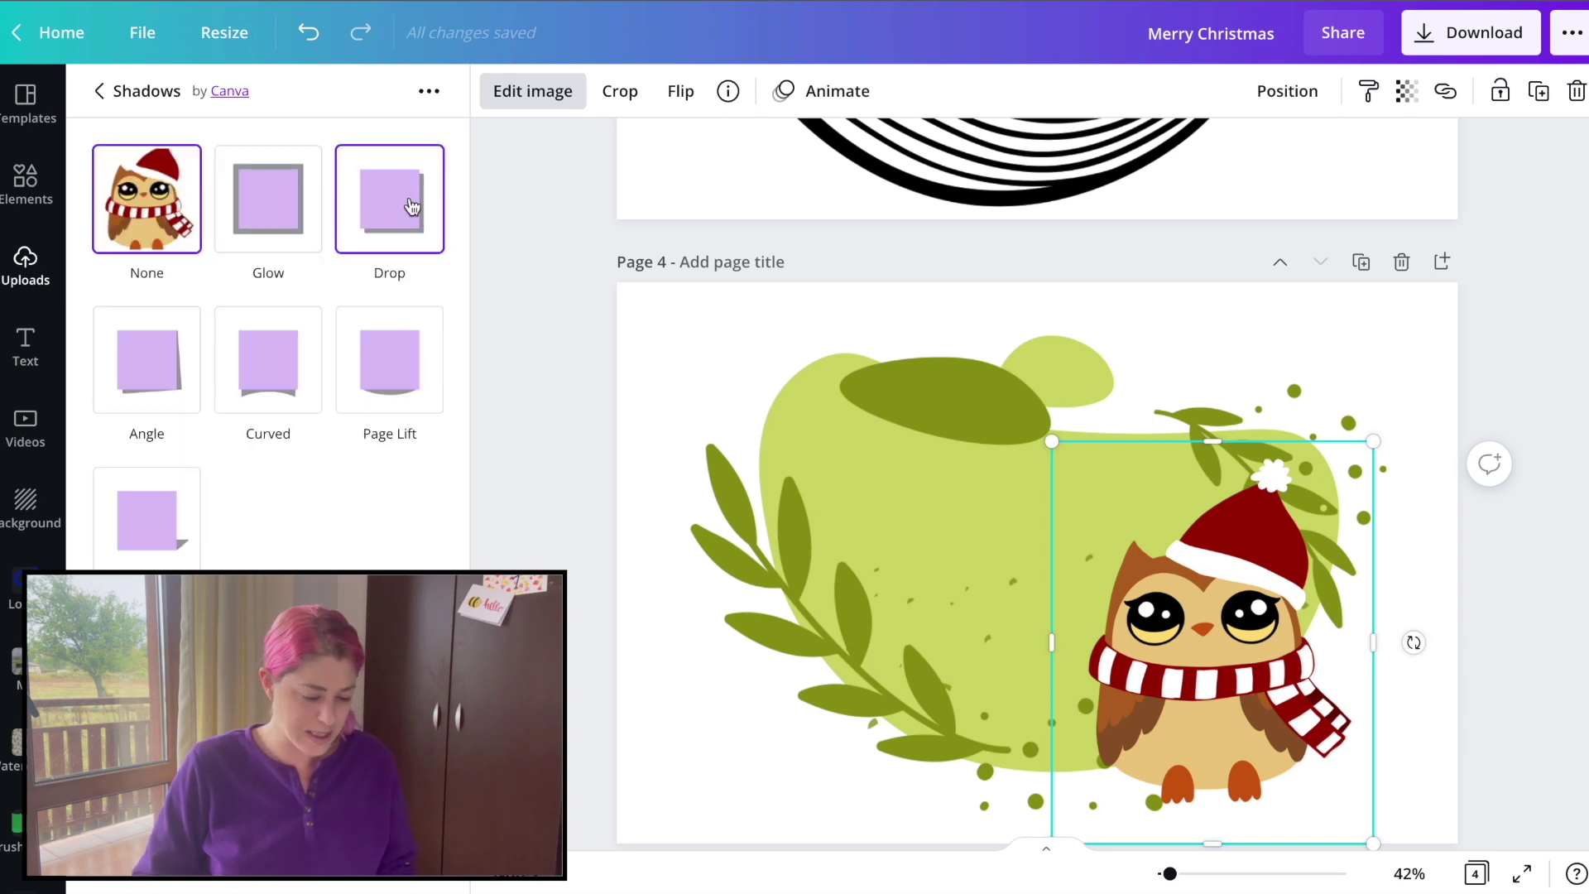
{"action": "left_click", "coordinate": [411, 206]}
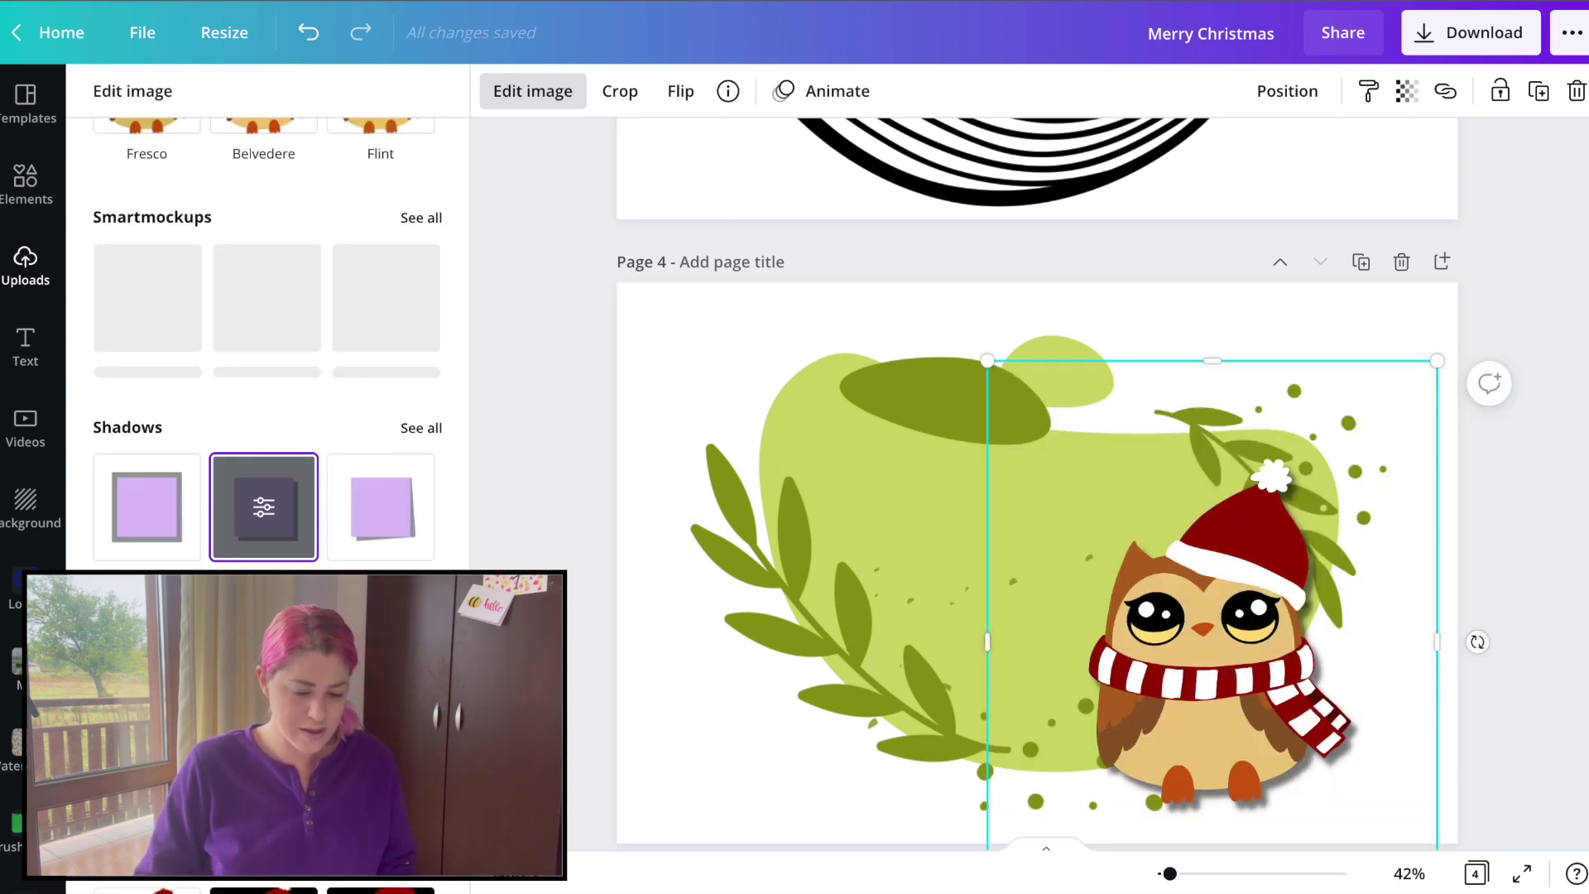
Step: Paste the "Merry Xmas" text onto page 4 in the upper-left area of the green shape
{"action": "left_click", "coordinate": [926, 444]}
{"action": "scroll", "coordinate": [778, 424], "scroll_direction": "up", "scroll_amount": 5}
{"action": "scroll", "coordinate": [778, 424], "scroll_direction": "up", "scroll_amount": 5}
{"action": "left_click", "coordinate": [943, 431]}
{"action": "scroll", "coordinate": [837, 336], "scroll_direction": "down", "scroll_amount": 1}
{"action": "scroll", "coordinate": [836, 337], "scroll_direction": "down", "scroll_amount": 10}
{"action": "left_click", "coordinate": [890, 459]}
{"action": "key", "text": "ctrl+v"}
Step: Set the page 4 "Merry Xmas" text in the Christmas Candy Black font and enlarge it
{"action": "left_click", "coordinate": [530, 92]}
{"action": "left_click", "coordinate": [172, 385]}
{"action": "scroll", "coordinate": [228, 417], "scroll_direction": "down", "scroll_amount": 4}
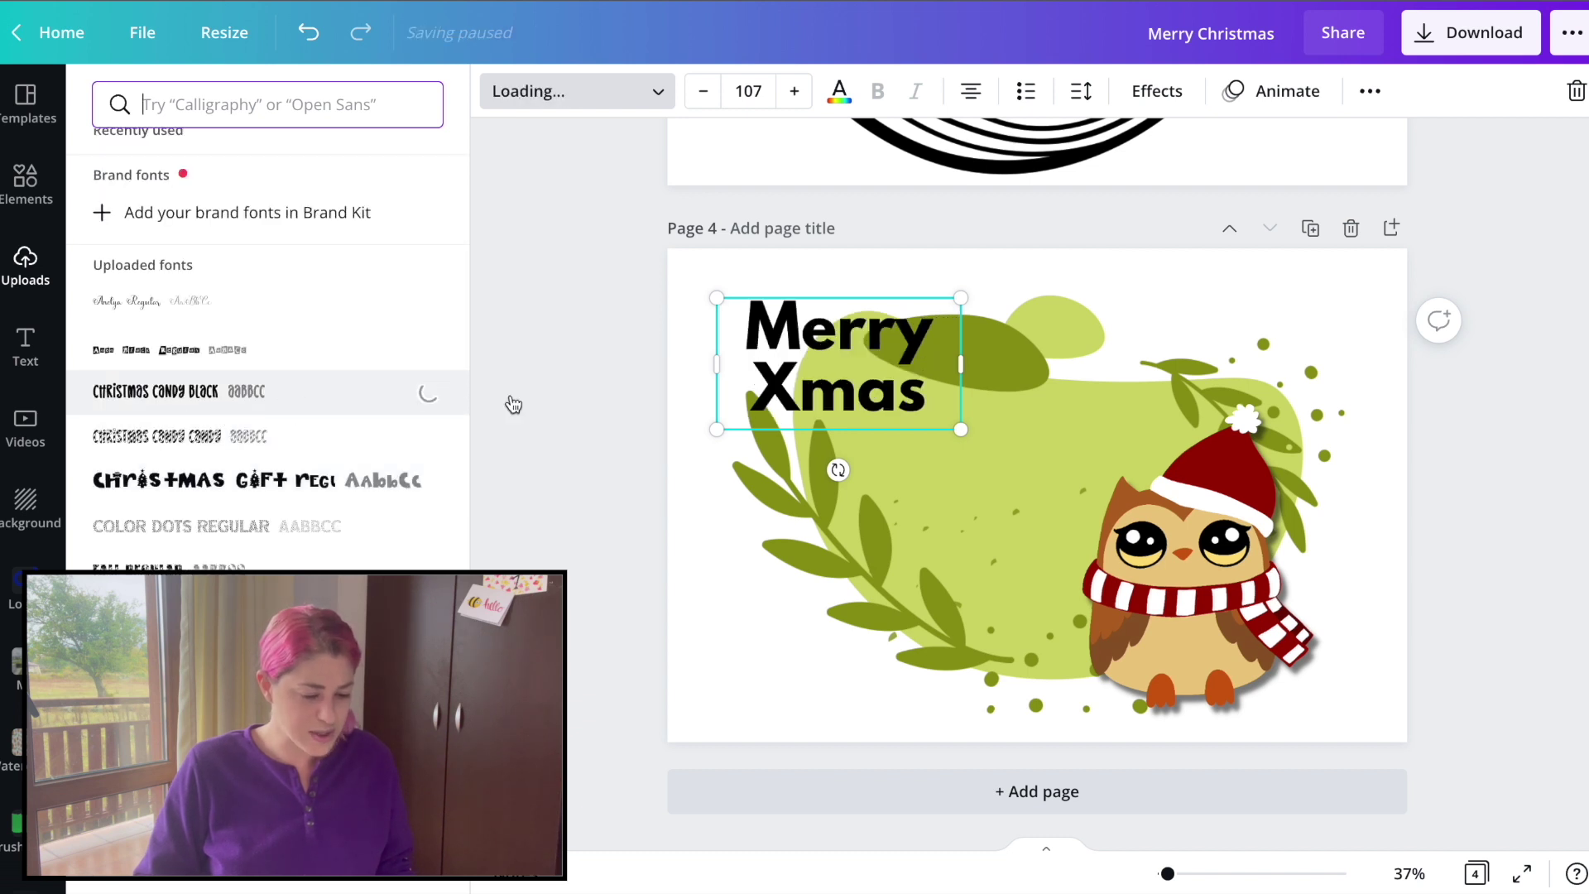
{"action": "left_click", "coordinate": [248, 439]}
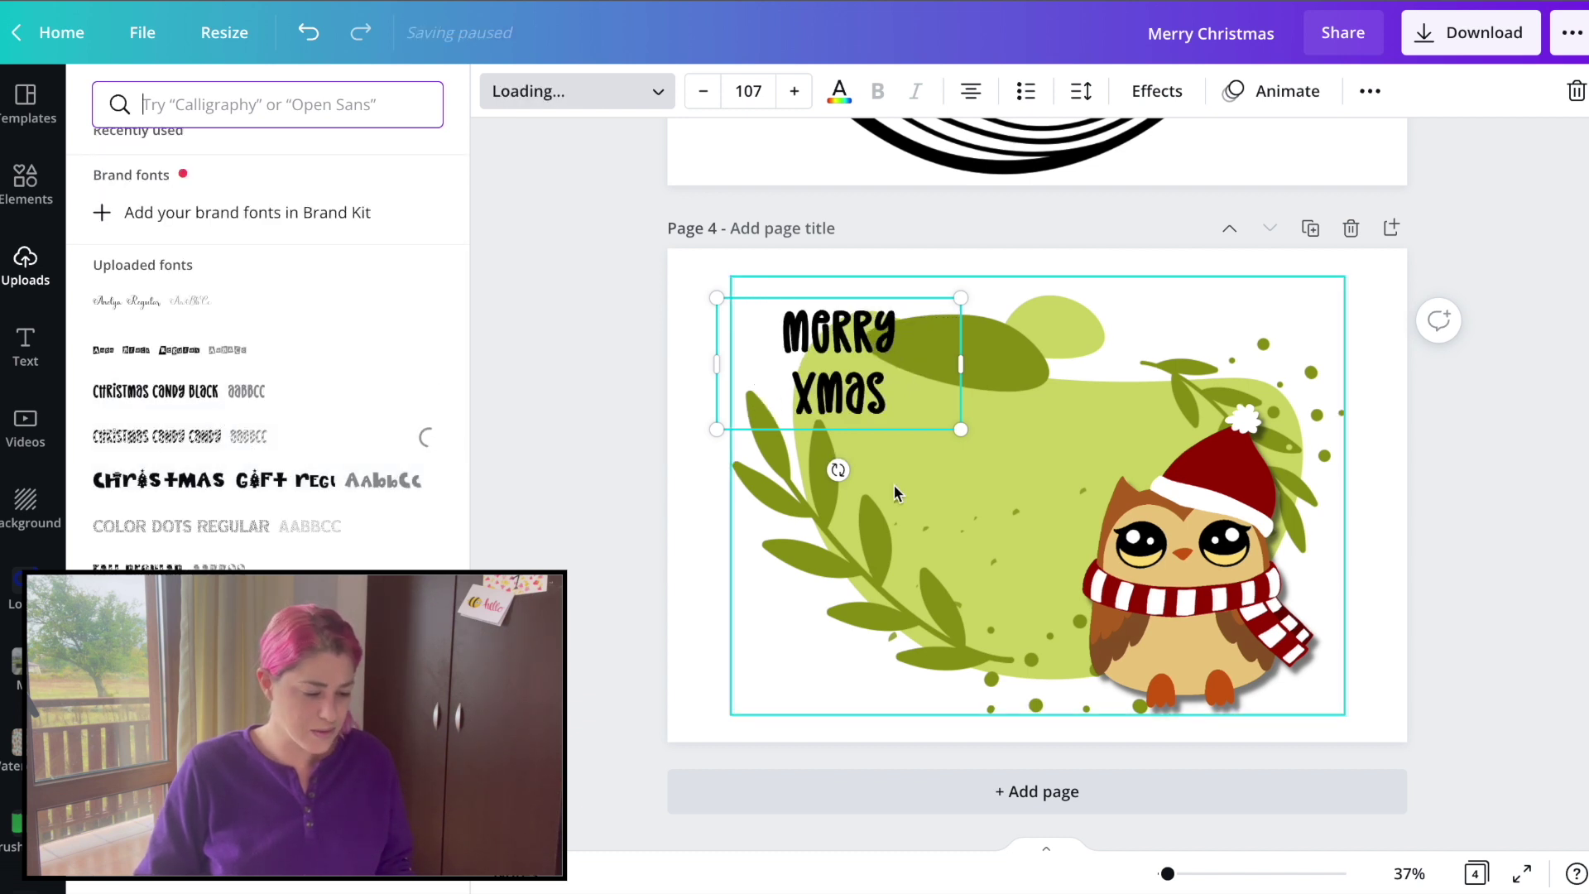
{"action": "left_click", "coordinate": [235, 390]}
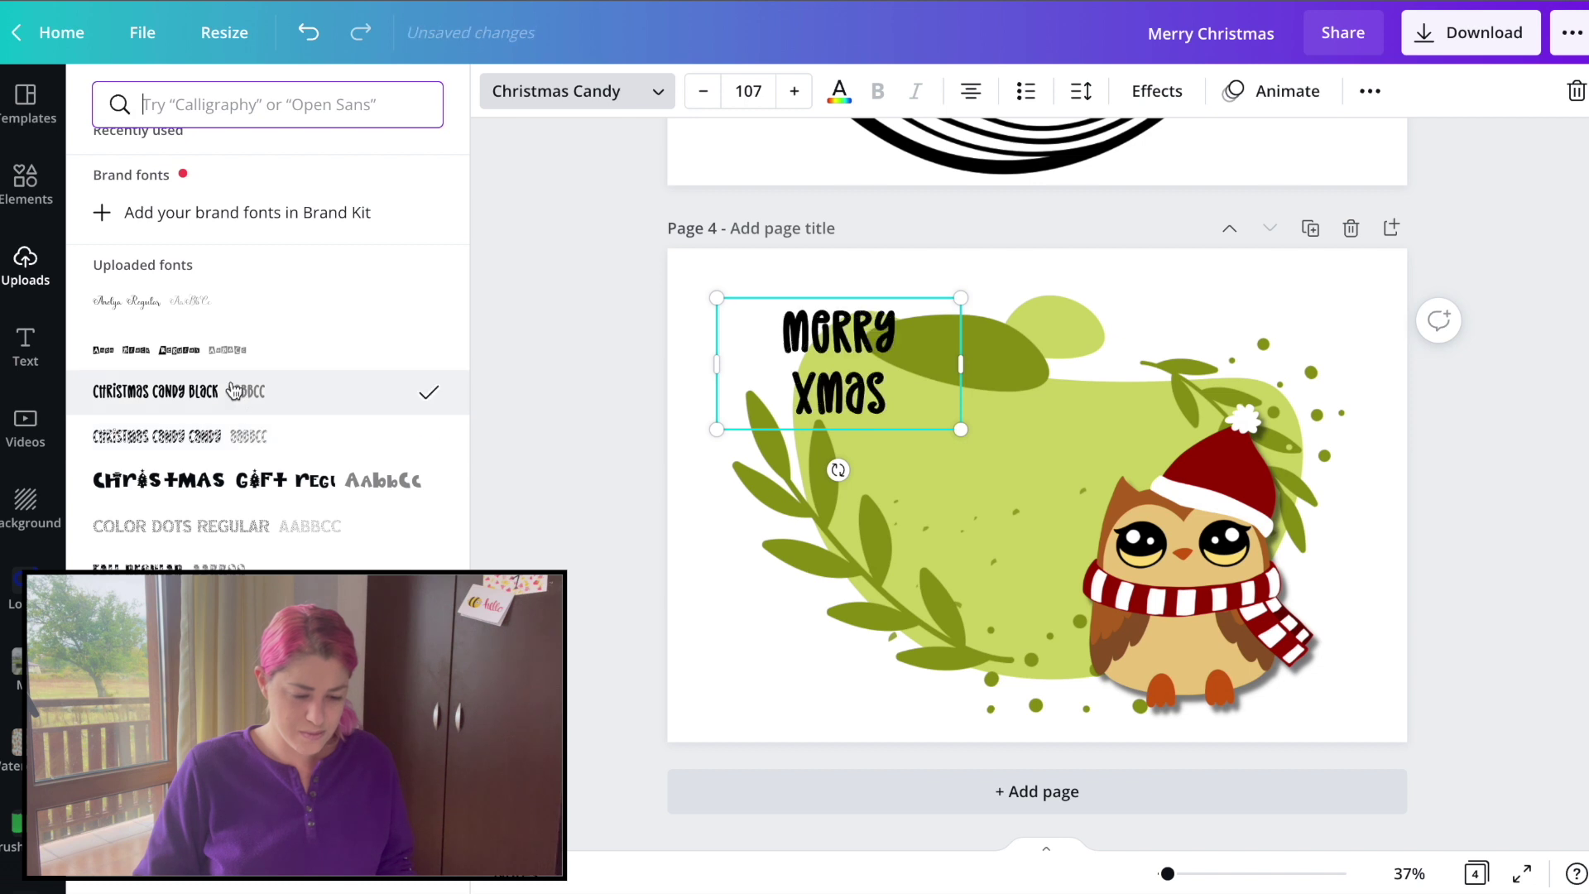
{"action": "left_click_drag", "start_coordinate": [960, 430], "coordinate": [1047, 480]}
{"action": "left_click", "coordinate": [1130, 408]}
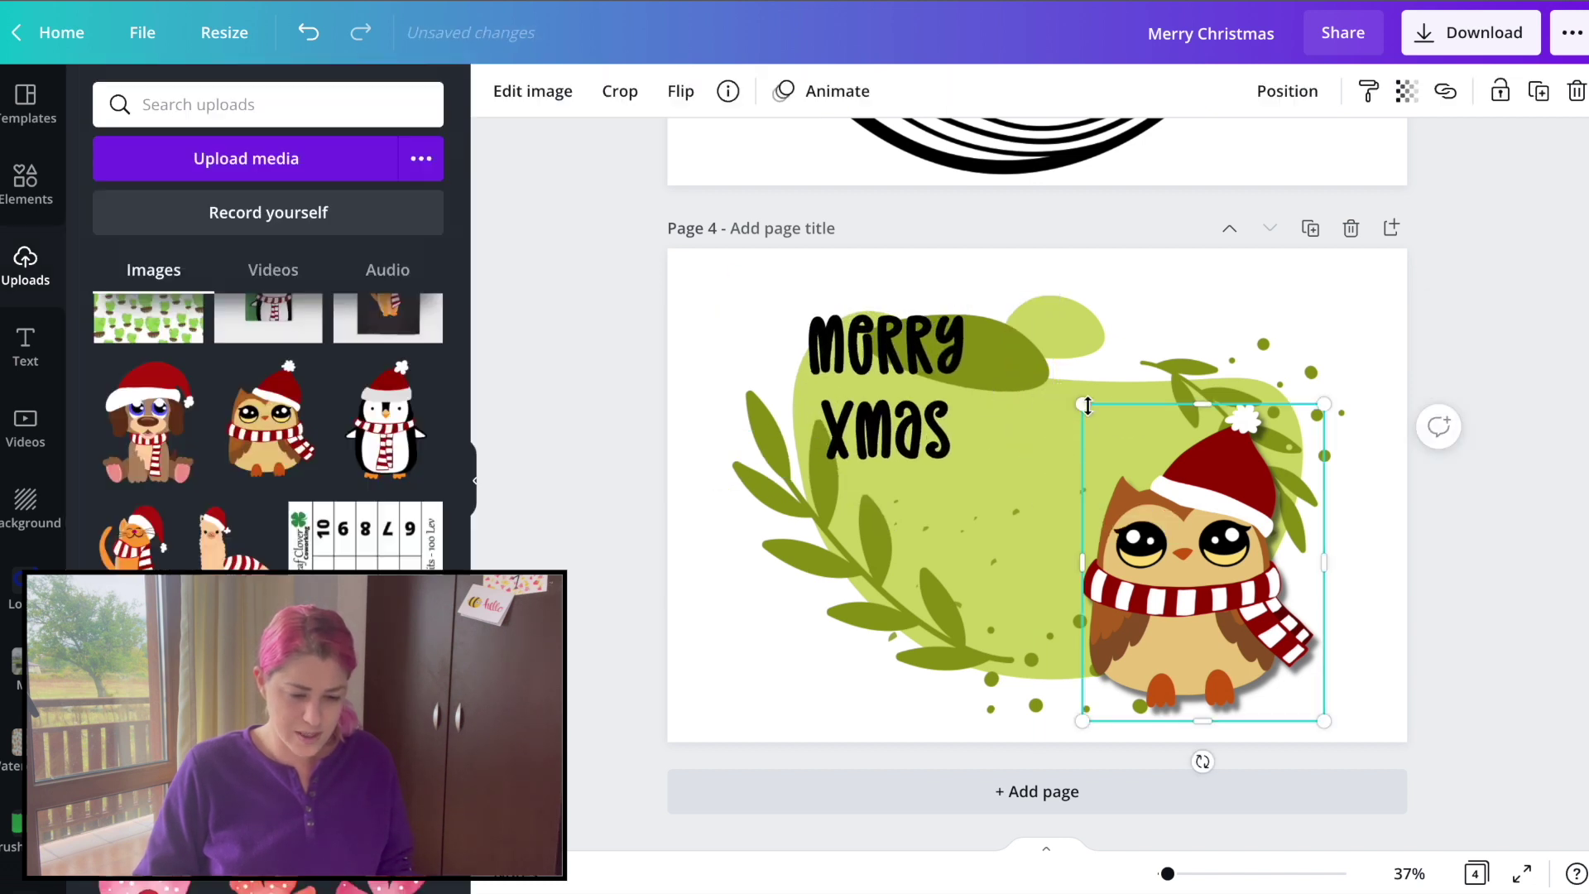
Step: Reposition the page 4 "Merry Xmas" text inside the green shape and tighten its line spacing
{"action": "left_click", "coordinate": [885, 364]}
{"action": "left_click_drag", "start_coordinate": [885, 364], "coordinate": [949, 432]}
{"action": "left_click", "coordinate": [1078, 91]}
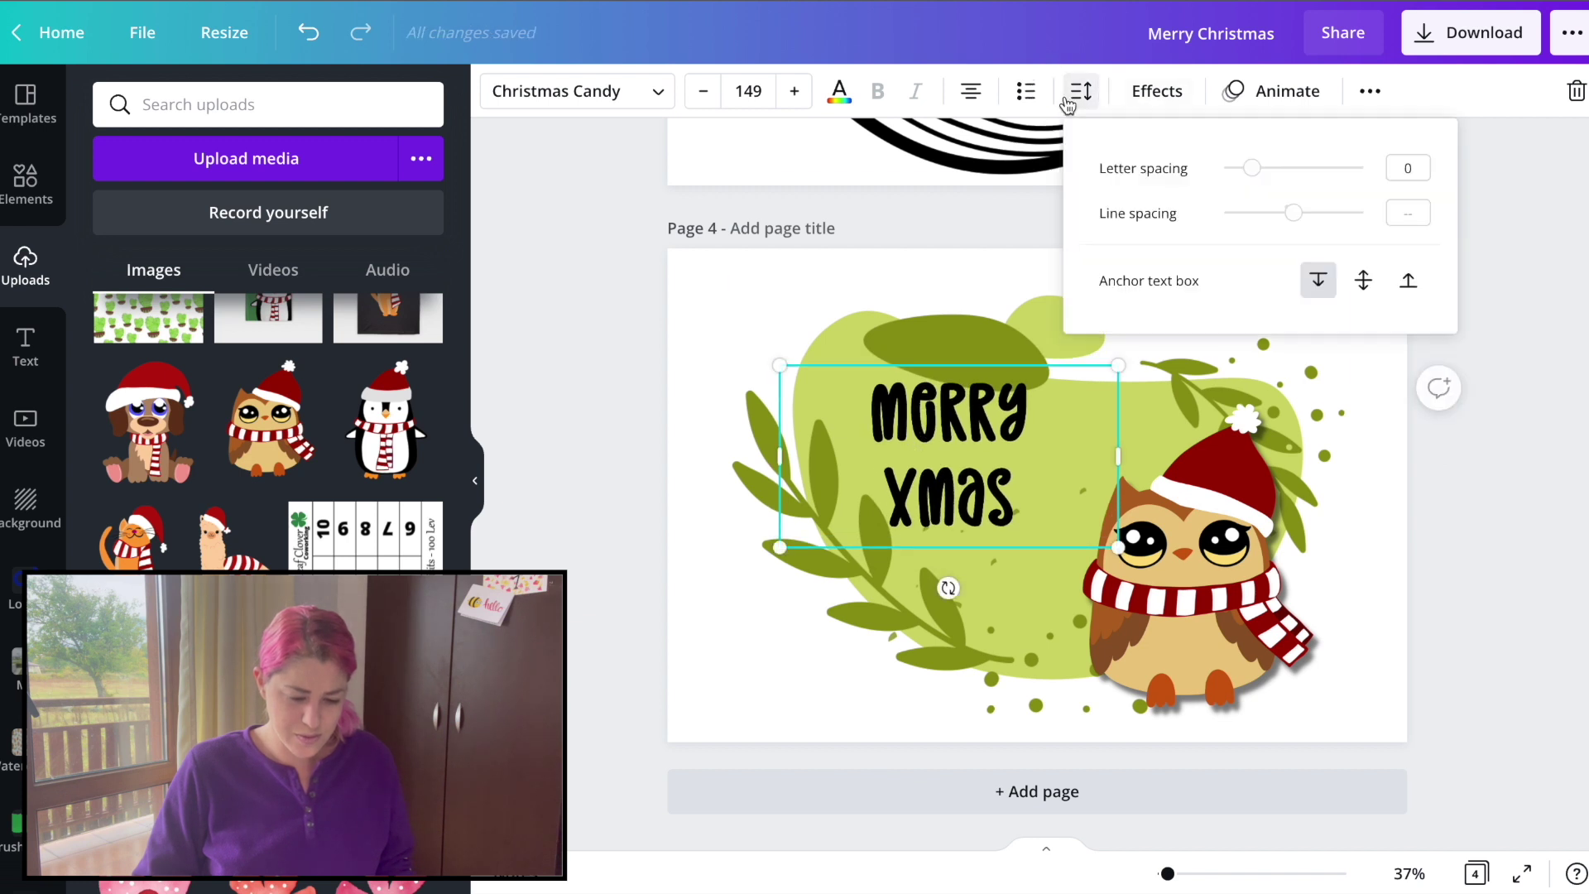
{"action": "left_click_drag", "start_coordinate": [1292, 213], "coordinate": [1249, 213]}
{"action": "left_click", "coordinate": [787, 295]}
{"action": "left_click", "coordinate": [951, 422]}
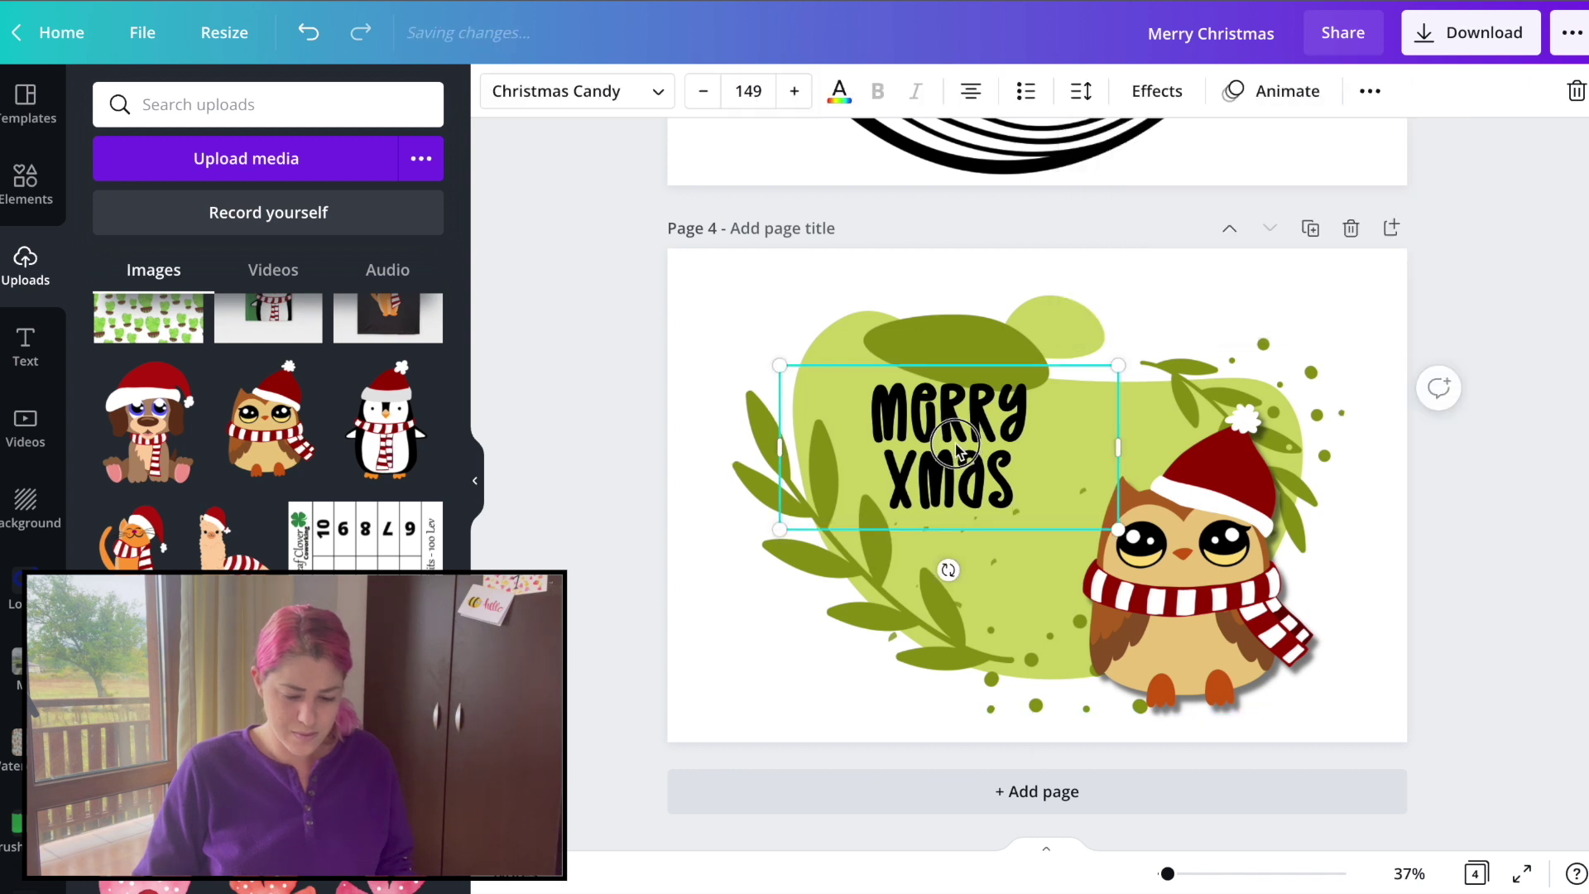
{"action": "left_click_drag", "start_coordinate": [952, 423], "coordinate": [937, 428]}
Step: Select all the elements on page 4 together and centre them on the page
{"action": "left_click", "coordinate": [1469, 639]}
{"action": "left_click_drag", "start_coordinate": [1469, 640], "coordinate": [681, 419]}
{"action": "mouse_move", "coordinate": [1134, 536]}
{"action": "left_mouse_down"}
{"action": "mouse_move", "coordinate": [1121, 532]}
{"action": "mouse_move", "coordinate": [1139, 541]}
{"action": "left_mouse_up"}
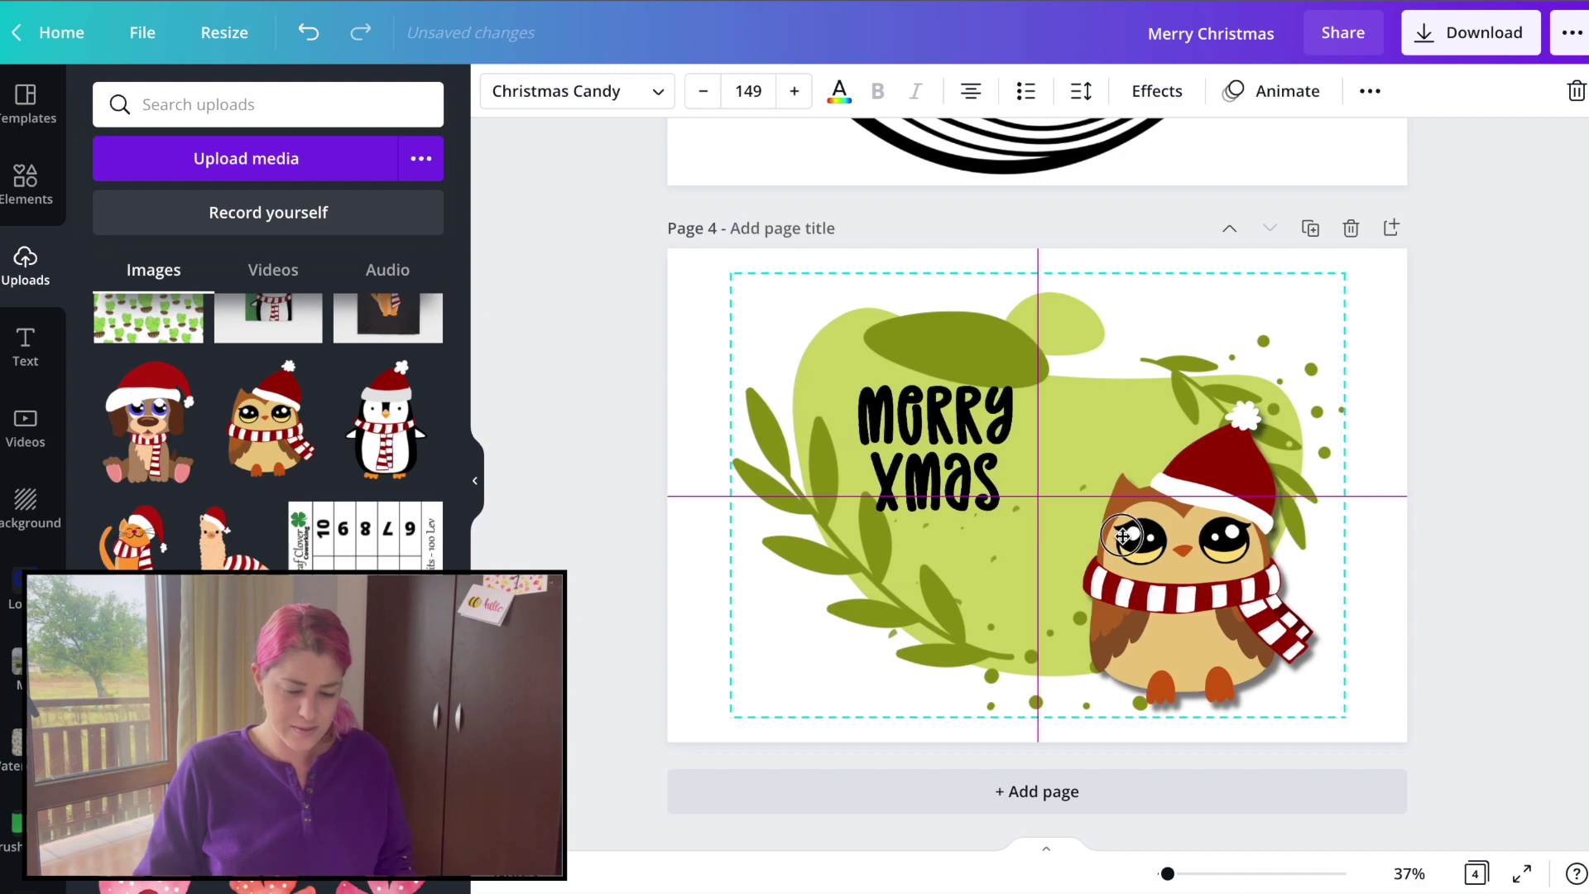
{"action": "left_click", "coordinate": [1442, 404]}
Step: Delete page 3, which holds the black circular line graphic, and review the remaining postcards
{"action": "scroll", "coordinate": [1444, 561], "scroll_direction": "up", "scroll_amount": 12}
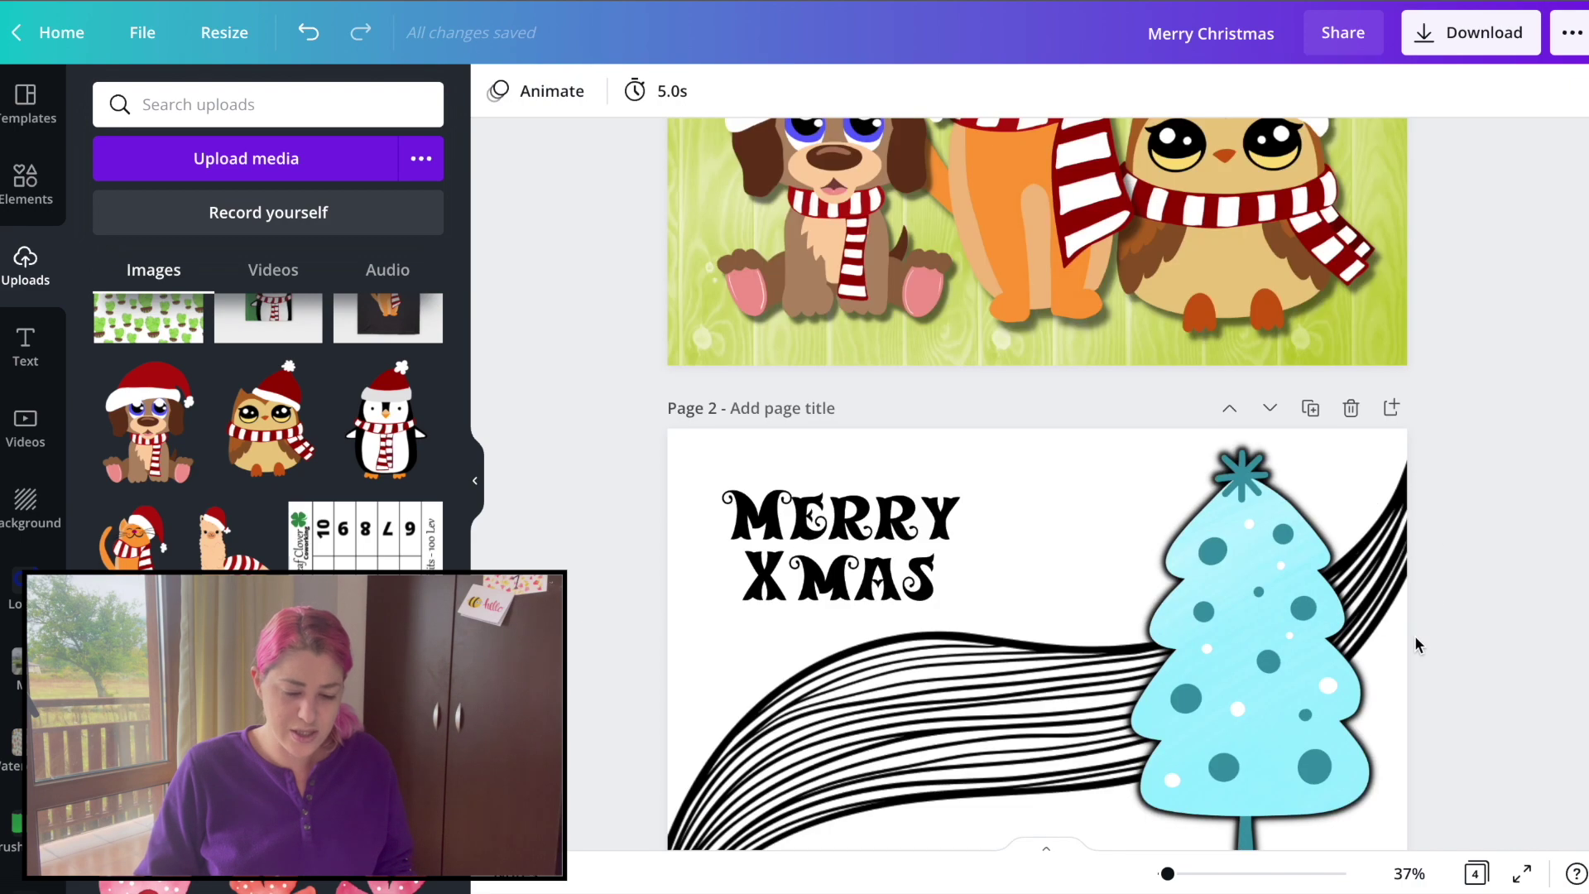
{"action": "scroll", "coordinate": [1409, 638], "scroll_direction": "down", "scroll_amount": 5}
{"action": "left_click", "coordinate": [1351, 450]}
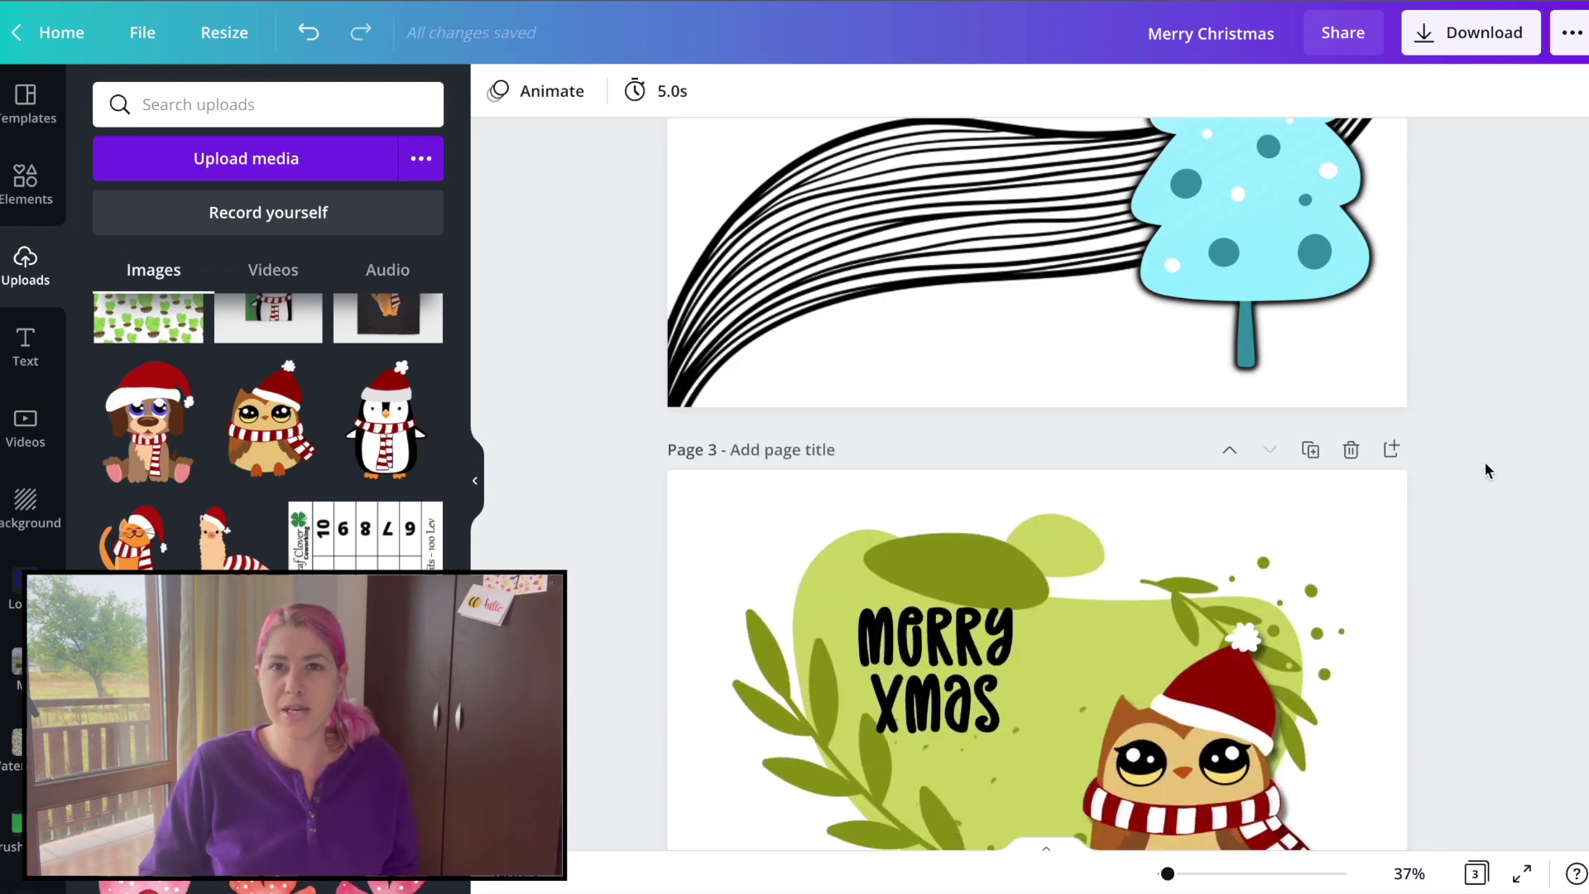
{"action": "scroll", "coordinate": [1483, 460], "scroll_direction": "up", "scroll_amount": 10}
{"action": "scroll", "coordinate": [1016, 345], "scroll_direction": "down", "scroll_amount": 8}
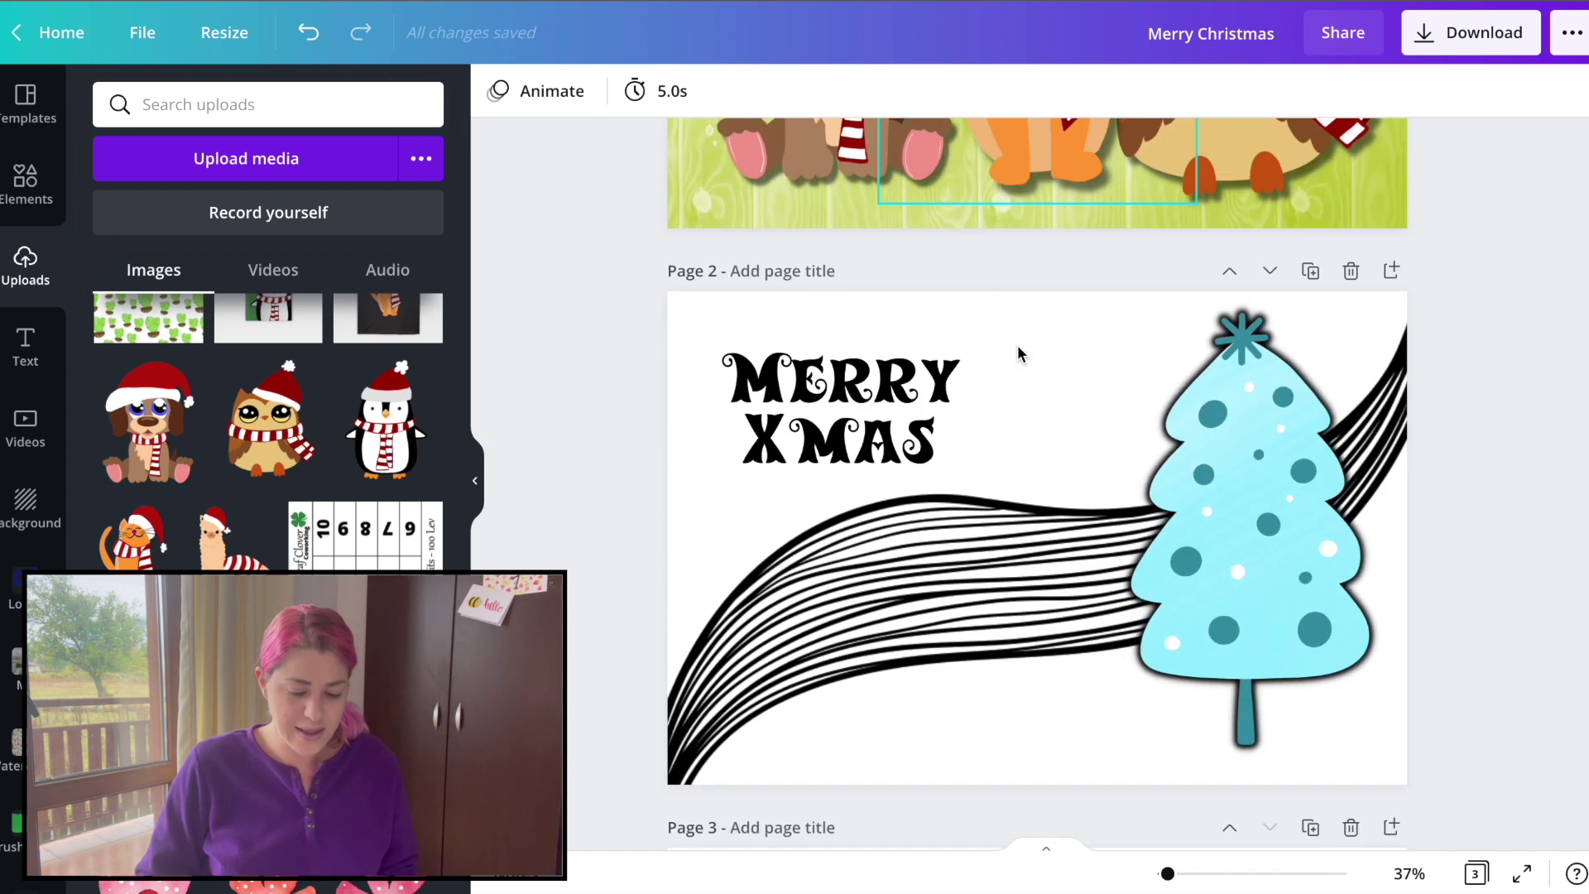
{"action": "scroll", "coordinate": [1154, 456], "scroll_direction": "down", "scroll_amount": 4}
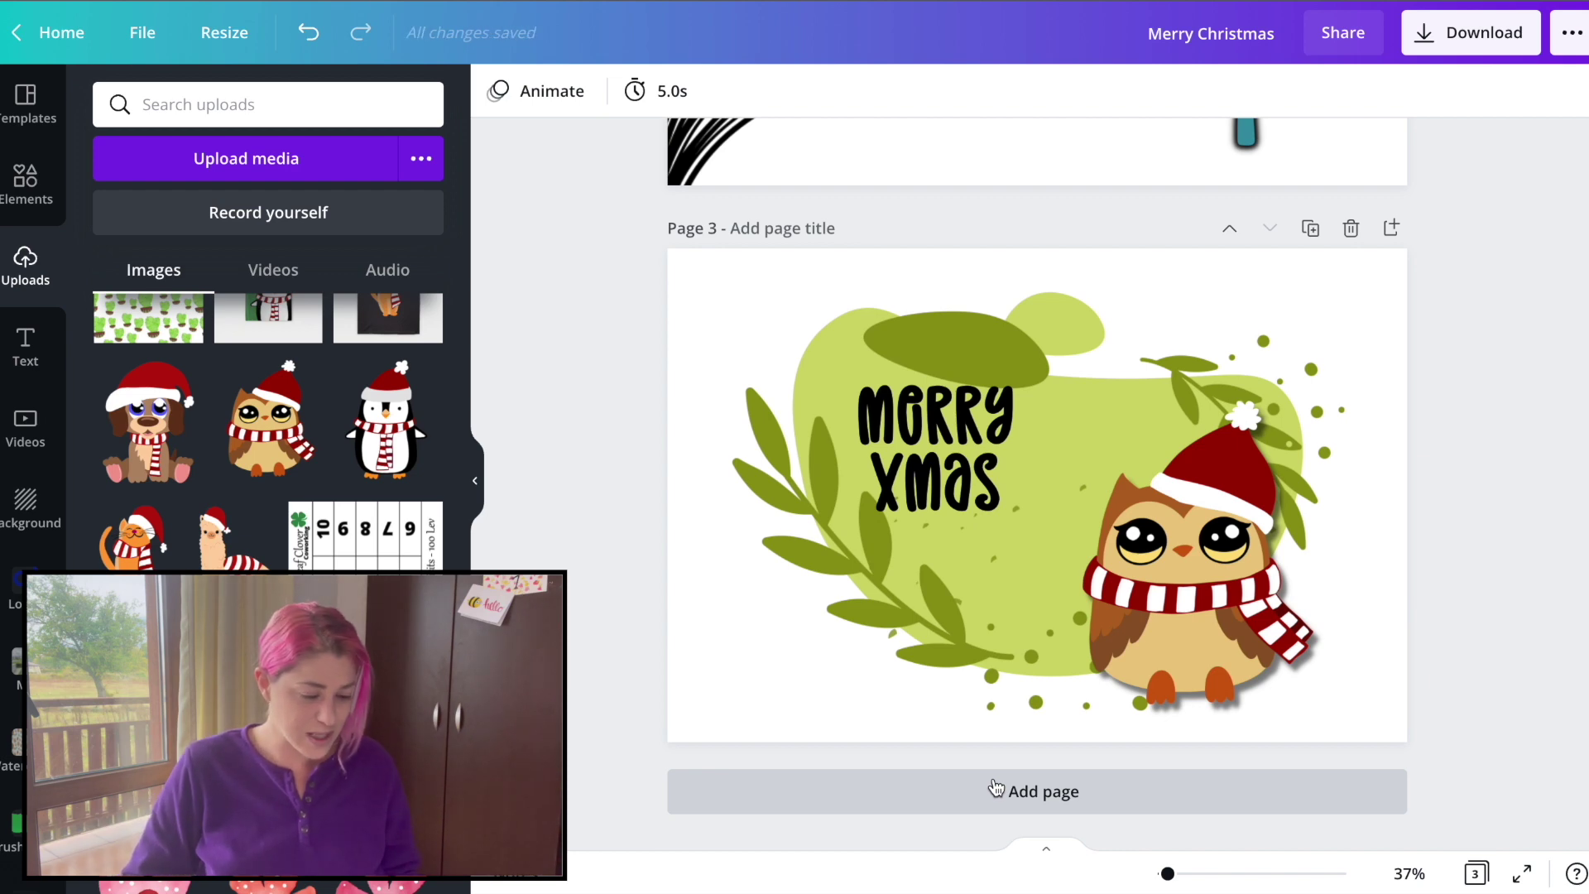
Step: Add a blank page 4 and search the graphics elements for "line"
{"action": "left_click", "coordinate": [1017, 814]}
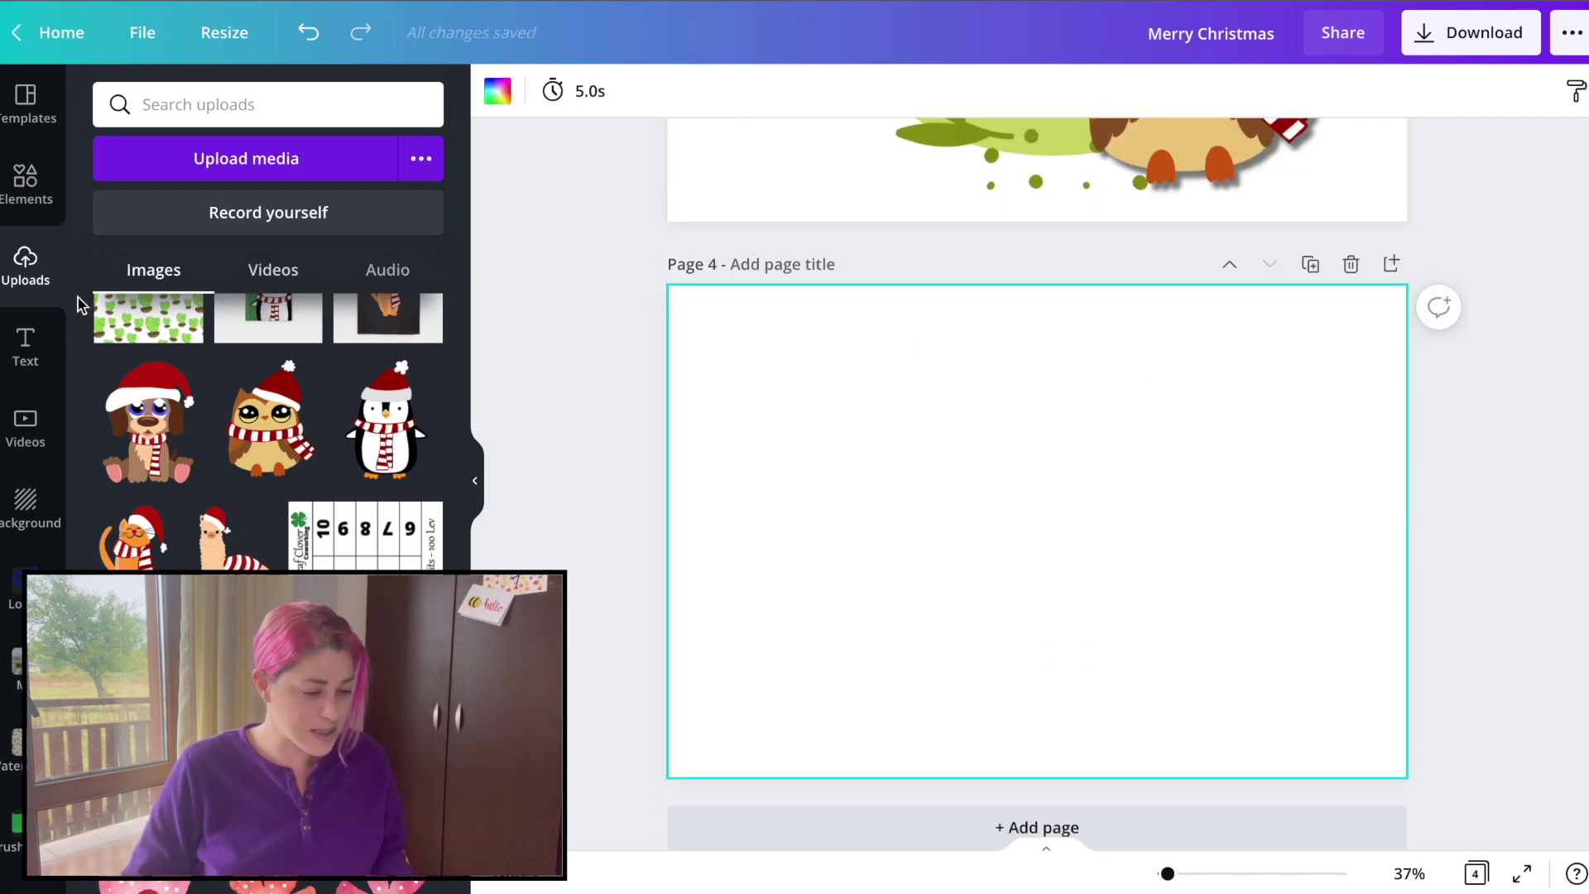
{"action": "left_click", "coordinate": [25, 184]}
{"action": "left_click", "coordinate": [153, 103]}
{"action": "double_click", "coordinate": [153, 103]}
{"action": "type", "text": "line"}
{"action": "key", "text": "Return"}
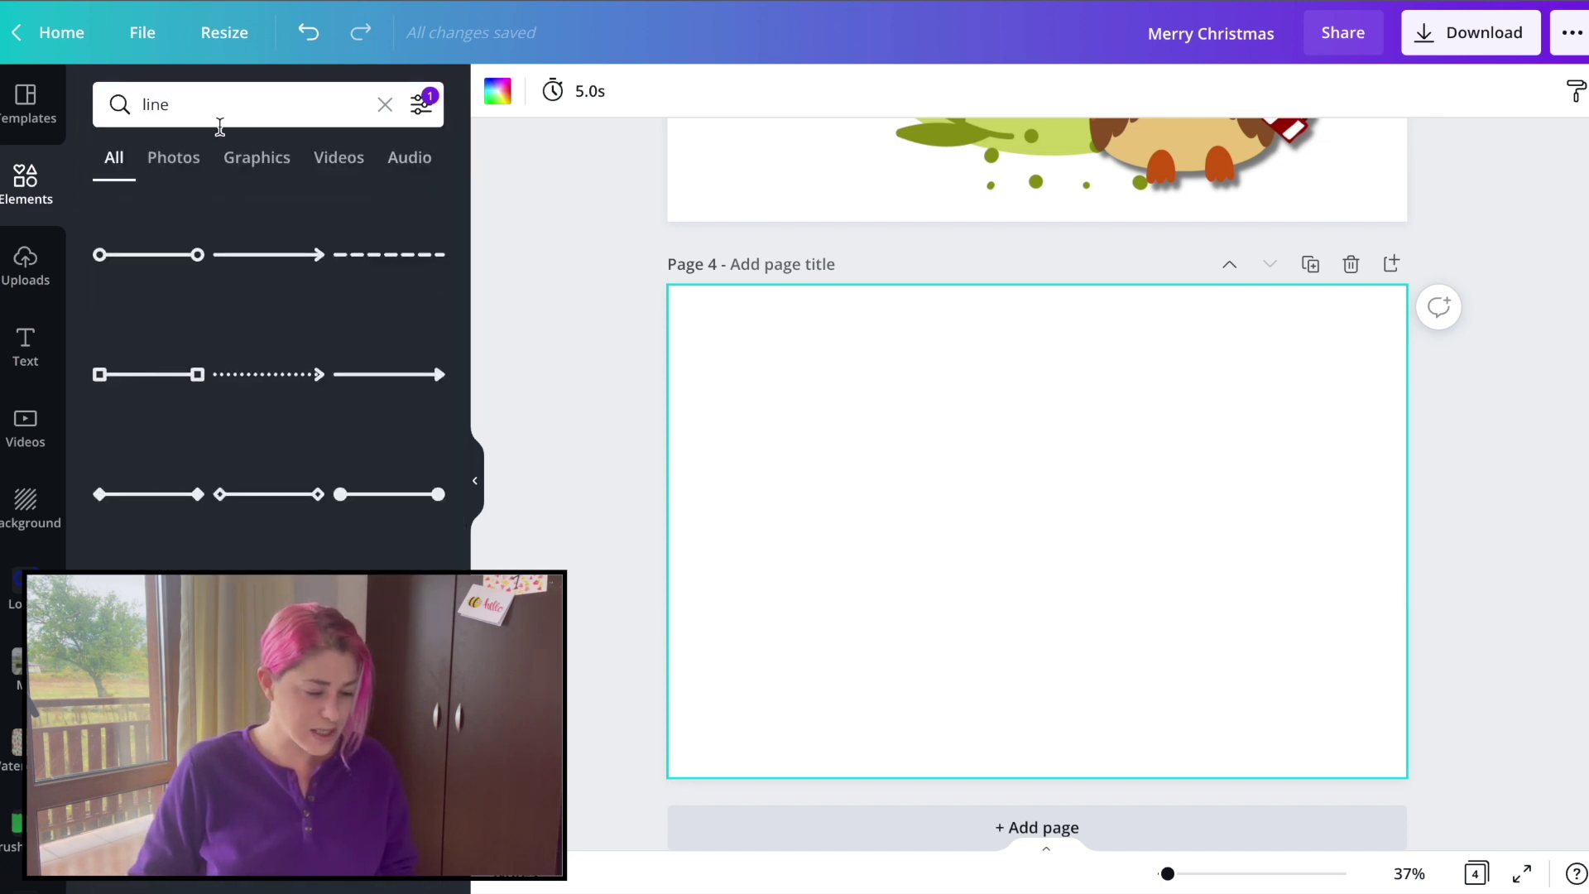
{"action": "left_click", "coordinate": [278, 166]}
{"action": "scroll", "coordinate": [875, 429], "scroll_direction": "down", "scroll_amount": 1}
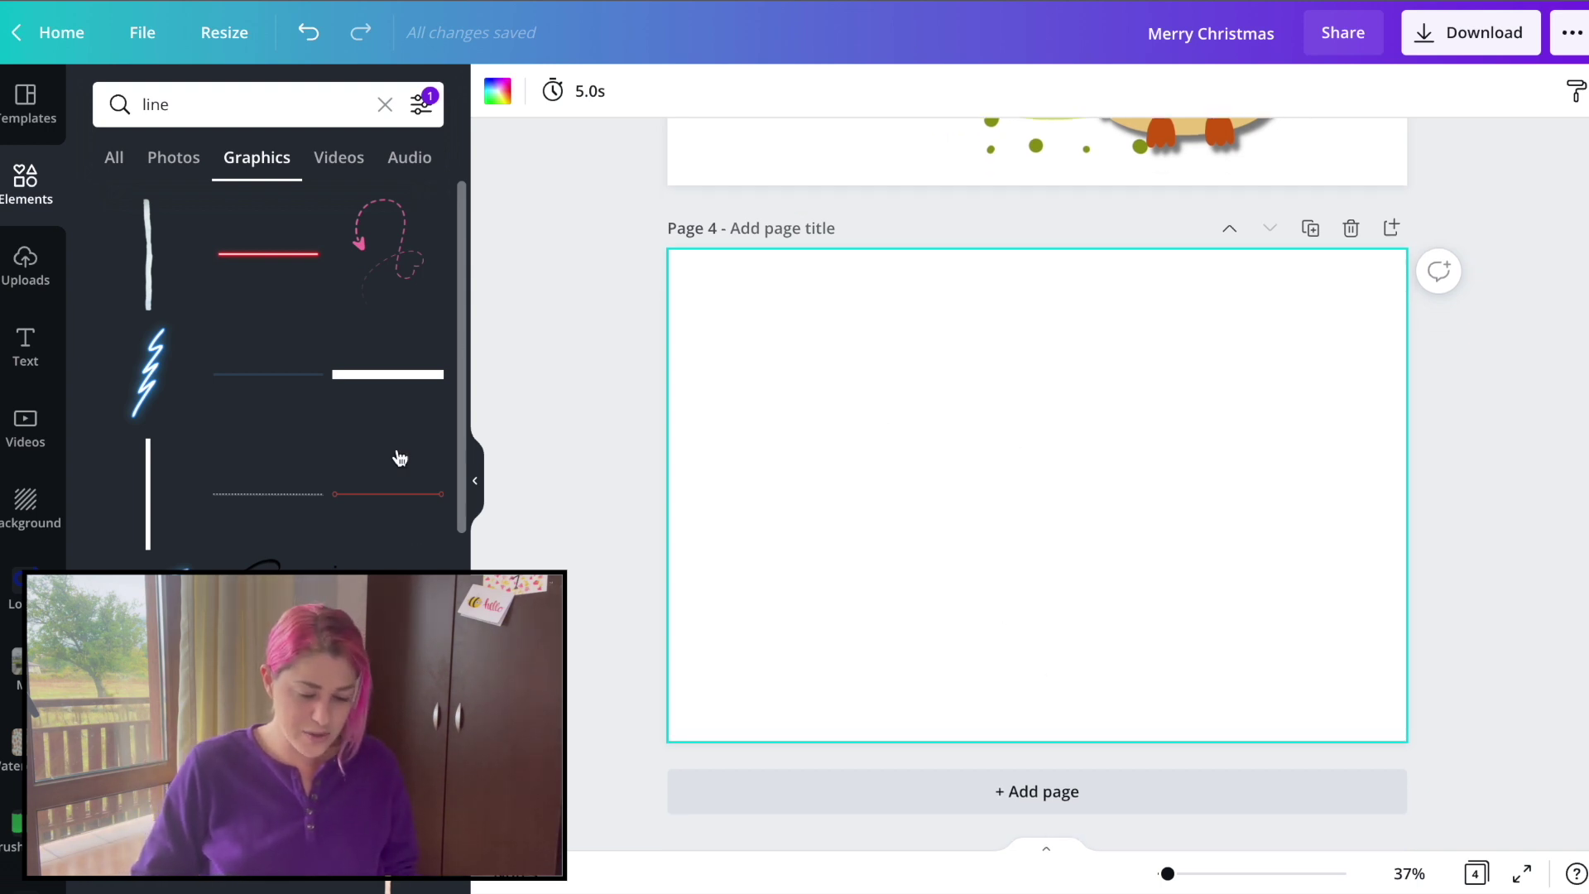
Step: Add the wavy dotted line graphic, enlarged and rotated to run vertically as a divider just right of the page's centre
{"action": "left_click", "coordinate": [273, 579]}
{"action": "mouse_move", "coordinate": [1037, 733]}
{"action": "left_mouse_down"}
{"action": "mouse_move", "coordinate": [1192, 568]}
{"action": "mouse_move", "coordinate": [1109, 447]}
{"action": "mouse_move", "coordinate": [1078, 447]}
{"action": "left_mouse_up"}
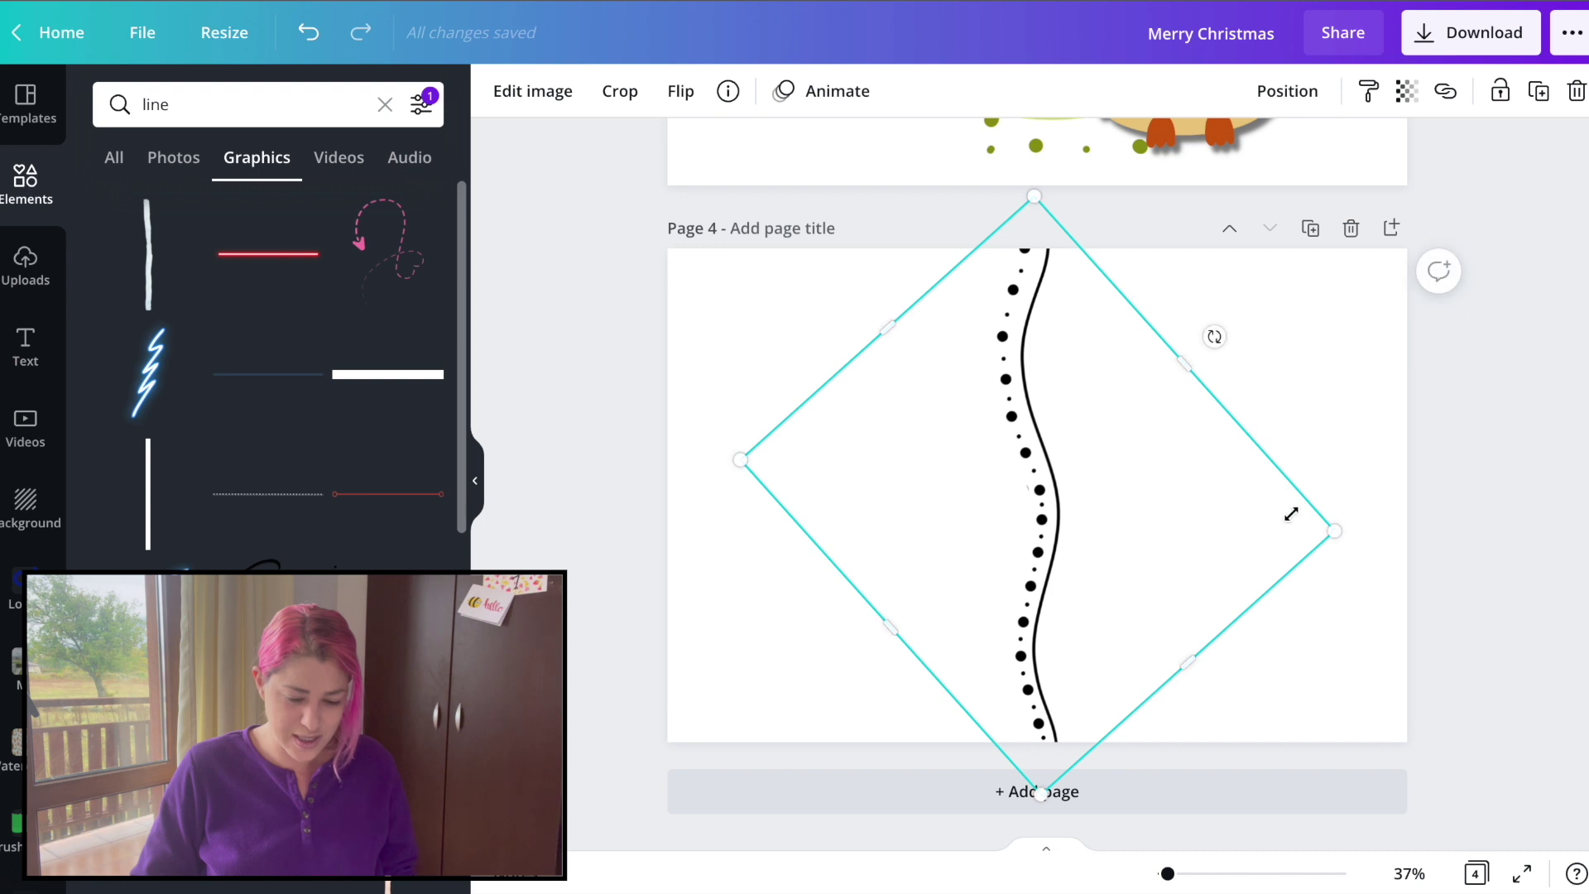
{"action": "left_click_drag", "start_coordinate": [1046, 500], "coordinate": [1069, 500]}
{"action": "left_click", "coordinate": [1577, 451]}
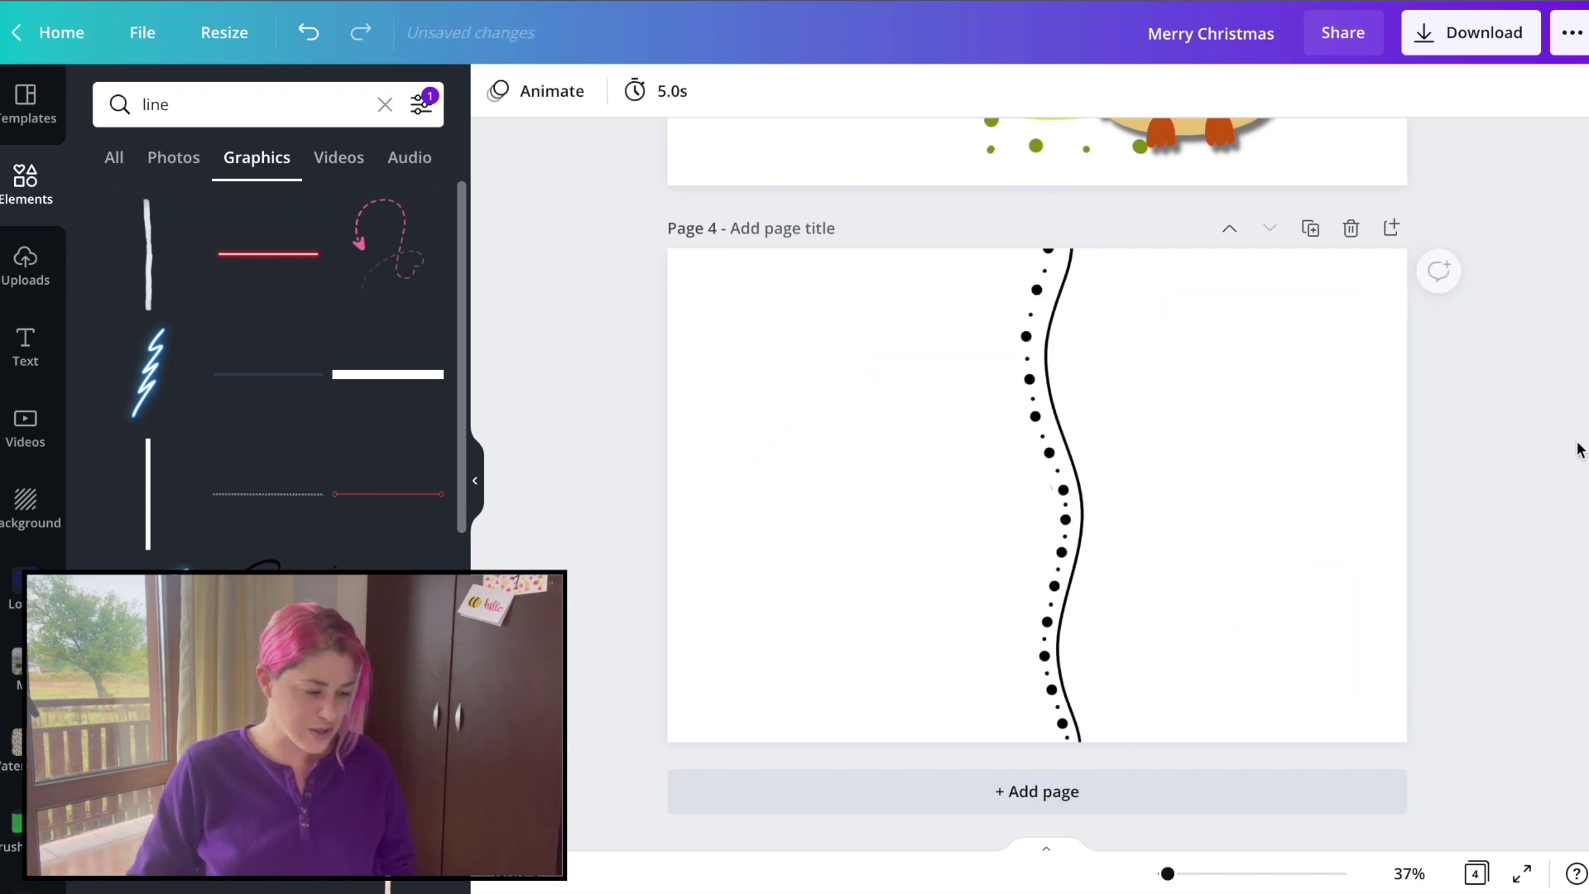
Step: Search the graphics for "stamp" and place the dotted teal postage stamp in the page's upper-right corner
{"action": "double_click", "coordinate": [156, 106]}
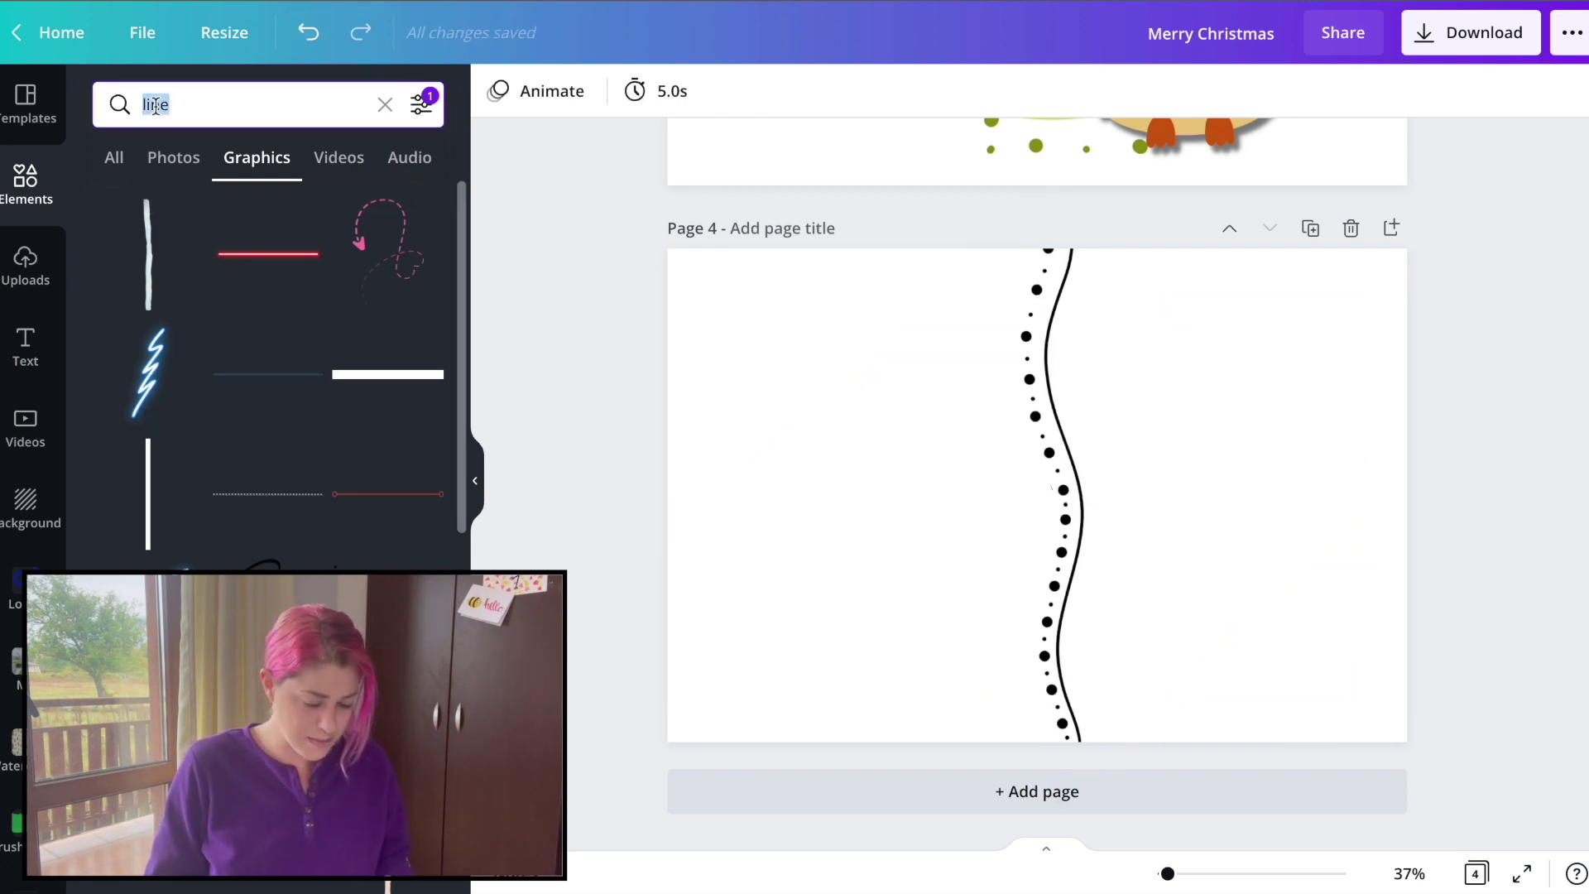
{"action": "key", "text": "BackSpace"}
{"action": "left_click", "coordinate": [160, 294]}
{"action": "scroll", "coordinate": [368, 474], "scroll_direction": "down", "scroll_amount": 15}
{"action": "scroll", "coordinate": [368, 474], "scroll_direction": "down", "scroll_amount": 10}
{"action": "scroll", "coordinate": [368, 474], "scroll_direction": "down", "scroll_amount": 10}
{"action": "scroll", "coordinate": [265, 424], "scroll_direction": "down", "scroll_amount": 4}
{"action": "left_click", "coordinate": [265, 405]}
{"action": "left_click_drag", "start_coordinate": [1060, 504], "coordinate": [1336, 371]}
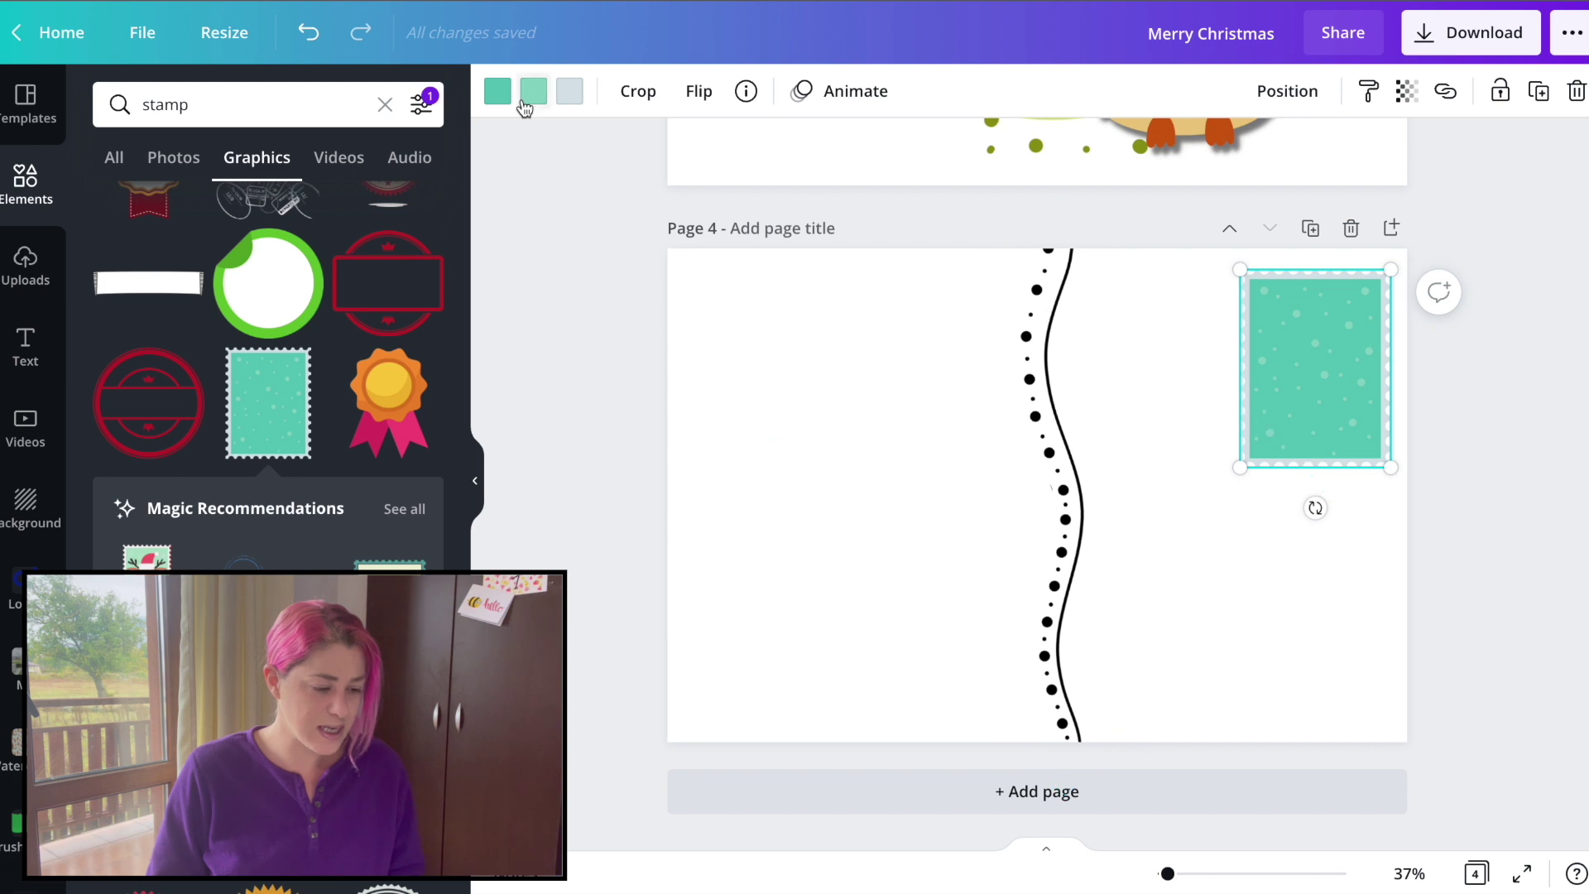
Step: Recolour the stamp's border black and its dots and background white
{"action": "left_click", "coordinate": [571, 94]}
{"action": "left_click", "coordinate": [178, 490]}
{"action": "left_click", "coordinate": [534, 96]}
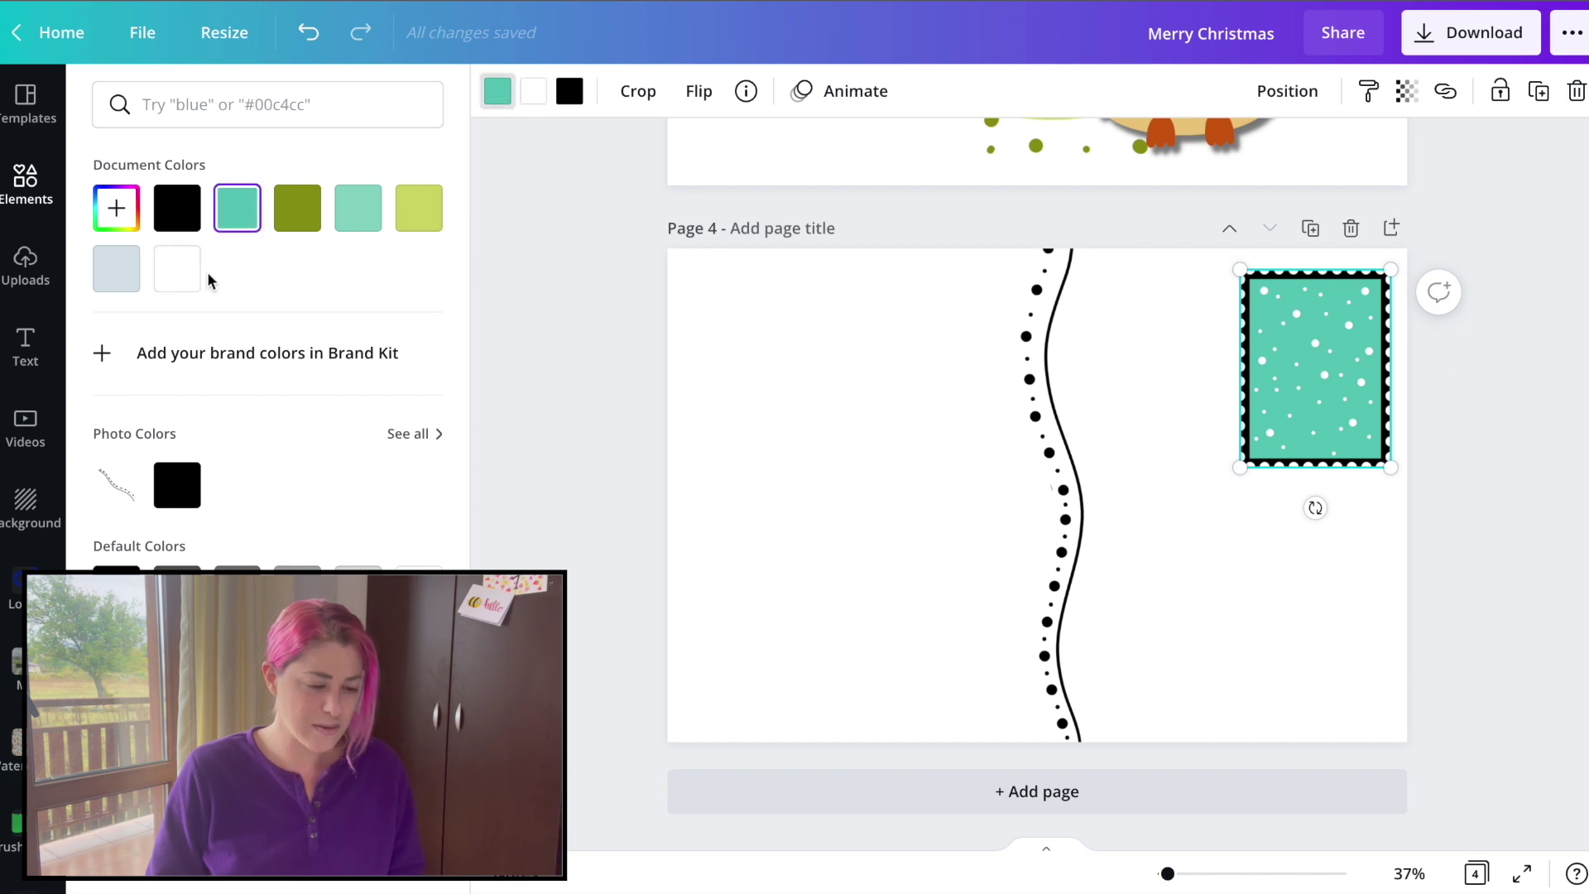
{"action": "left_click", "coordinate": [177, 269]}
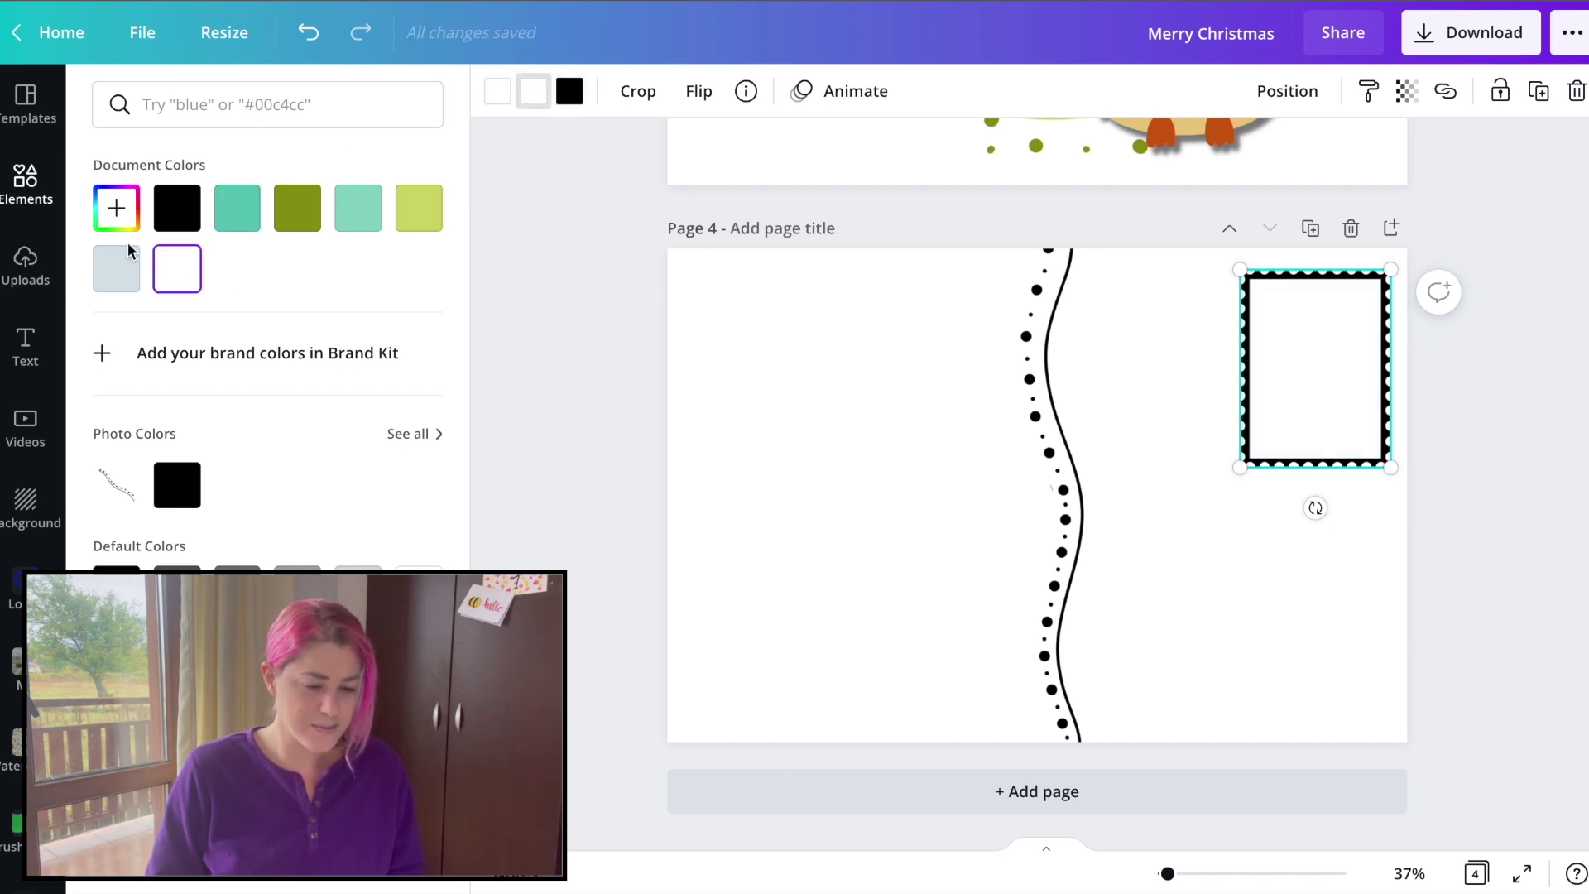
Step: Try teal, olive and light green combinations for the stamp's dots and background
{"action": "left_click", "coordinate": [238, 220]}
{"action": "scroll", "coordinate": [853, 455], "scroll_direction": "up", "scroll_amount": 4}
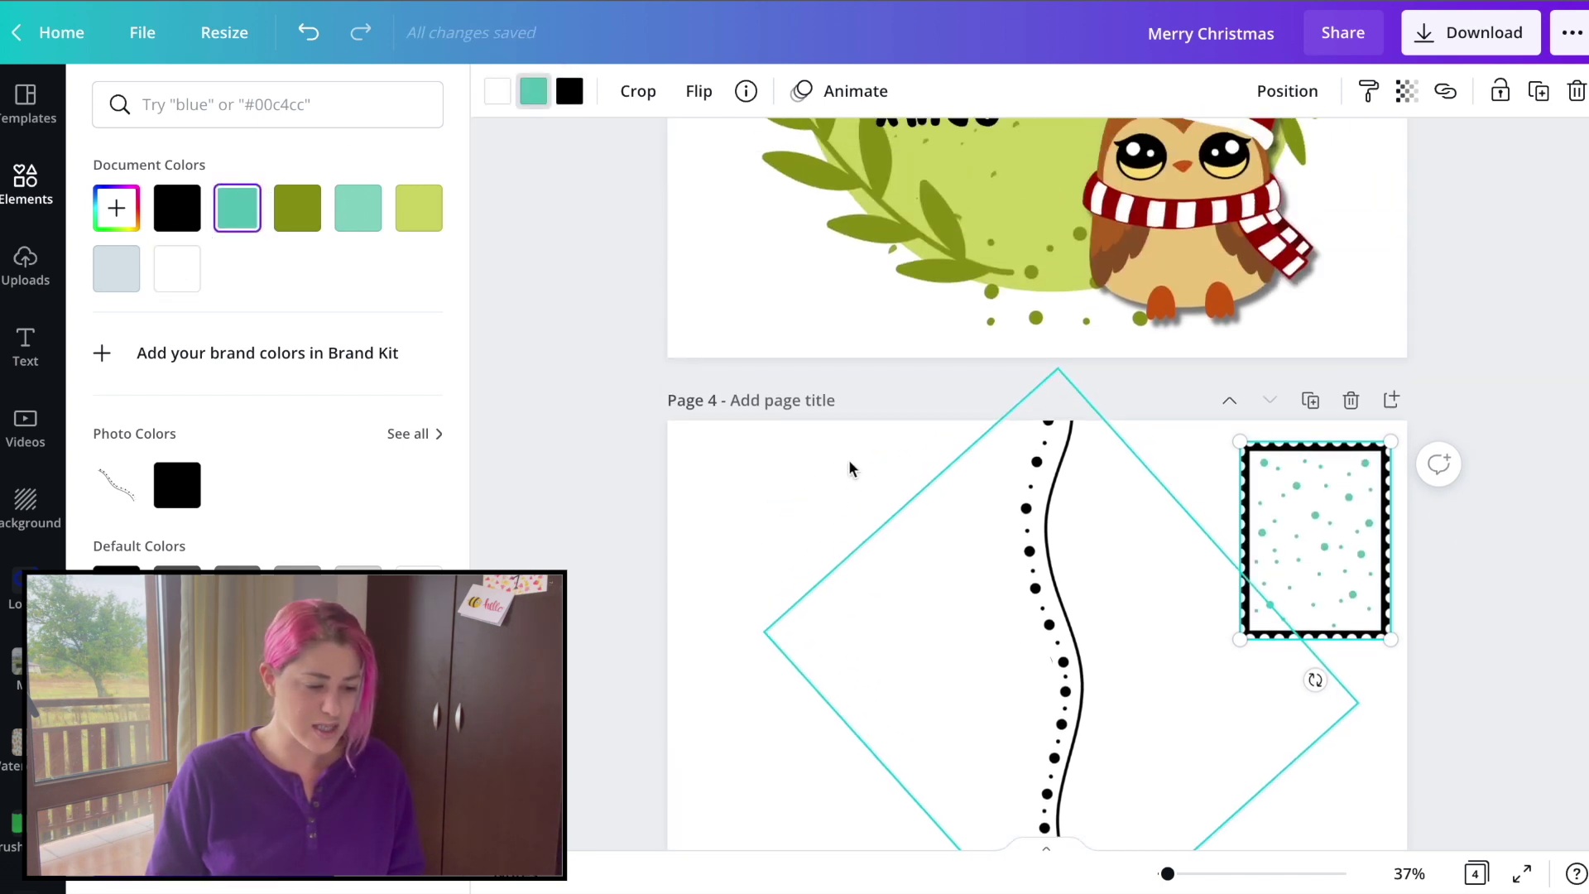
{"action": "left_click", "coordinate": [297, 207]}
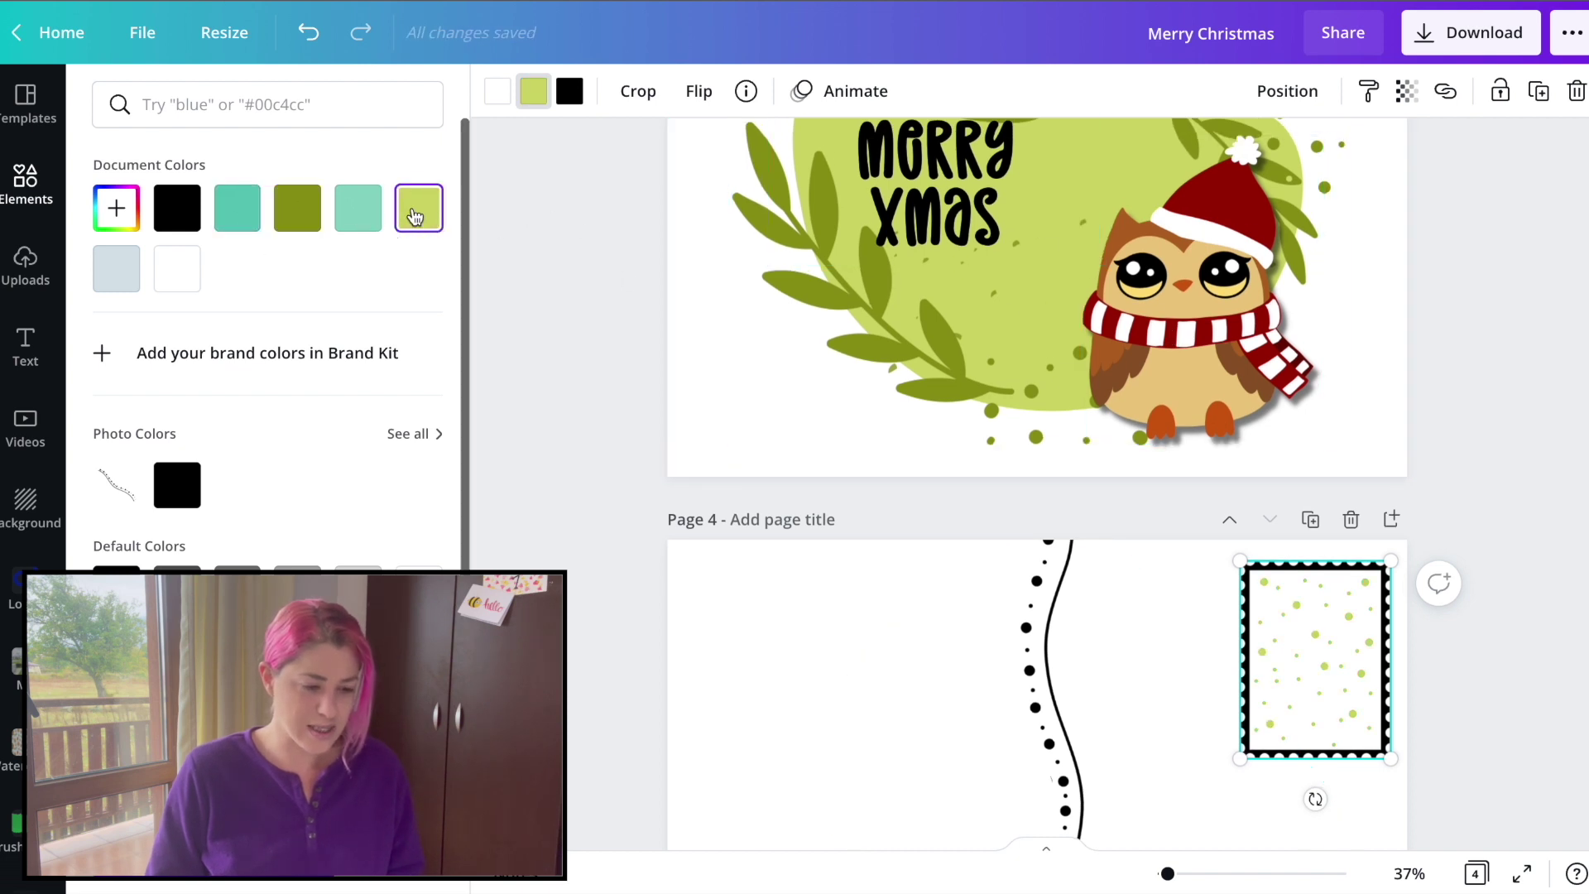
{"action": "left_click", "coordinate": [297, 221]}
{"action": "left_click", "coordinate": [497, 91]}
{"action": "left_click", "coordinate": [418, 211]}
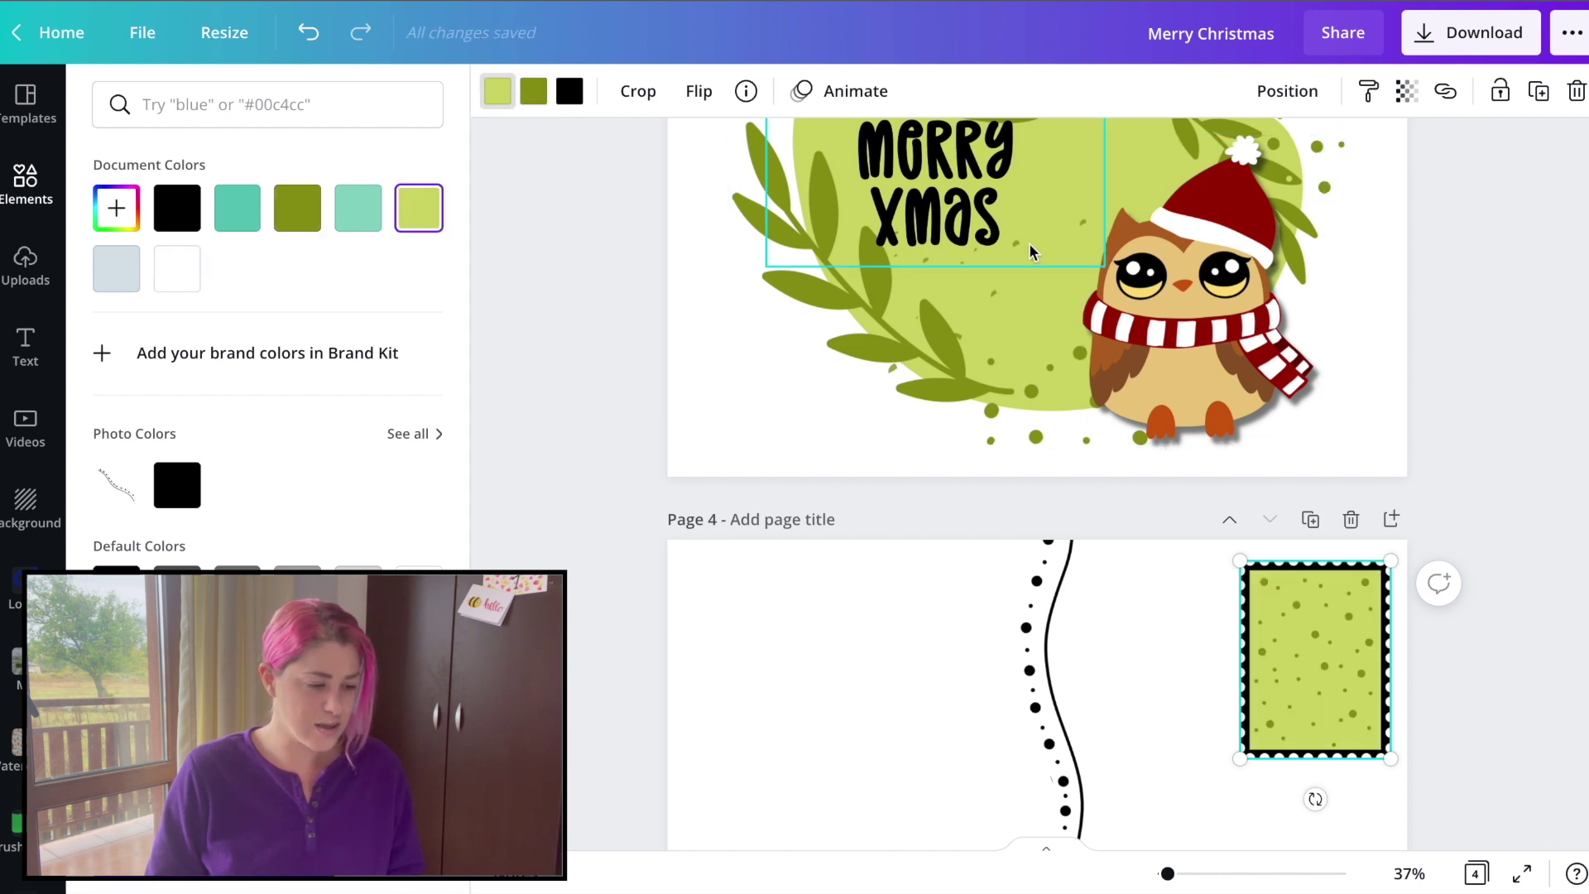
{"action": "left_click", "coordinate": [313, 218]}
{"action": "left_click", "coordinate": [533, 91]}
{"action": "left_click", "coordinate": [419, 206]}
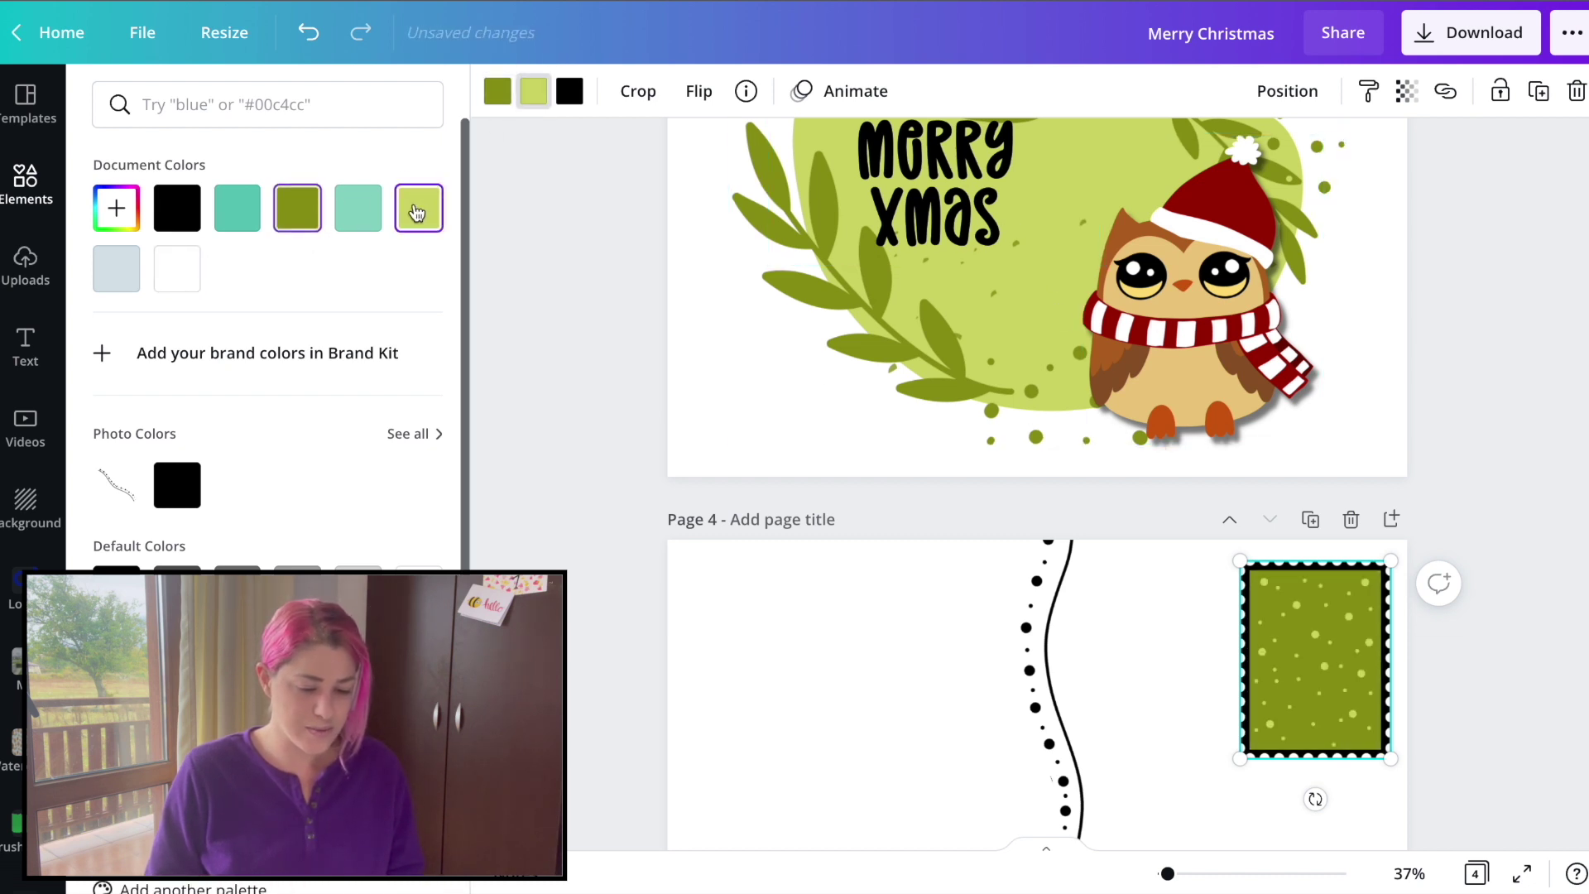
Step: Set the stamp's dots to white and its background to light green
{"action": "left_click", "coordinate": [182, 269]}
{"action": "left_click", "coordinate": [498, 91]}
{"action": "left_click", "coordinate": [433, 220]}
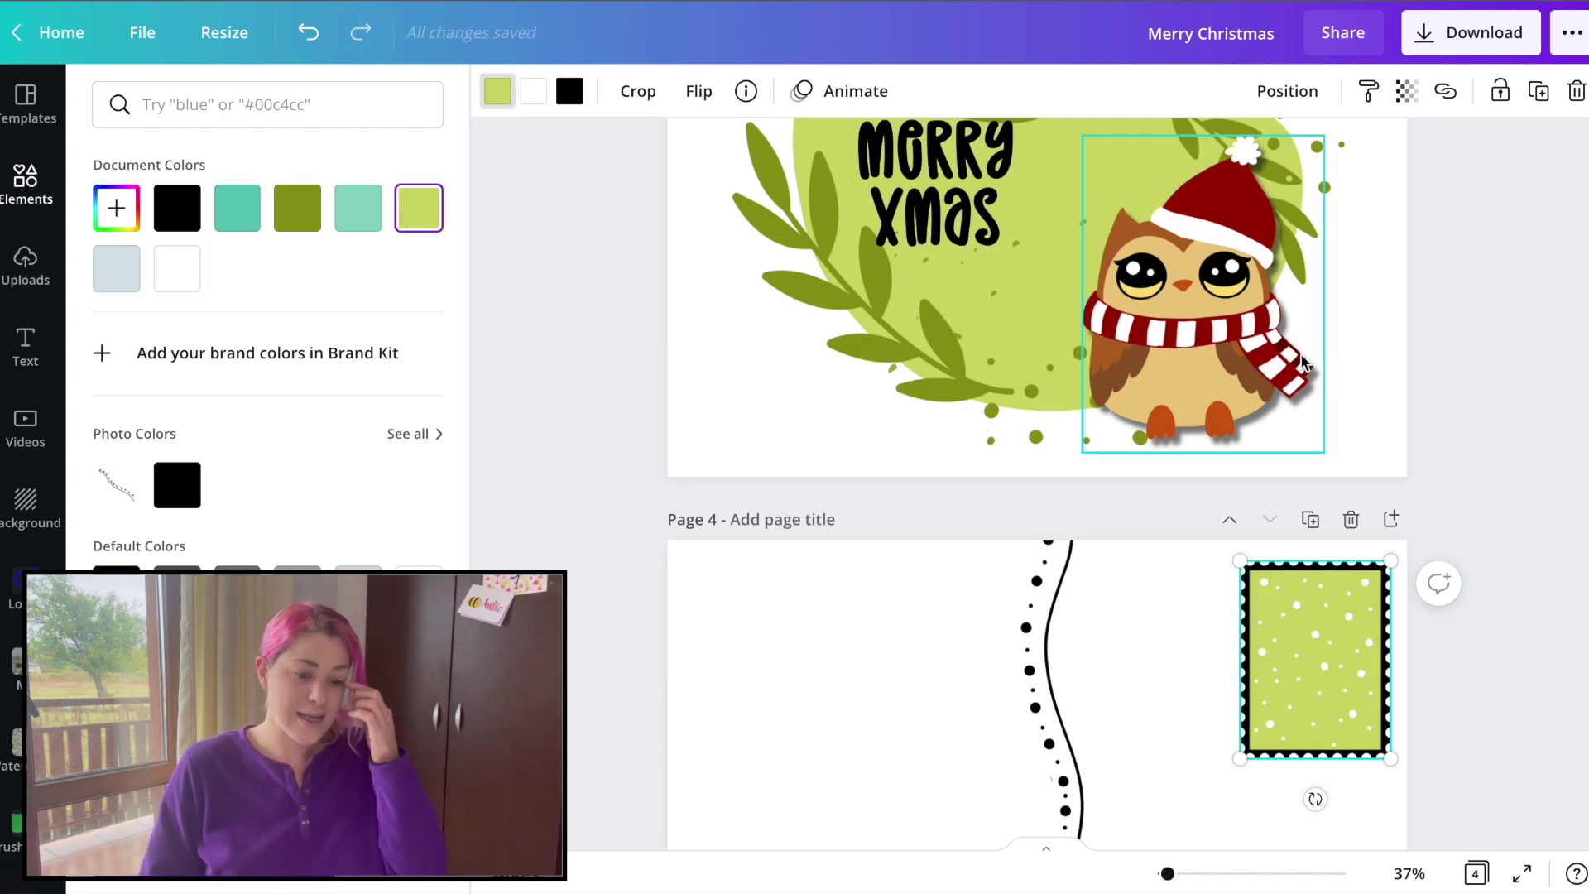
Step: Shrink the stamp slightly, keeping it in the page's upper-right corner
{"action": "left_click", "coordinate": [958, 633]}
{"action": "scroll", "coordinate": [957, 633], "scroll_direction": "down", "scroll_amount": 3}
{"action": "left_click", "coordinate": [1357, 396]}
{"action": "left_click_drag", "start_coordinate": [1236, 461], "coordinate": [1251, 446]}
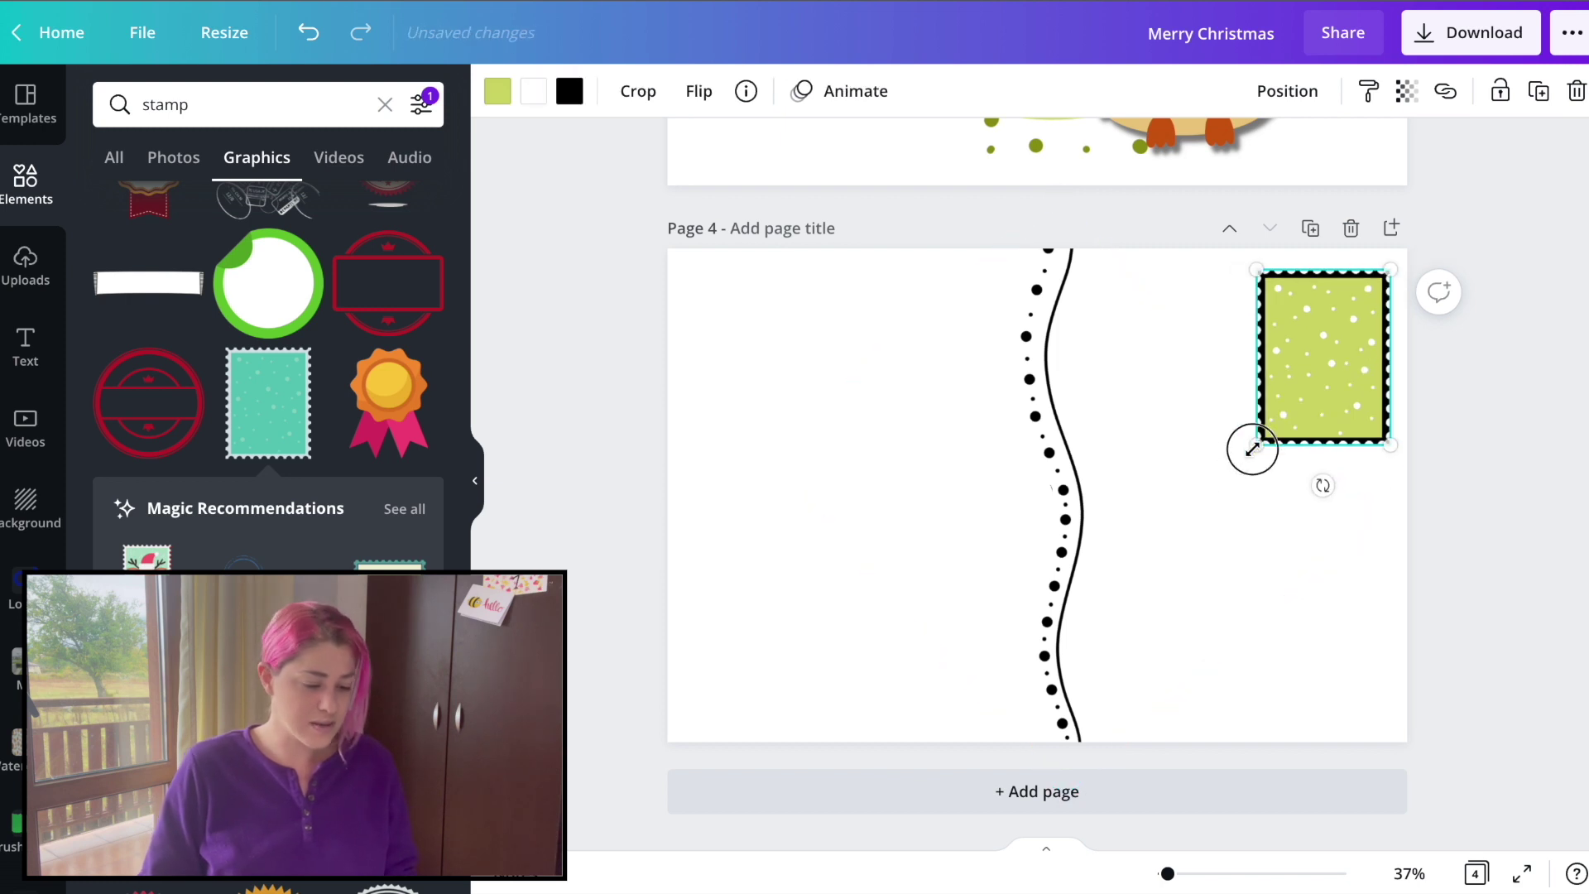
{"action": "left_click", "coordinate": [1181, 486]}
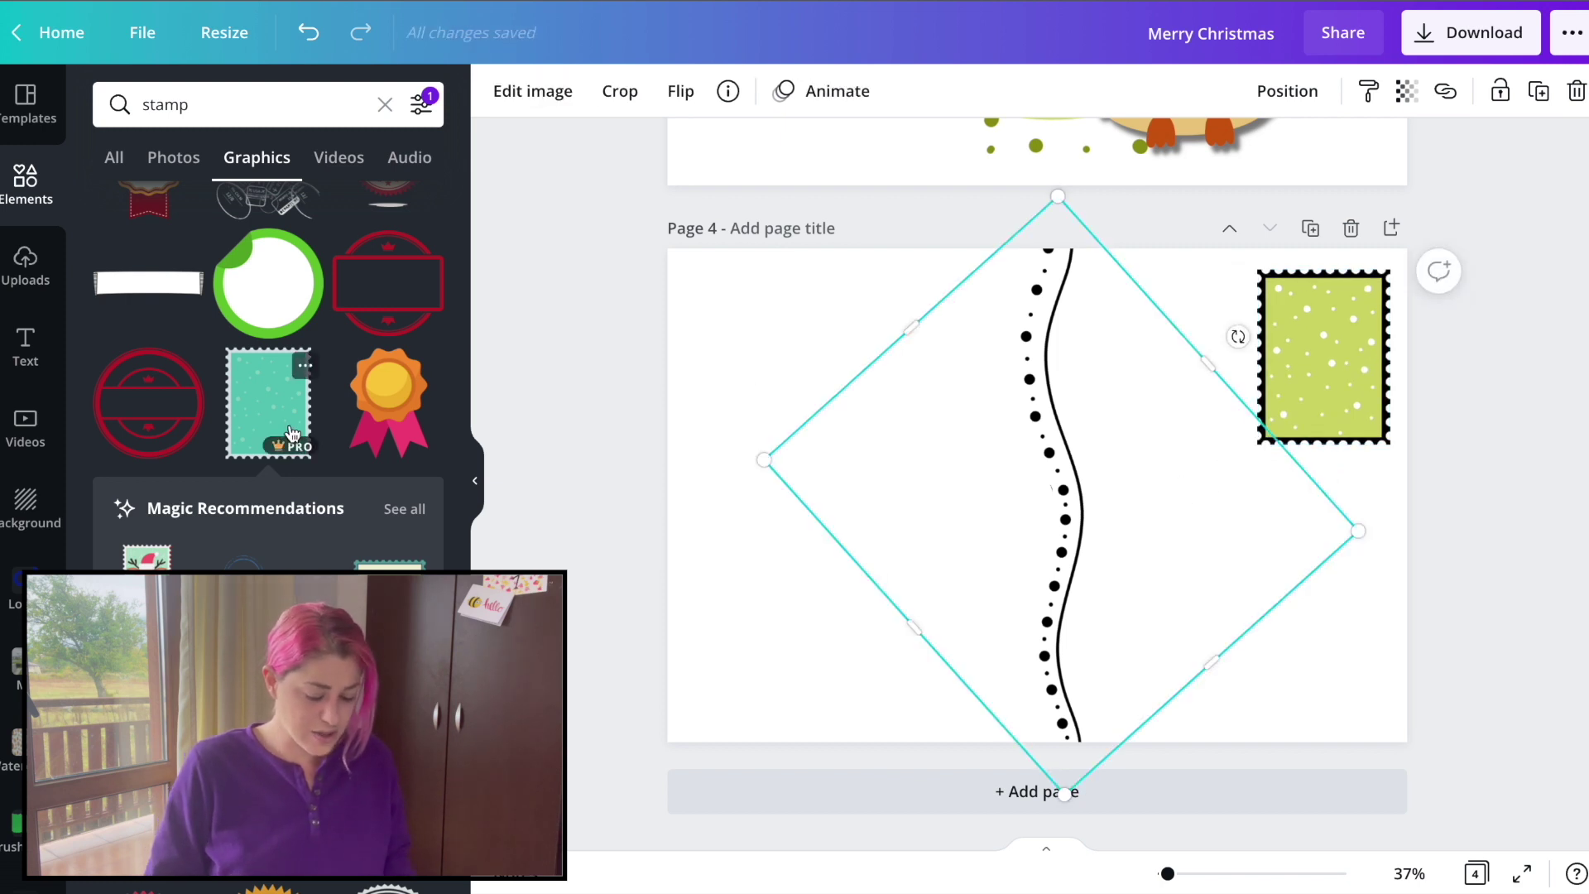
Step: Search elements for "line", add a plain straight line, shorten it and place it horizontally below the stamp
{"action": "double_click", "coordinate": [274, 106]}
{"action": "type", "text": "line"}
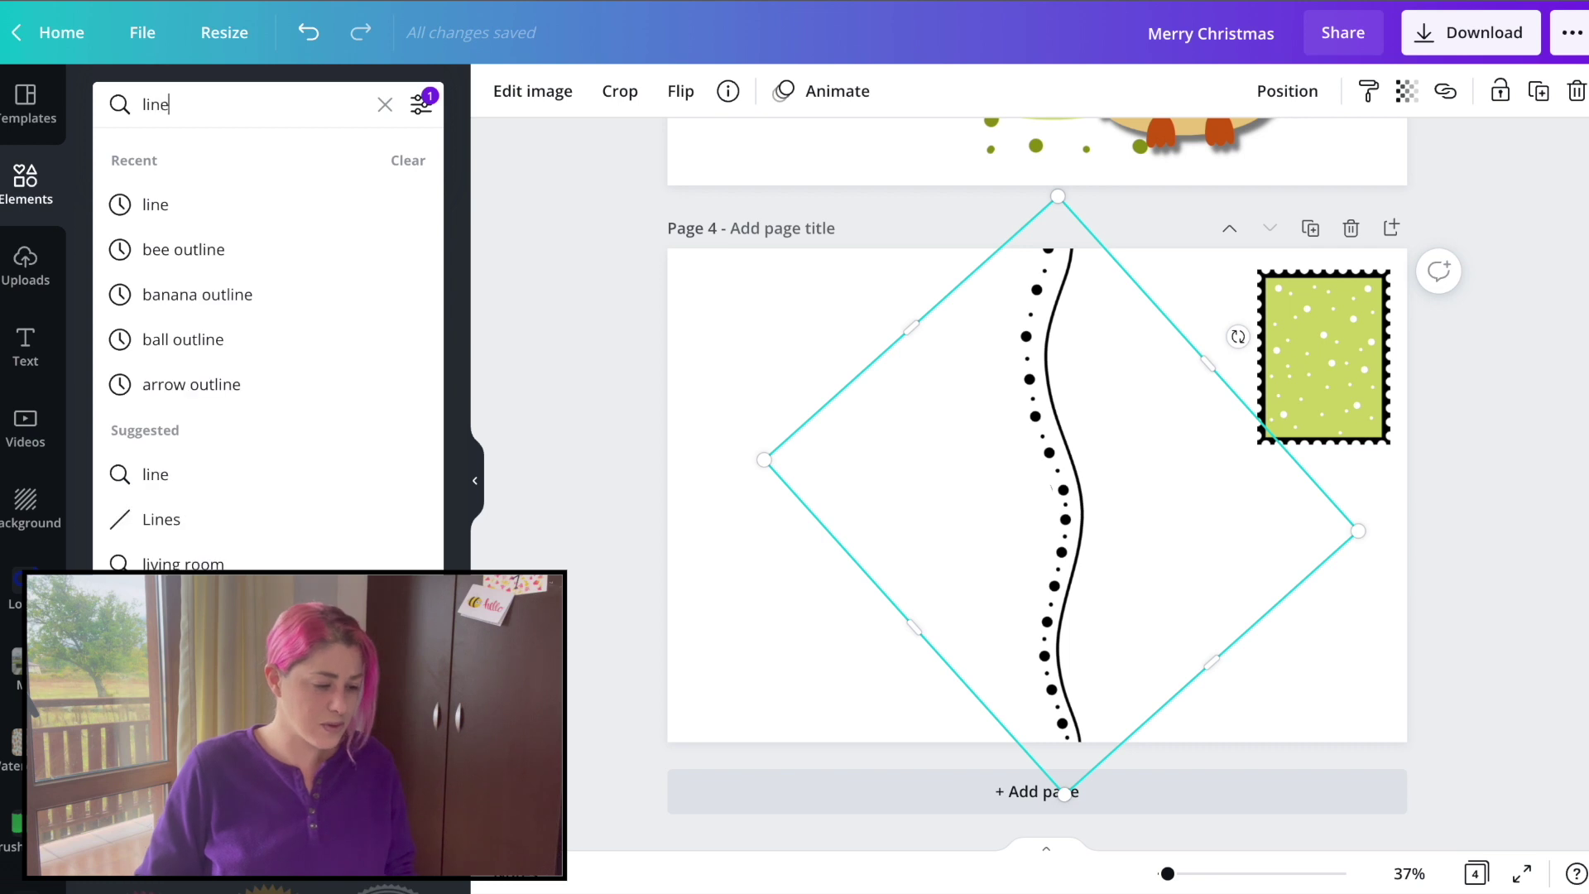
{"action": "key", "text": "Return"}
{"action": "left_click", "coordinate": [147, 254]}
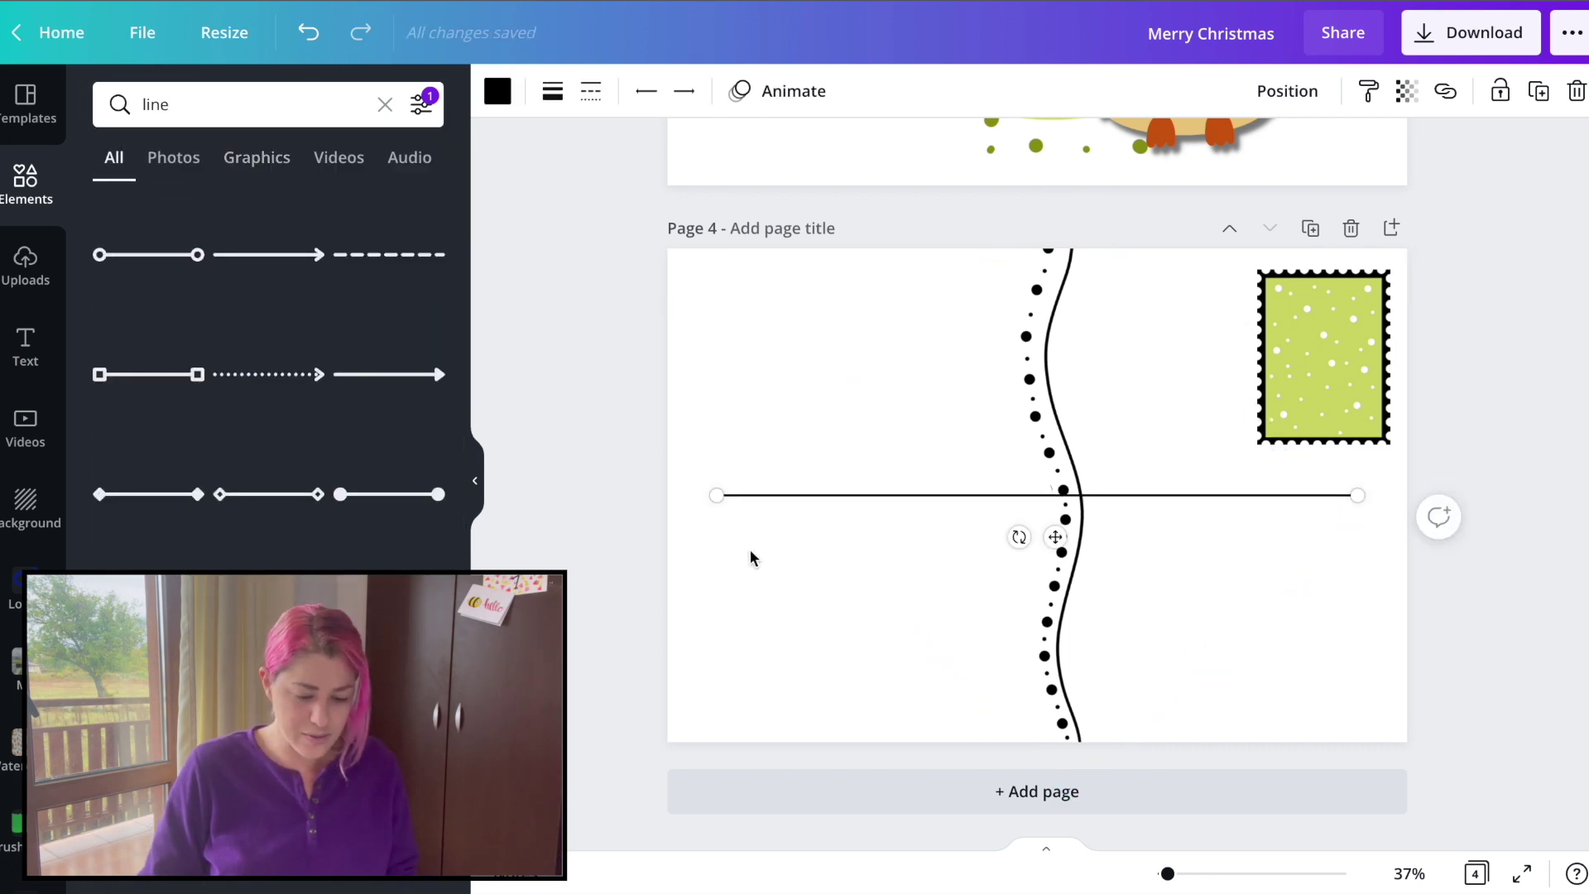
{"action": "left_click_drag", "start_coordinate": [714, 496], "coordinate": [1108, 496]}
{"action": "left_click_drag", "start_coordinate": [1370, 496], "coordinate": [1300, 615]}
{"action": "left_click", "coordinate": [1576, 373]}
Step: Duplicate the short line and stack the copies at even intervals to make five address lines below the stamp
{"action": "left_click", "coordinate": [1312, 497]}
{"action": "left_click", "coordinate": [1310, 524]}
{"action": "key", "text": "ctrl+d"}
{"action": "left_click_drag", "start_coordinate": [1302, 530], "coordinate": [1300, 662]}
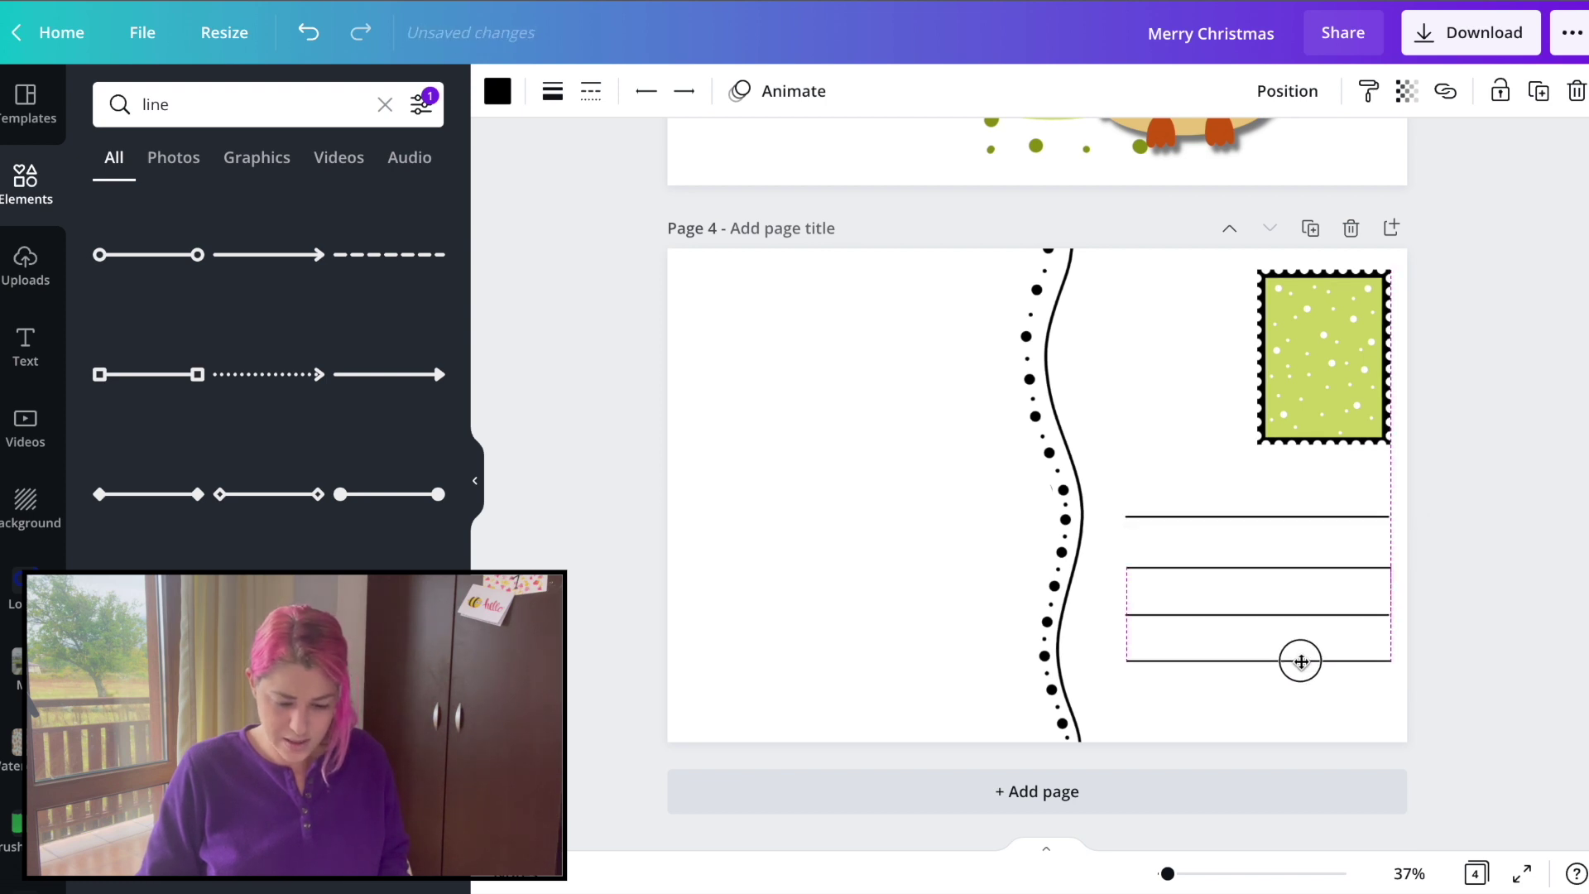
{"action": "key", "text": "ctrl+d"}
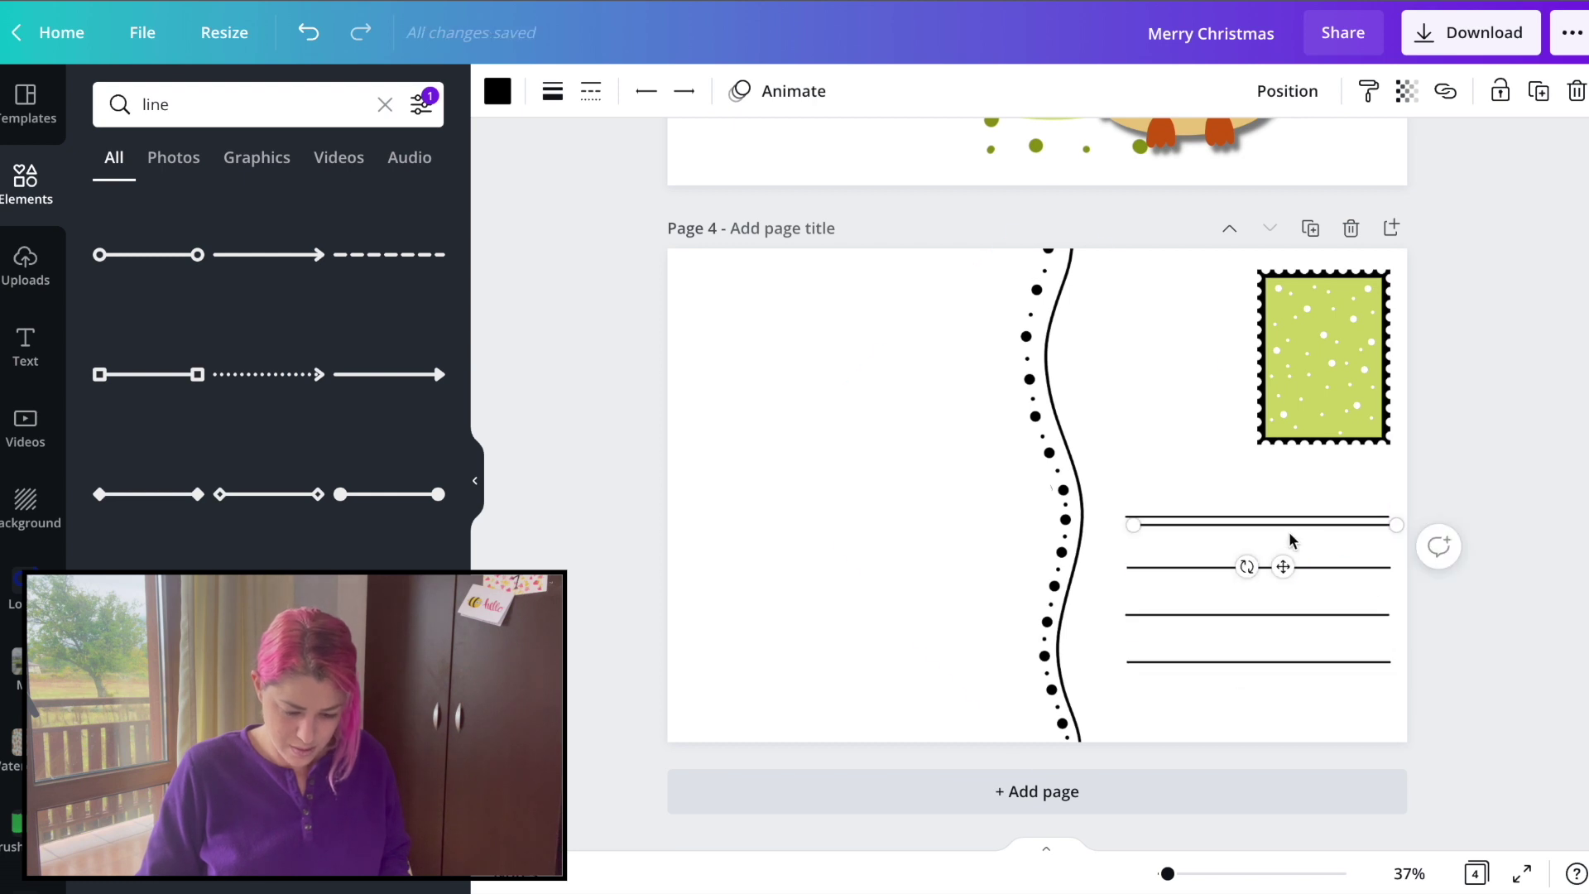
{"action": "left_click_drag", "start_coordinate": [1292, 530], "coordinate": [1283, 710]}
{"action": "left_click", "coordinate": [1484, 665]}
Step: Select the five address lines together and move them up slightly
{"action": "left_click_drag", "start_coordinate": [1472, 737], "coordinate": [1210, 518]}
{"action": "left_click", "coordinate": [1071, 488]}
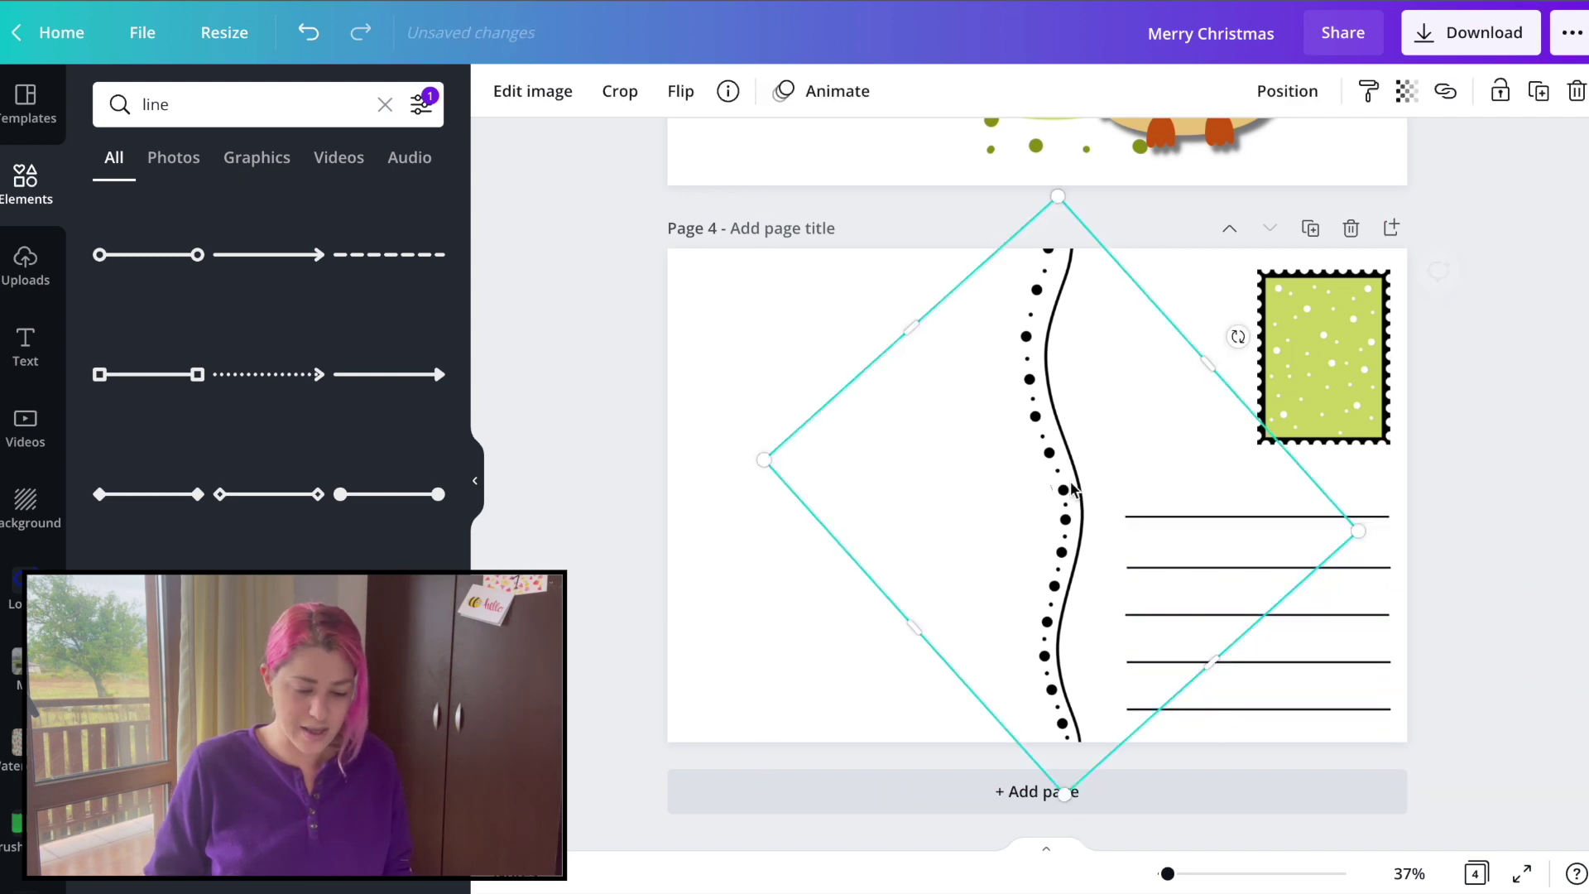
{"action": "left_click", "coordinate": [1528, 495]}
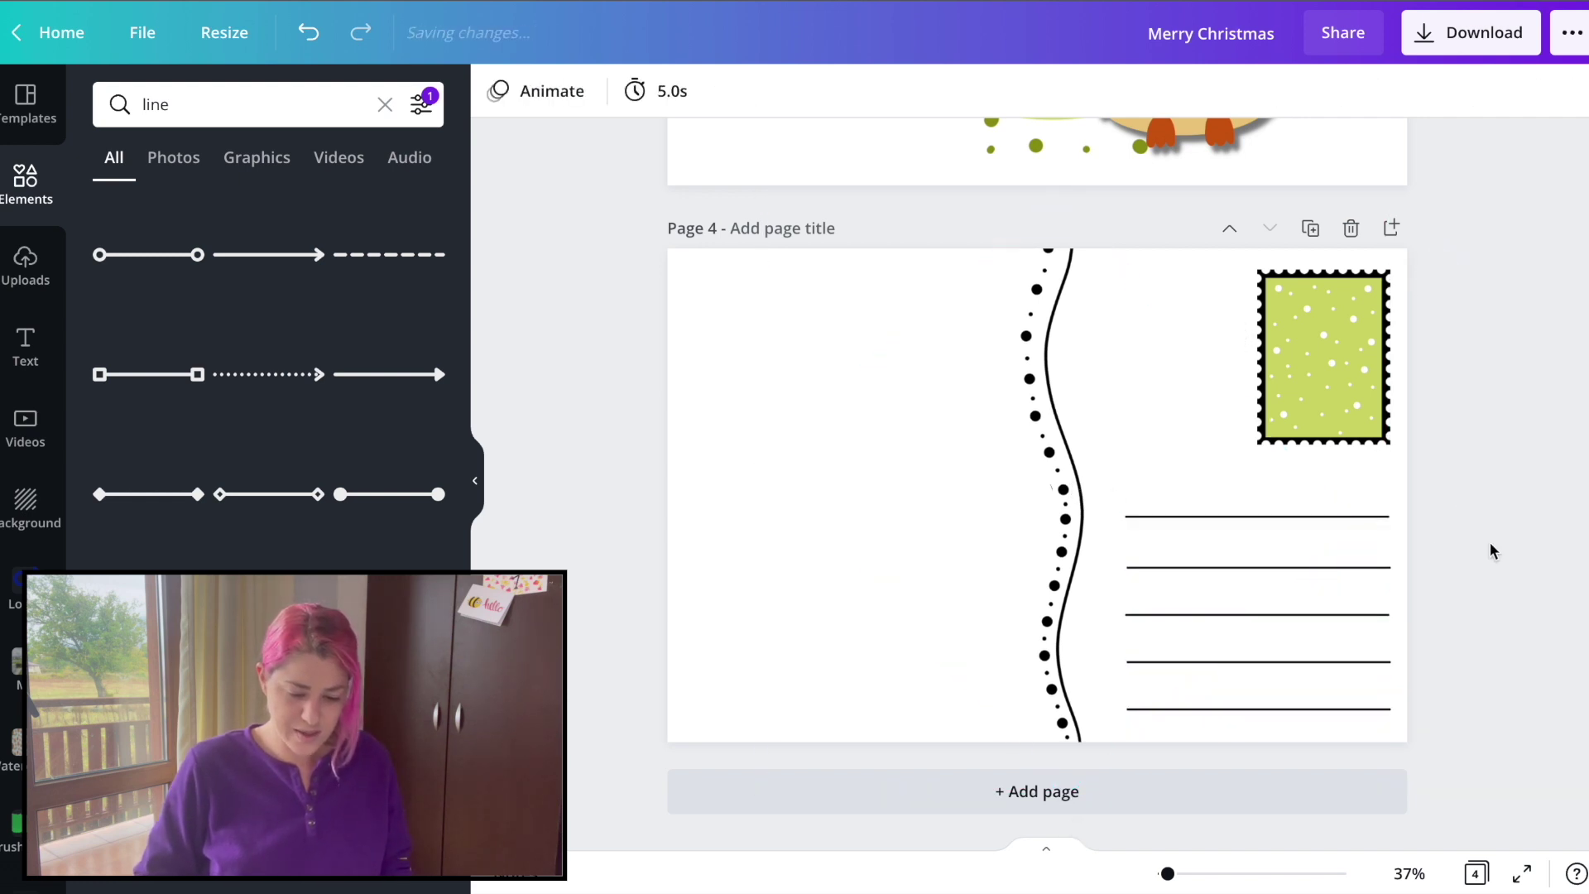
{"action": "left_click", "coordinate": [1348, 516]}
{"action": "left_click_drag", "start_coordinate": [1472, 472], "coordinate": [1377, 726]}
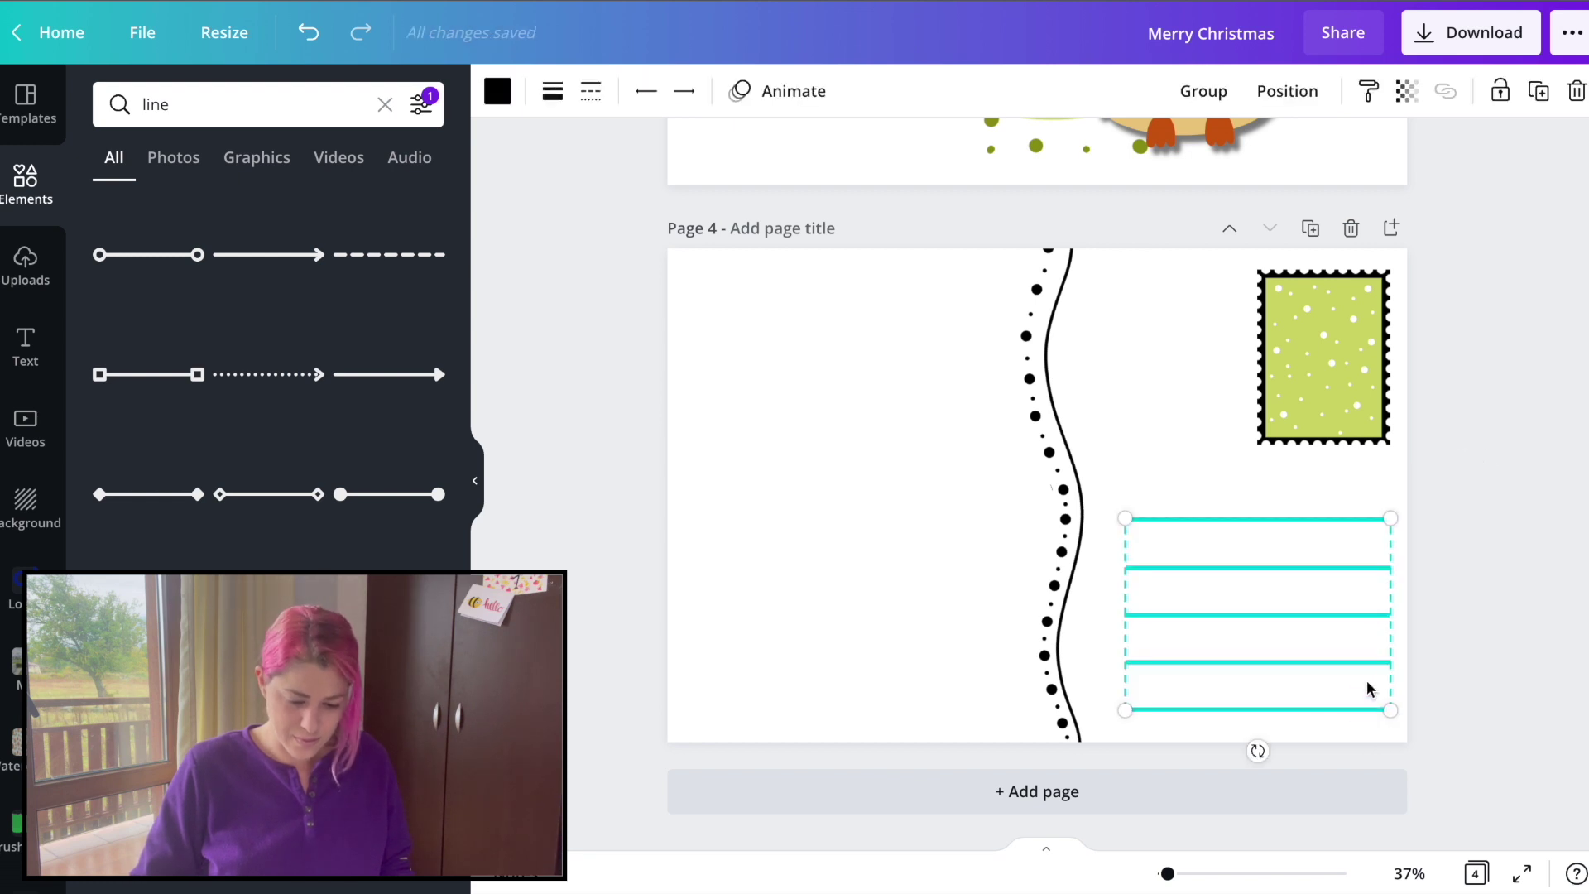
{"action": "left_click_drag", "start_coordinate": [1364, 668], "coordinate": [1356, 656]}
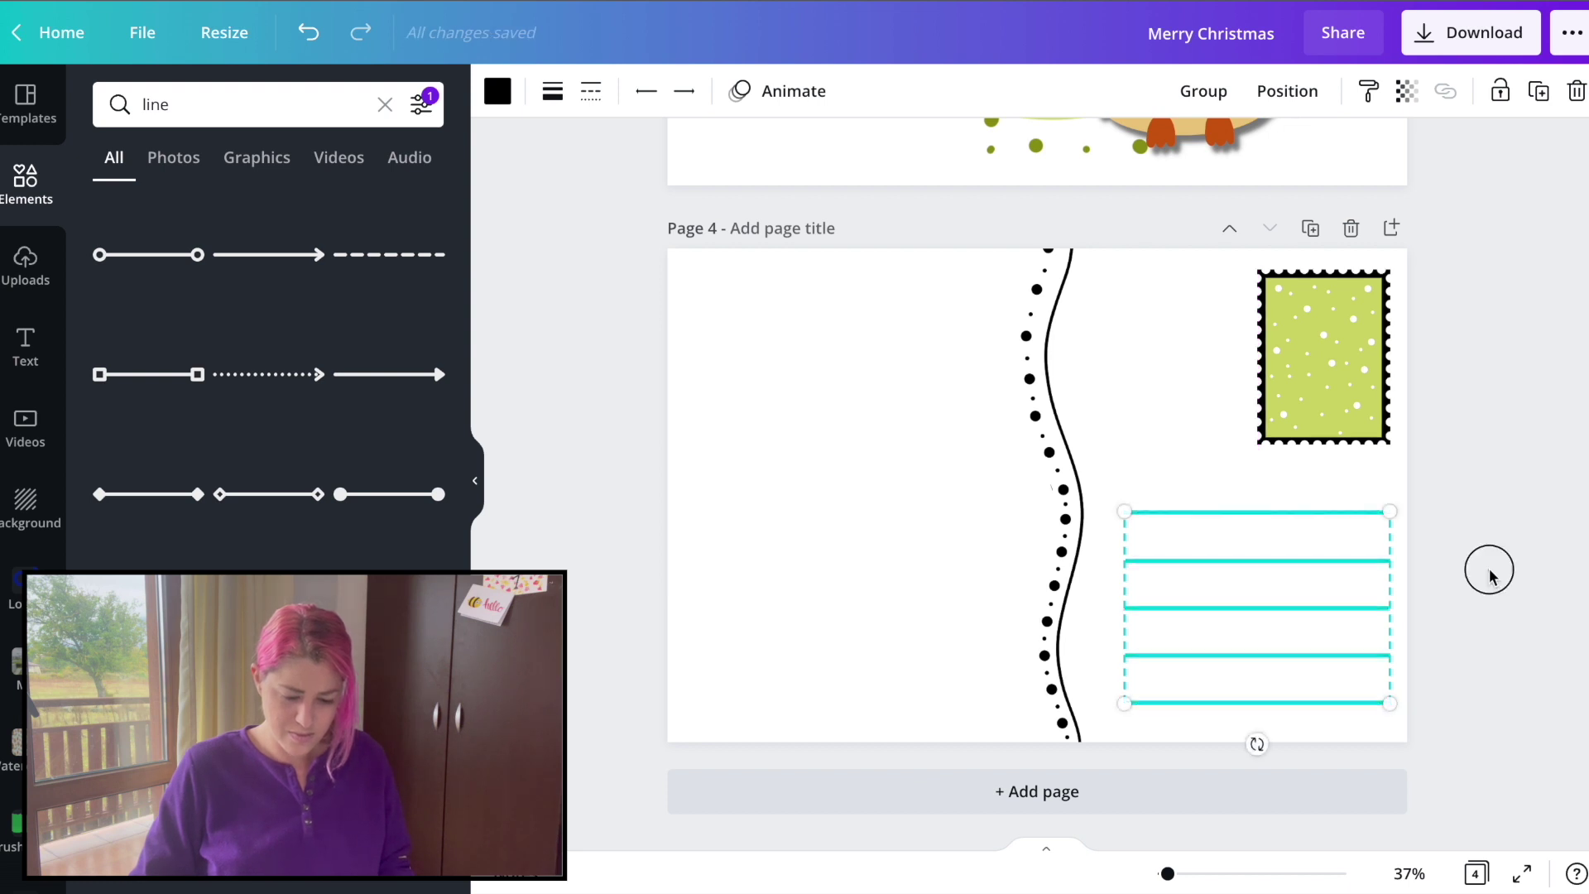
{"action": "left_click", "coordinate": [1490, 569]}
Step: Copy the five address lines to the page's left half and enlarge the set to span the message area
{"action": "left_click_drag", "start_coordinate": [1434, 729], "coordinate": [940, 337]}
{"action": "left_click_drag", "start_coordinate": [962, 480], "coordinate": [993, 502]}
{"action": "left_click", "coordinate": [592, 495]}
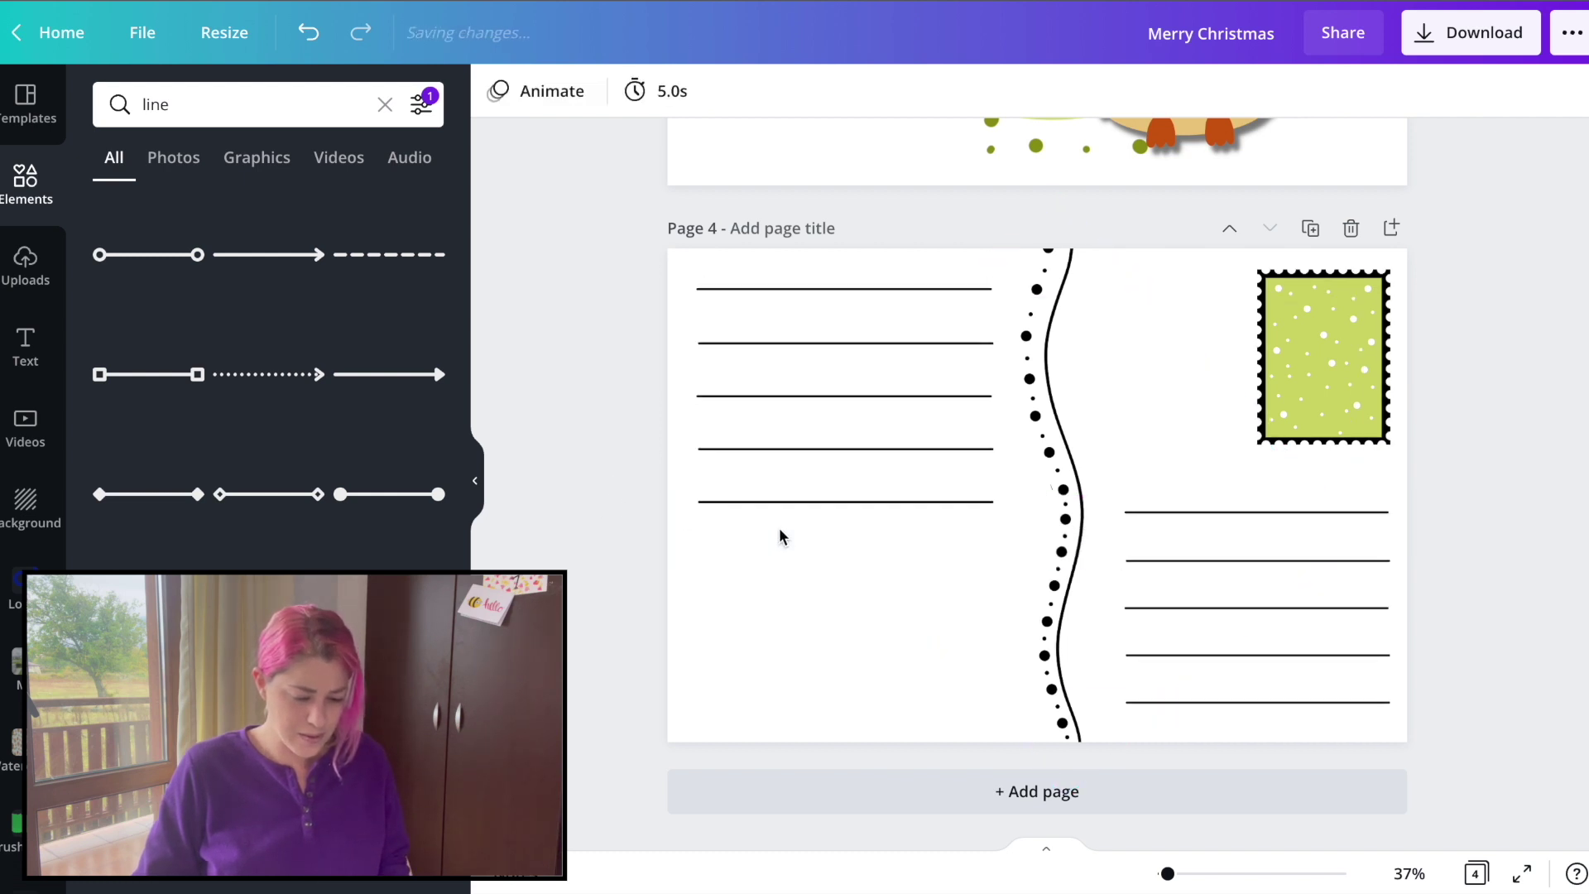
Step: Duplicate the lower three message lines and place the copies beneath the existing five
{"action": "left_click_drag", "start_coordinate": [773, 549], "coordinate": [755, 345]}
{"action": "left_click", "coordinate": [854, 447]}
{"action": "left_click", "coordinate": [669, 502]}
{"action": "left_click_drag", "start_coordinate": [710, 458], "coordinate": [711, 372]}
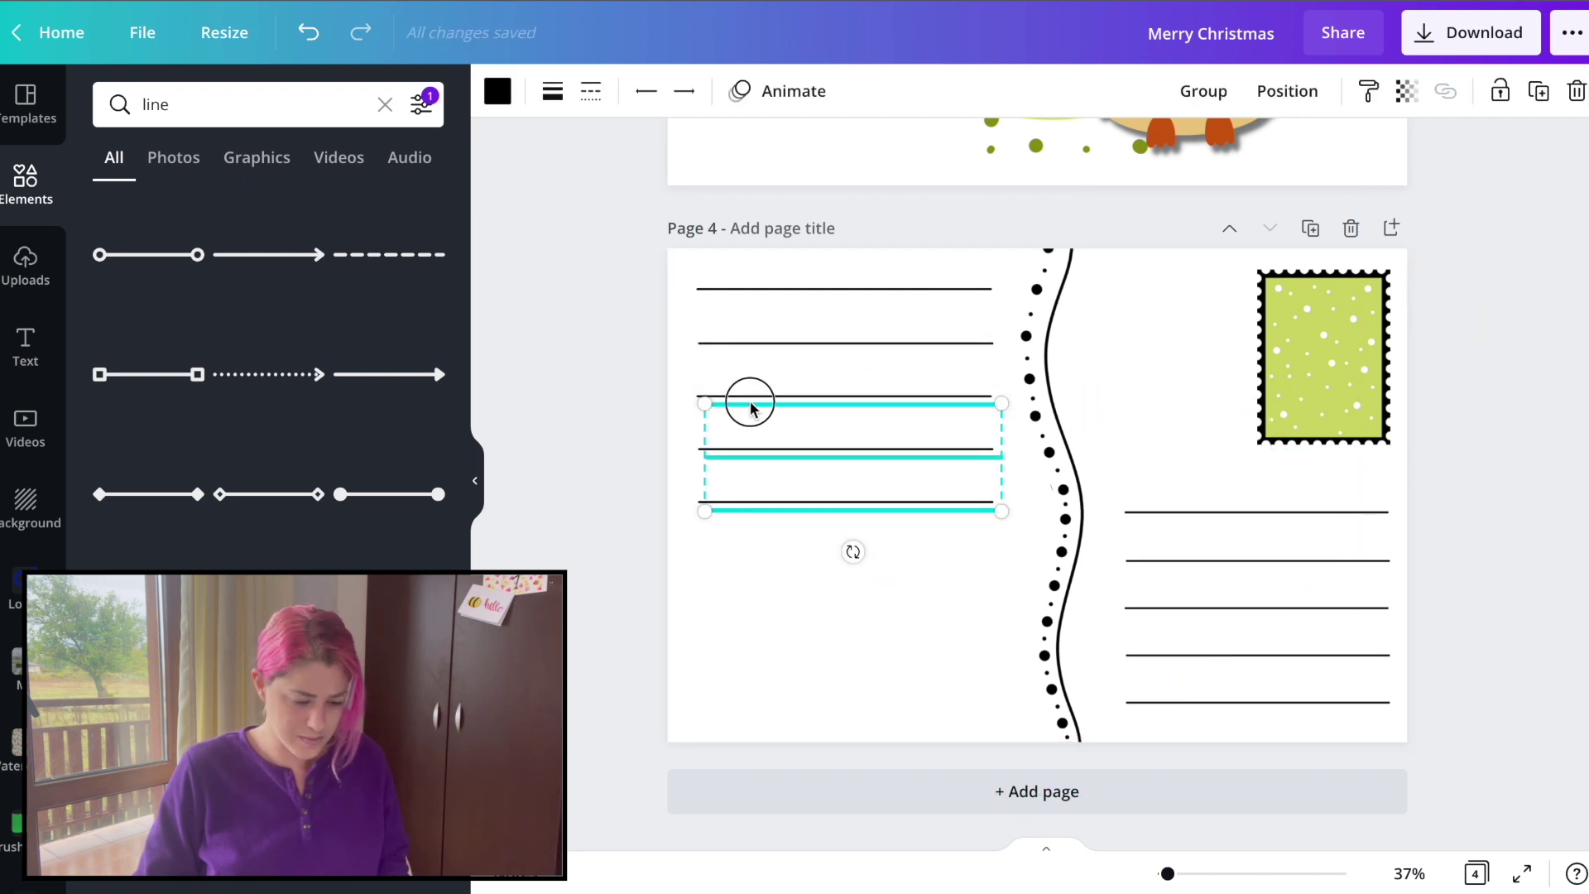
{"action": "left_click_drag", "start_coordinate": [747, 515], "coordinate": [738, 667]}
{"action": "left_click", "coordinate": [712, 579]}
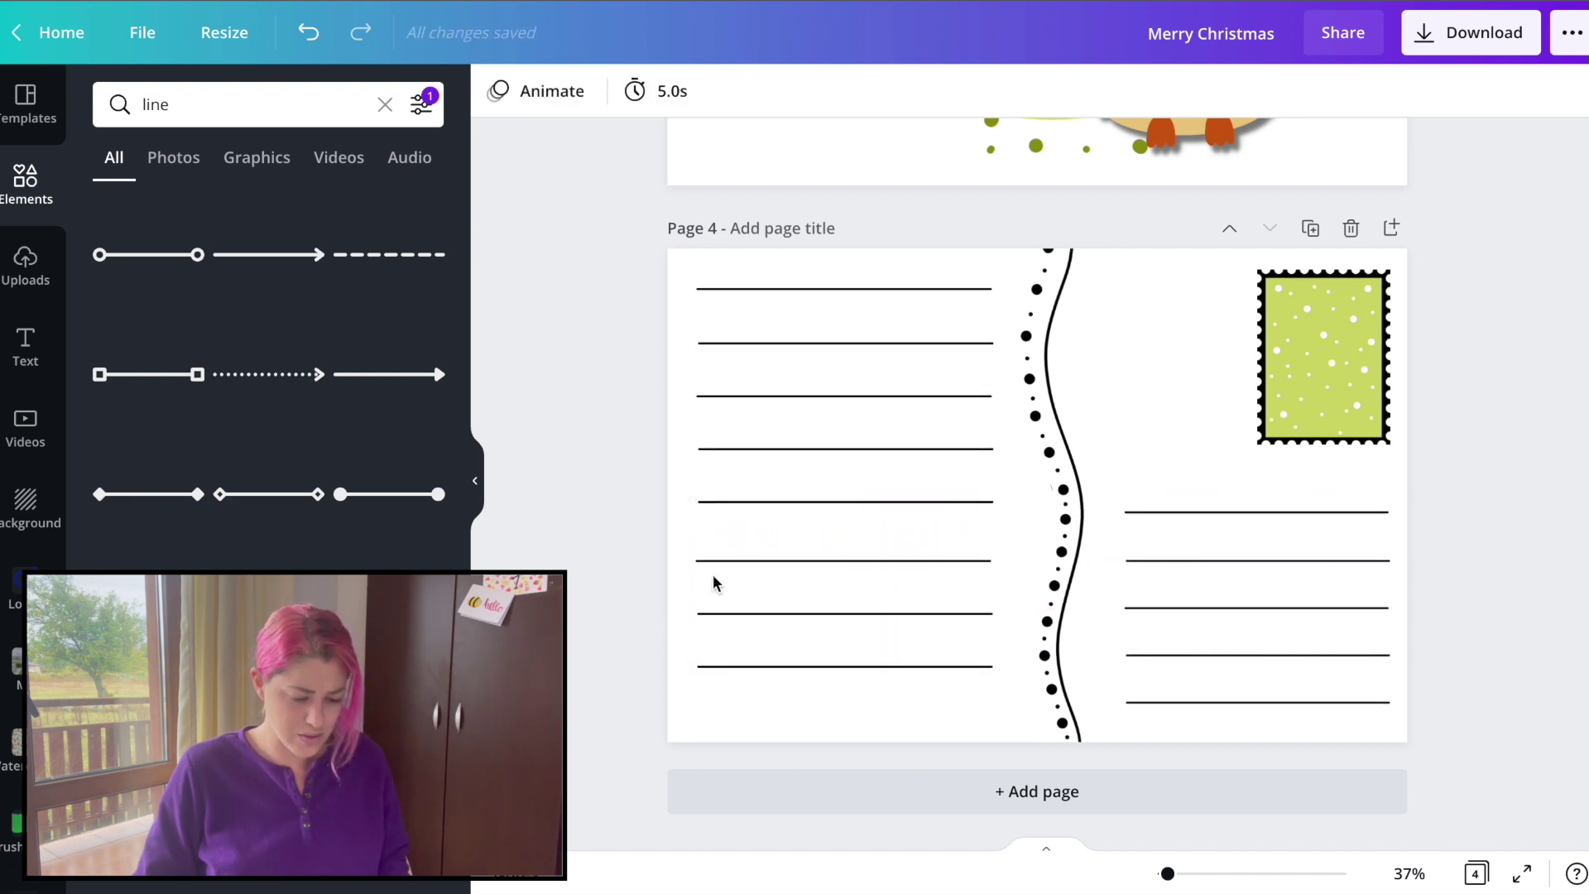
Step: Select all the message lines without the divider and delete them from the back page's left half
{"action": "left_click", "coordinate": [728, 559]}
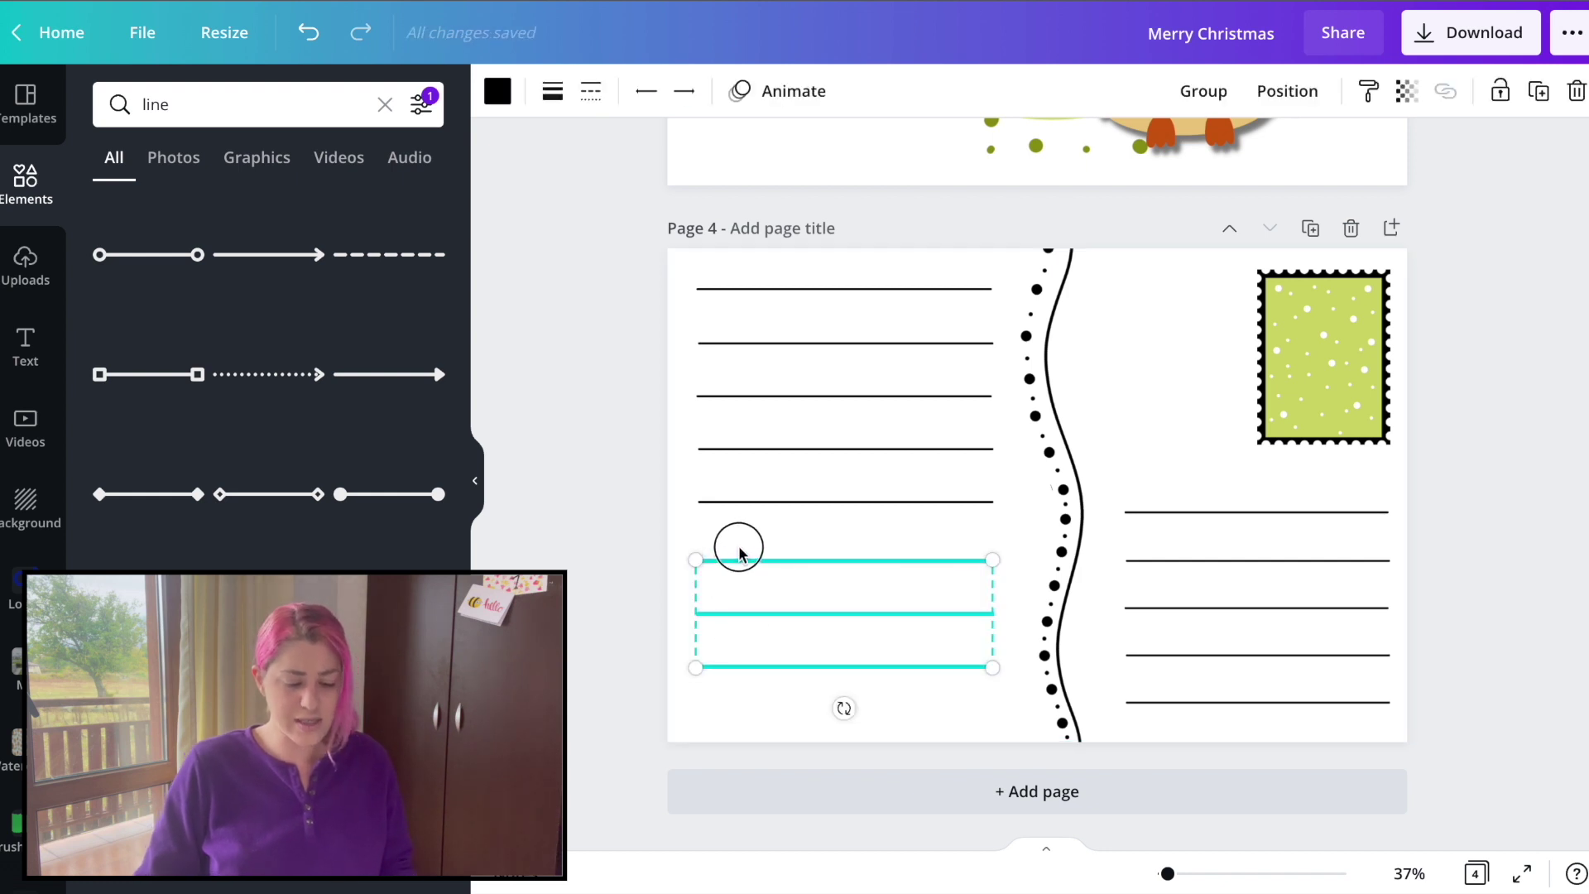
{"action": "left_click_drag", "start_coordinate": [819, 731], "coordinate": [779, 248]}
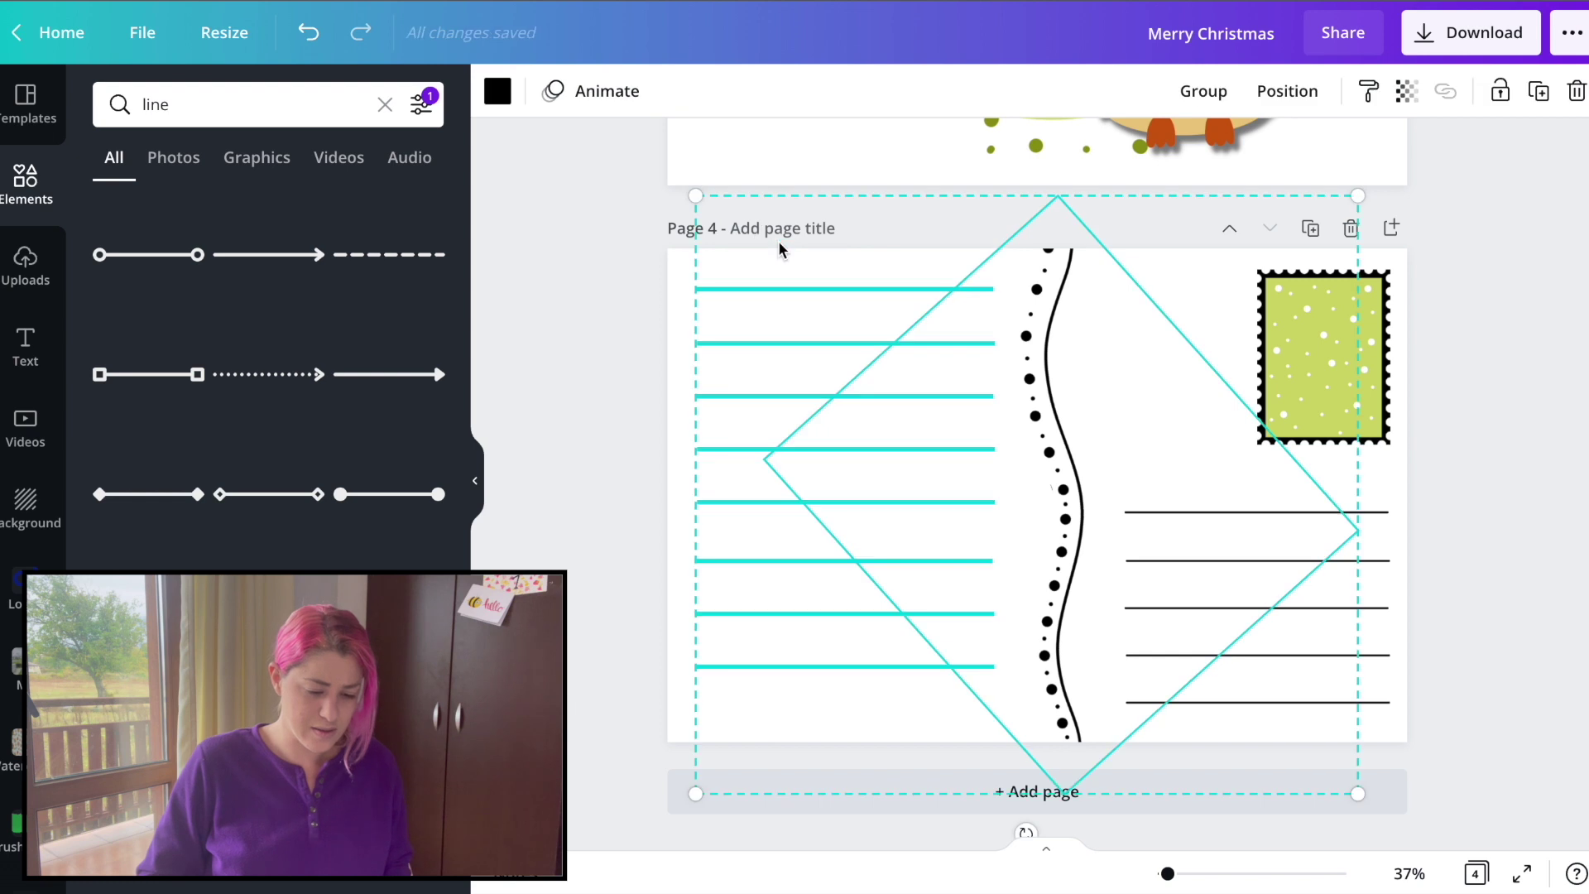
{"action": "left_click", "coordinate": [814, 414], "text": "shift"}
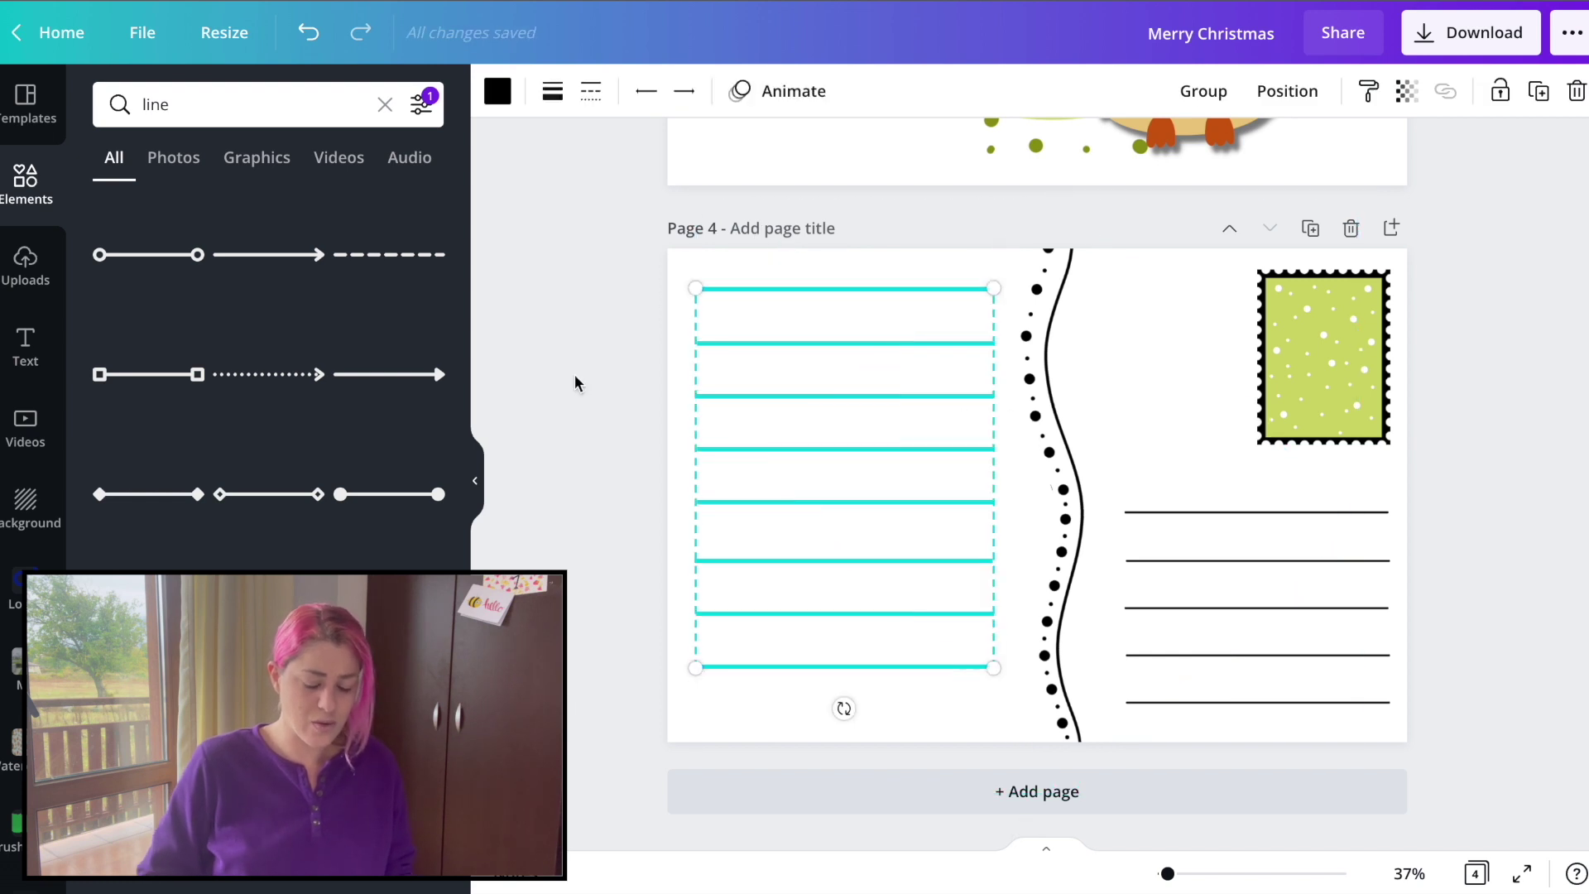
{"action": "key", "text": "Delete"}
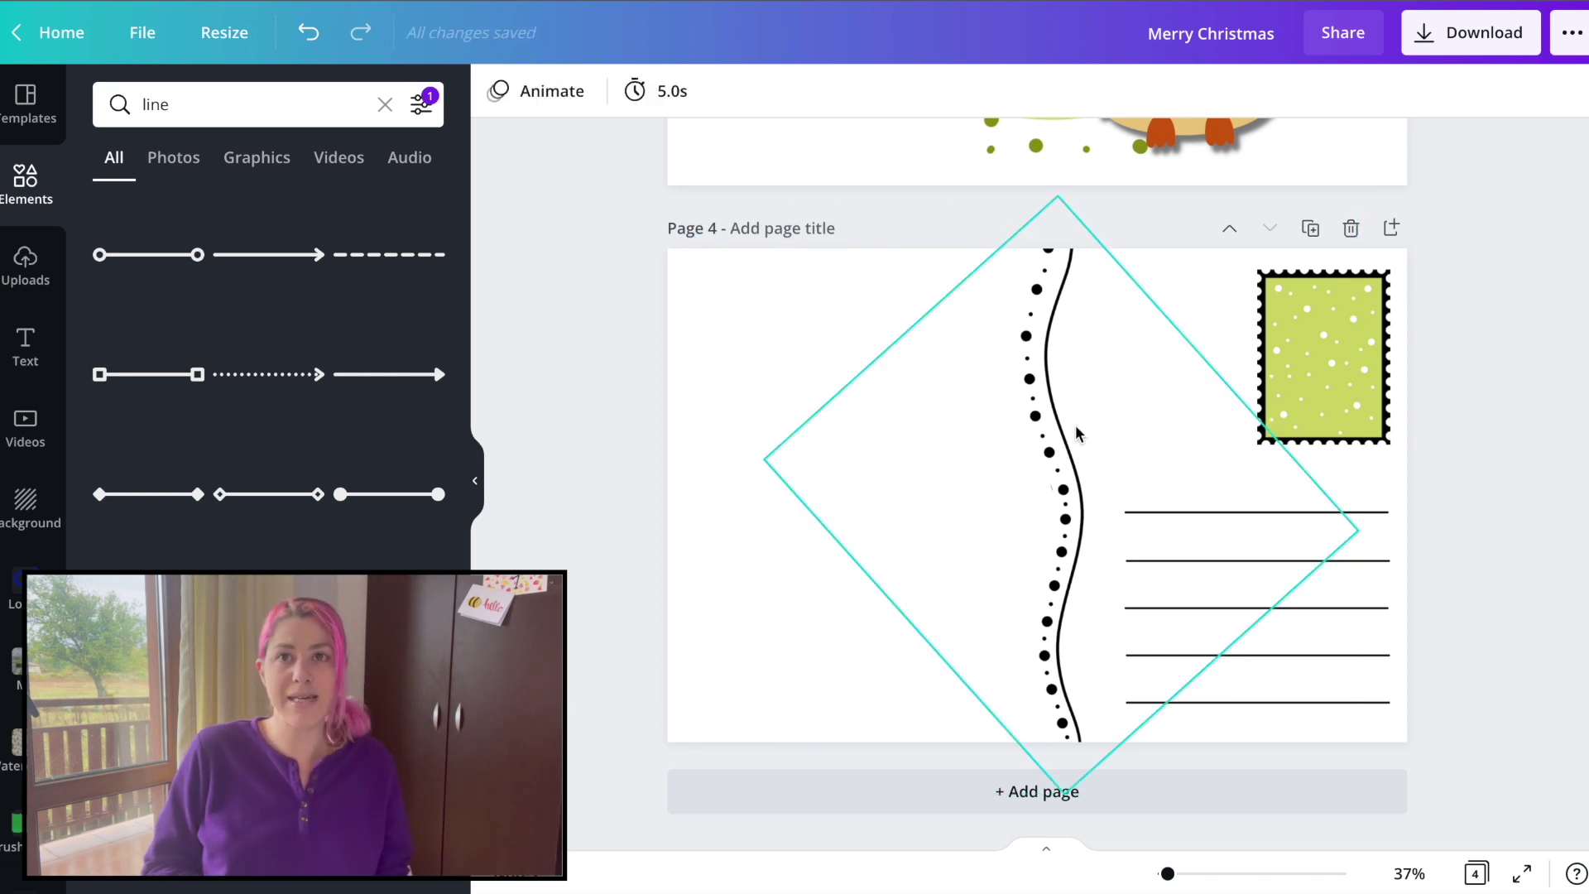
{"action": "key", "text": "Delete"}
Step: Duplicate the Merry Xmas text on page 3 and set the copy's font to Gabriola
{"action": "scroll", "coordinate": [493, 370], "scroll_direction": "up", "scroll_amount": 5}
{"action": "scroll", "coordinate": [494, 371], "scroll_direction": "down", "scroll_amount": 1}
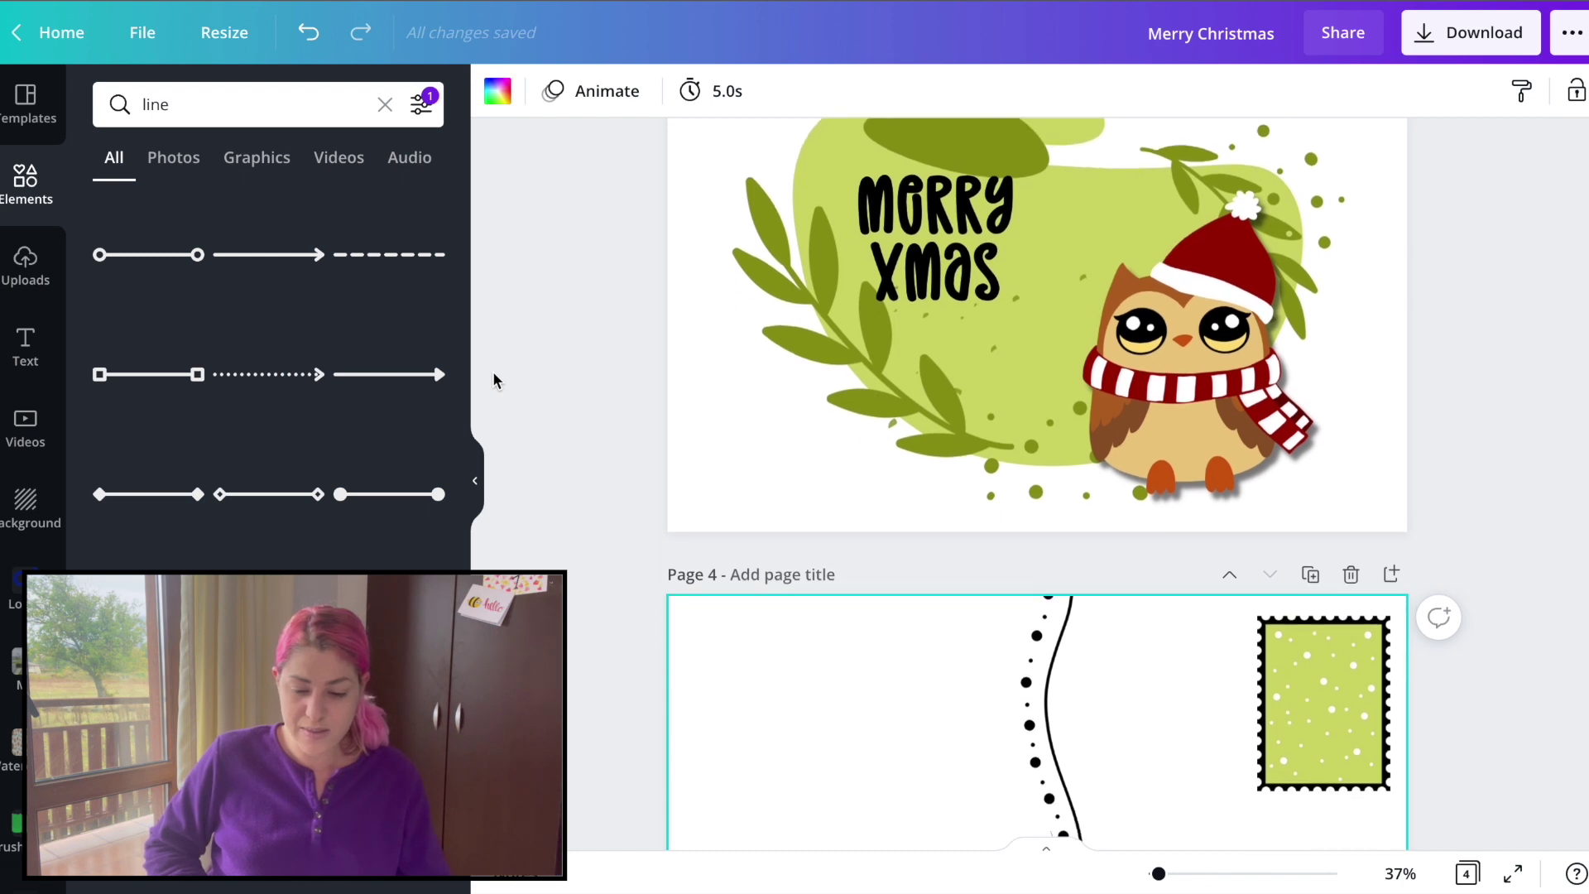
{"action": "left_click", "coordinate": [917, 230]}
{"action": "key", "text": "ctrl+d"}
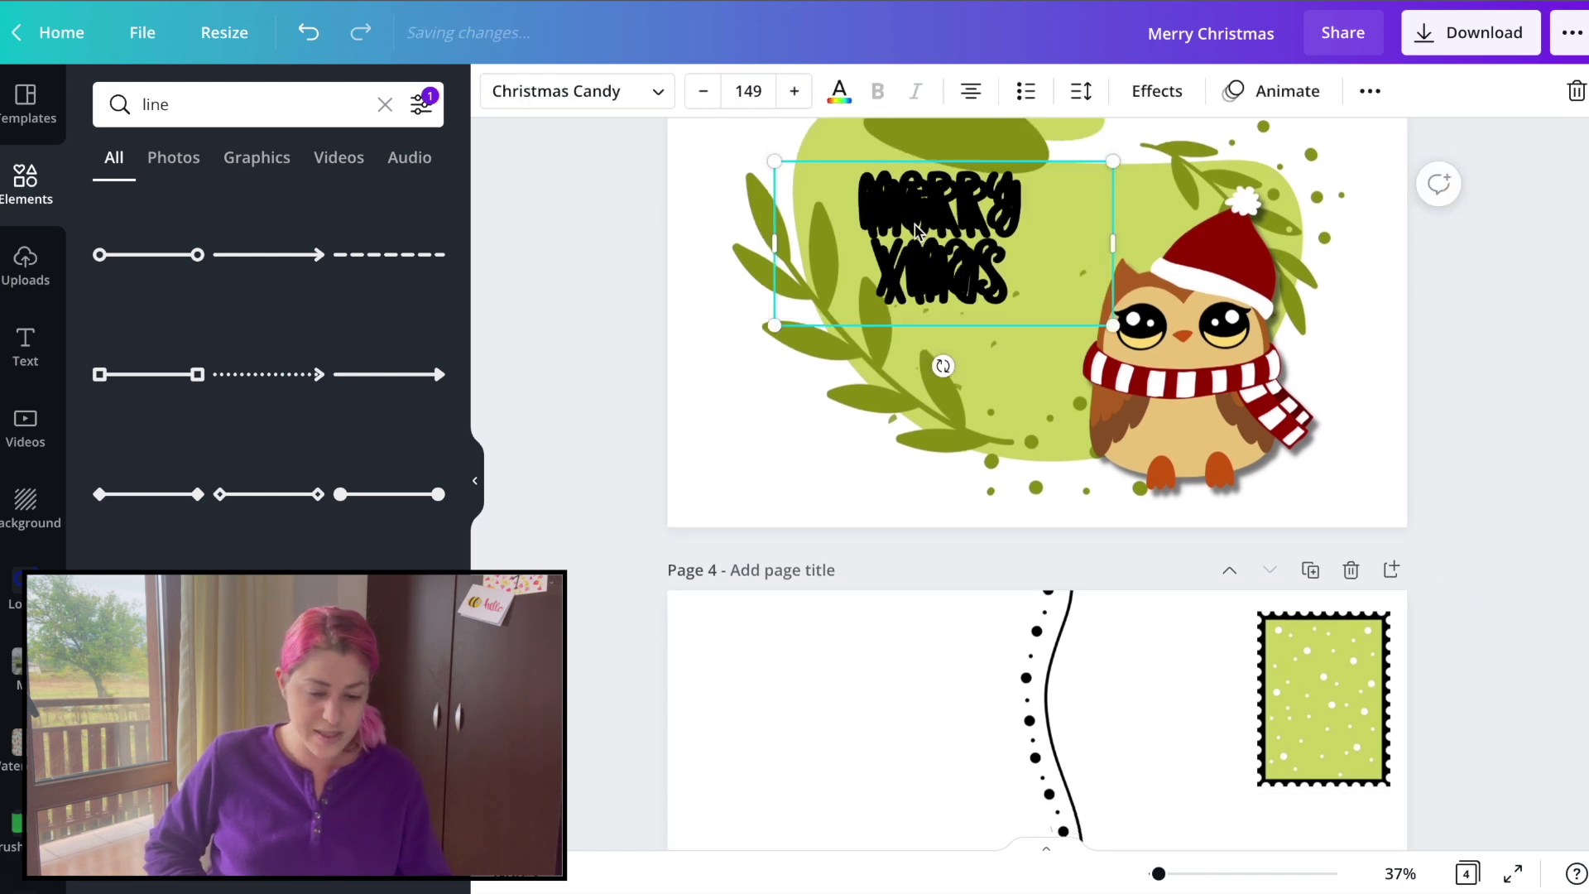
{"action": "left_click", "coordinate": [534, 89]}
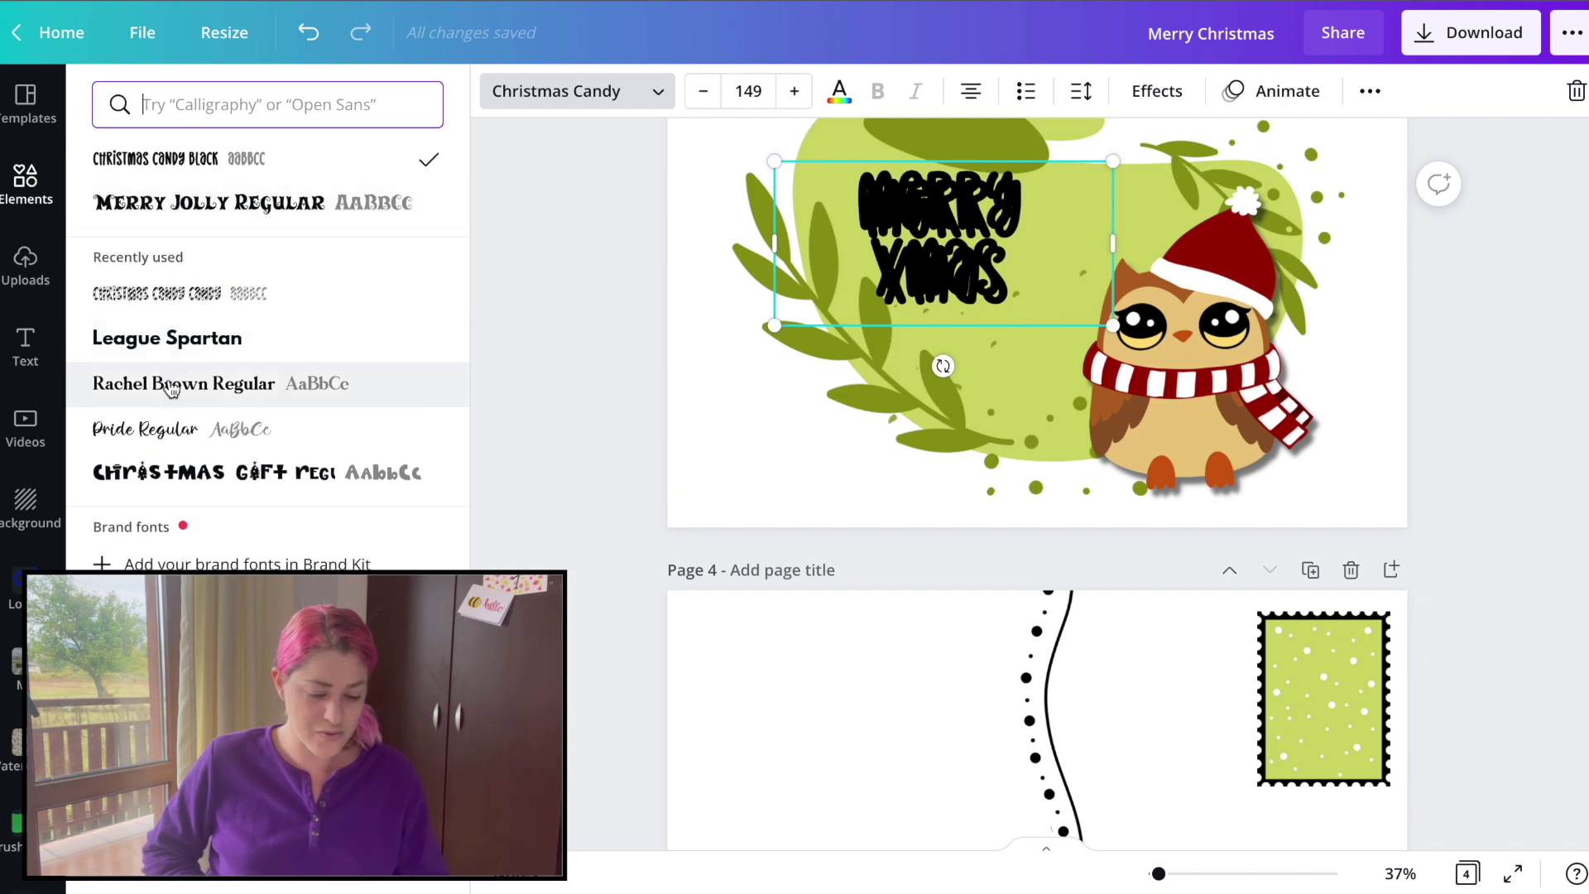
{"action": "scroll", "coordinate": [171, 381], "scroll_direction": "down", "scroll_amount": 10}
{"action": "scroll", "coordinate": [171, 386], "scroll_direction": "down", "scroll_amount": 4}
{"action": "scroll", "coordinate": [121, 383], "scroll_direction": "up", "scroll_amount": 15}
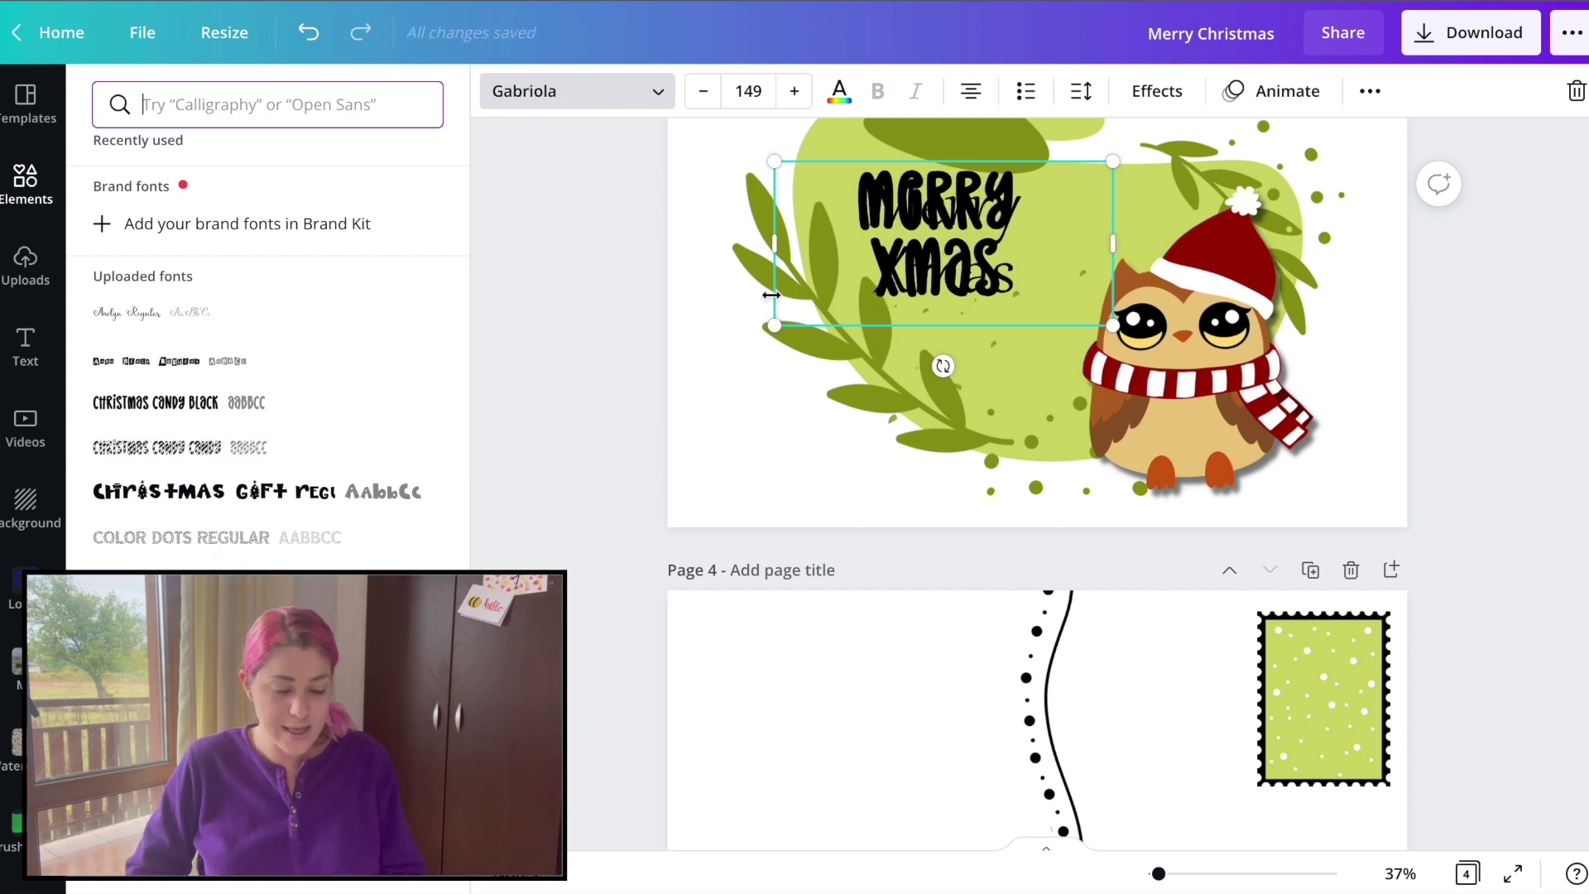
Step: Move the Gabriola copy to the lower left of page 3 and select its whole text for replacement
{"action": "left_click_drag", "start_coordinate": [1003, 265], "coordinate": [887, 467]}
{"action": "double_click", "coordinate": [839, 467]}
{"action": "key", "text": "ctrl+a"}
{"action": "type", "text": "@"}
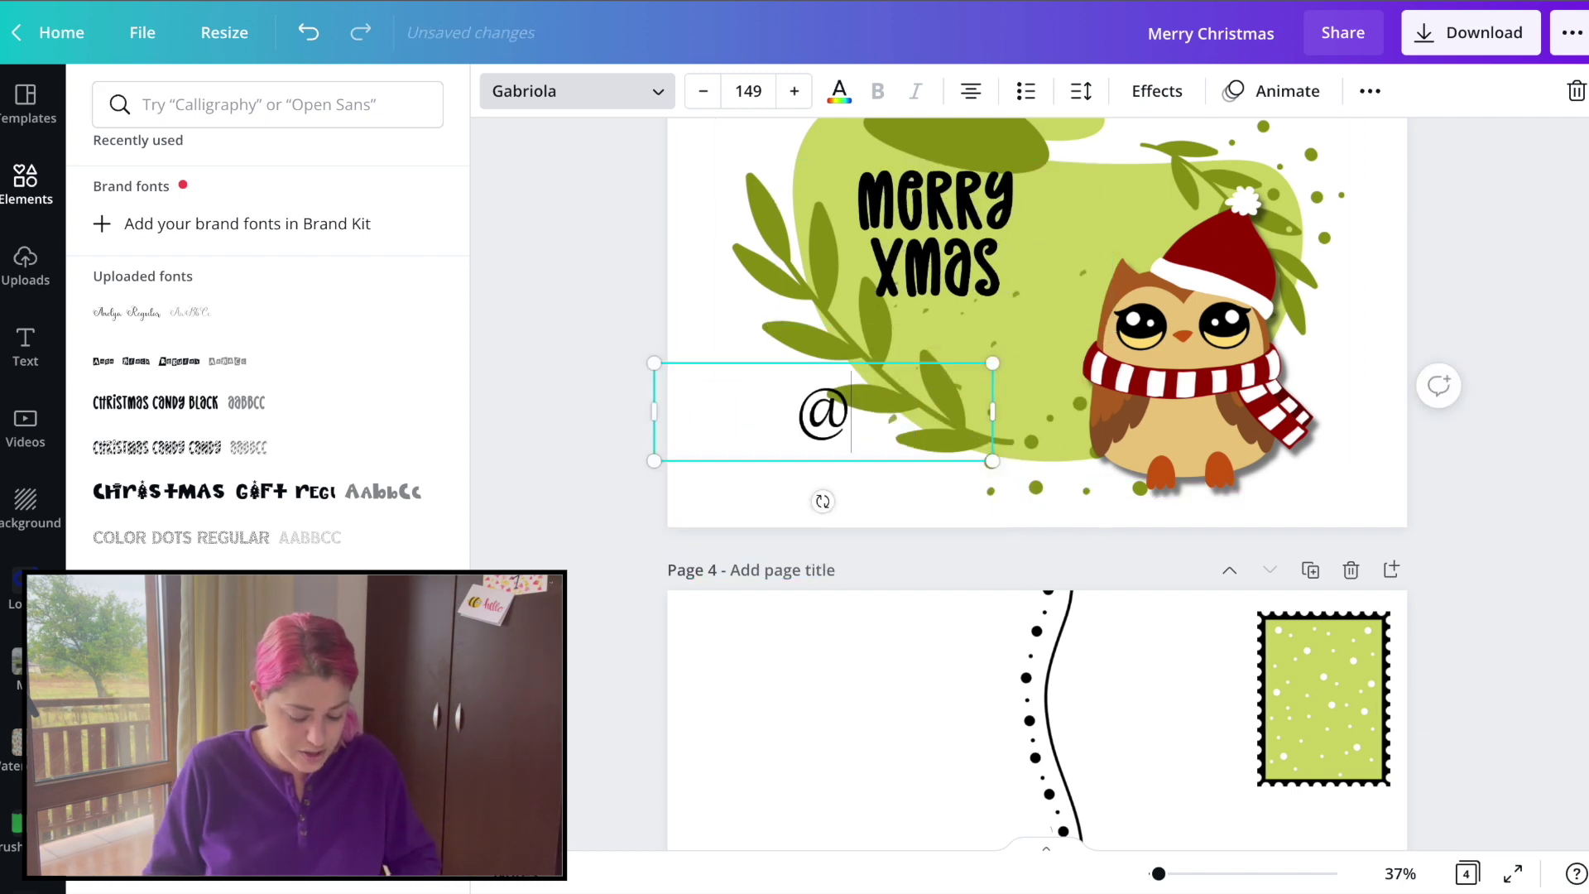
{"action": "type", "text": "aroyo"}
{"action": "key", "text": "BackSpace"}
{"action": "key", "text": "BackSpace"}
{"action": "key", "text": "BackSpace"}
{"action": "key", "text": "BackSpace"}
{"action": "key", "text": "BackSpace"}
{"action": "key", "text": "BackSpace"}
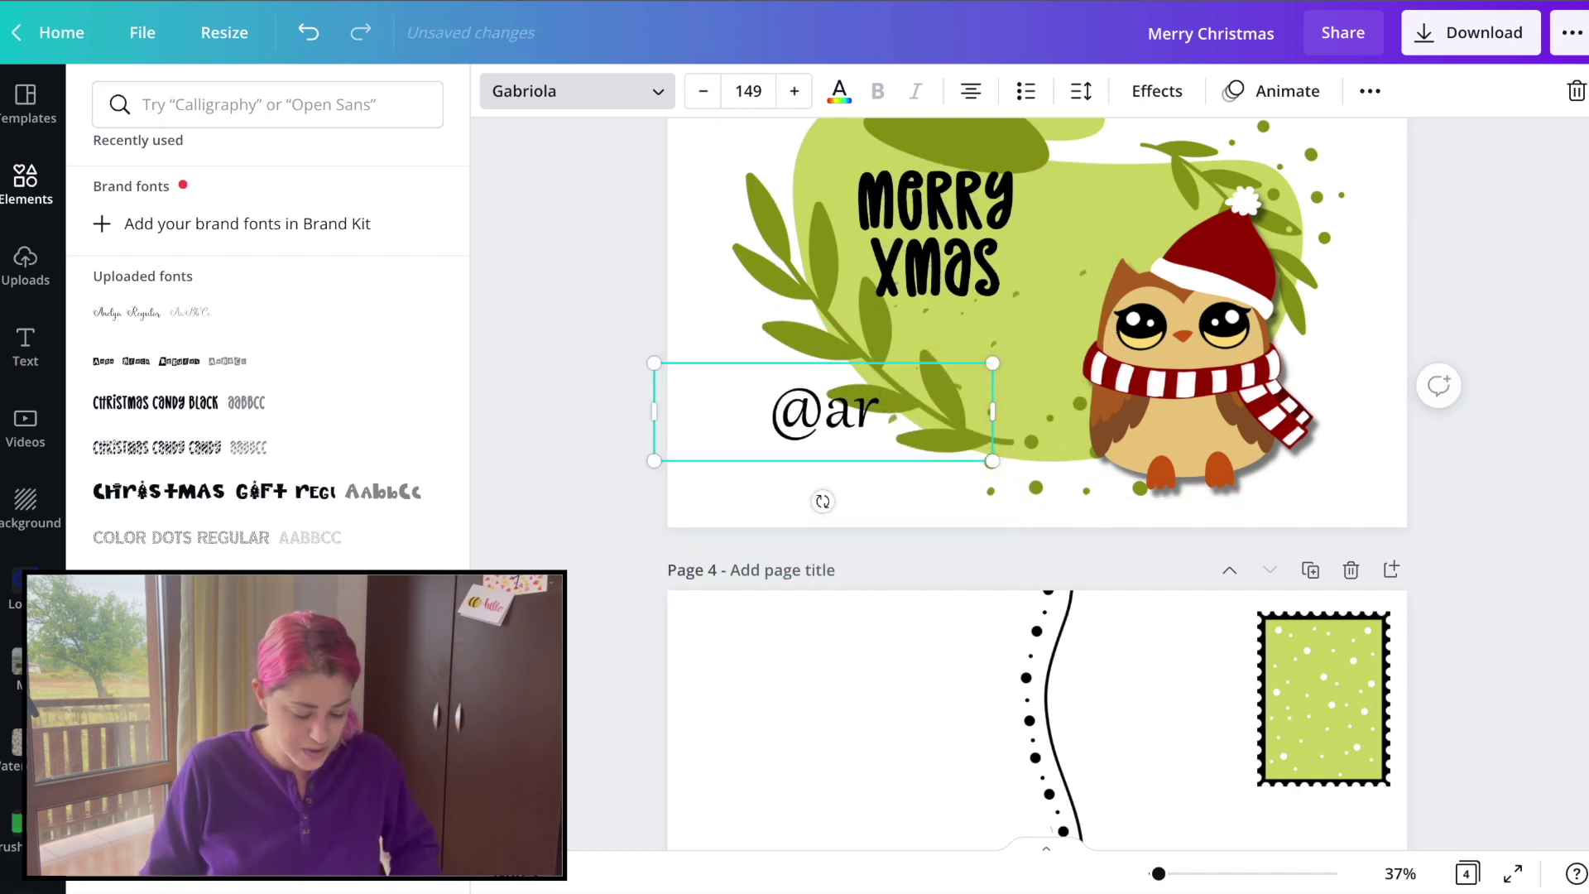
Step: Enter "AroyoArts" in the text box and shrink the text to size 38.6
{"action": "type", "text": "Aroyo"}
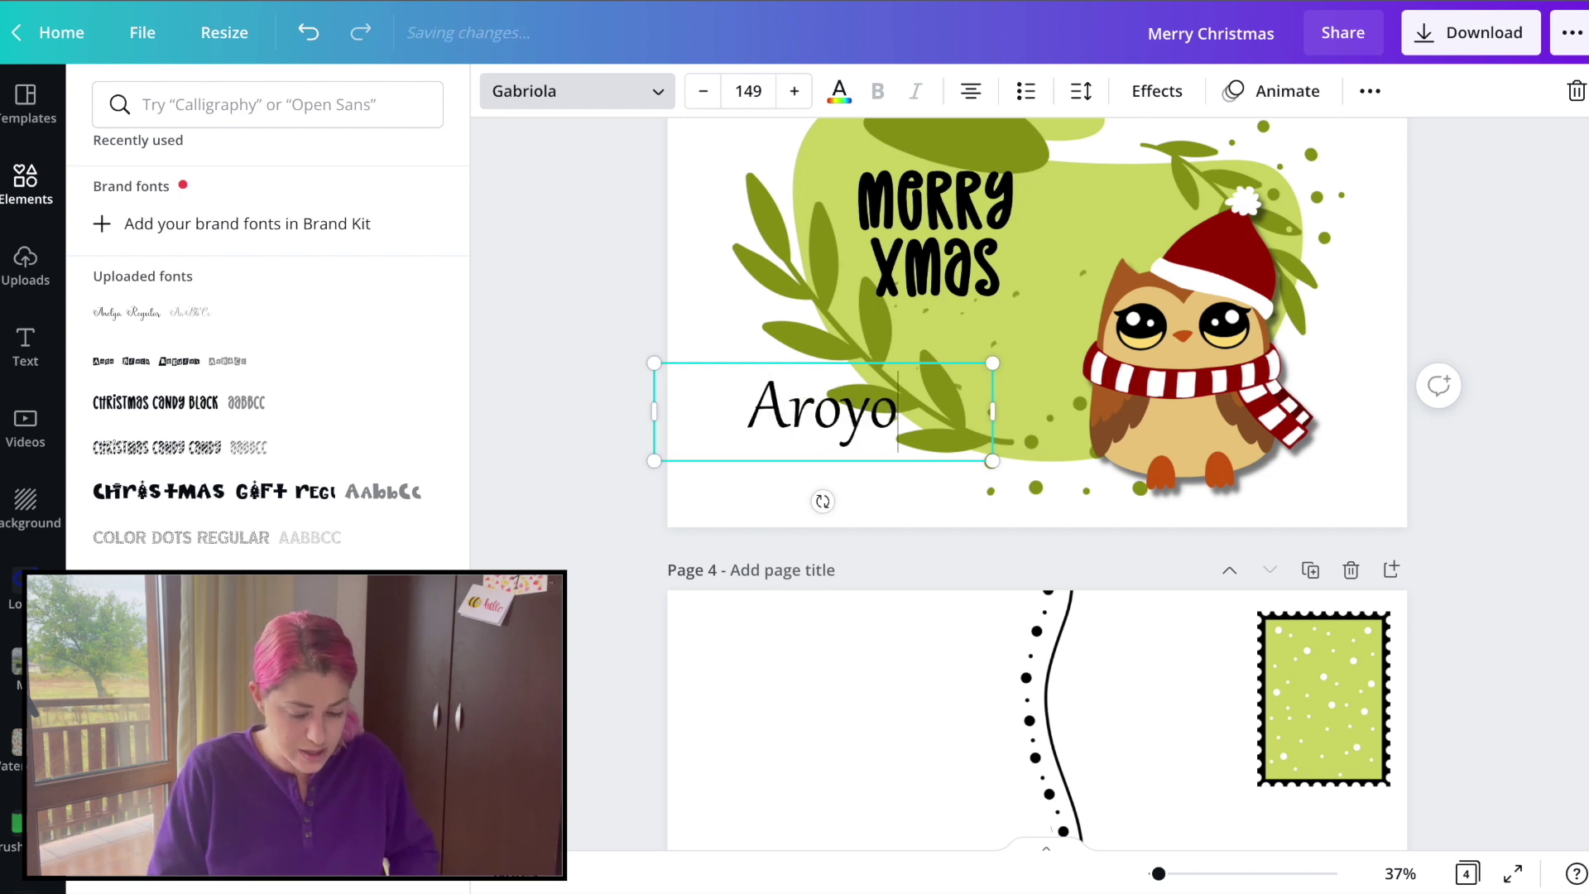
{"action": "type", "text": "Arts"}
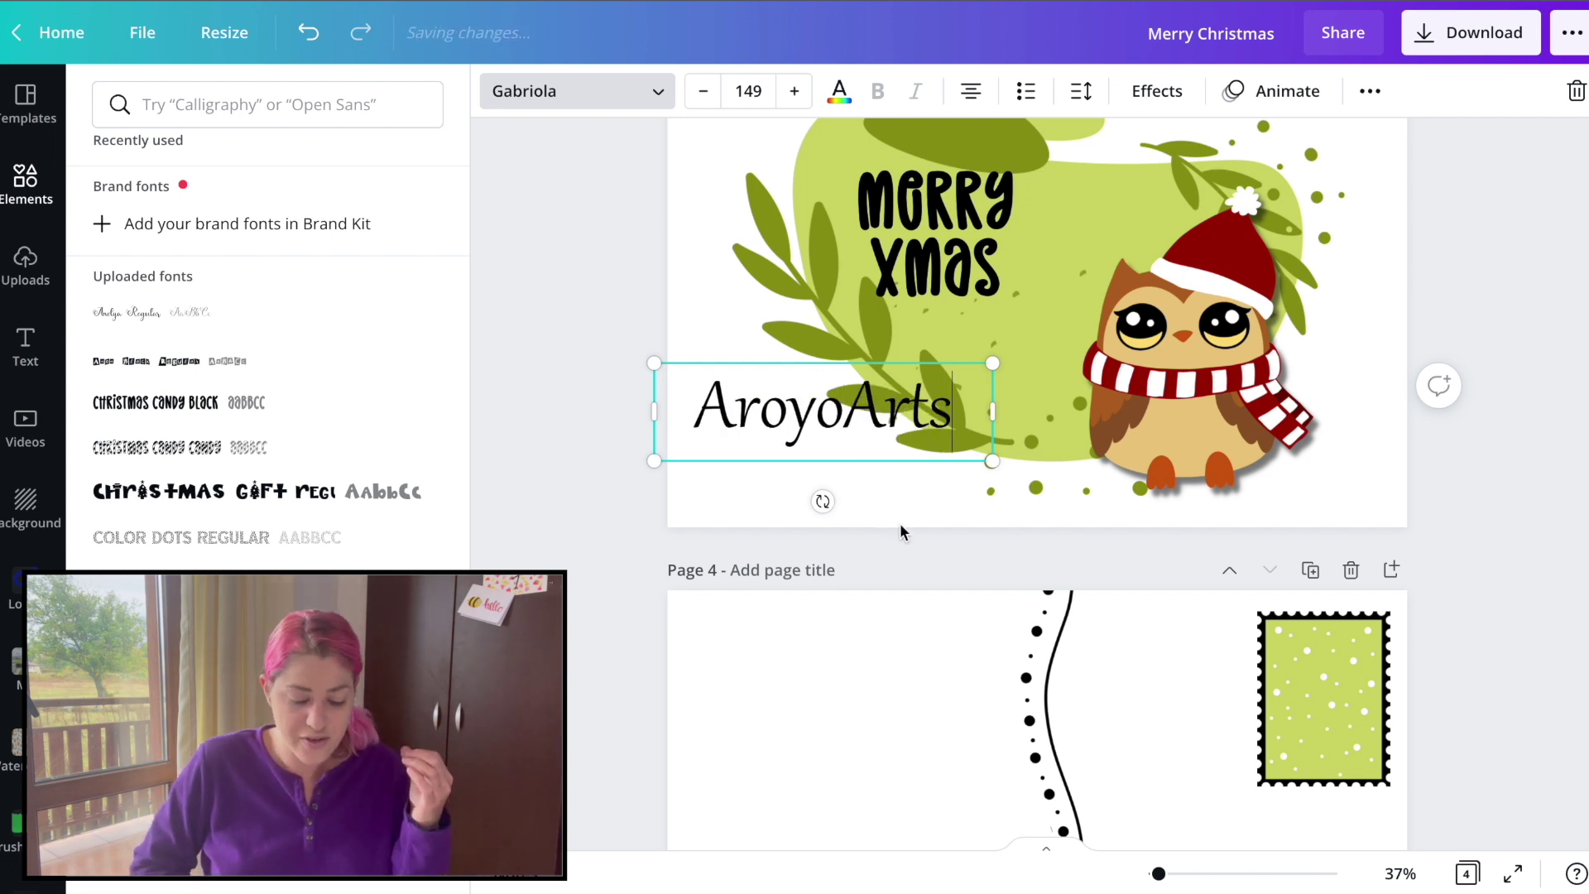
{"action": "left_click_drag", "start_coordinate": [992, 460], "coordinate": [737, 402]}
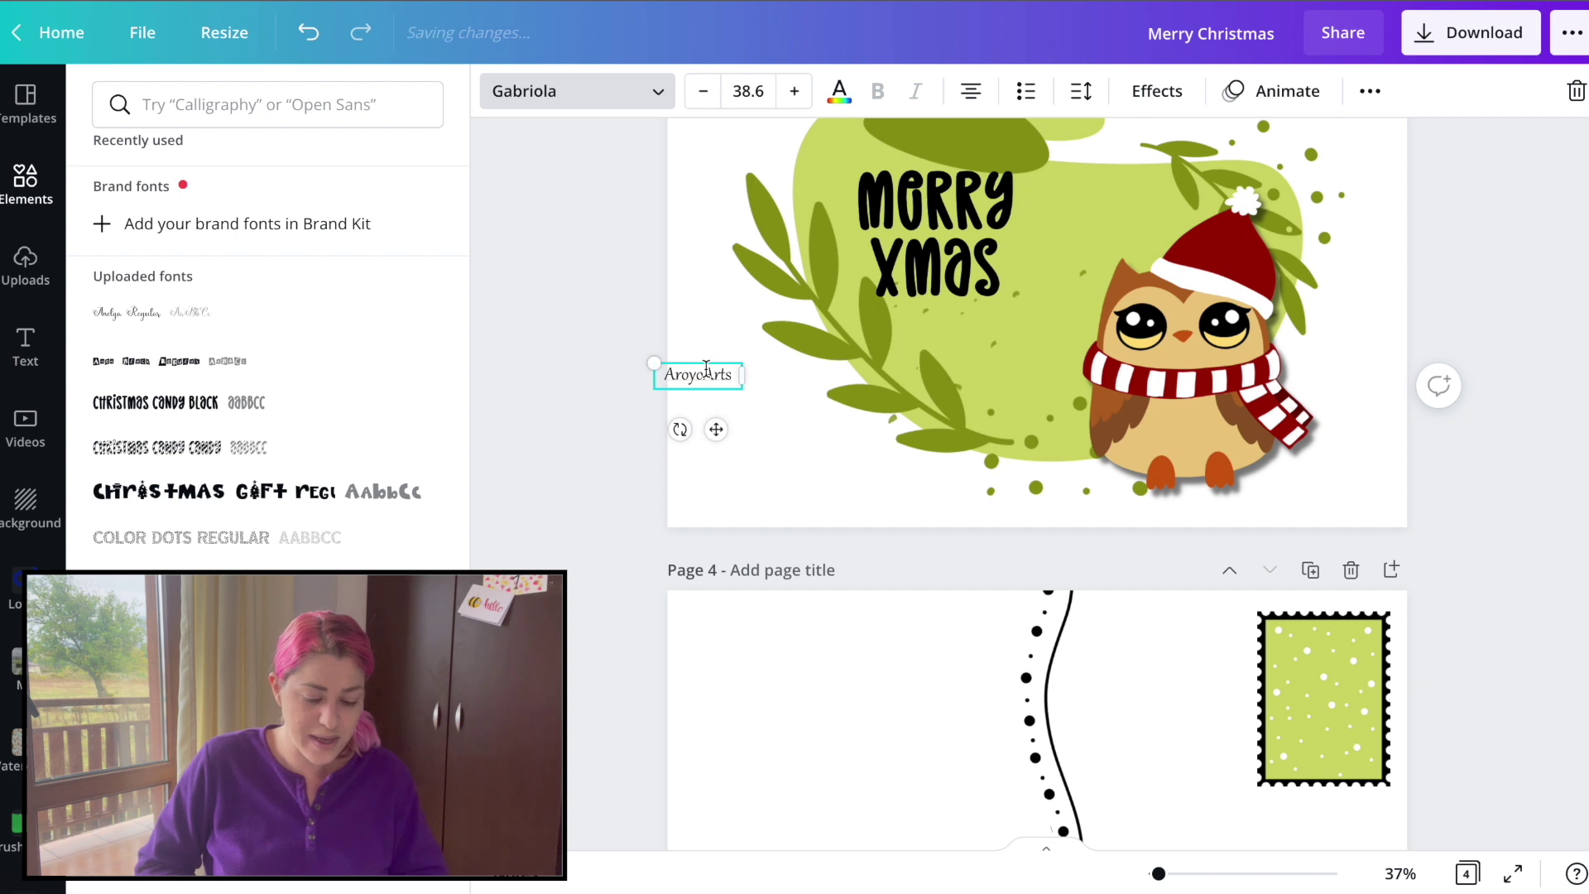
Step: Place the AroyoArts text on page 4, rotated along the wavy divider, and curve it with a text effect
{"action": "left_click", "coordinate": [690, 361]}
{"action": "left_click_drag", "start_coordinate": [690, 368], "coordinate": [1065, 734]}
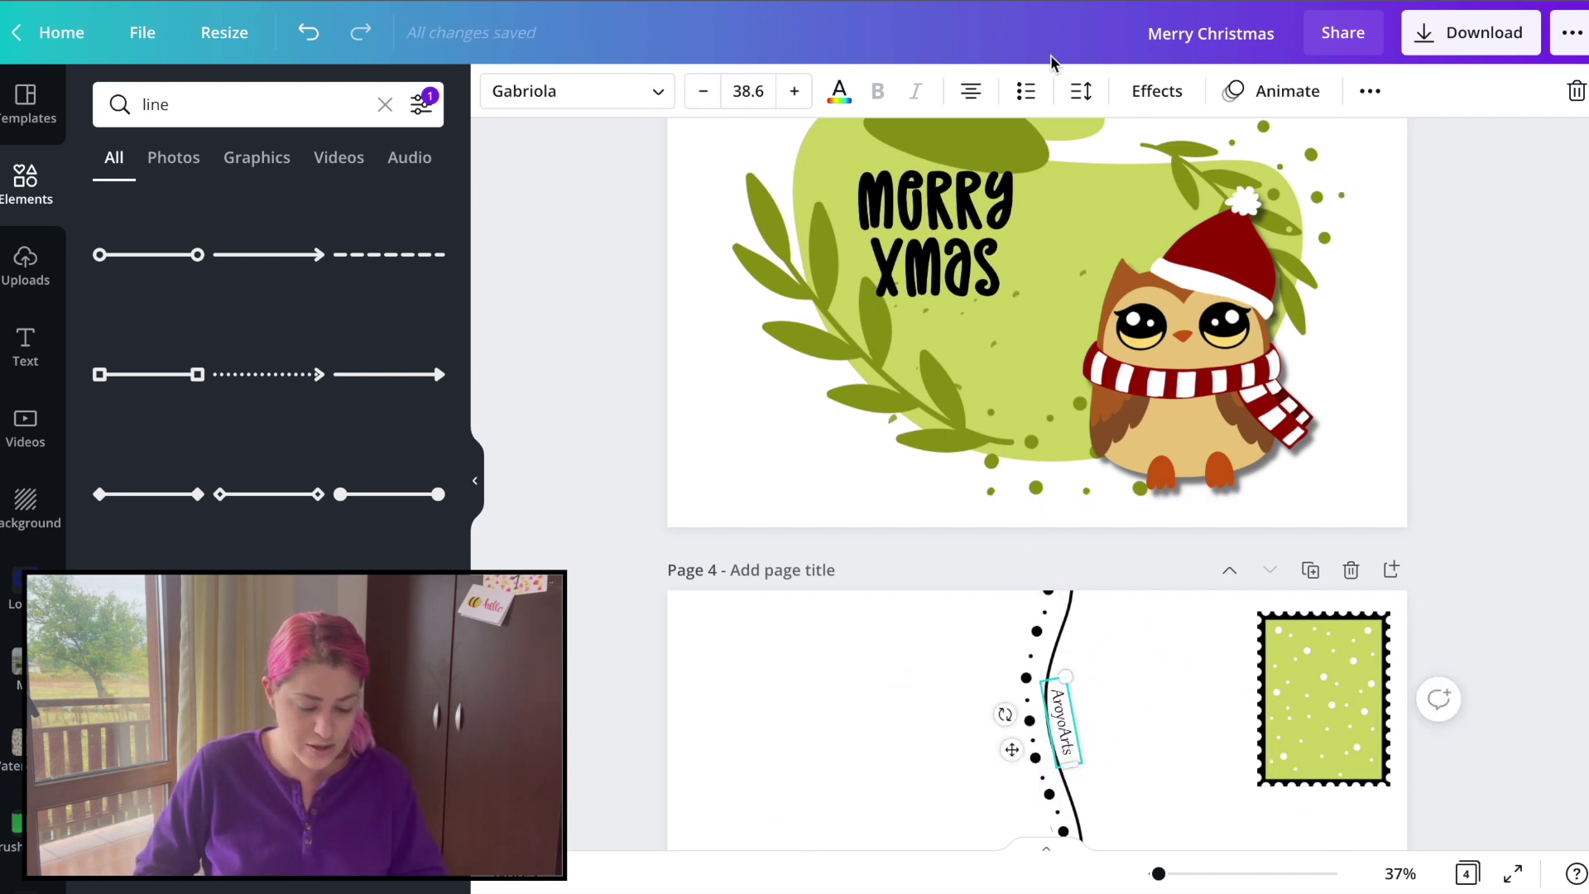
{"action": "left_click", "coordinate": [1154, 93]}
{"action": "left_click_drag", "start_coordinate": [547, 653], "coordinate": [611, 688]}
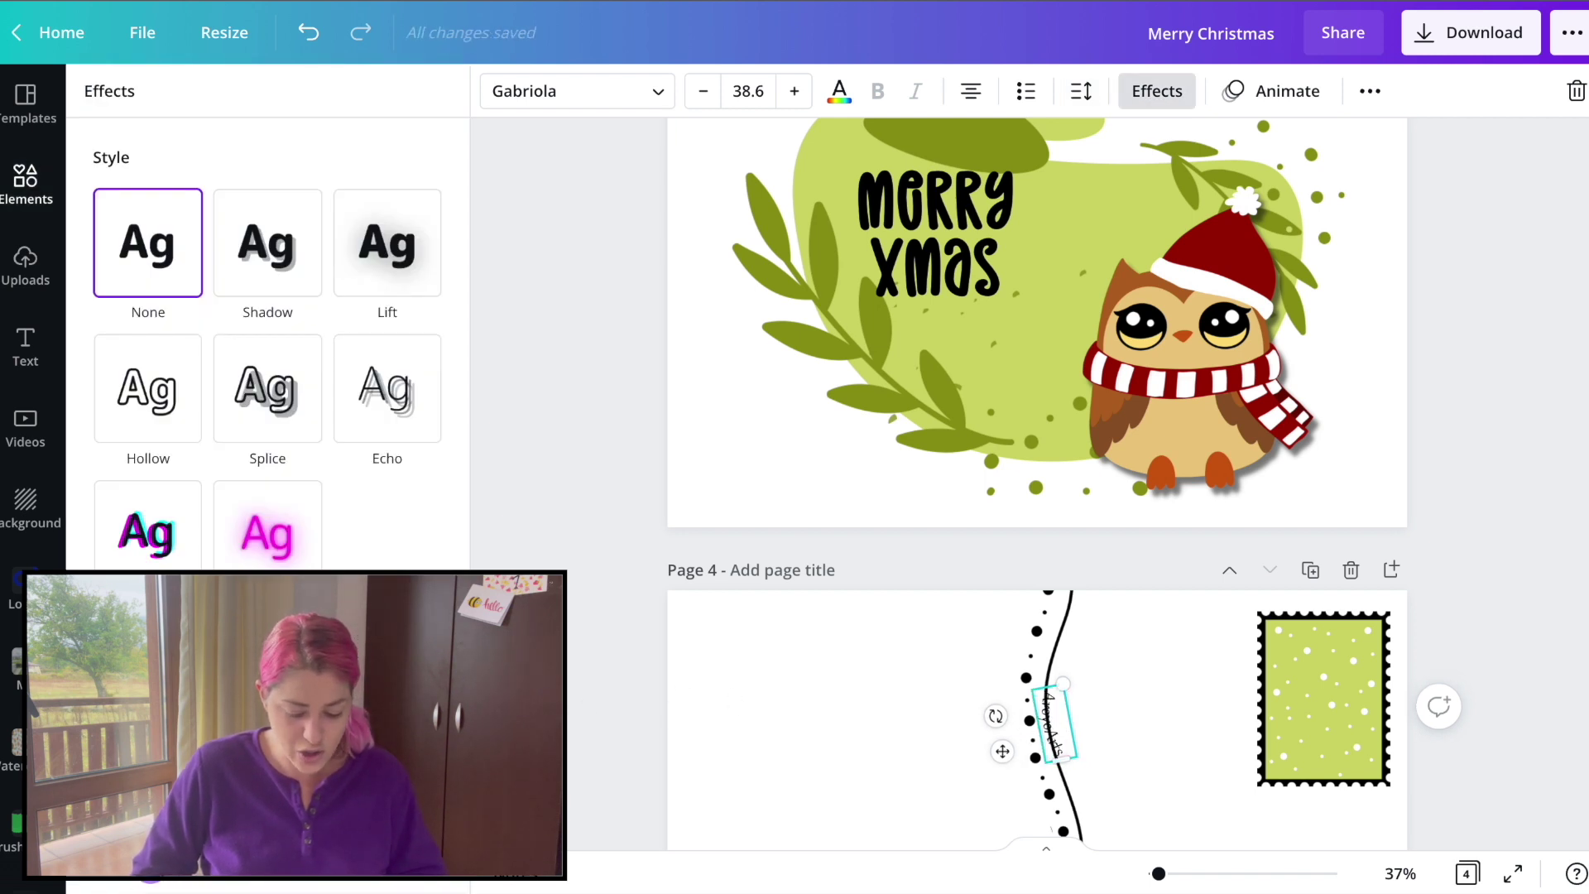
Step: Fine-tune the AroyoArts text's position so it hugs the right side of the wavy divider
{"action": "left_click", "coordinate": [1159, 761]}
{"action": "left_click", "coordinate": [1052, 722]}
{"action": "mouse_move", "coordinate": [1053, 722]}
{"action": "left_mouse_down"}
{"action": "mouse_move", "coordinate": [1056, 736]}
{"action": "mouse_move", "coordinate": [997, 702]}
{"action": "left_mouse_up"}
{"action": "left_click", "coordinate": [918, 720]}
{"action": "scroll", "coordinate": [920, 718], "scroll_direction": "down", "scroll_amount": 4}
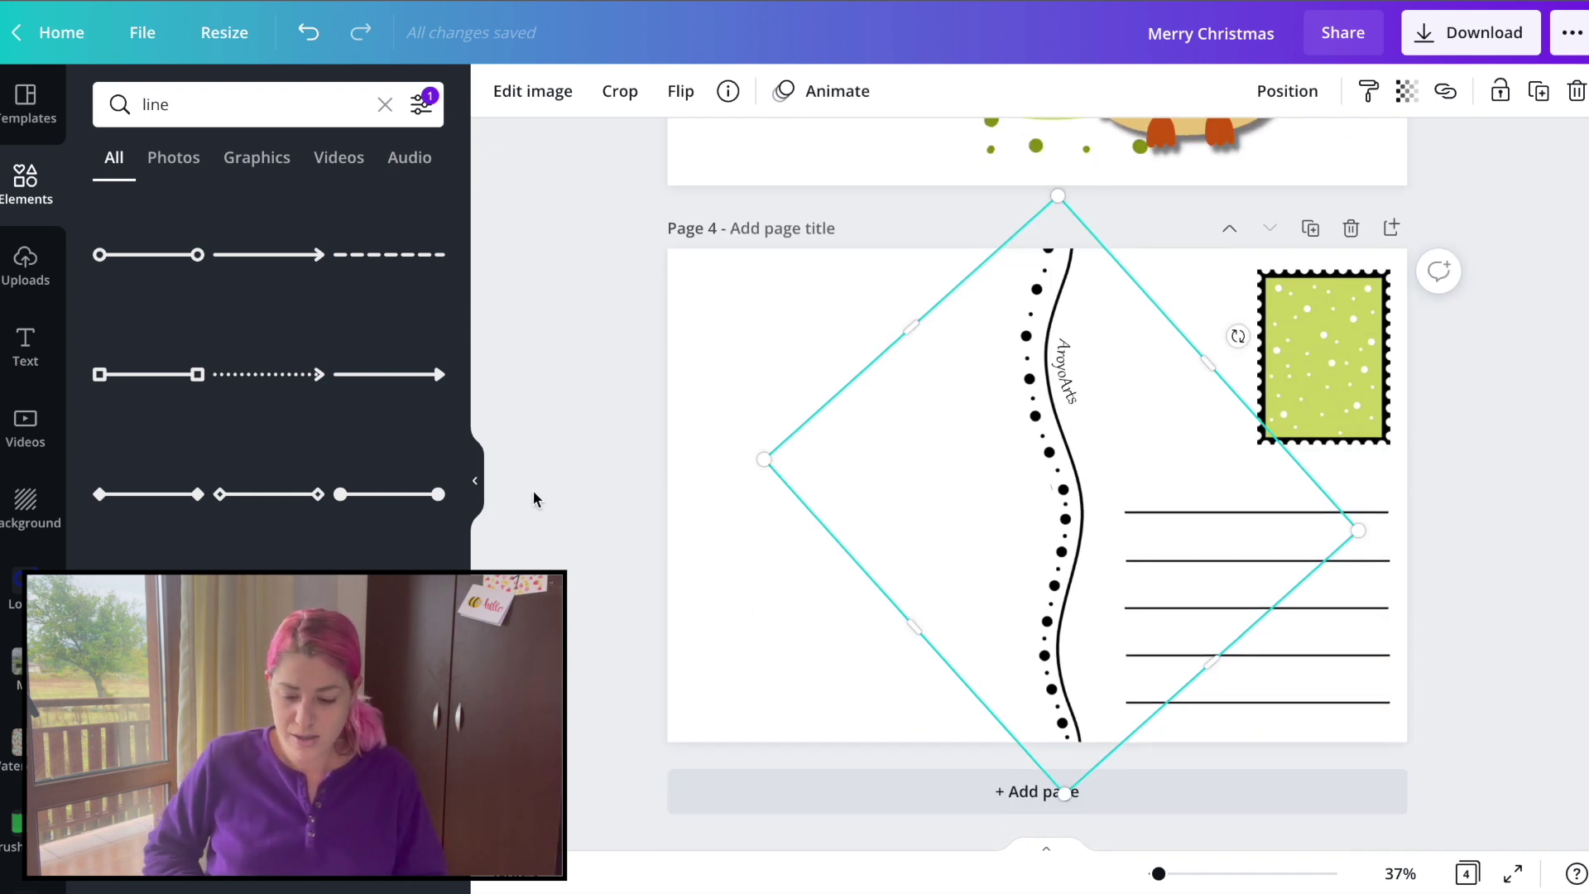
{"action": "left_click", "coordinate": [1192, 312]}
{"action": "left_click", "coordinate": [1074, 379]}
{"action": "left_click_drag", "start_coordinate": [1075, 381], "coordinate": [1072, 381]}
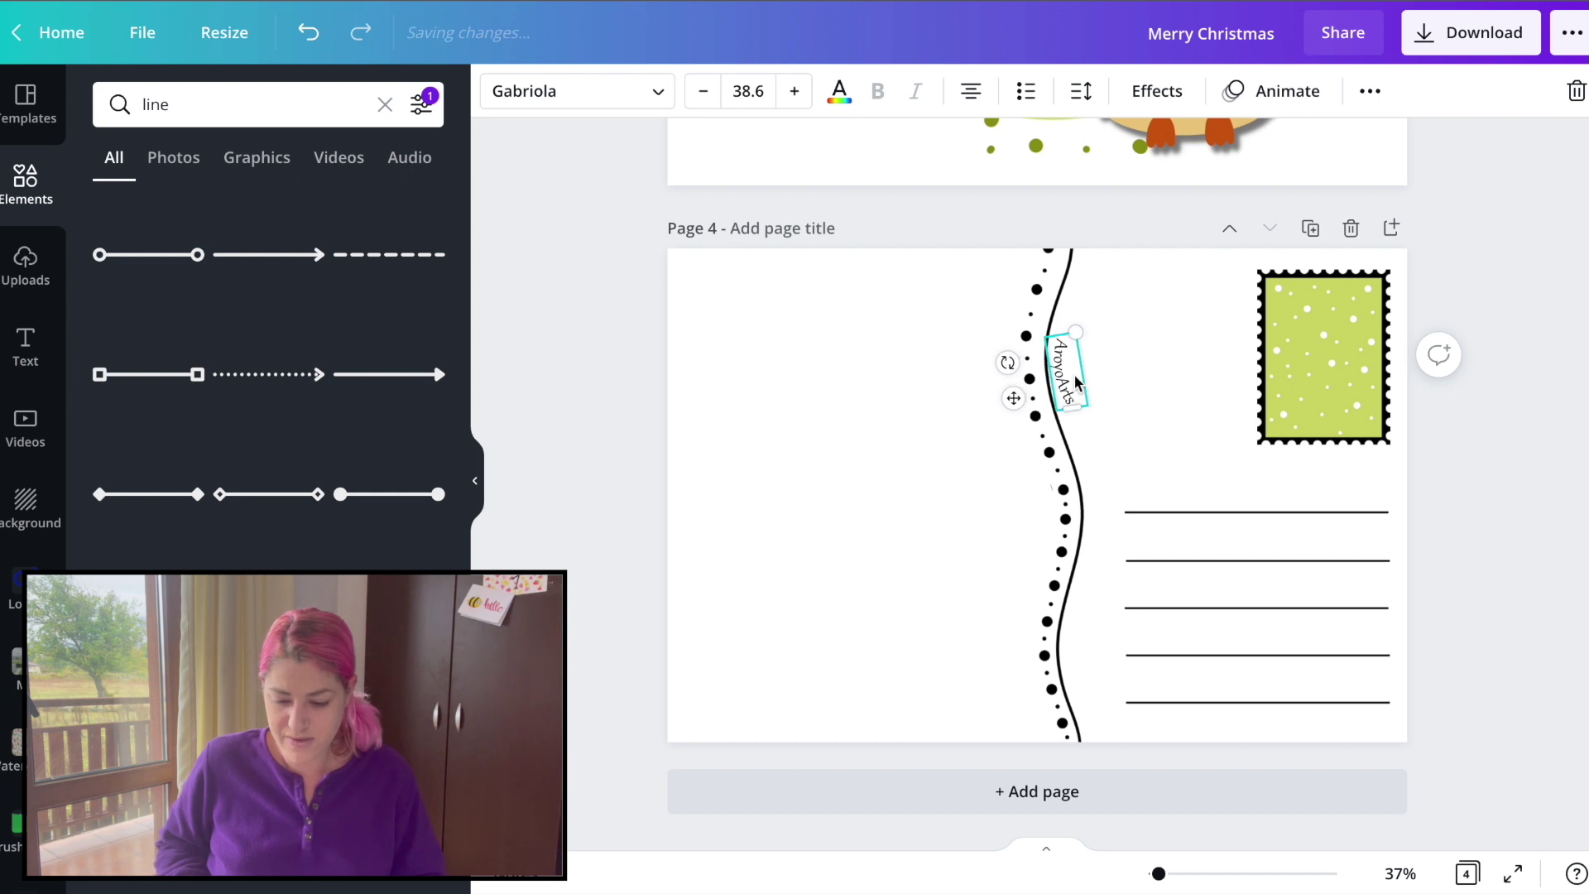
{"action": "left_click", "coordinate": [823, 383]}
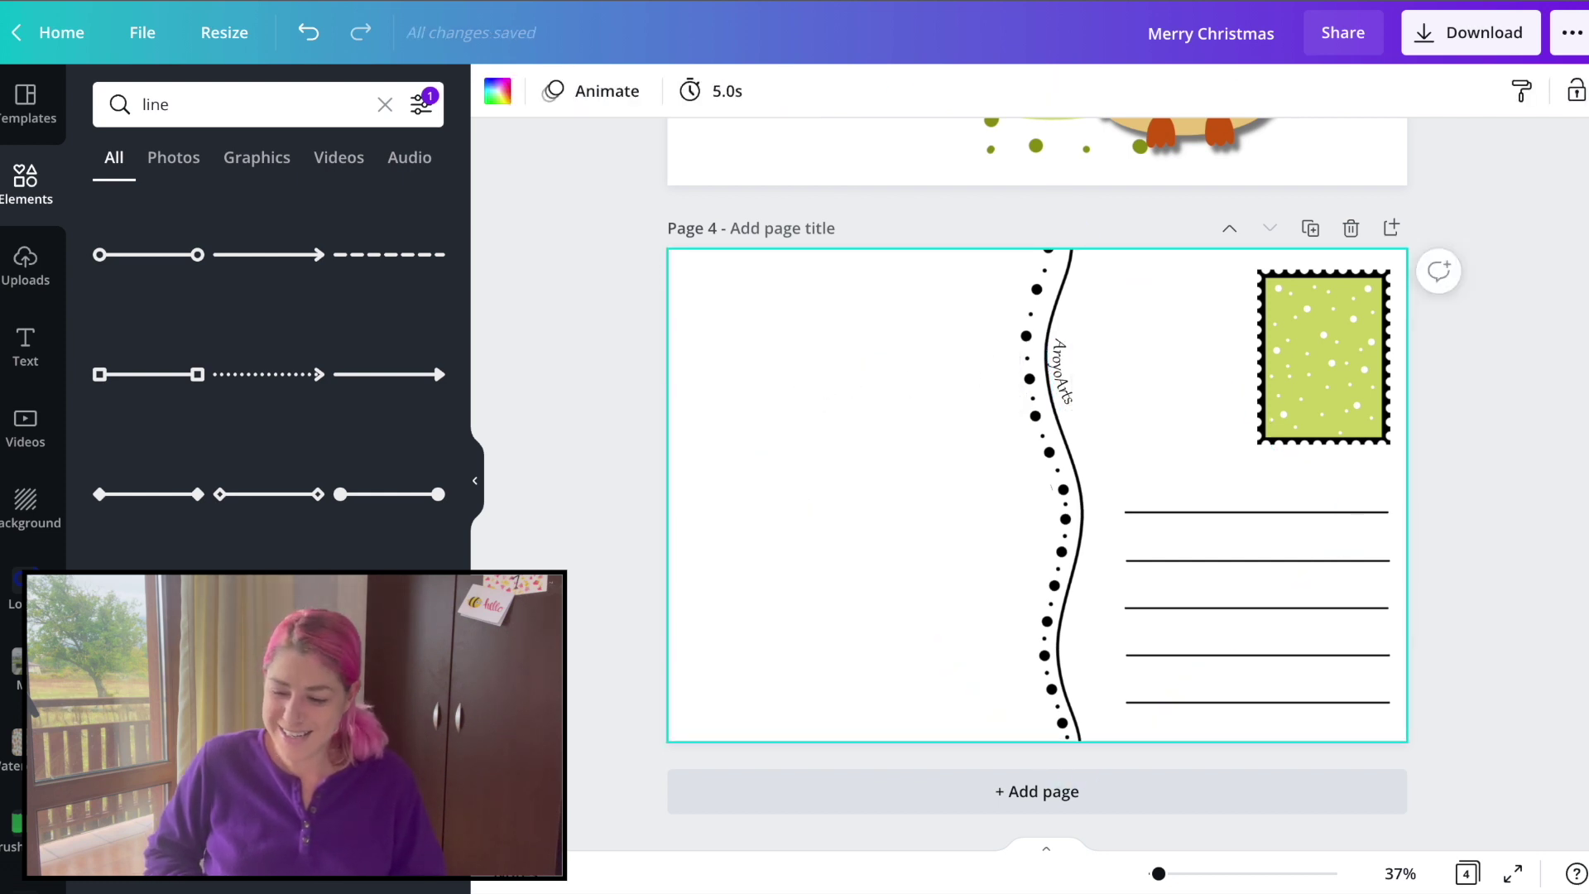
Step: Download only pages 3 and 4 of the design as JPG files
{"action": "left_click", "coordinate": [1463, 31]}
{"action": "left_click", "coordinate": [1266, 203]}
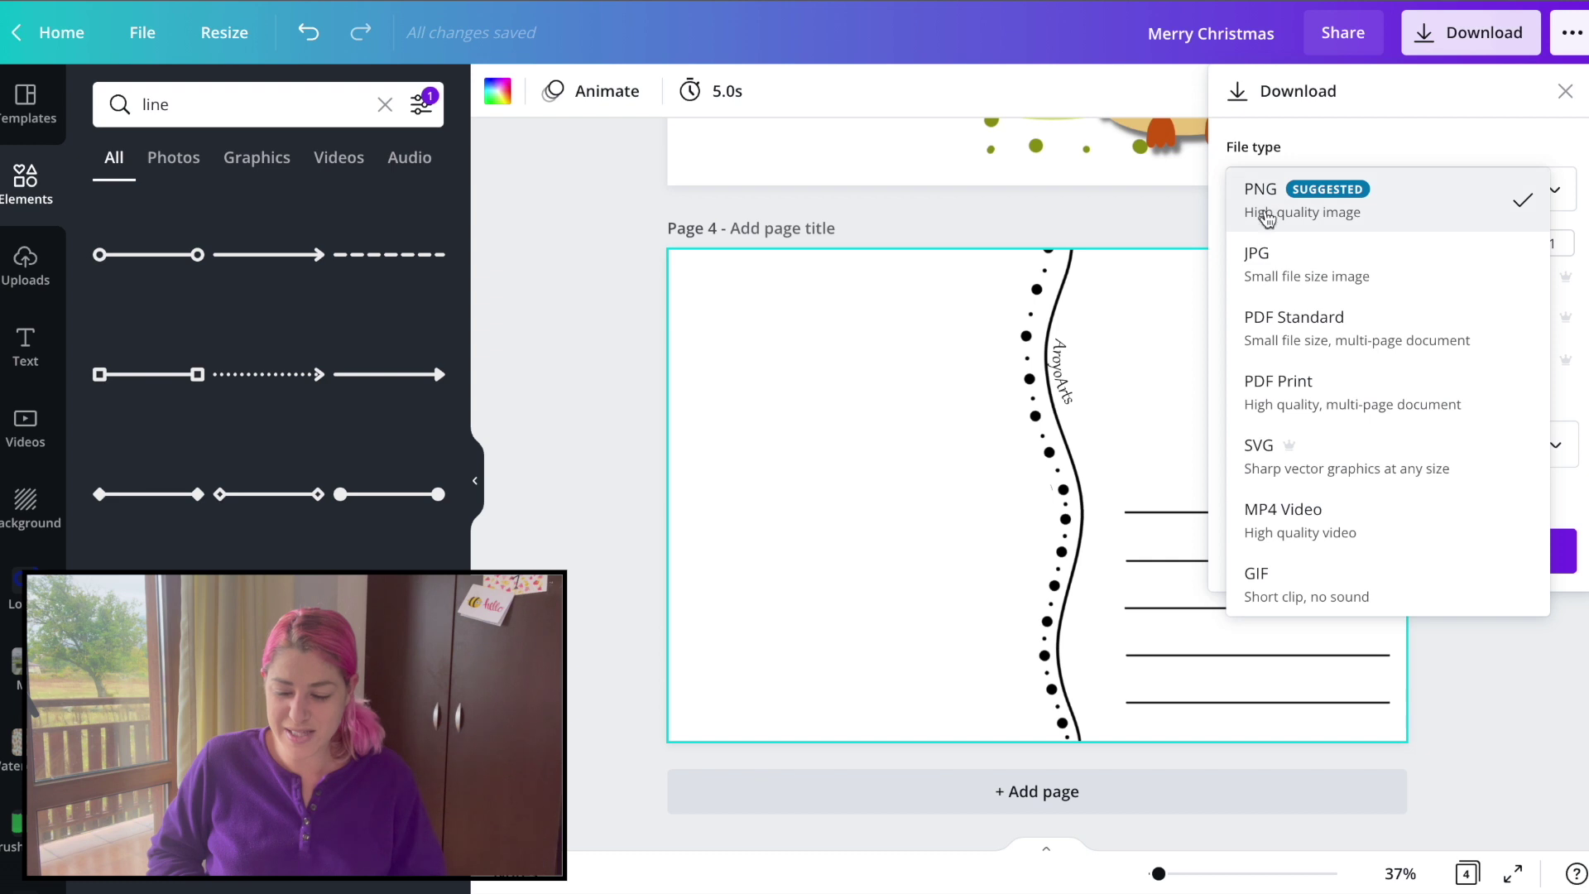
{"action": "left_click", "coordinate": [1272, 266]}
{"action": "left_click", "coordinate": [1295, 427]}
{"action": "left_click", "coordinate": [1315, 516]}
{"action": "left_click", "coordinate": [1323, 644]}
{"action": "left_click", "coordinate": [1346, 710]}
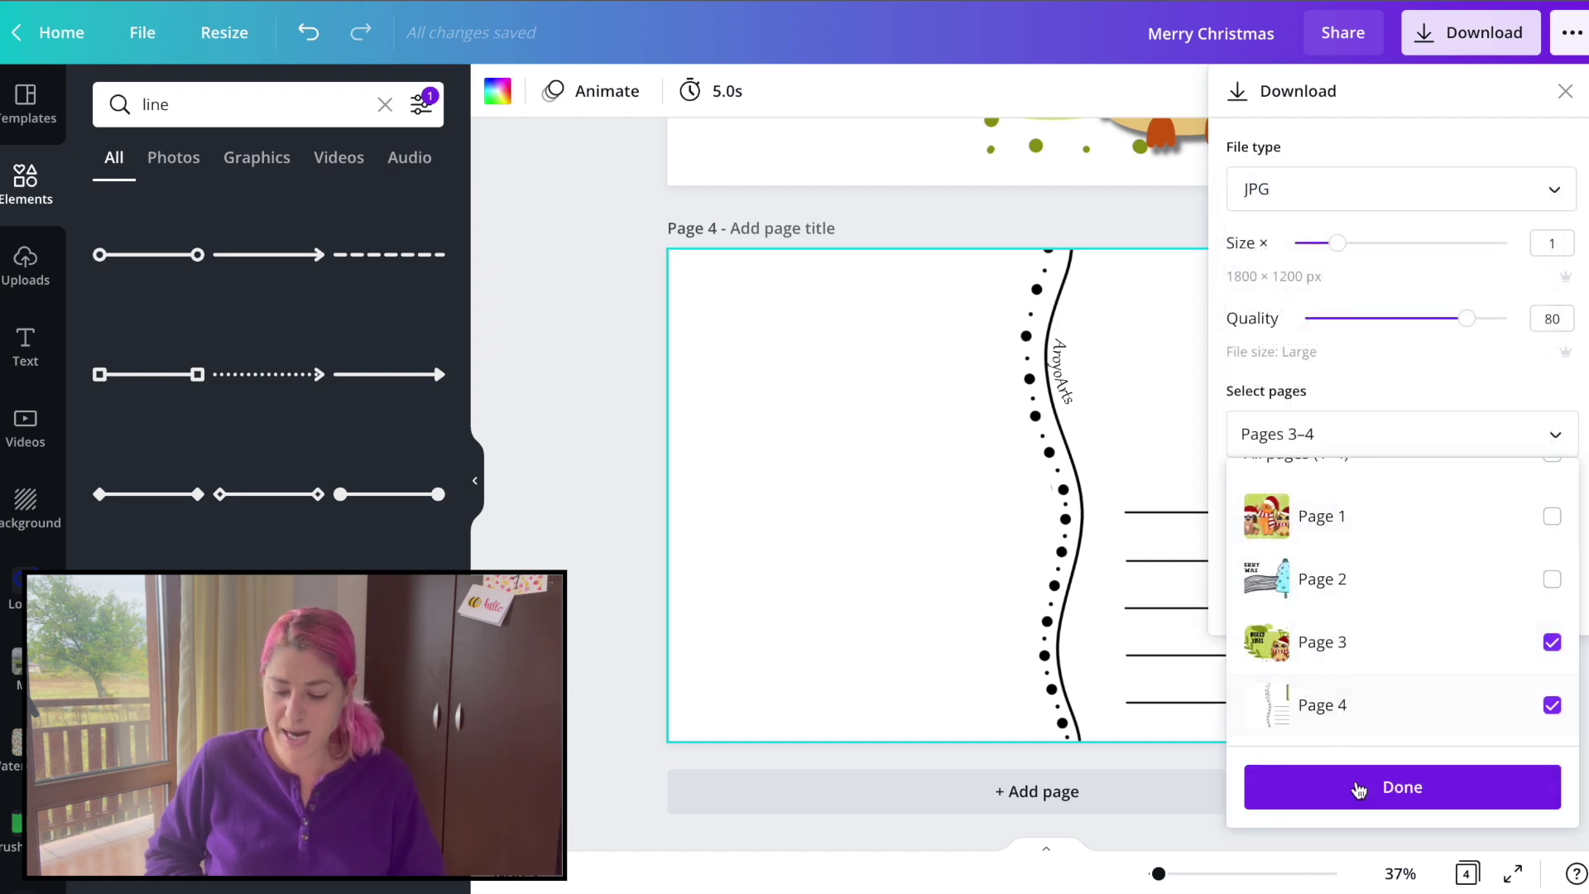
{"action": "left_click", "coordinate": [1357, 784]}
{"action": "left_click", "coordinate": [1358, 540]}
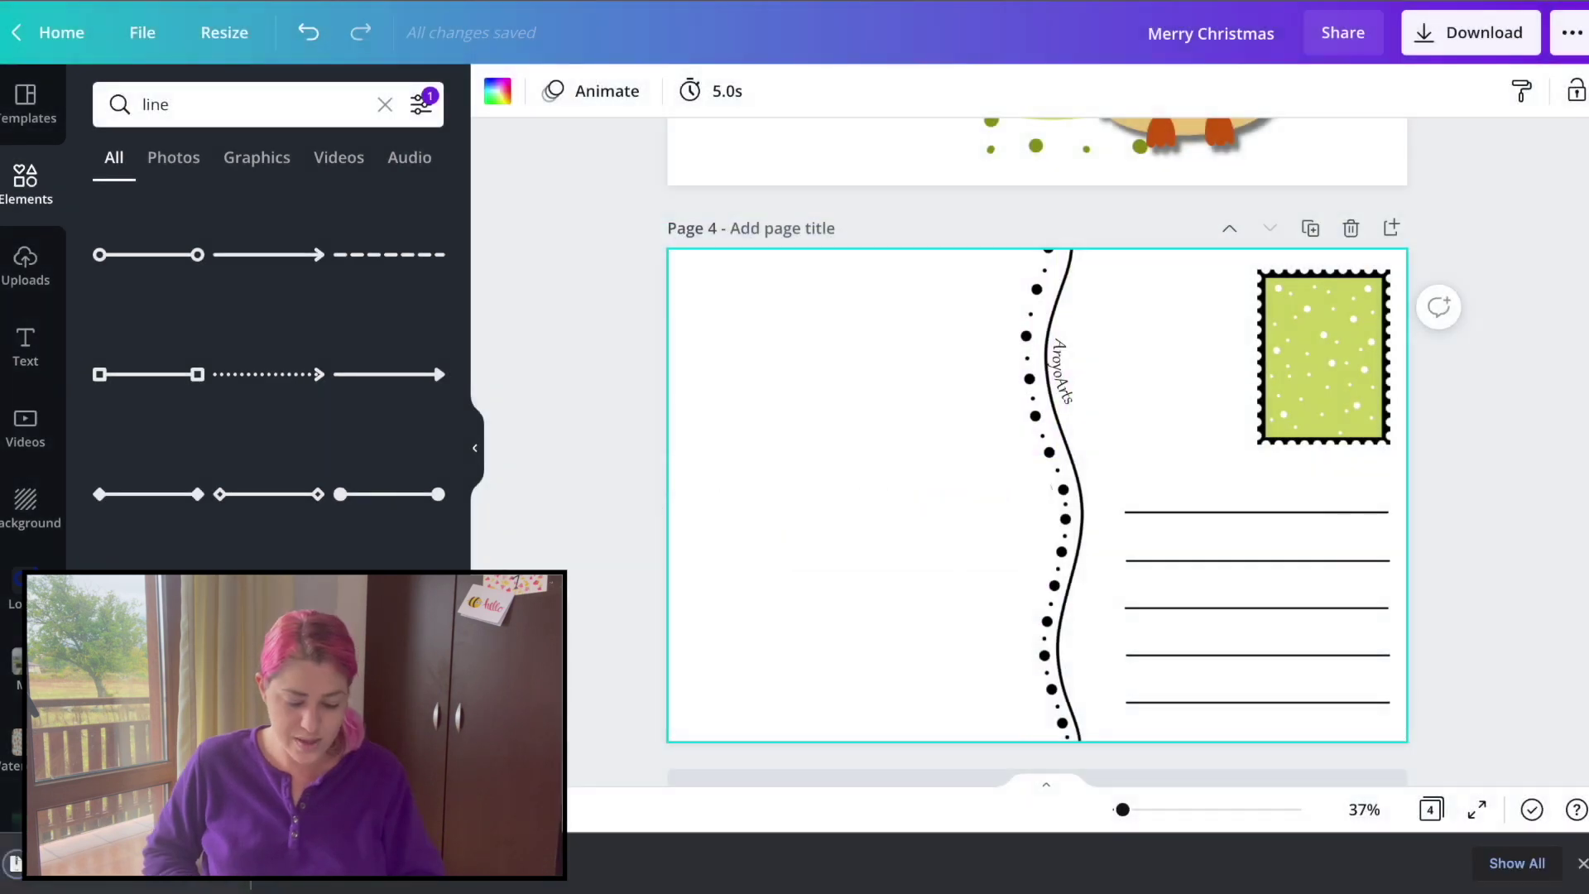
Step: Open the downloaded Merry Christmas folder in Finder and add both JPG files to the Canva uploads
{"action": "left_click", "coordinate": [521, 828]}
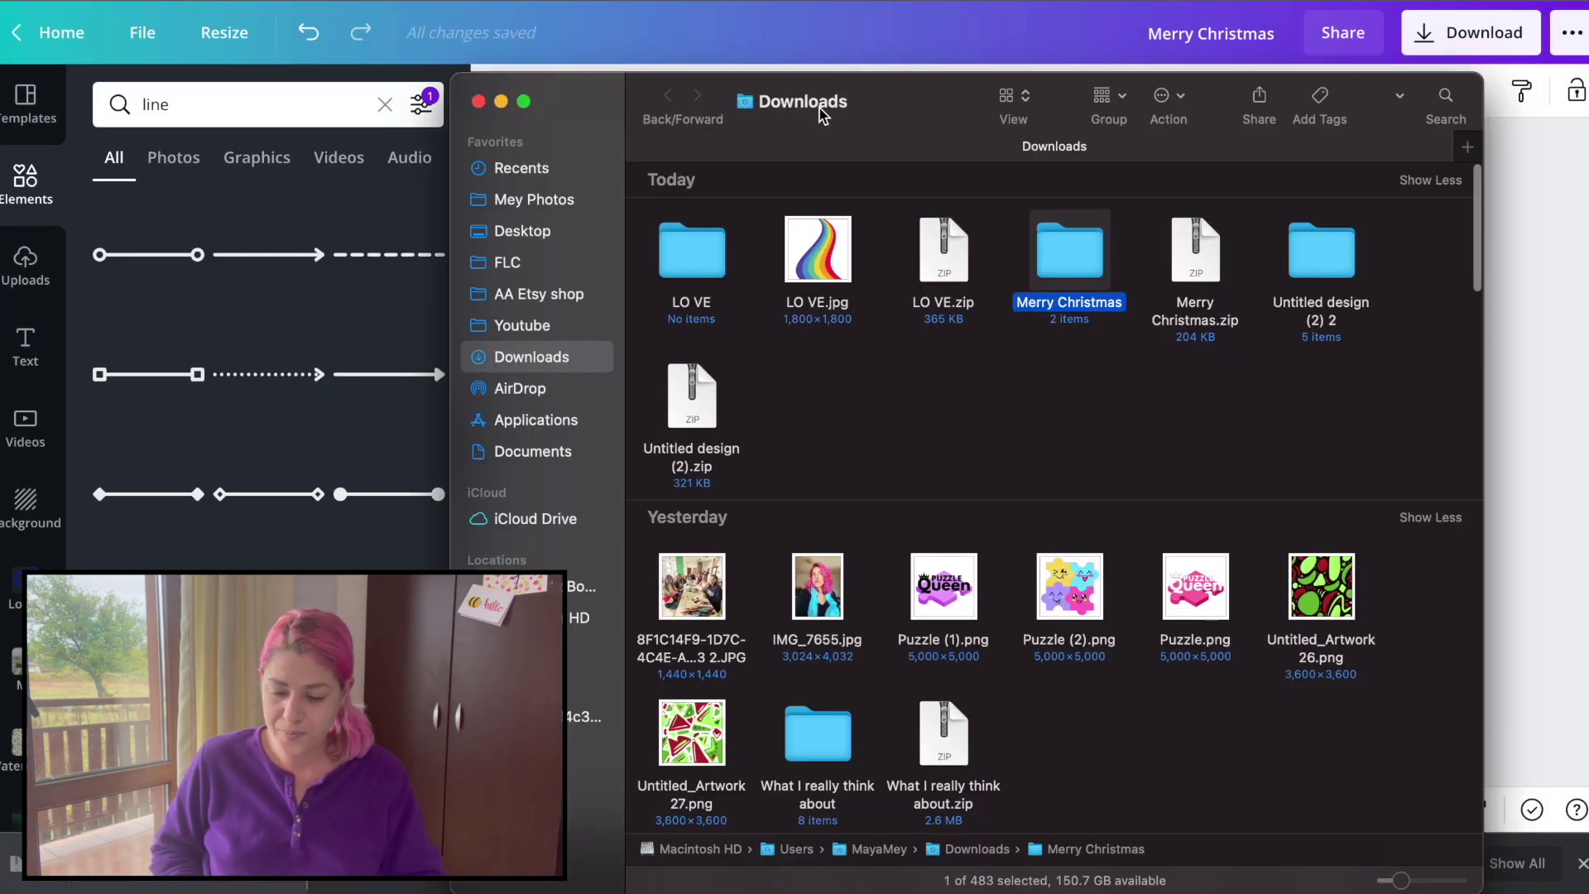
{"action": "double_click", "coordinate": [1083, 267]}
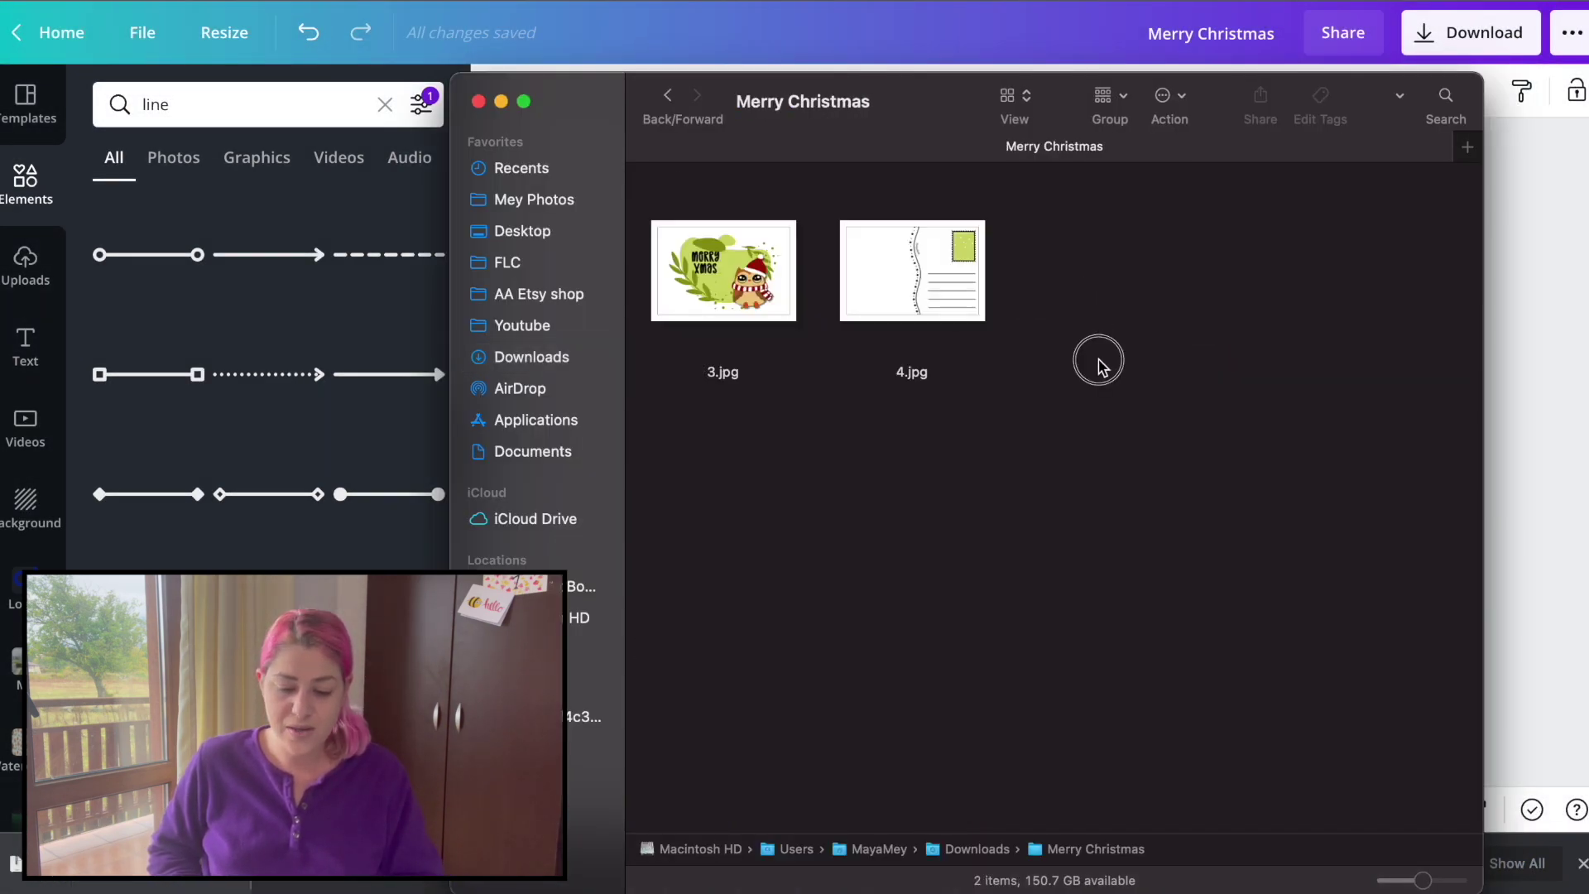
{"action": "left_click_drag", "start_coordinate": [1099, 364], "coordinate": [645, 199]}
{"action": "left_click_drag", "start_coordinate": [724, 271], "coordinate": [242, 309]}
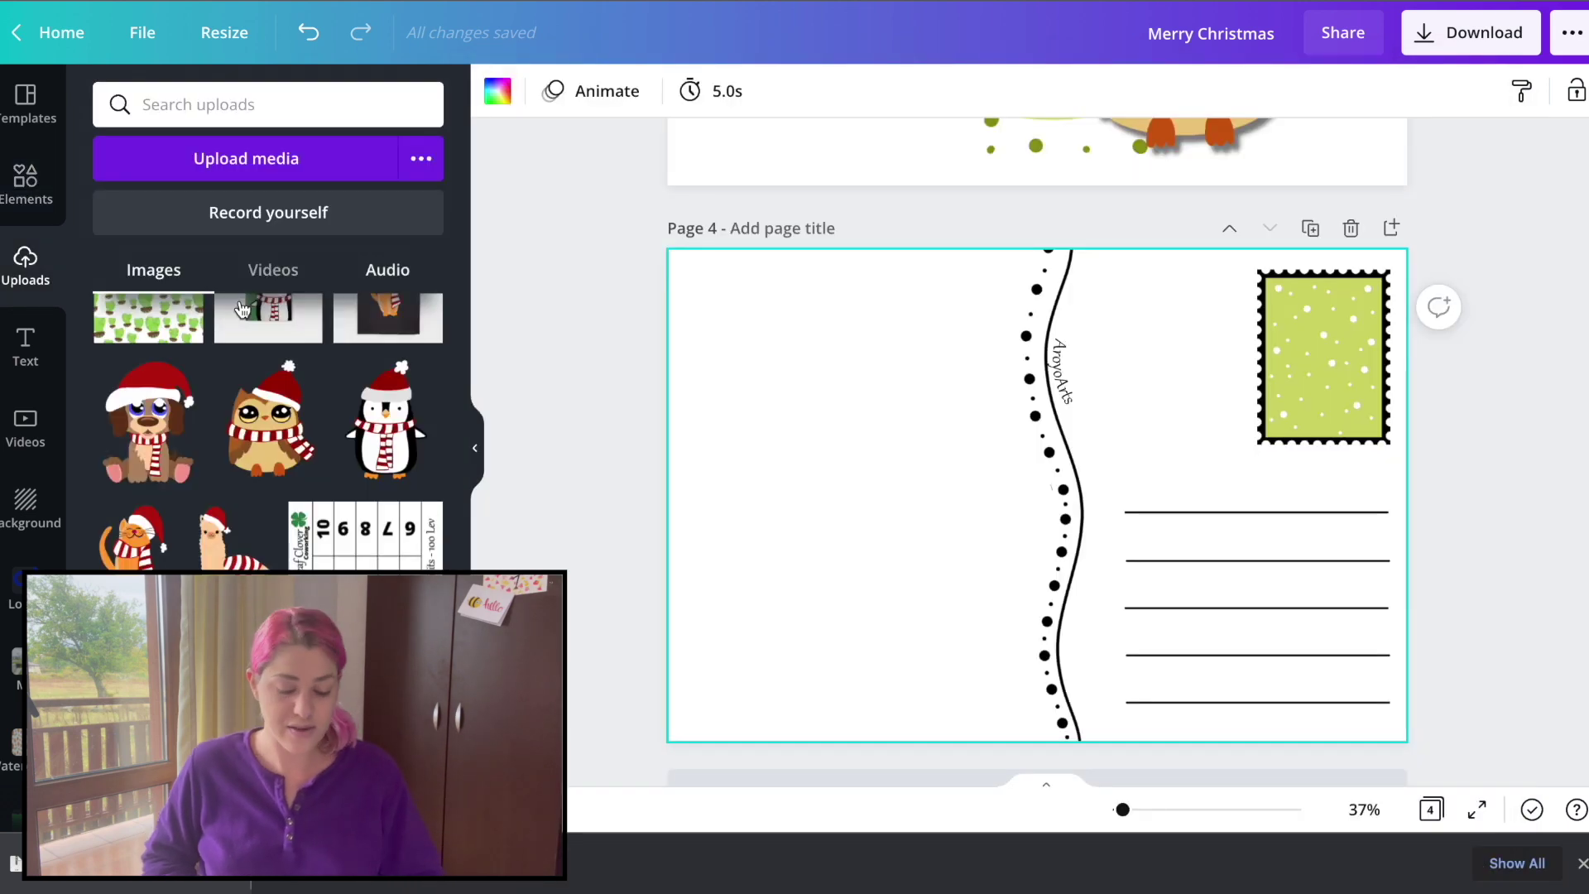
Step: Return to the Merry Christmas folder in Finder and rename 3.jpg as "Merry christmas postcard"
{"action": "left_click", "coordinate": [522, 860]}
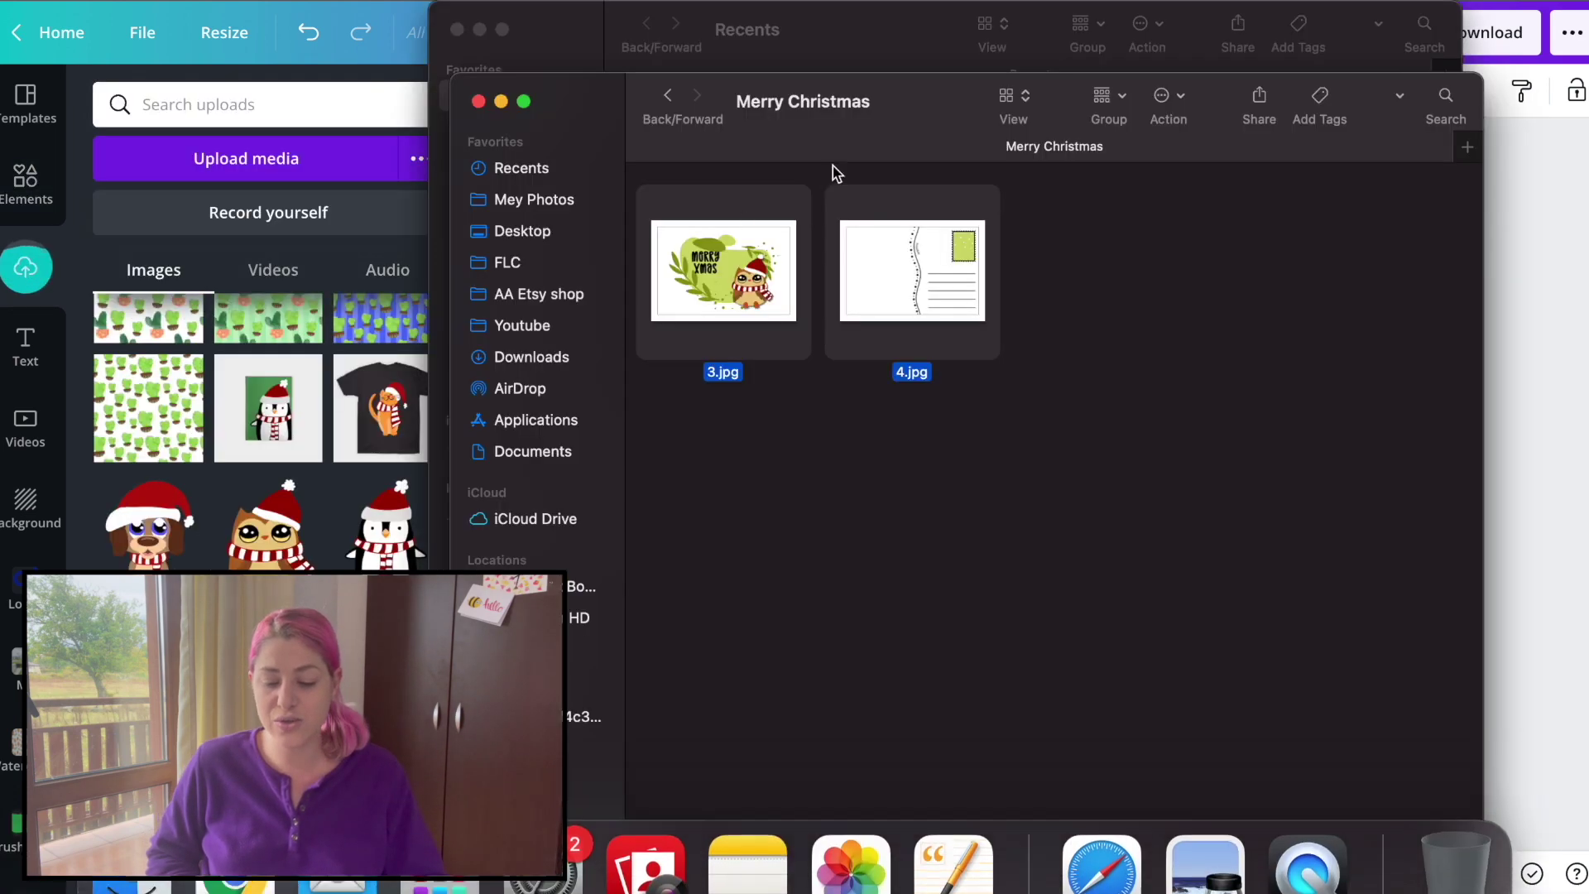
{"action": "left_click", "coordinate": [825, 477]}
{"action": "left_click", "coordinate": [722, 372]}
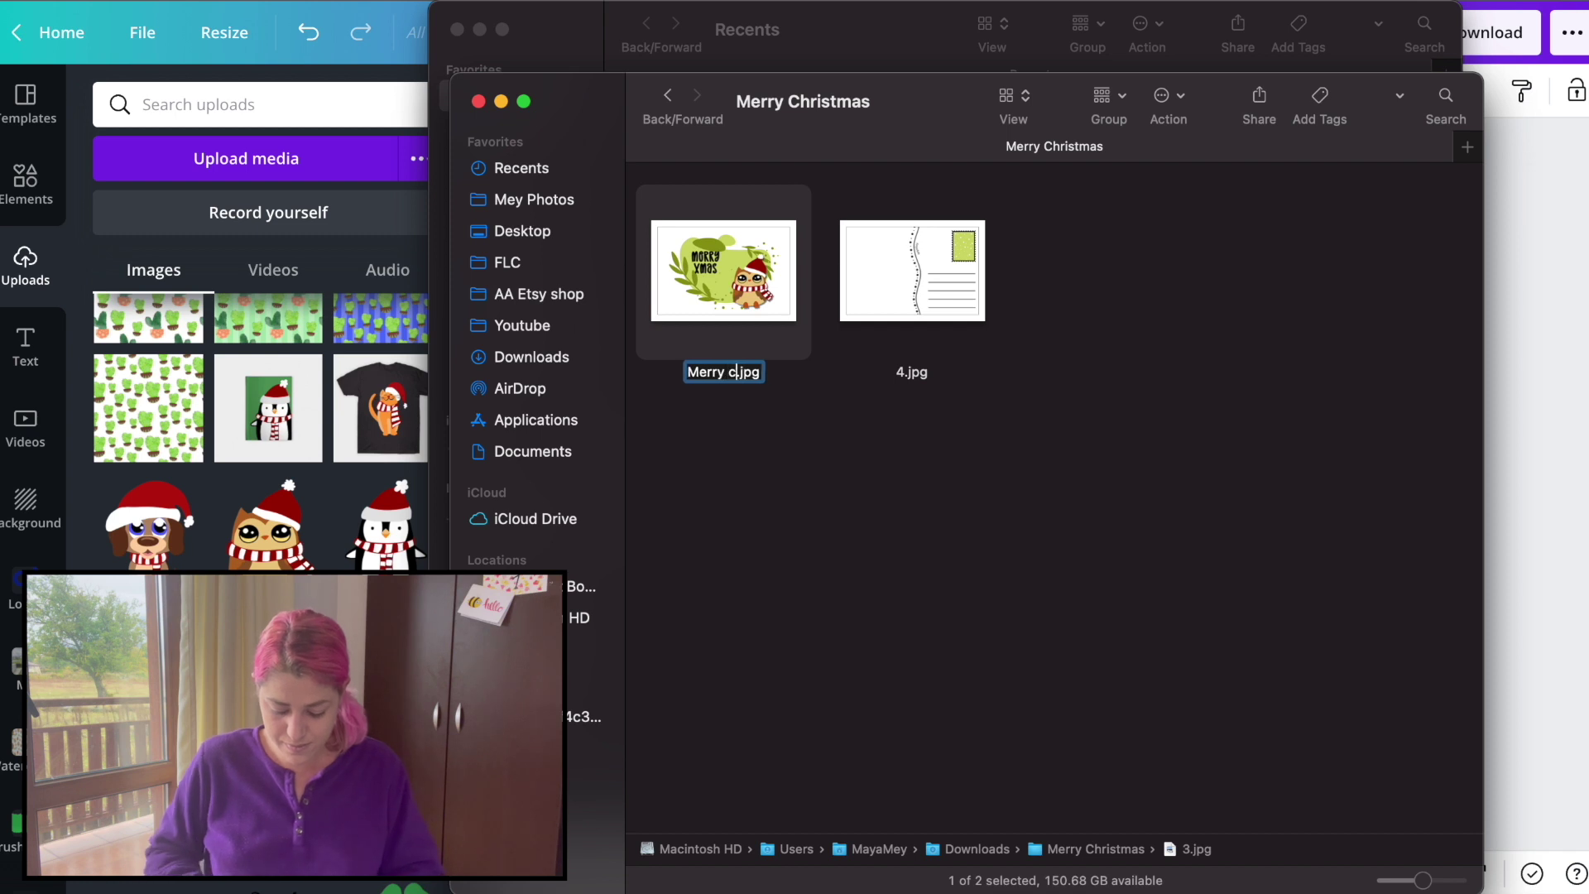
{"action": "type", "text": "tcard"}
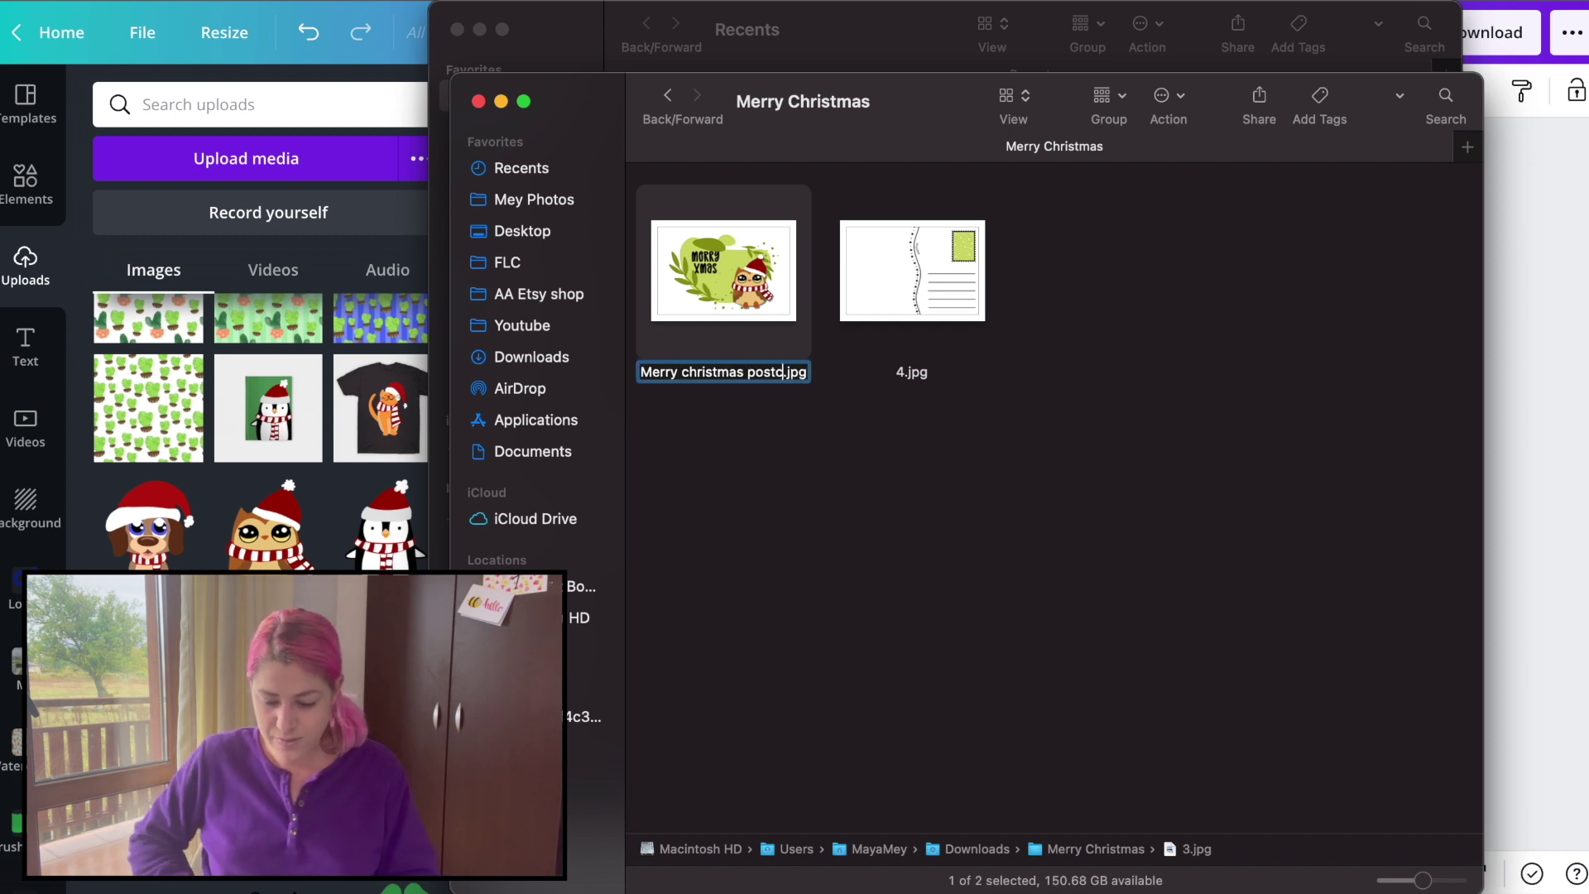
{"action": "left_click", "coordinate": [823, 481]}
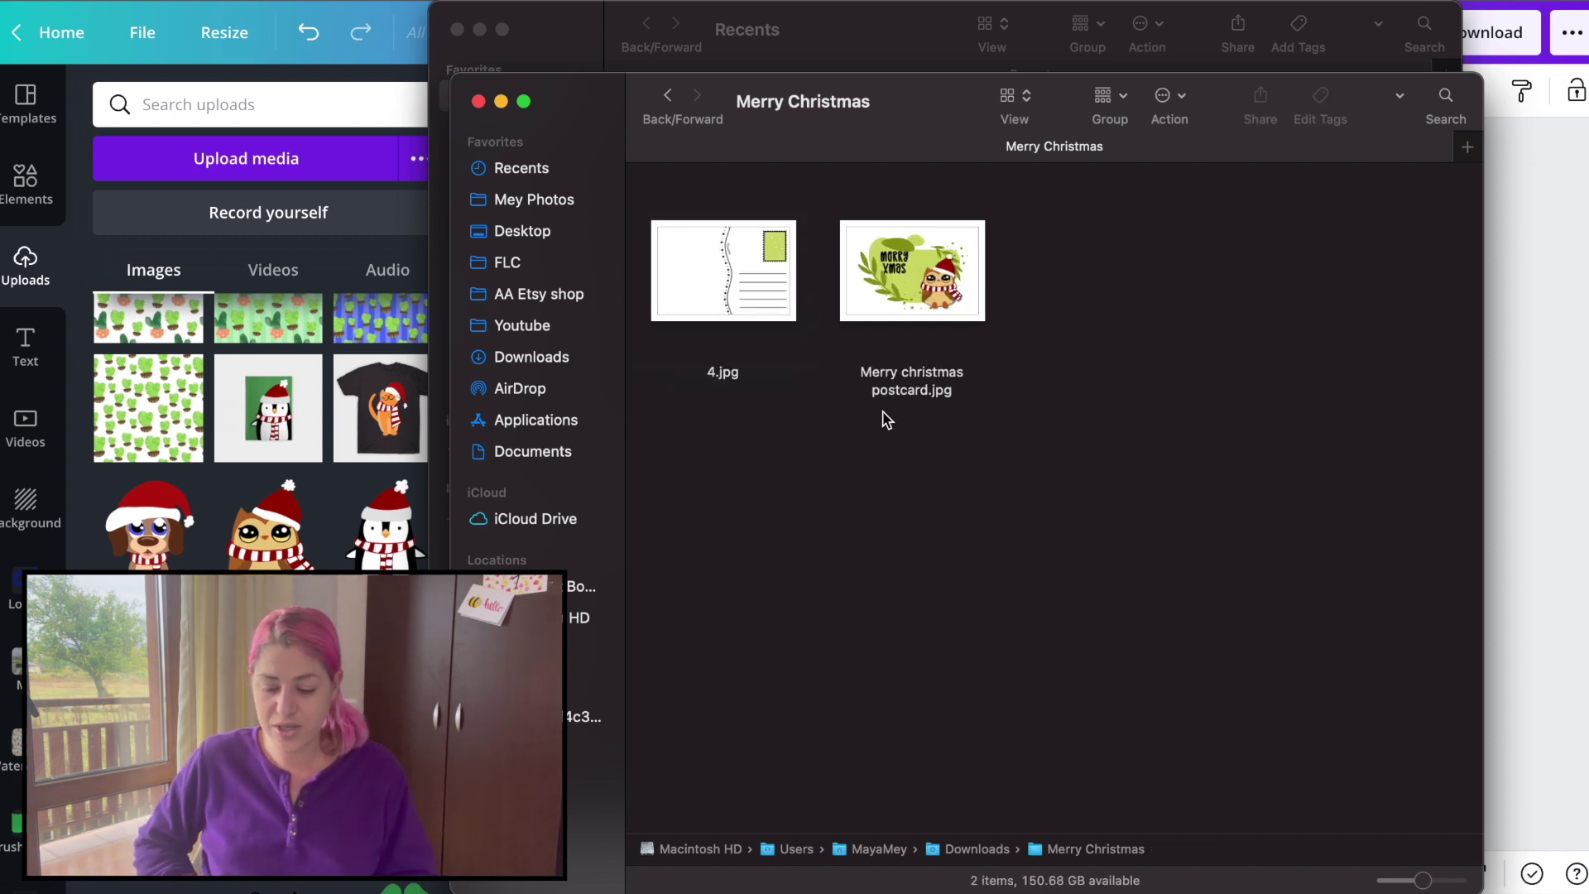
Step: Rename 4.jpg as "postcard back"
{"action": "left_click", "coordinate": [715, 377]}
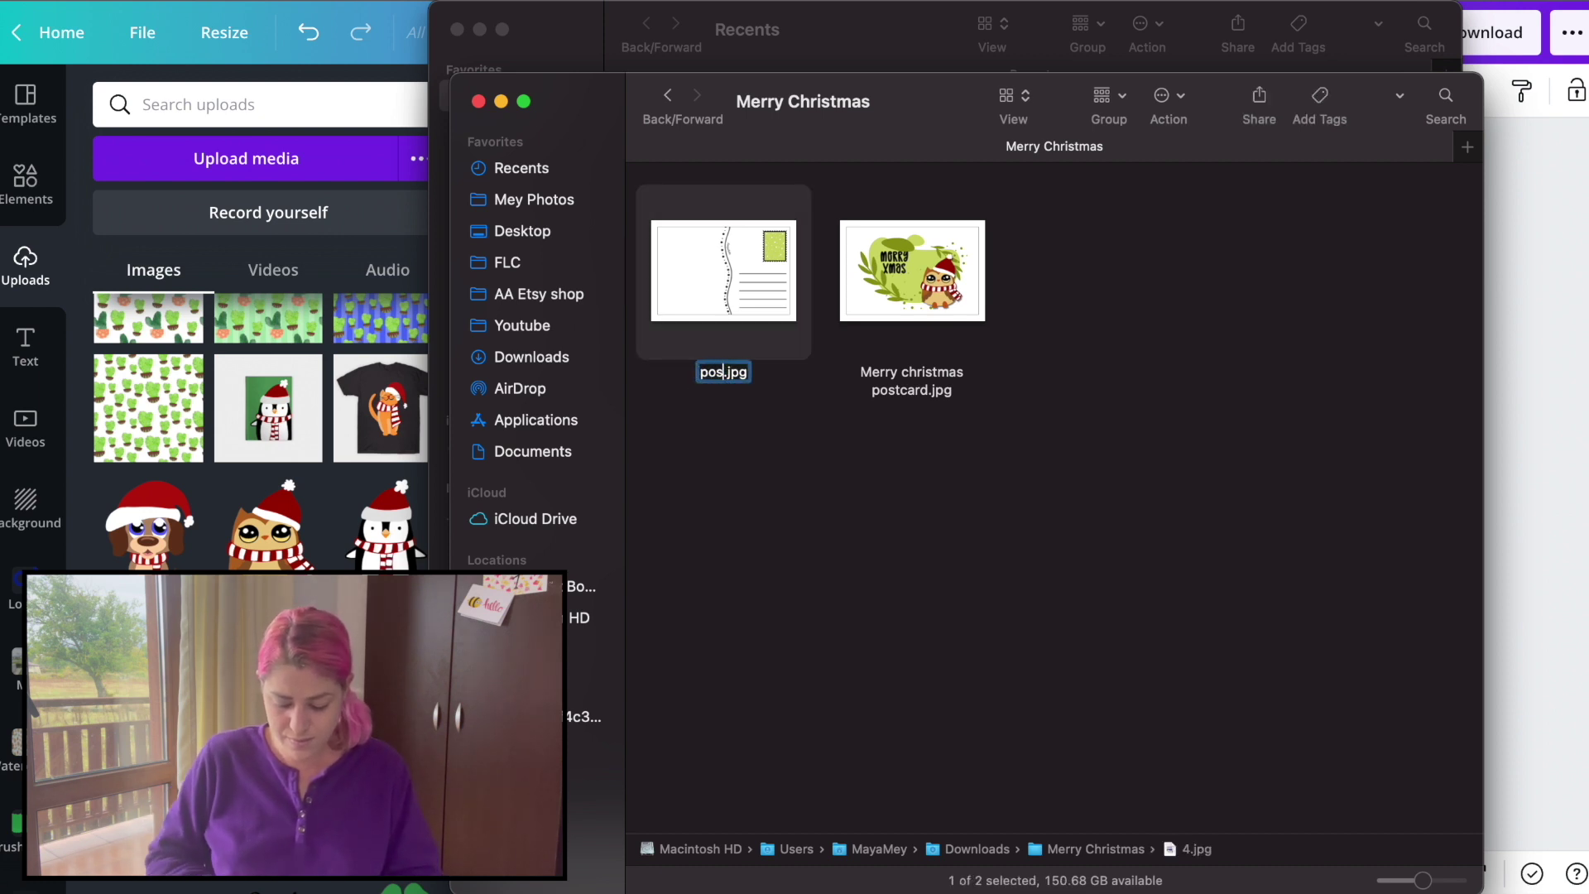
{"action": "key", "text": "Return"}
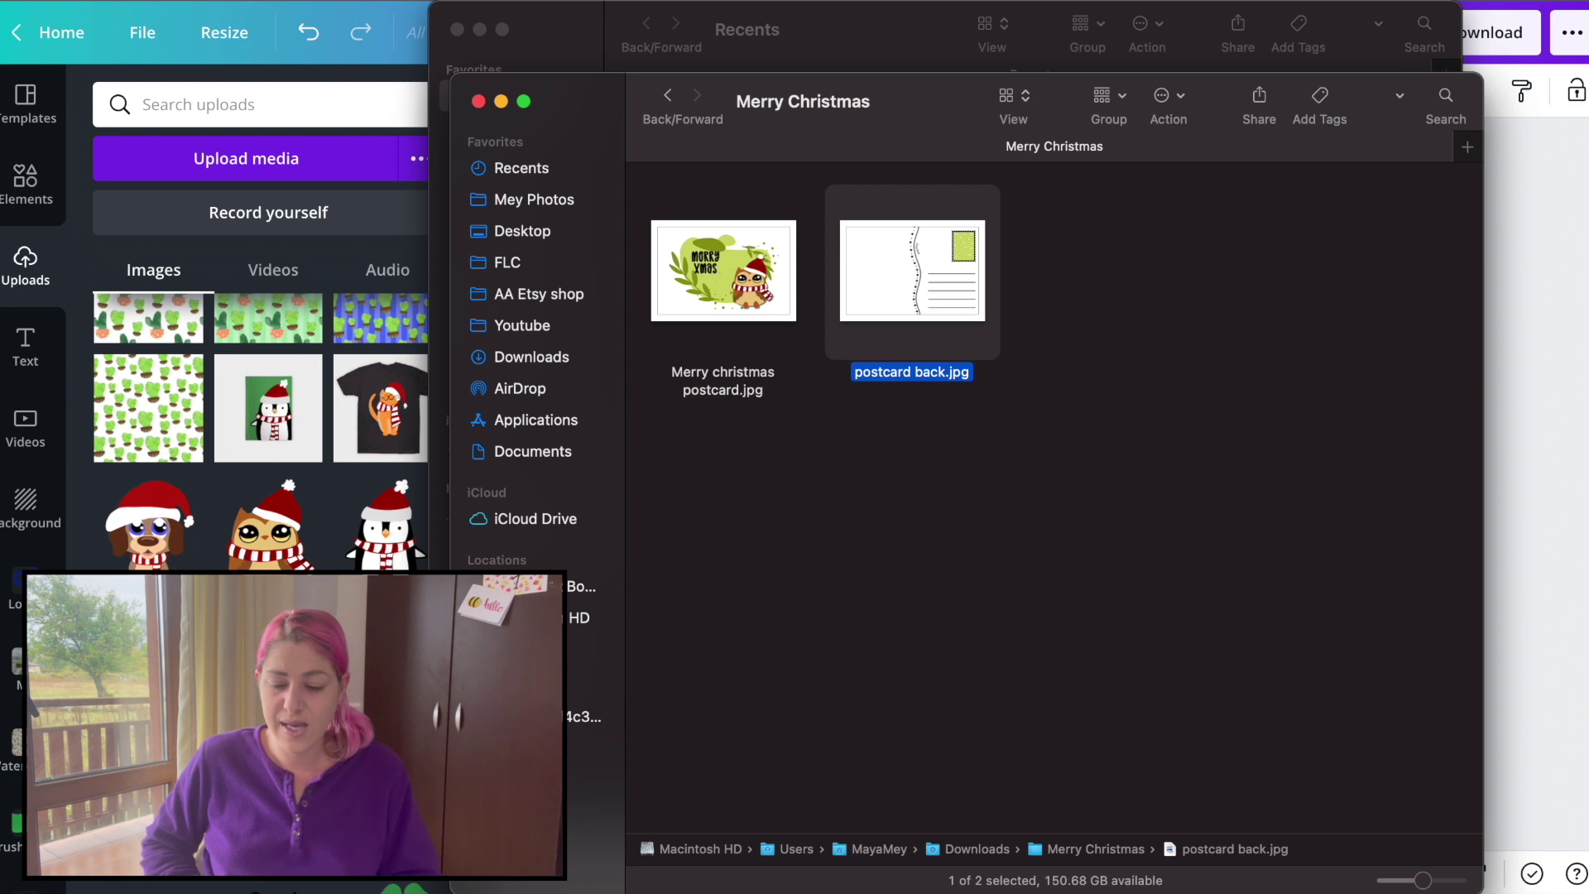
{"action": "left_click", "coordinate": [903, 522]}
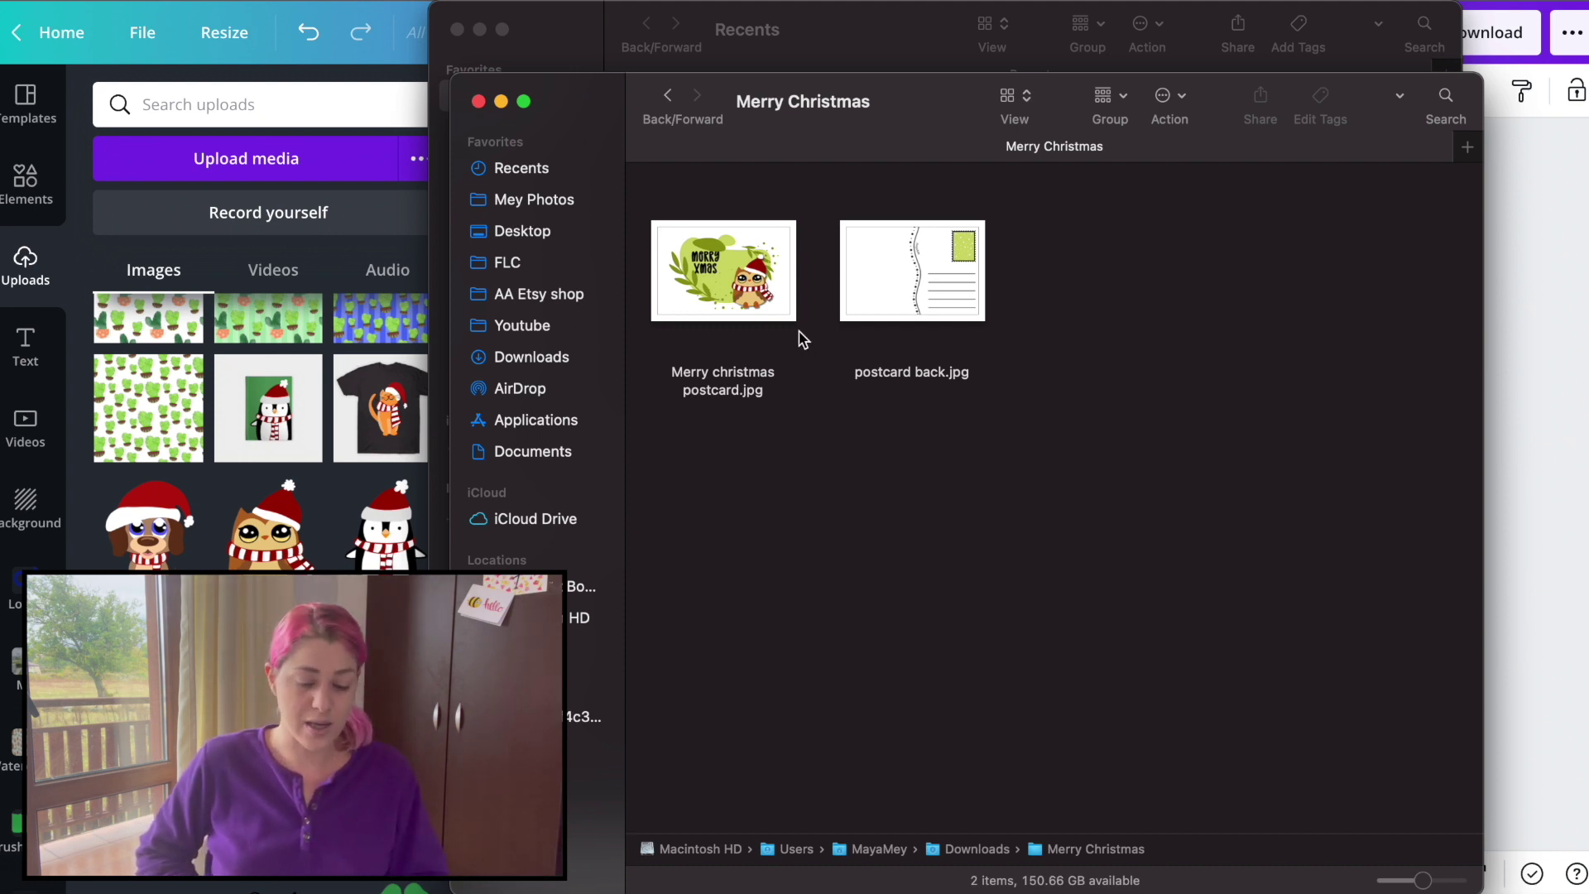
Step: Switch back to Canva and create a blank US Letter Document from the home page search
{"action": "left_click", "coordinate": [372, 449]}
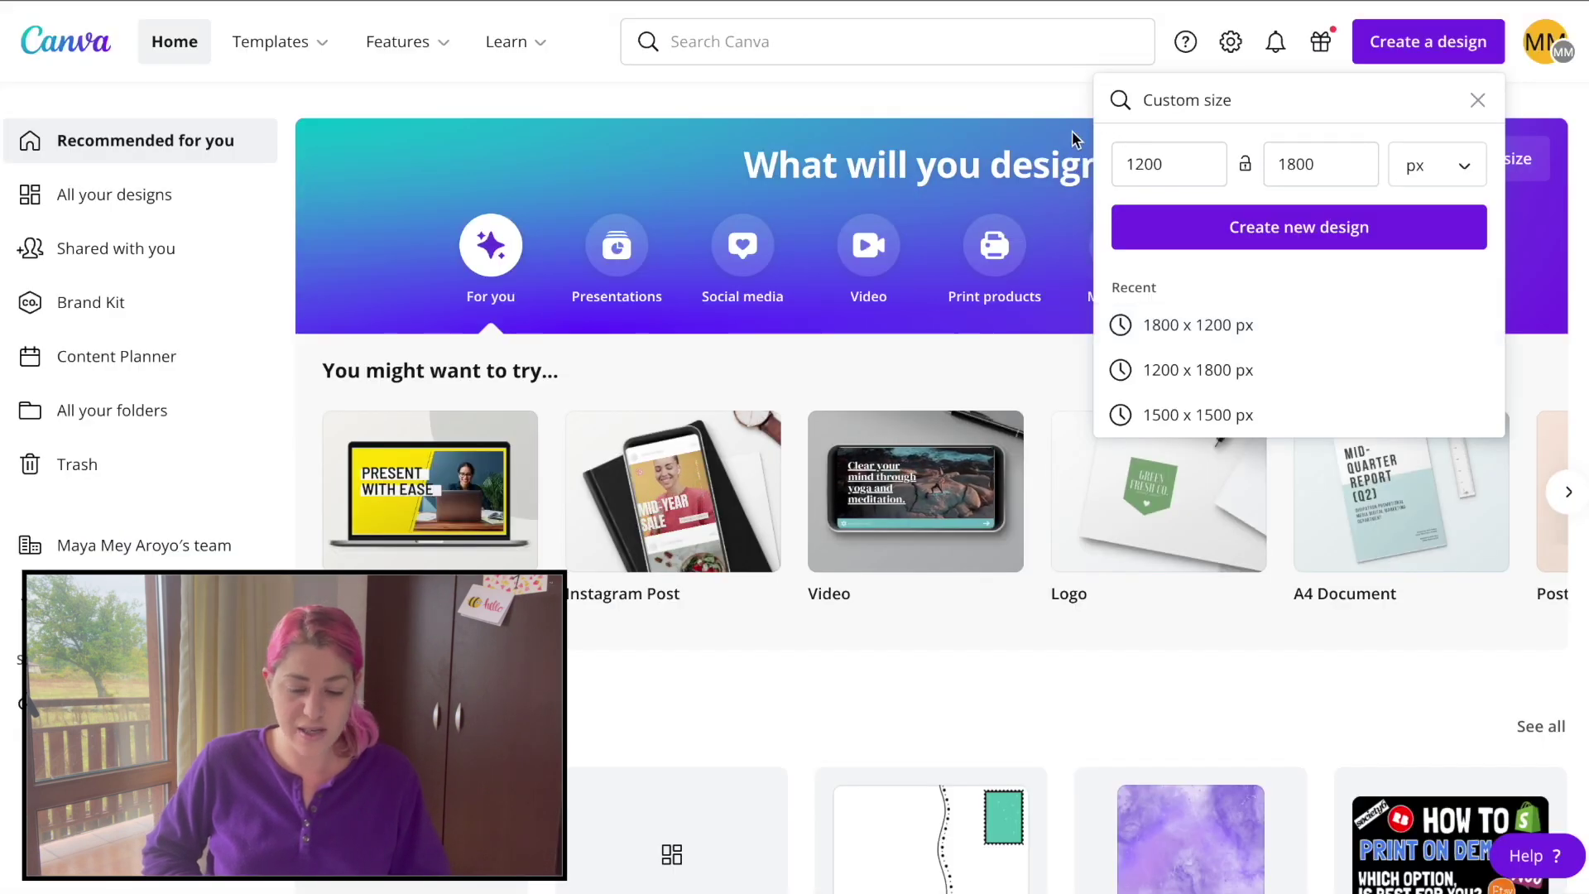
{"action": "left_click", "coordinate": [922, 85]}
{"action": "left_click", "coordinate": [911, 41]}
{"action": "type", "text": "us"}
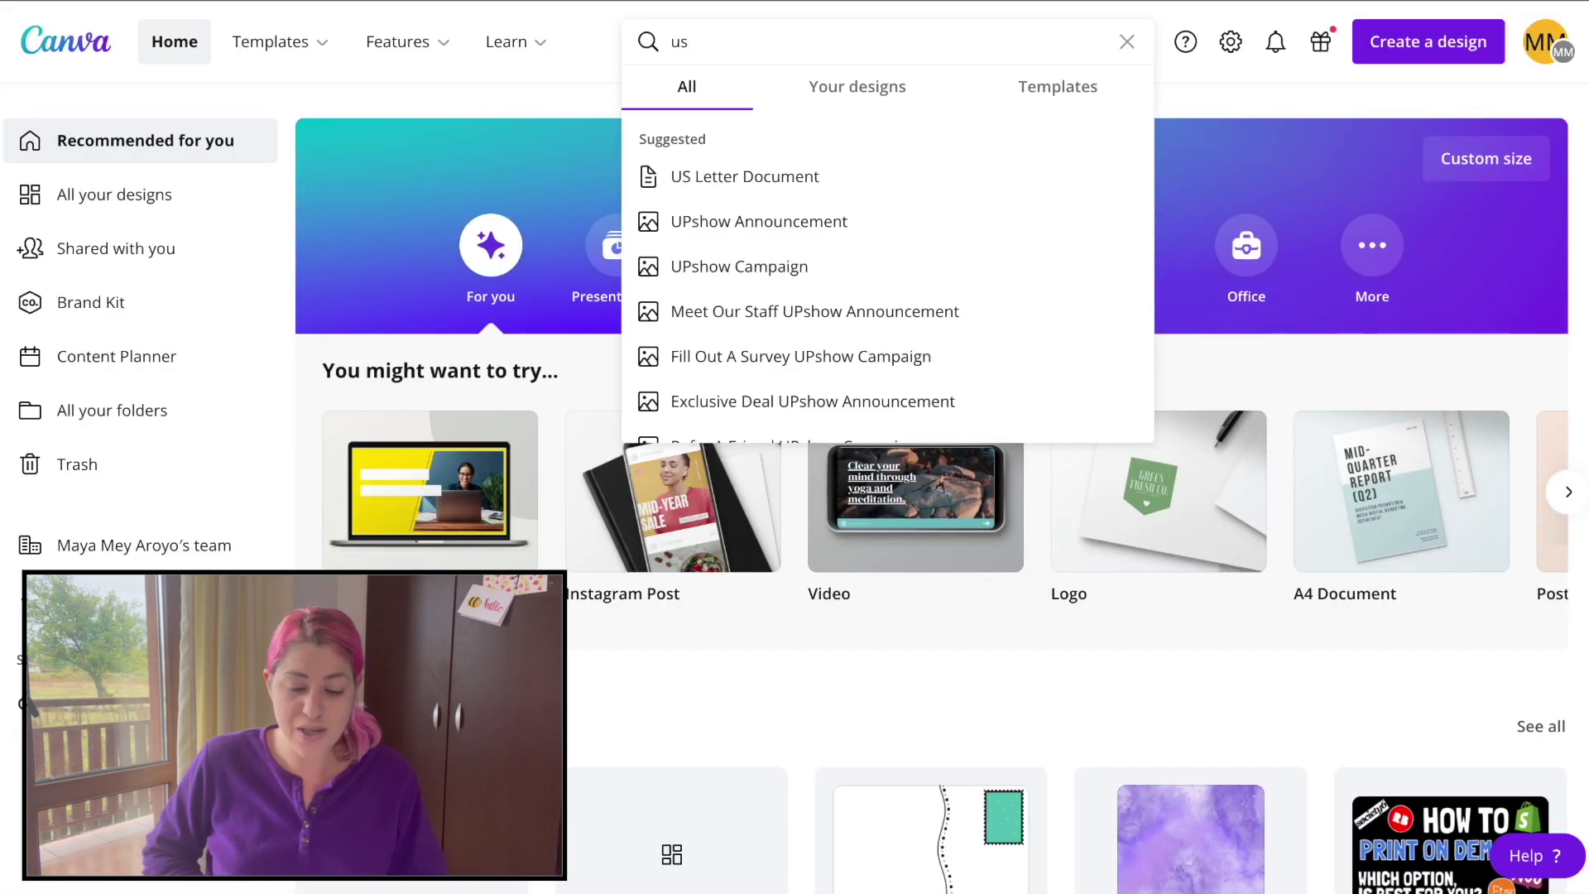
{"action": "left_click", "coordinate": [787, 176]}
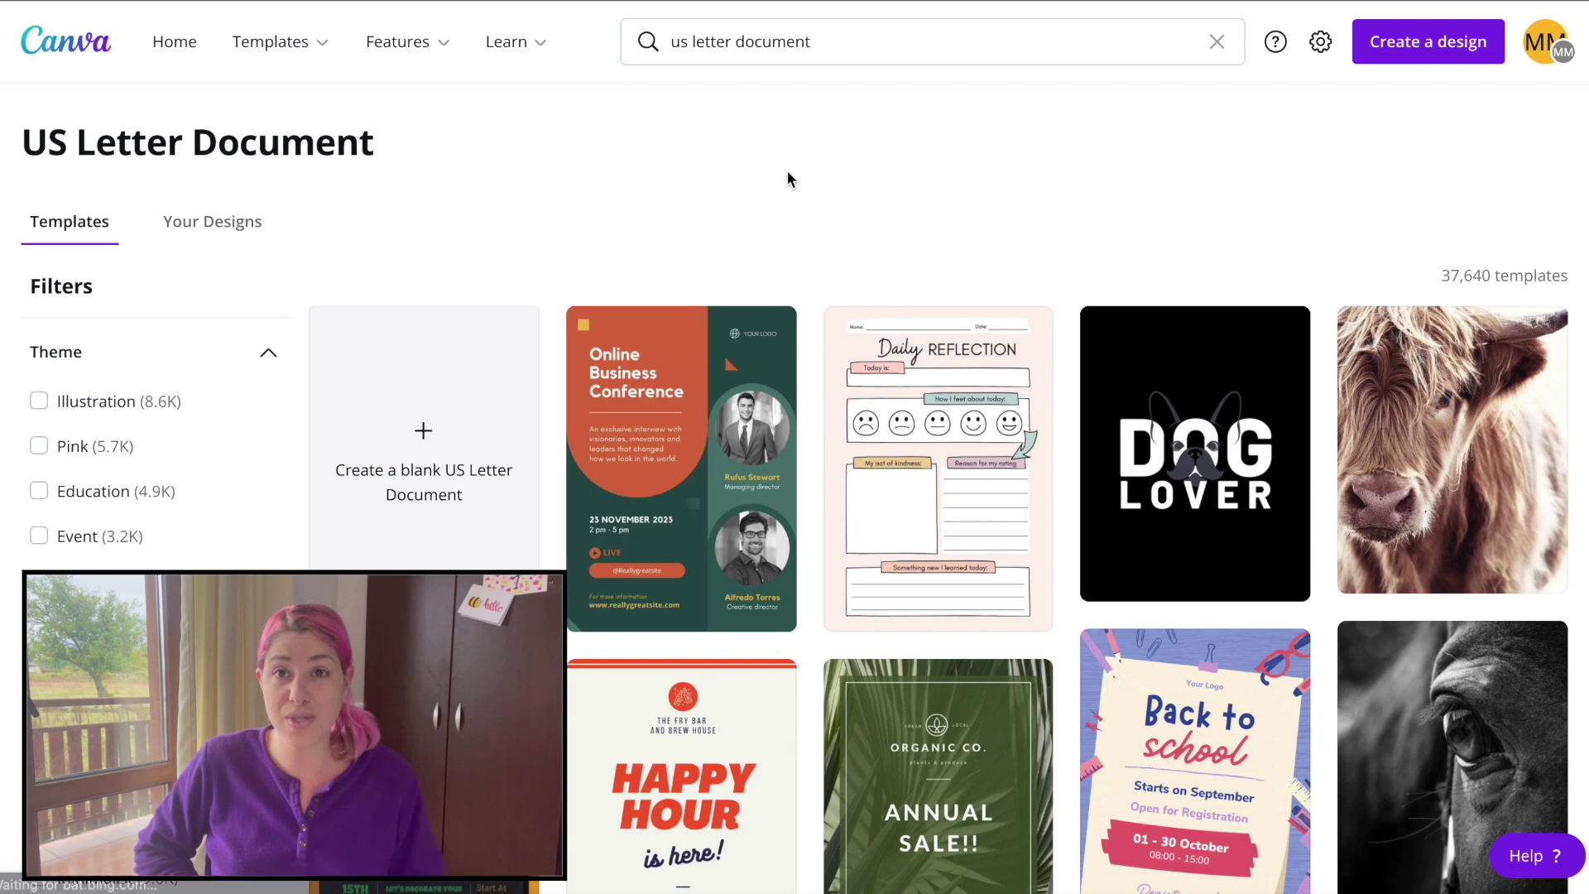
{"action": "left_click", "coordinate": [439, 509]}
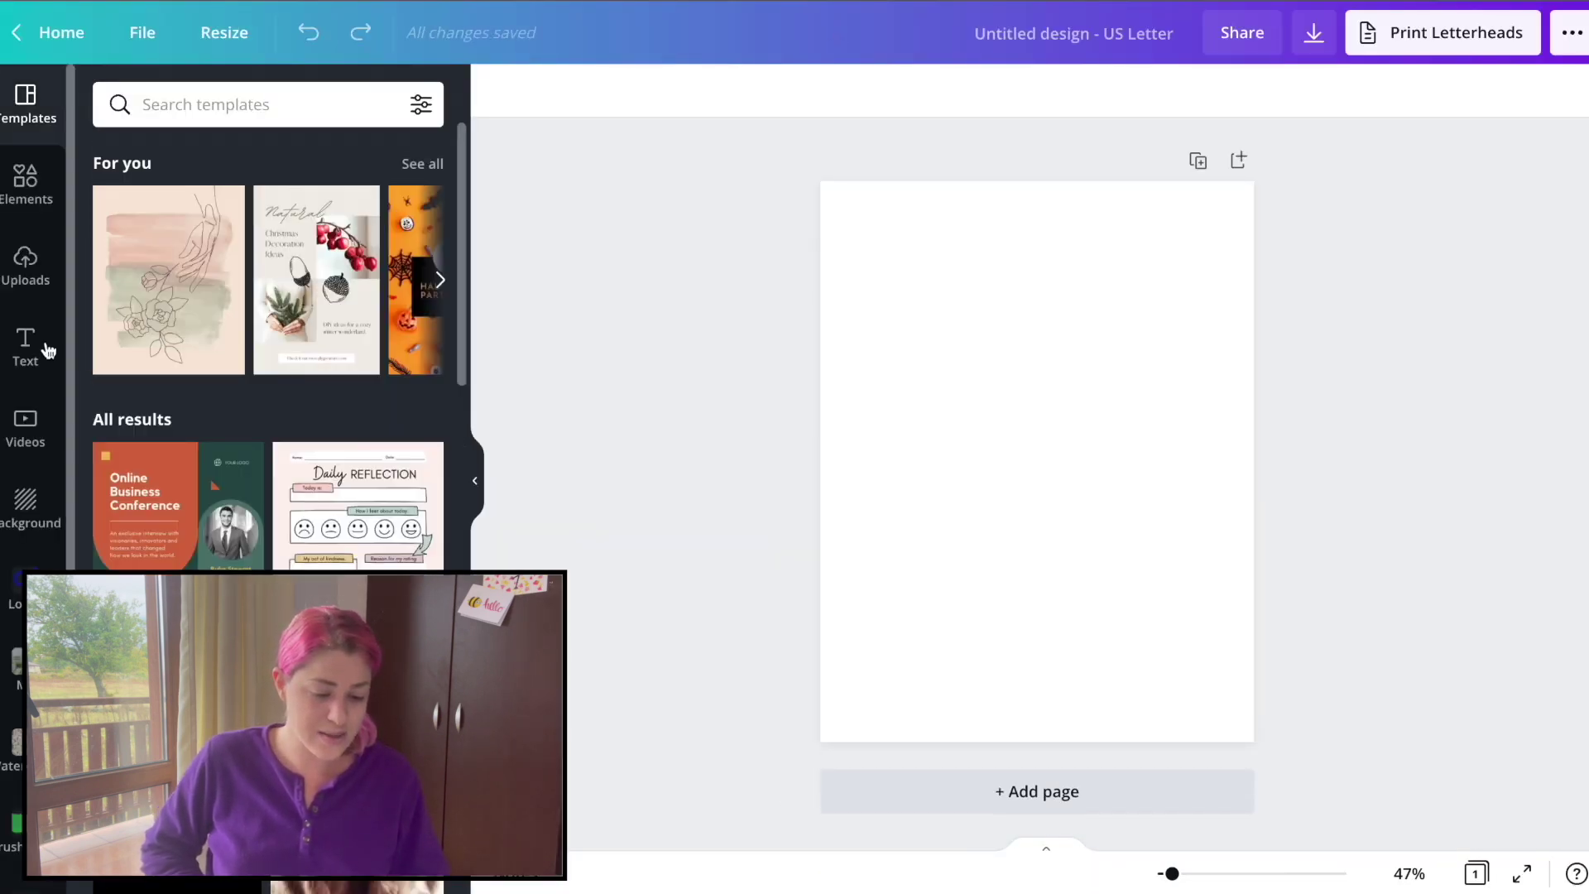
Step: Add the uploaded Merry Xmas postcard front and the postcard back images to the page
{"action": "left_click", "coordinate": [26, 265]}
{"action": "left_click", "coordinate": [178, 304]}
{"action": "left_click", "coordinate": [358, 305]}
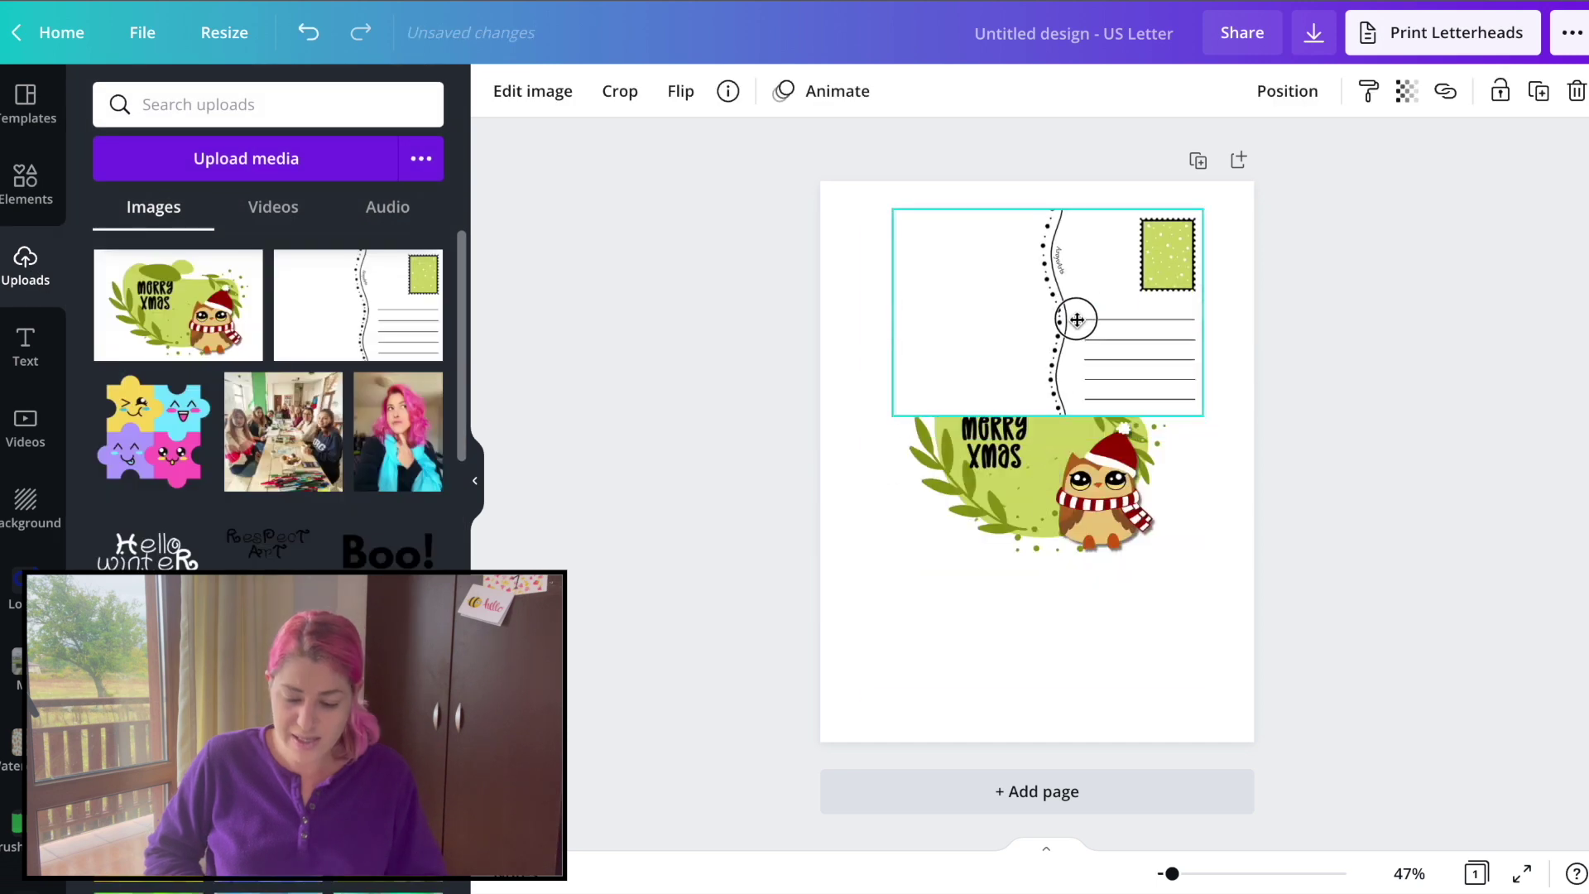
Step: Arrange the postcard back above the Merry Xmas front, and resize the front to about 6 x 4
{"action": "left_click", "coordinate": [1063, 546]}
{"action": "left_click_drag", "start_coordinate": [1062, 546], "coordinate": [1062, 672]}
{"action": "left_click_drag", "start_coordinate": [1110, 346], "coordinate": [1100, 366]}
{"action": "left_click", "coordinate": [1187, 584]}
{"action": "mouse_move", "coordinate": [1195, 476]}
{"action": "left_mouse_down"}
{"action": "mouse_move", "coordinate": [1213, 464]}
{"action": "mouse_move", "coordinate": [1192, 480]}
{"action": "left_mouse_up"}
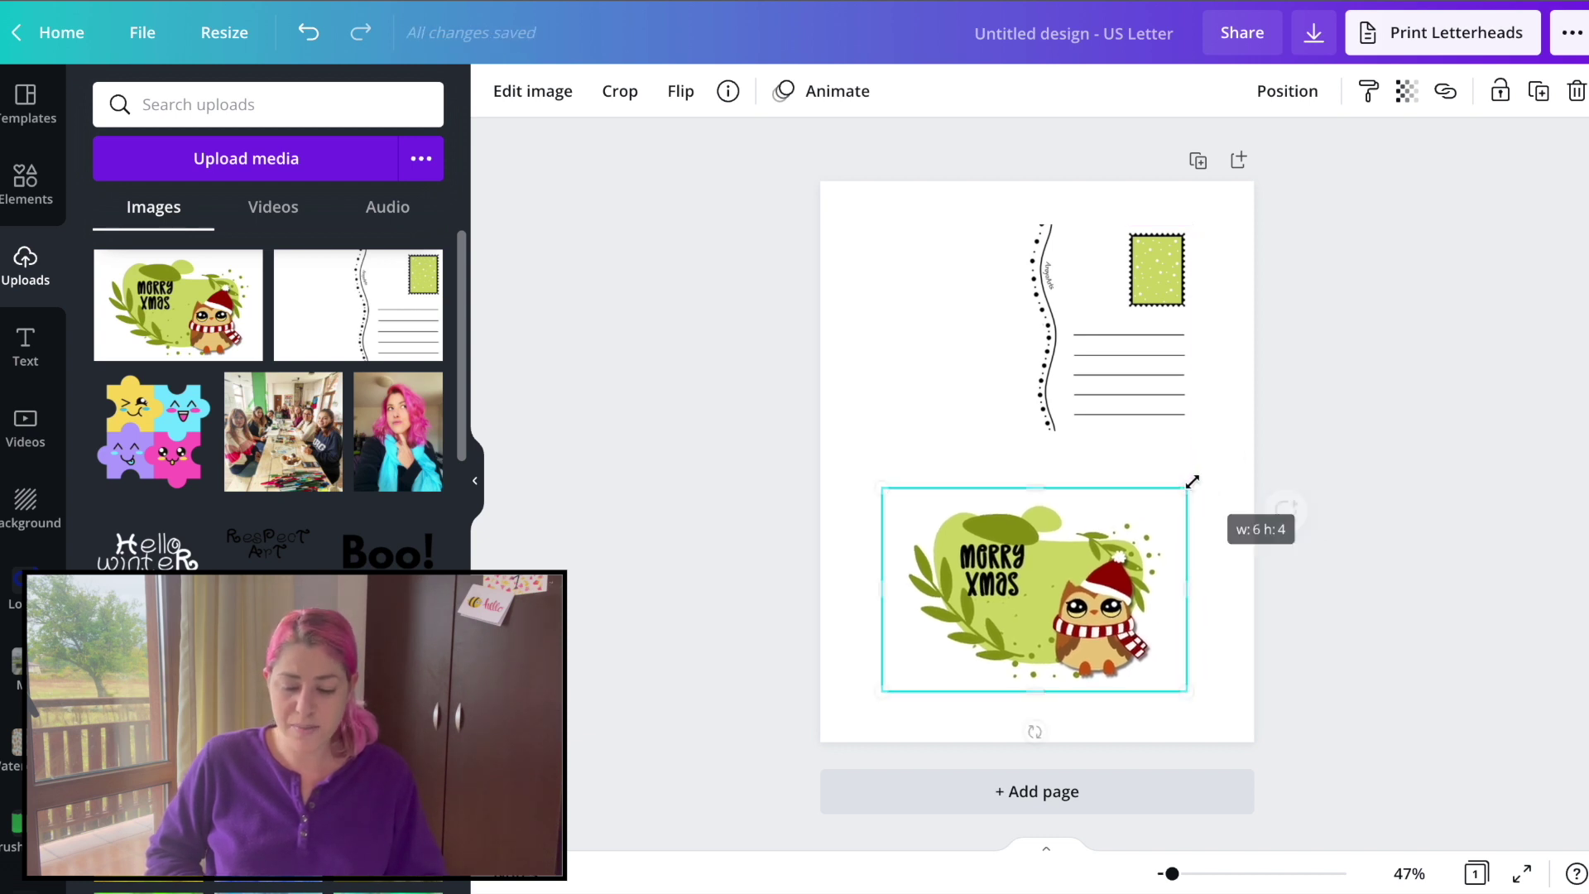
{"action": "left_click", "coordinate": [1269, 380]}
Step: Apply a Glow shadow to the Merry Xmas front image
{"action": "left_click", "coordinate": [960, 571]}
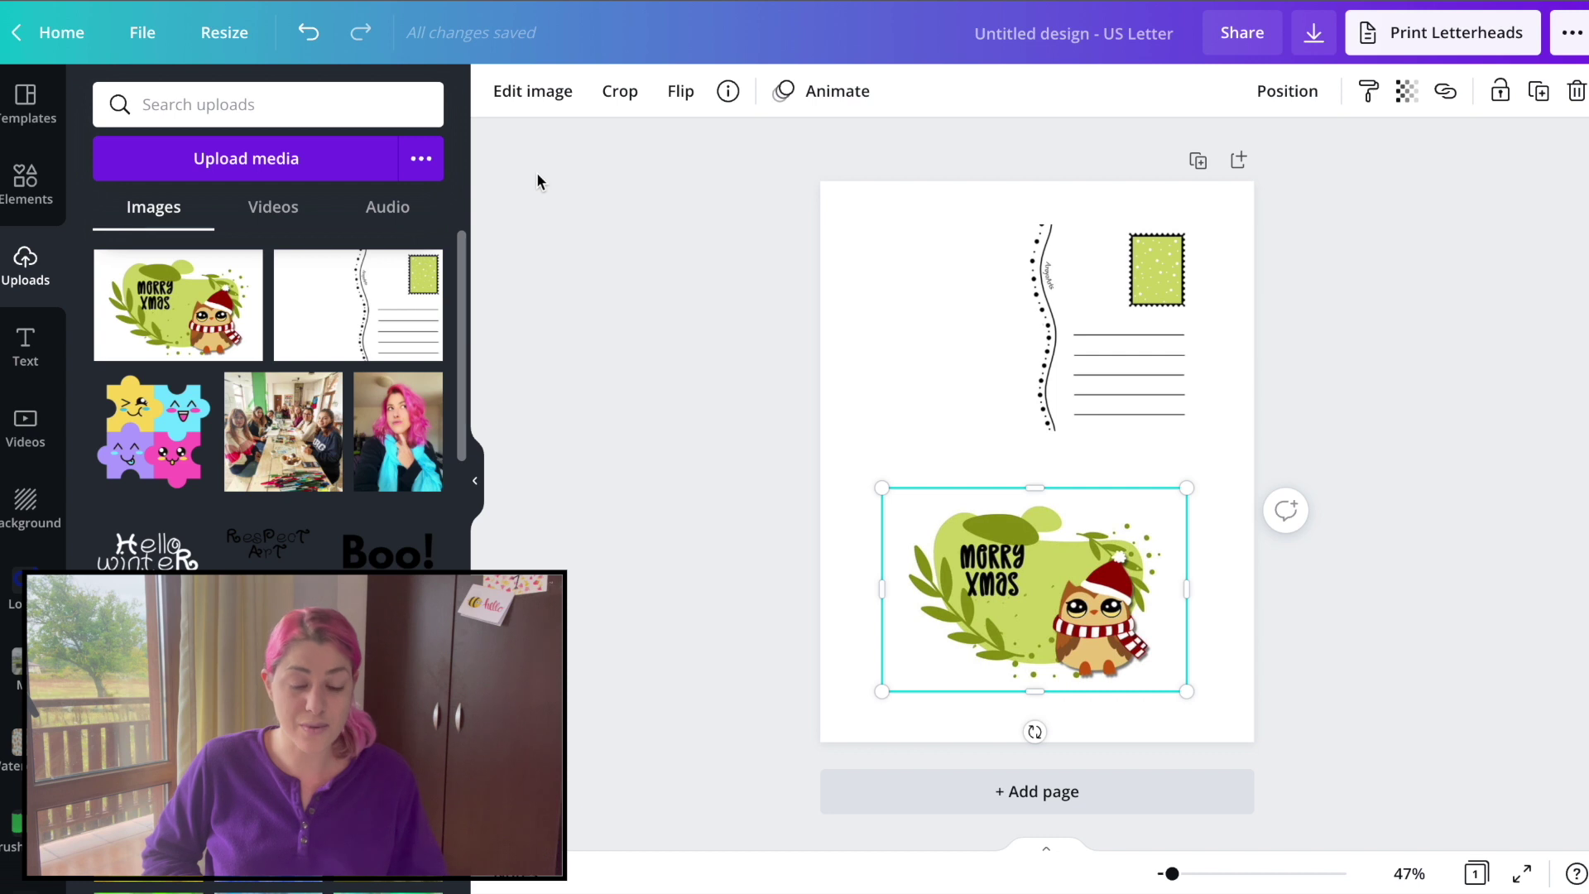
{"action": "left_click", "coordinate": [516, 94]}
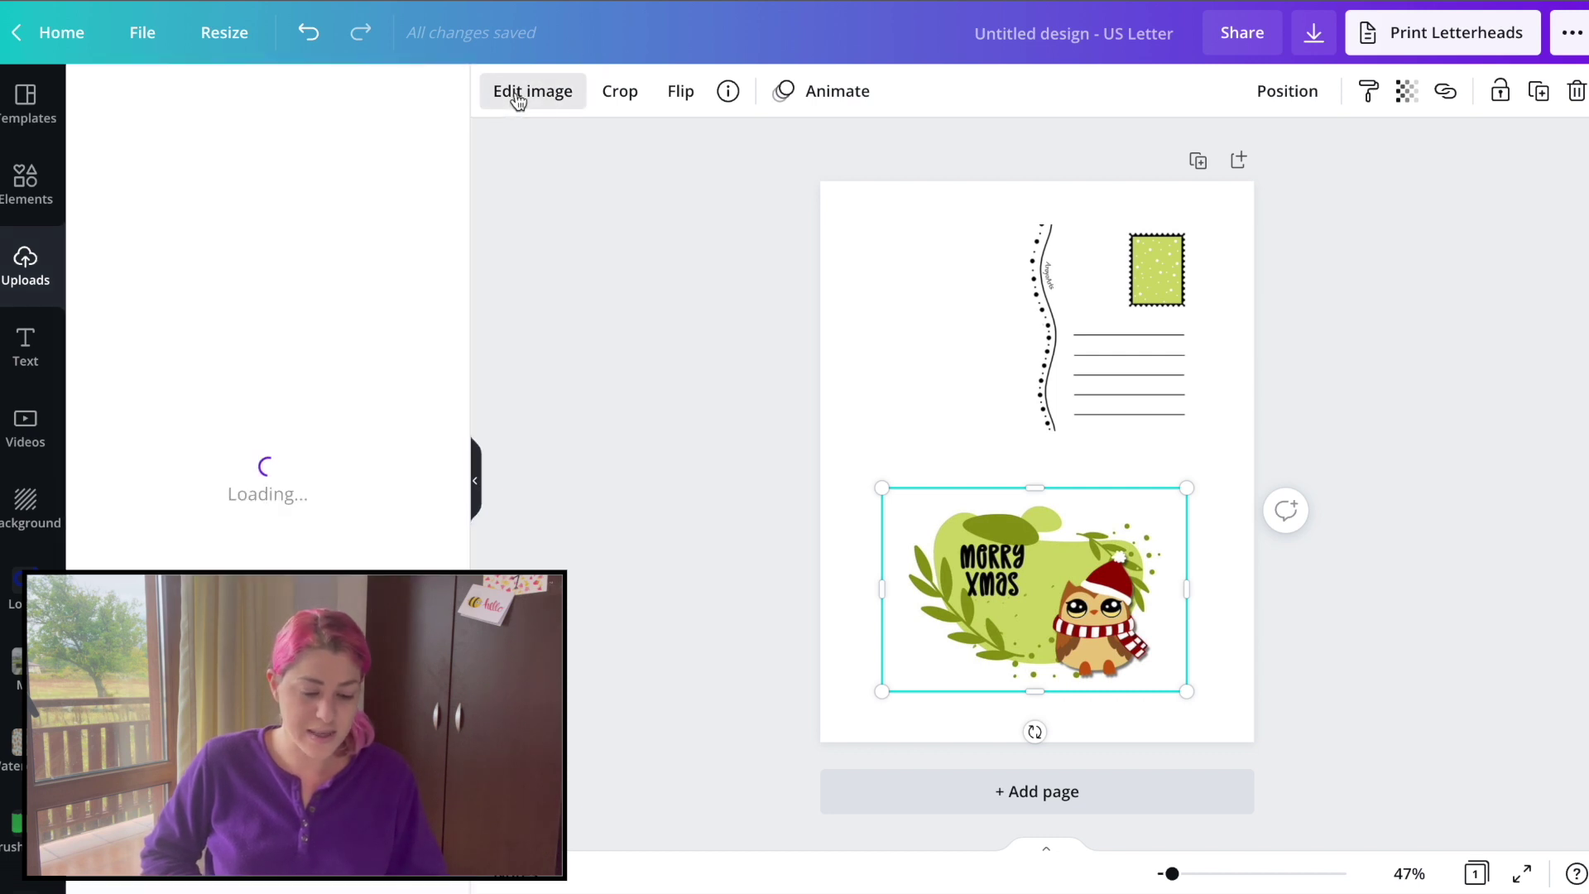
{"action": "left_click", "coordinate": [147, 298]}
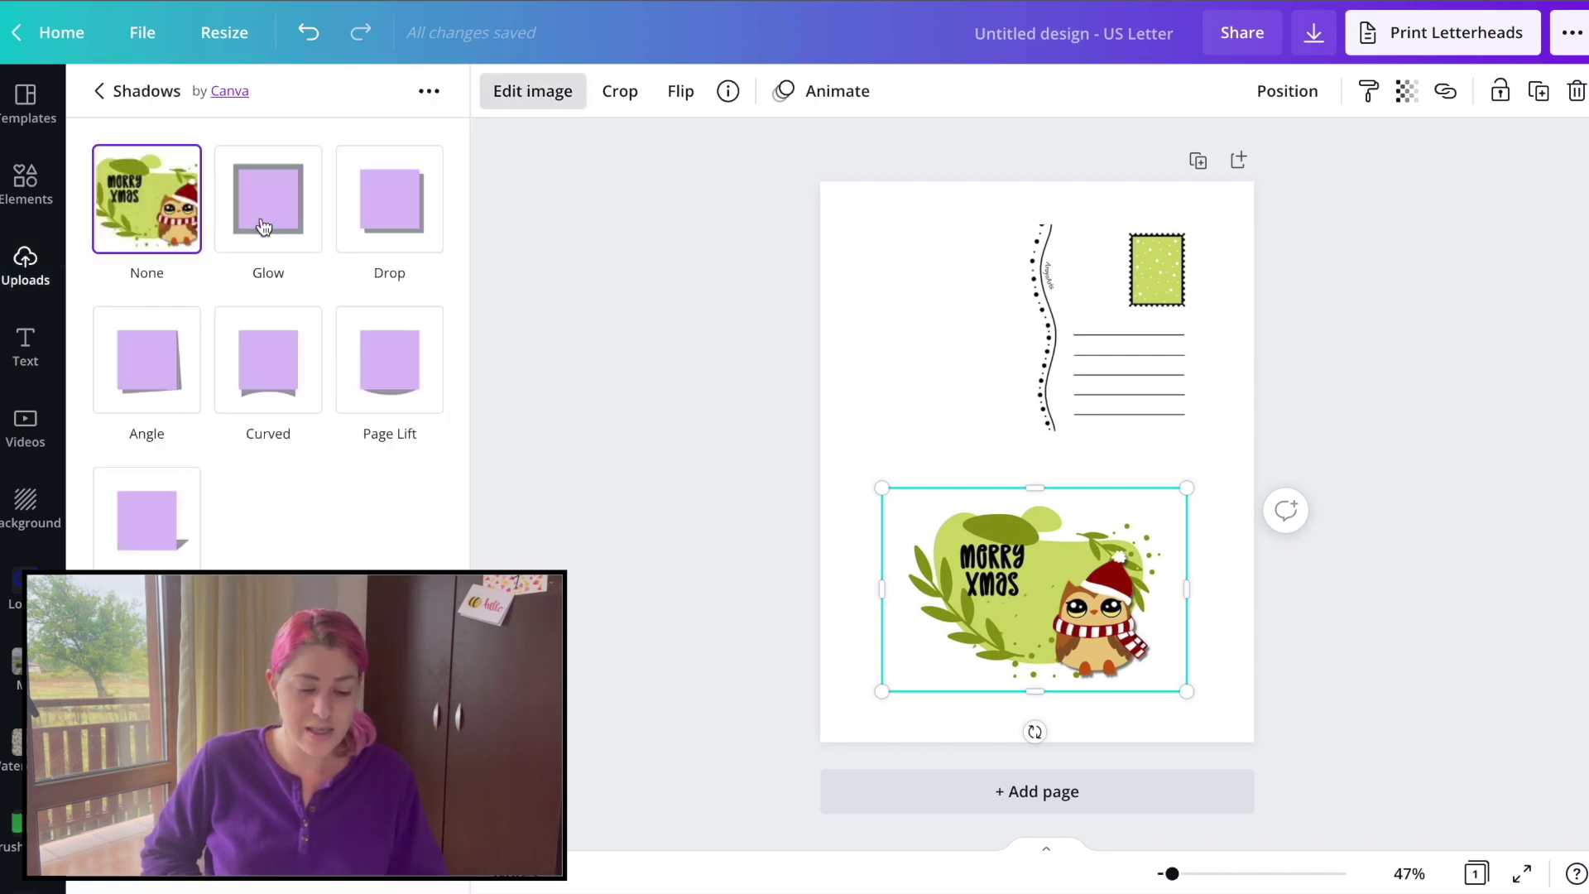
{"action": "left_click", "coordinate": [256, 209]}
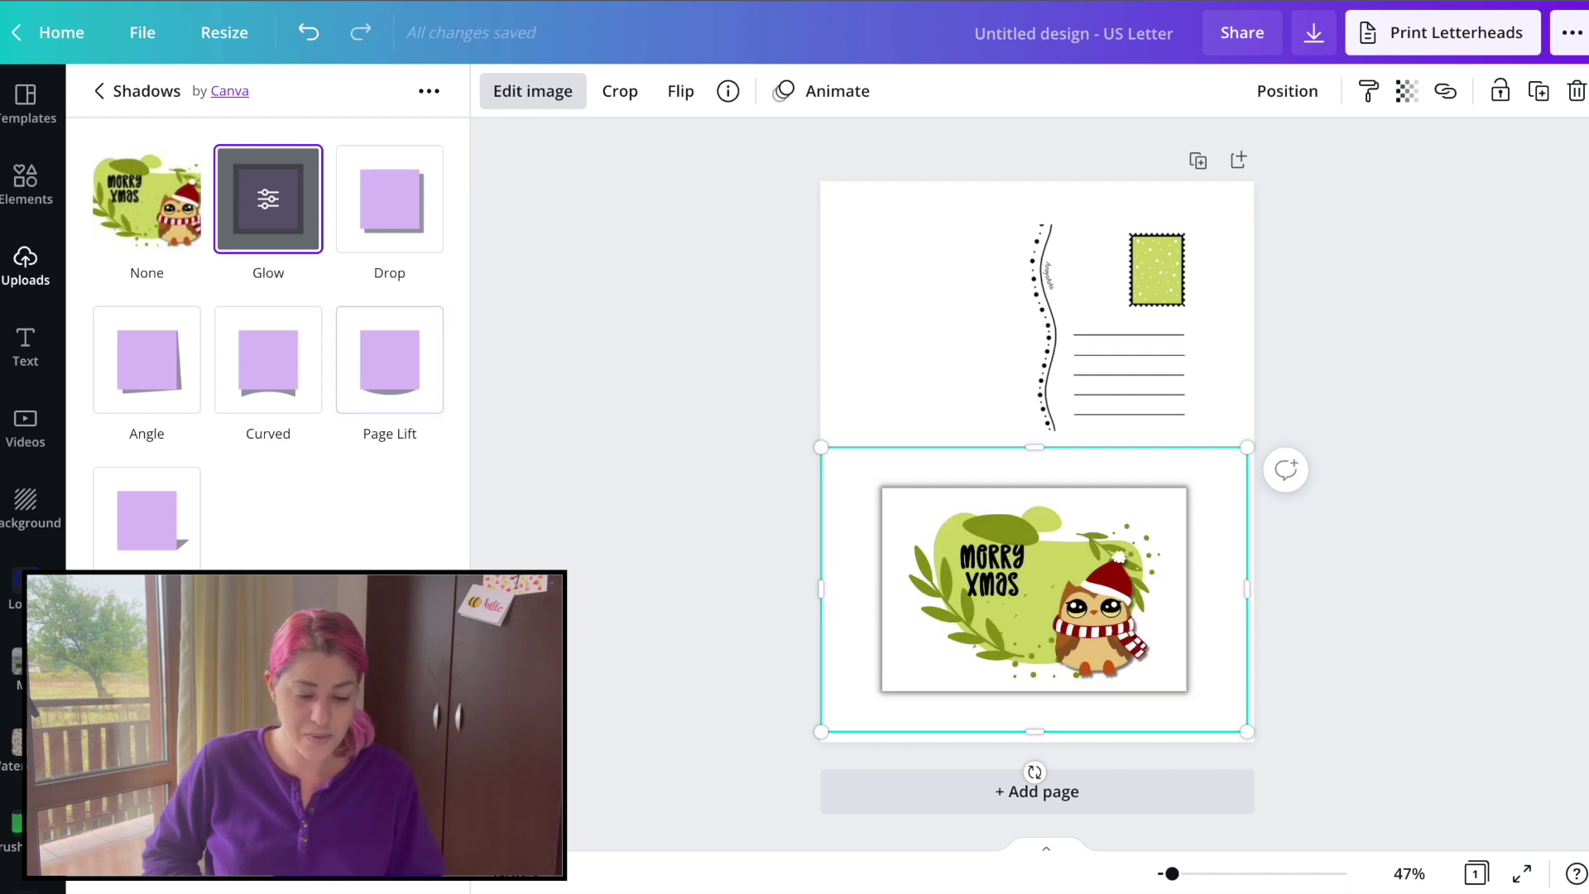
Step: Turn the front image's glow into a thin outline with blur 0, transparency 19 and size 2
{"action": "left_click", "coordinate": [269, 203]}
{"action": "left_click_drag", "start_coordinate": [180, 333], "coordinate": [93, 333]}
{"action": "left_click_drag", "start_coordinate": [269, 263], "coordinate": [161, 271]}
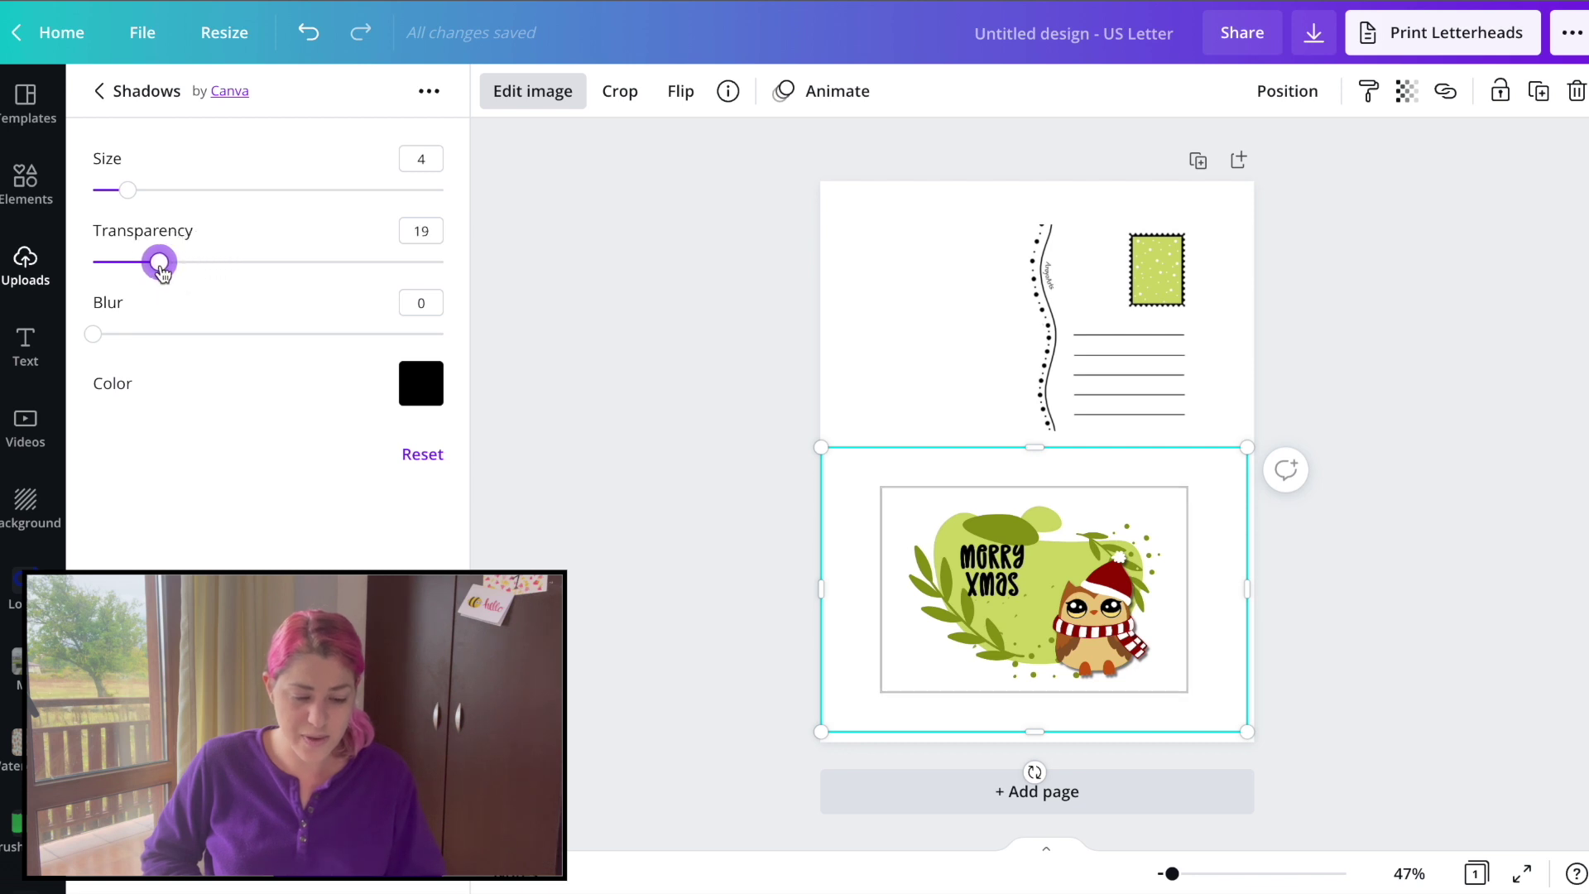
{"action": "left_click_drag", "start_coordinate": [137, 201], "coordinate": [114, 193]}
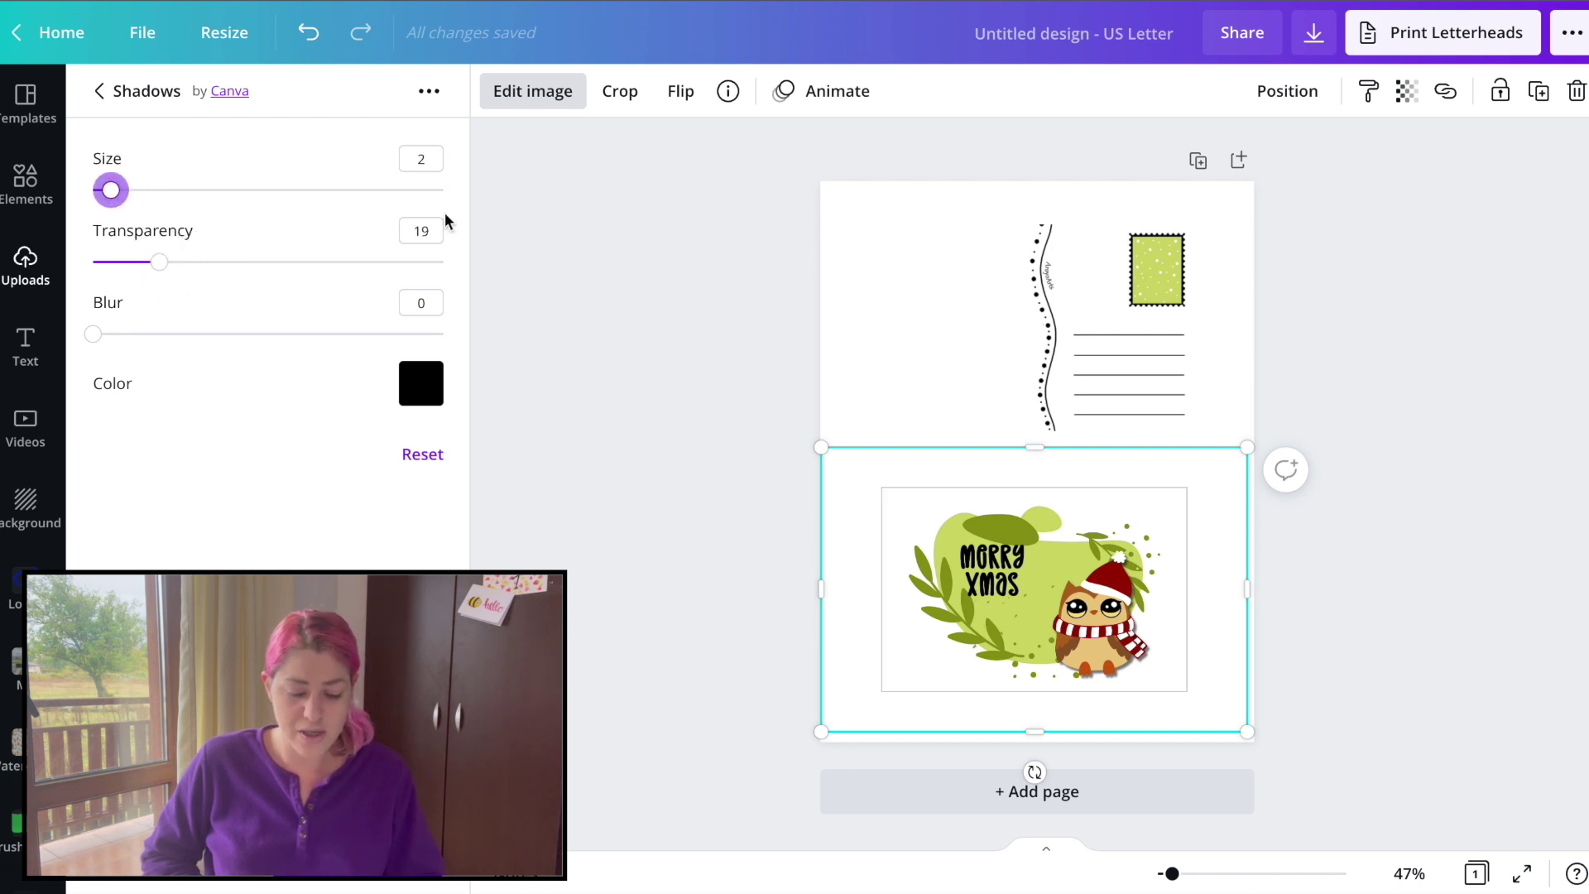
{"action": "left_click", "coordinate": [627, 477]}
{"action": "left_click", "coordinate": [704, 635]}
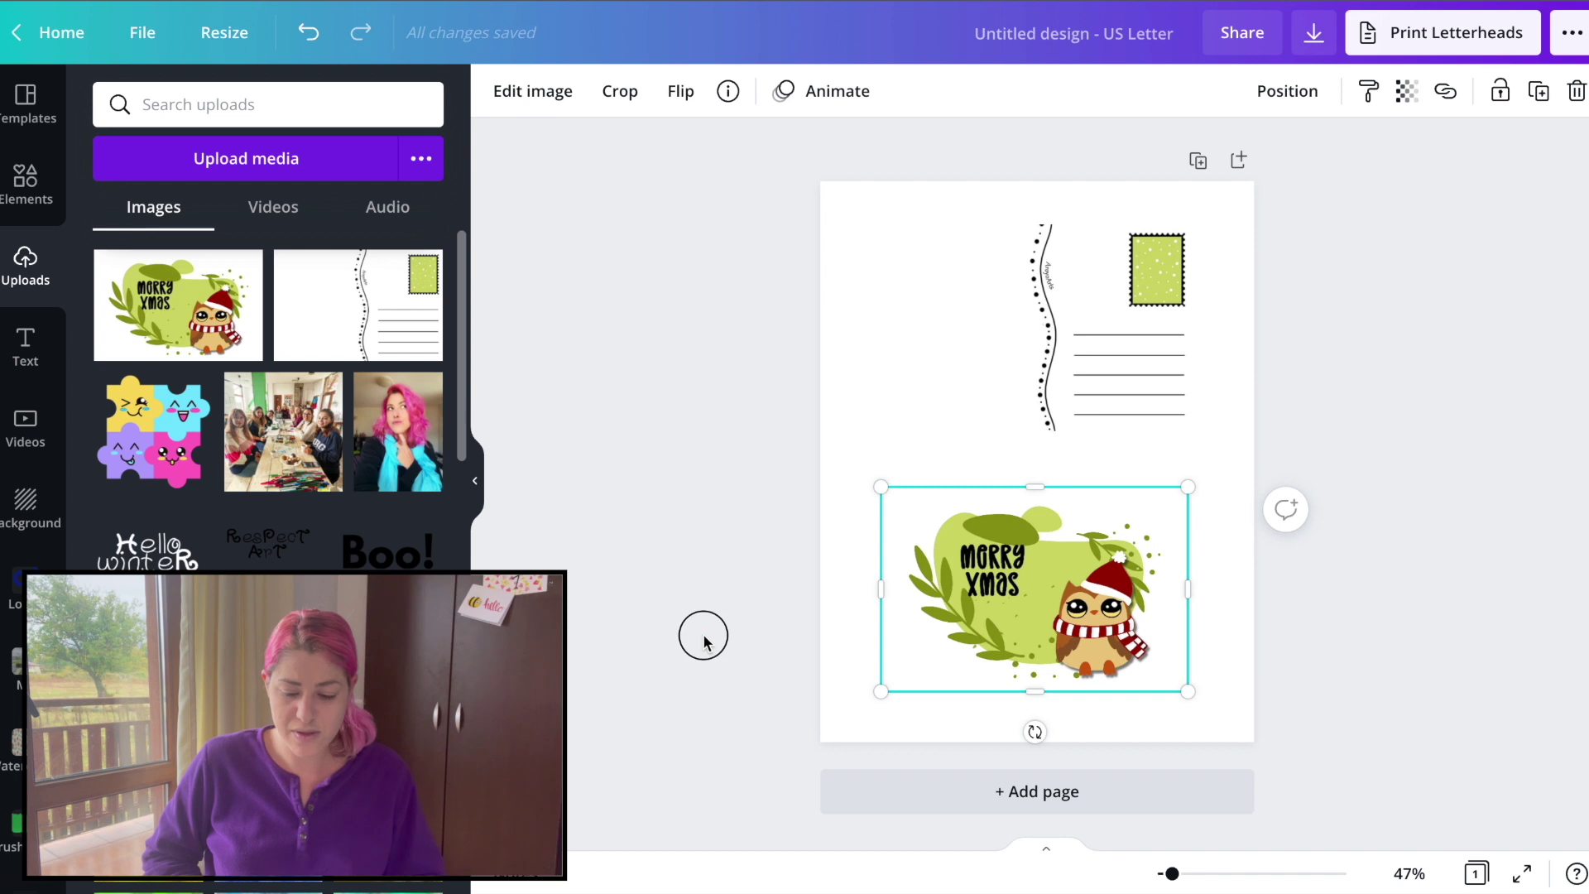
Step: Apply a Glow shadow to the postcard back image
{"action": "left_click", "coordinate": [1068, 298]}
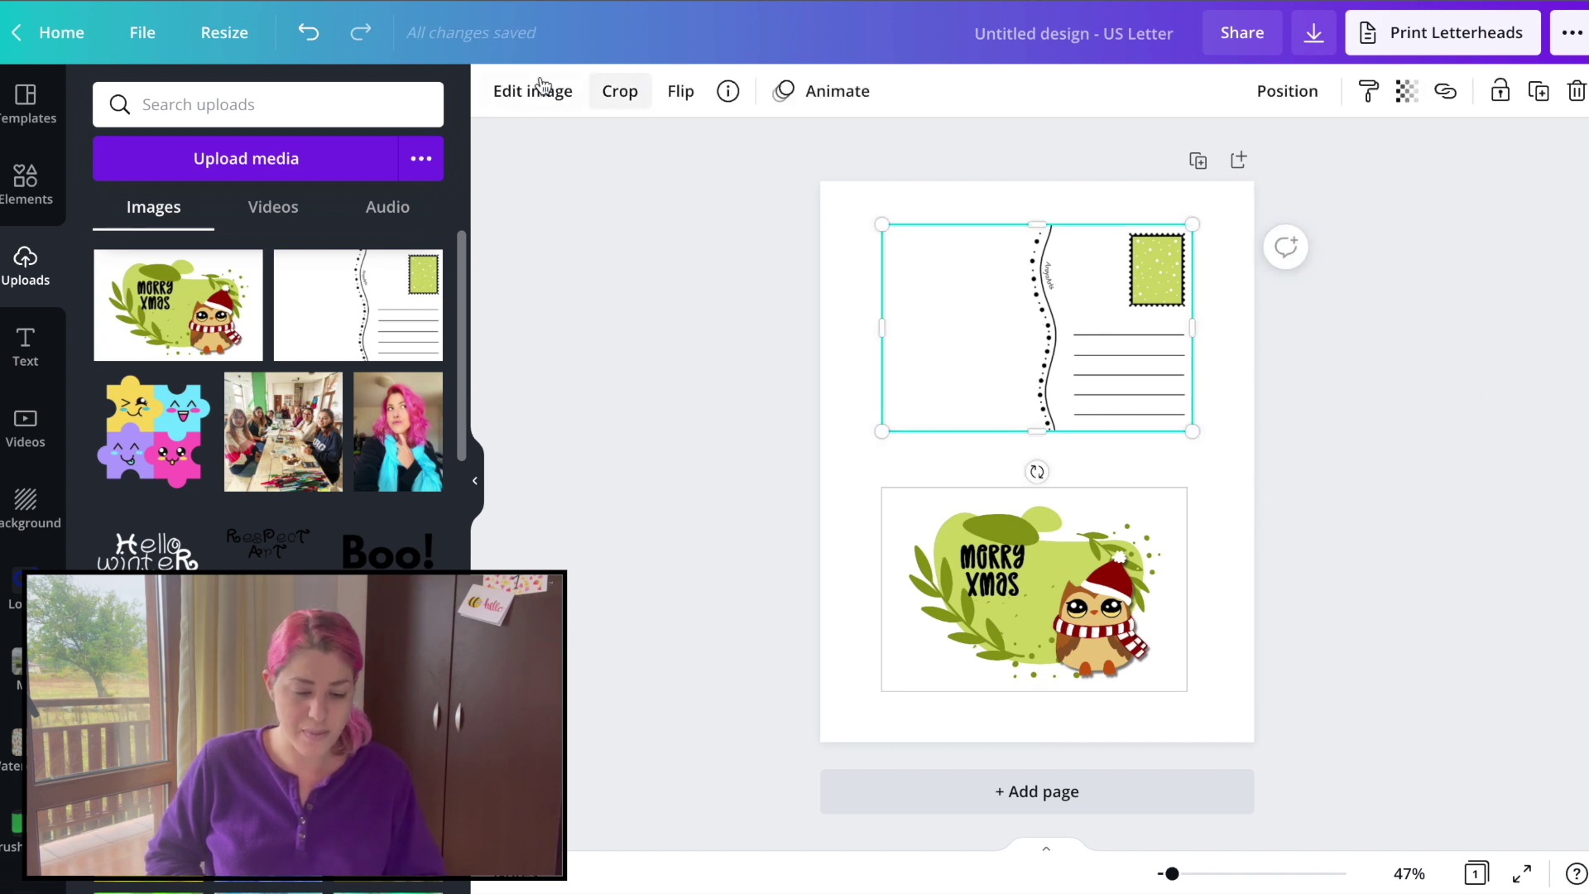
{"action": "left_click", "coordinate": [537, 91]}
{"action": "left_click", "coordinate": [141, 277]}
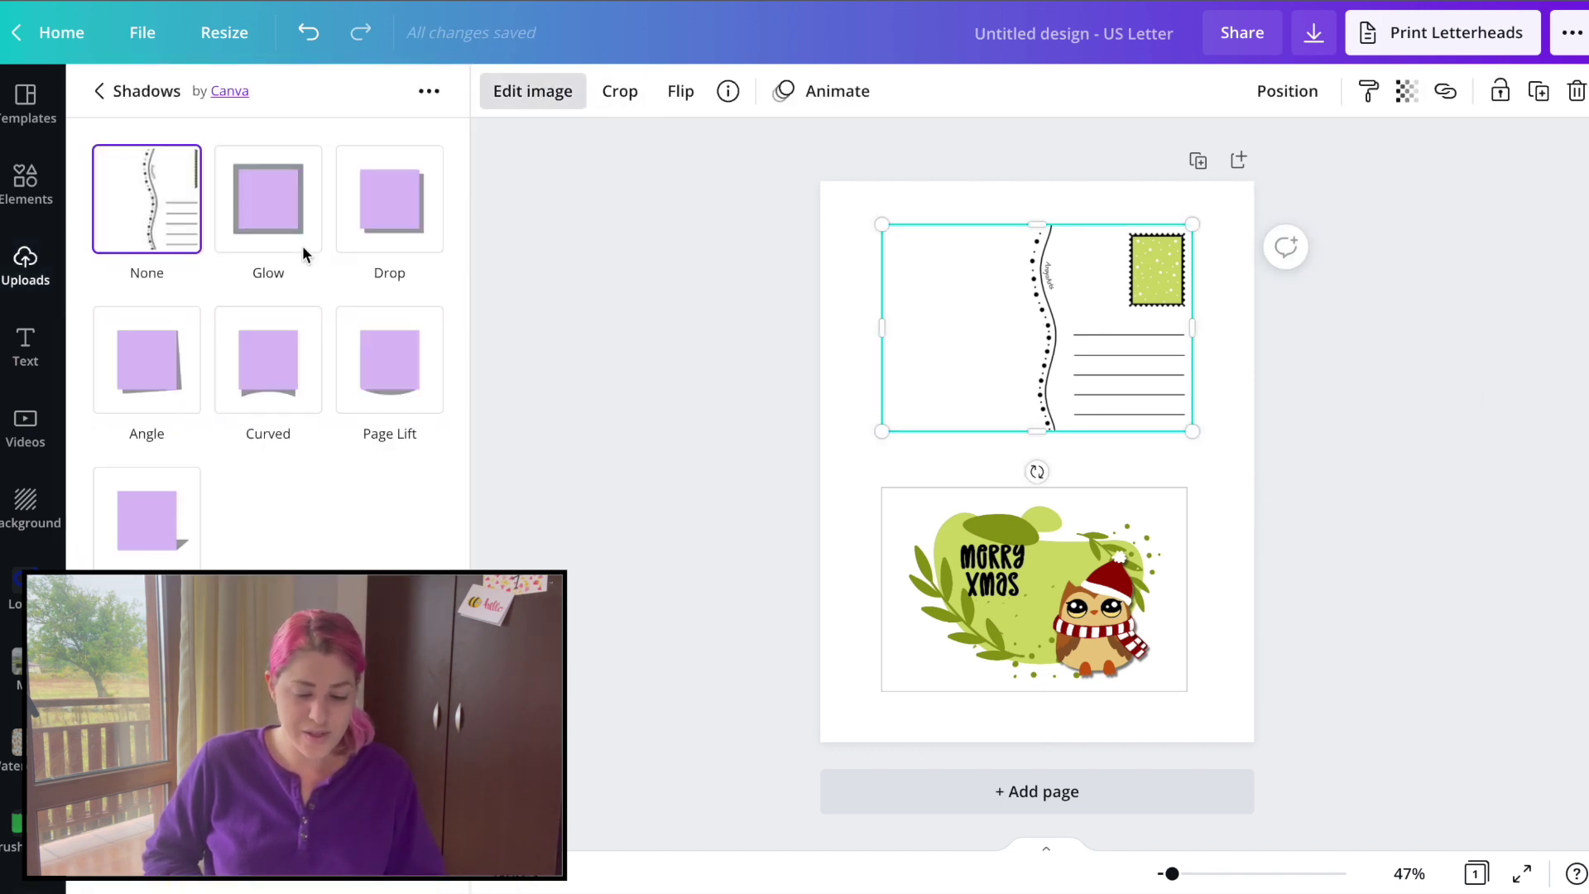
{"action": "left_click", "coordinate": [300, 207]}
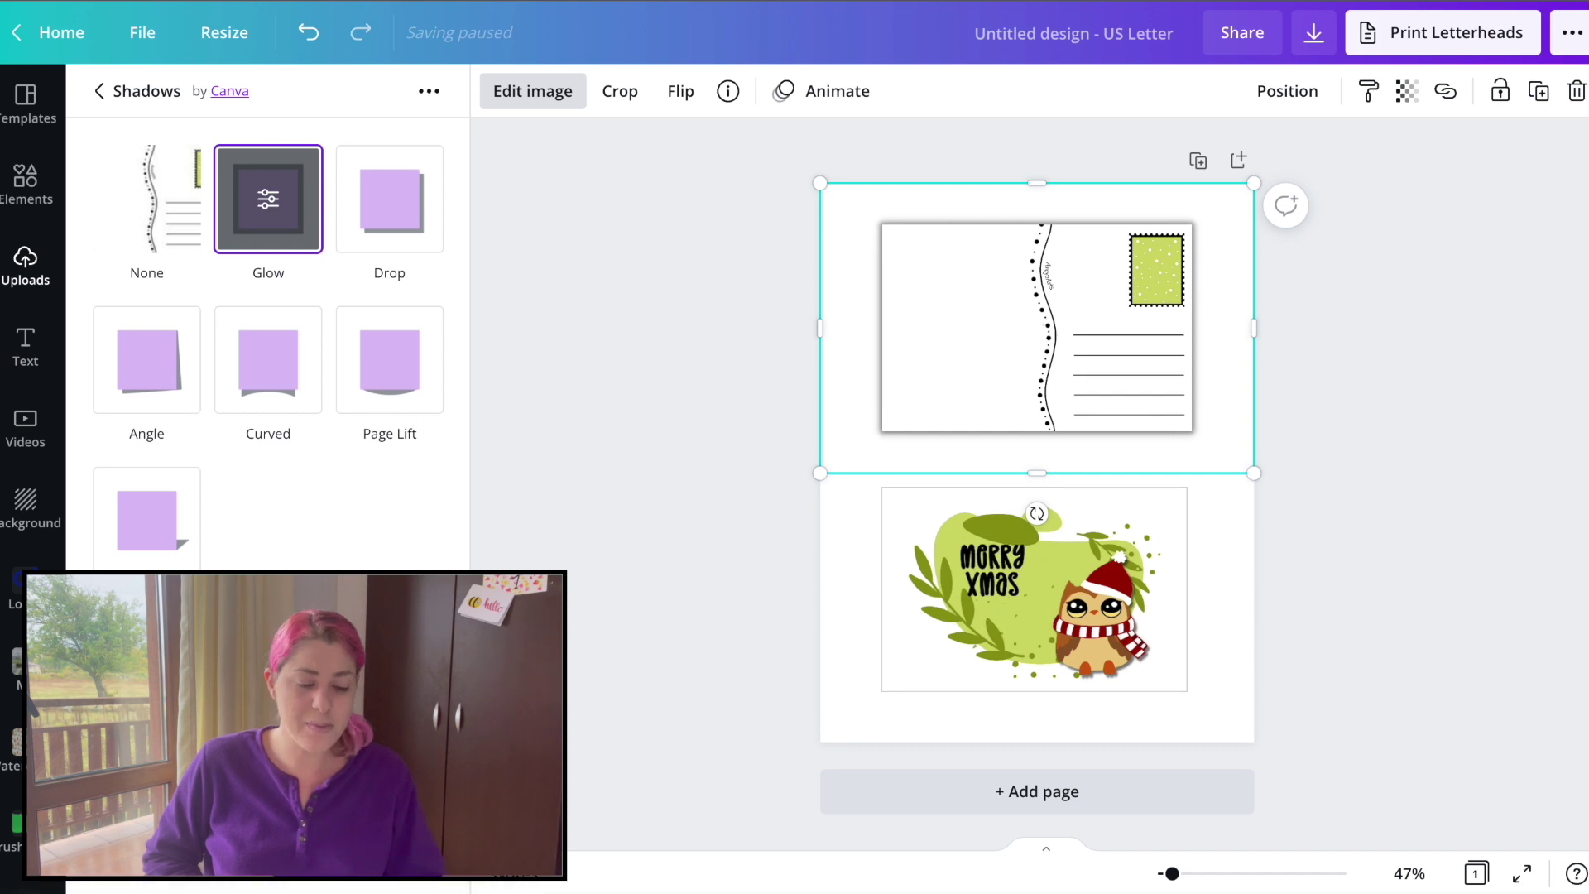
Step: Set the postcard back's glow blur to 0 and reduce its transparency and size to match the front's thin outline
{"action": "left_click", "coordinate": [267, 200]}
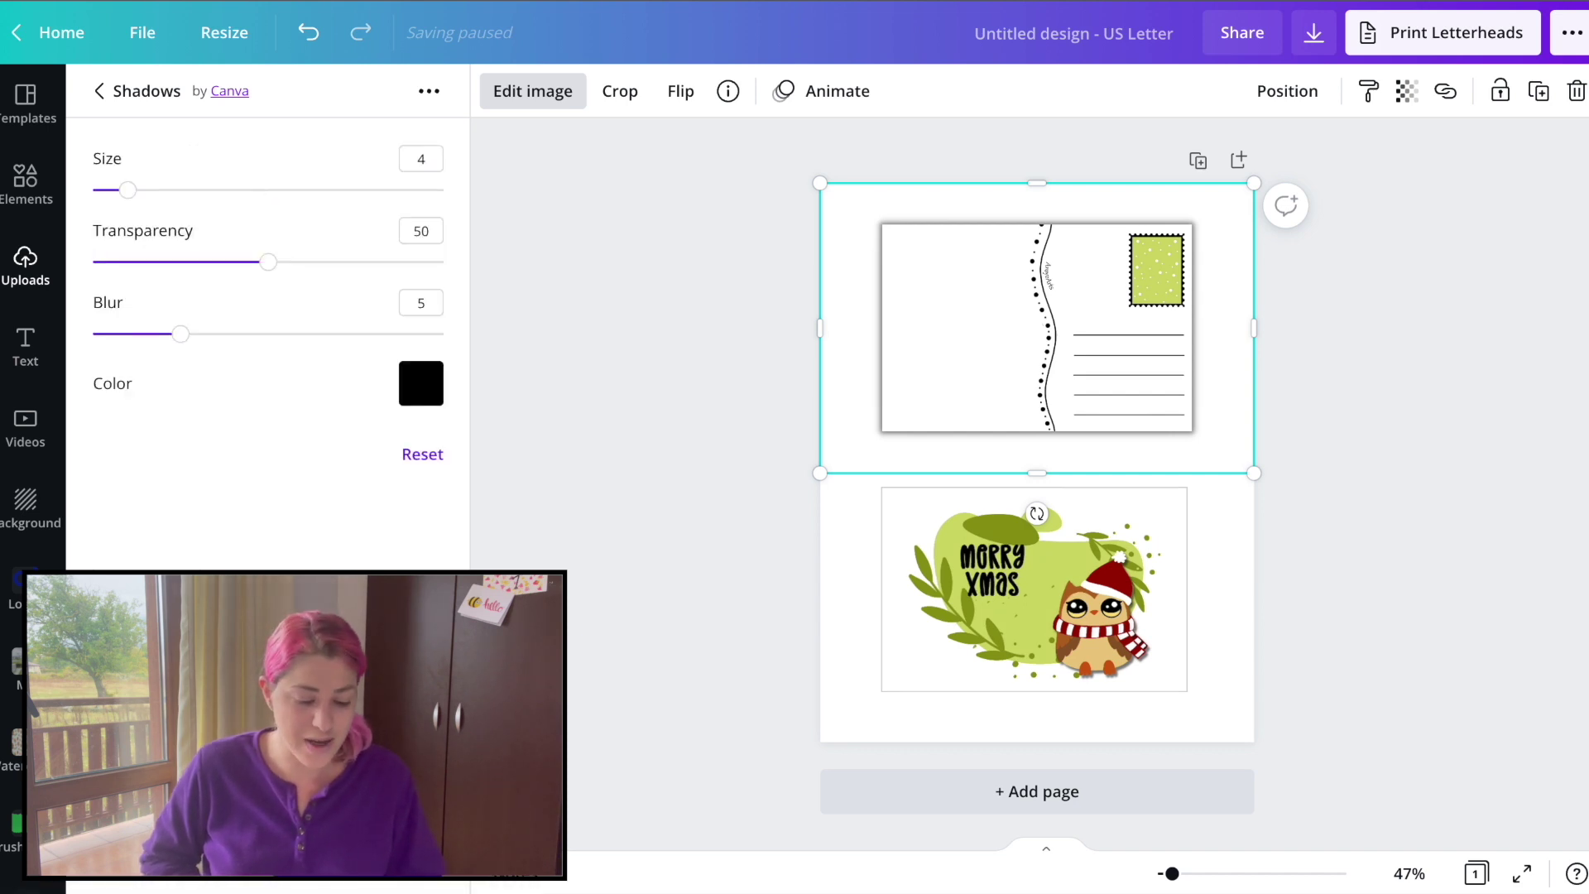
{"action": "left_click_drag", "start_coordinate": [181, 333], "coordinate": [27, 339]}
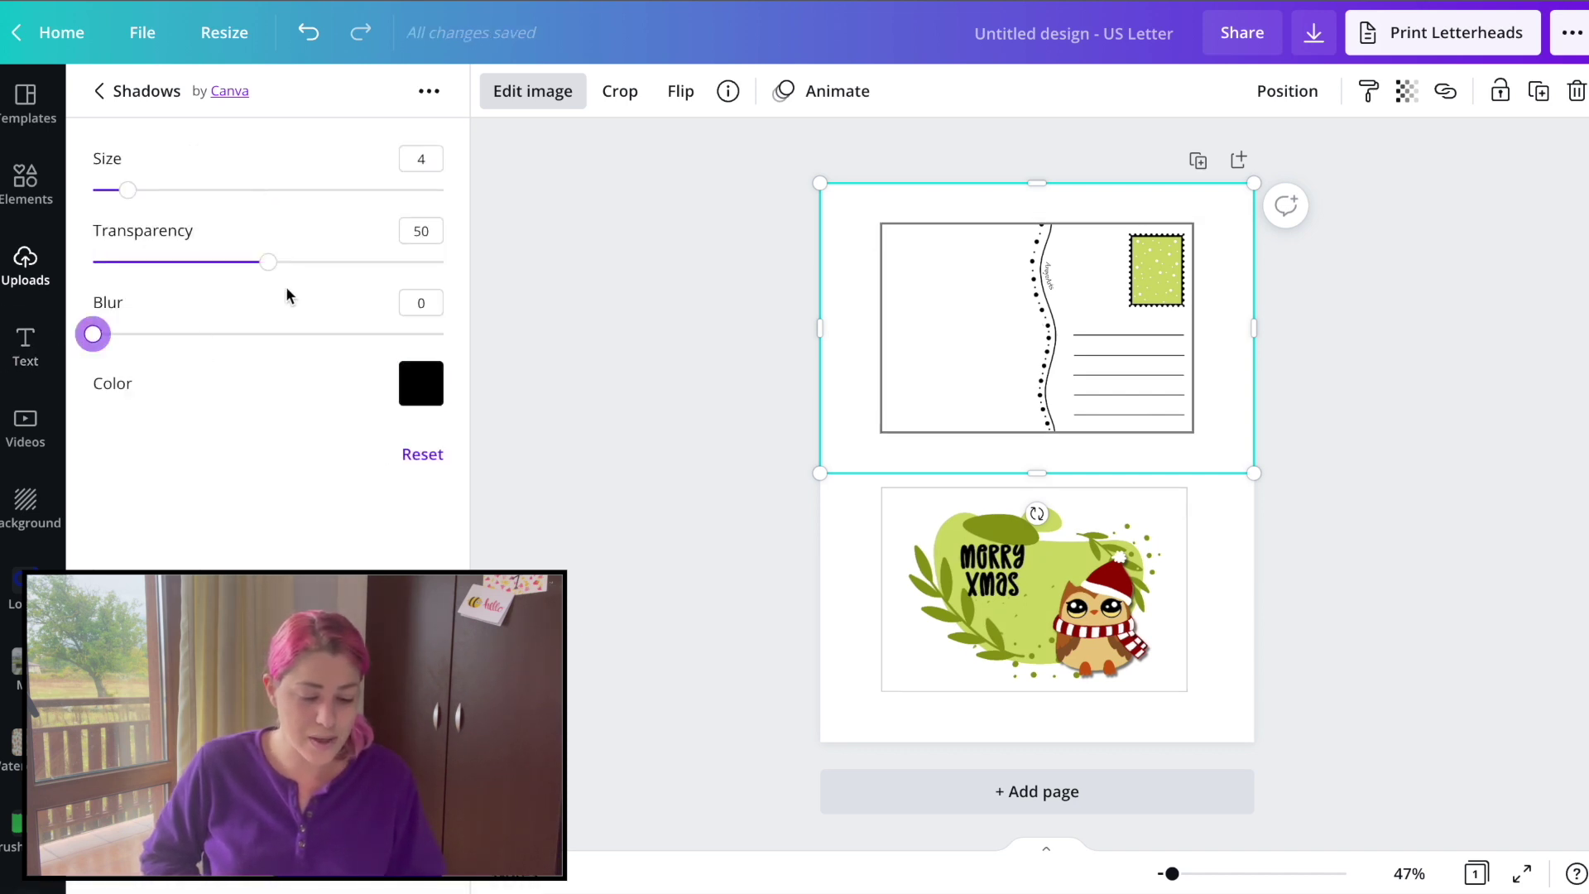
{"action": "left_click_drag", "start_coordinate": [267, 260], "coordinate": [171, 262]}
{"action": "left_click_drag", "start_coordinate": [138, 193], "coordinate": [115, 192]}
{"action": "key", "text": "Escape"}
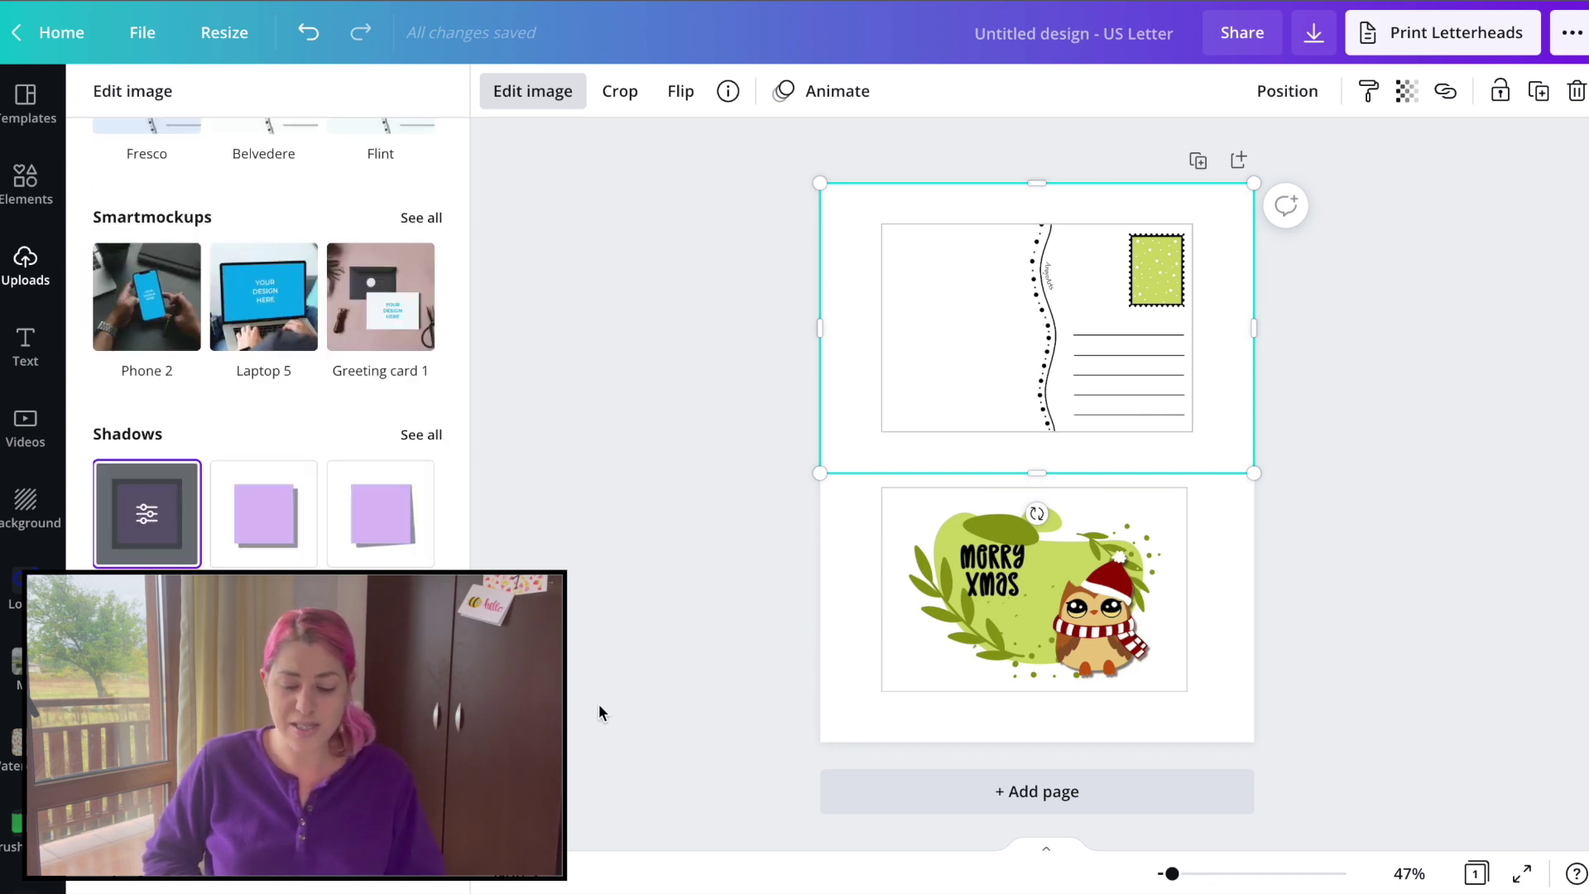
{"action": "left_click", "coordinate": [596, 709]}
Step: Swap the two postcards so the Merry Xmas front sits above the back, and enlarge the front slightly to match the back's width
{"action": "left_click_drag", "start_coordinate": [1118, 308], "coordinate": [1121, 336]}
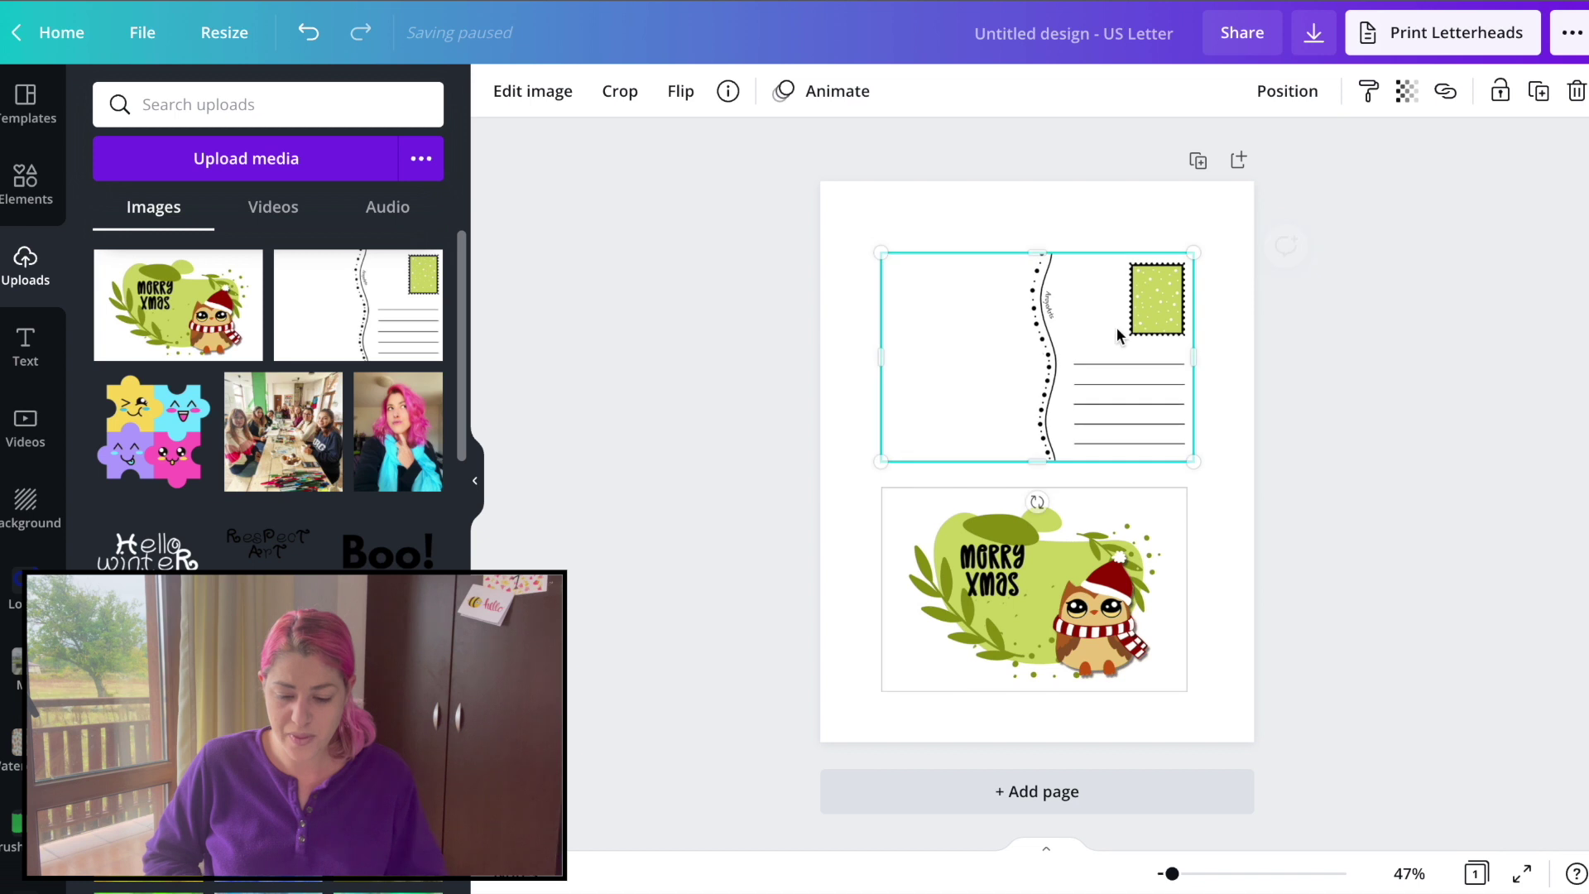
{"action": "left_click_drag", "start_coordinate": [1036, 496], "coordinate": [1004, 390]}
{"action": "left_click", "coordinate": [1176, 369]}
{"action": "left_click_drag", "start_coordinate": [1175, 370], "coordinate": [1178, 610]}
{"action": "left_click_drag", "start_coordinate": [1034, 418], "coordinate": [1103, 401]}
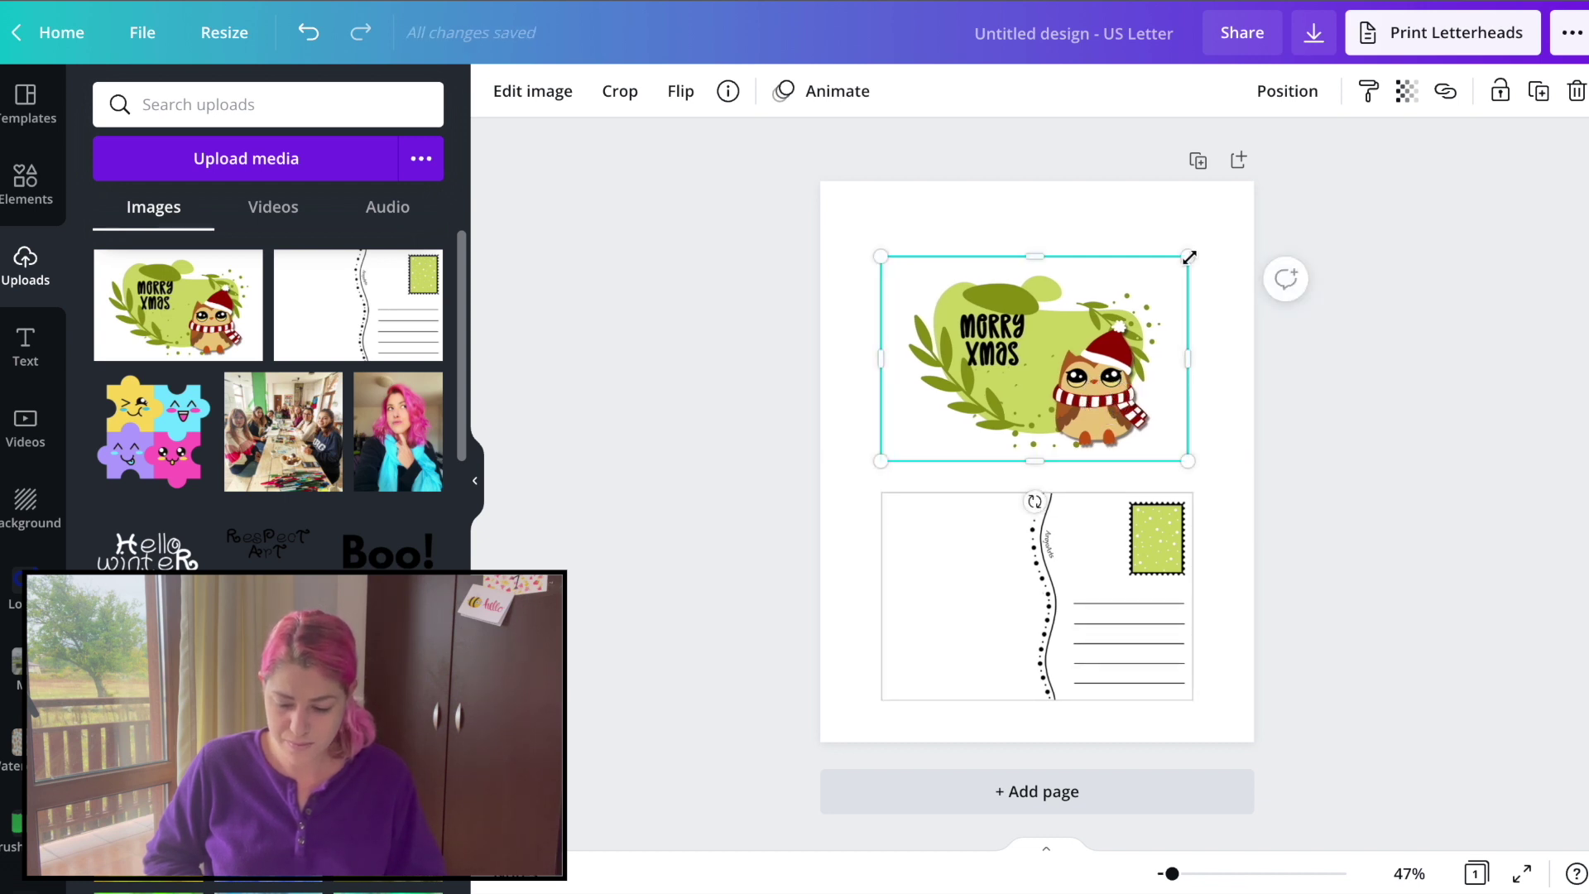
{"action": "left_click_drag", "start_coordinate": [1192, 256], "coordinate": [1193, 250]}
{"action": "left_click", "coordinate": [1270, 295]}
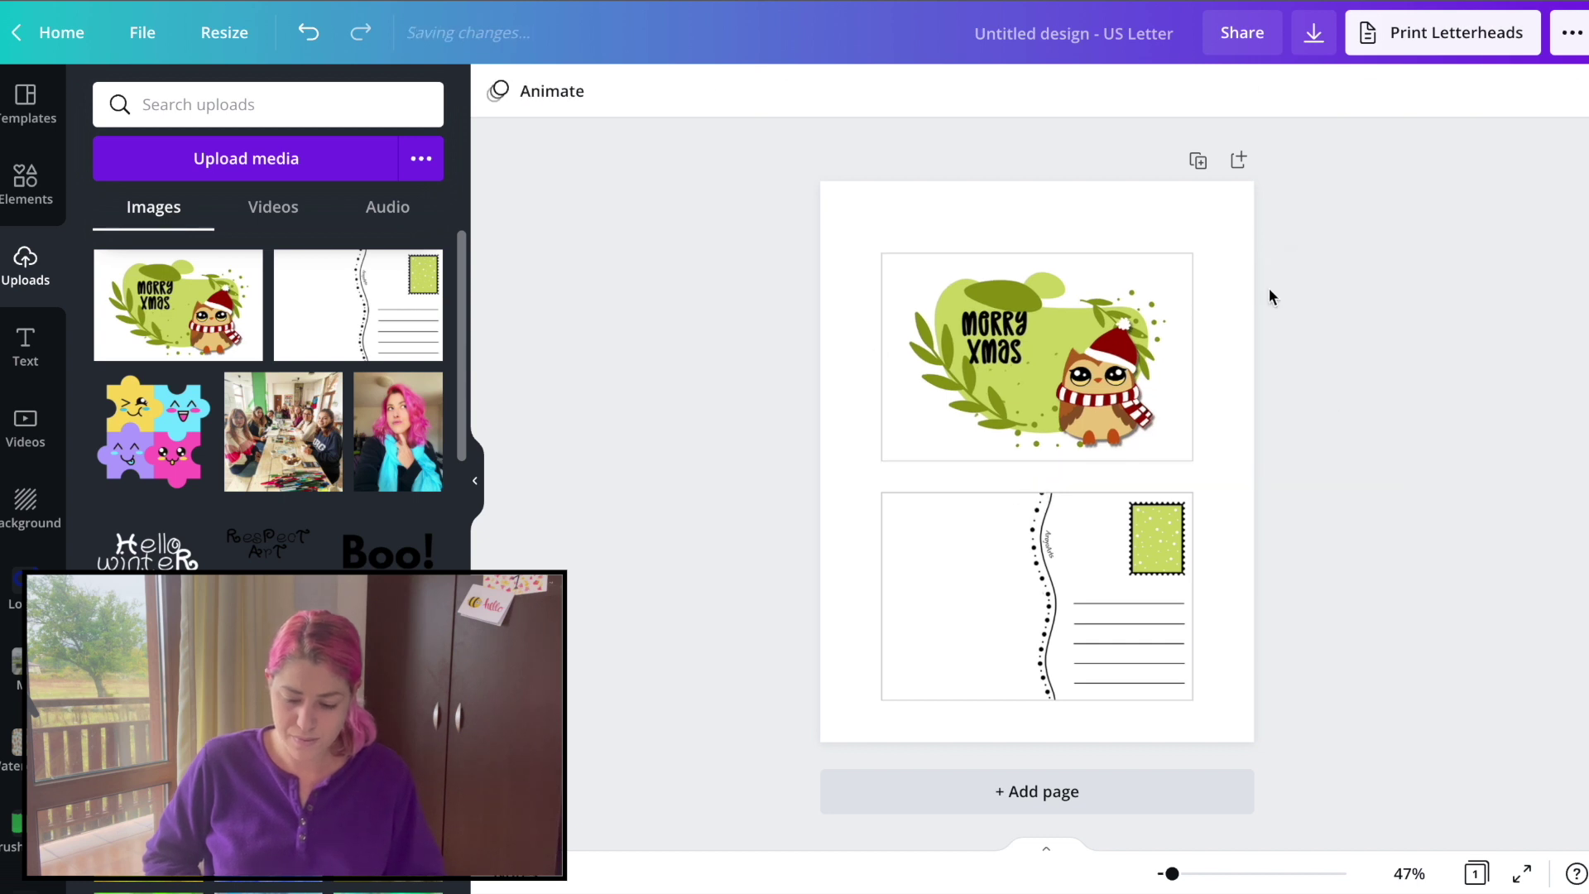
Step: Select both postcards and move them up together to center them vertically on the page
{"action": "left_click_drag", "start_coordinate": [1291, 712], "coordinate": [902, 273]}
{"action": "left_click_drag", "start_coordinate": [998, 407], "coordinate": [998, 404]}
{"action": "left_click", "coordinate": [1351, 428]}
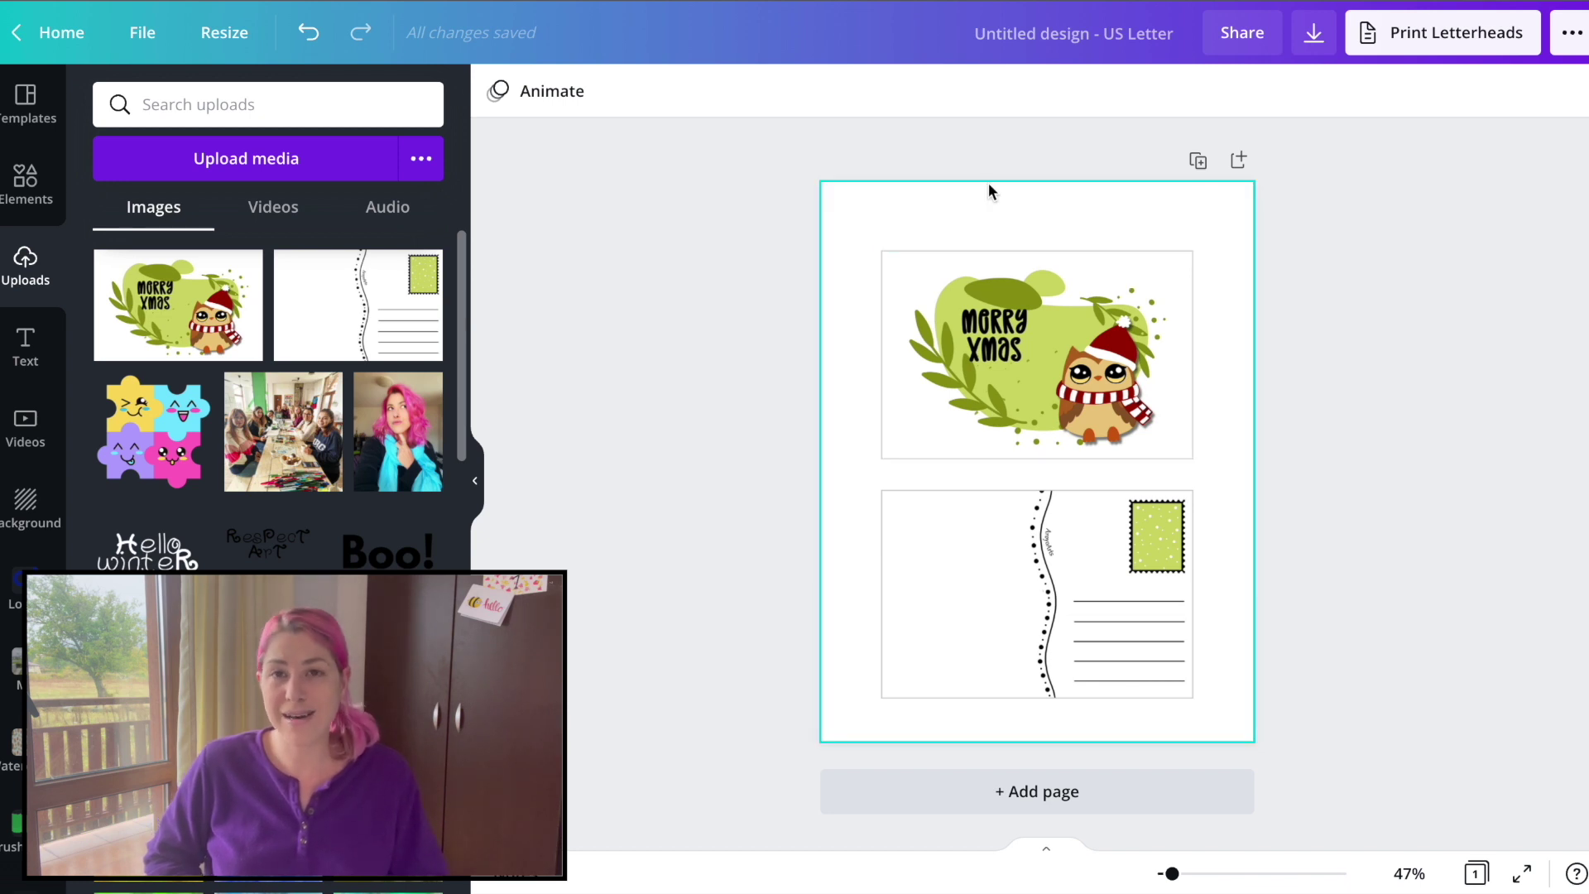
{"action": "left_click_drag", "start_coordinate": [1290, 669], "coordinate": [916, 207]}
{"action": "left_click_drag", "start_coordinate": [1035, 372], "coordinate": [1034, 360]}
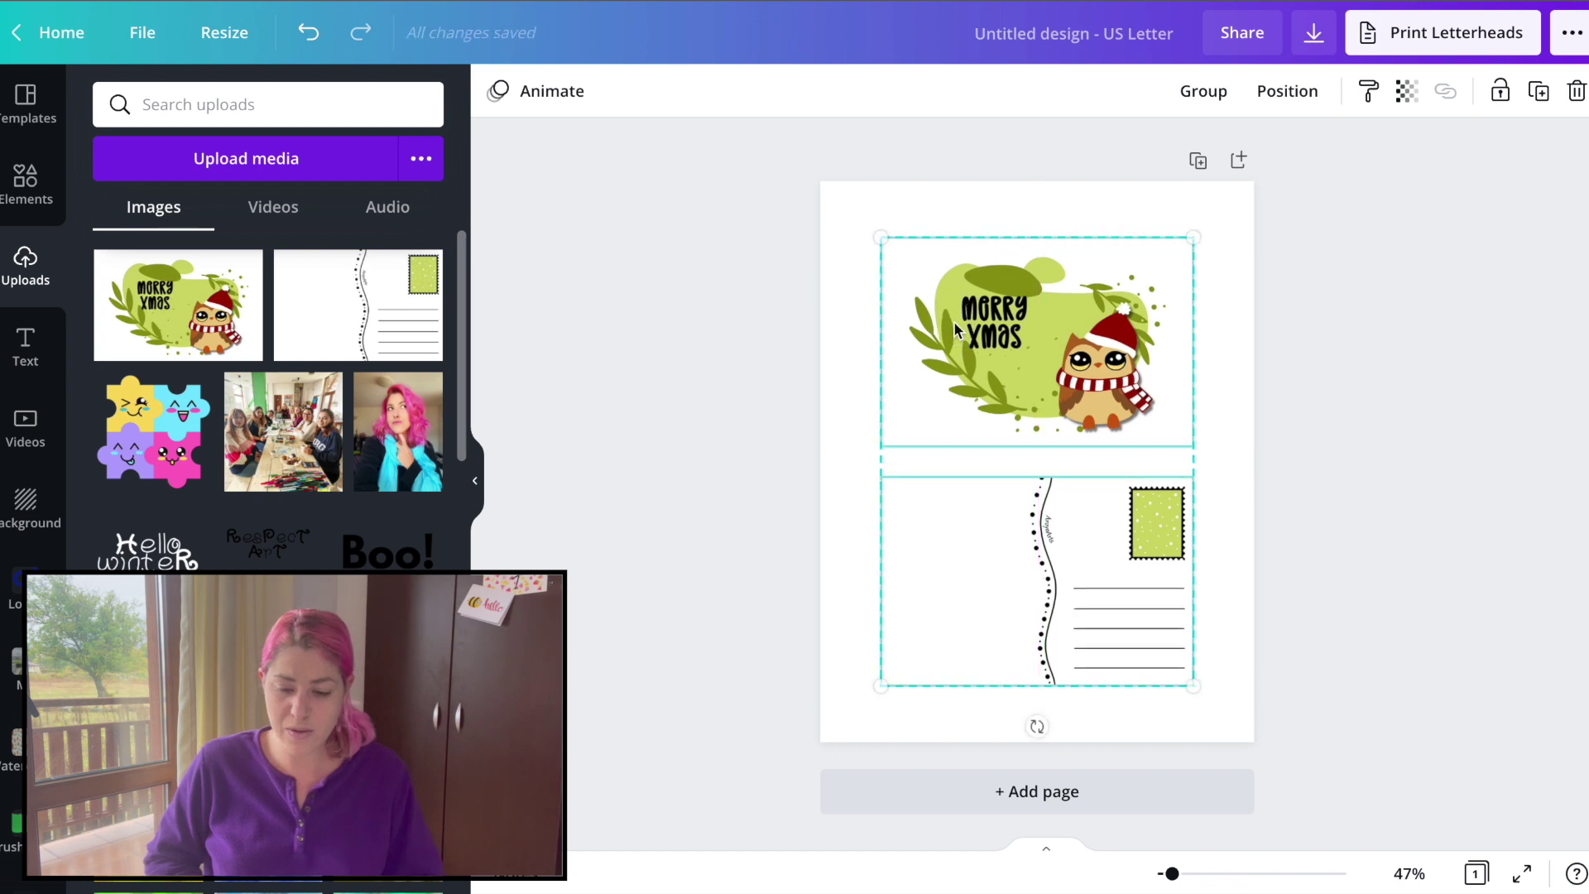
{"action": "left_click", "coordinate": [1483, 337]}
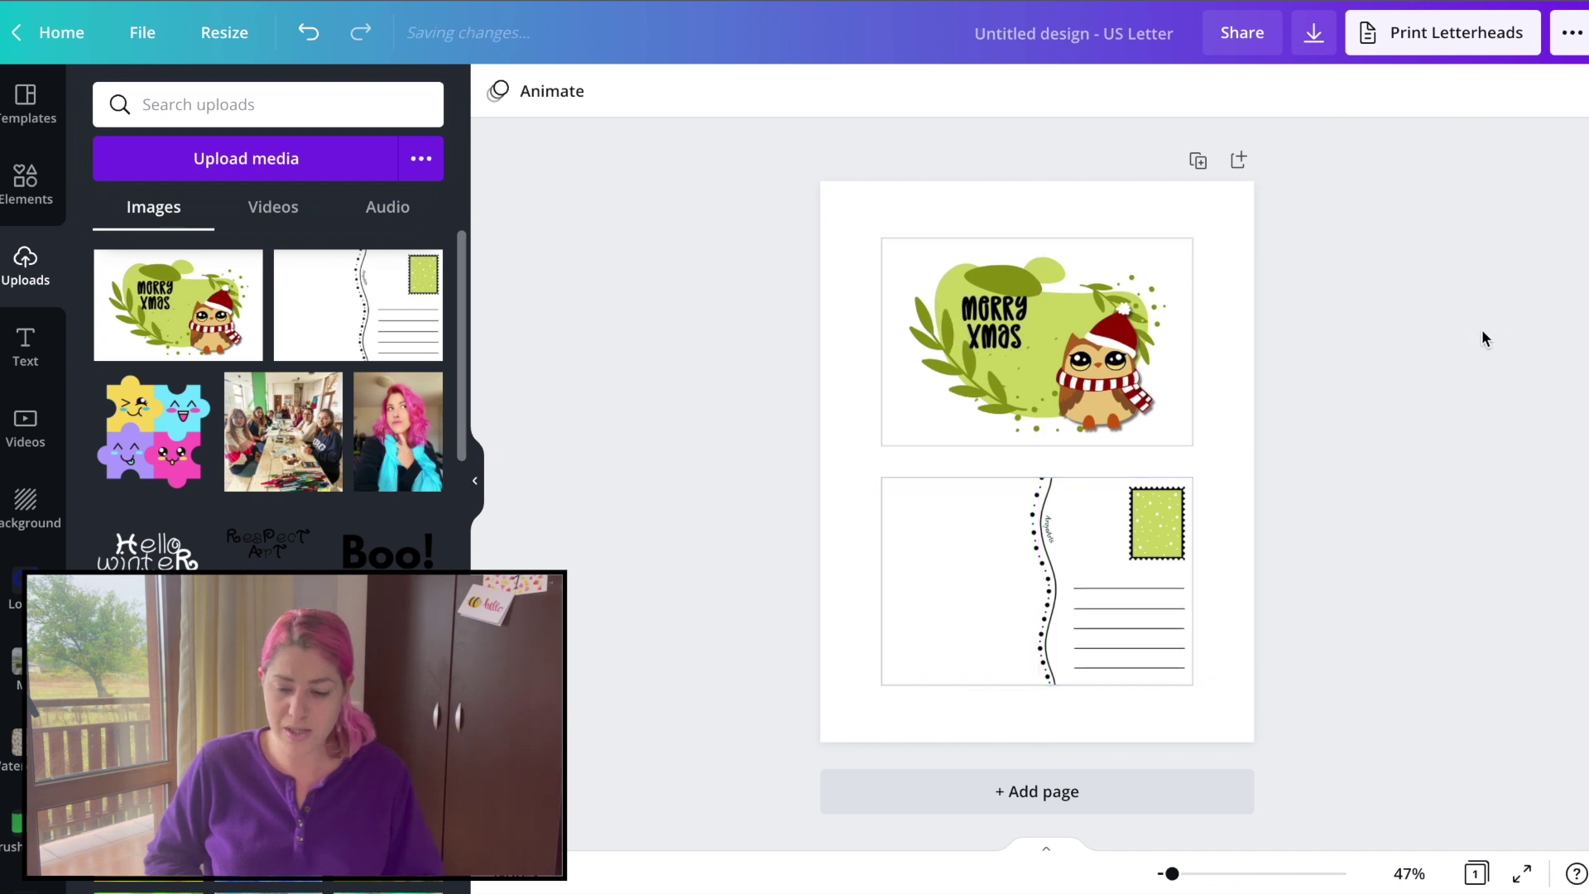
Step: Download the US Letter design as a PDF Print file and dismiss the confirmation dialog
{"action": "left_click", "coordinate": [1317, 52]}
{"action": "left_click", "coordinate": [1296, 352]}
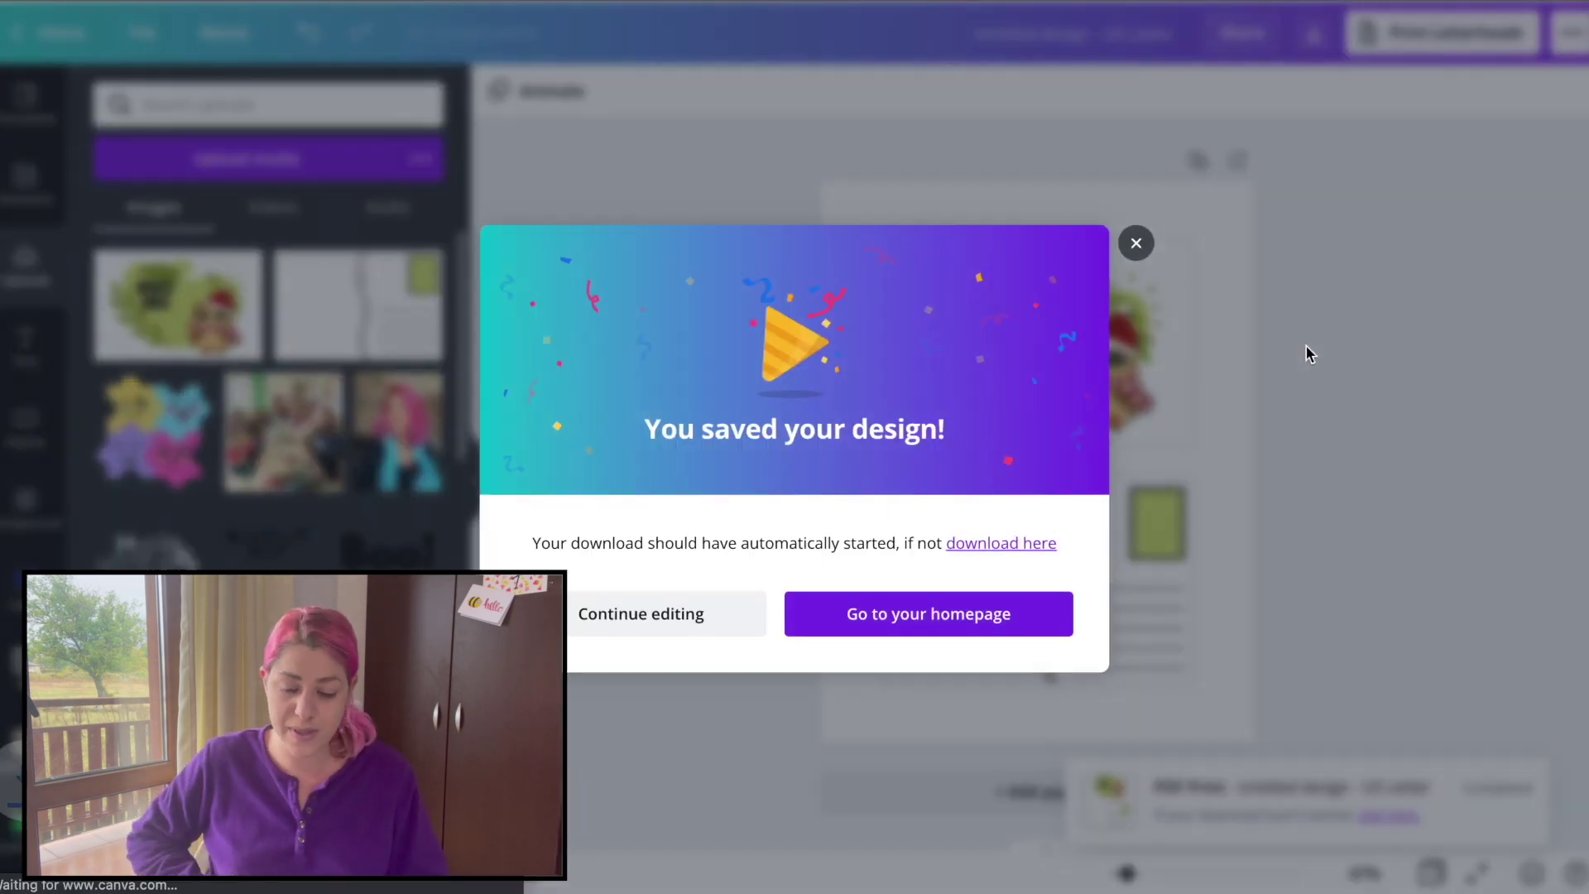
{"action": "left_click", "coordinate": [1135, 212]}
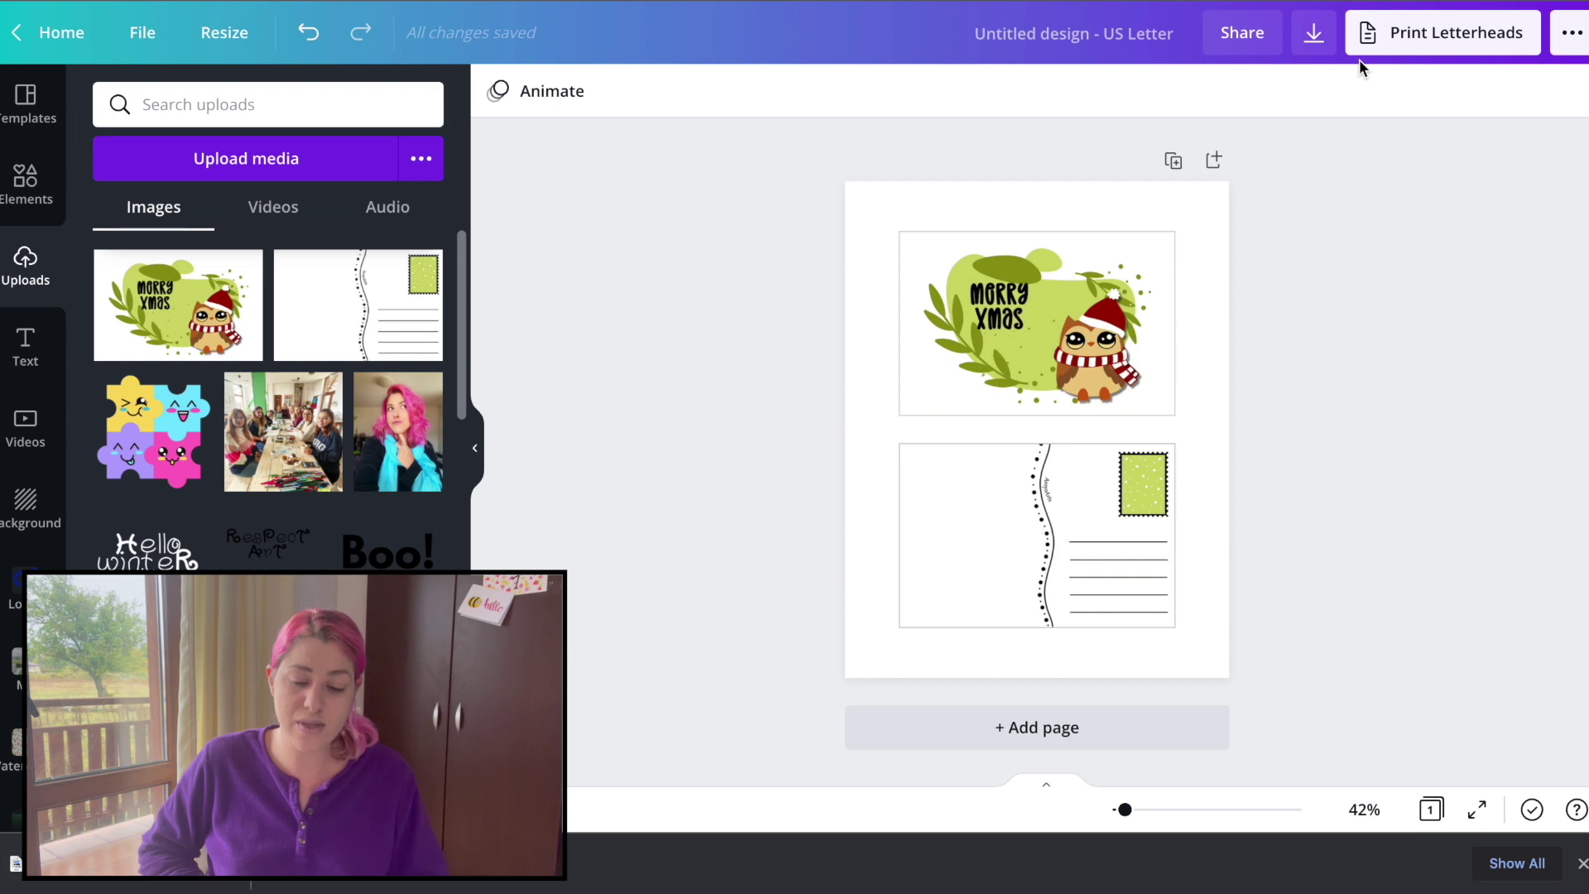
Step: Reopen the download settings and show the available file types
{"action": "left_click", "coordinate": [1319, 33]}
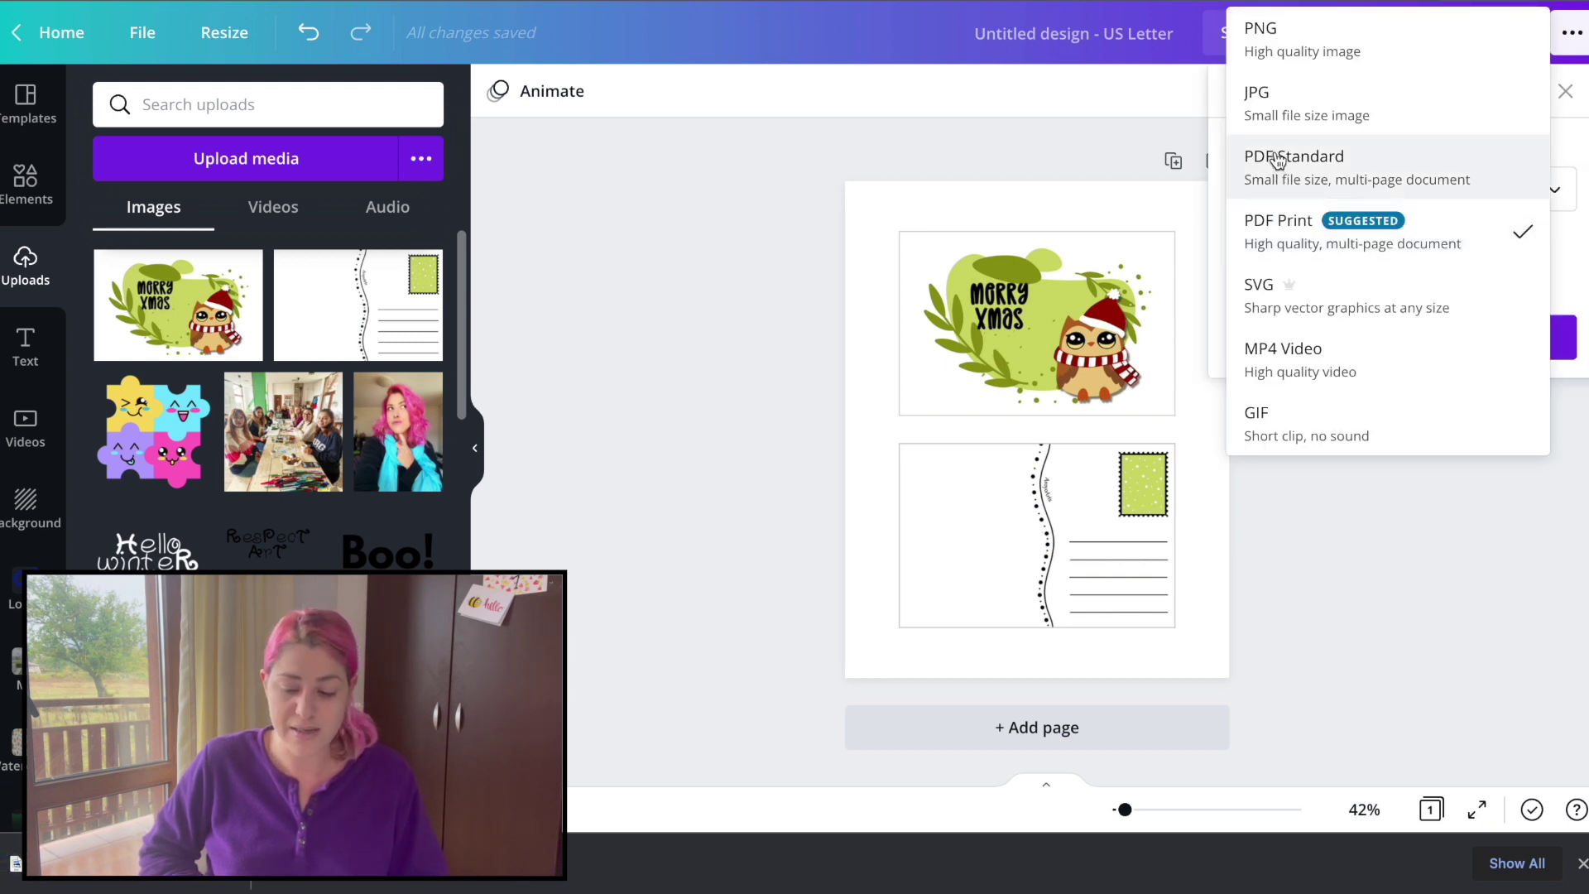
Step: Download the two-postcard US Letter page as a JPG and add the downloaded image to the uploads
{"action": "left_click", "coordinate": [1271, 108]}
{"action": "left_click", "coordinate": [1295, 457]}
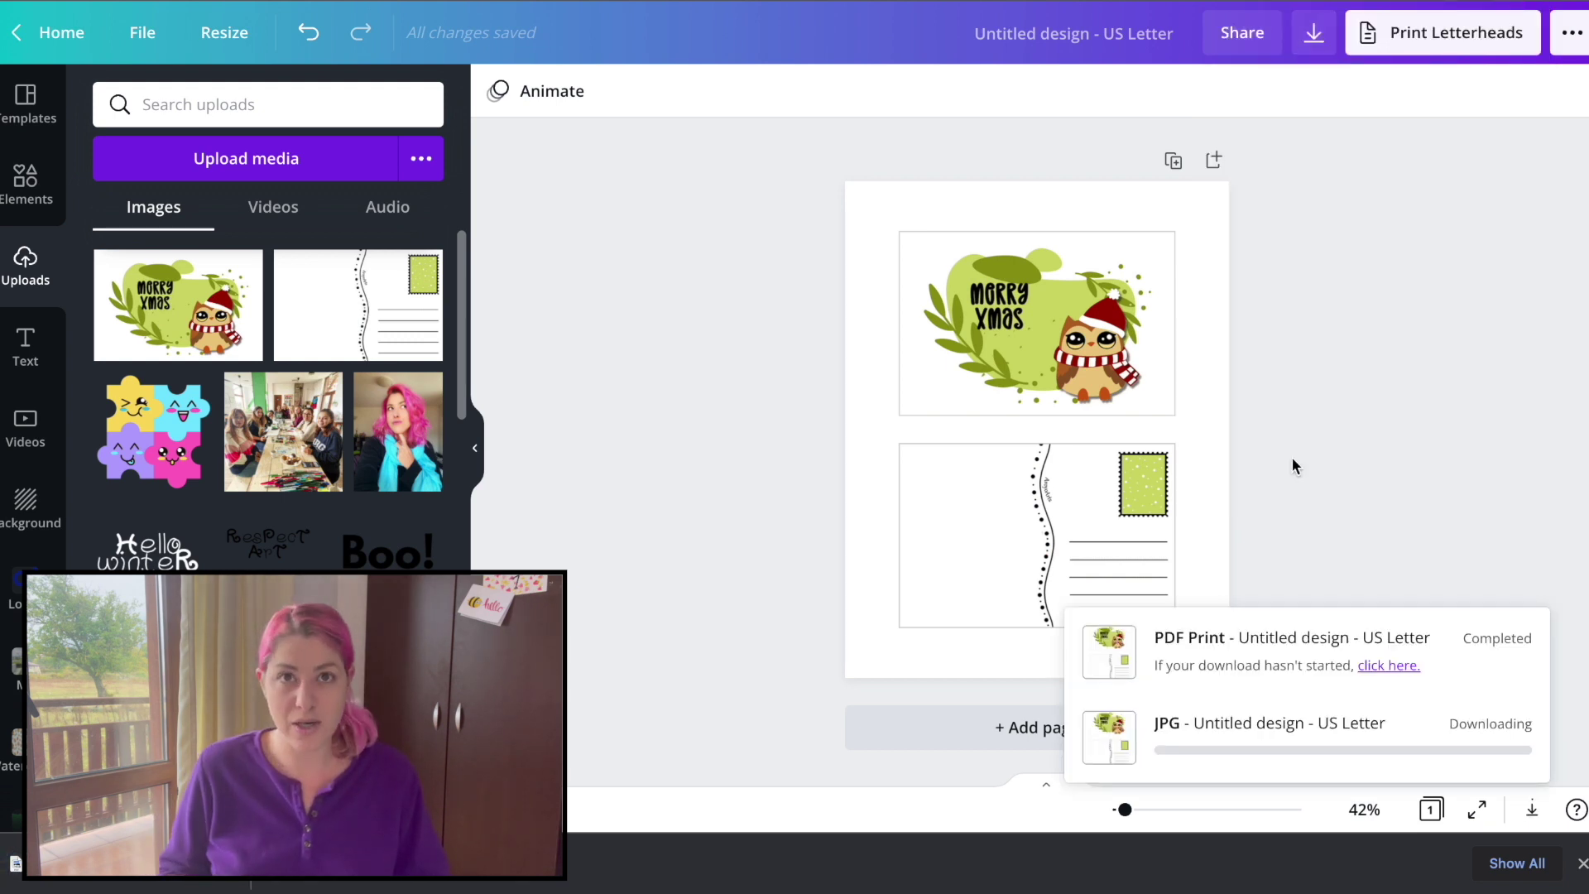
{"action": "left_click_drag", "start_coordinate": [17, 863], "coordinate": [273, 373]}
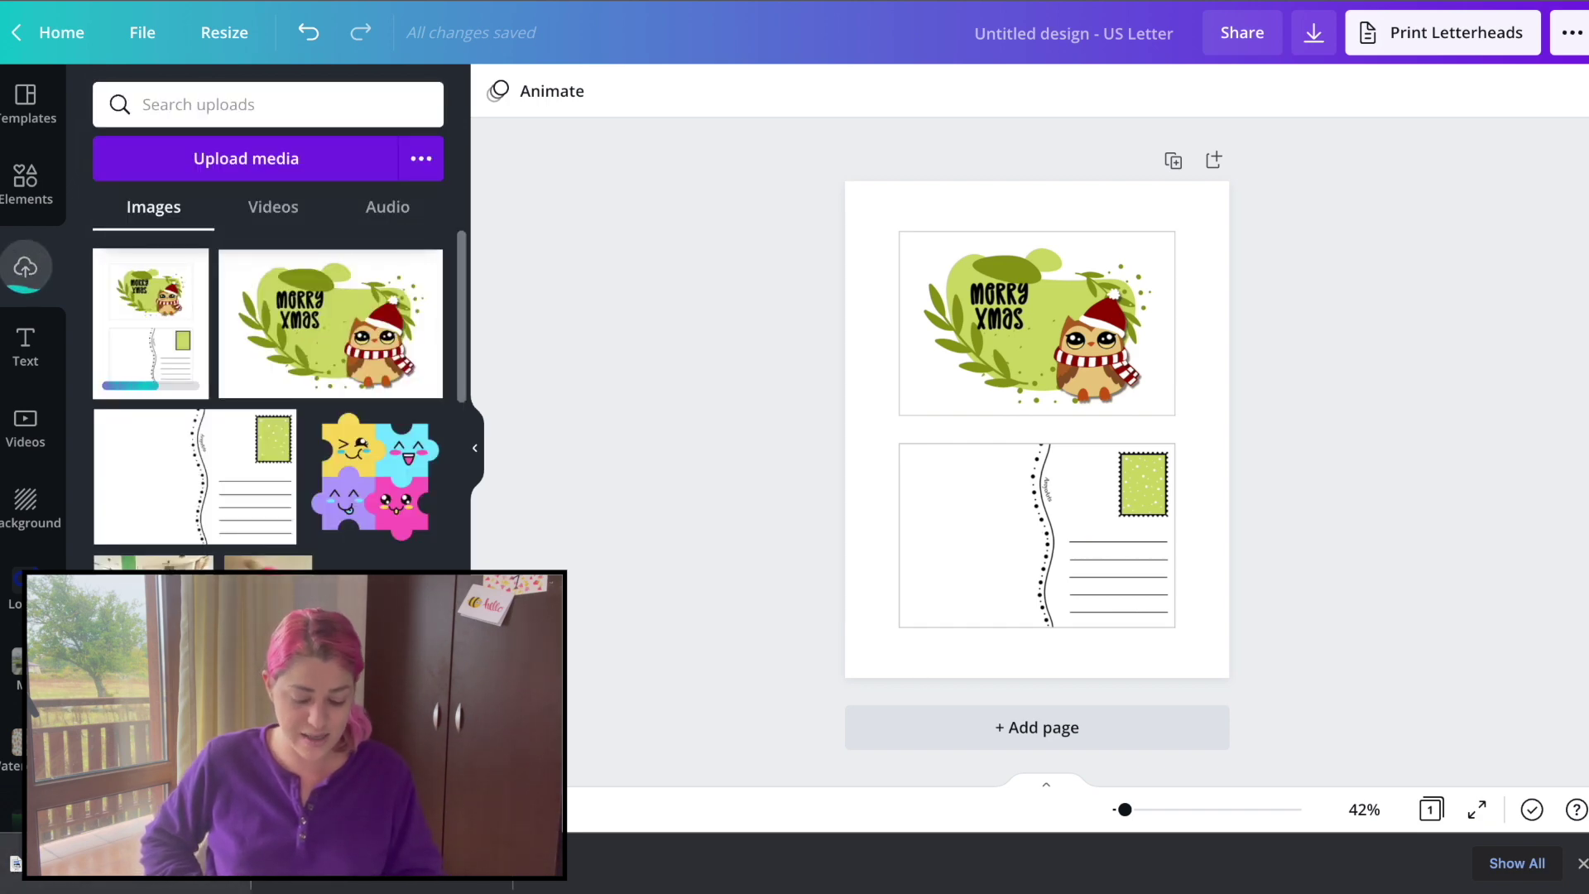
Step: Switch to Finder and move Untitled design.pdf and Untitled design (5).jpg from Downloads into the Merry Christmas folder, then open that folder
{"action": "left_click", "coordinate": [150, 822]}
{"action": "left_click_drag", "start_coordinate": [1110, 274], "coordinate": [763, 269]}
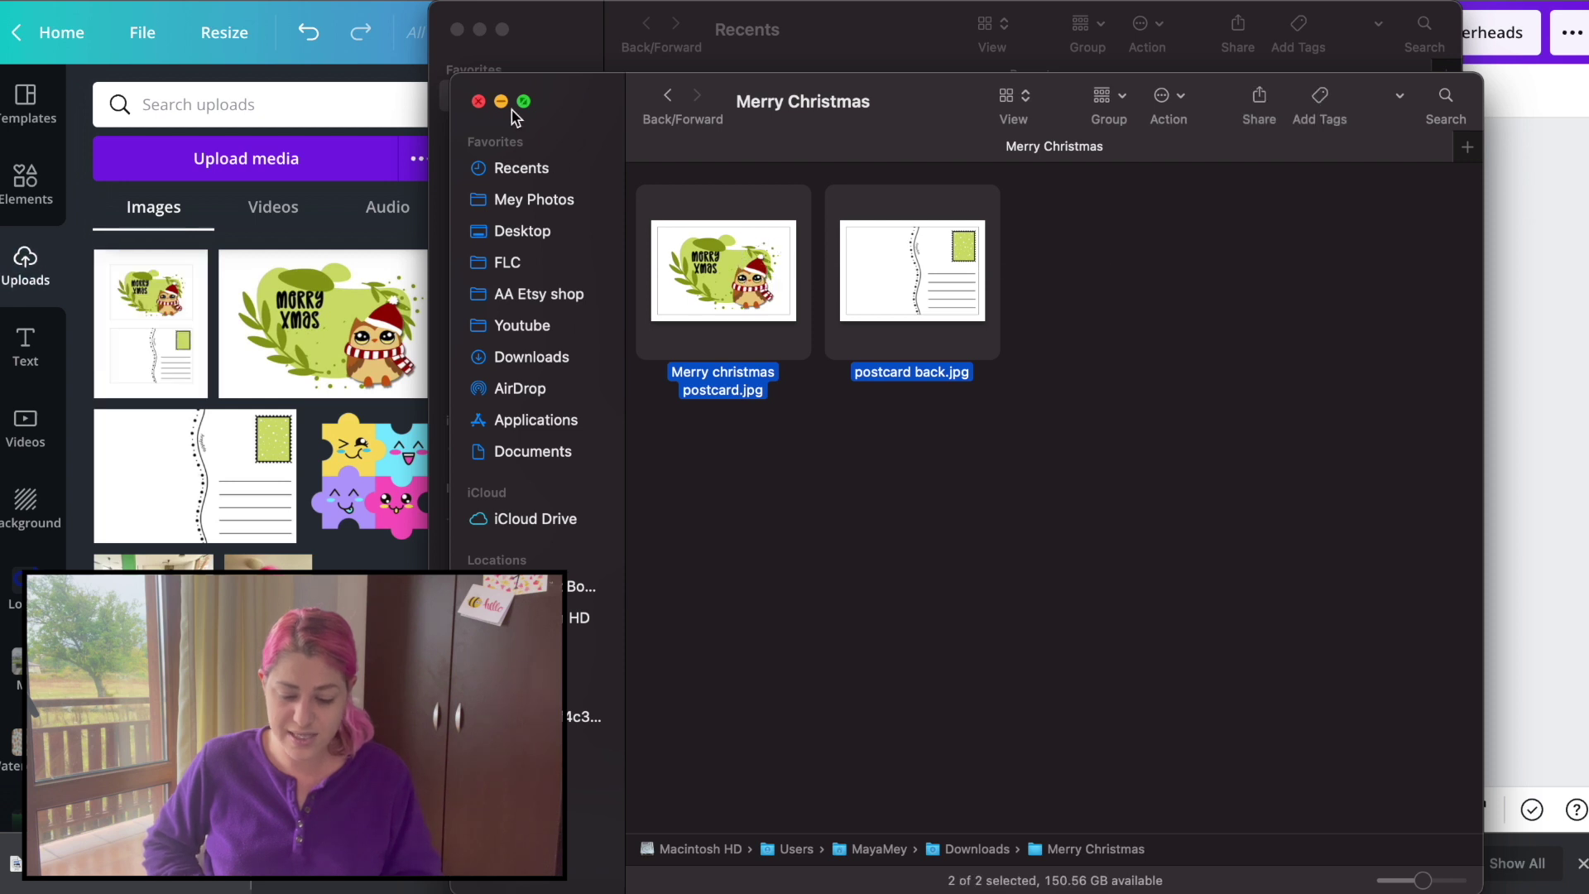
{"action": "left_click", "coordinate": [509, 348]}
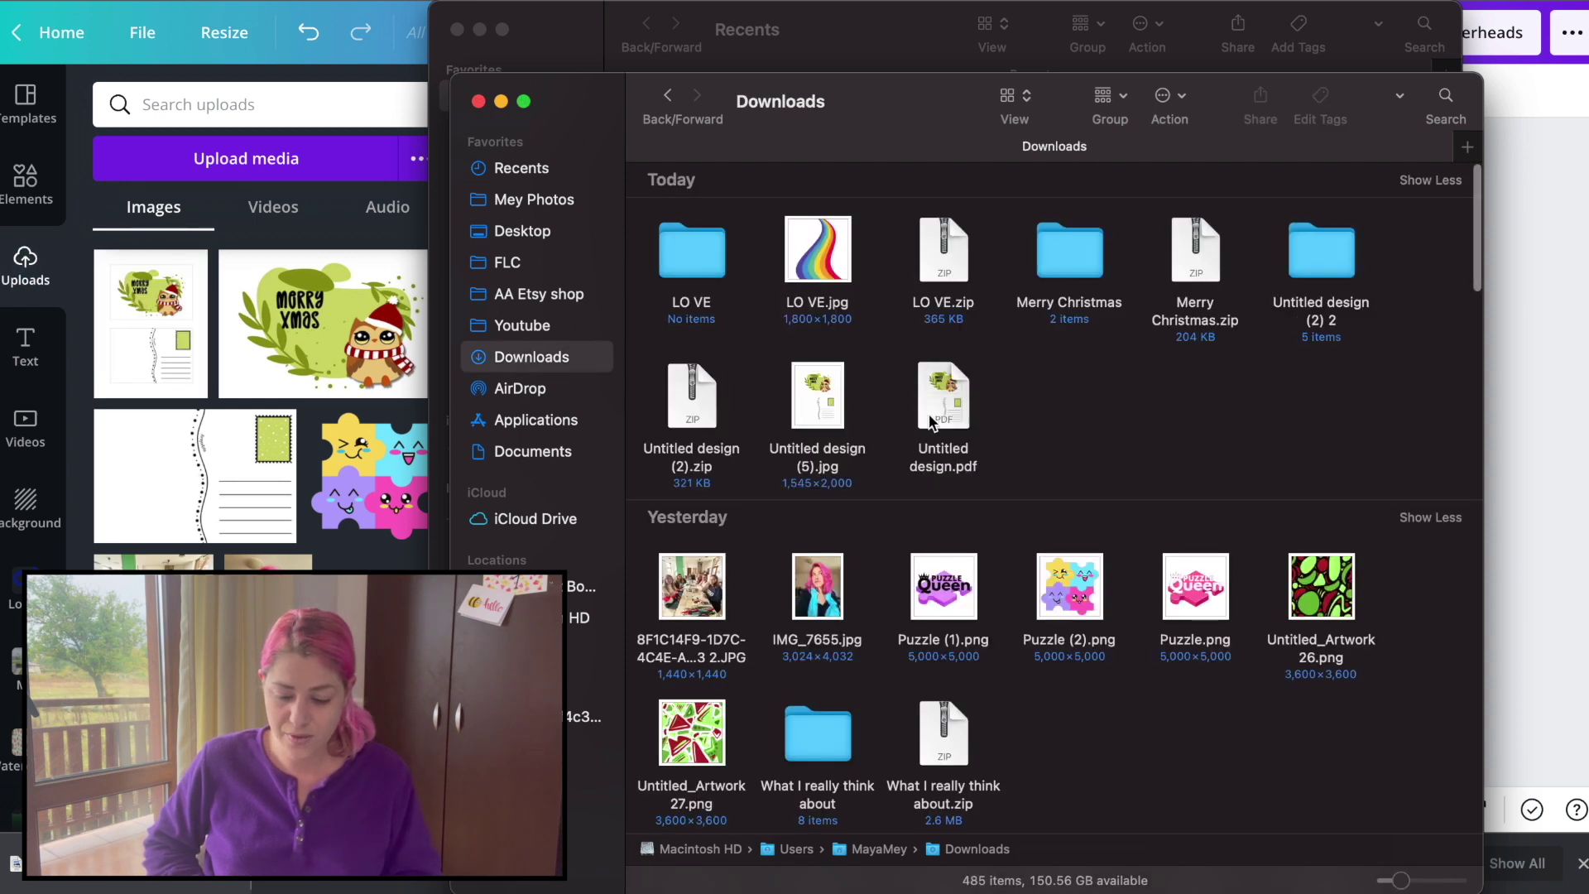
{"action": "left_click", "coordinate": [934, 422]}
{"action": "left_click", "coordinate": [818, 398], "text": "super"}
{"action": "left_click_drag", "start_coordinate": [817, 398], "coordinate": [1064, 256]}
{"action": "double_click", "coordinate": [1053, 263]}
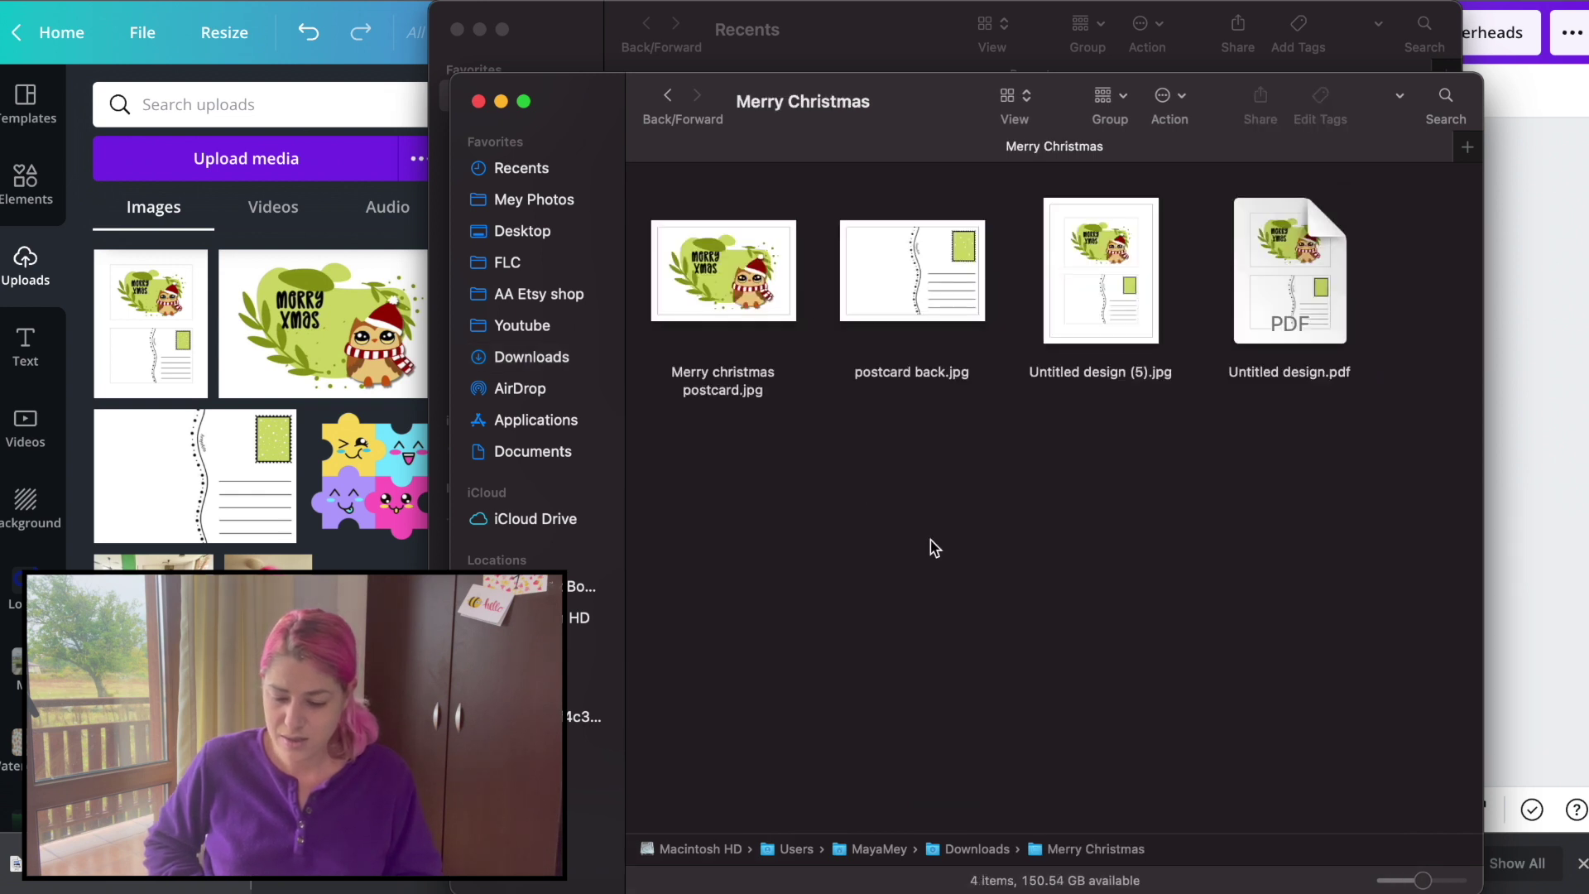
Step: Rename Untitled design.pdf as "owl christmas postcard" and select it together with the postcard front and postcard back JPGs
{"action": "left_click_drag", "start_coordinate": [1092, 267], "coordinate": [1149, 332]}
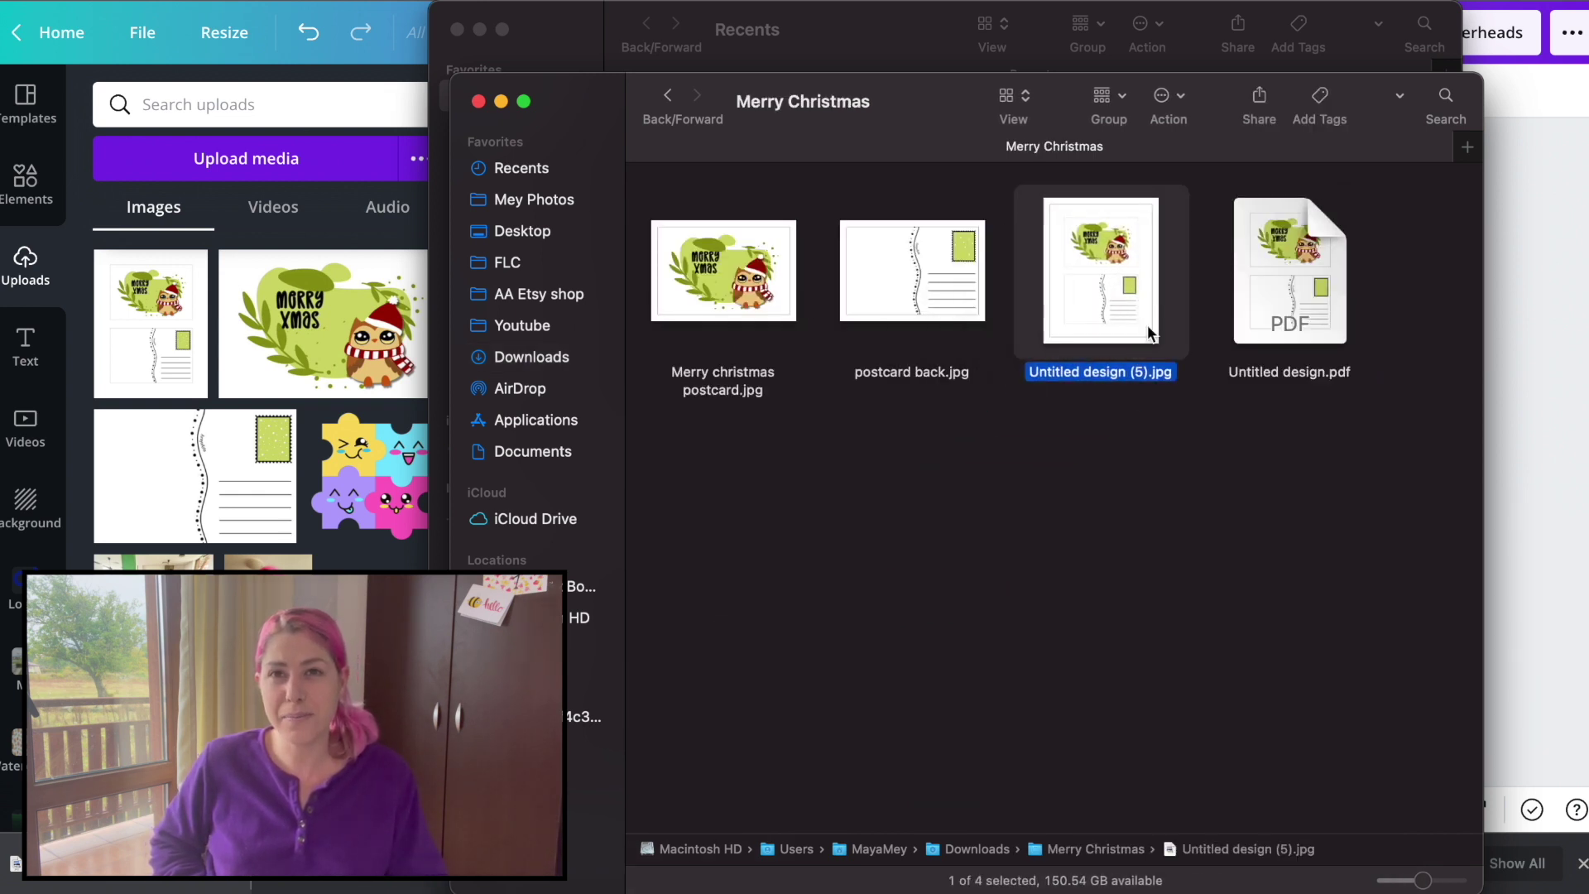
{"action": "left_click", "coordinate": [1286, 383]}
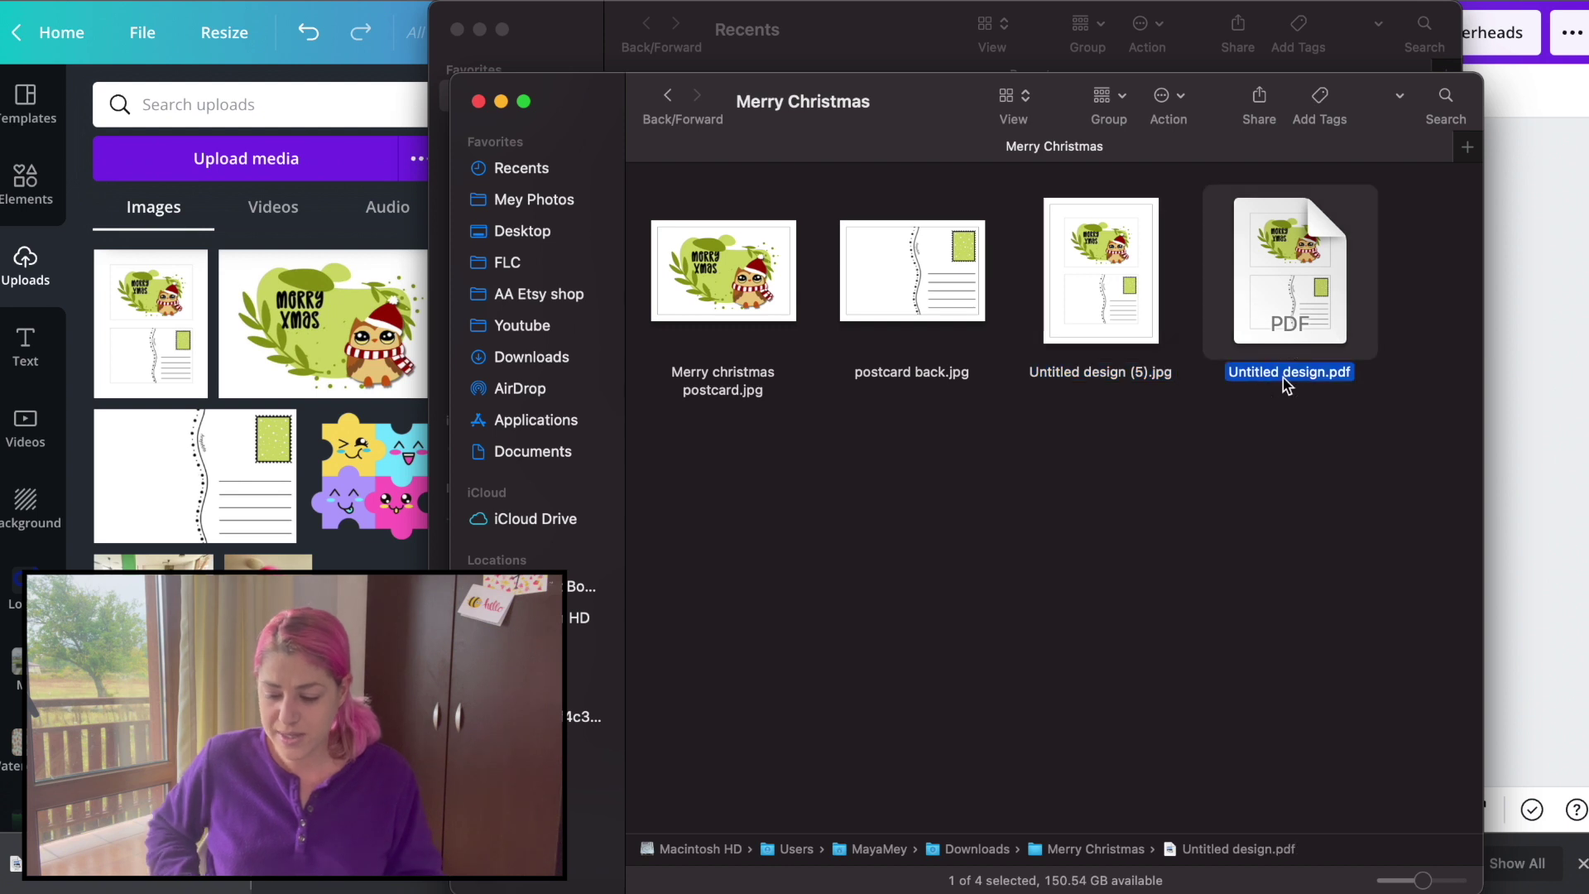
{"action": "left_click", "coordinate": [1256, 371]}
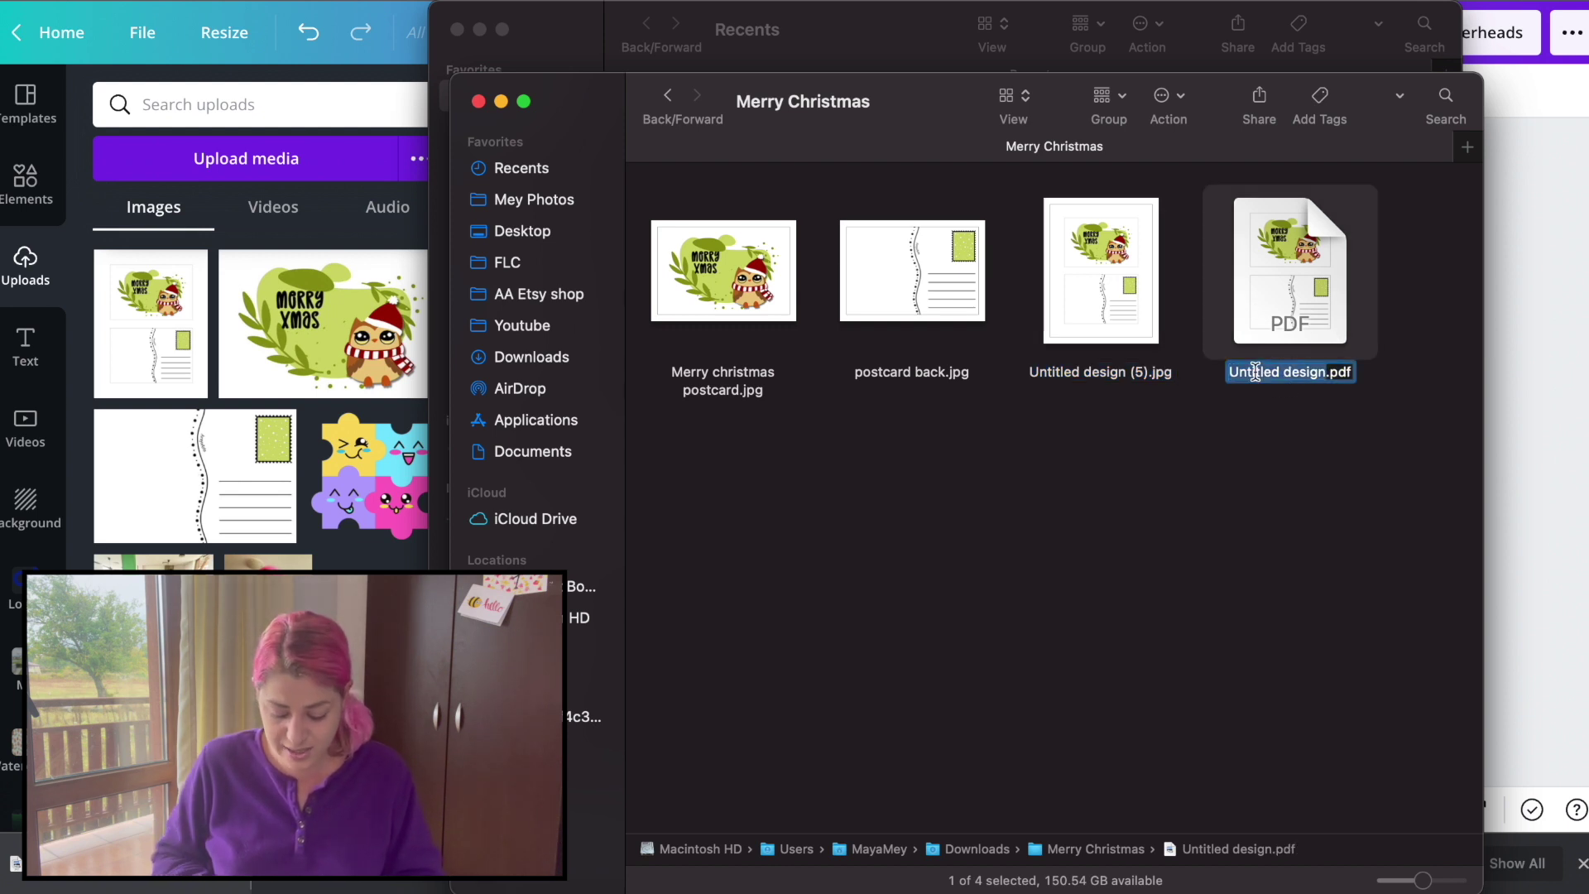
{"action": "type", "text": "owl"}
{"action": "type", "text": " christmas postcard"}
{"action": "key", "text": "Return"}
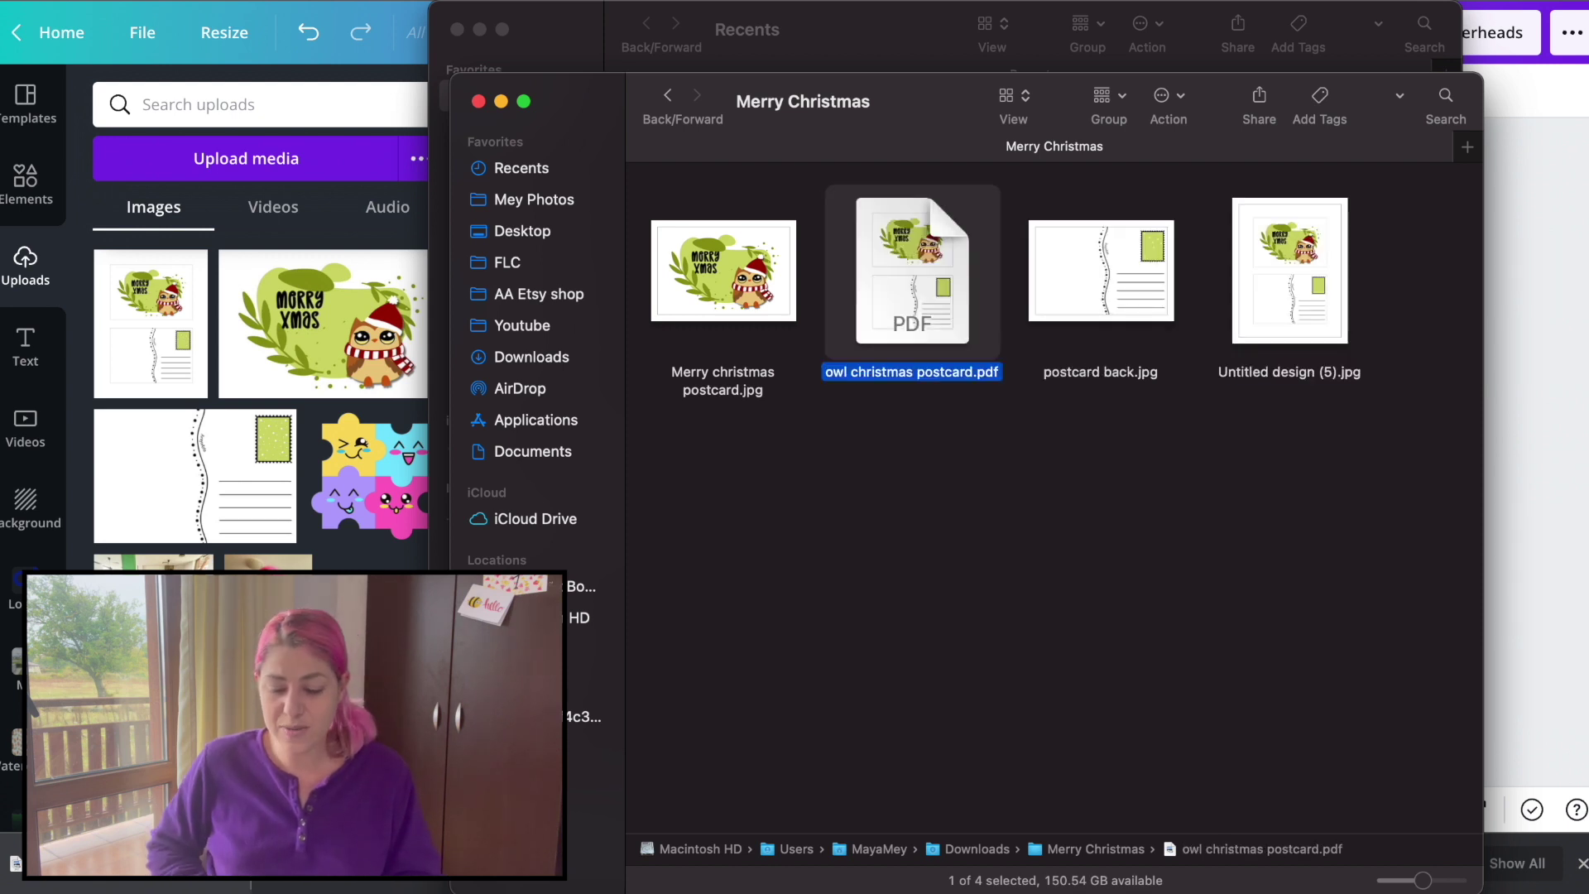
{"action": "left_click", "coordinate": [890, 420]}
{"action": "left_click_drag", "start_coordinate": [1129, 447], "coordinate": [703, 233]}
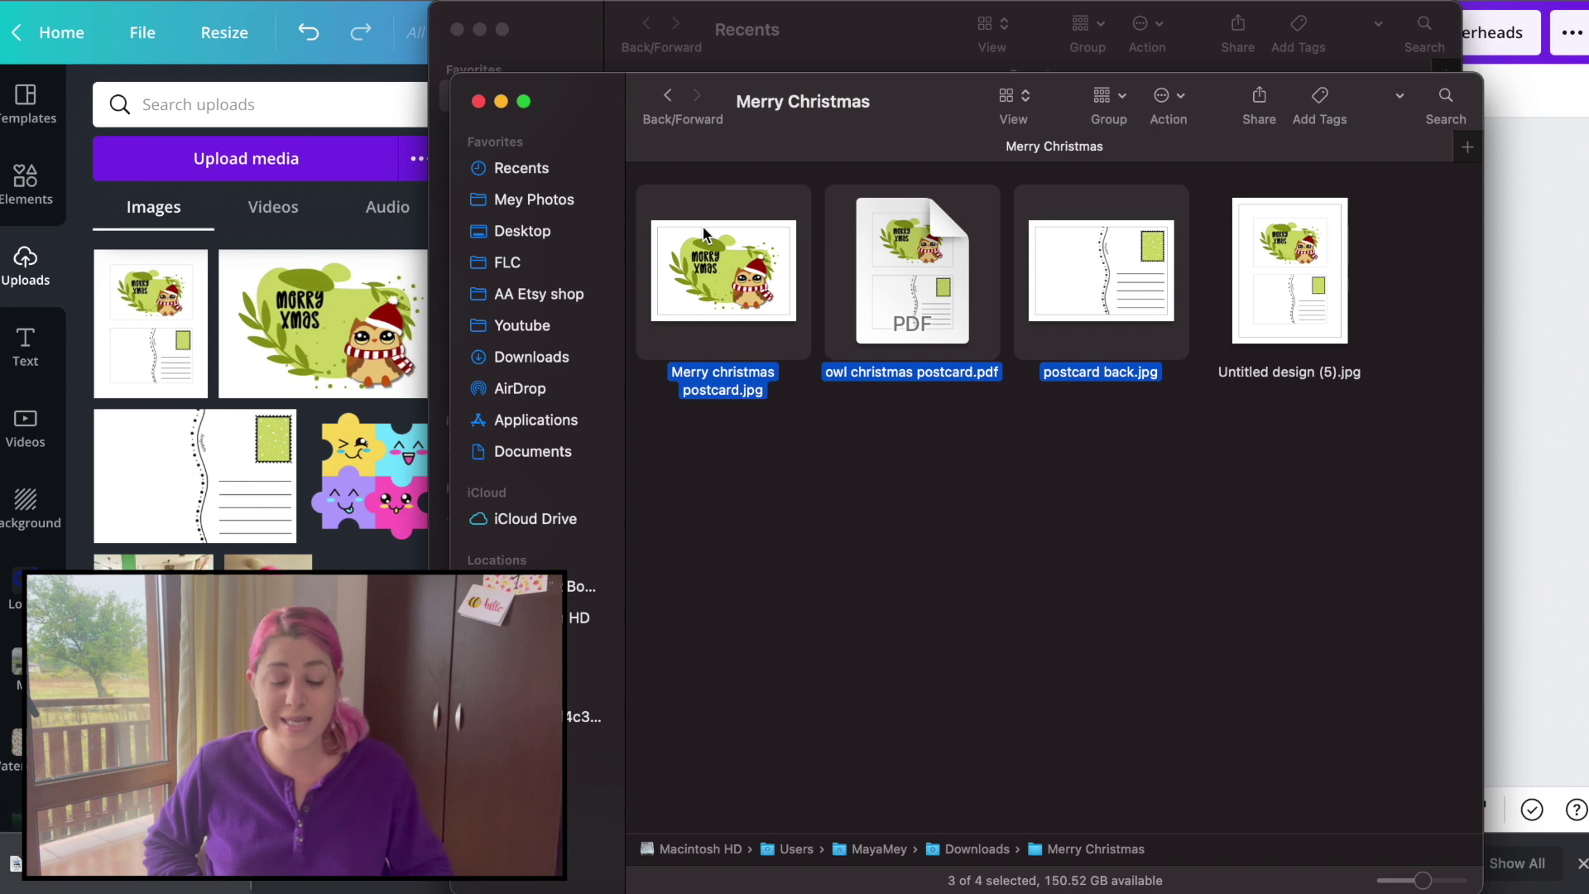
Step: Switch back to Canva's home page and browse all existing designs, examining the earlier listing images and their dimensions
{"action": "left_click", "coordinate": [197, 279]}
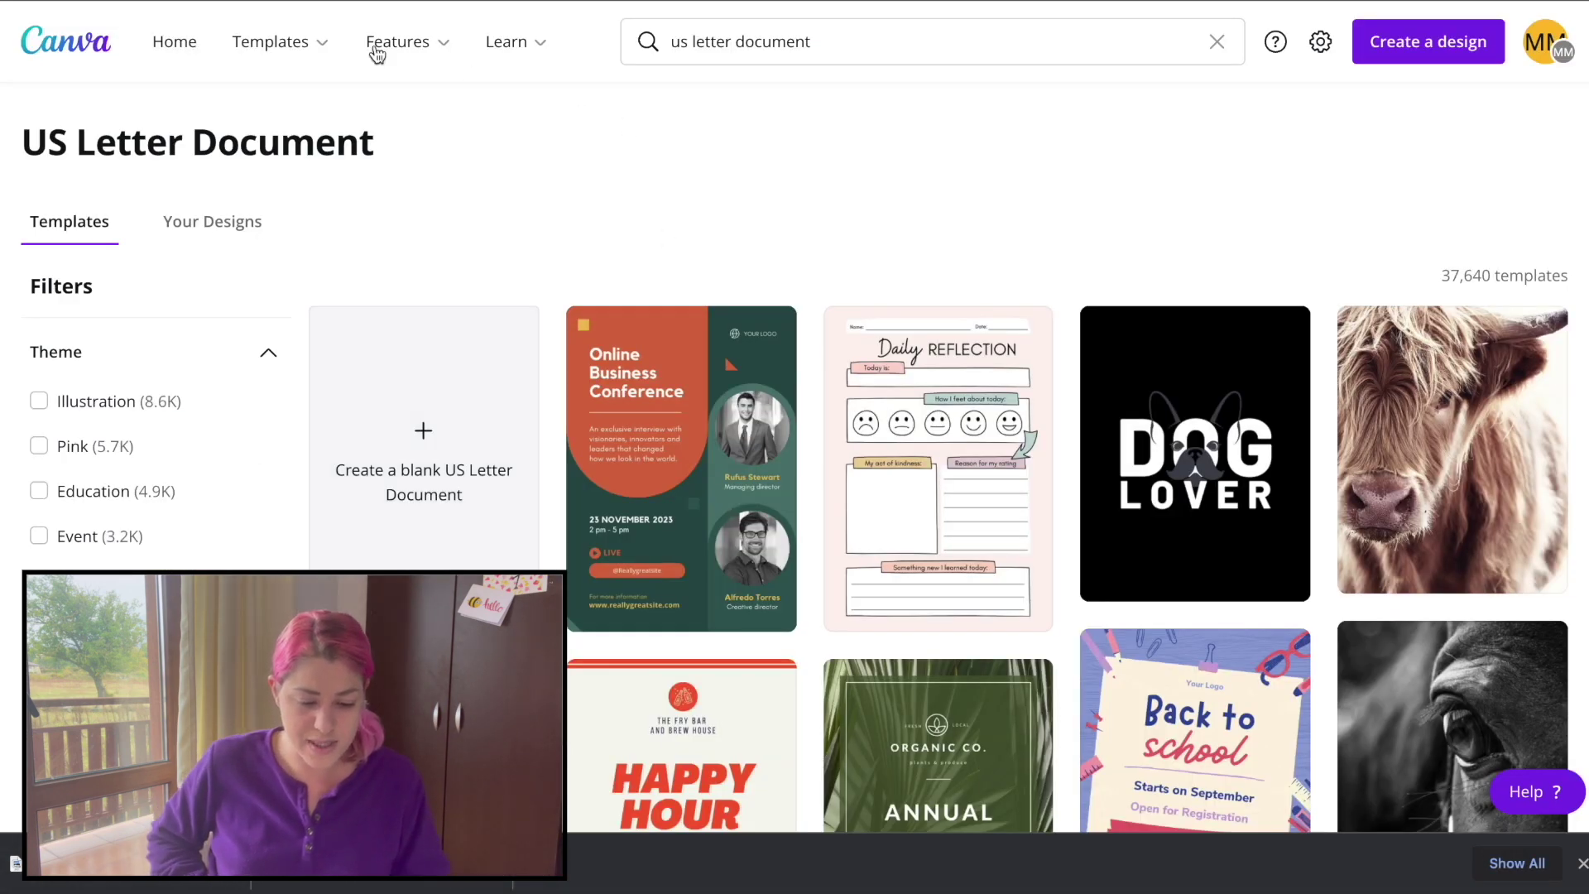
{"action": "left_click", "coordinate": [174, 41]}
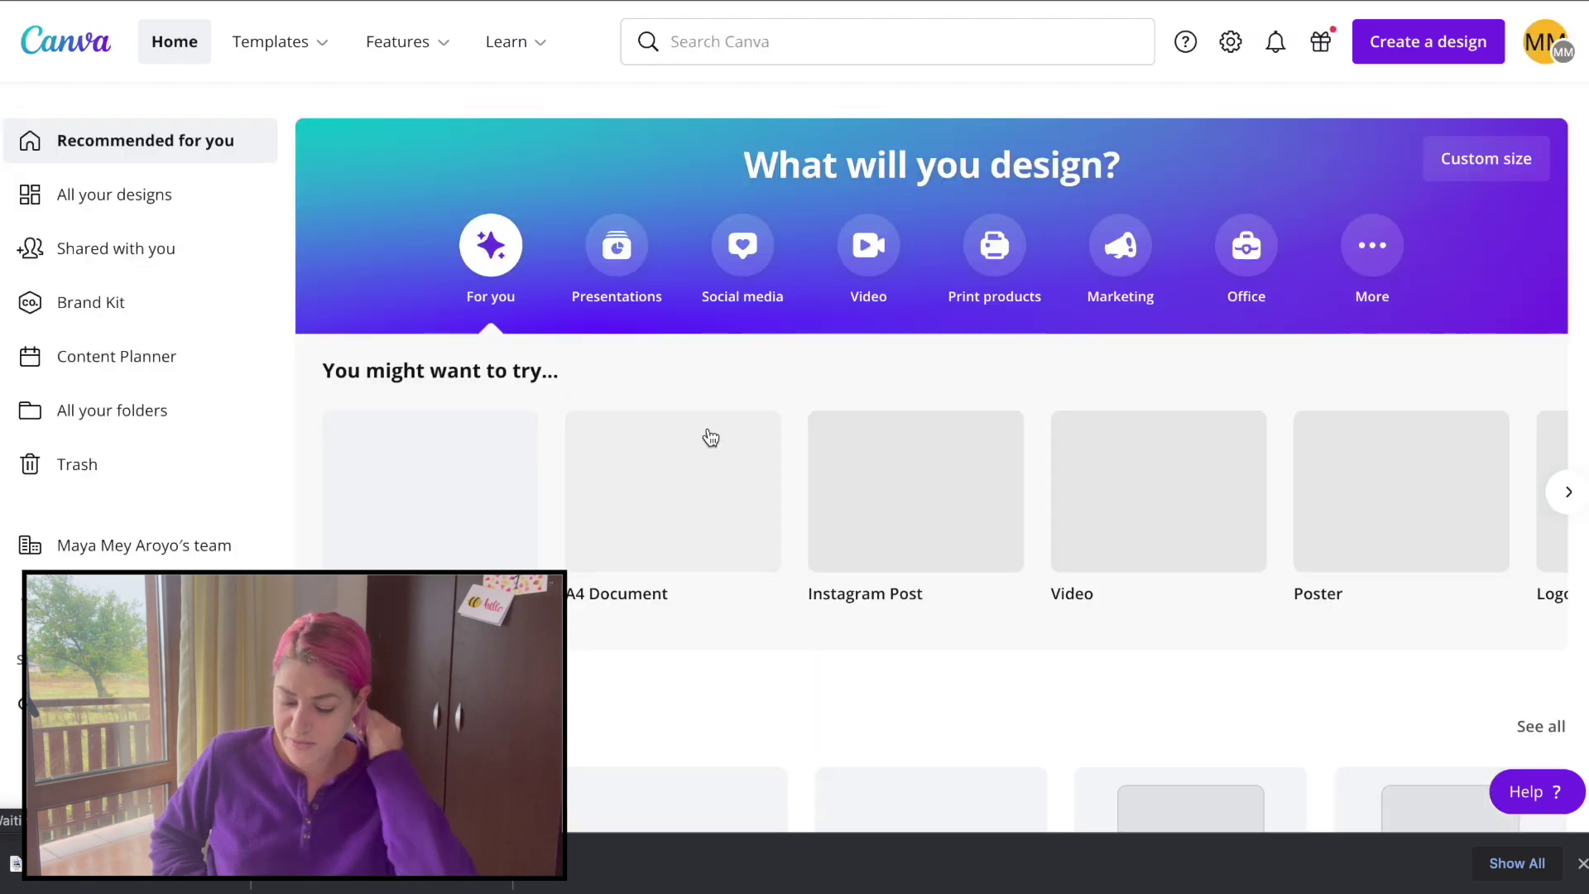
{"action": "scroll", "coordinate": [708, 427], "scroll_direction": "down", "scroll_amount": 5}
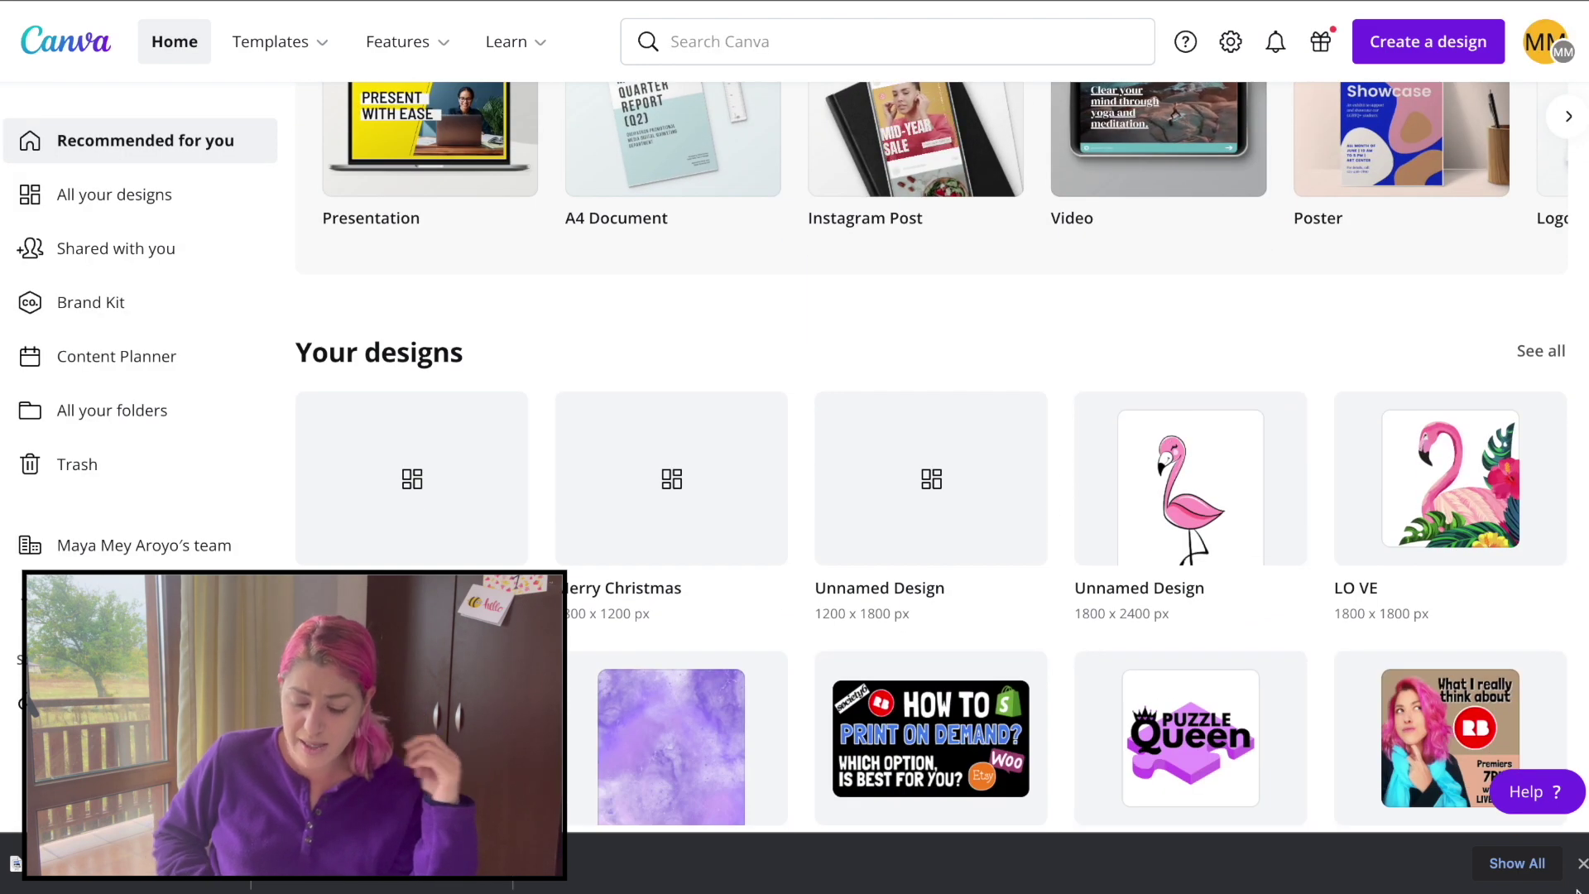
{"action": "left_click", "coordinate": [1581, 863]}
{"action": "scroll", "coordinate": [879, 489], "scroll_direction": "down", "scroll_amount": 1}
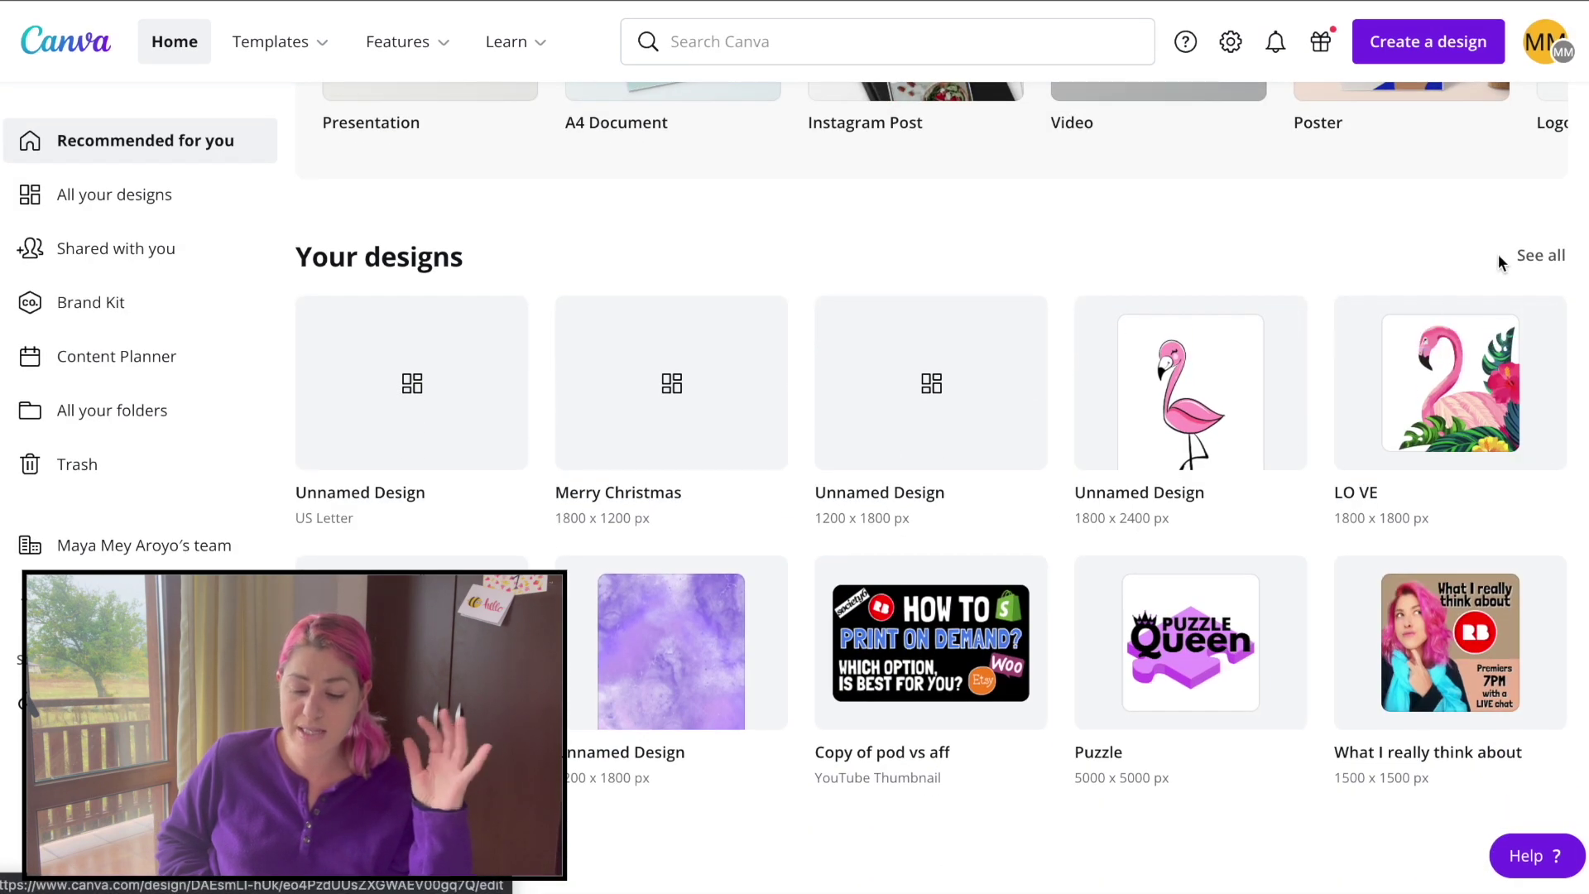
{"action": "left_click", "coordinate": [1539, 255]}
{"action": "scroll", "coordinate": [780, 249], "scroll_direction": "down", "scroll_amount": 6}
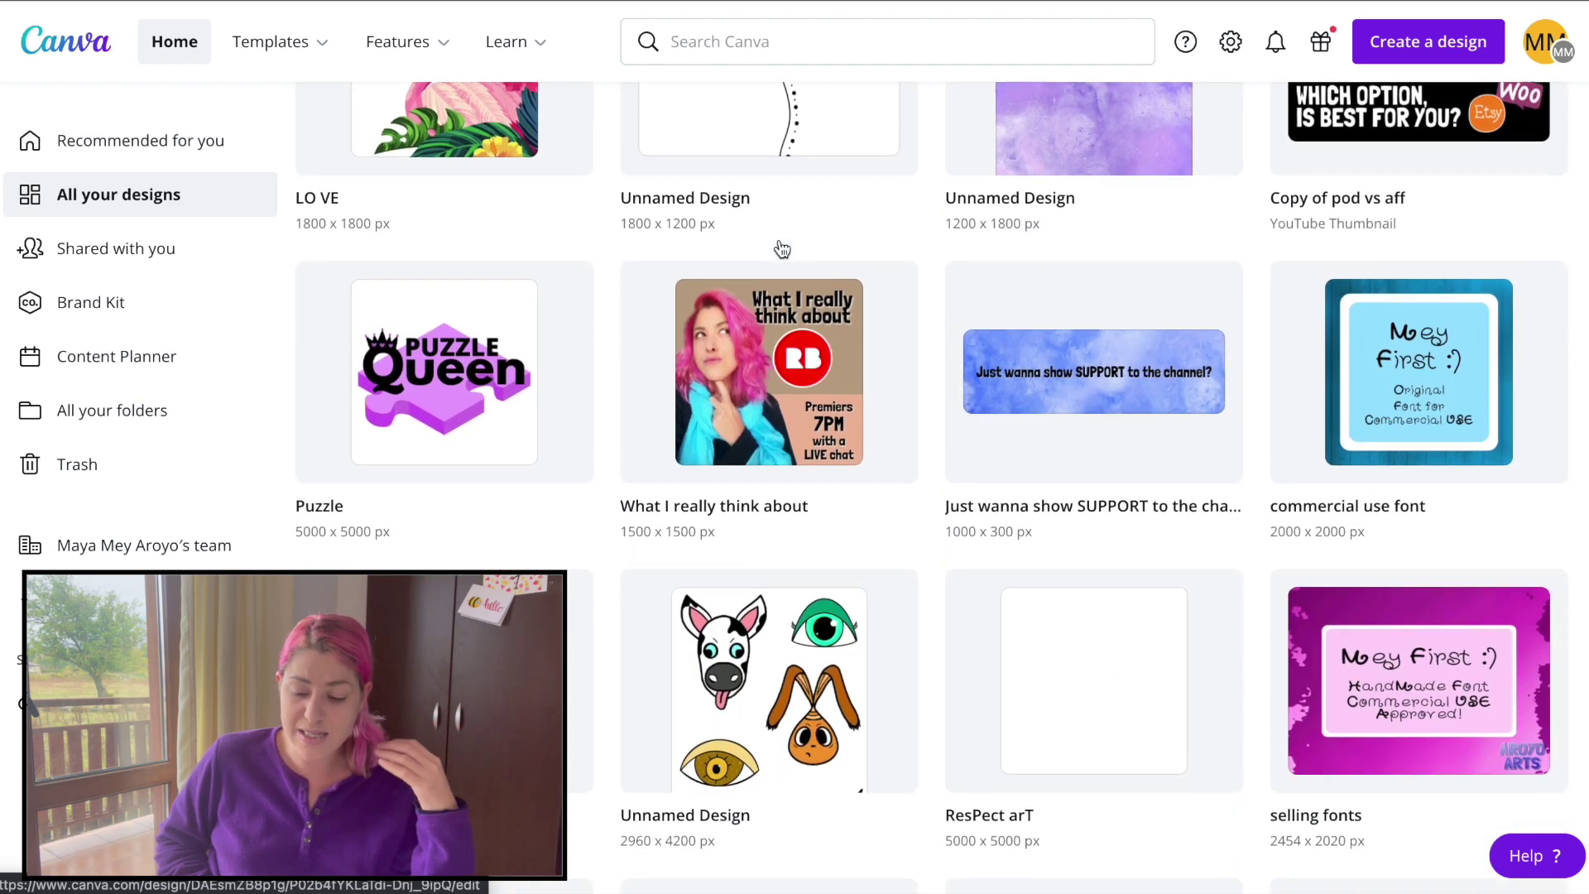
{"action": "scroll", "coordinate": [782, 248], "scroll_direction": "down", "scroll_amount": 5}
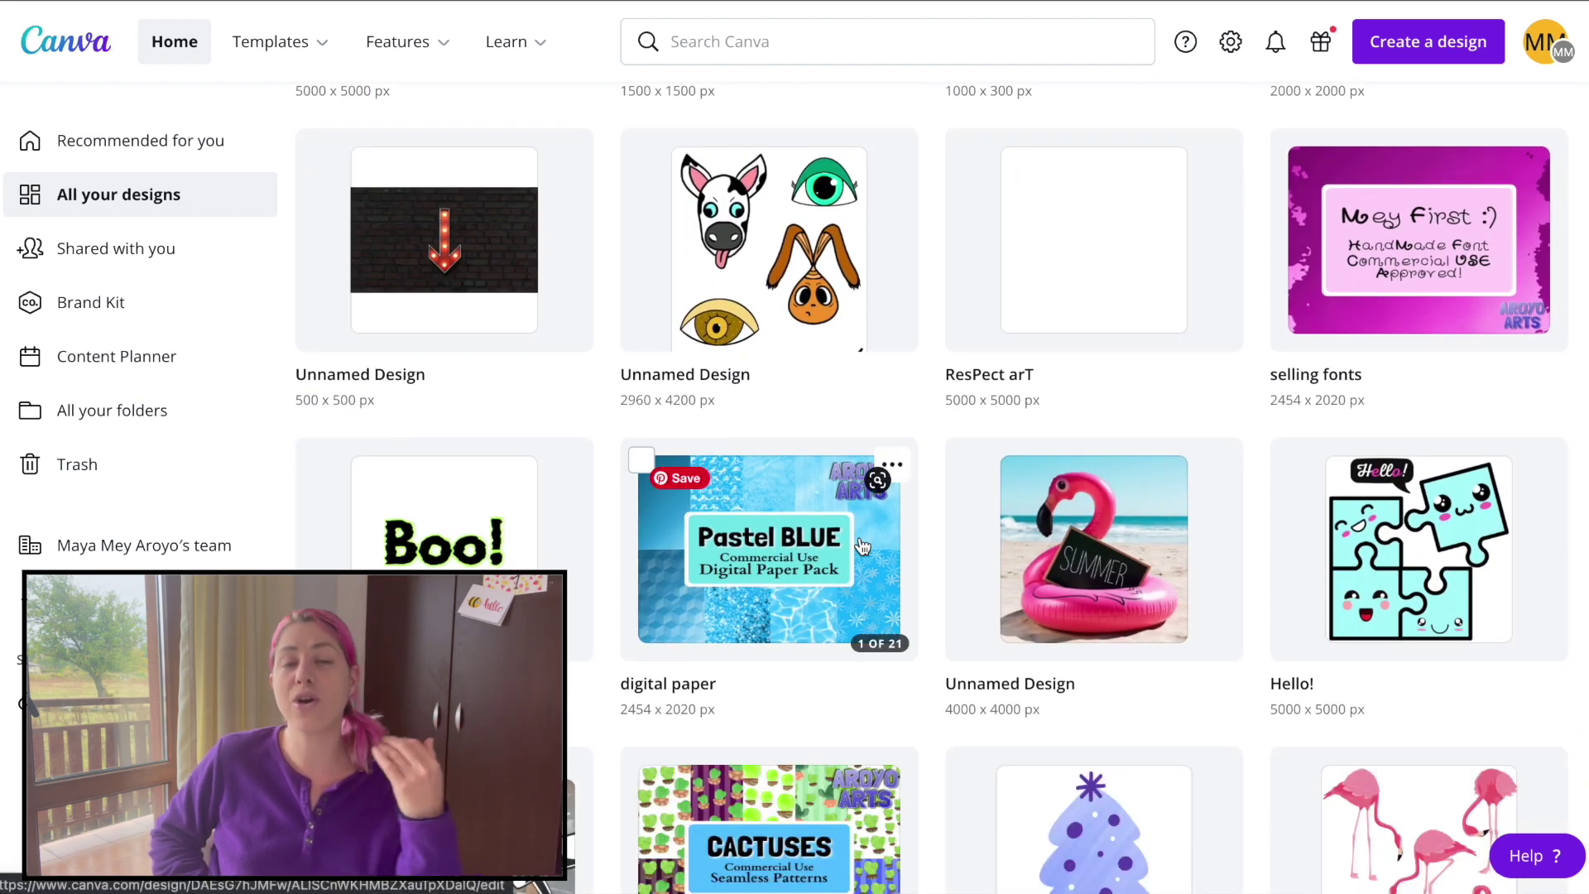
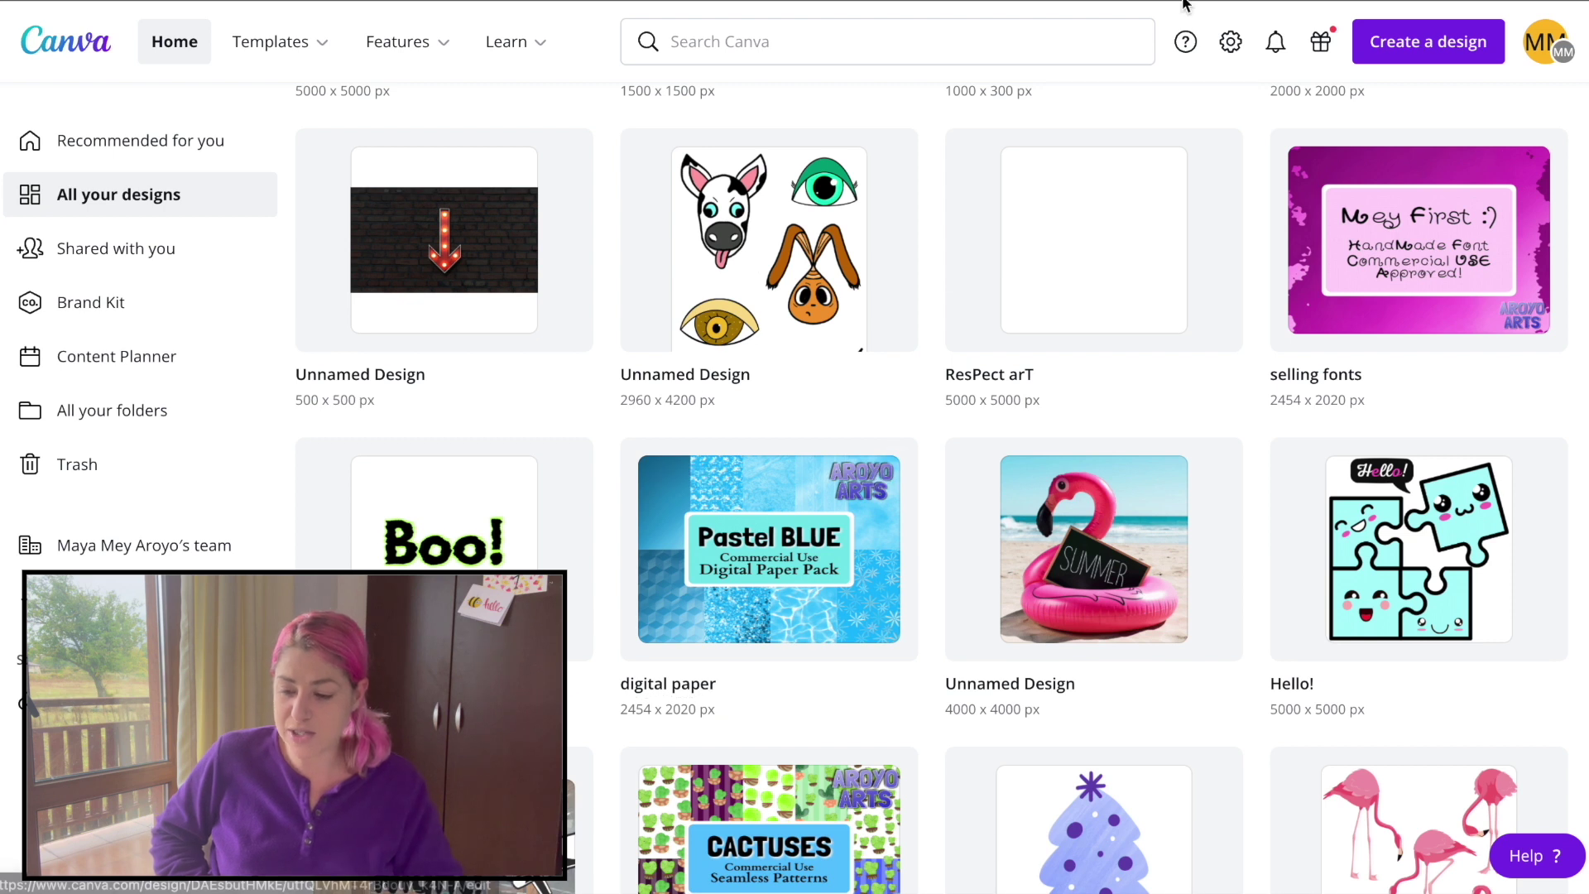
Step: Create a blank custom design of 2454 × 2020 px and place the uploaded Merry Xmas owl image on it
{"action": "left_click", "coordinate": [1411, 49]}
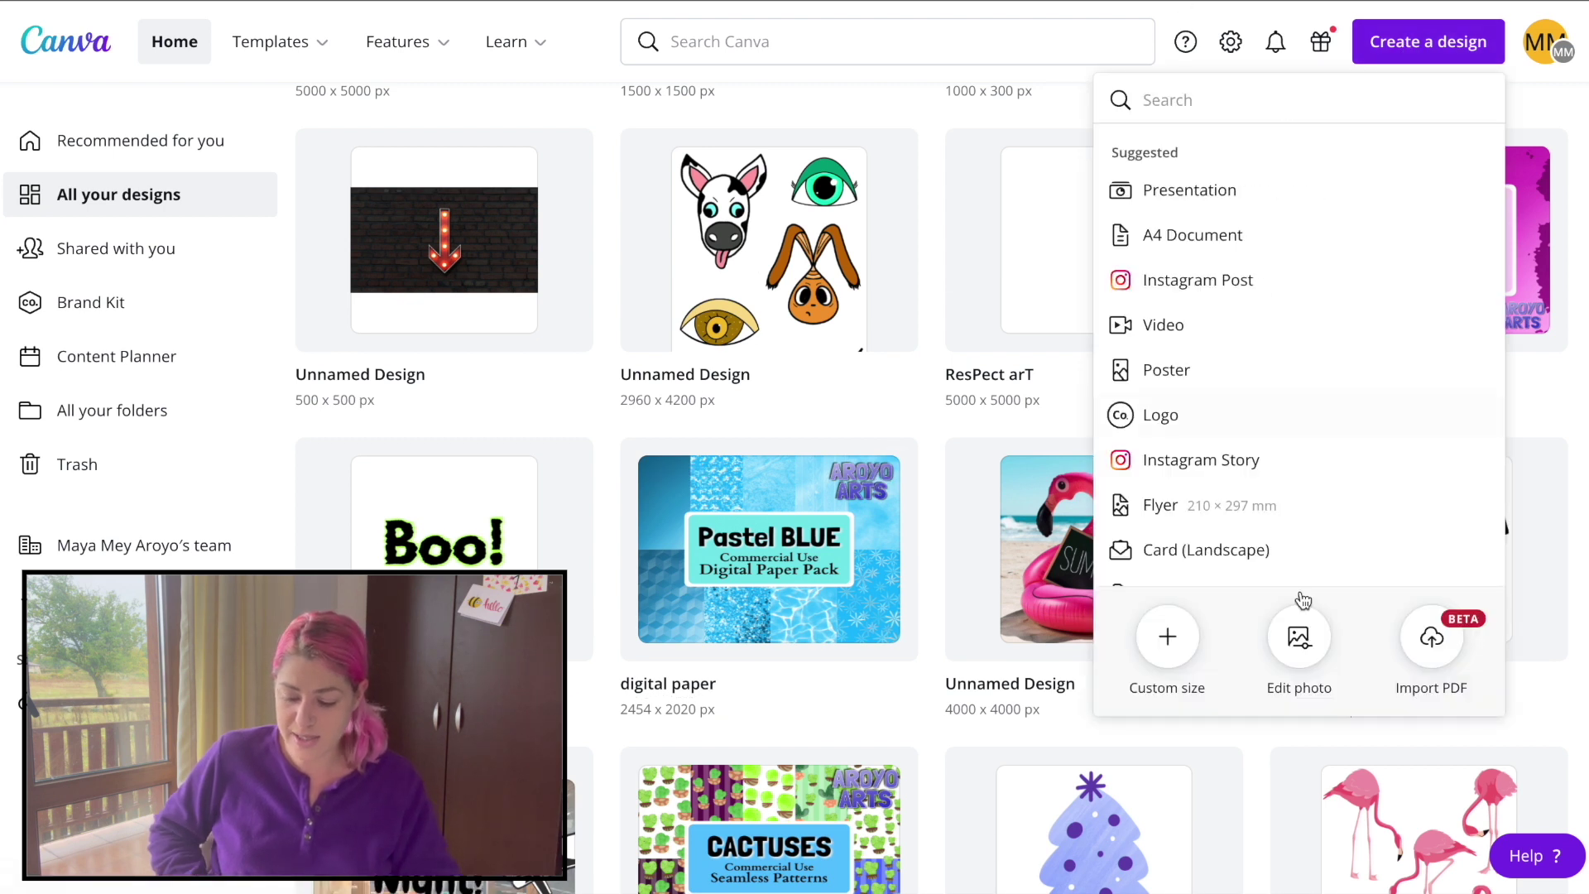
{"action": "left_click", "coordinate": [1171, 636]}
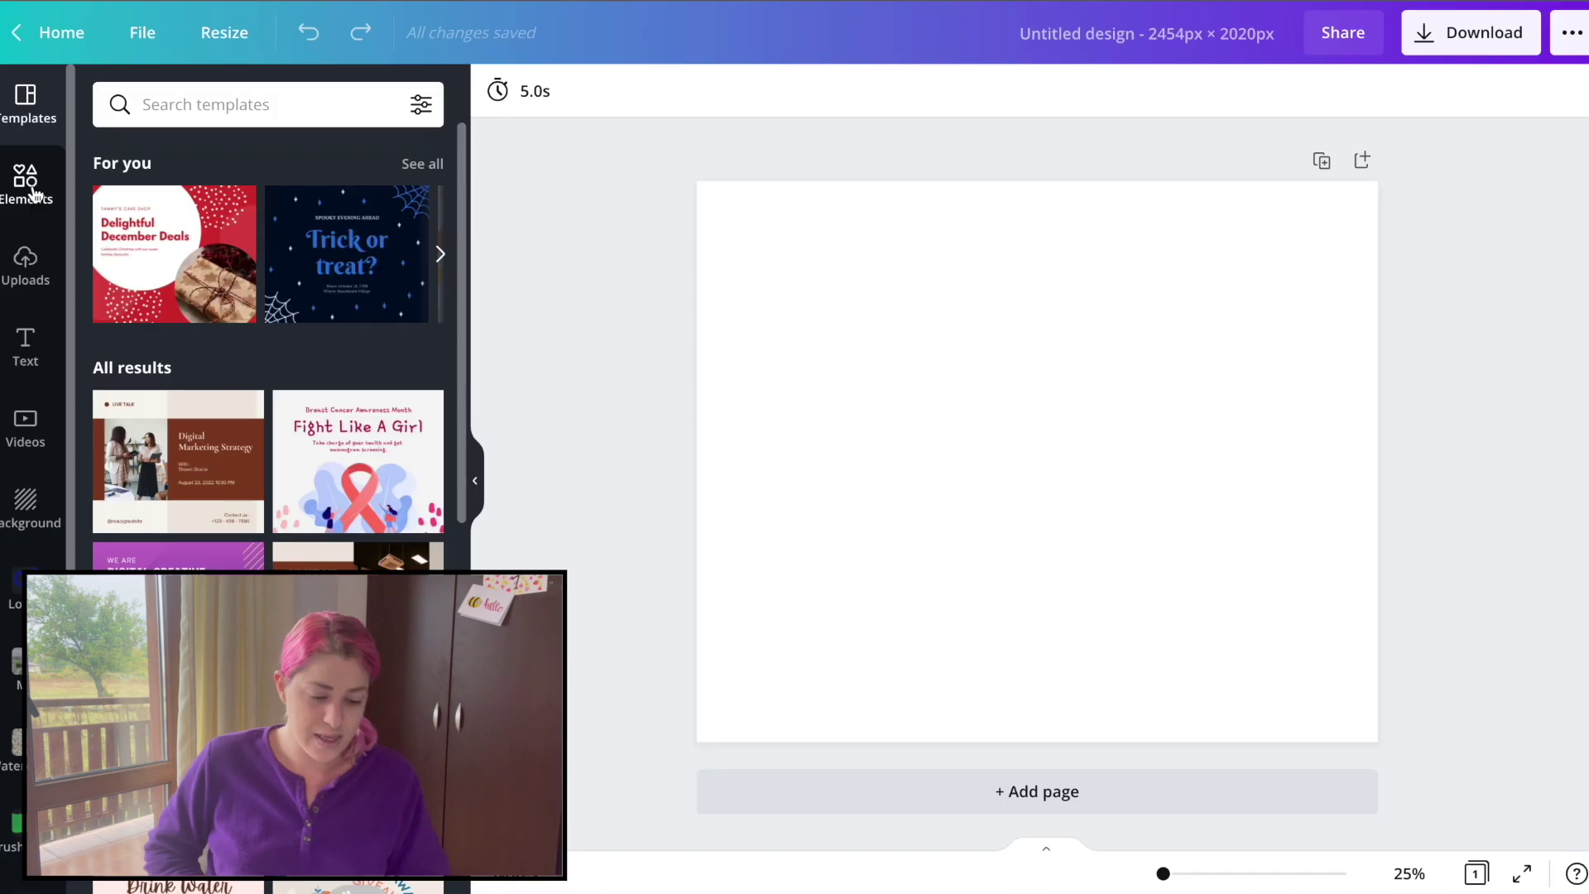
{"action": "left_click", "coordinate": [26, 264]}
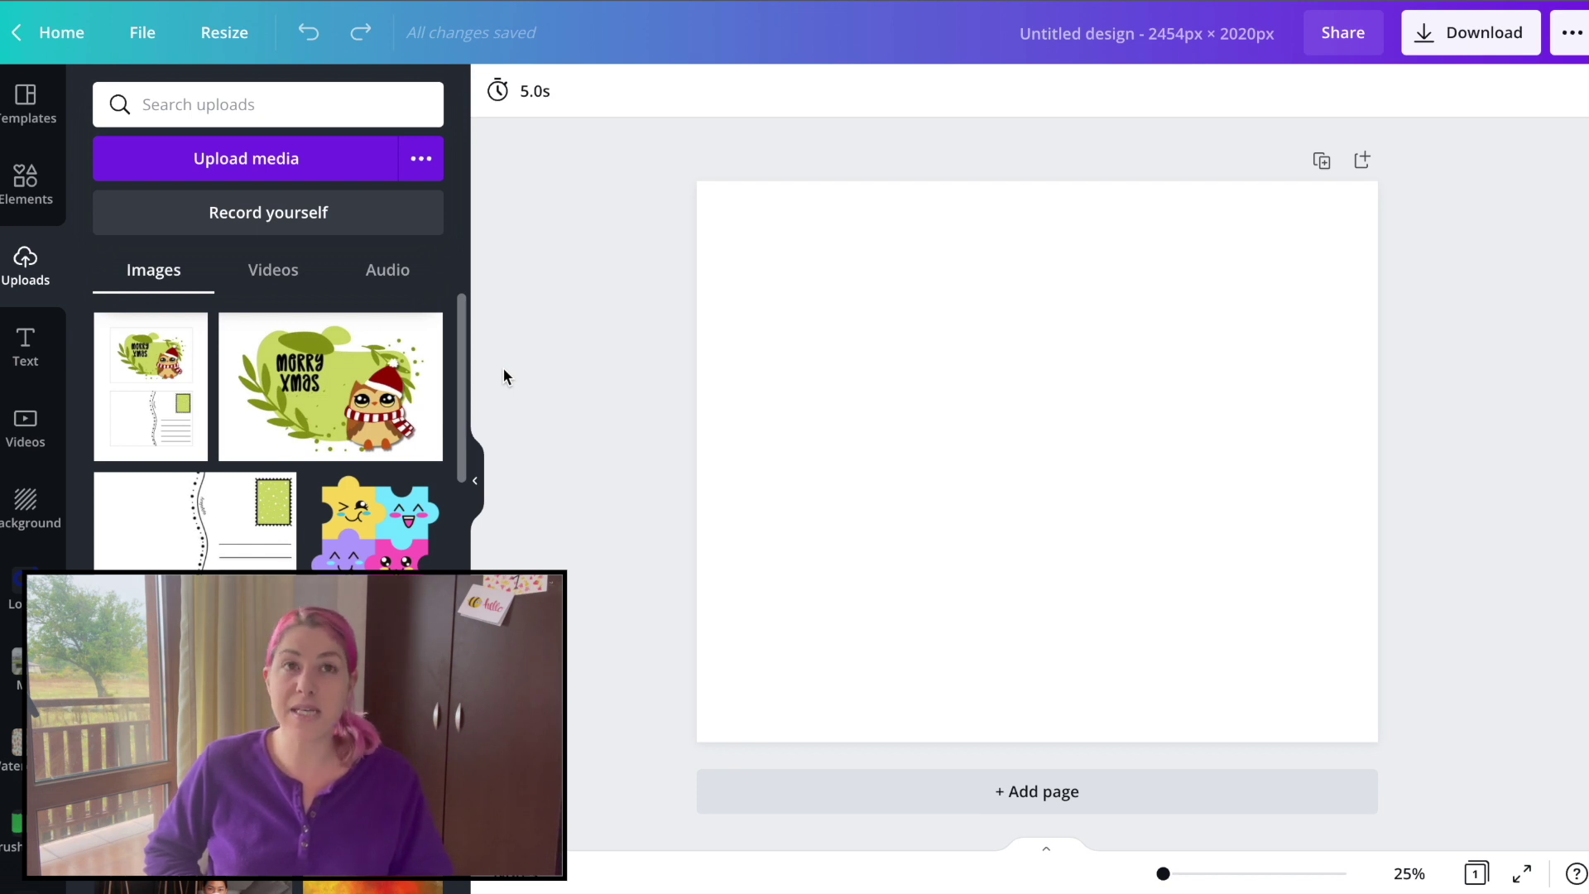
{"action": "left_click", "coordinate": [370, 408]}
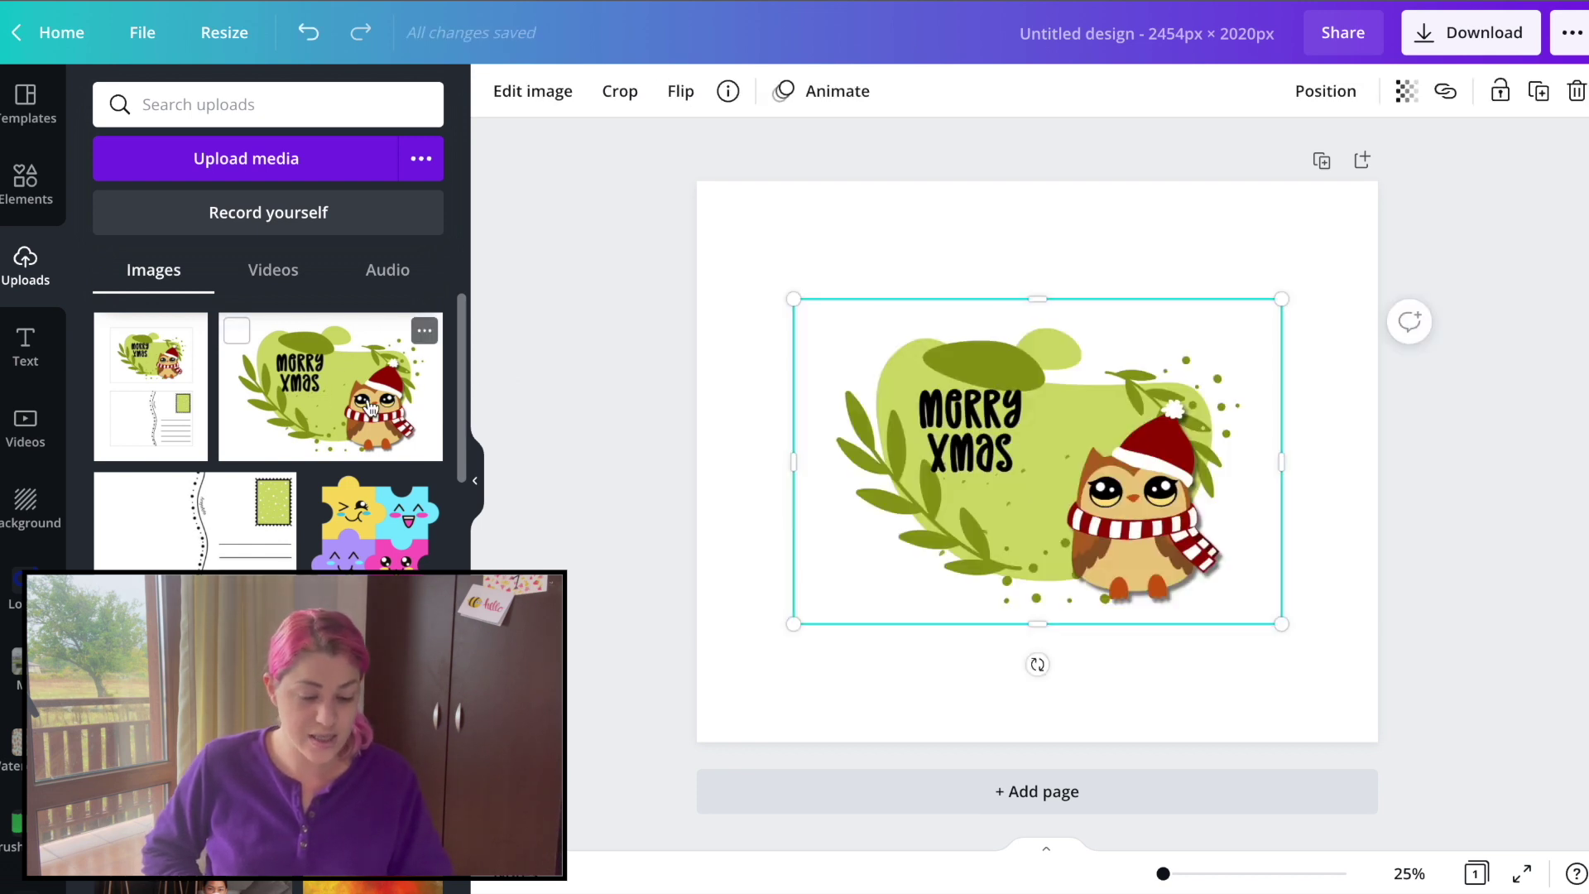
Step: Apply the Smartmockups "Greeting card 1" mockup to the Merry Xmas owl image
{"action": "left_click", "coordinate": [529, 92]}
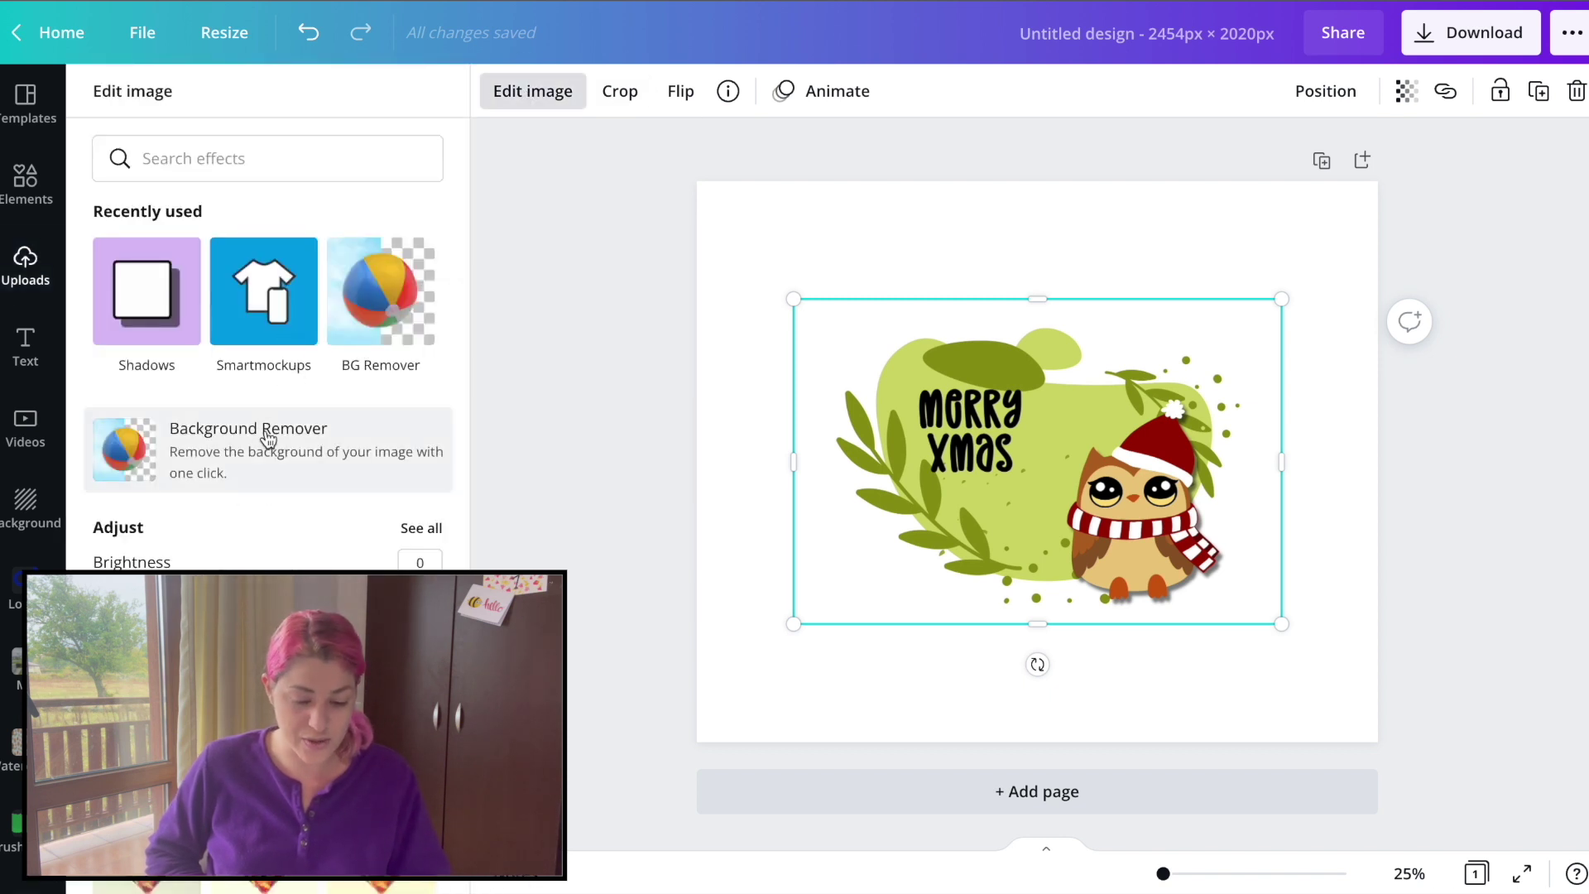
{"action": "left_click", "coordinate": [272, 327]}
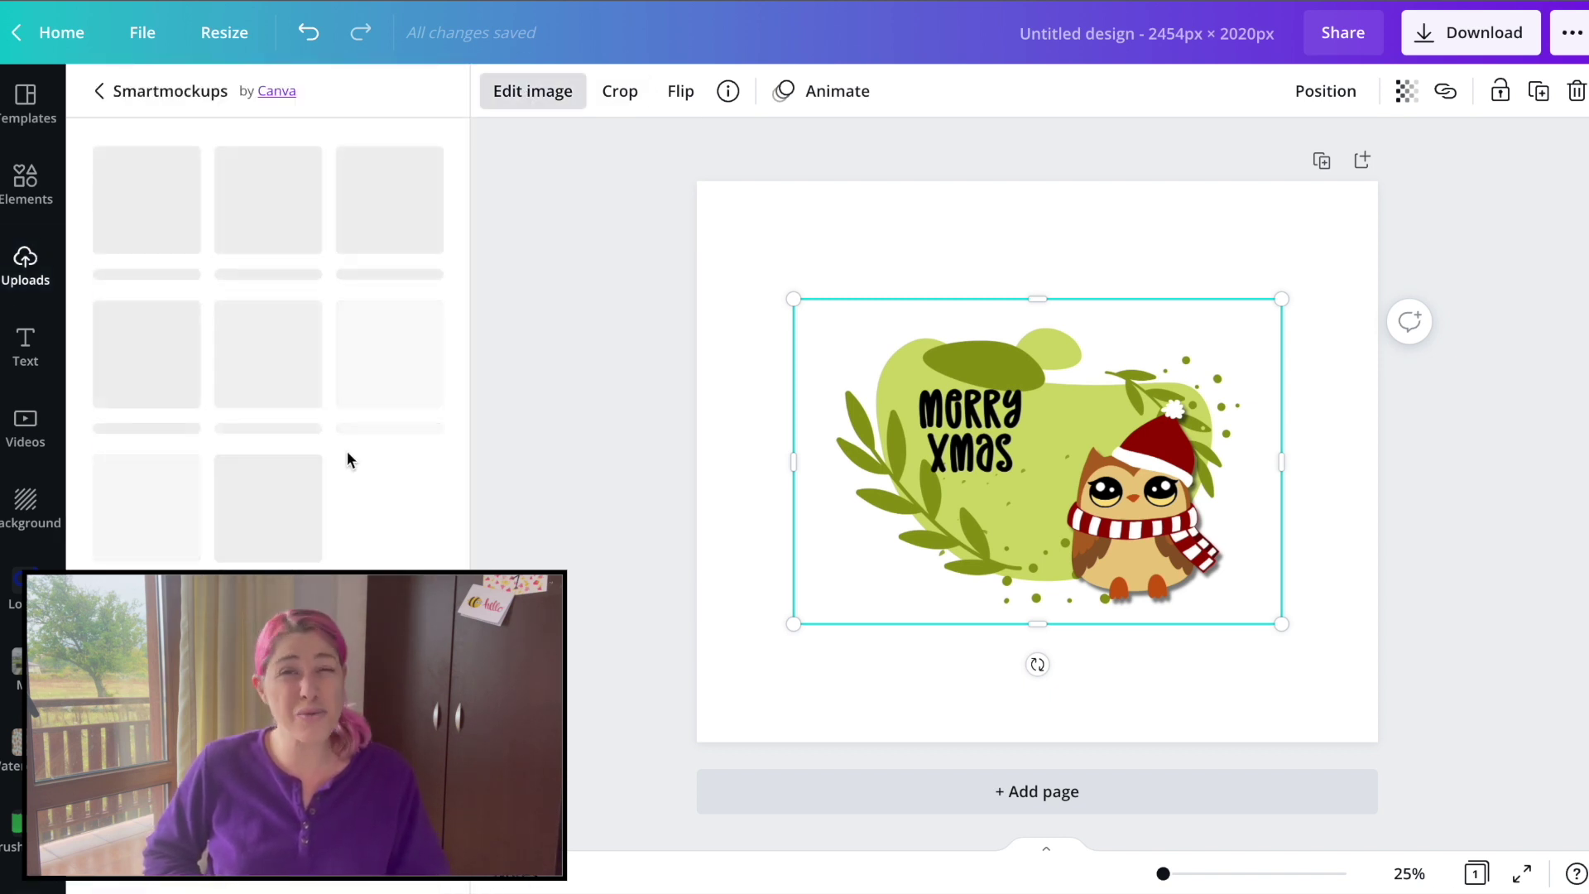
{"action": "scroll", "coordinate": [348, 460], "scroll_direction": "down", "scroll_amount": 3}
{"action": "scroll", "coordinate": [349, 461], "scroll_direction": "down", "scroll_amount": 3}
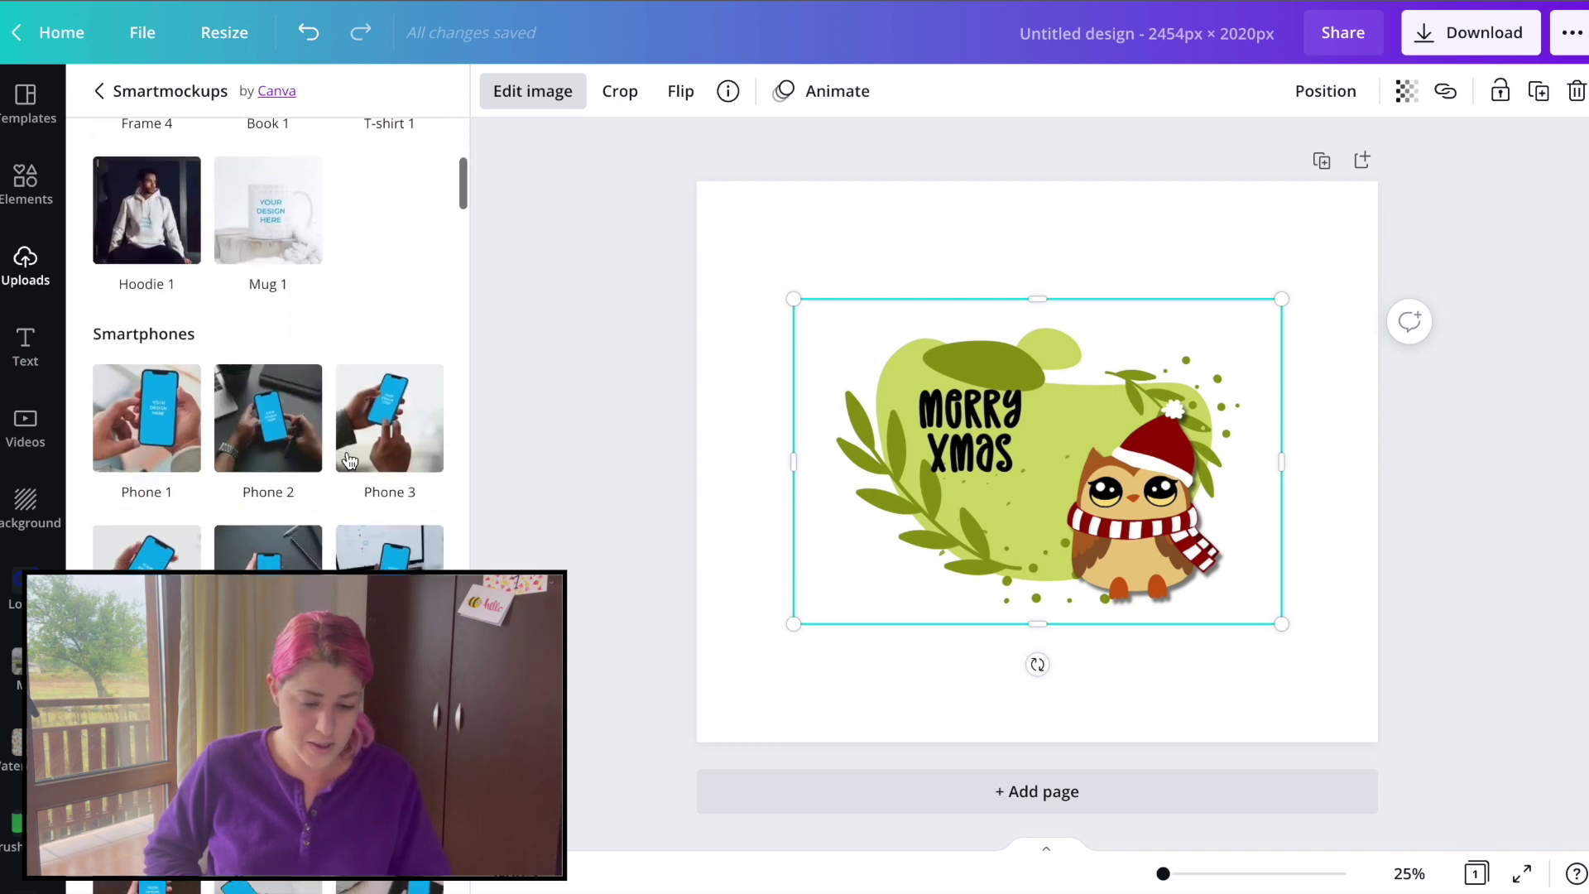
{"action": "scroll", "coordinate": [389, 533], "scroll_direction": "up", "scroll_amount": 4}
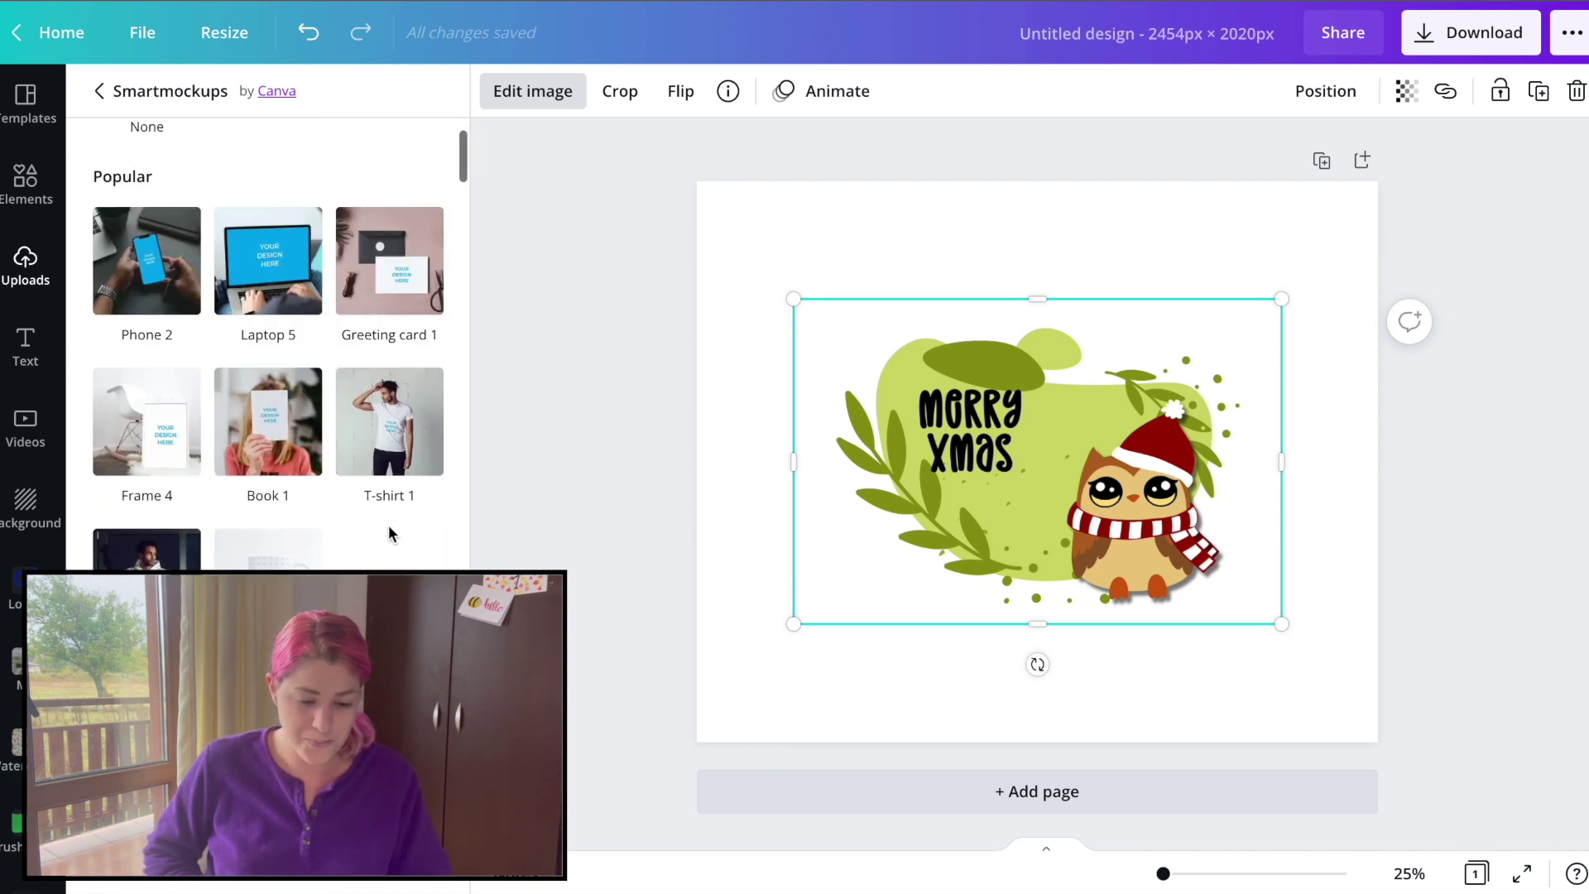
{"action": "left_click", "coordinate": [391, 281]}
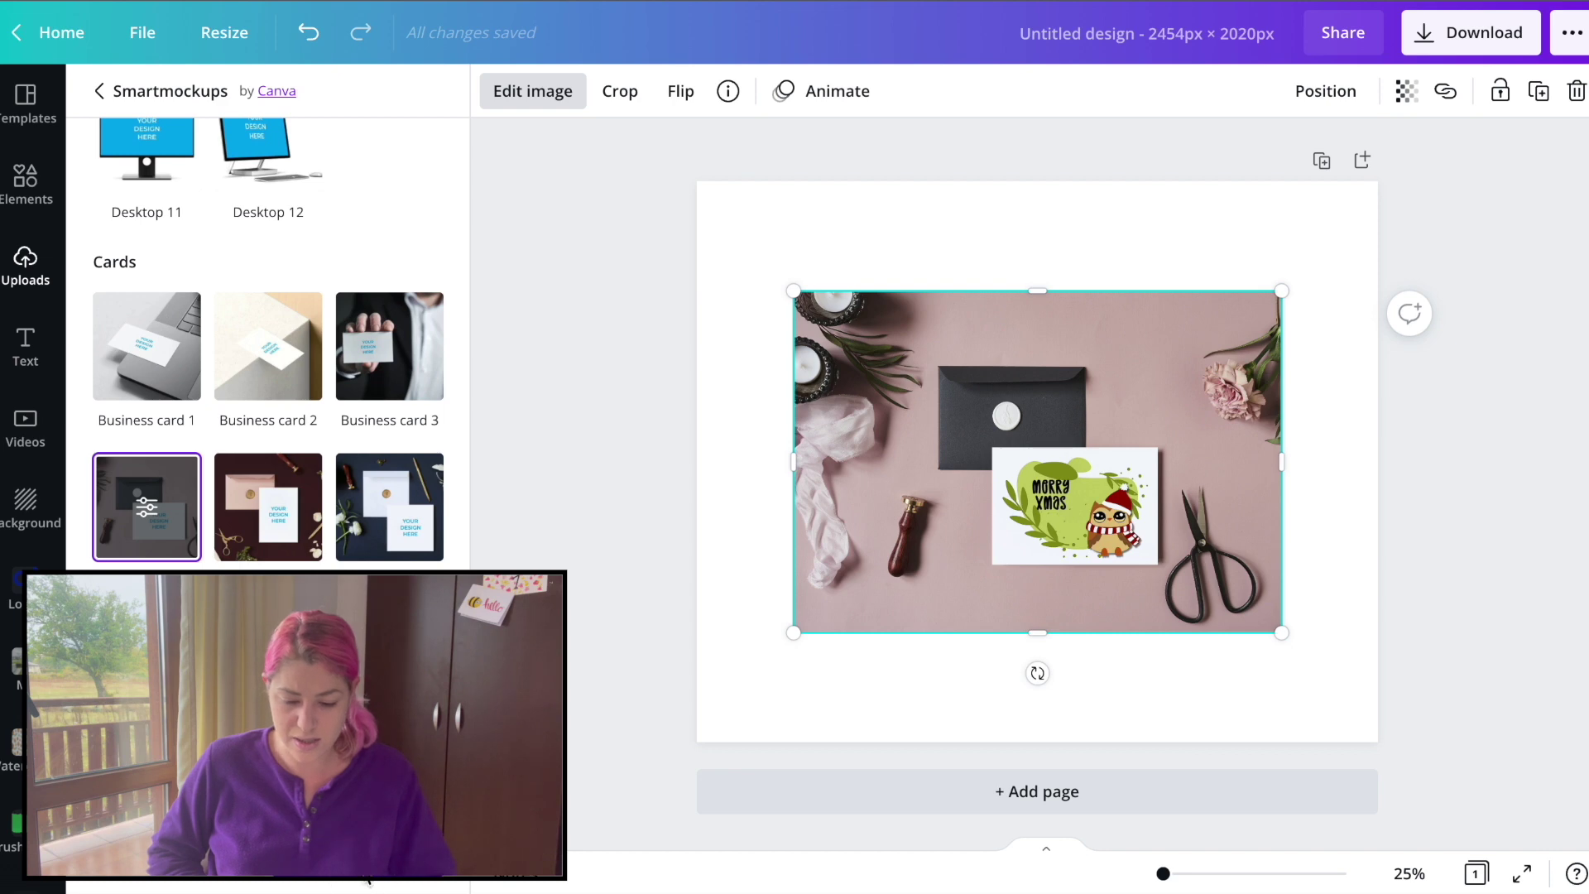
Step: Set the mockup as the page background and shift its crop so the whole scissors and flower show
{"action": "right_click", "coordinate": [928, 373]}
{"action": "left_click", "coordinate": [964, 795]}
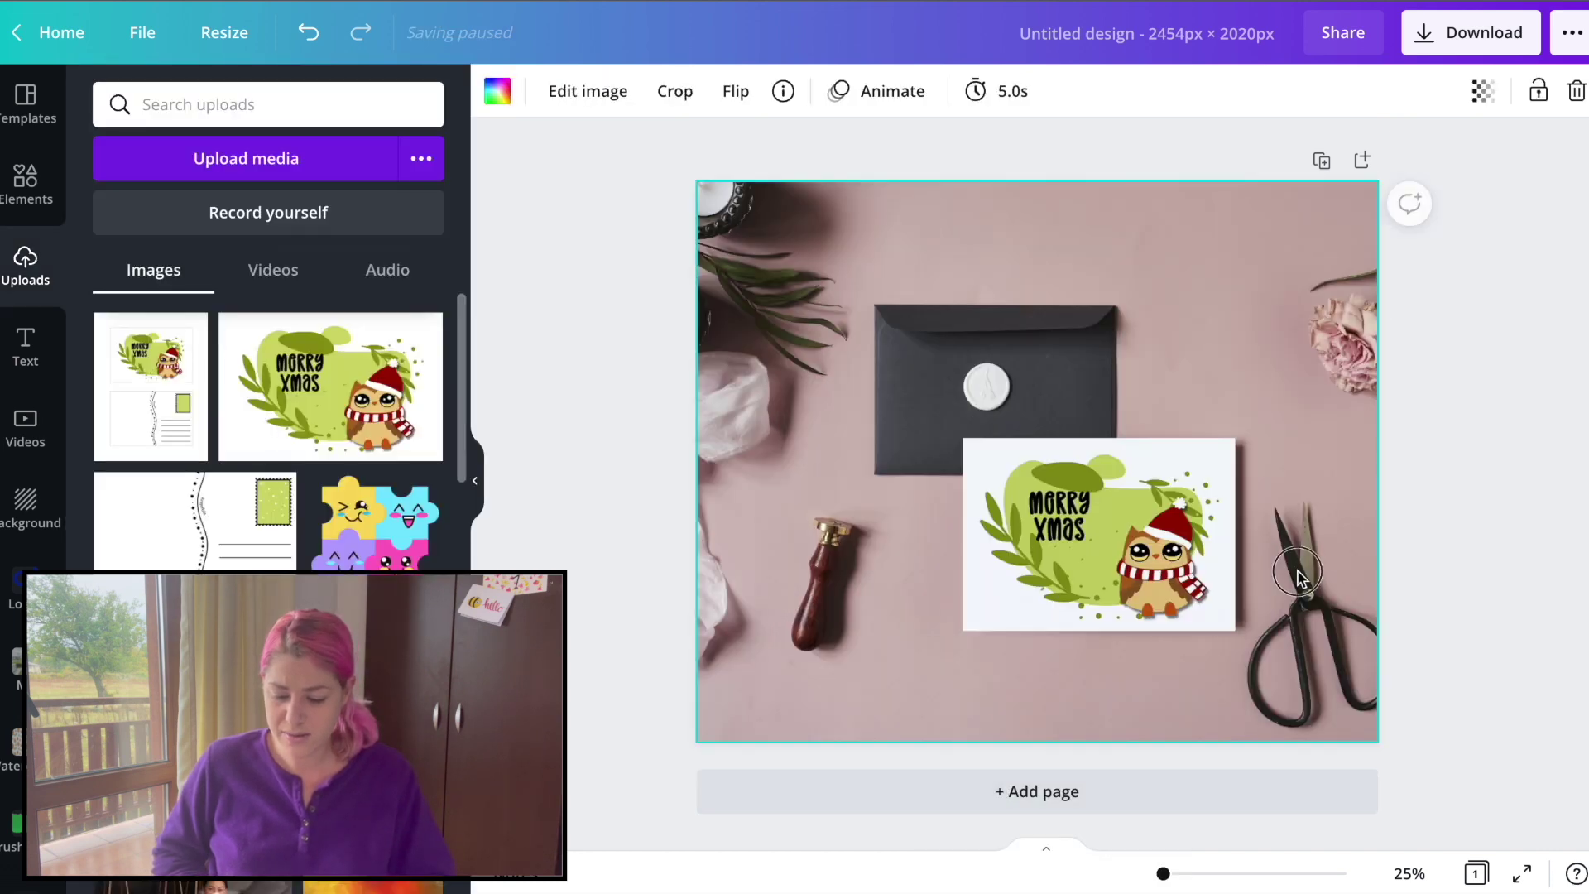
{"action": "double_click", "coordinate": [1343, 569]}
{"action": "left_click_drag", "start_coordinate": [1321, 586], "coordinate": [1227, 588]}
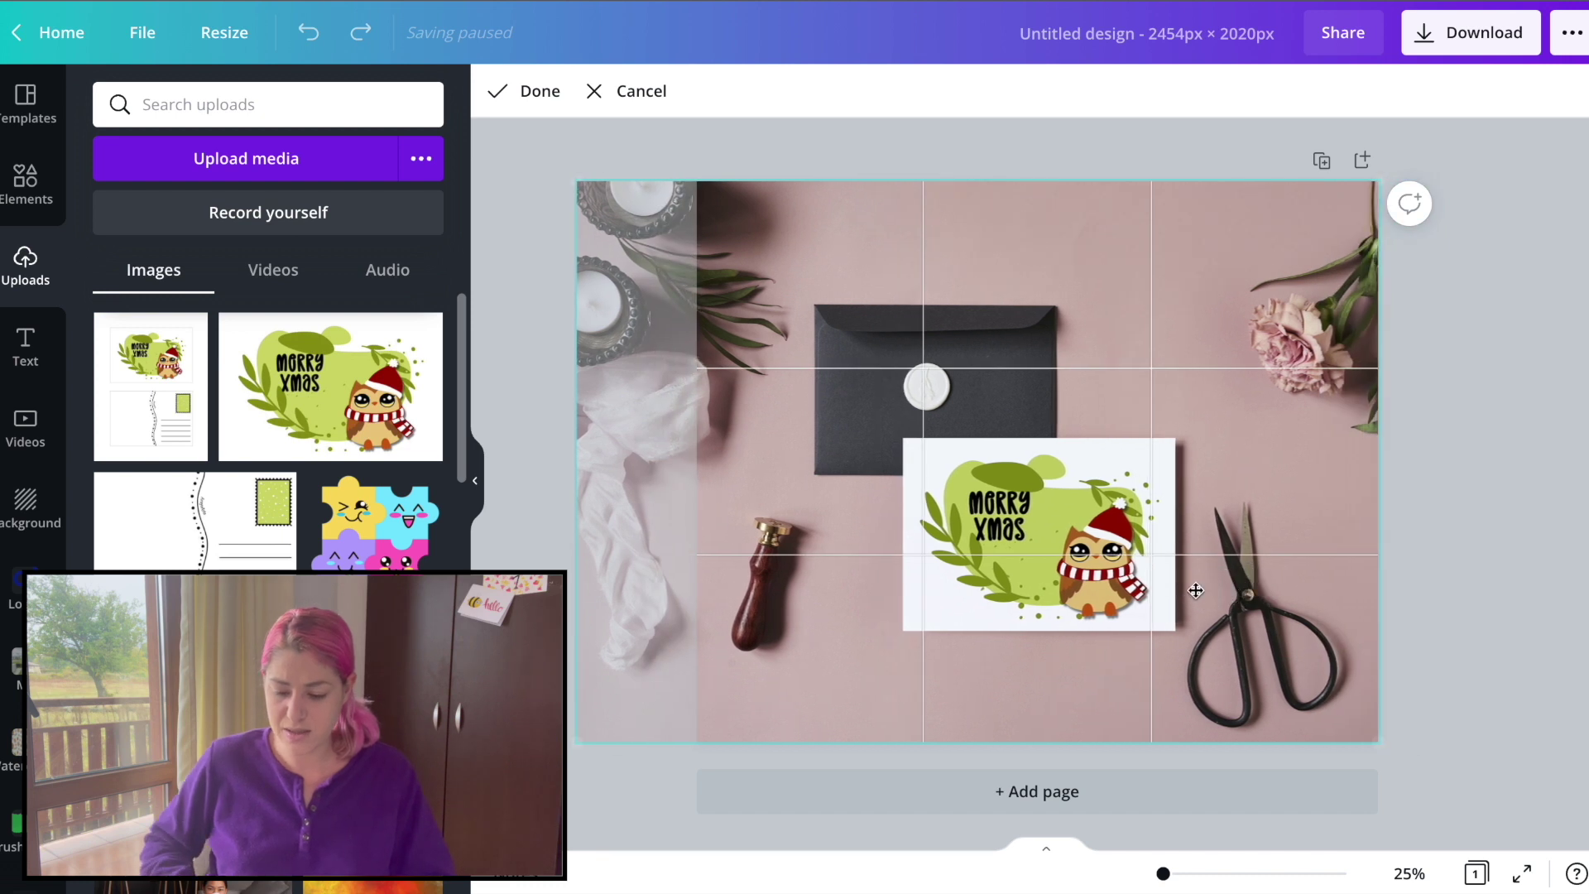
{"action": "key", "text": "Return"}
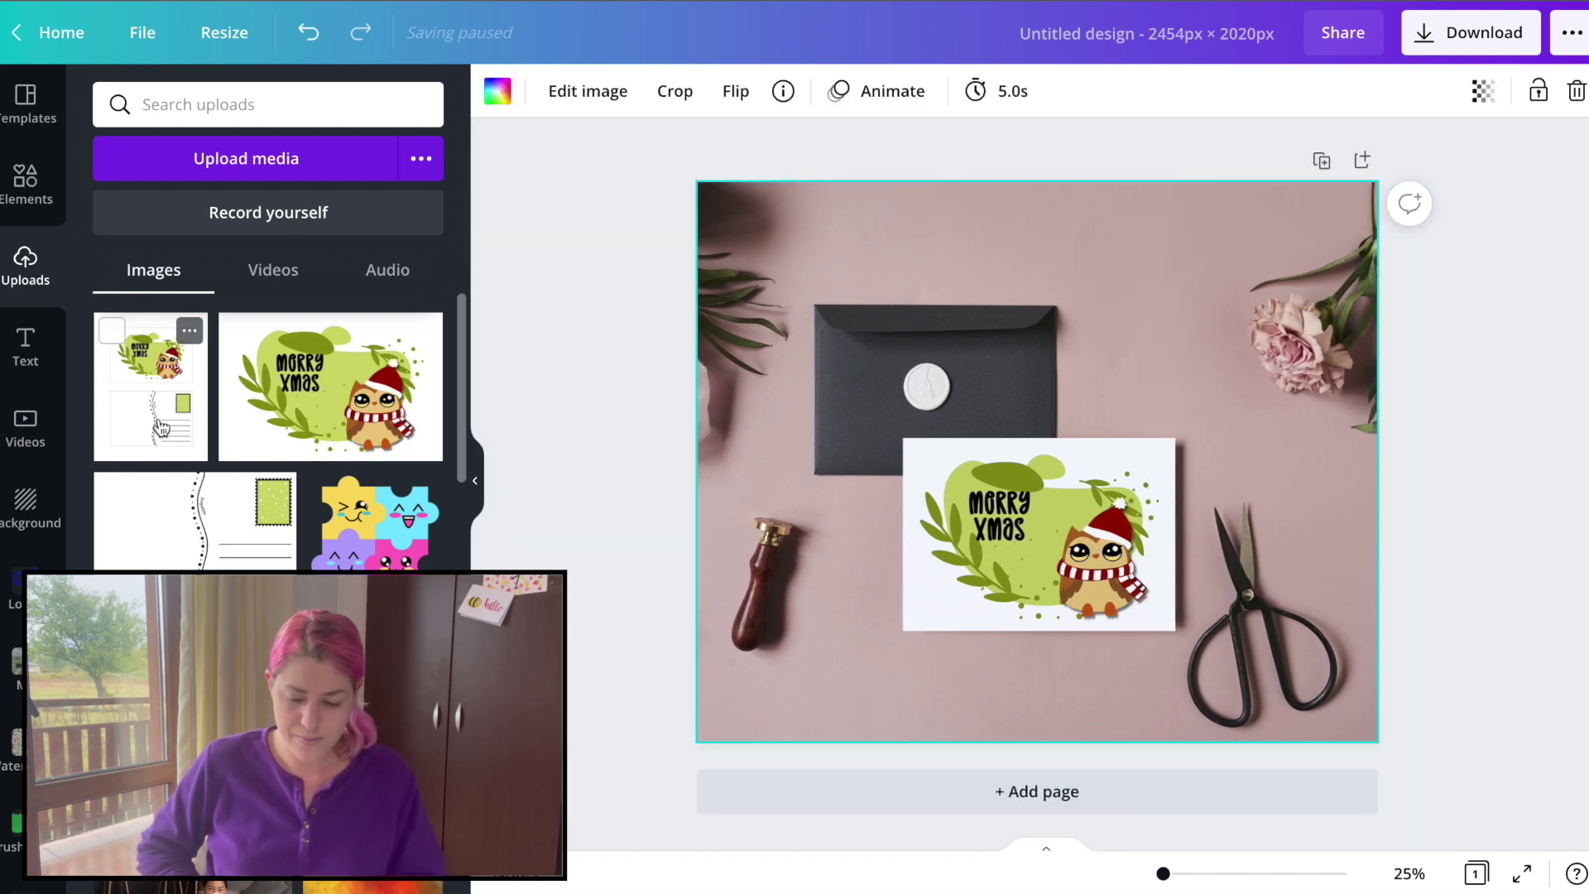
Step: Try to place a reduced copy of the postcard back image over the dark envelope
{"action": "left_click", "coordinate": [206, 521]}
{"action": "left_click_drag", "start_coordinate": [1281, 298], "coordinate": [986, 497]}
{"action": "left_click_drag", "start_coordinate": [900, 596], "coordinate": [837, 337]}
{"action": "key", "text": "Delete"}
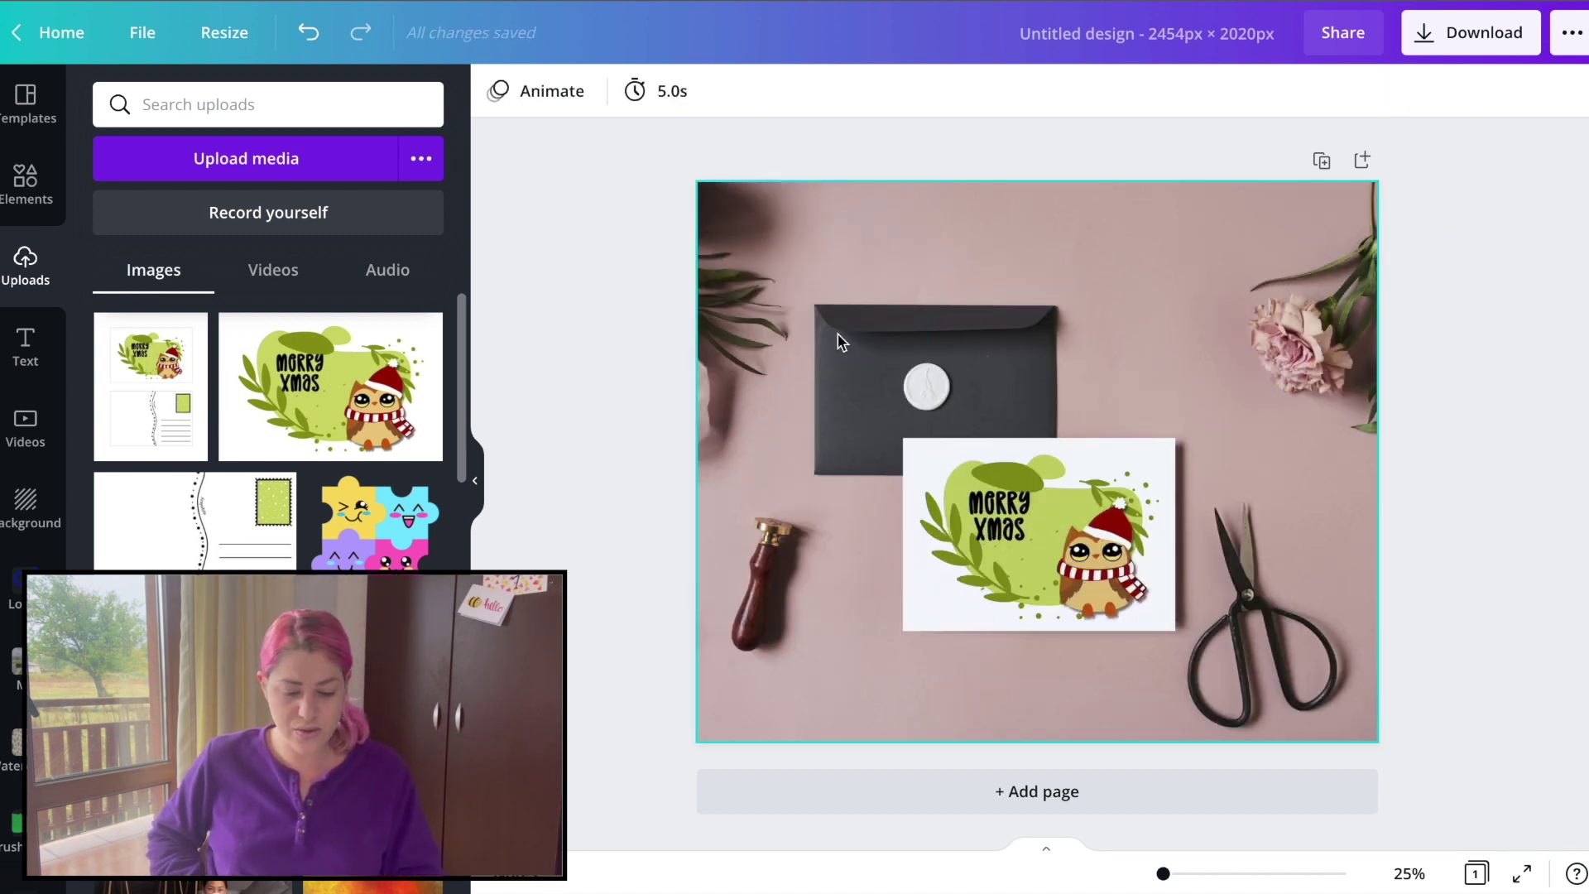
Step: Add the heading "Printable Postcard" at about size 95.6, placed horizontally centred above the dark envelope
{"action": "left_click", "coordinate": [24, 347]}
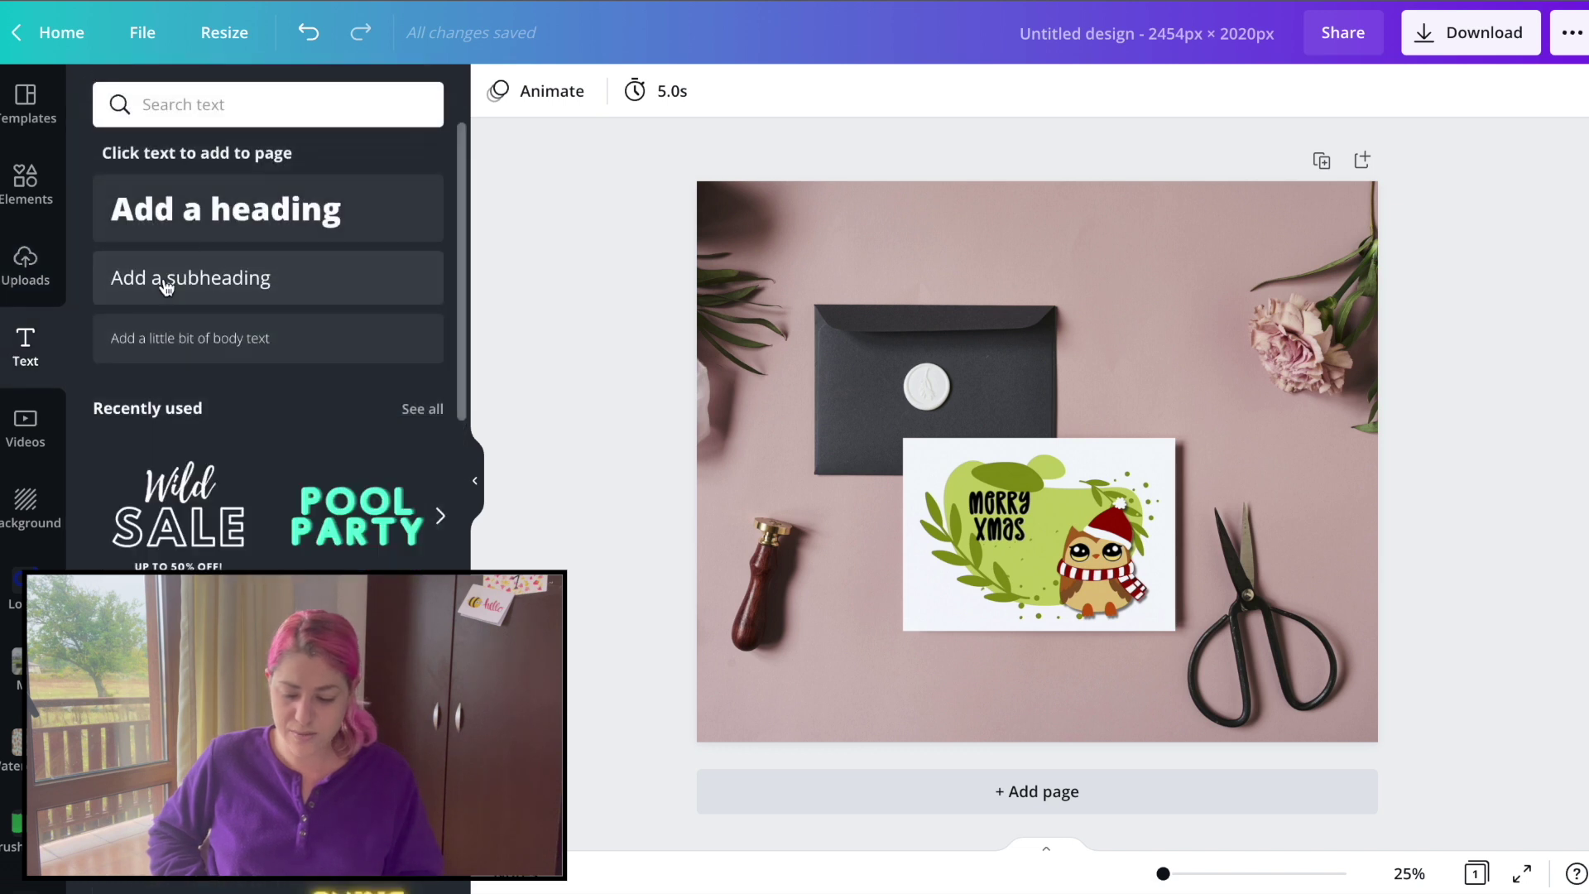
{"action": "left_click", "coordinate": [187, 210]}
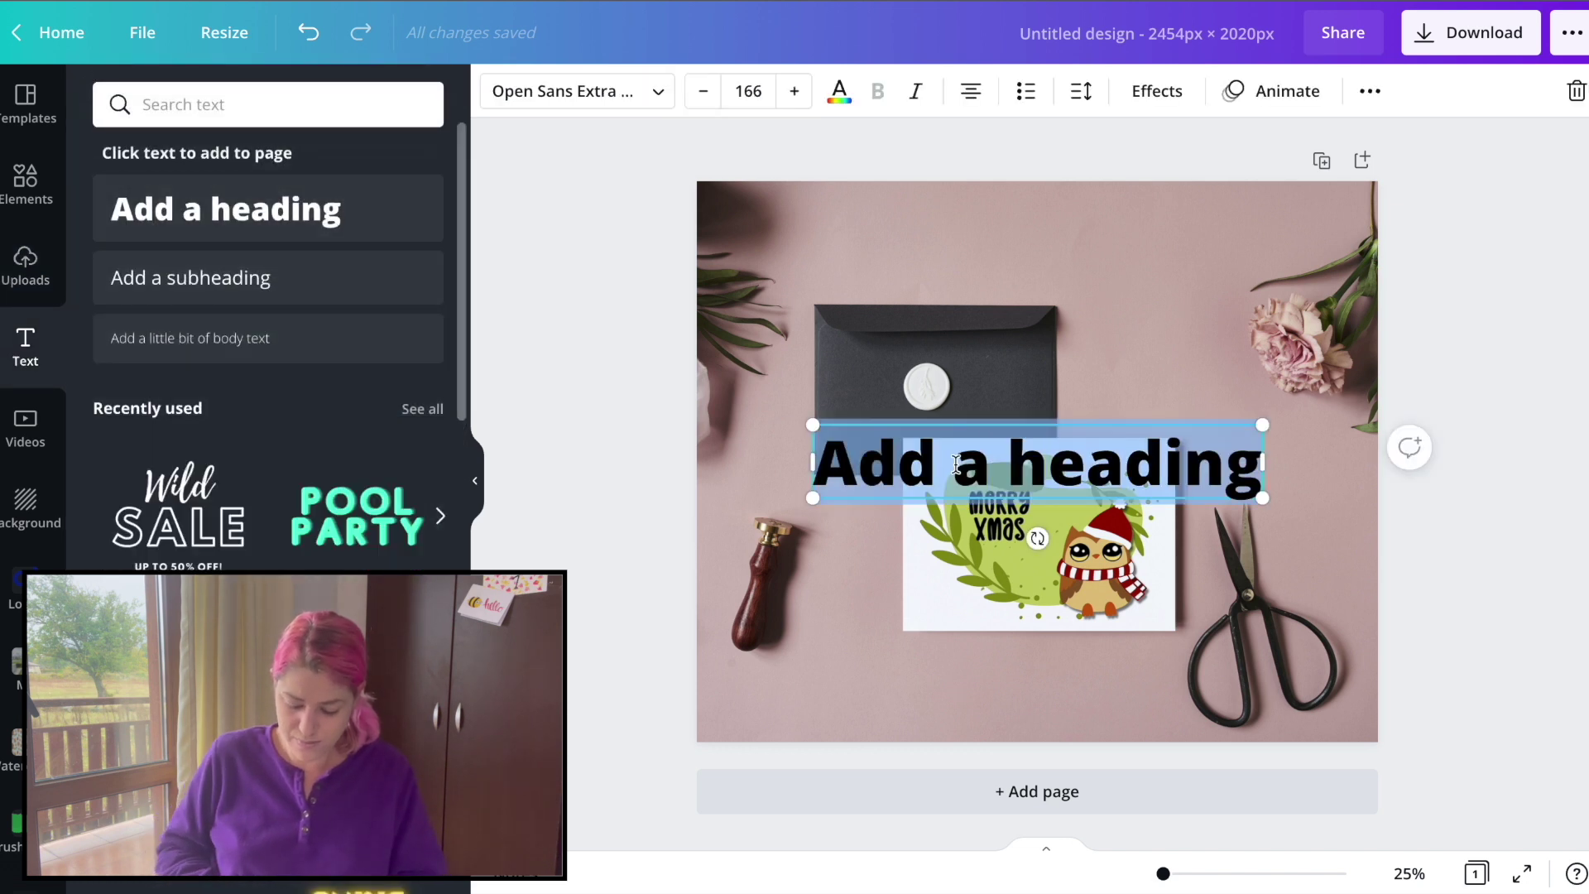
{"action": "type", "text": "Printable Postcard"}
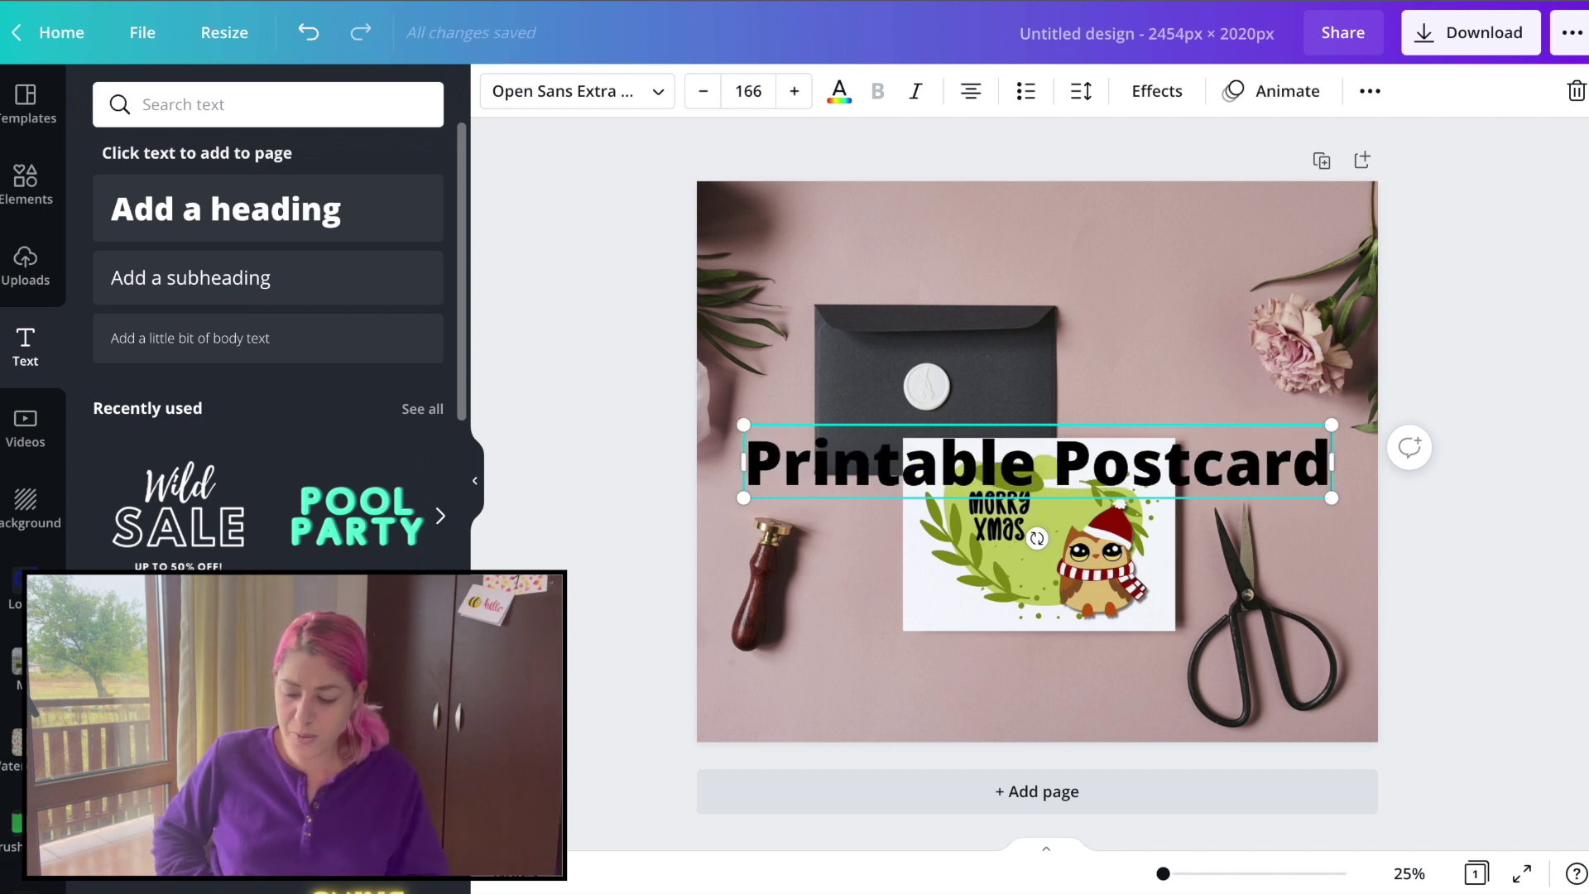
{"action": "left_click_drag", "start_coordinate": [1334, 504], "coordinate": [1083, 467]}
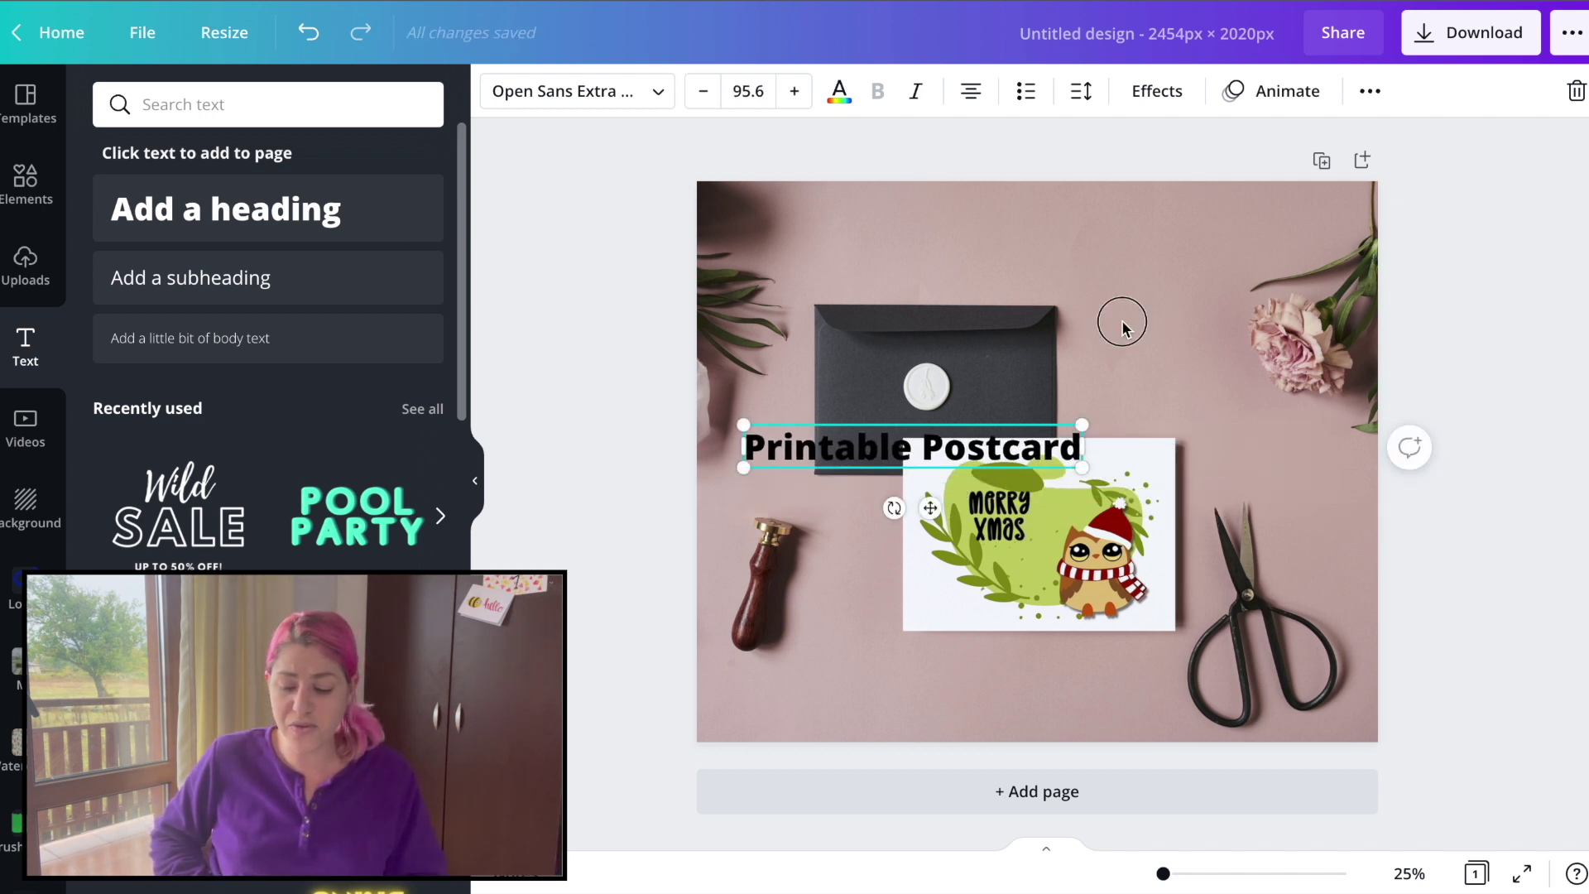
{"action": "left_click", "coordinate": [1120, 319]}
{"action": "left_click_drag", "start_coordinate": [944, 445], "coordinate": [1072, 269]}
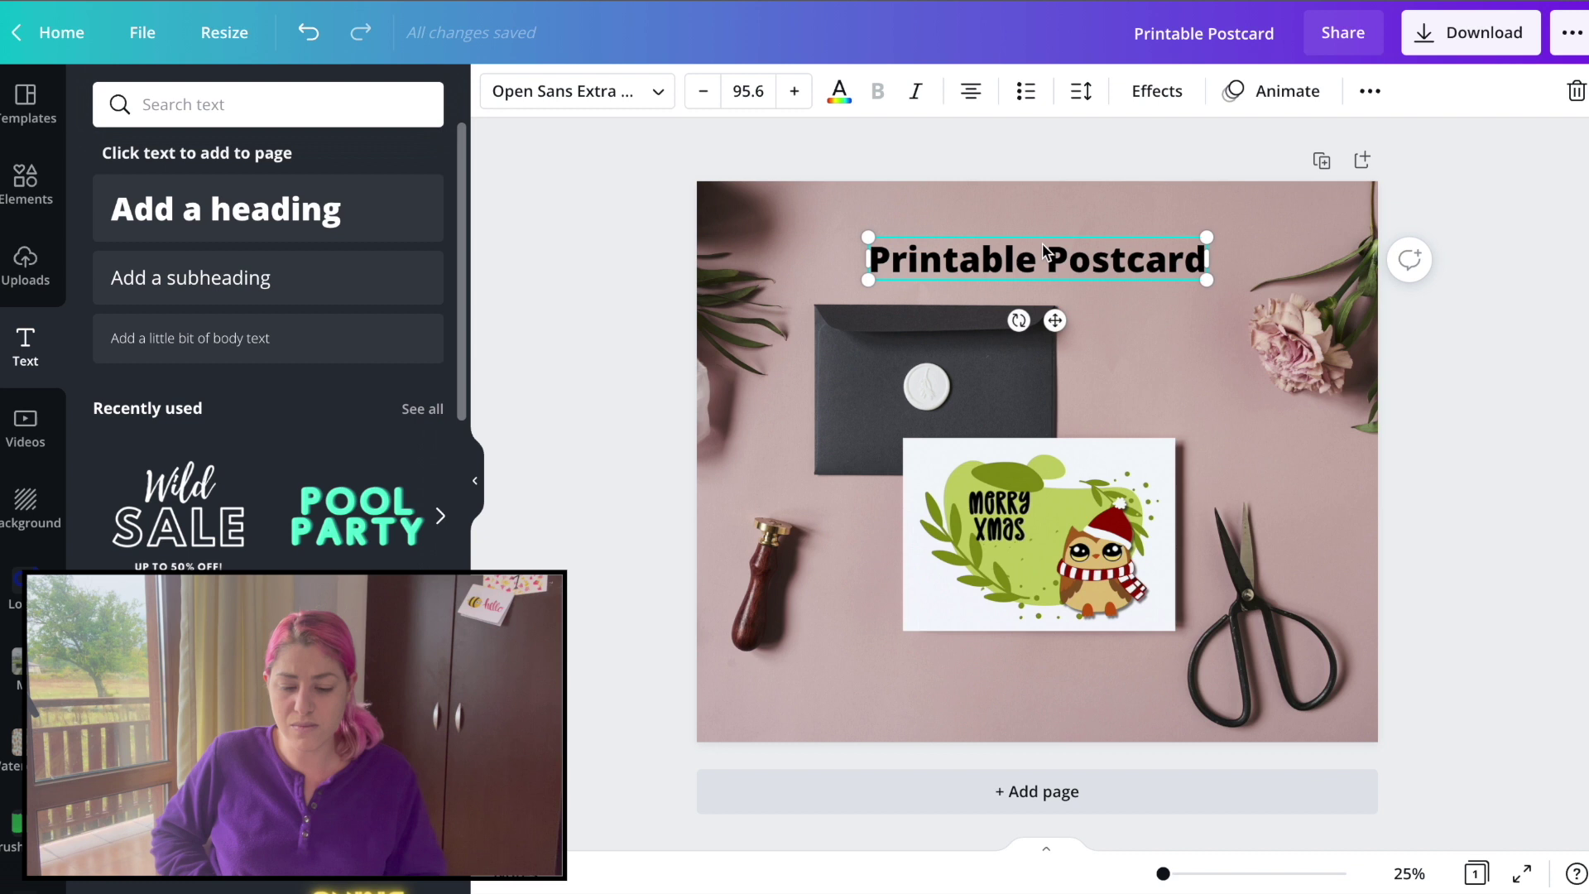
Step: Set the "Printable Postcard" heading in the Gabriola font and break it into two lines, one word per line
{"action": "left_click", "coordinate": [604, 92]}
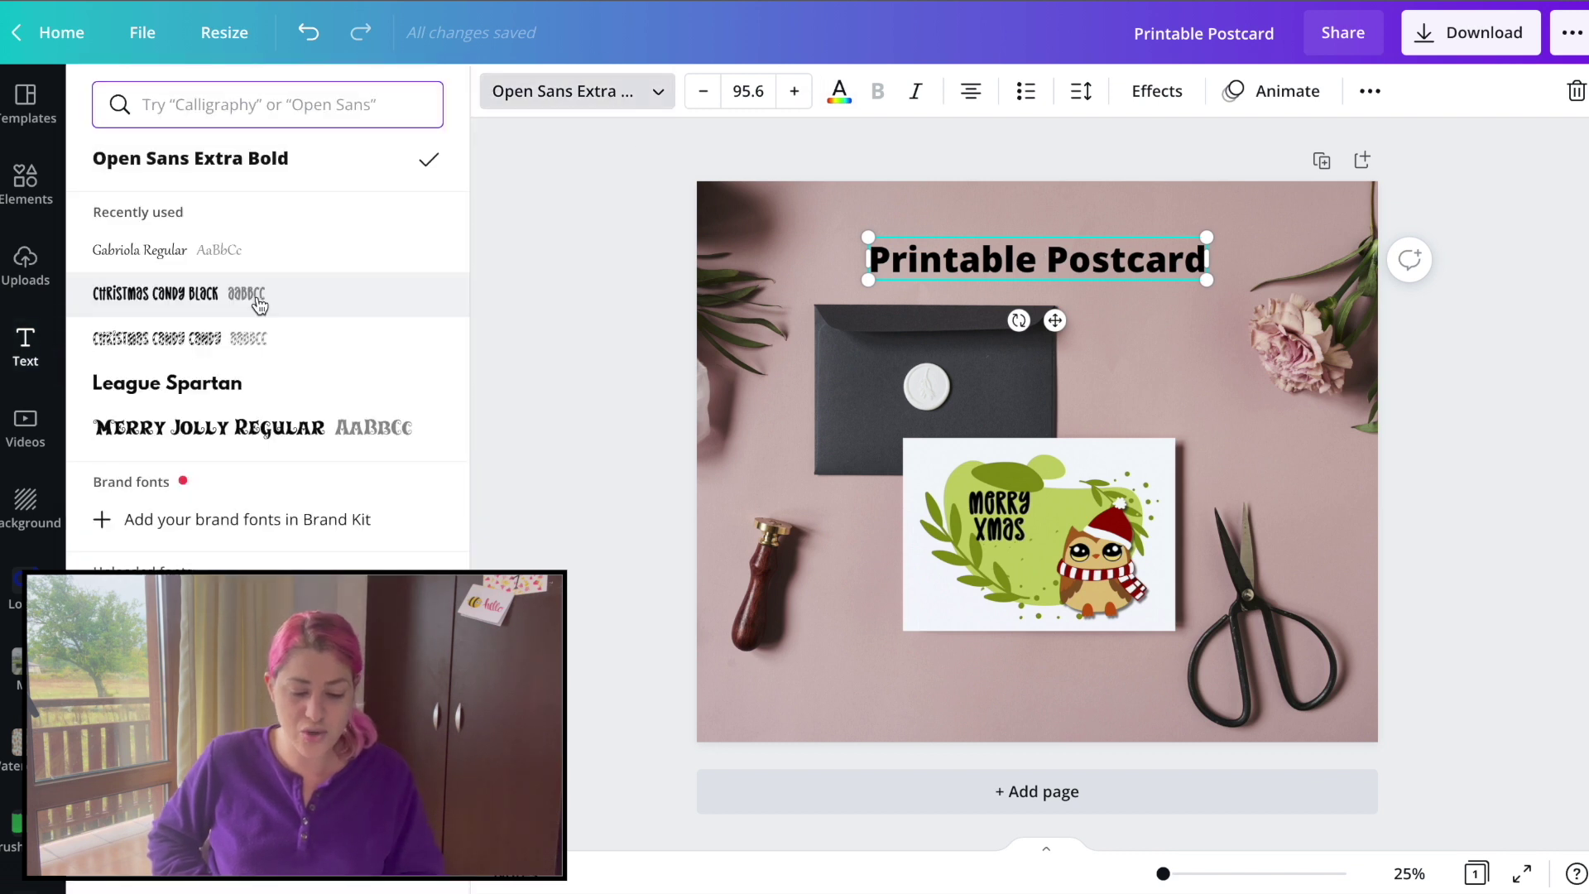
{"action": "left_click", "coordinate": [204, 260]}
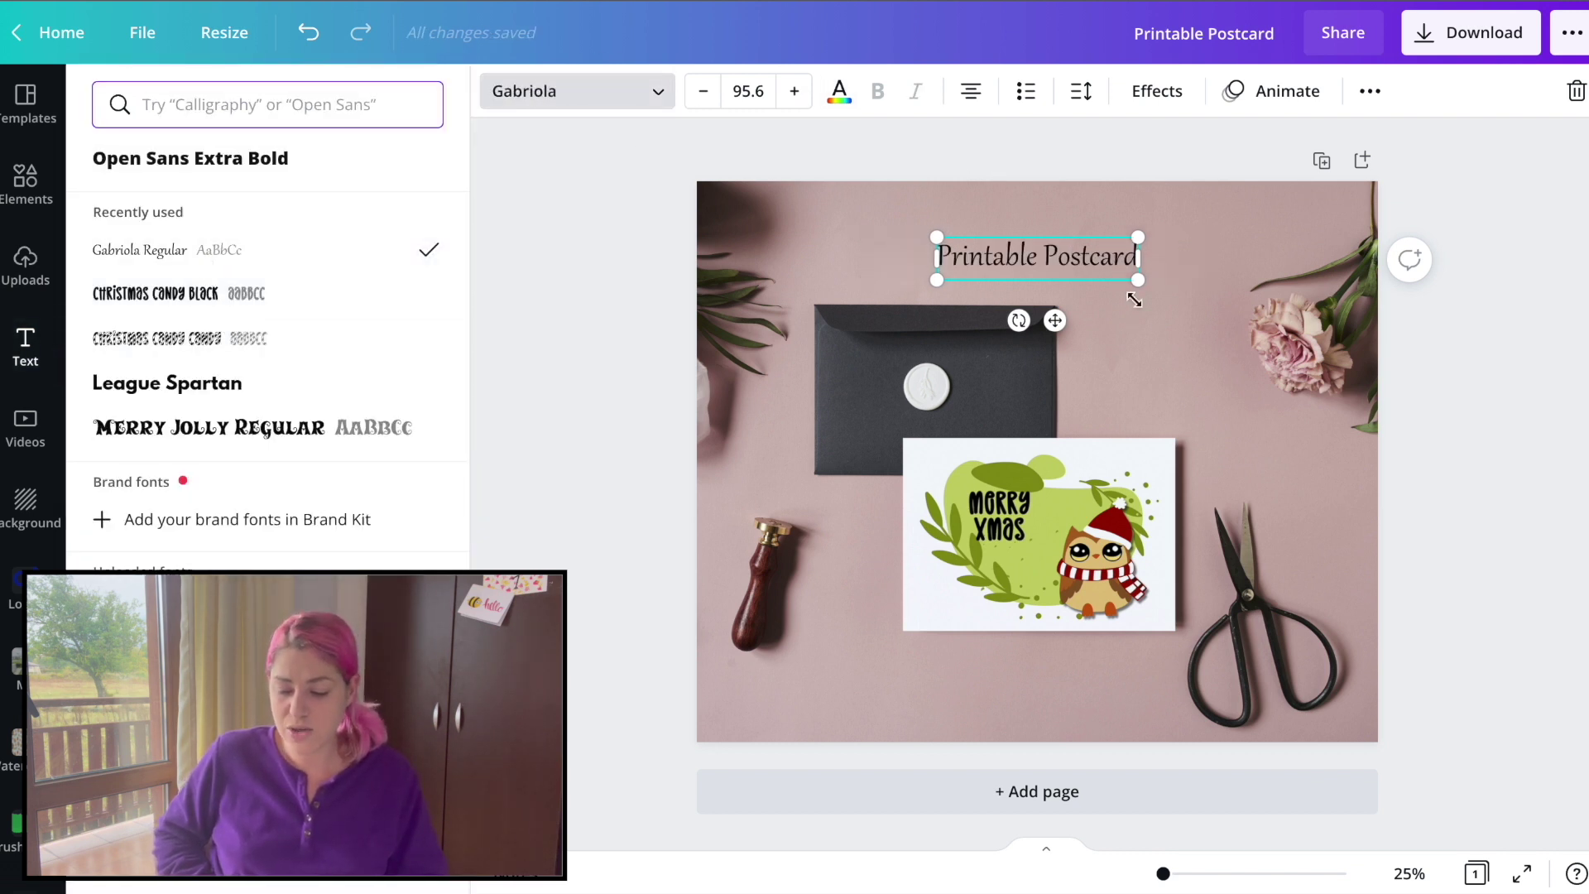
{"action": "left_click", "coordinate": [1133, 281]}
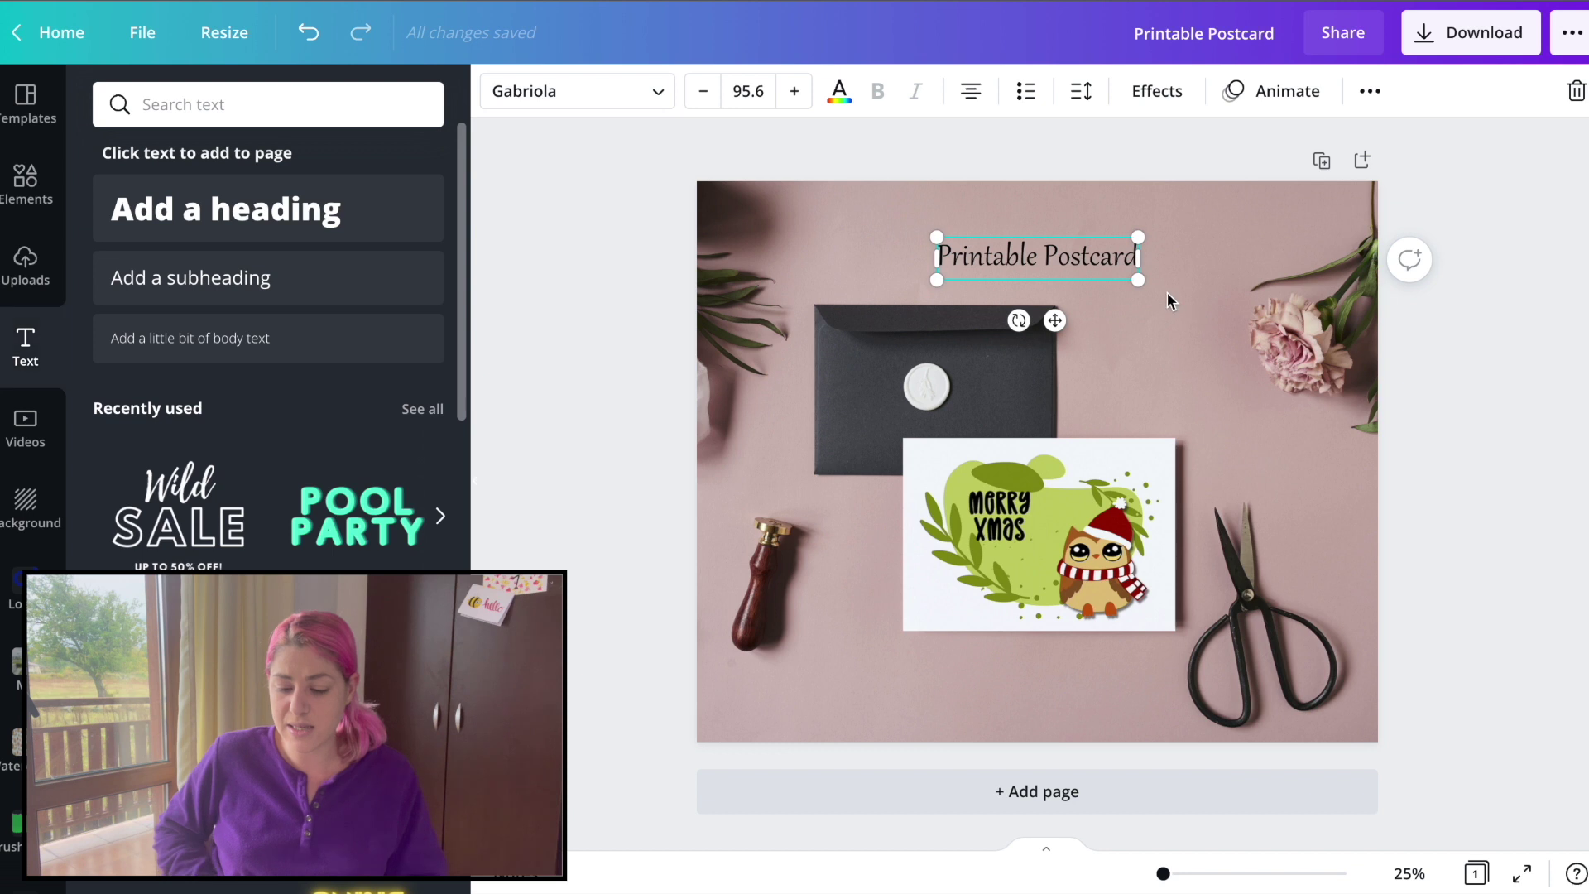
{"action": "left_click", "coordinate": [1043, 256]}
{"action": "key", "text": "Return"}
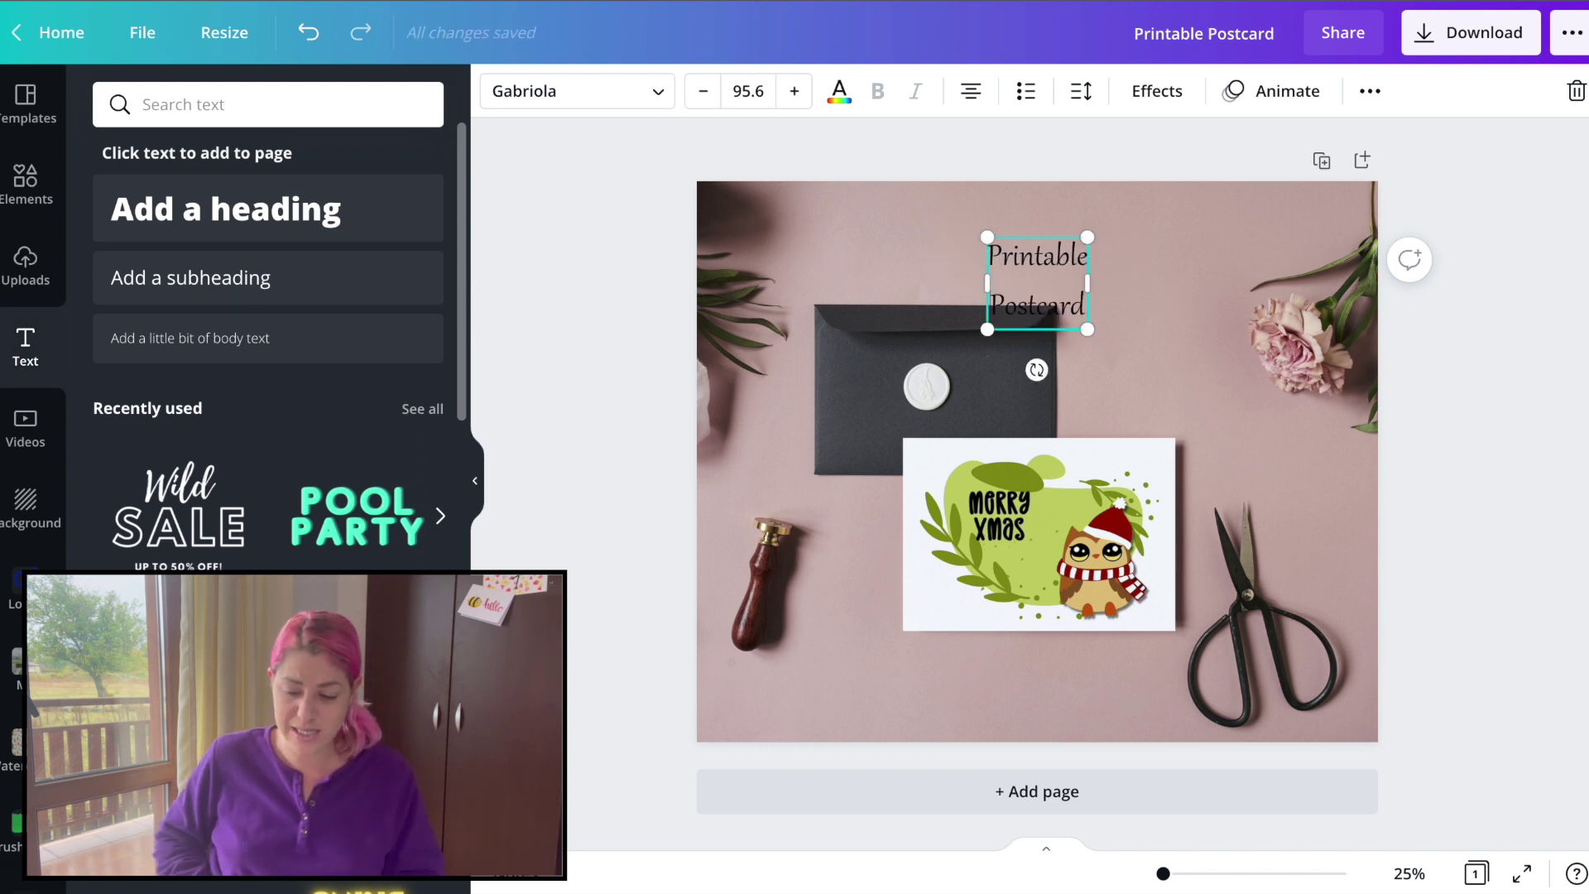
Step: Tighten the two-line heading's line spacing to 0.6
{"action": "left_click", "coordinate": [1081, 91]}
{"action": "left_click_drag", "start_coordinate": [1269, 213], "coordinate": [1228, 216]}
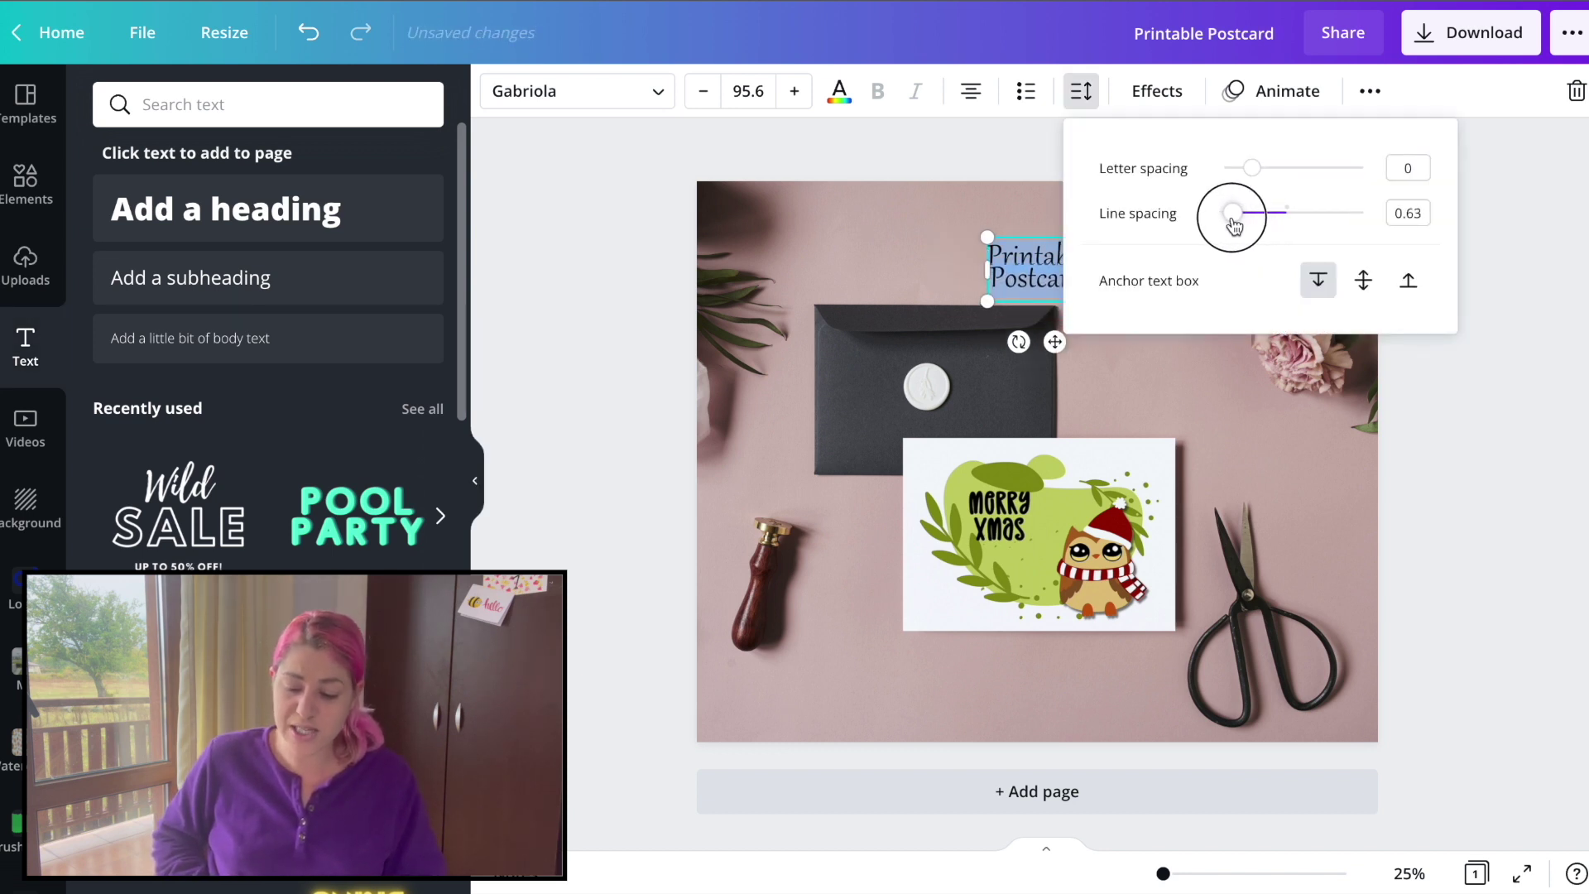
{"action": "left_click", "coordinate": [841, 220]}
Step: Move the heading into the gap beside the dark envelope, just above the card, and enlarge it to size 111
{"action": "left_click_drag", "start_coordinate": [1038, 261], "coordinate": [1114, 393]}
{"action": "left_click", "coordinate": [1209, 395]}
{"action": "left_click", "coordinate": [1143, 412]}
{"action": "left_click", "coordinate": [1081, 93]}
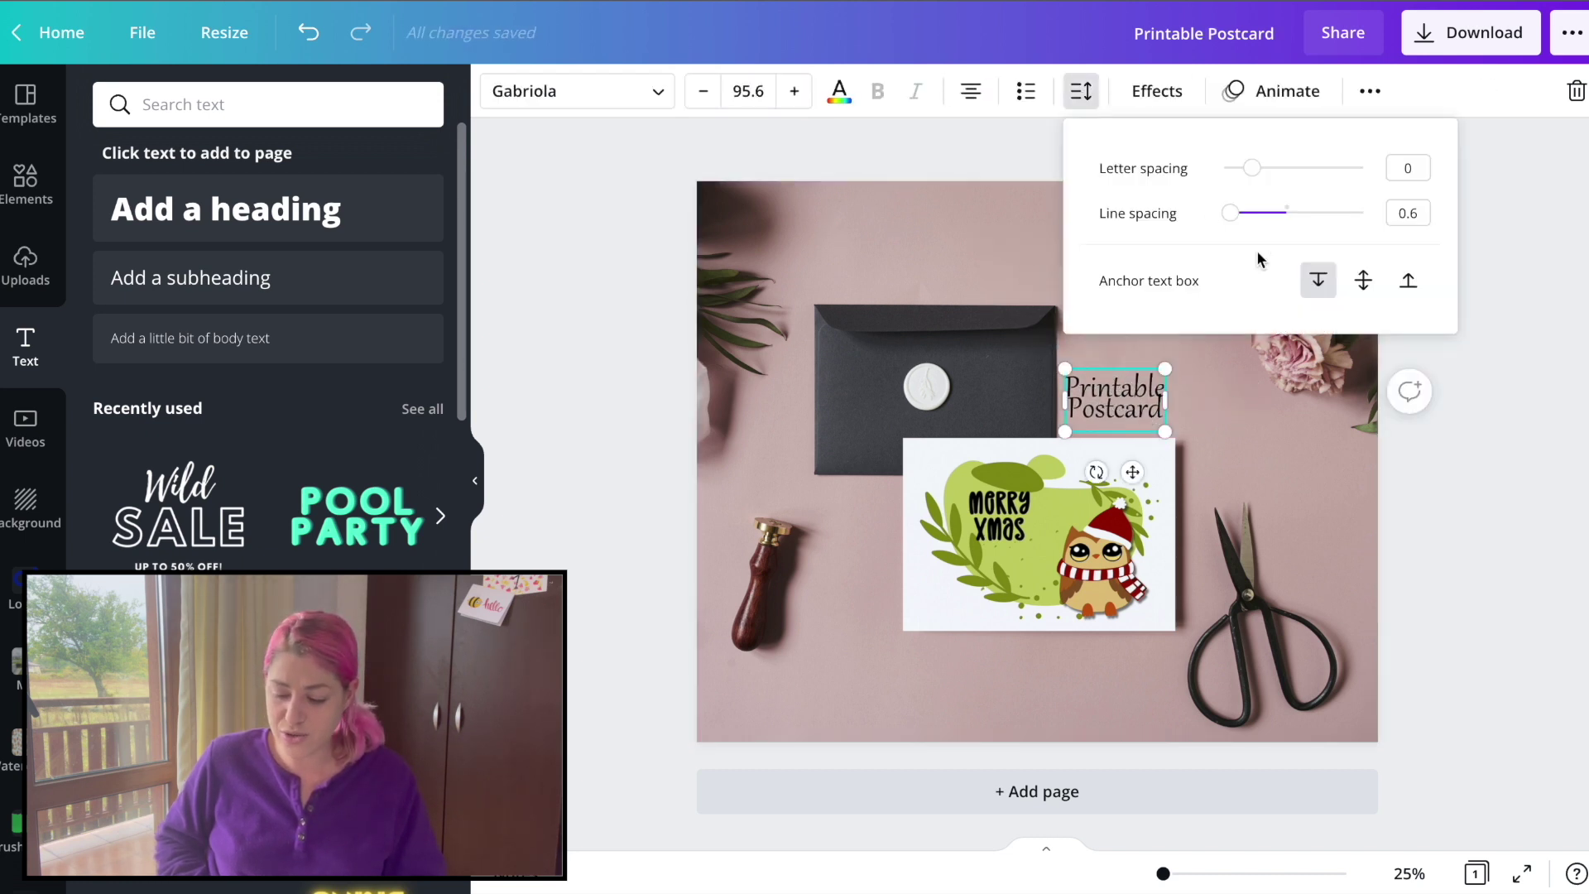
{"action": "left_click", "coordinate": [1233, 215]}
{"action": "left_click", "coordinate": [1157, 383]}
{"action": "left_click_drag", "start_coordinate": [1163, 369], "coordinate": [1152, 416]}
{"action": "left_click", "coordinate": [1200, 421]}
{"action": "left_click", "coordinate": [1157, 406]}
{"action": "left_click", "coordinate": [1241, 422]}
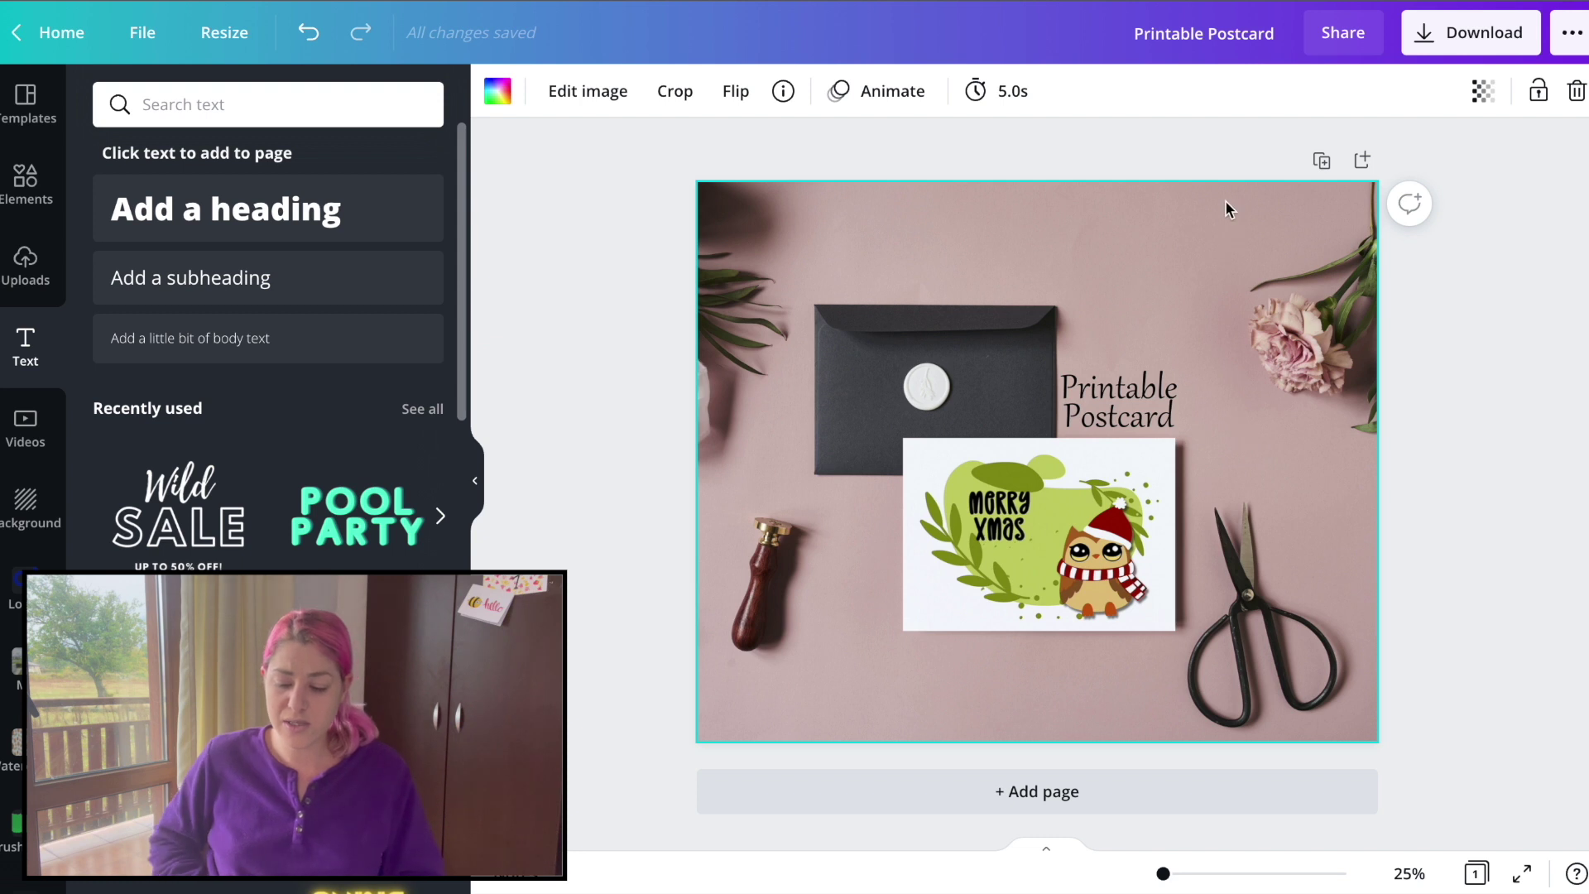
Step: Change the heading's text colour to white
{"action": "left_click", "coordinate": [1119, 401]}
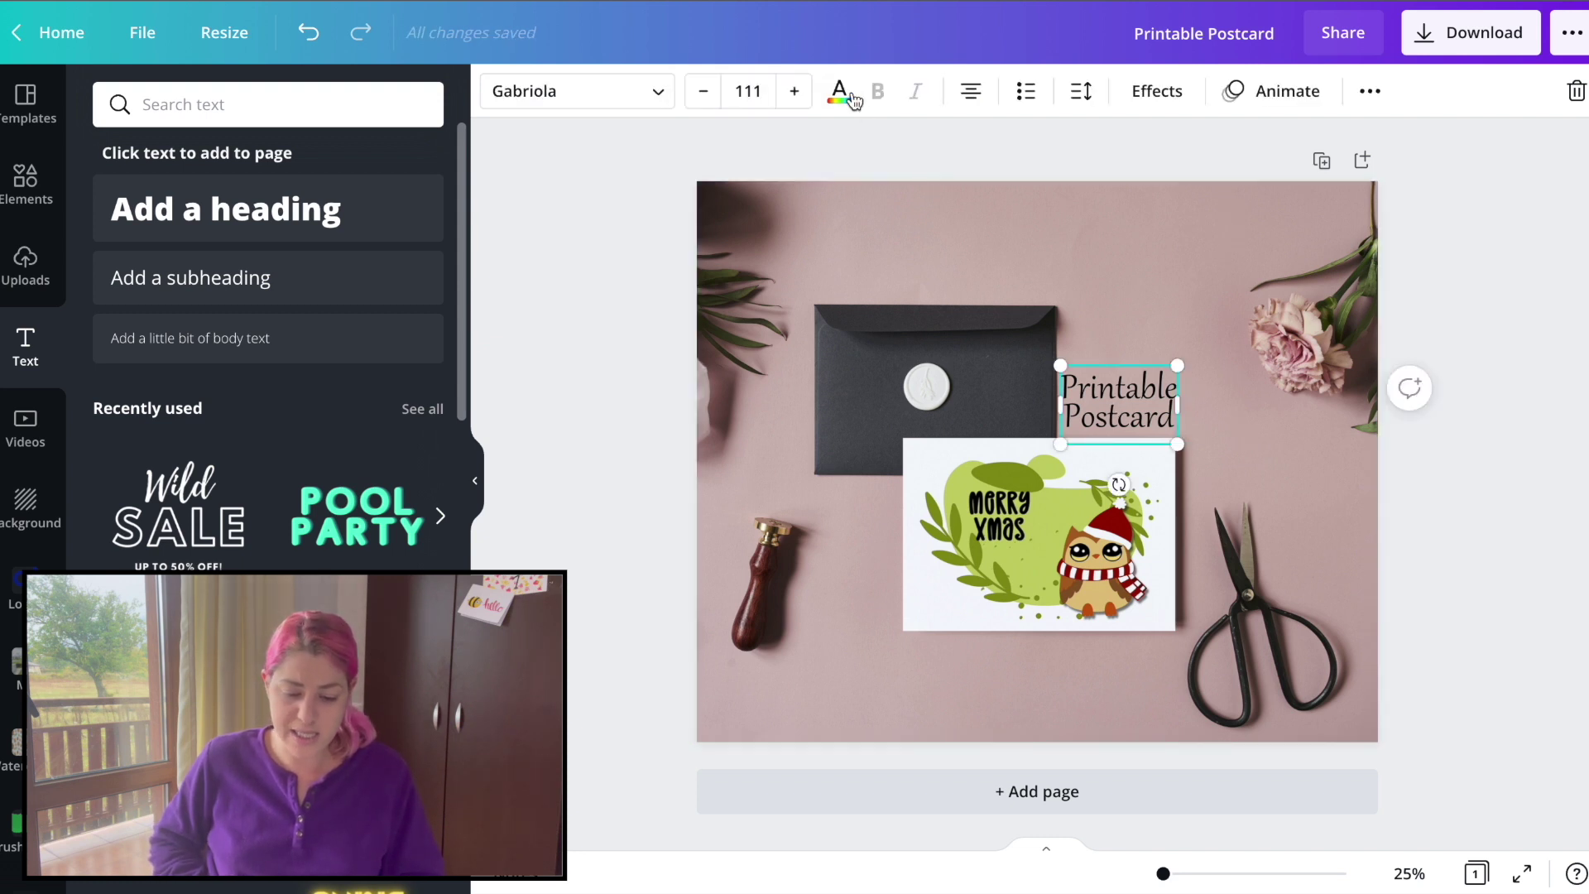
{"action": "left_click", "coordinate": [839, 91]}
{"action": "left_click", "coordinate": [237, 206]}
{"action": "left_click", "coordinate": [1151, 235]}
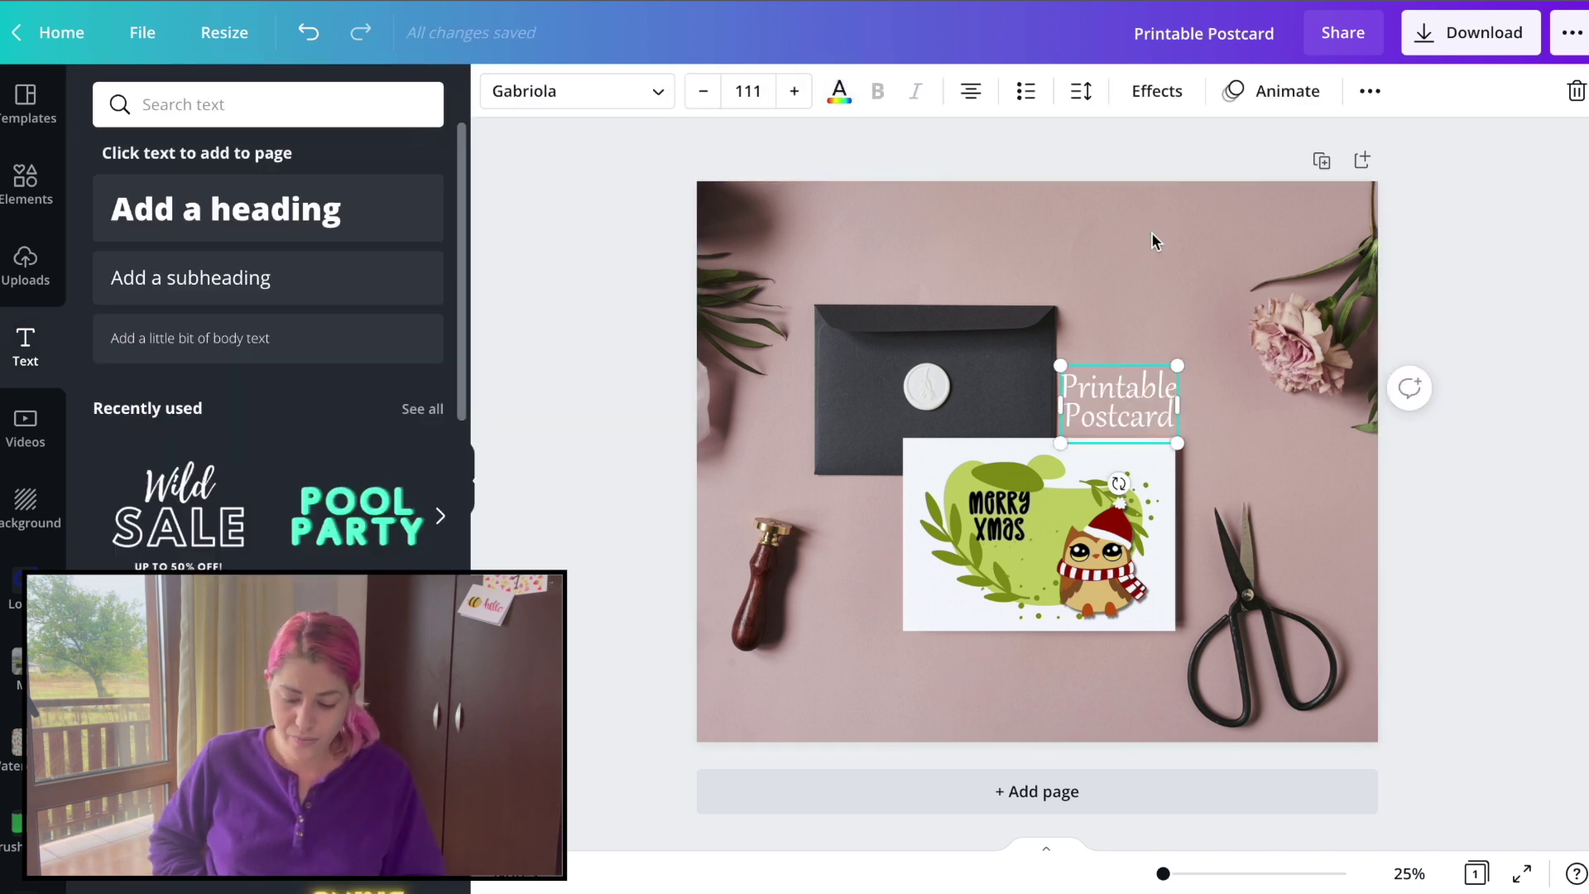
{"action": "left_click", "coordinate": [869, 816]}
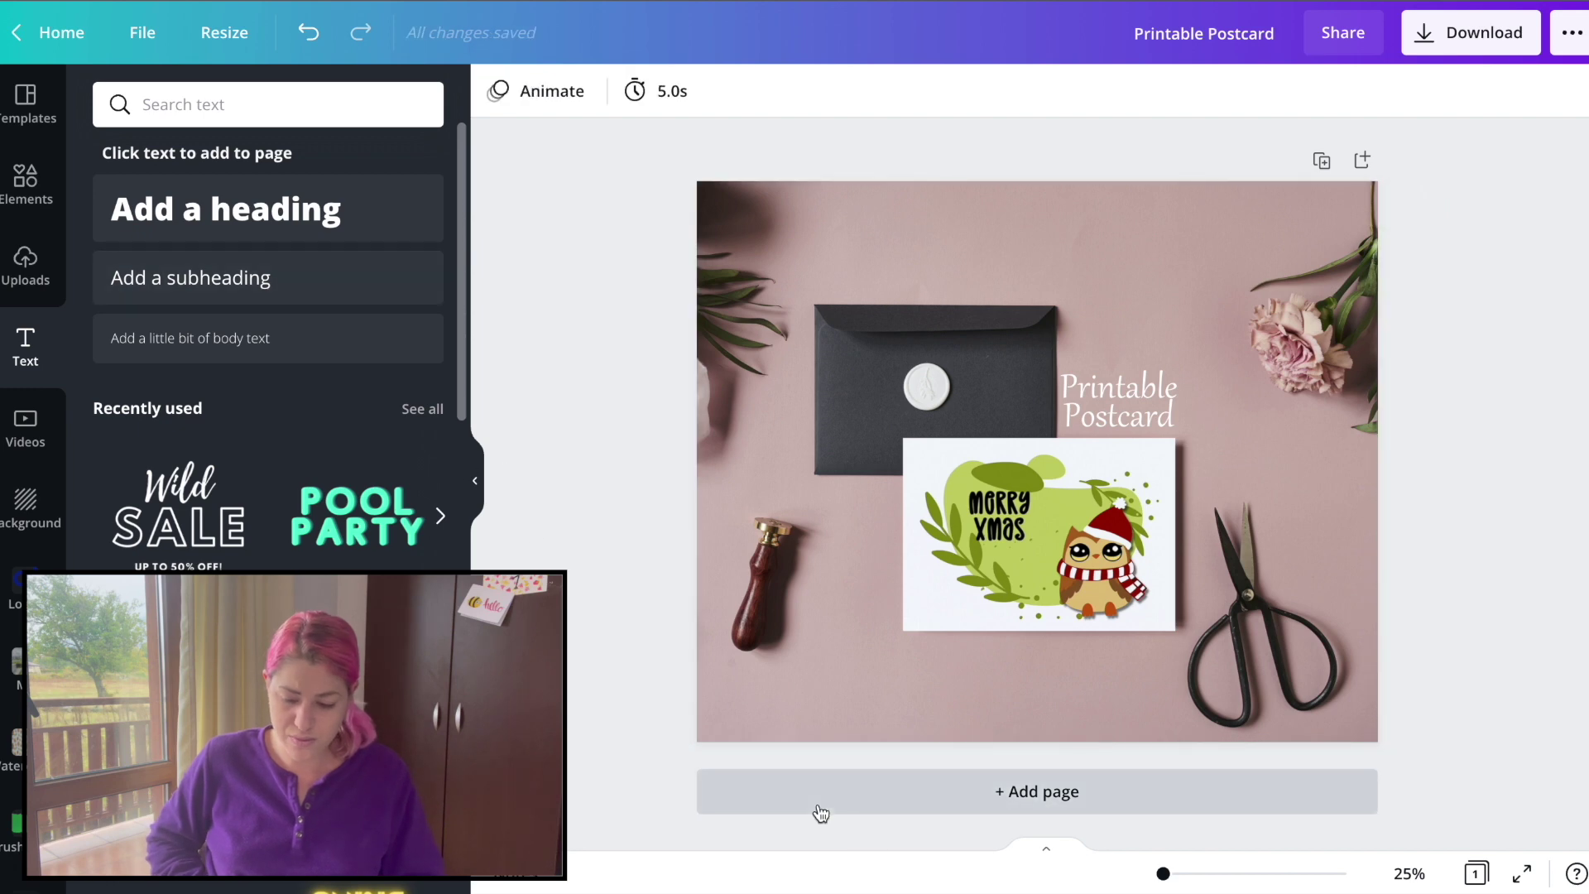
Step: Add a second page and place the uploaded Merry Xmas owl image on it
{"action": "left_click", "coordinate": [820, 813]}
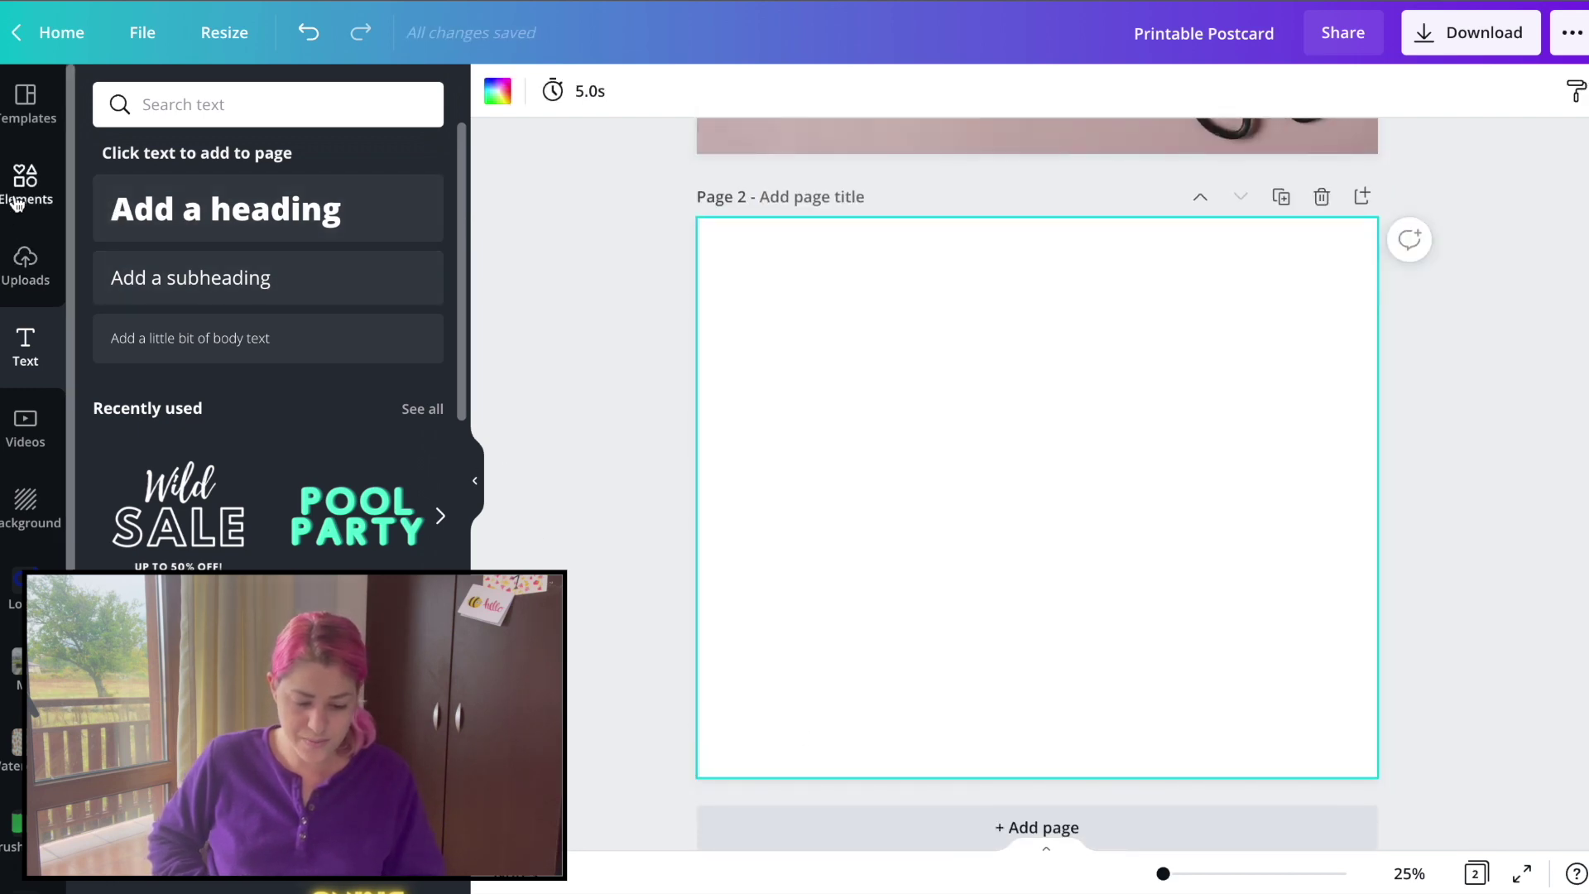
{"action": "left_click", "coordinate": [24, 261]}
{"action": "left_click", "coordinate": [319, 400]}
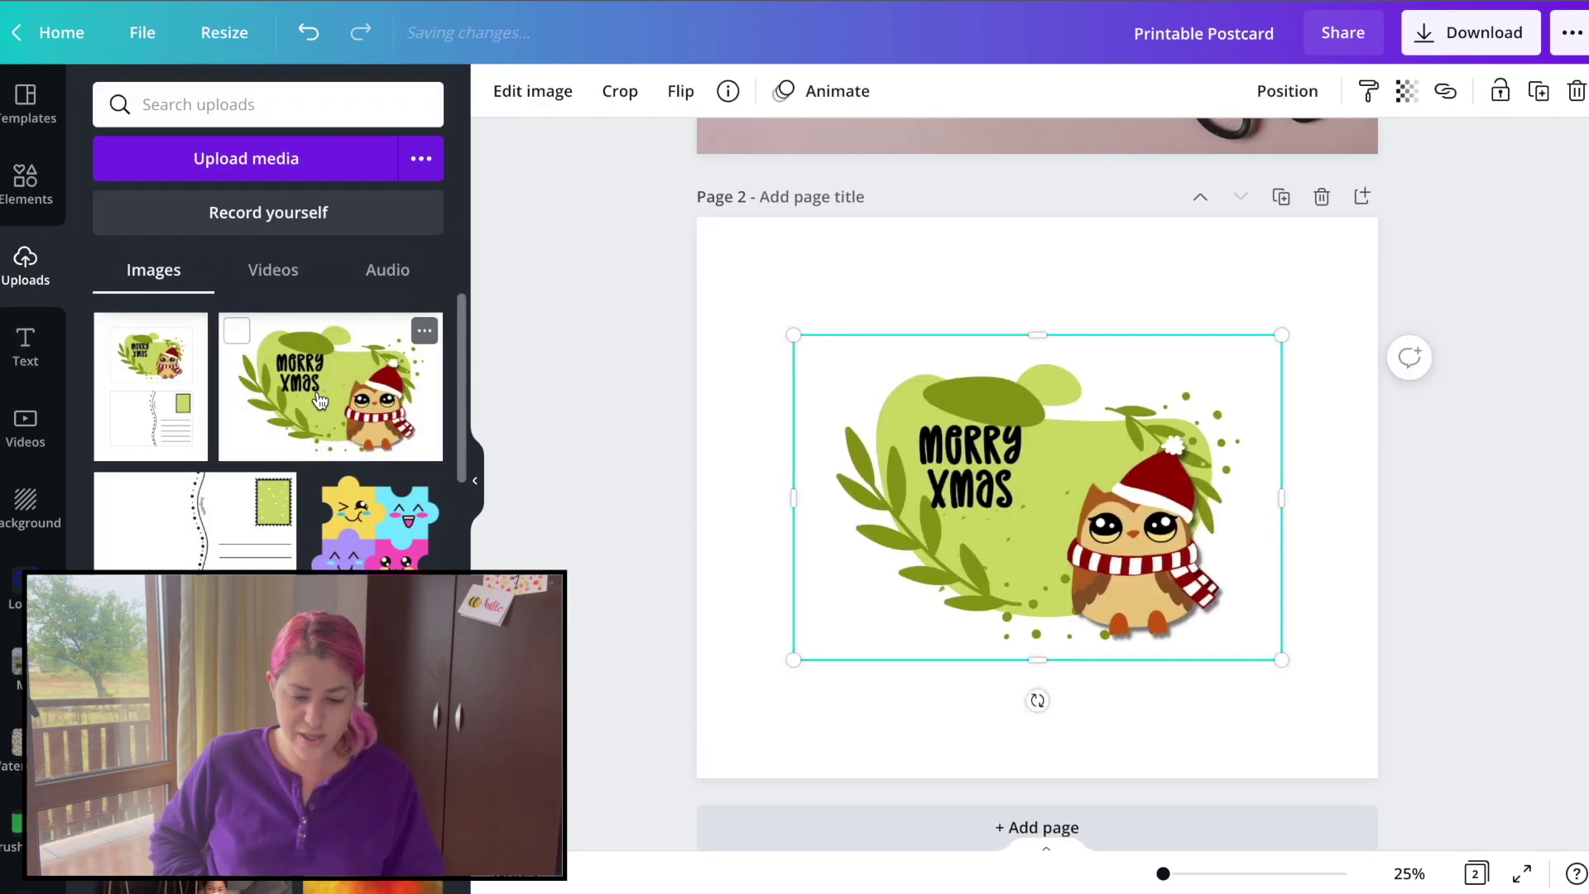
Step: Apply the Smartmockups "Greeting card 7" mockup to the owl image on page 2
{"action": "left_click", "coordinate": [533, 91]}
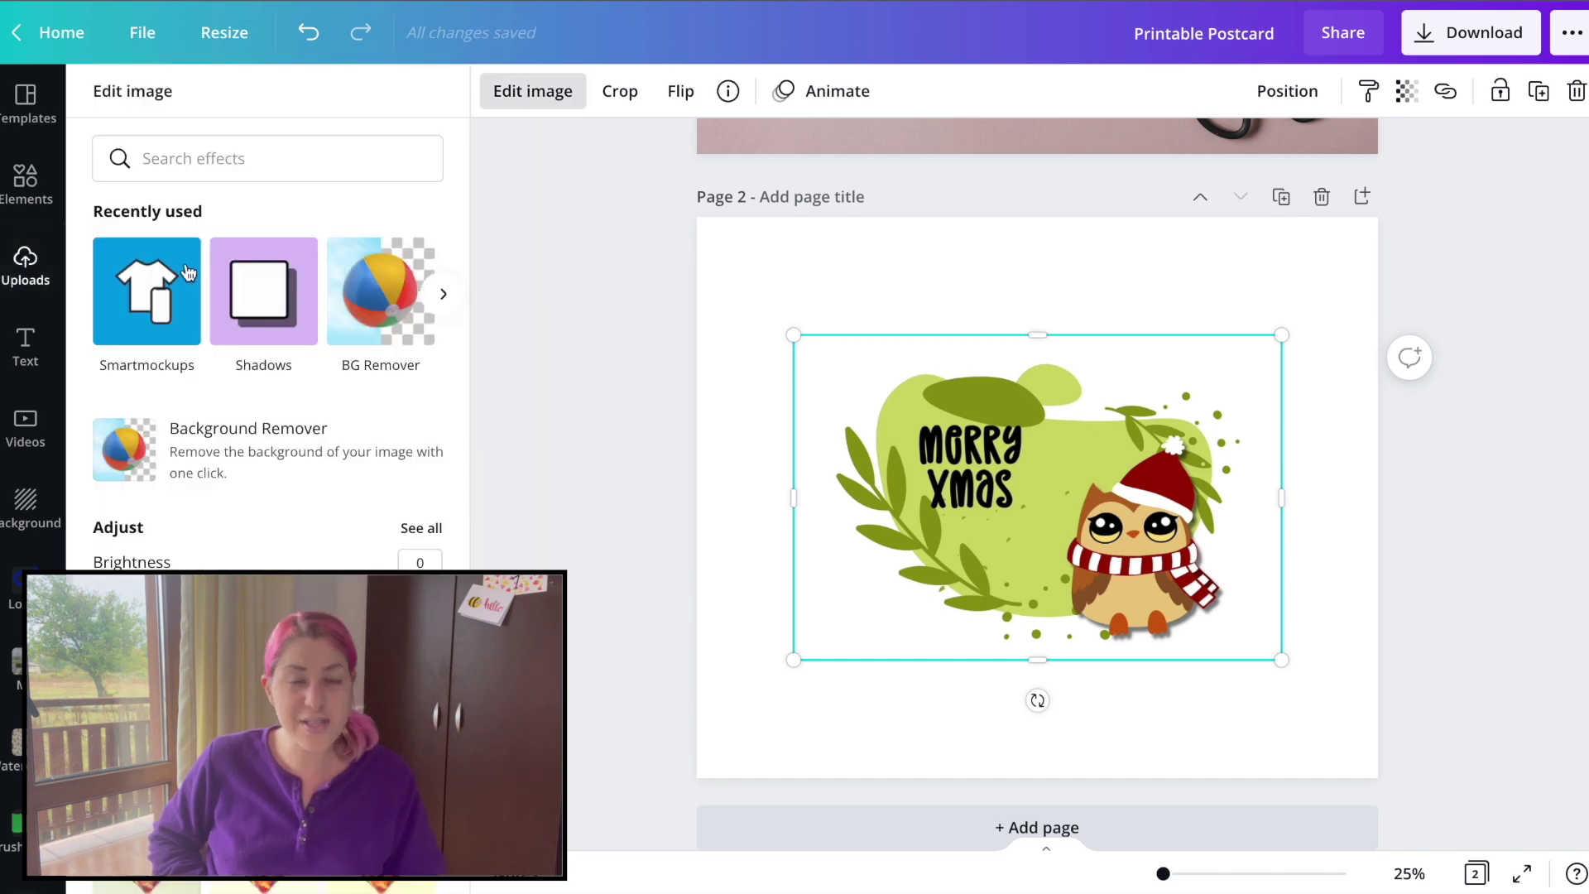
{"action": "left_click", "coordinate": [142, 288]}
{"action": "scroll", "coordinate": [270, 508], "scroll_direction": "down", "scroll_amount": 3}
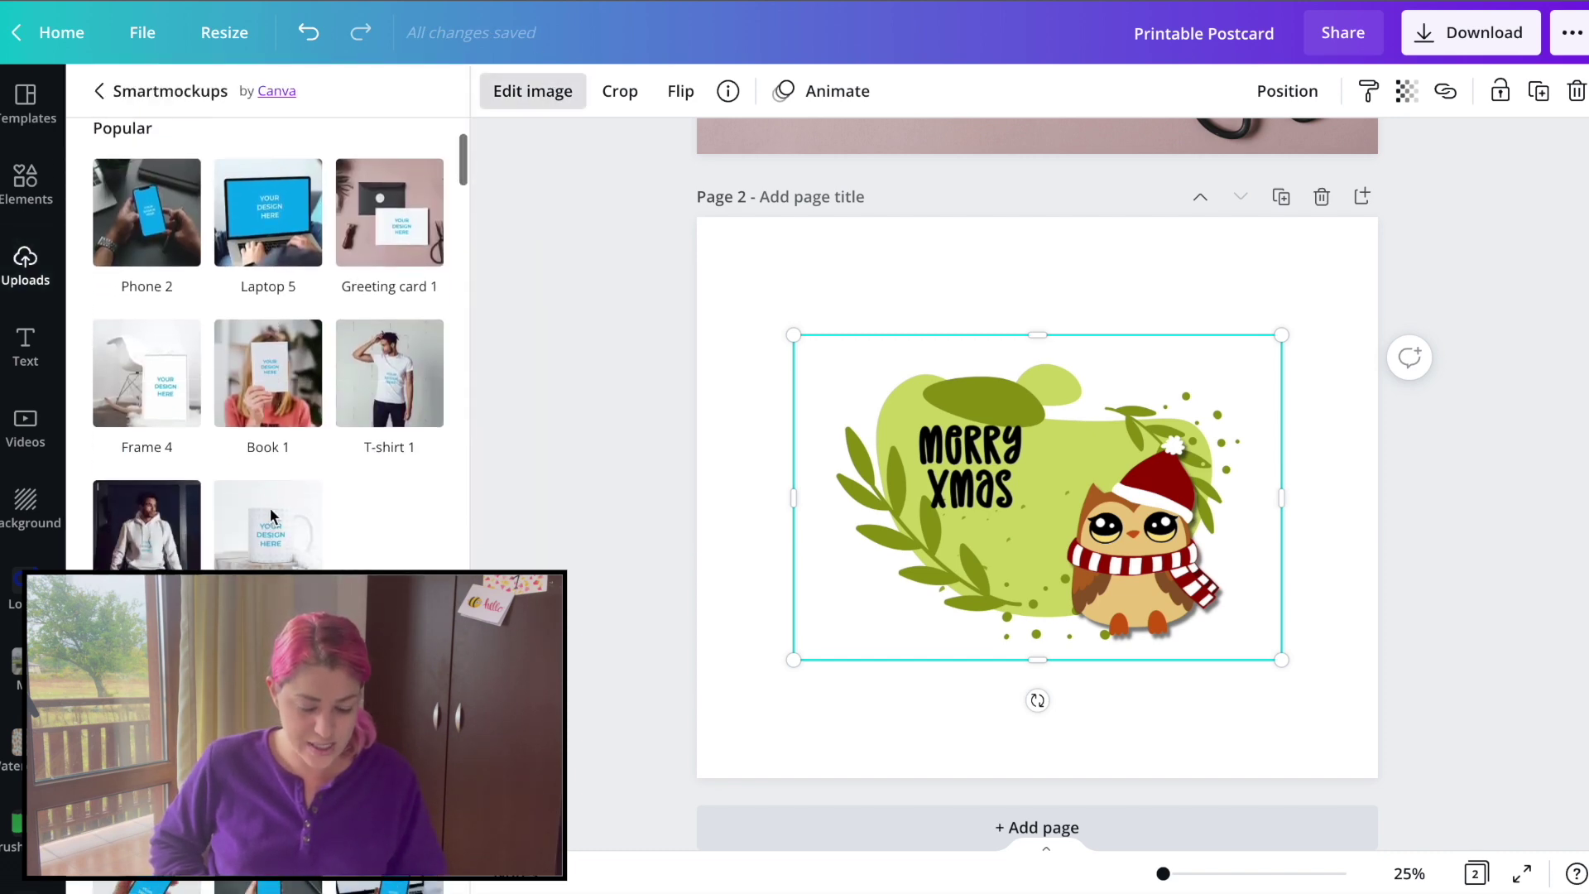
{"action": "scroll", "coordinate": [270, 508], "scroll_direction": "down", "scroll_amount": 15}
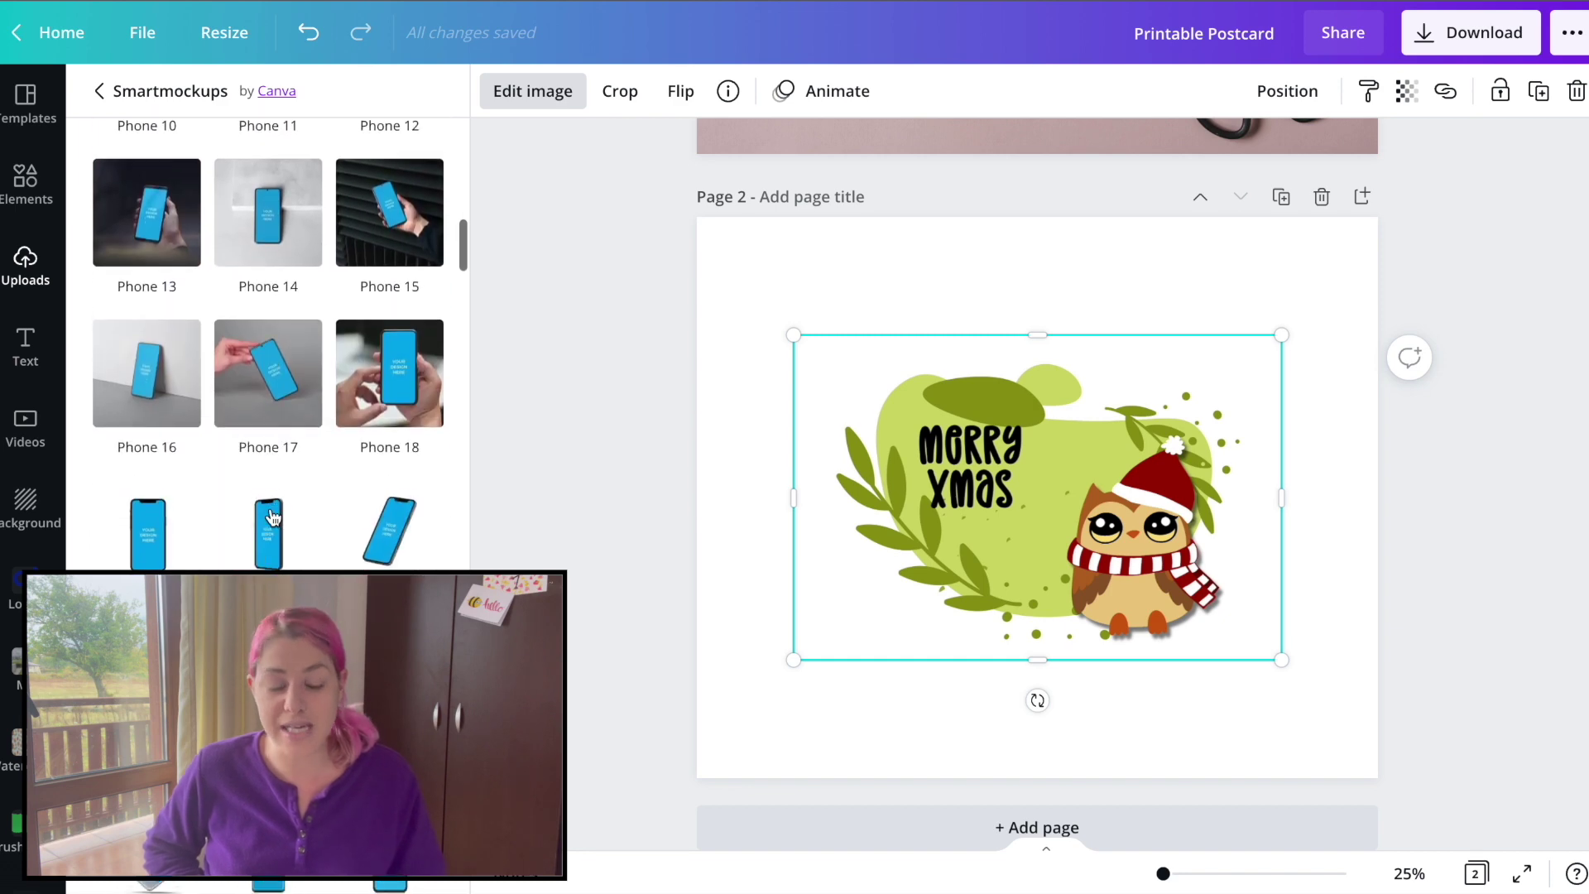
{"action": "scroll", "coordinate": [273, 517], "scroll_direction": "down", "scroll_amount": 12}
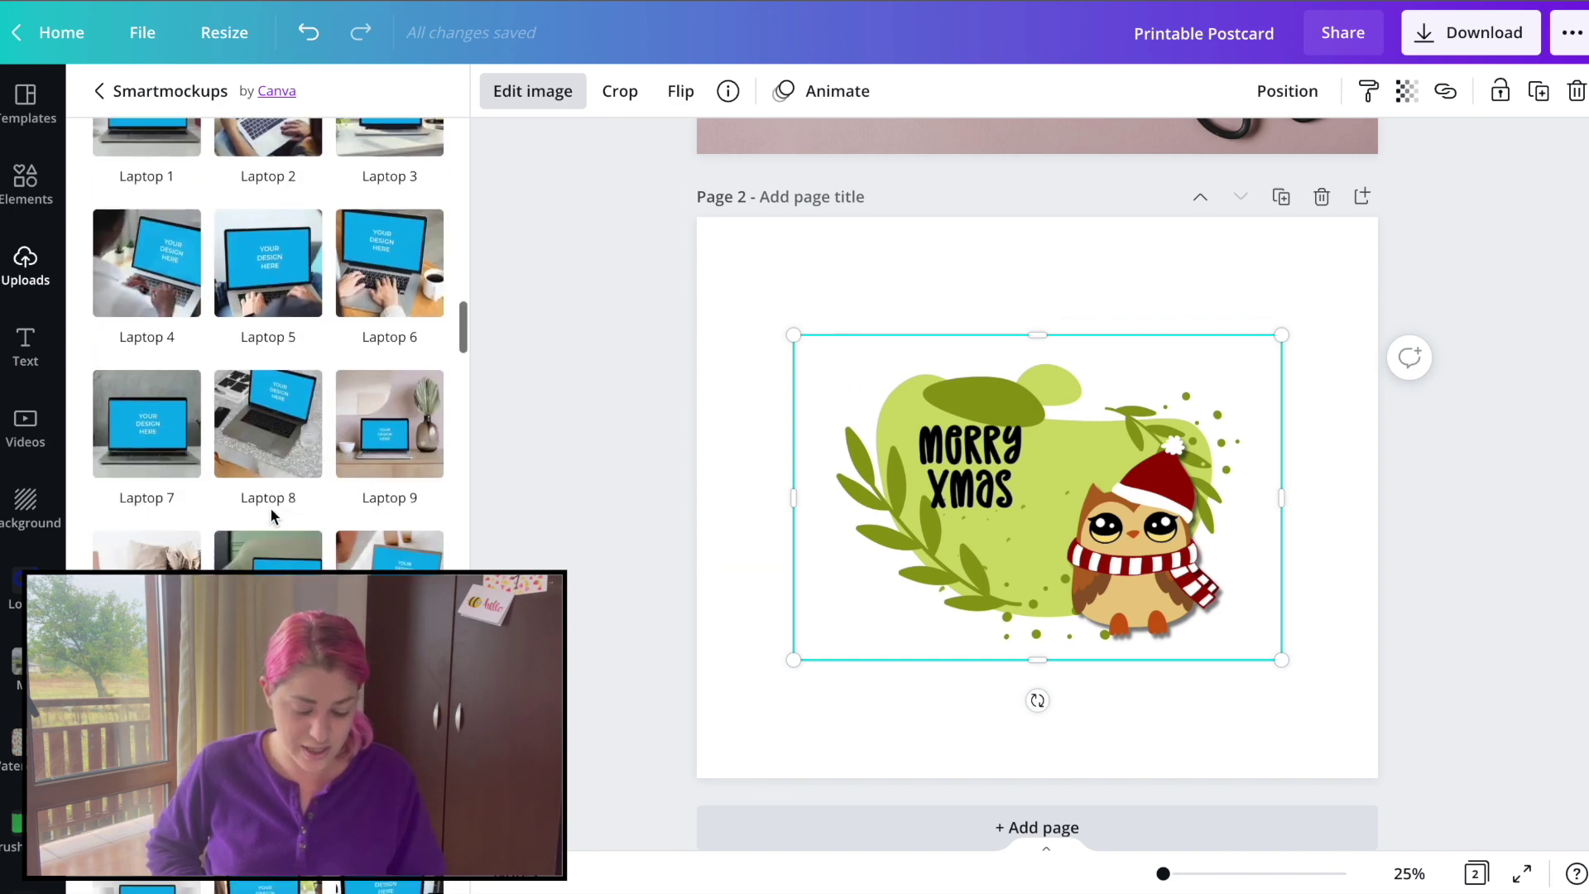
{"action": "scroll", "coordinate": [273, 517], "scroll_direction": "down", "scroll_amount": 12}
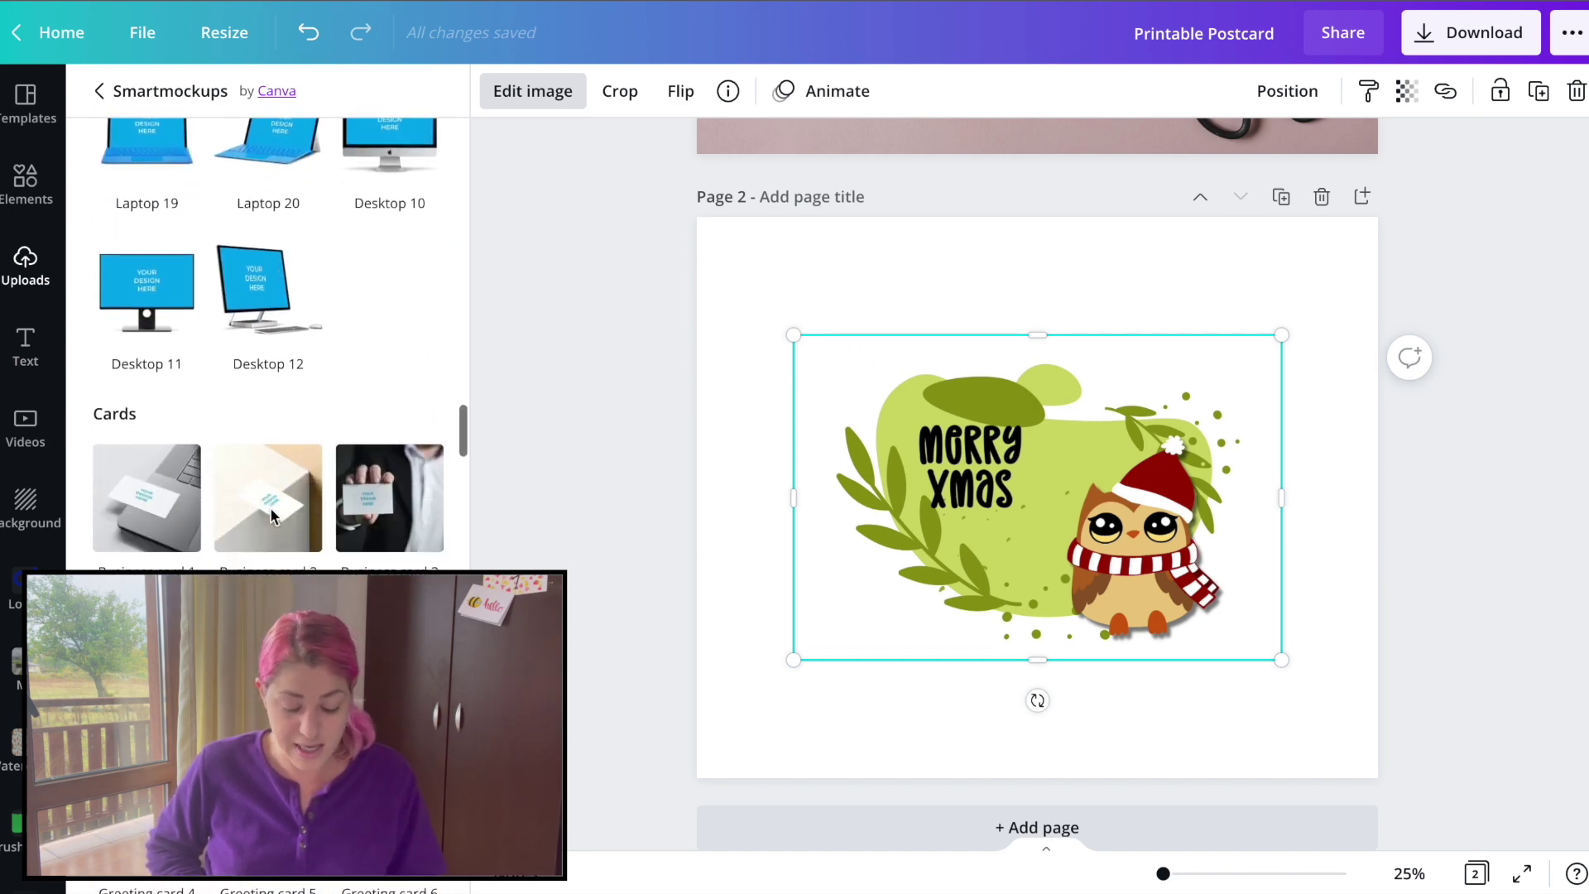
{"action": "scroll", "coordinate": [273, 518], "scroll_direction": "down", "scroll_amount": 3}
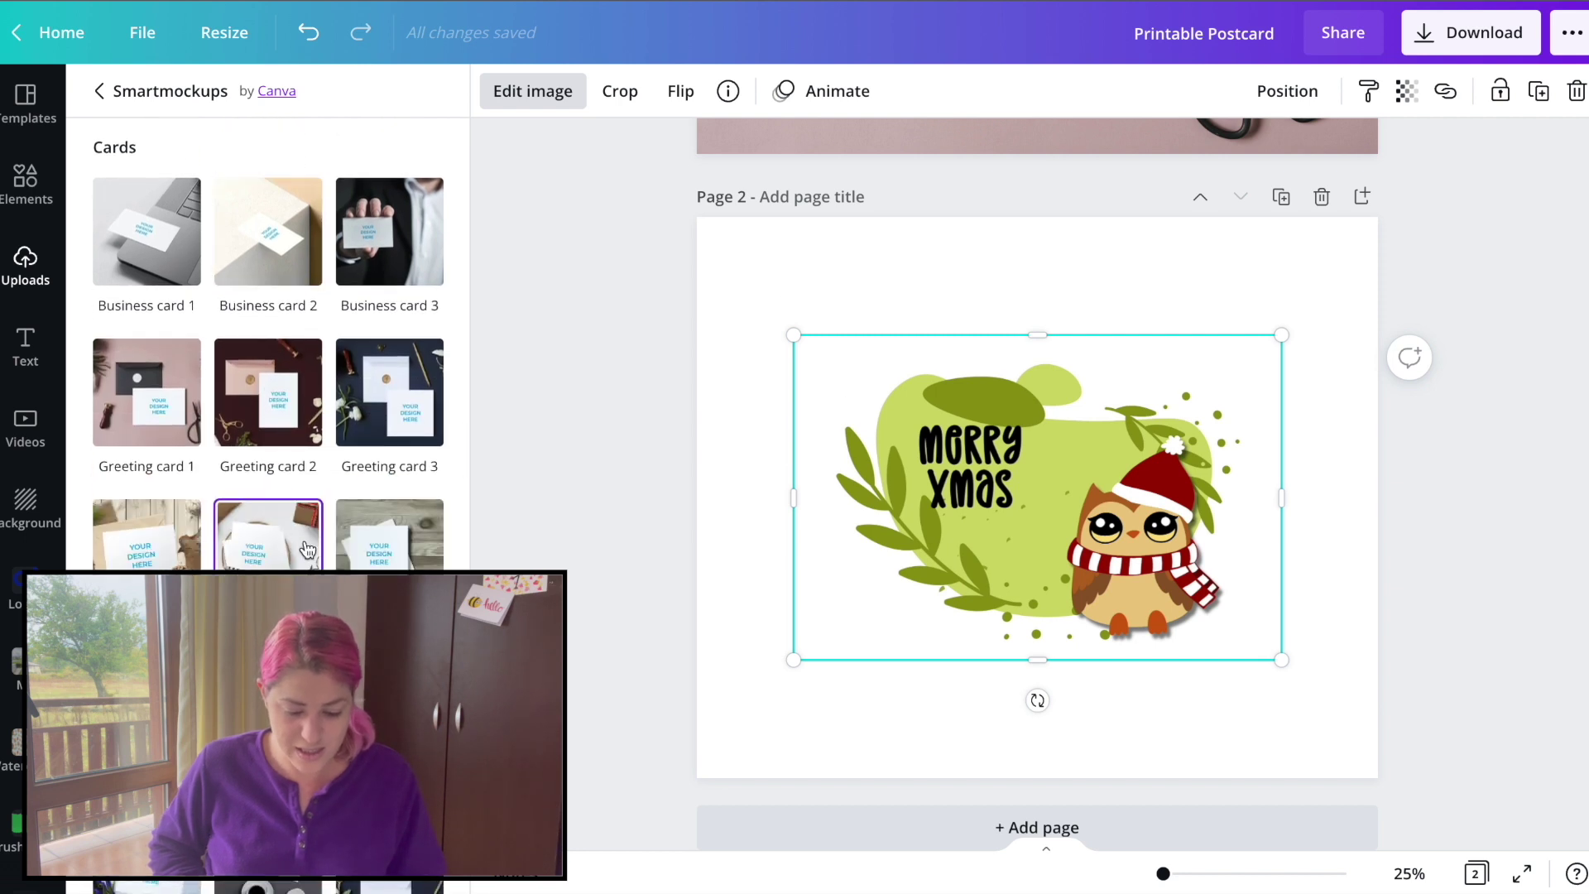
{"action": "scroll", "coordinate": [265, 383], "scroll_direction": "down", "scroll_amount": 5}
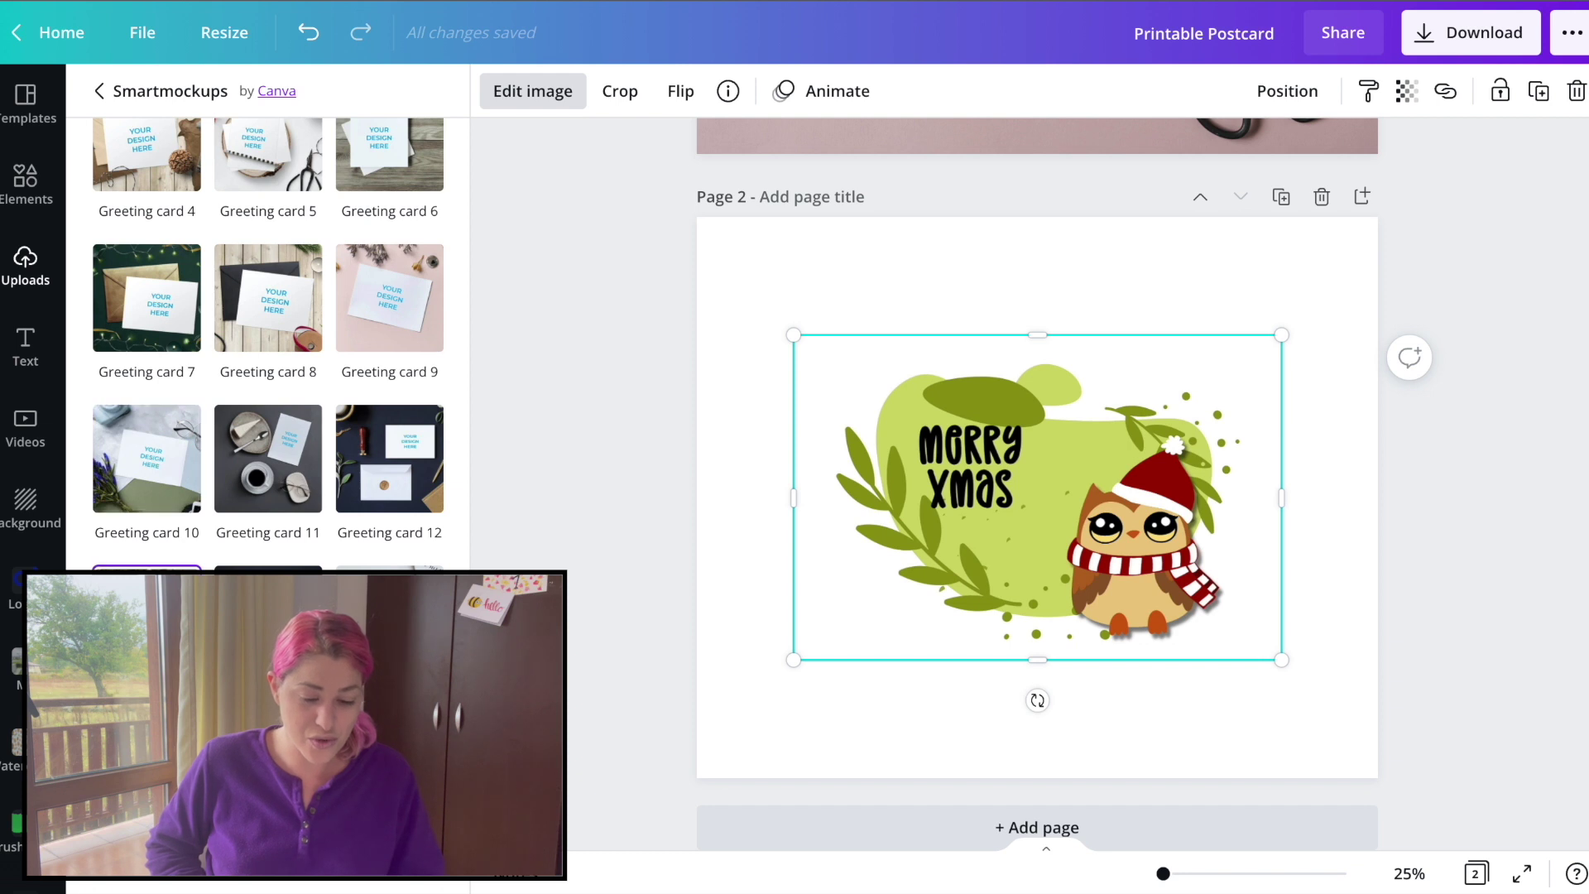
{"action": "scroll", "coordinate": [389, 331], "scroll_direction": "up", "scroll_amount": 1}
{"action": "left_click", "coordinate": [152, 352]}
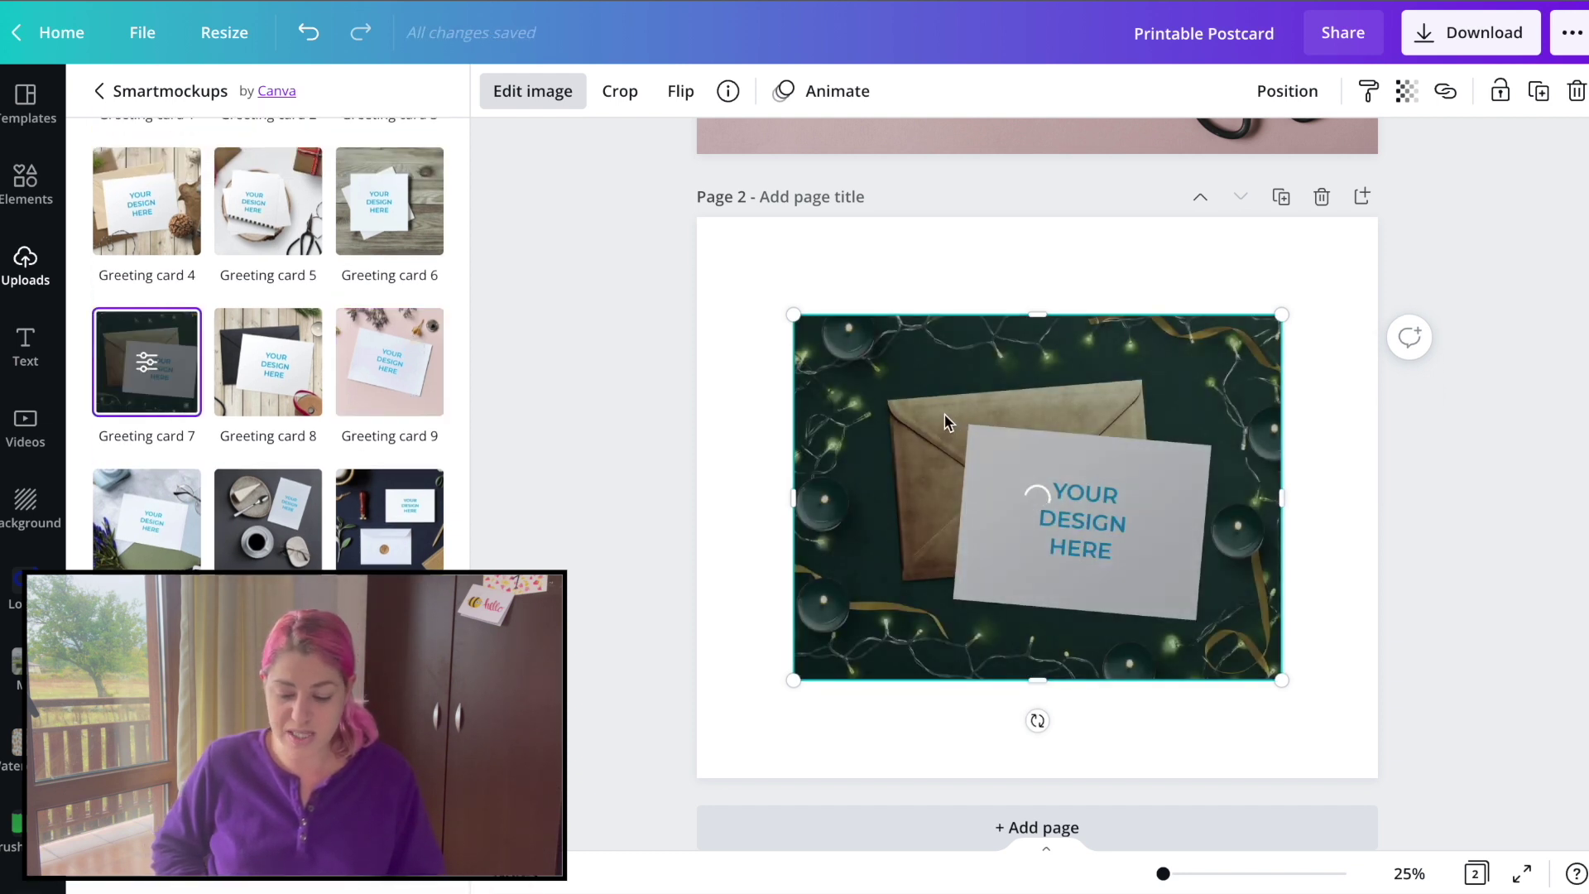
Step: Set the greeting card mockup as the background of page 2
{"action": "right_click", "coordinate": [905, 314]}
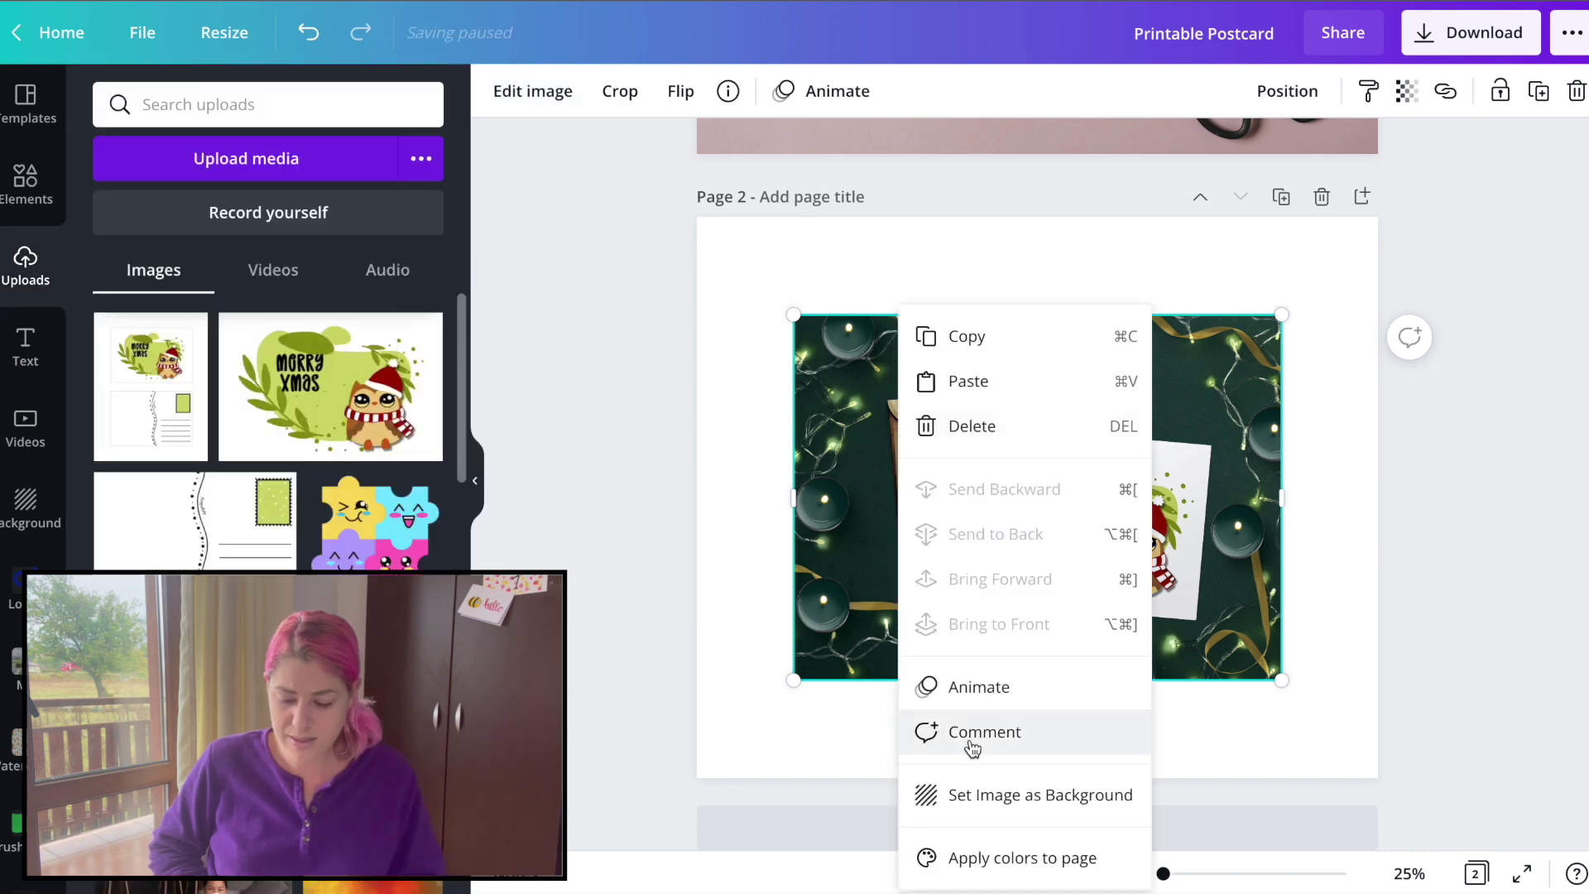
{"action": "left_click", "coordinate": [976, 793]}
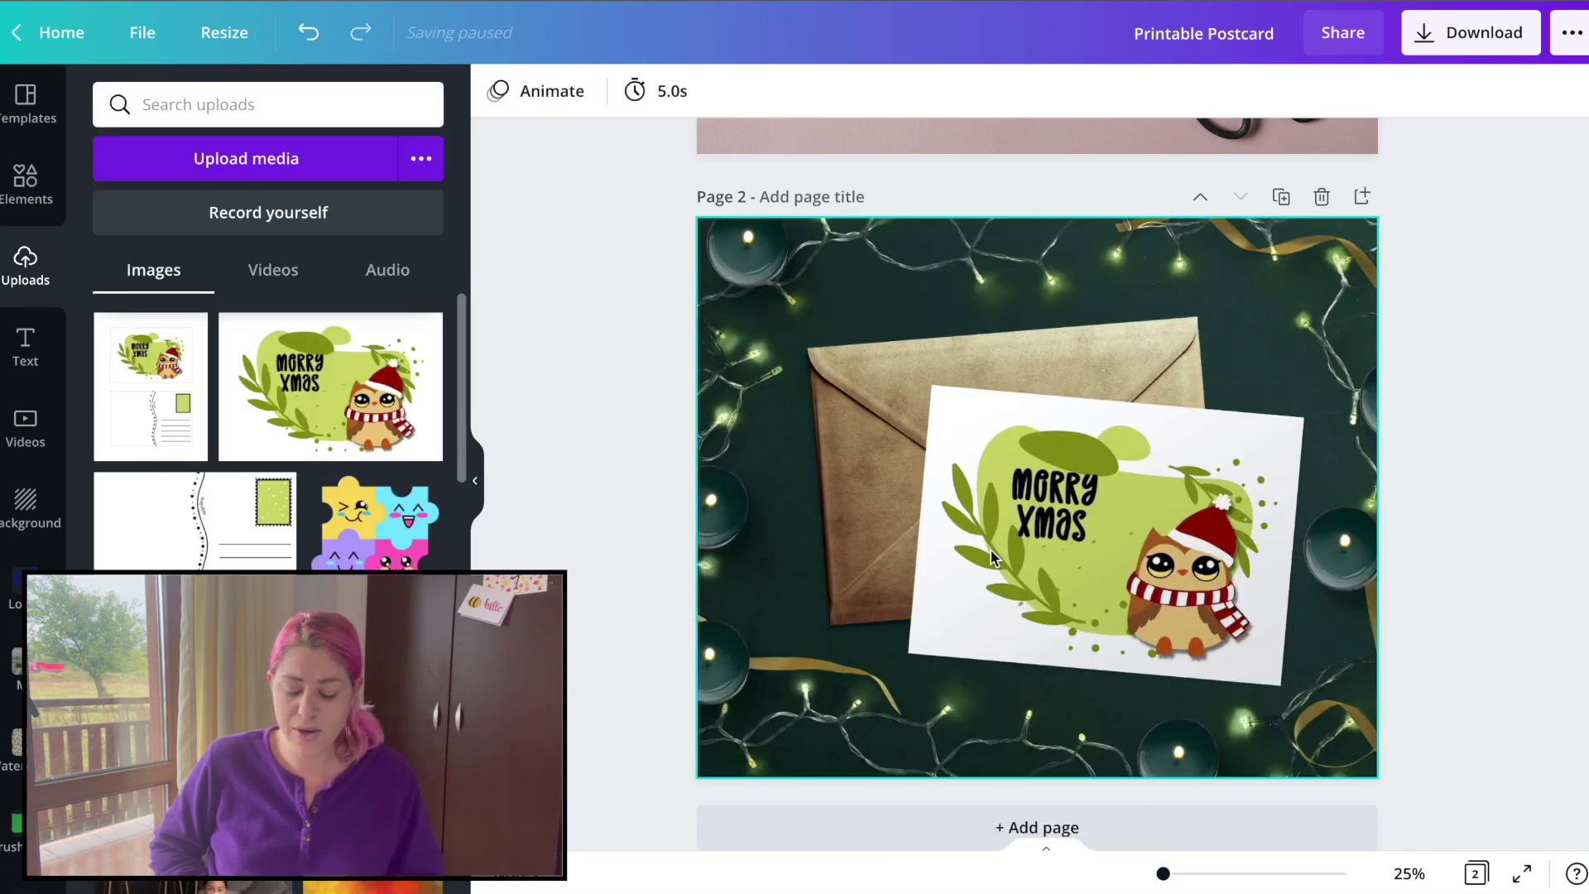
{"action": "scroll", "coordinate": [983, 535], "scroll_direction": "up", "scroll_amount": 7}
{"action": "scroll", "coordinate": [952, 483], "scroll_direction": "down", "scroll_amount": 8}
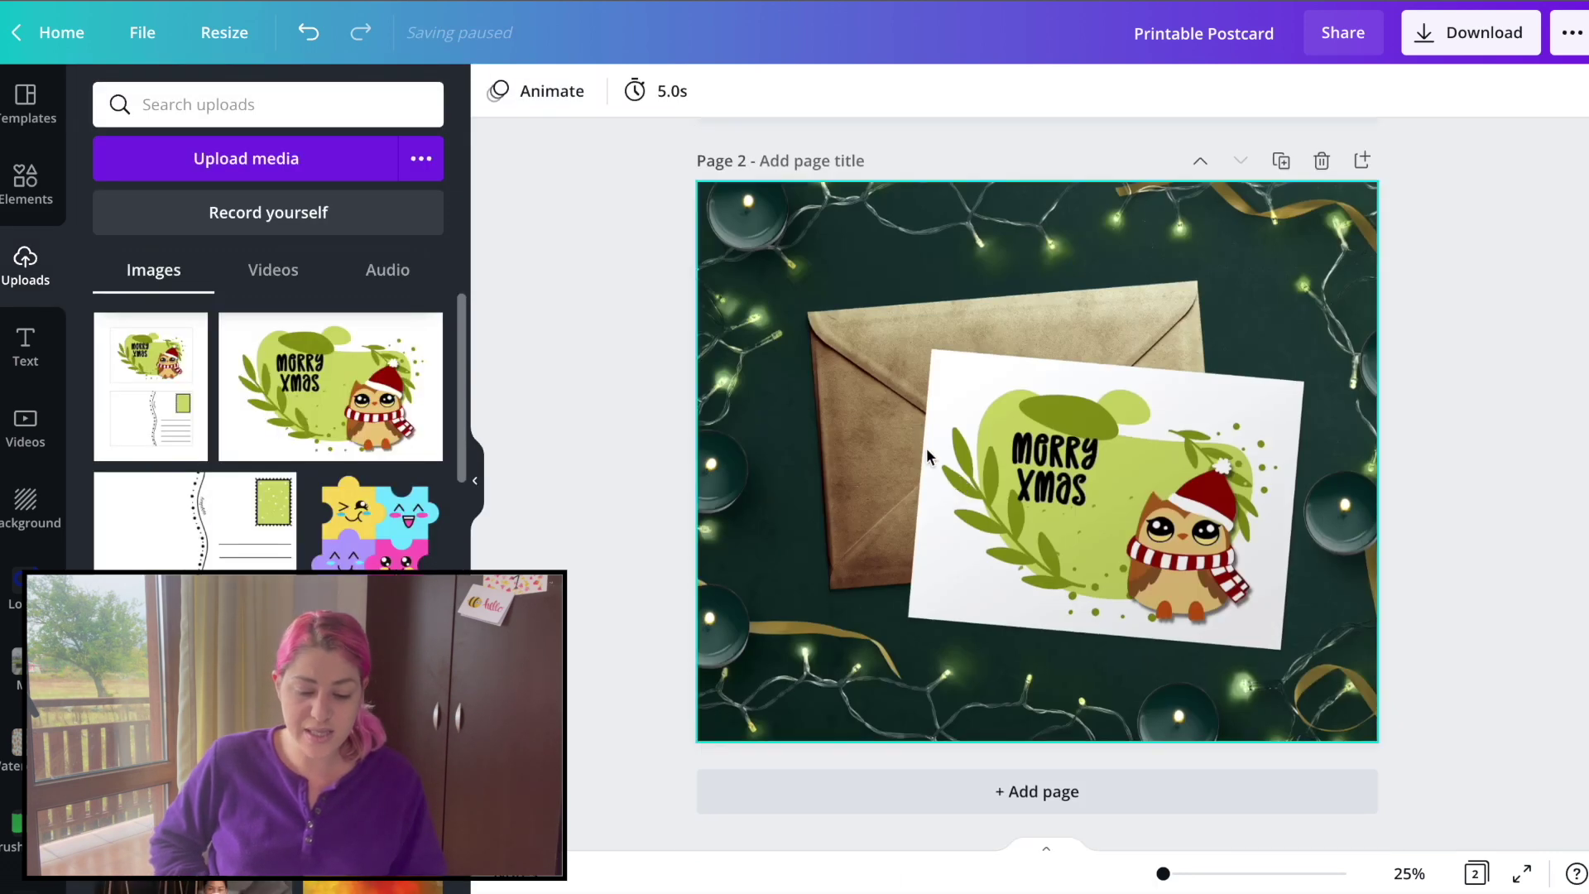
{"action": "left_click", "coordinate": [27, 201]}
{"action": "left_click", "coordinate": [163, 106]}
{"action": "type", "text": "c"}
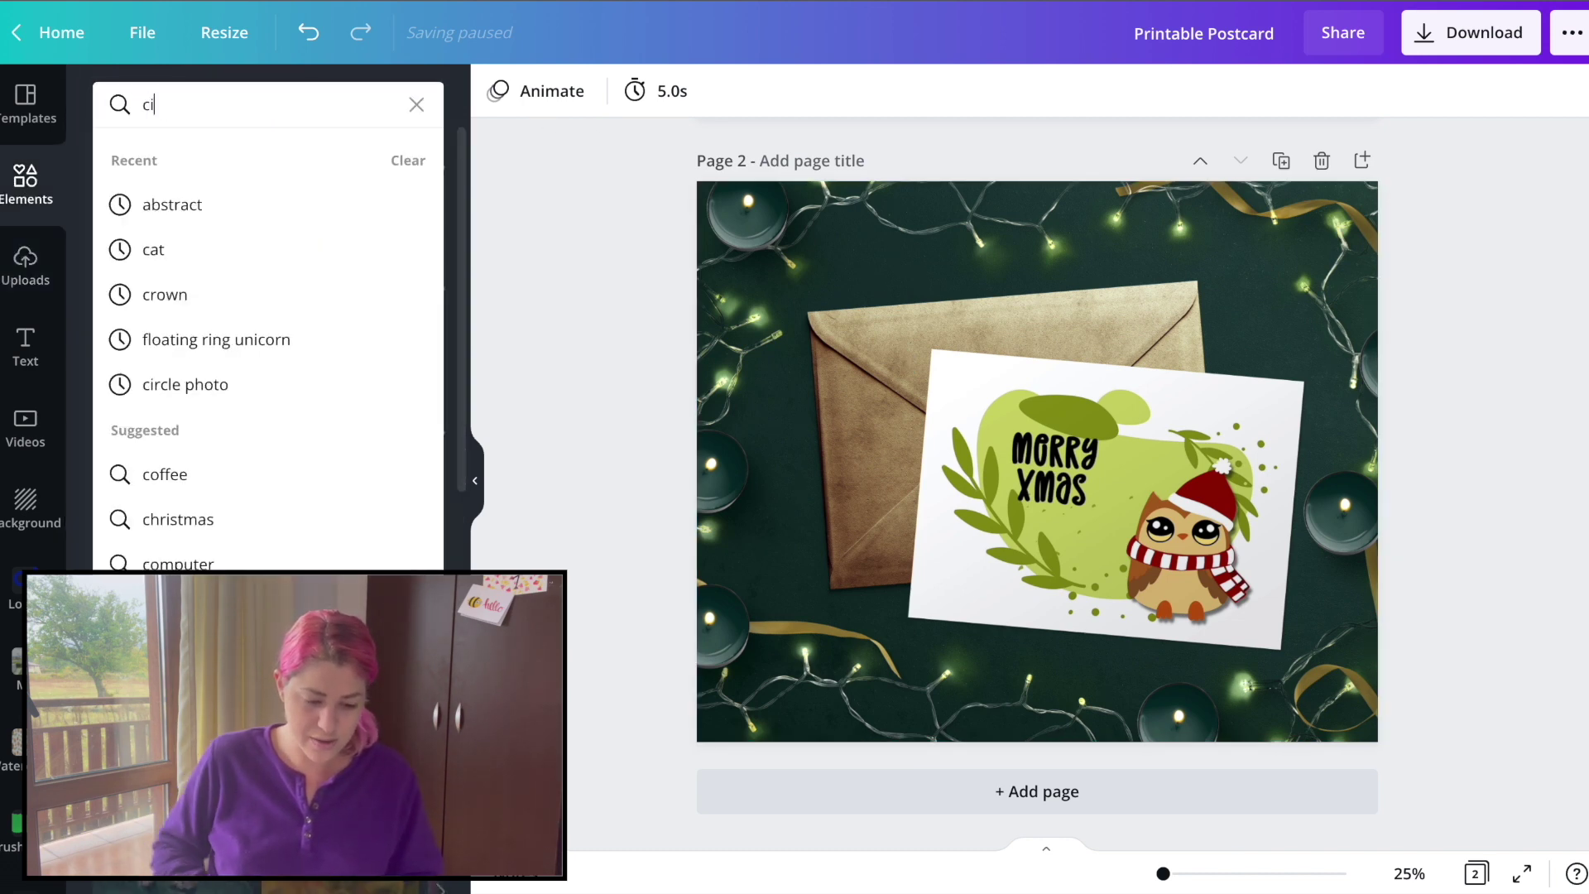
{"action": "key", "text": "BackSpace"}
Step: Add a circle to page 2, shrink it and place it over the upper-left corner of the brown envelope
{"action": "left_click", "coordinate": [717, 336]}
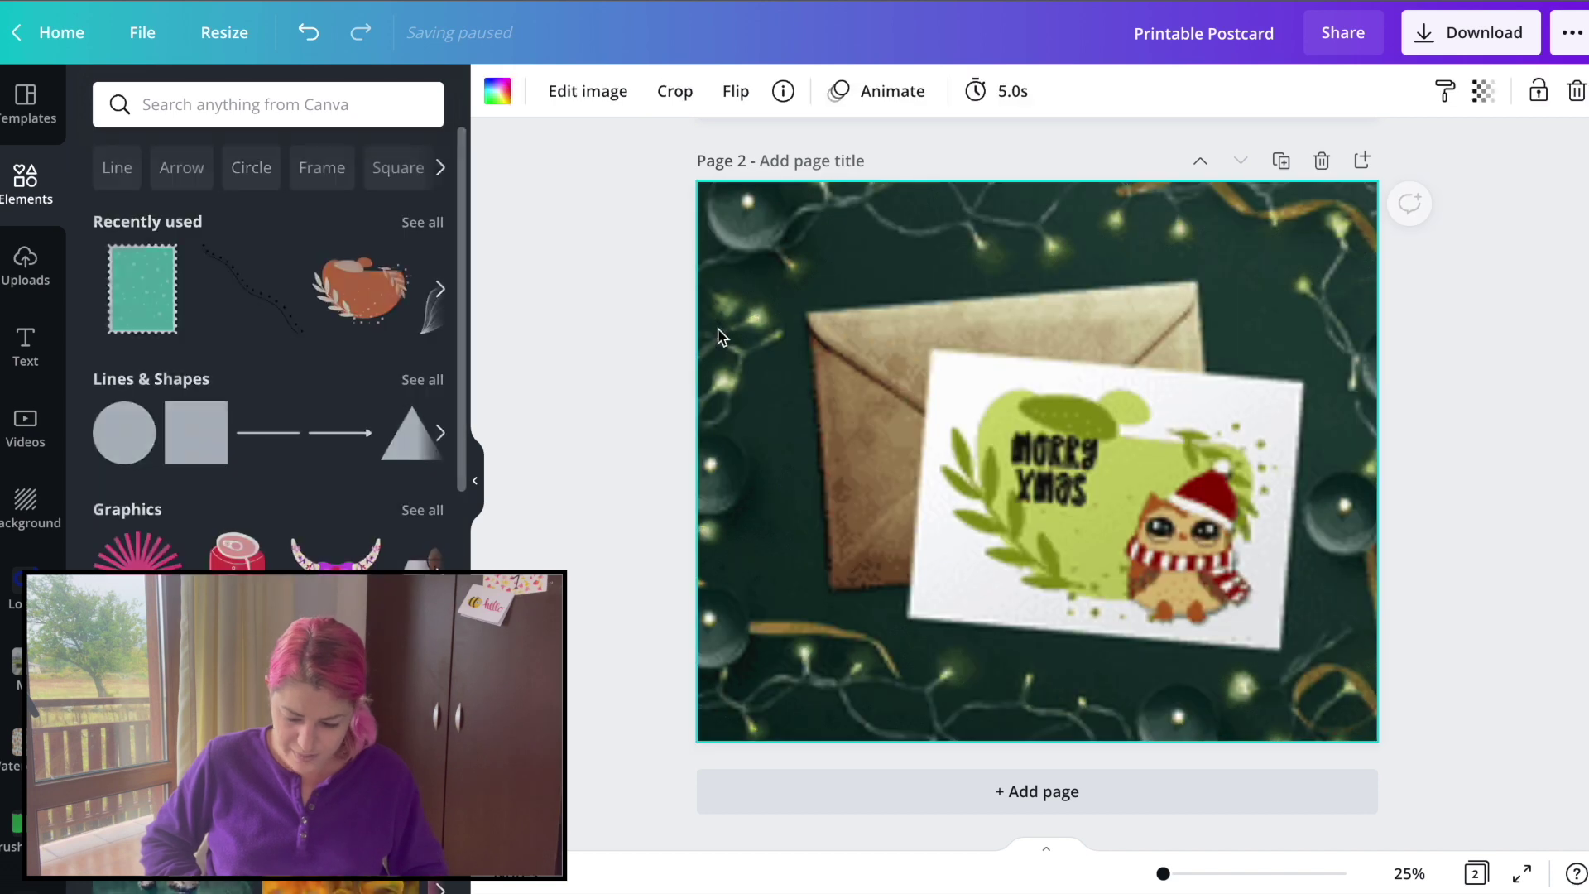
{"action": "left_click", "coordinate": [579, 384]}
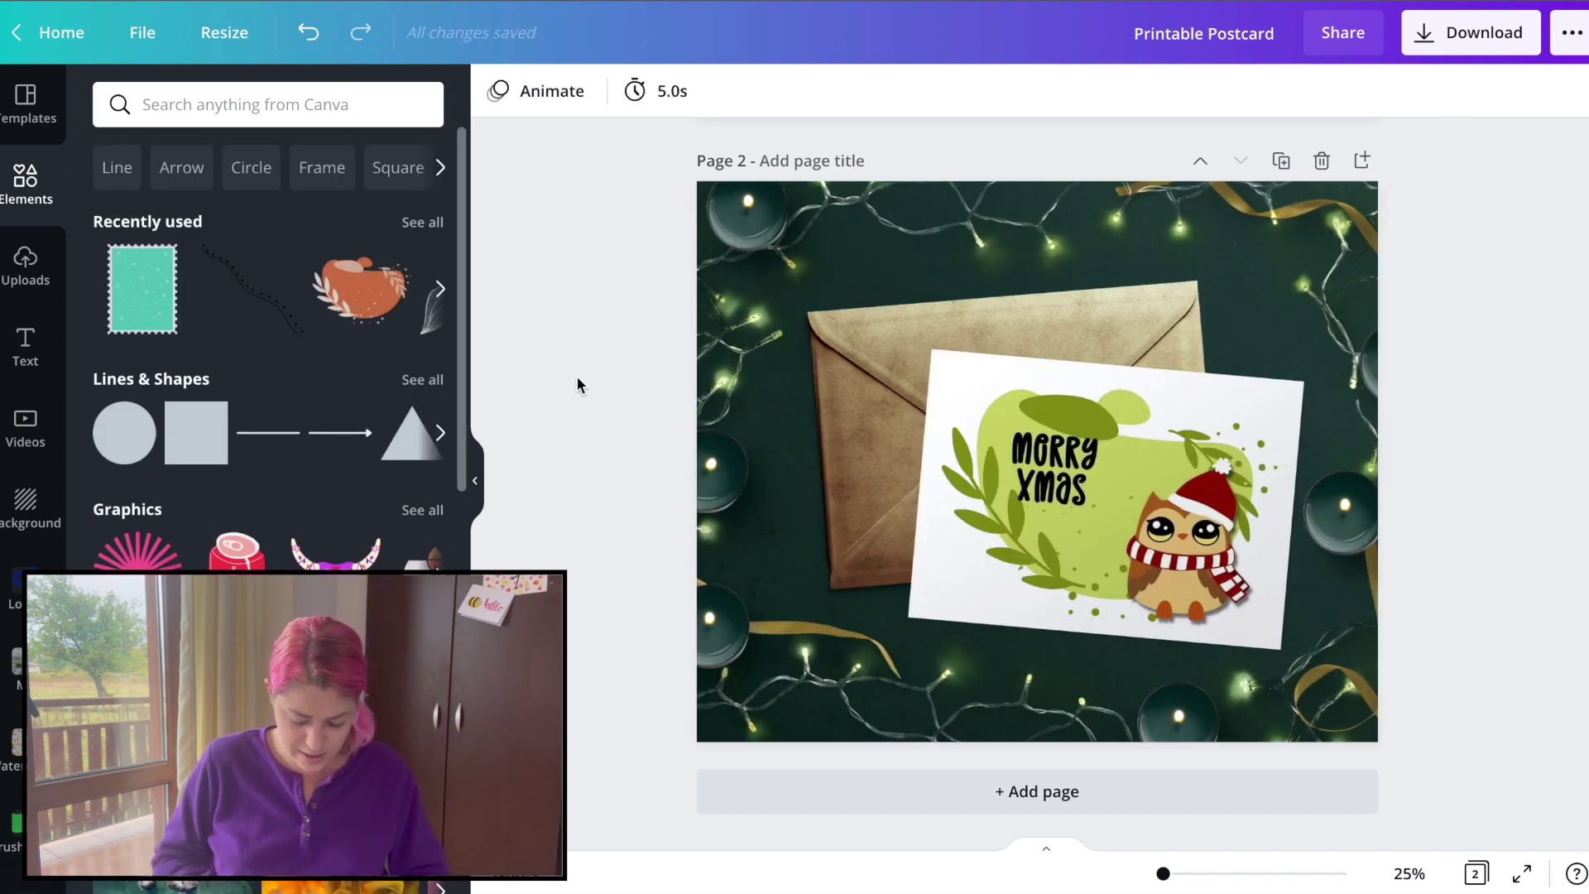
{"action": "key", "text": "c"}
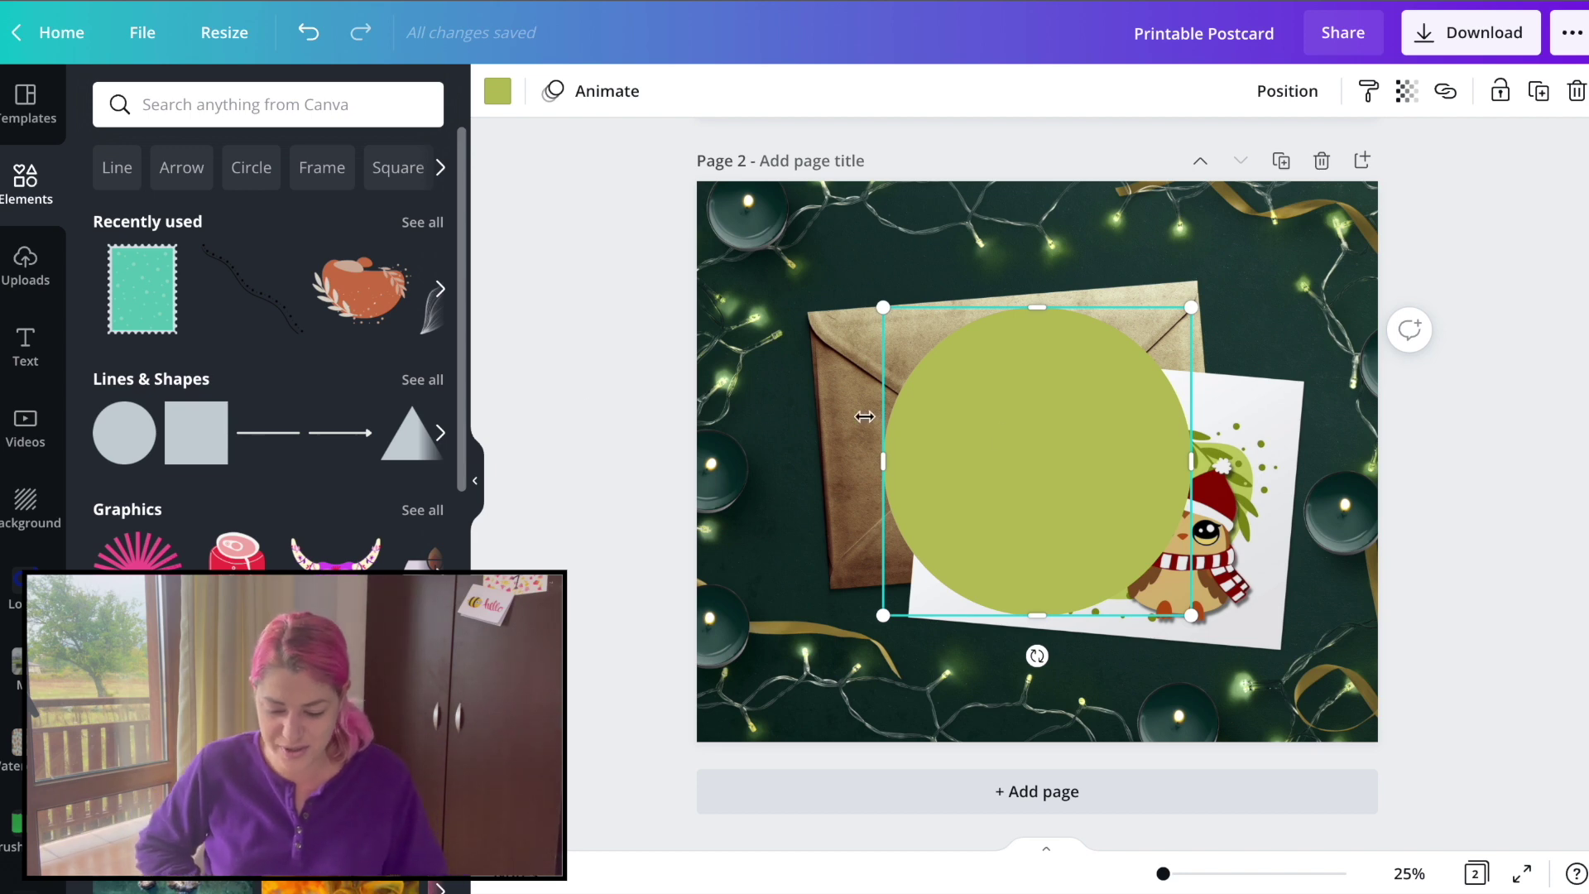
{"action": "left_click_drag", "start_coordinate": [971, 416], "coordinate": [803, 324]}
{"action": "left_click_drag", "start_coordinate": [1024, 530], "coordinate": [920, 430]}
{"action": "left_click_drag", "start_coordinate": [801, 315], "coordinate": [889, 353]}
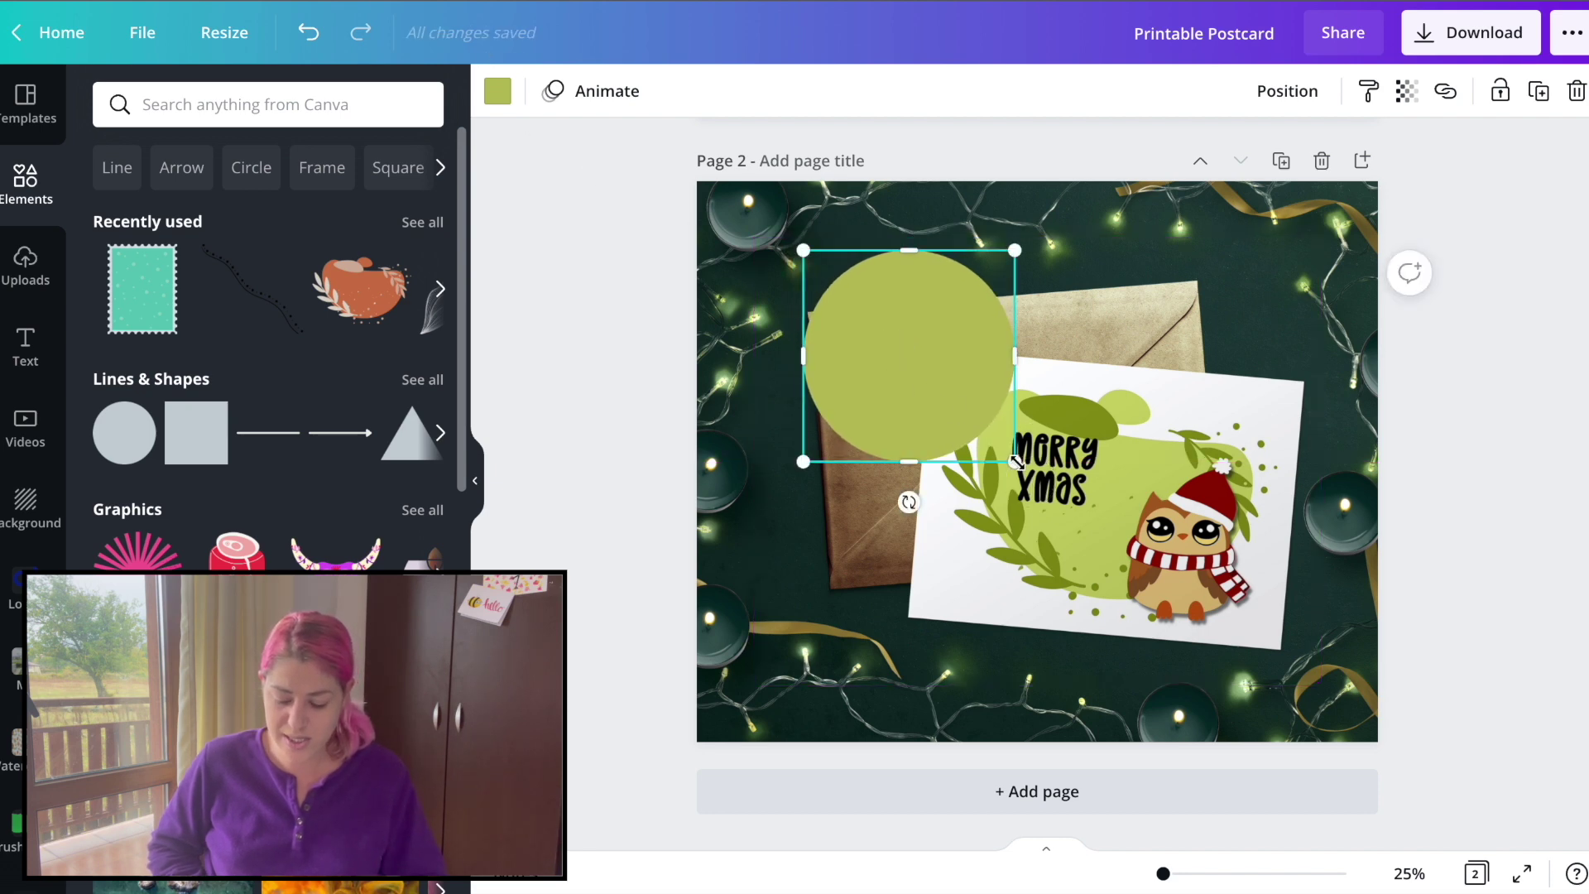
{"action": "left_click_drag", "start_coordinate": [1016, 461], "coordinate": [1036, 482]}
{"action": "left_click_drag", "start_coordinate": [958, 397], "coordinate": [936, 378]}
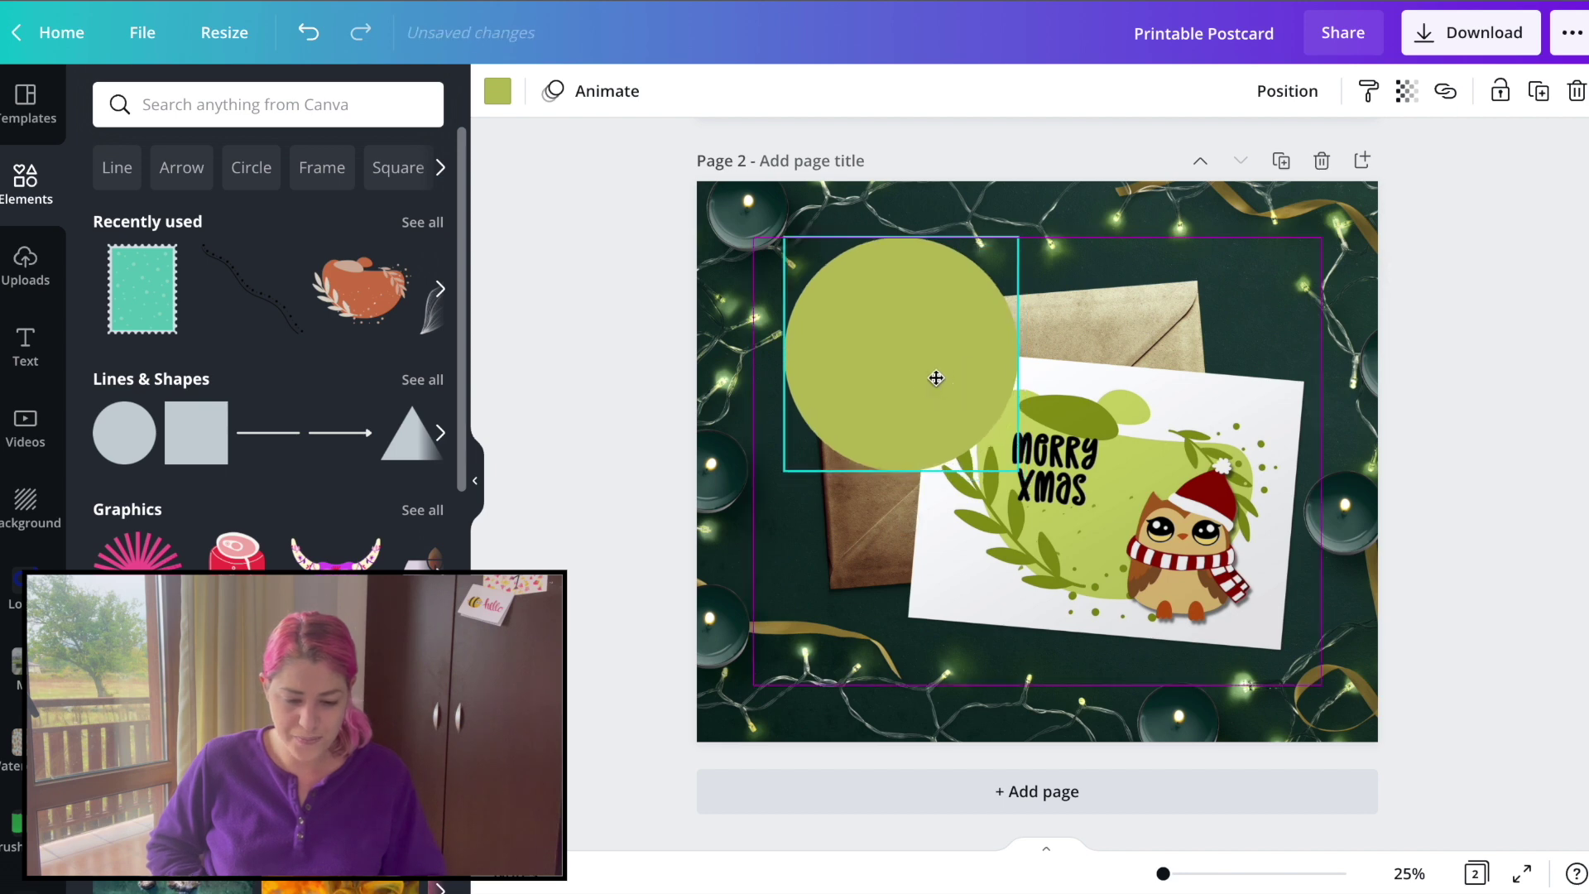
Step: Recolour the circle black and lower its opacity so that the envelope shows through
{"action": "left_click", "coordinate": [498, 91]}
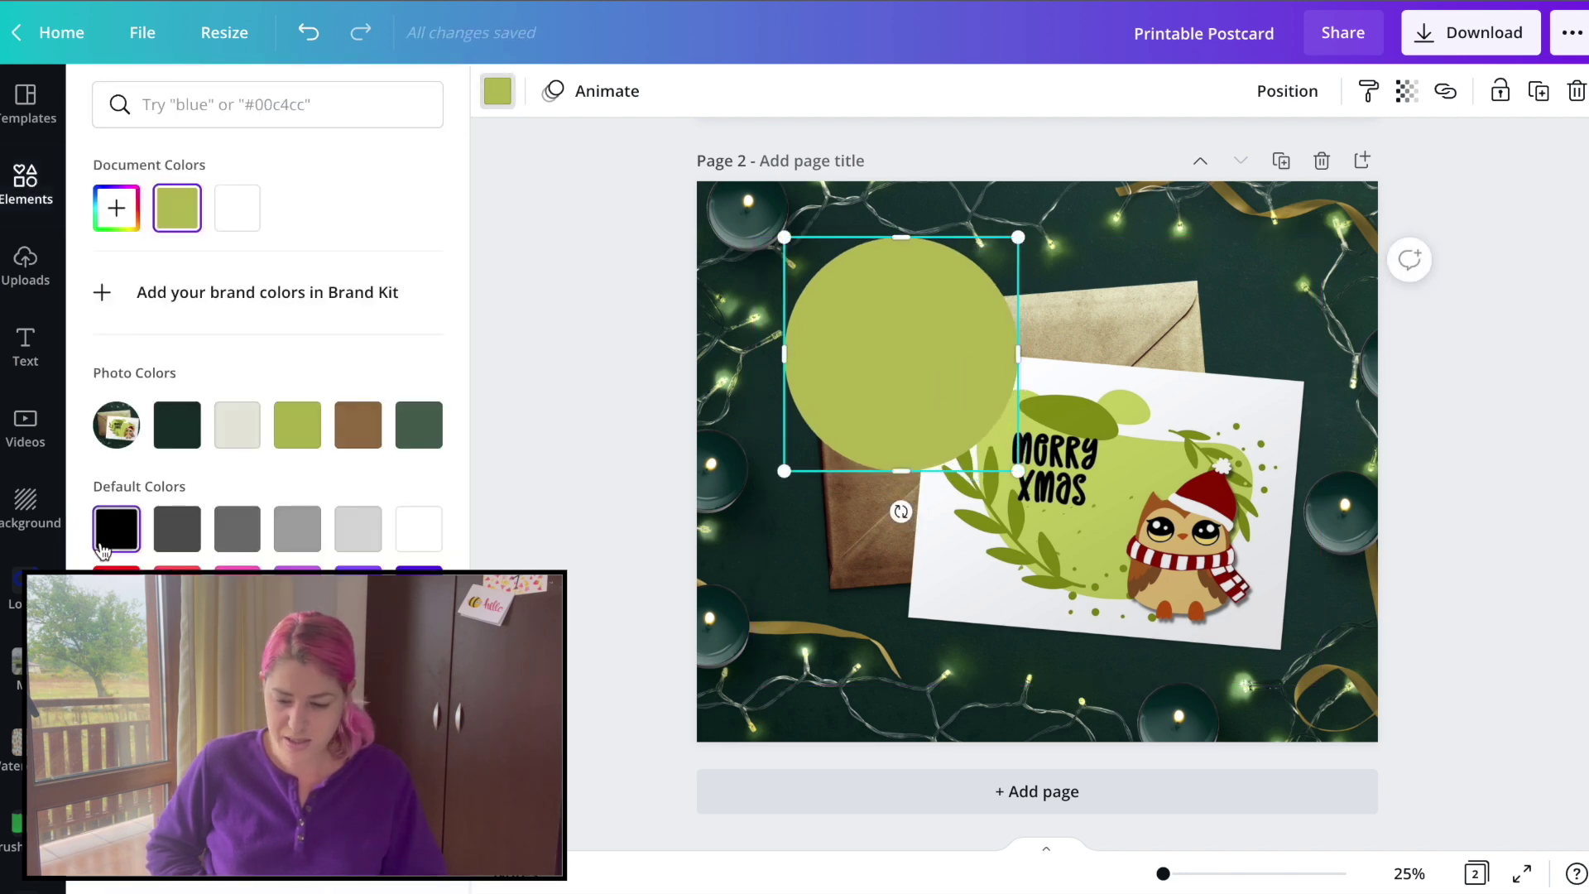
{"action": "left_click", "coordinate": [116, 529]}
{"action": "left_click_drag", "start_coordinate": [1330, 159], "coordinate": [1264, 159]}
{"action": "key", "text": "Escape"}
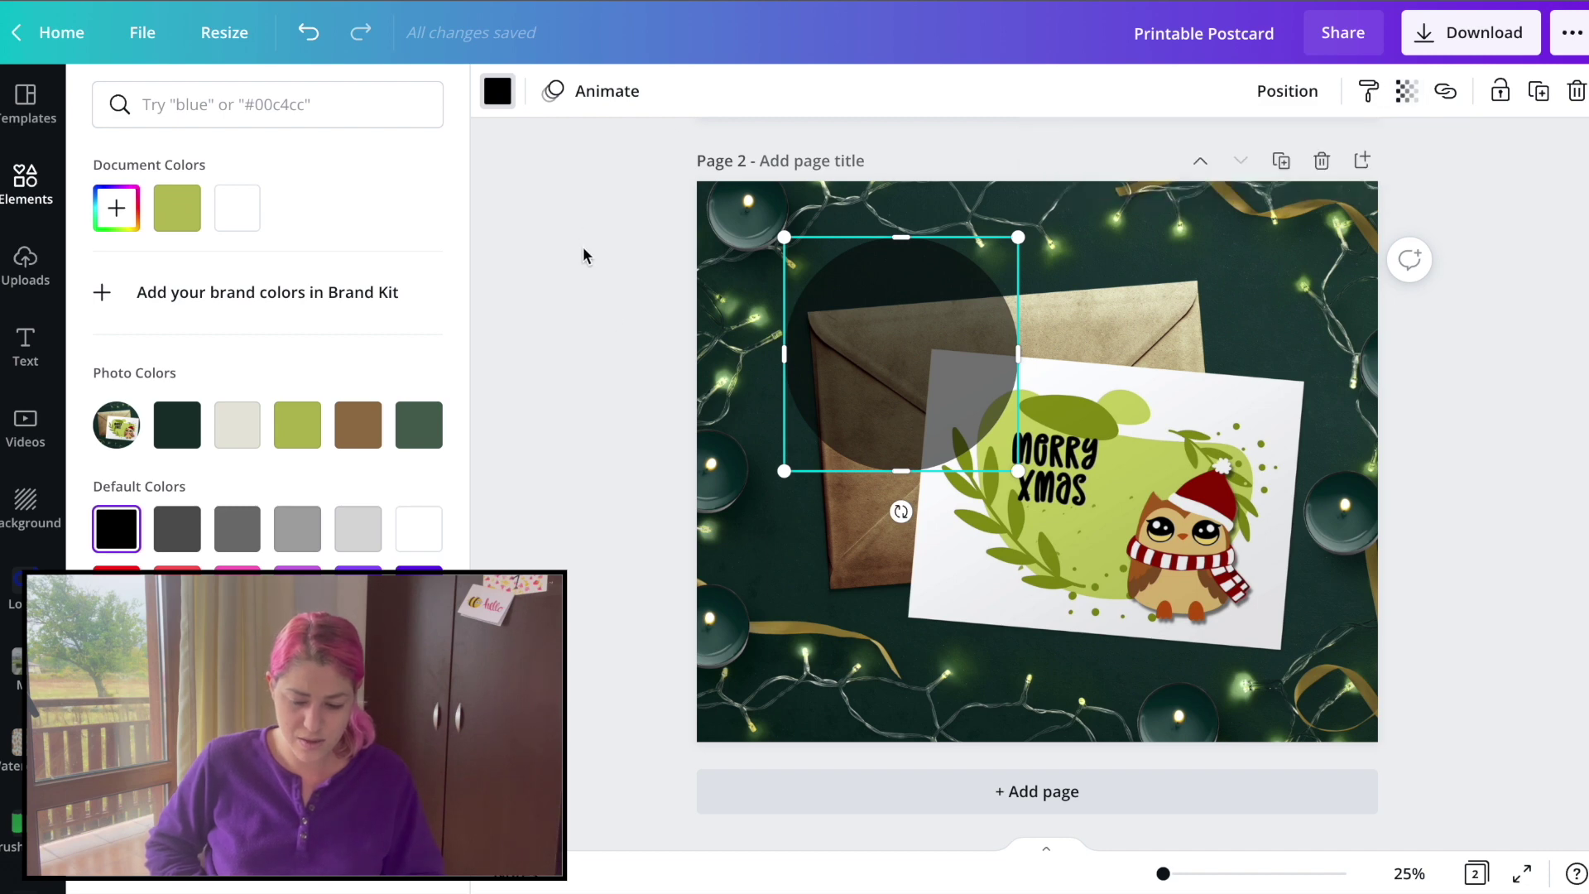
{"action": "key", "text": "Escape"}
Step: Change the semi-transparent circle's colour to white
{"action": "left_click", "coordinate": [497, 96]}
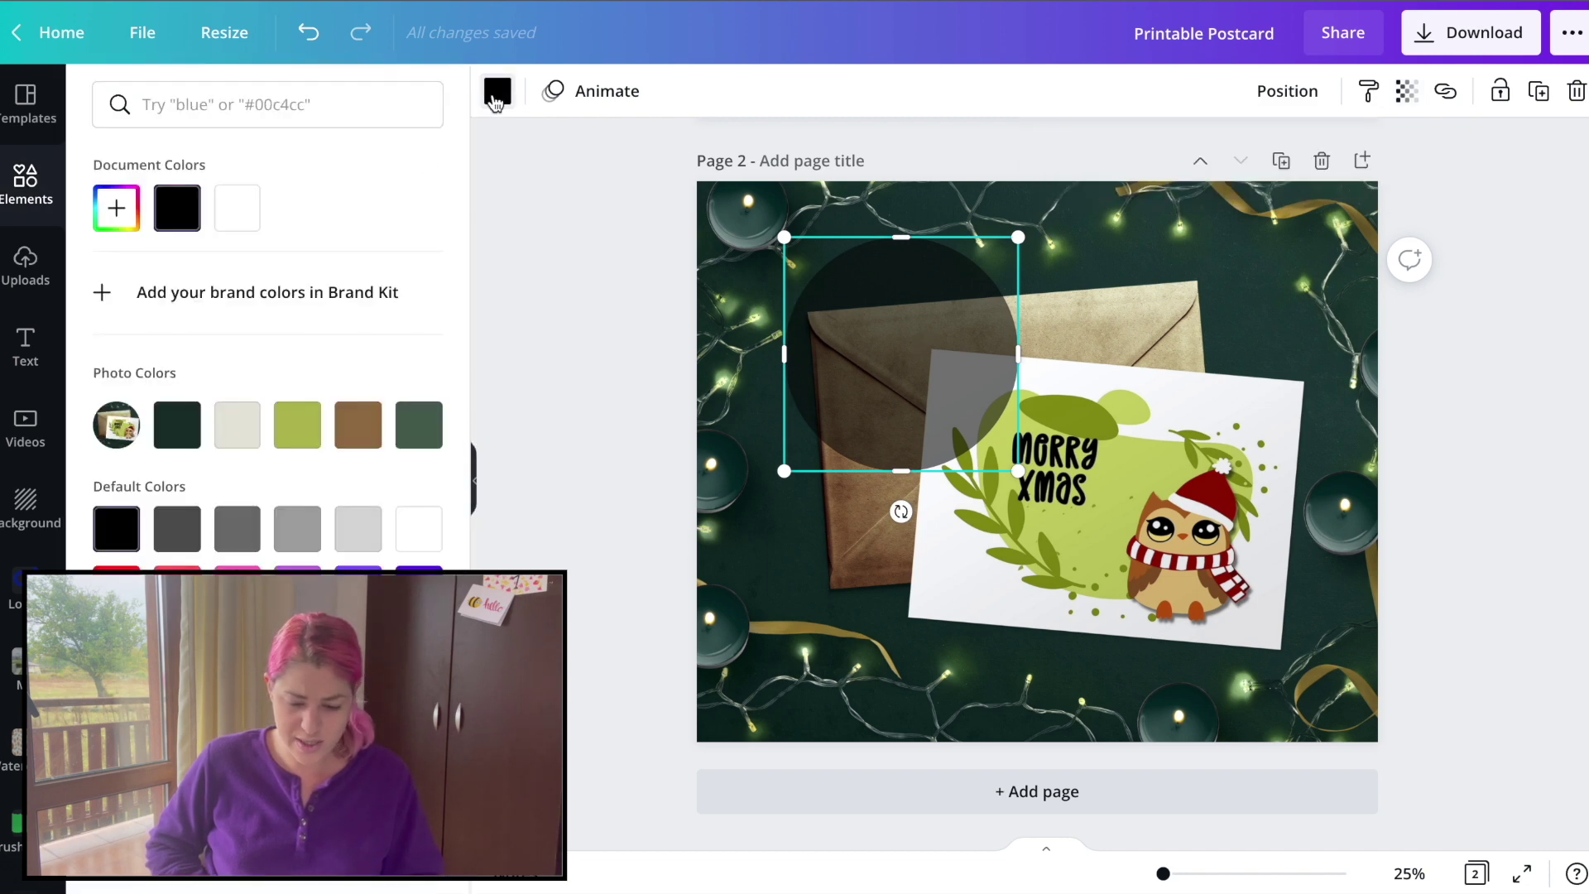
{"action": "left_click", "coordinate": [237, 207]}
{"action": "left_click", "coordinate": [593, 365]}
Step: Copy the "Printable Postcard" heading from page 1 to page 2 and centre it on the semi-transparent circle
{"action": "scroll", "coordinate": [593, 366], "scroll_direction": "up", "scroll_amount": 5}
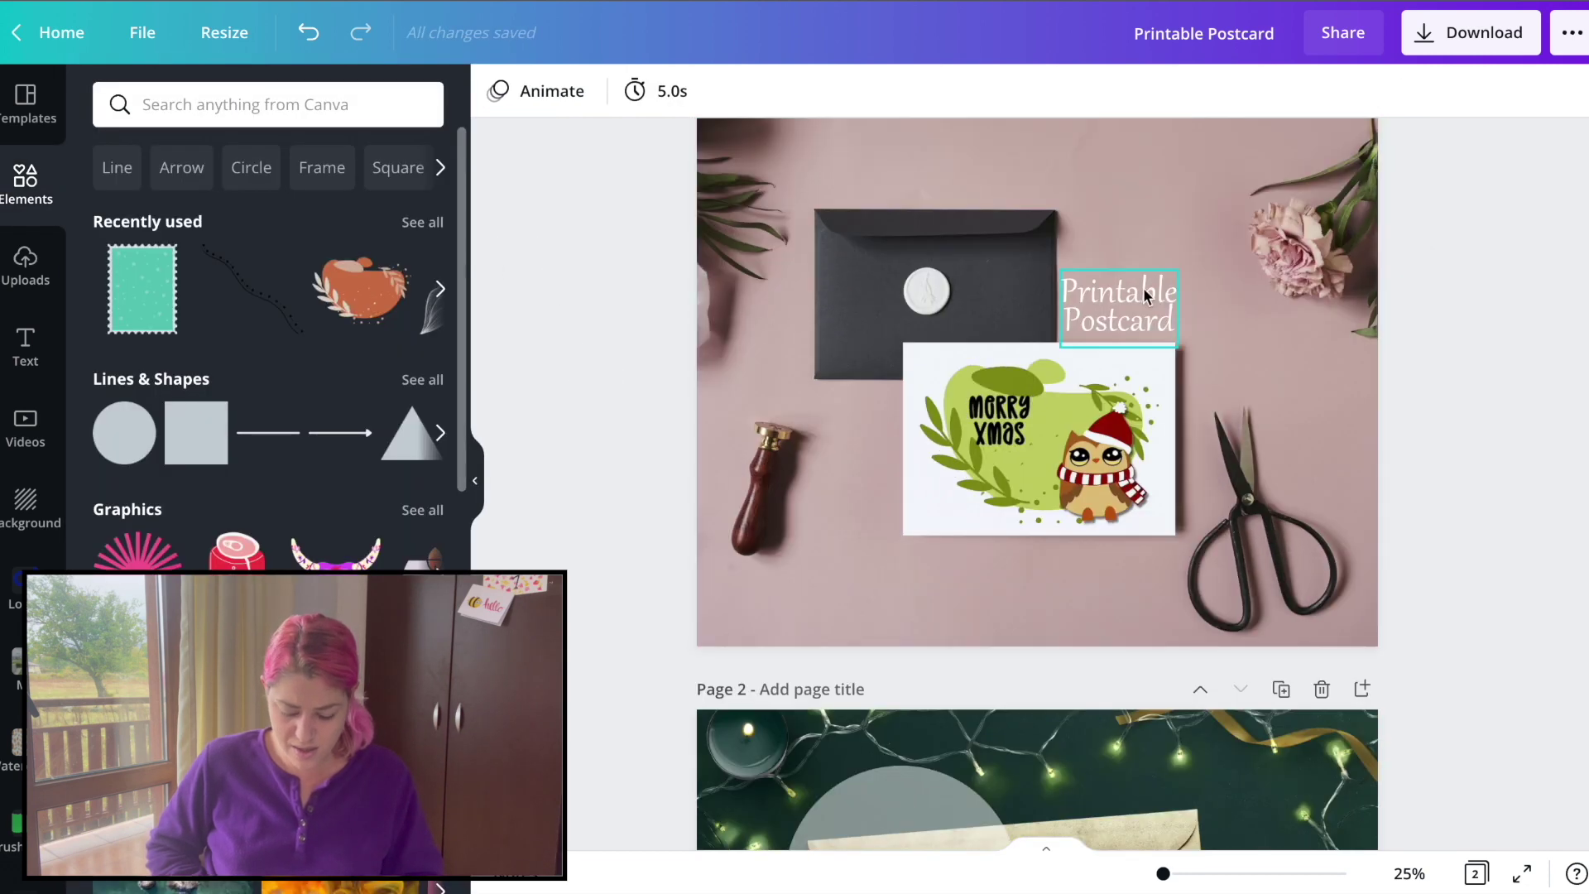
{"action": "left_click", "coordinate": [1117, 308]}
{"action": "scroll", "coordinate": [1111, 306], "scroll_direction": "down", "scroll_amount": 5}
{"action": "key", "text": "ctrl+v"}
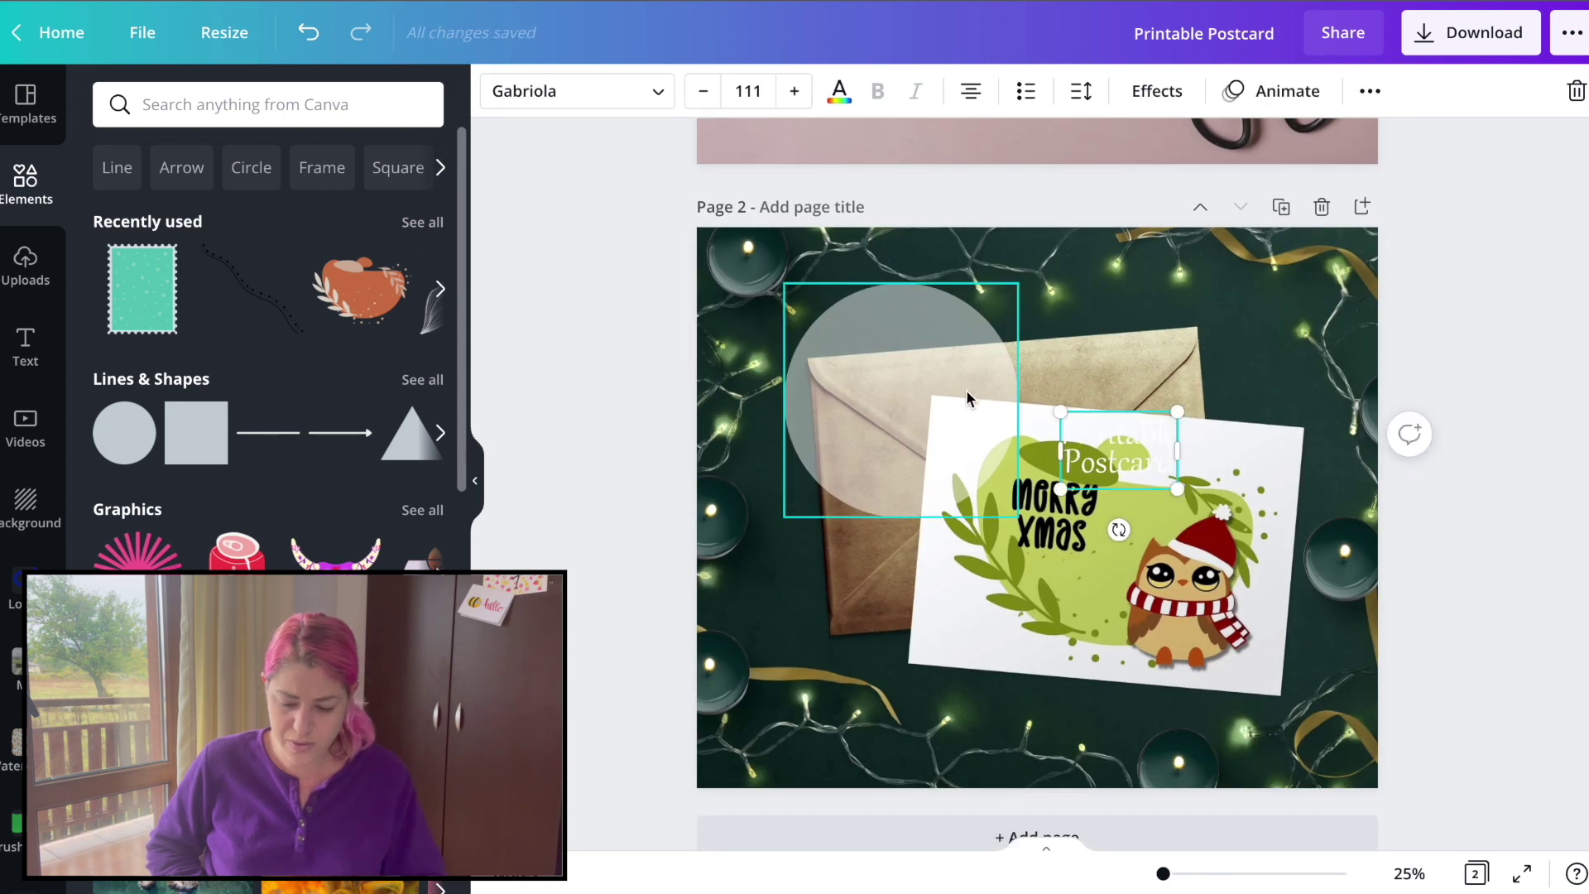
{"action": "left_click_drag", "start_coordinate": [1105, 451], "coordinate": [908, 411]}
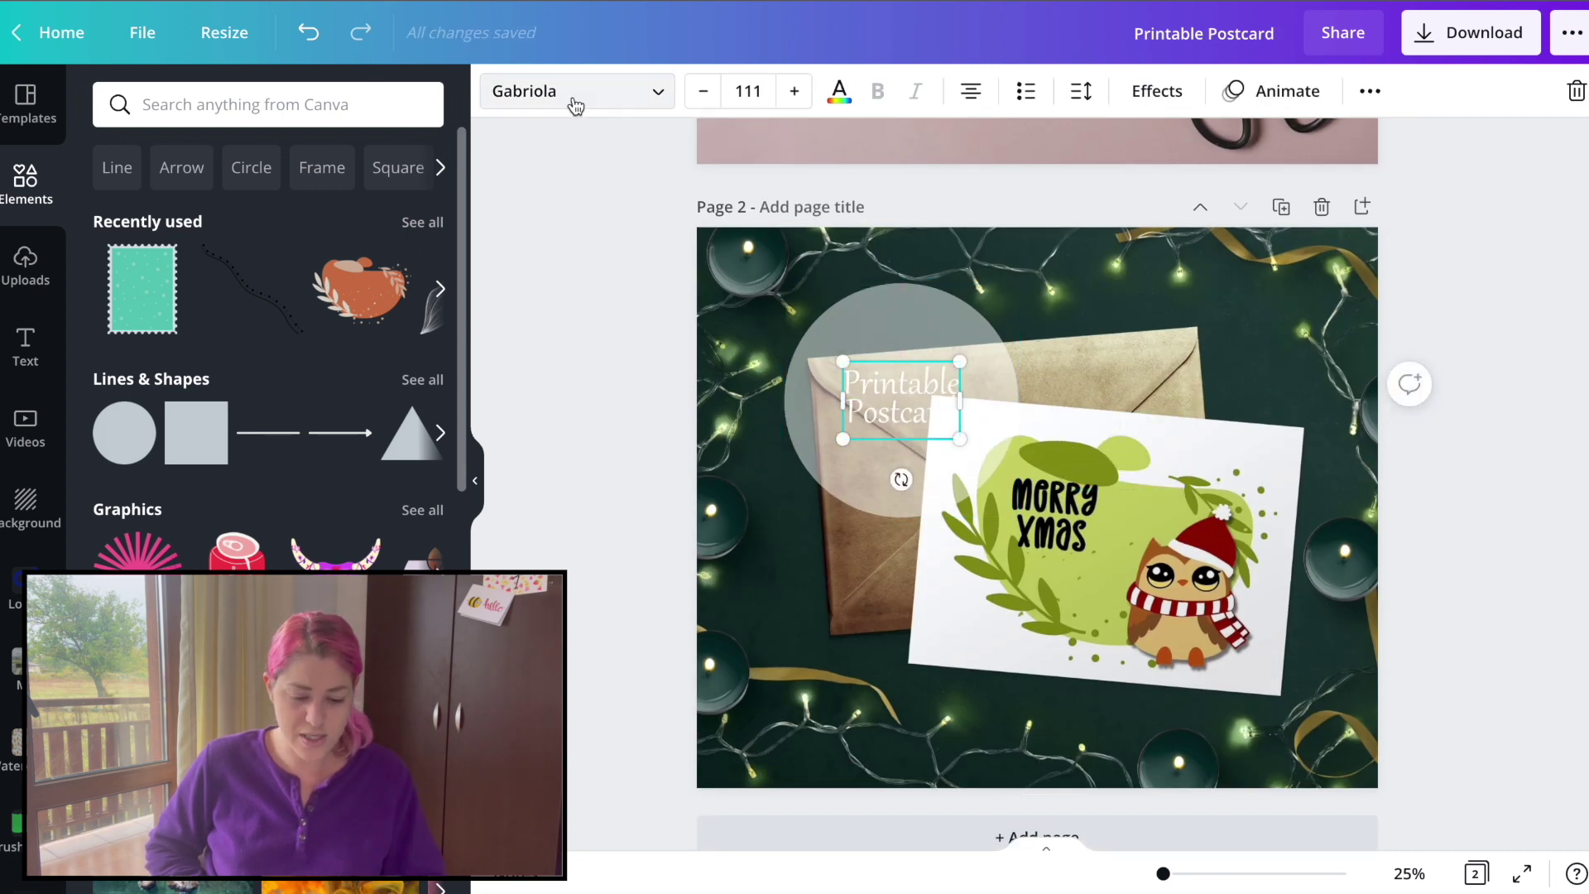
Step: Change the copied heading on page 2 to League Spartan and replace its text with "Digital Download JPG & PDF"
{"action": "left_click", "coordinate": [571, 93]}
{"action": "left_click", "coordinate": [199, 338]}
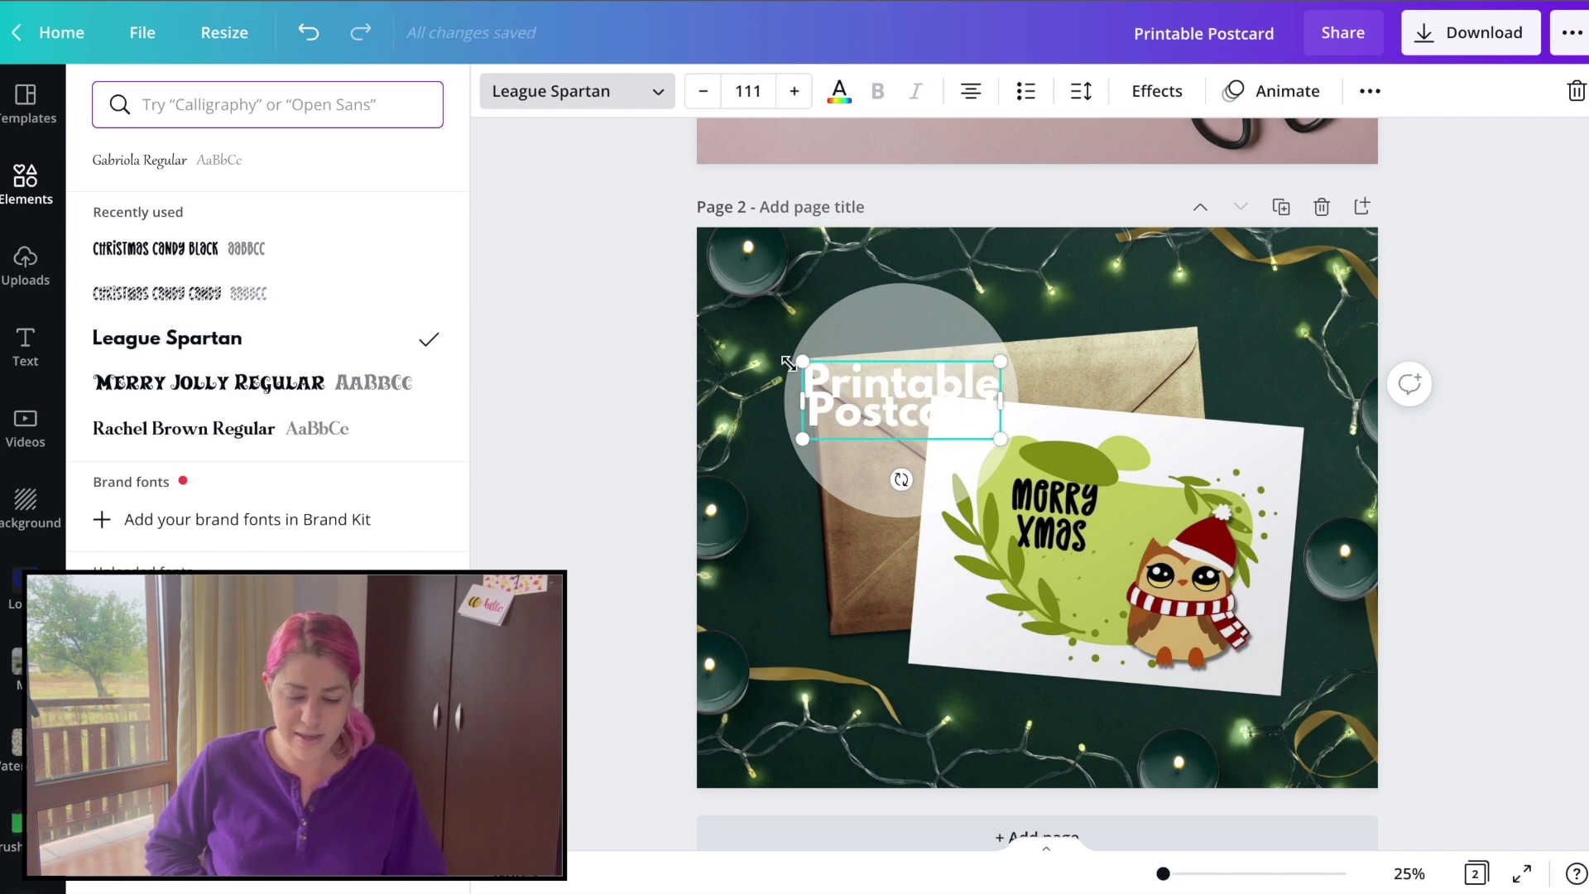
{"action": "left_click", "coordinate": [921, 403]}
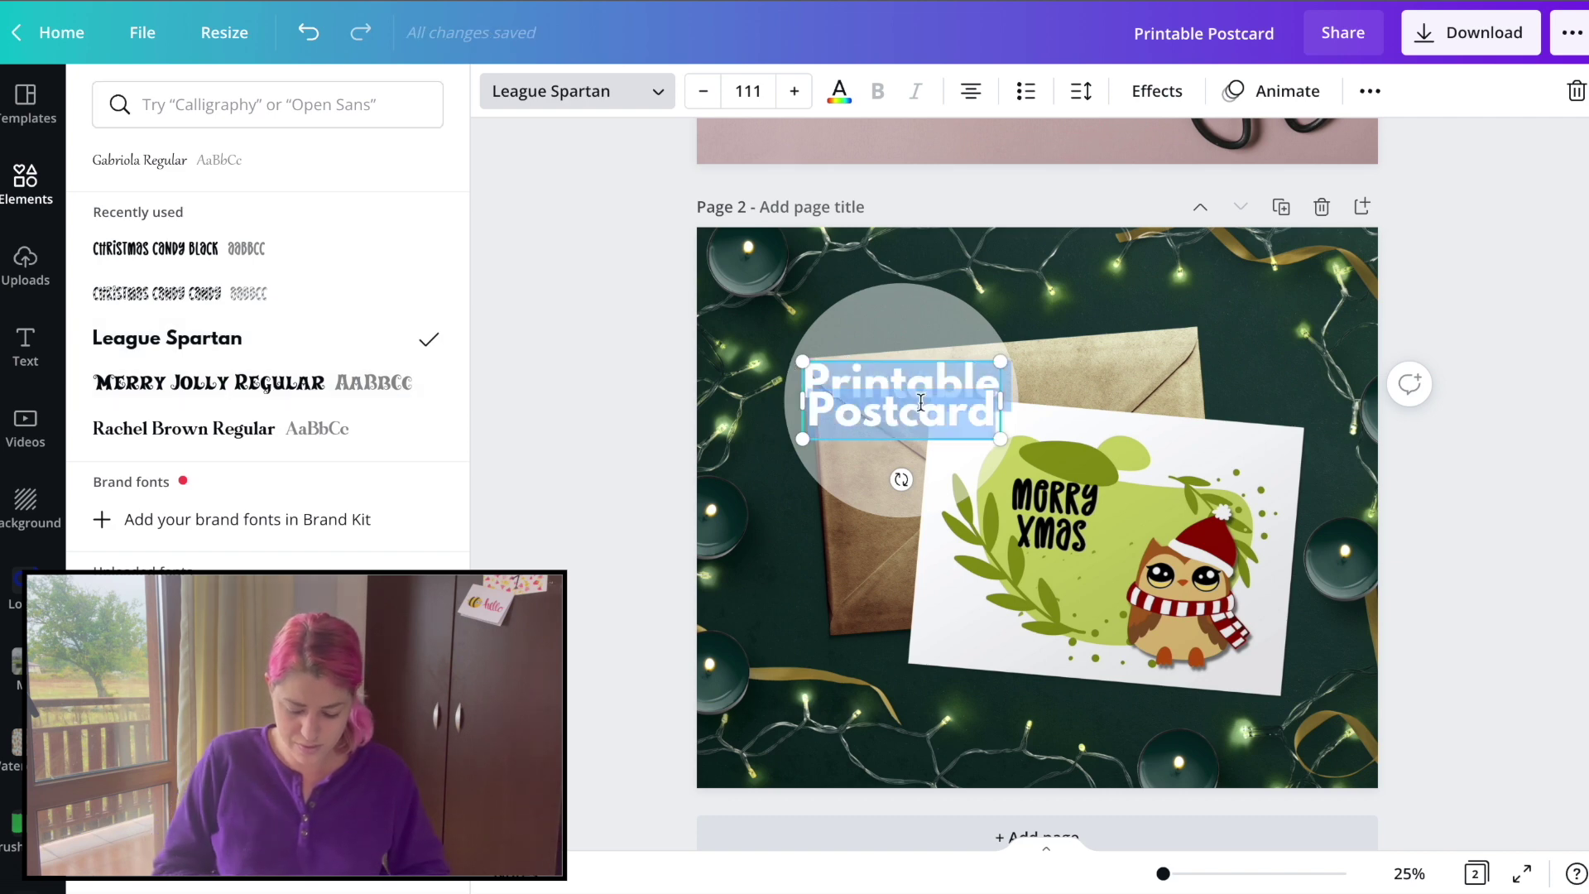
{"action": "type", "text": "Digital Download JPG PDF"}
{"action": "key", "text": "ctrl+a"}
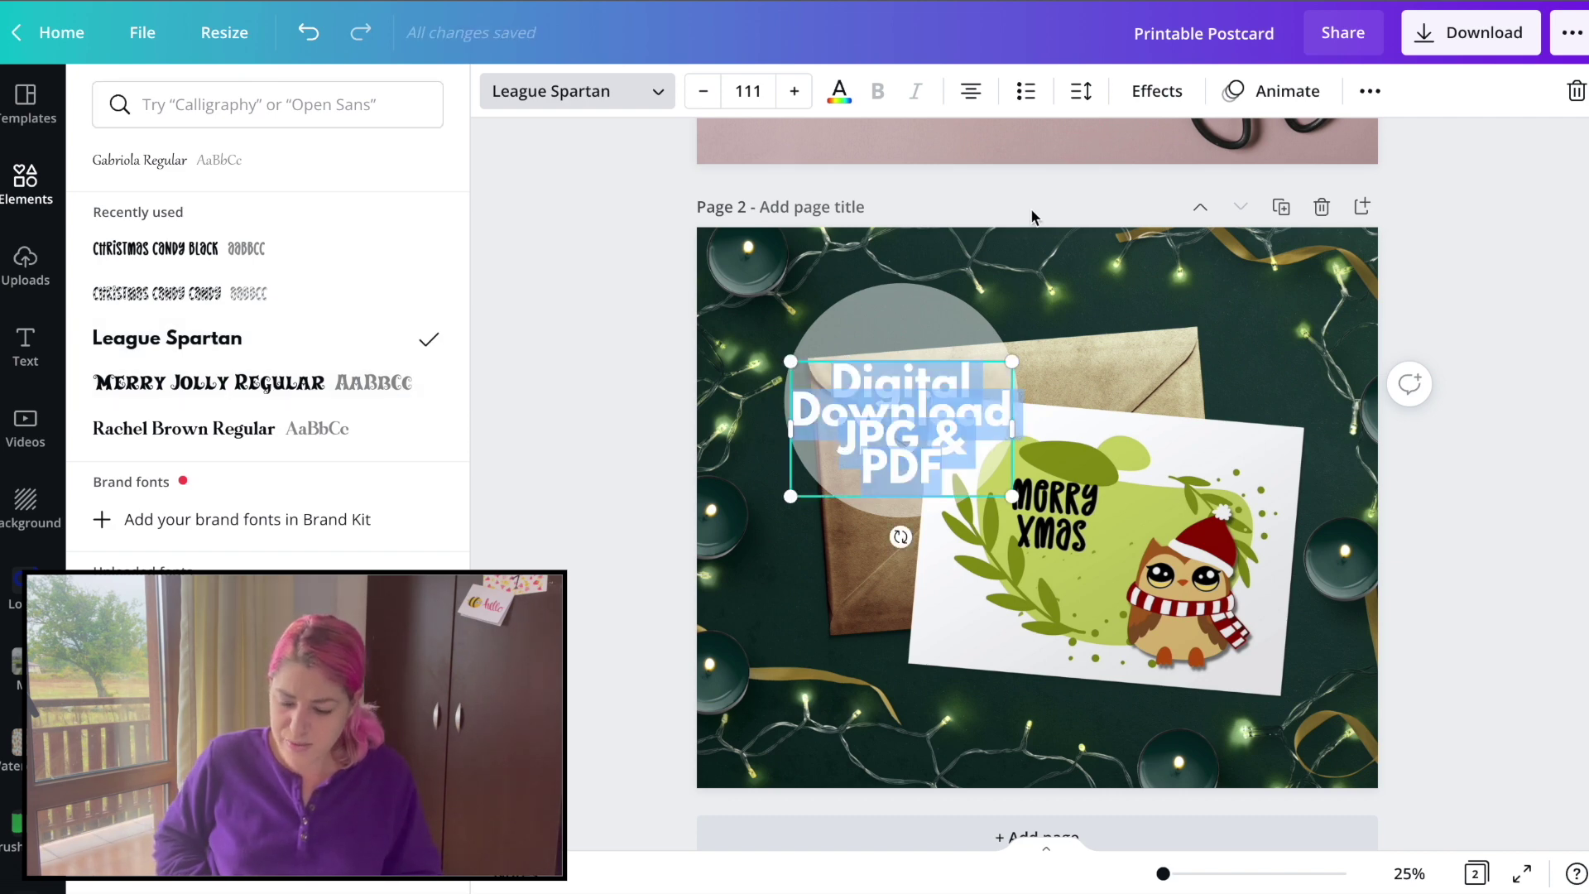
Step: Set the "Digital Download JPG & PDF" text's line spacing to 1 and move the text up to centre it on the circle
{"action": "left_click", "coordinate": [1081, 91]}
{"action": "left_click_drag", "start_coordinate": [1234, 213], "coordinate": [1266, 212]}
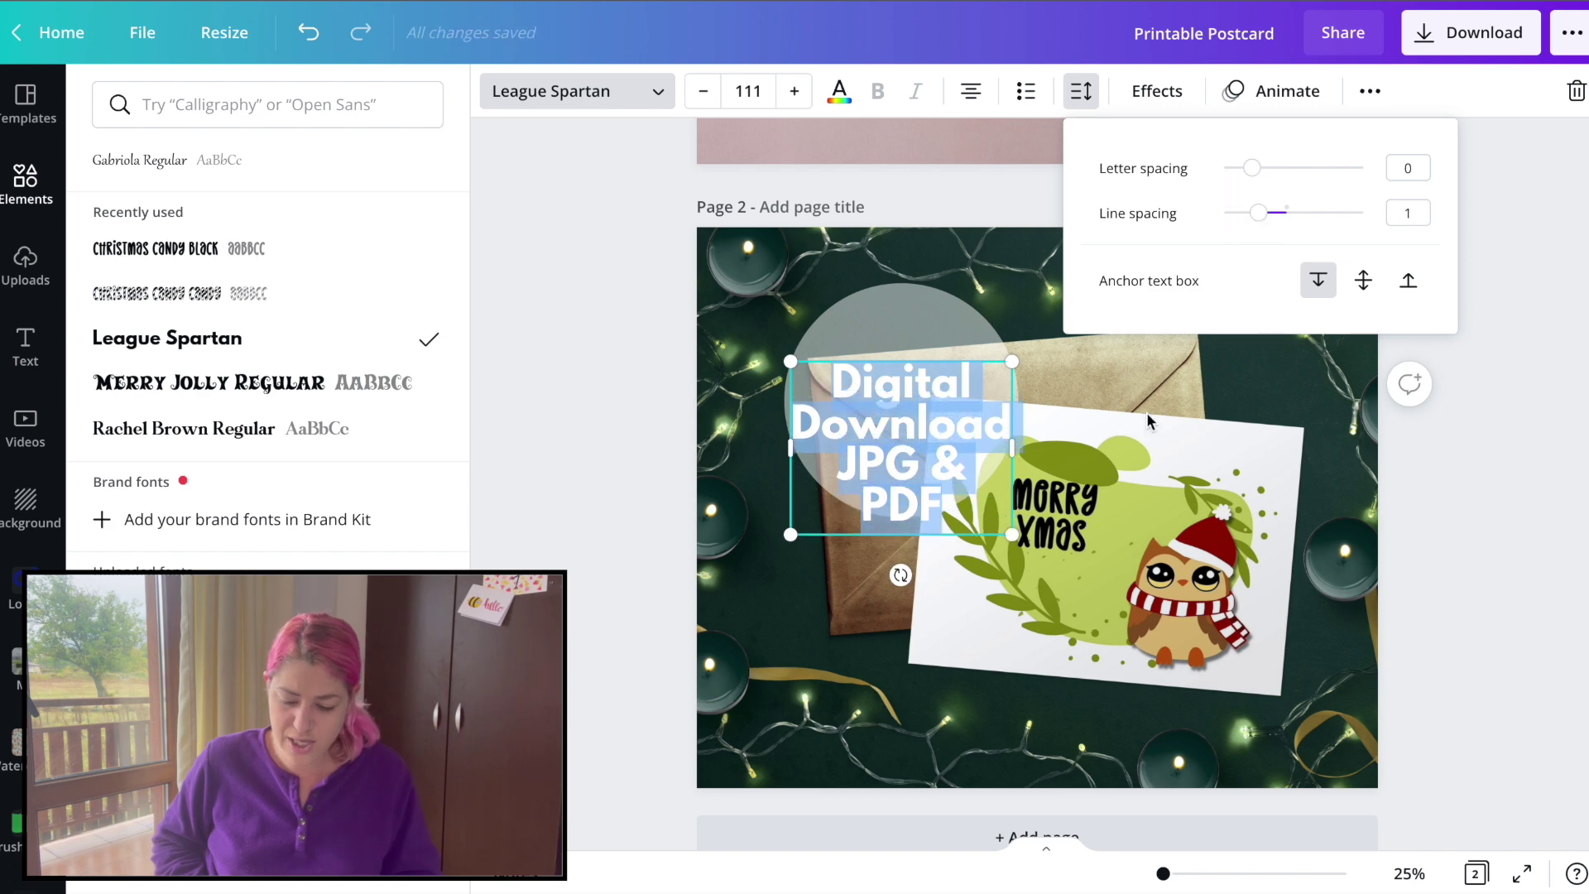
{"action": "left_click", "coordinate": [1075, 92]}
{"action": "left_click", "coordinate": [1146, 378]}
{"action": "left_click_drag", "start_coordinate": [913, 430], "coordinate": [913, 397]}
Step: Recolour the "Digital Download JPG & PDF" text with the muted dark green from the photo colours
{"action": "left_click", "coordinate": [839, 92]}
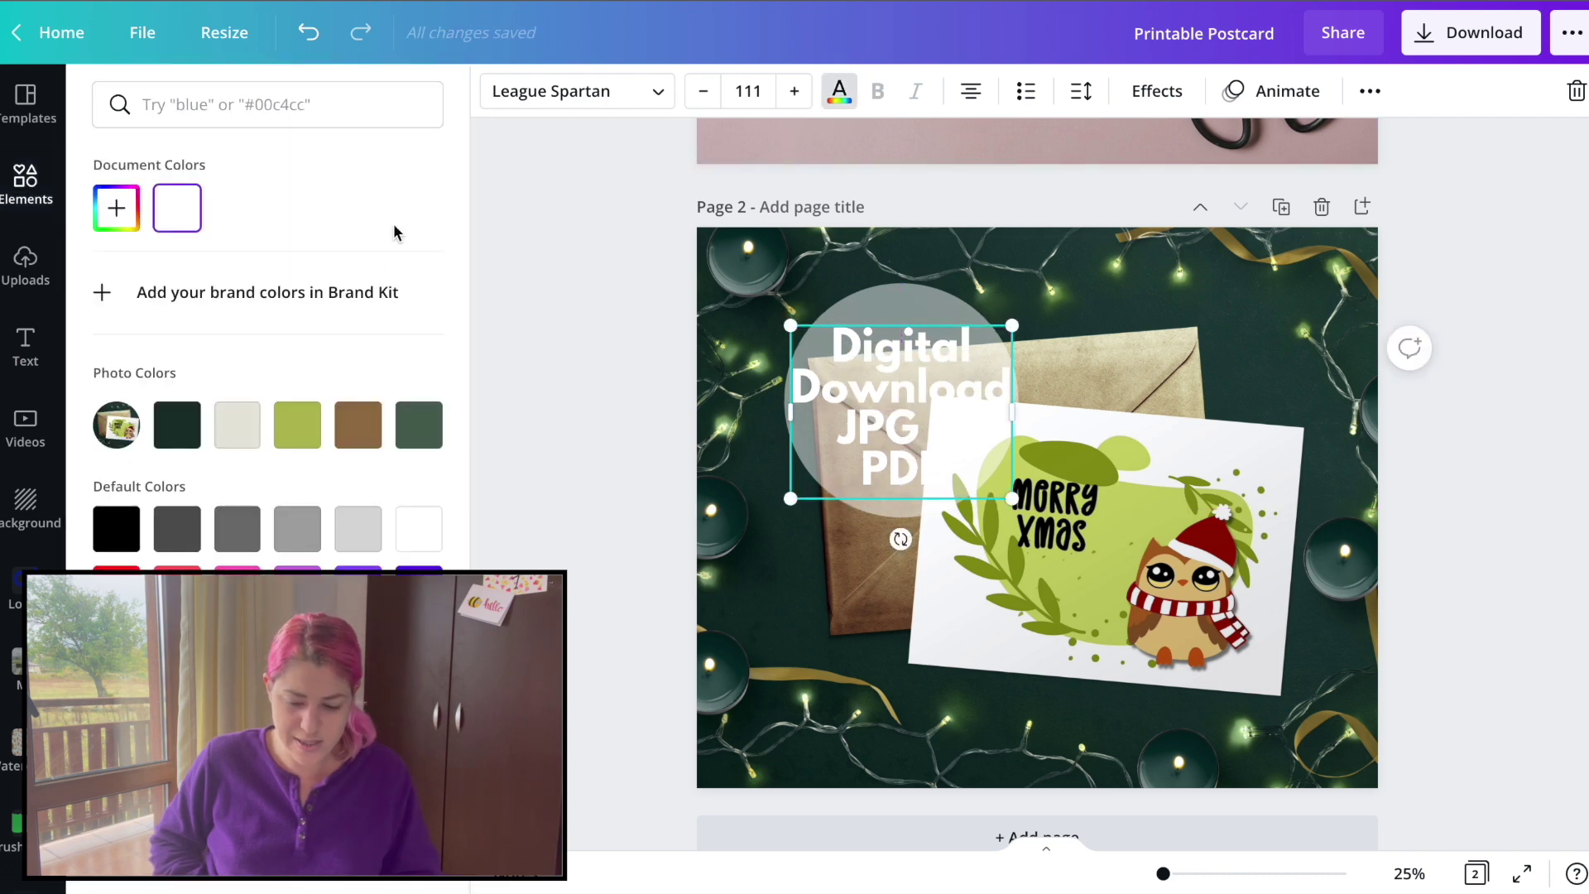
{"action": "left_click", "coordinate": [168, 426]}
{"action": "left_click", "coordinate": [405, 445]}
{"action": "left_click", "coordinate": [357, 425]}
{"action": "left_click", "coordinate": [297, 424]}
{"action": "left_click", "coordinate": [397, 421]}
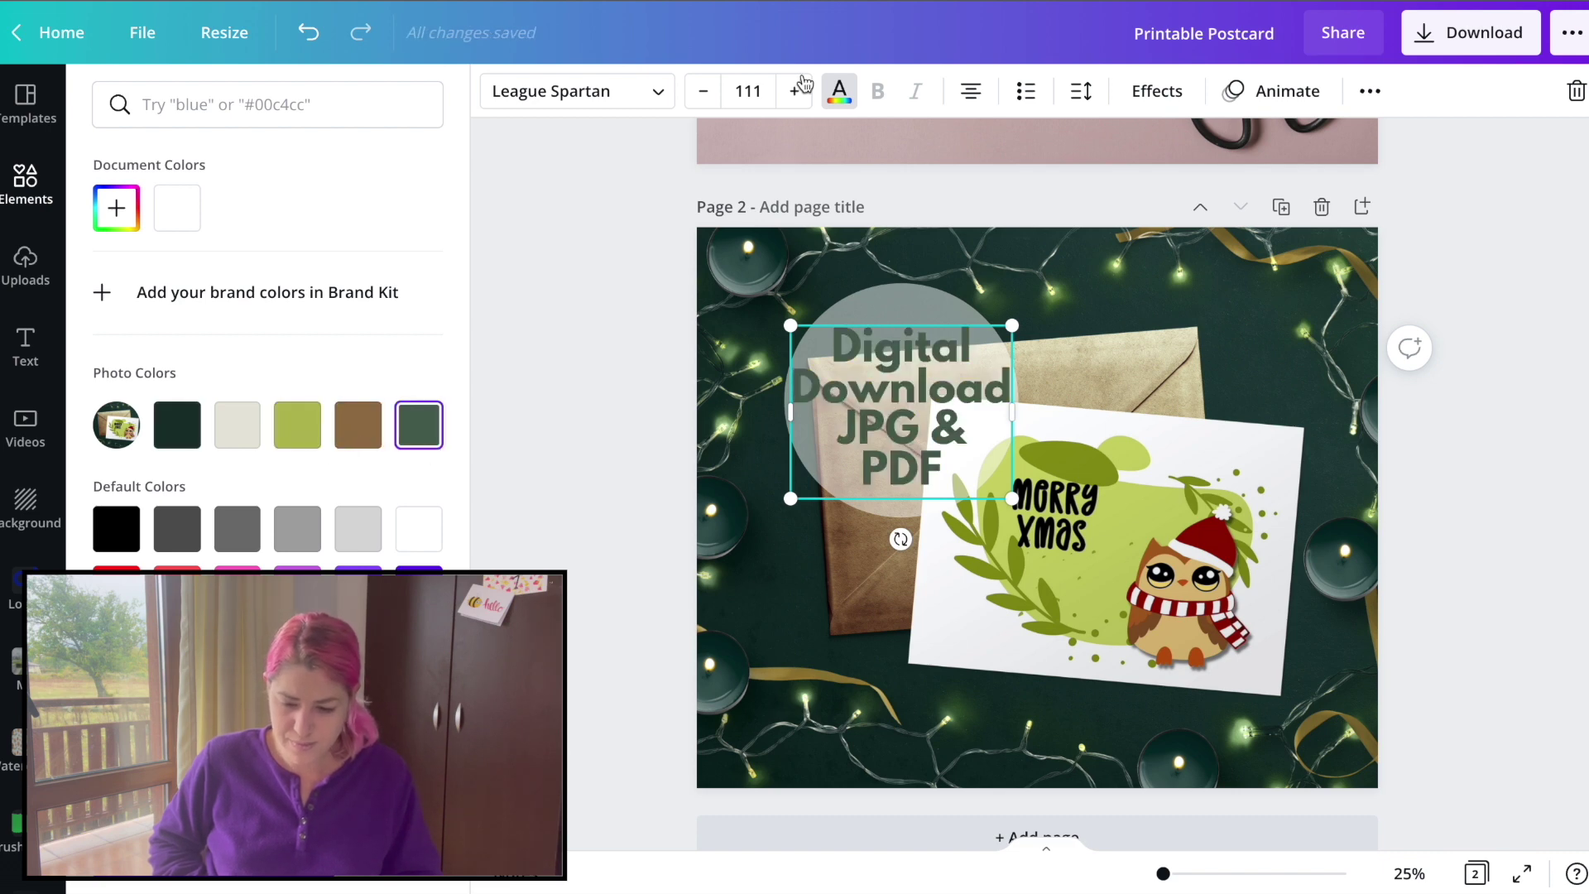
Step: Give the "Digital Download JPG & PDF" text a white Shadow effect with blur 41 and transparency 97
{"action": "left_click", "coordinate": [1134, 94]}
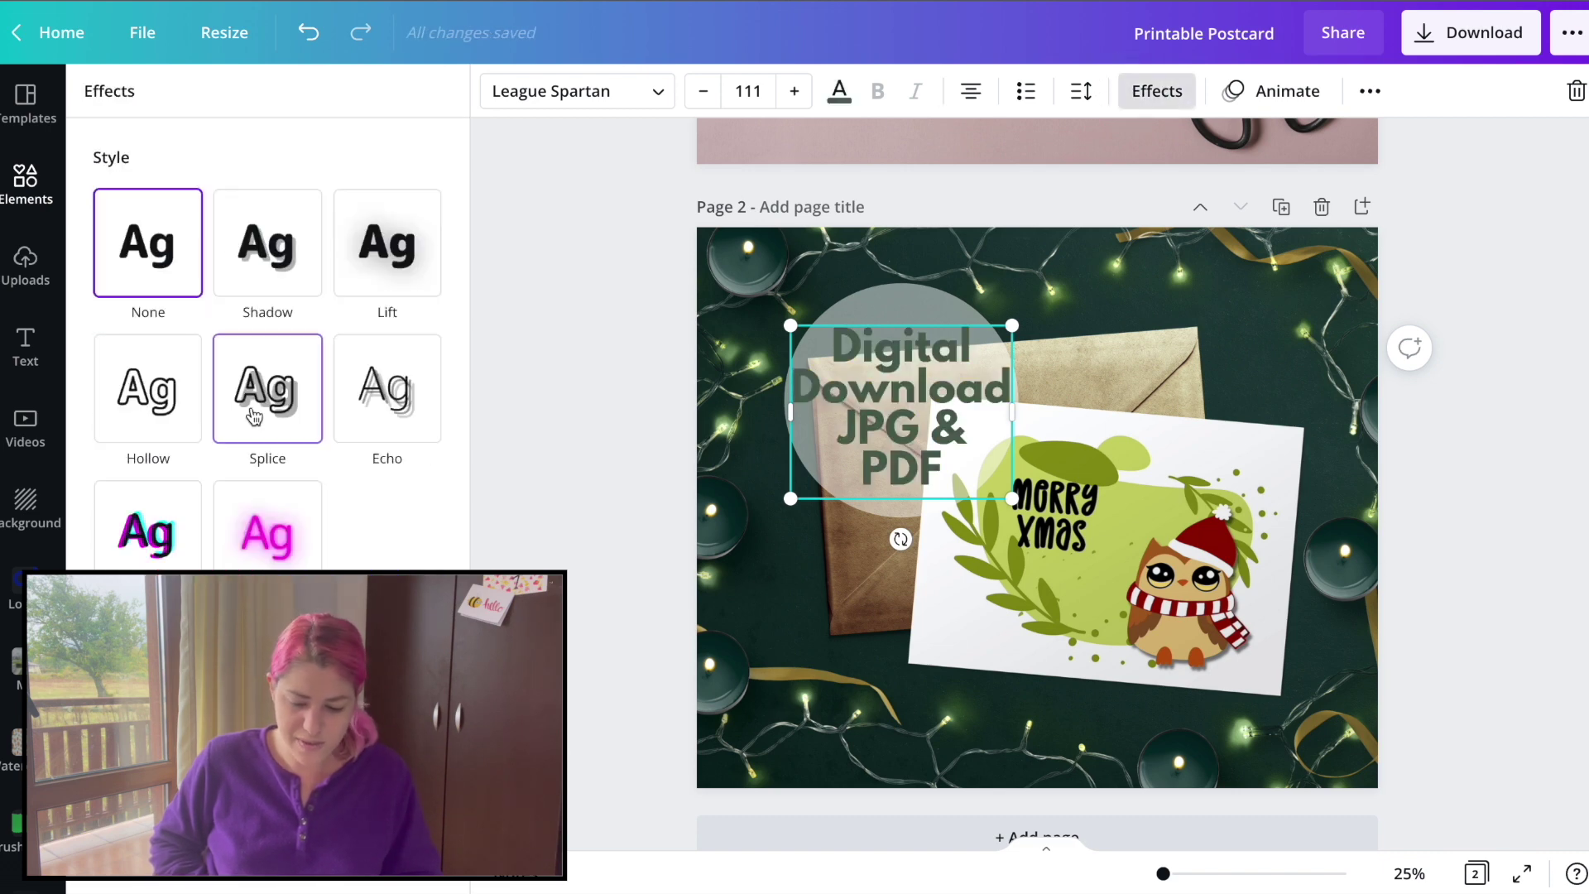
{"action": "left_click", "coordinate": [287, 261]}
{"action": "left_click", "coordinate": [422, 583]}
{"action": "left_click", "coordinate": [130, 377]}
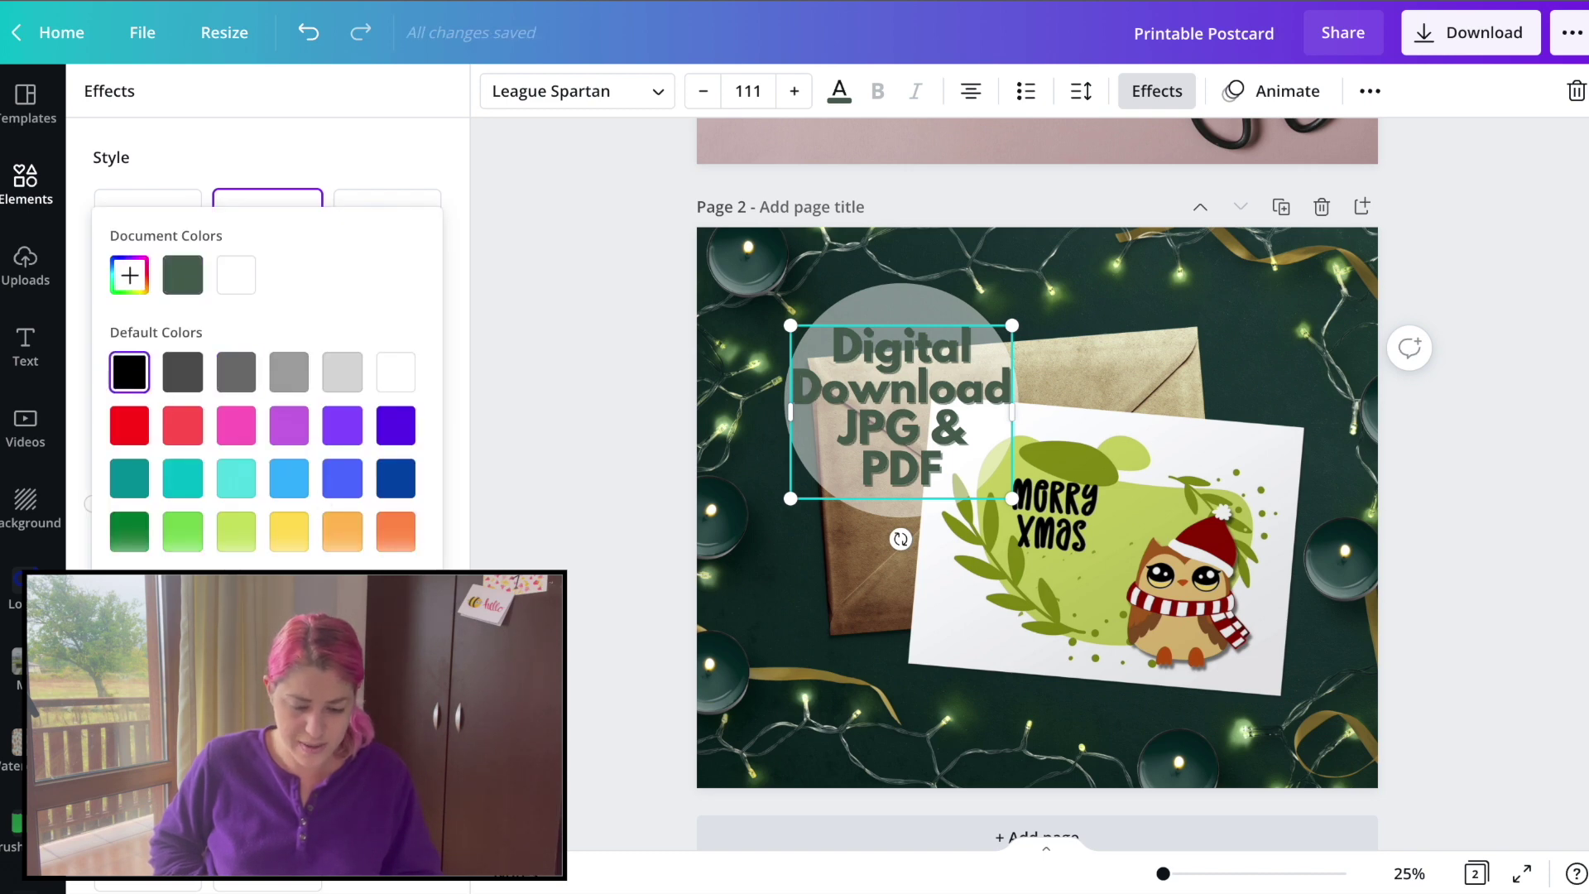
{"action": "left_click", "coordinate": [317, 416]}
{"action": "left_click_drag", "start_coordinate": [258, 567], "coordinate": [431, 568]}
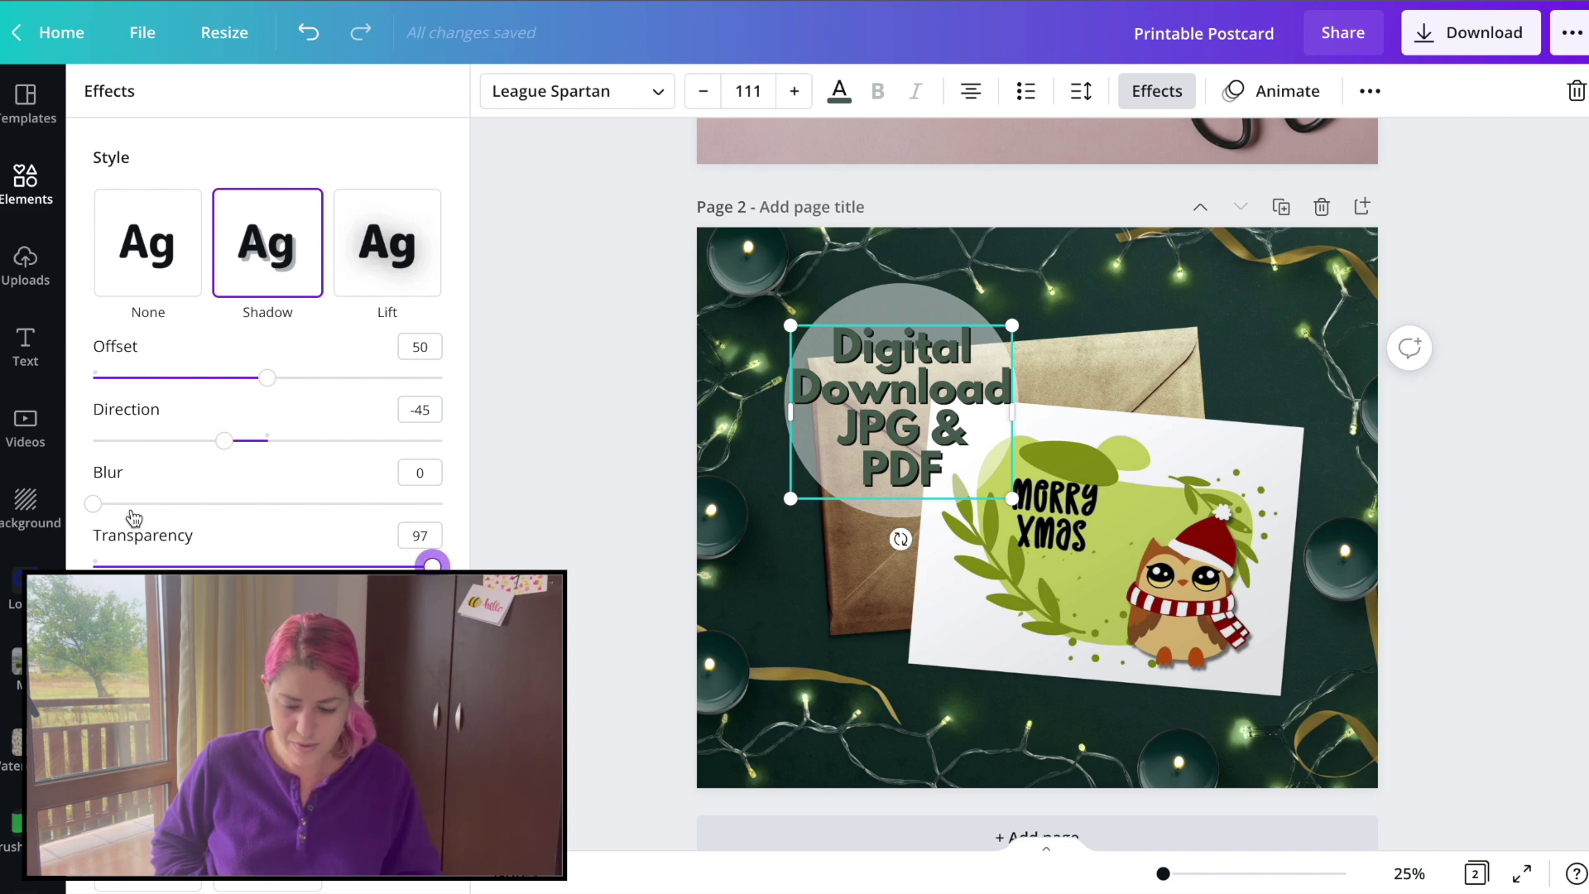
{"action": "left_click_drag", "start_coordinate": [183, 508], "coordinate": [238, 500]}
{"action": "left_click", "coordinate": [116, 609]}
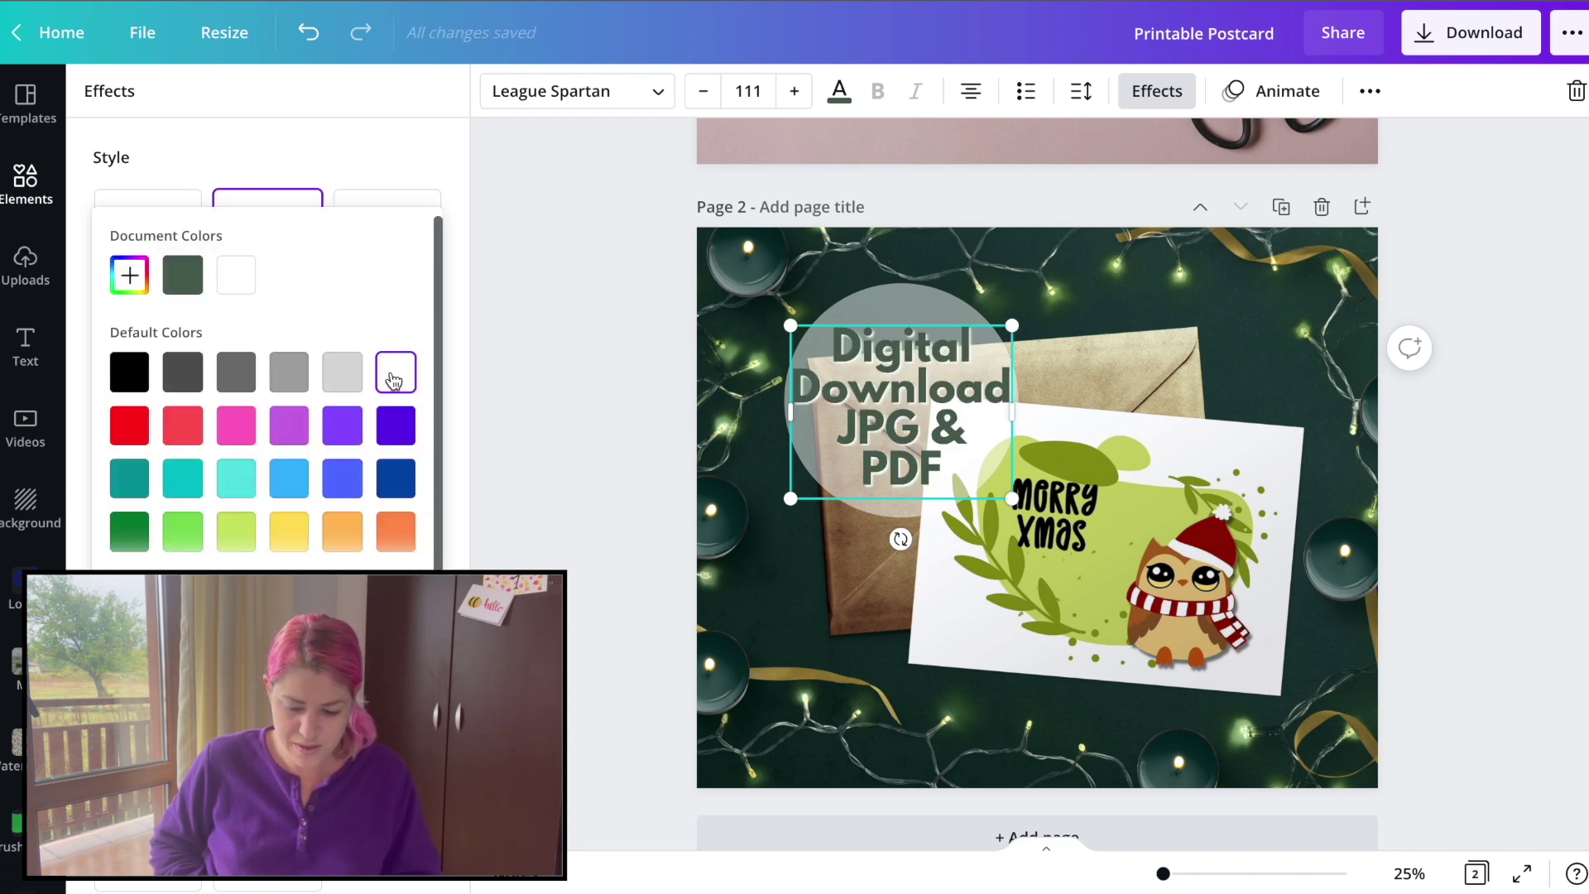
{"action": "key", "text": "Escape"}
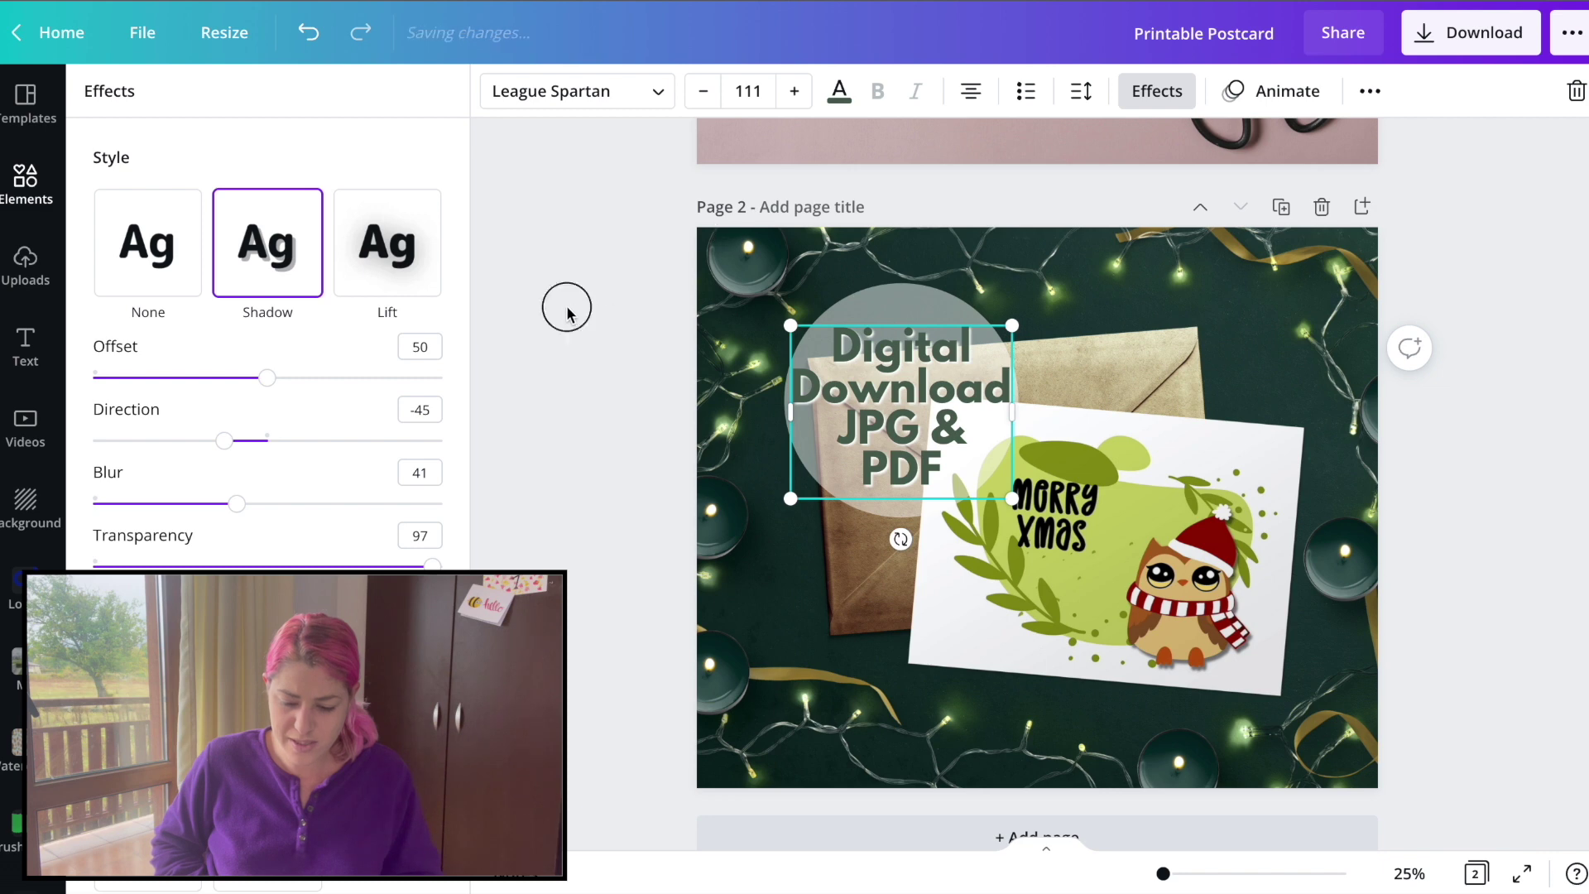
{"action": "key", "text": "Escape"}
Step: Try light green, brown and pink on the semi-transparent circle behind the text, and settle on yellow
{"action": "left_click", "coordinate": [934, 297]}
{"action": "left_click", "coordinate": [496, 93]}
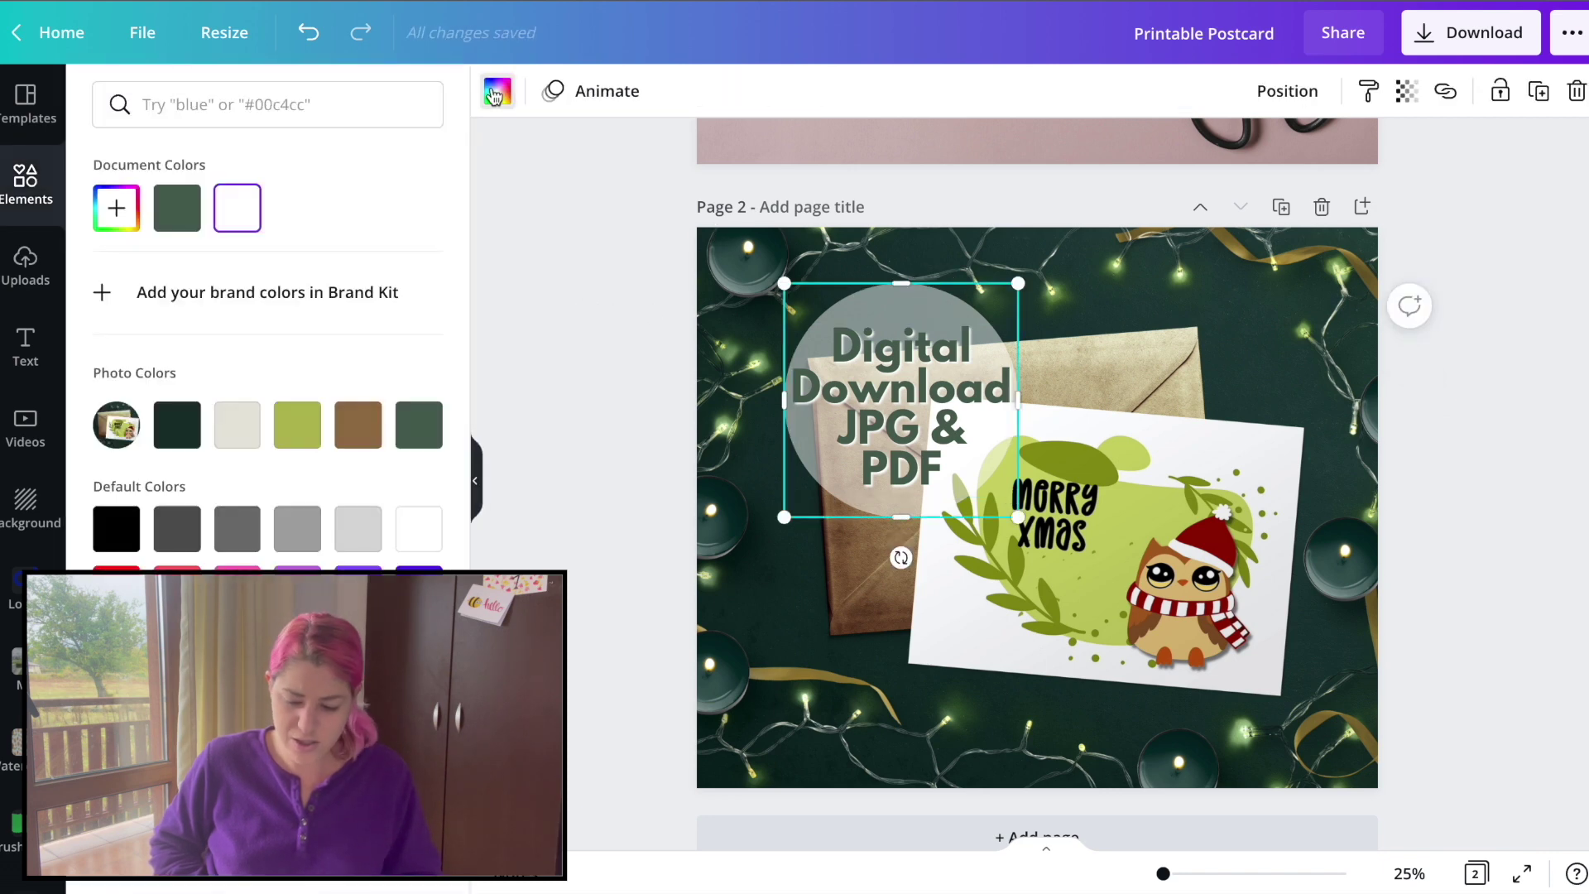
{"action": "left_click", "coordinate": [297, 425]}
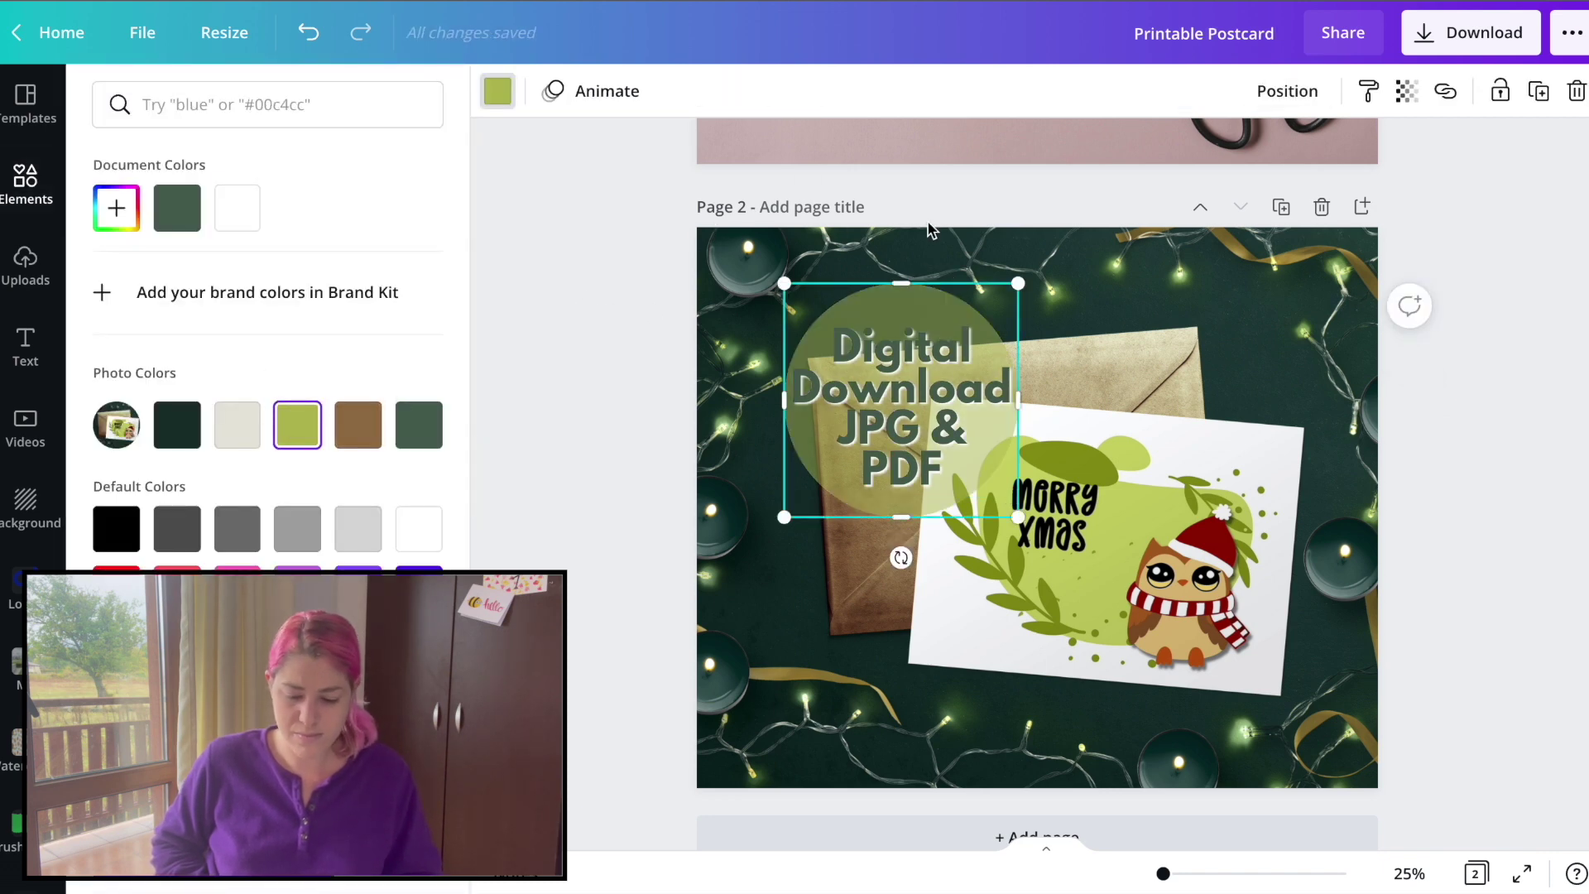
{"action": "left_click", "coordinate": [351, 438]}
{"action": "left_click", "coordinate": [238, 589]}
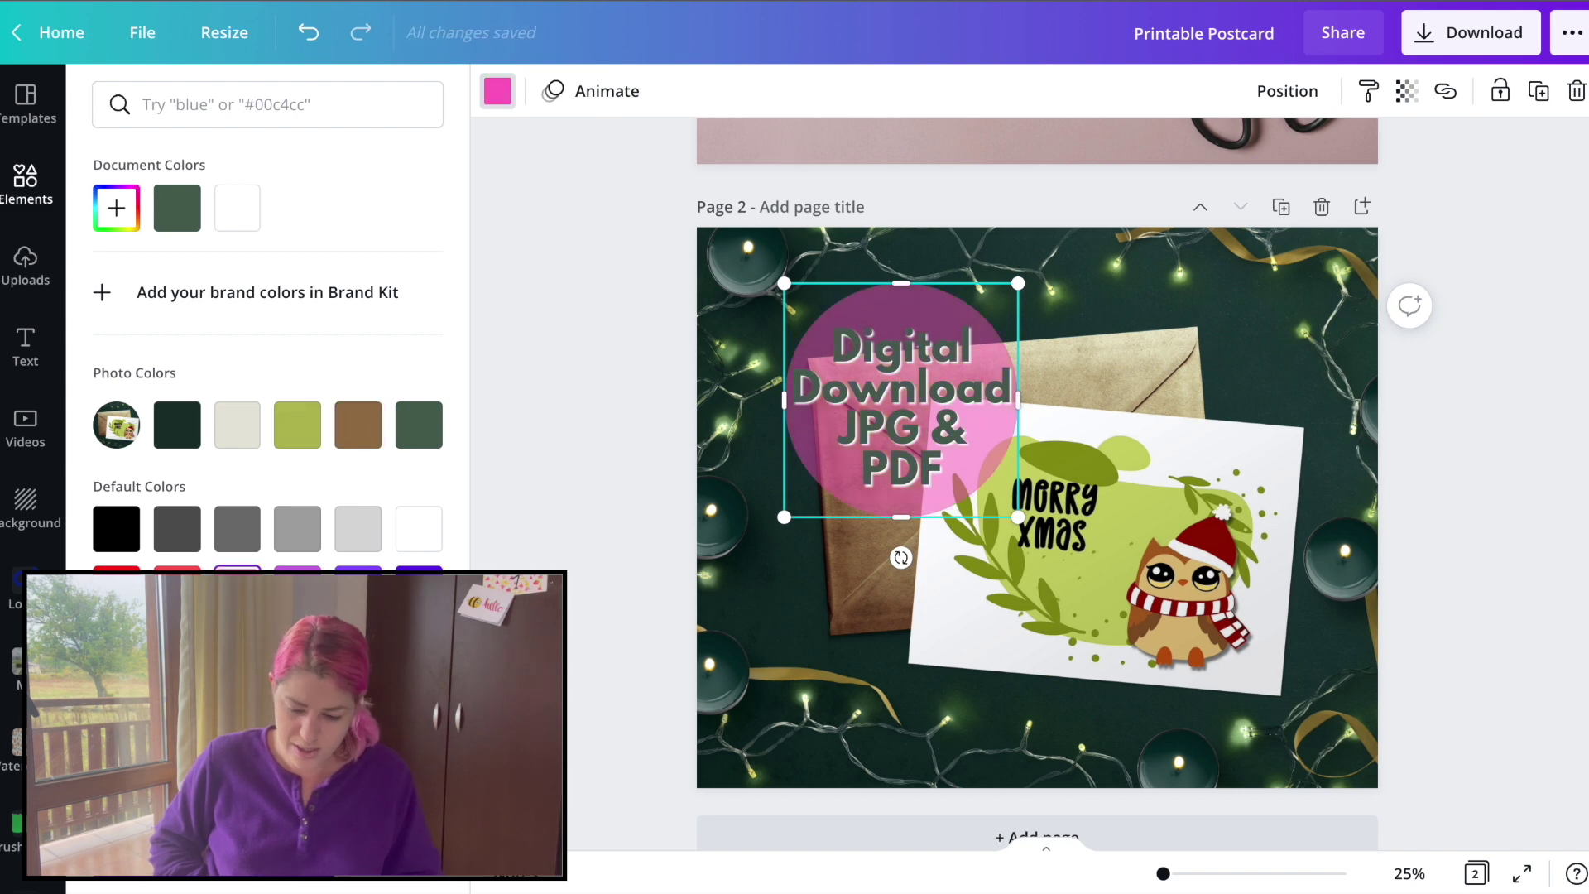
{"action": "left_click", "coordinate": [297, 709]}
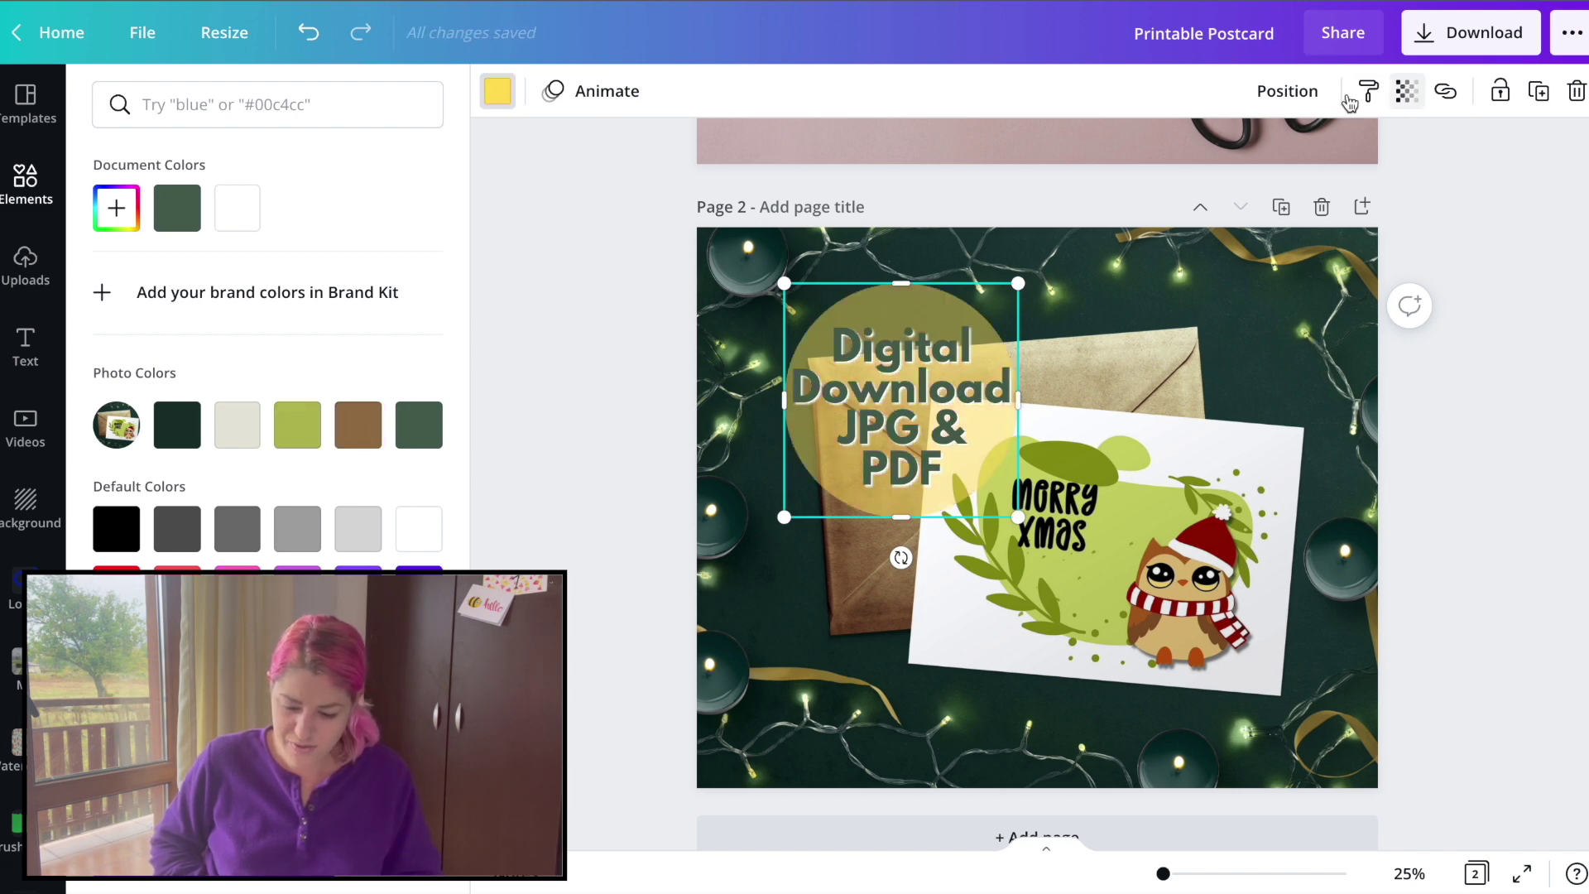
Step: Enlarge the yellow circle slightly and recentre it behind the "Digital Download JPG & PDF" text
{"action": "left_click_drag", "start_coordinate": [1019, 282], "coordinate": [1037, 264]}
{"action": "left_click_drag", "start_coordinate": [944, 288], "coordinate": [937, 294]}
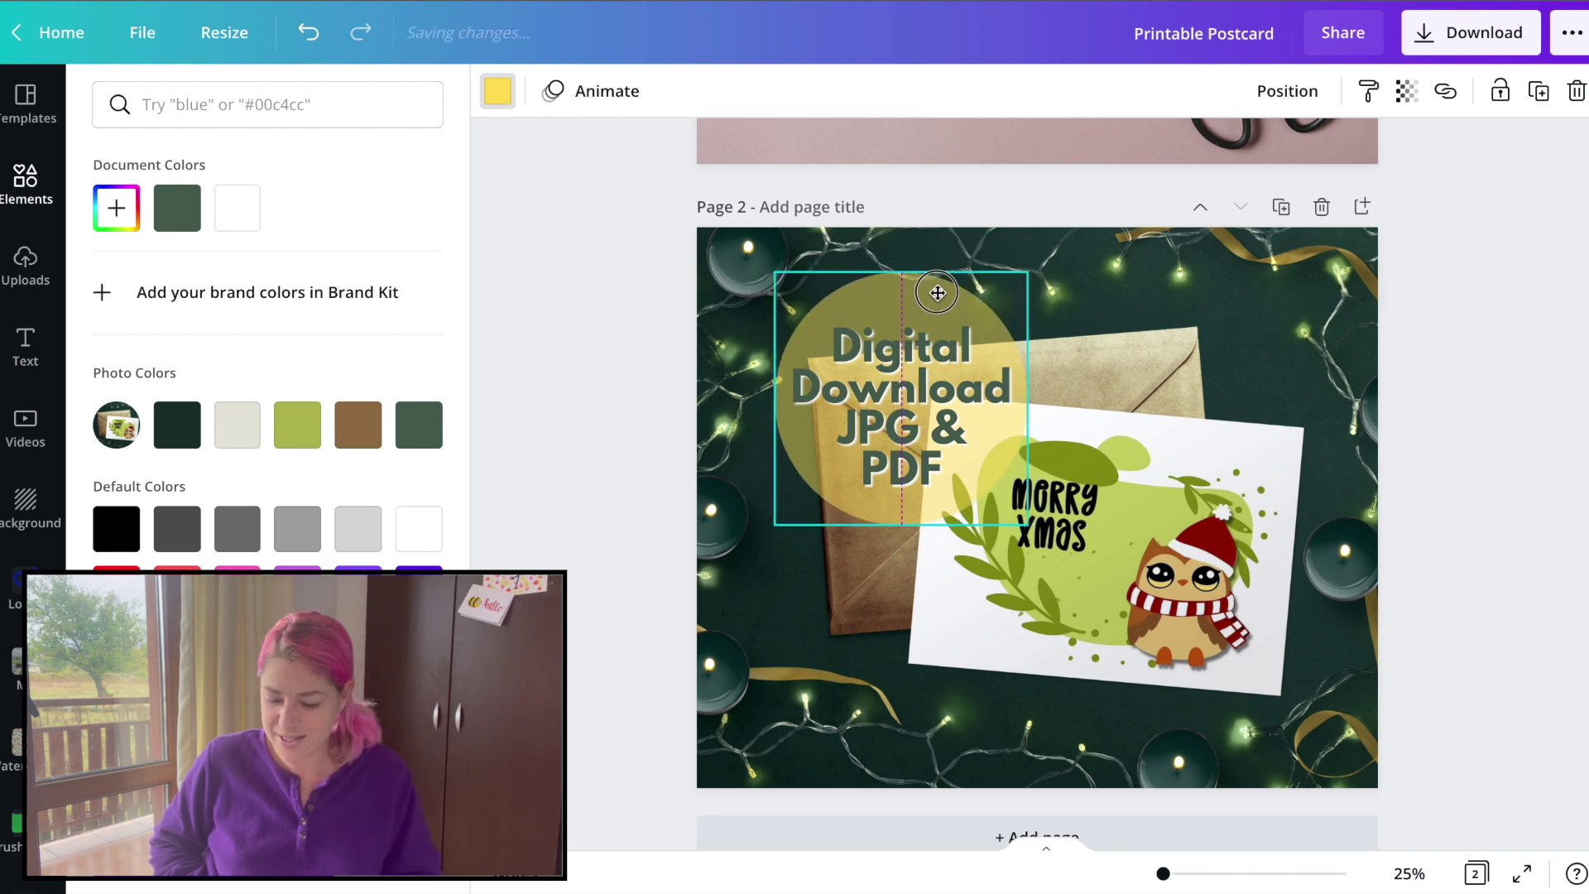
{"action": "left_click", "coordinate": [619, 310]}
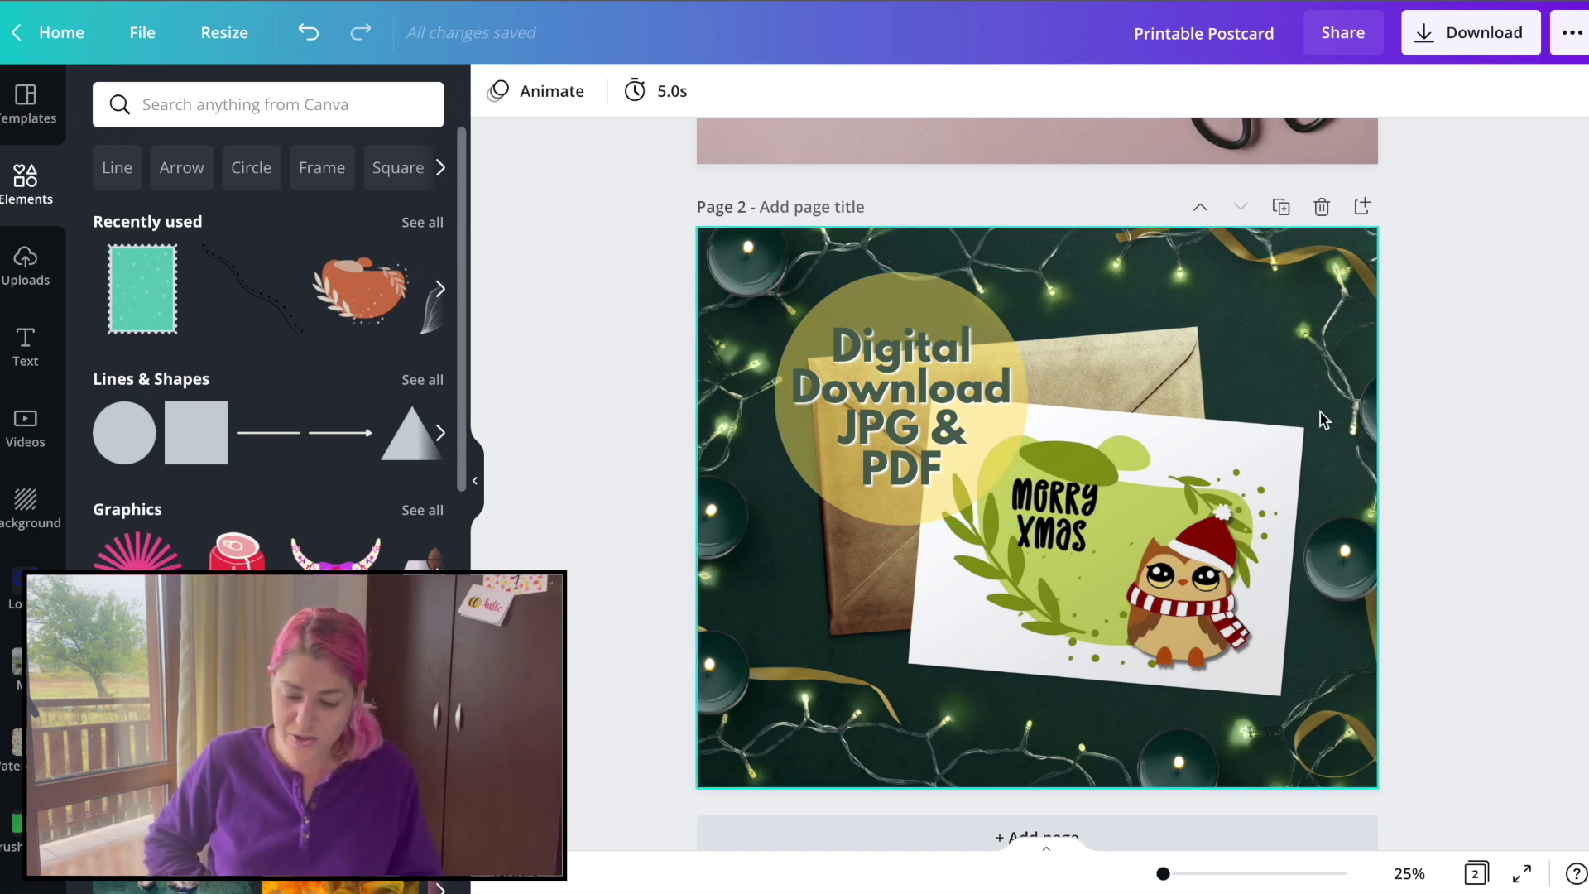
Step: Add the uploaded pink "WOW" logo to page 2, shrink it and place it in the page's lower-left corner
{"action": "scroll", "coordinate": [958, 411], "scroll_direction": "up", "scroll_amount": 4}
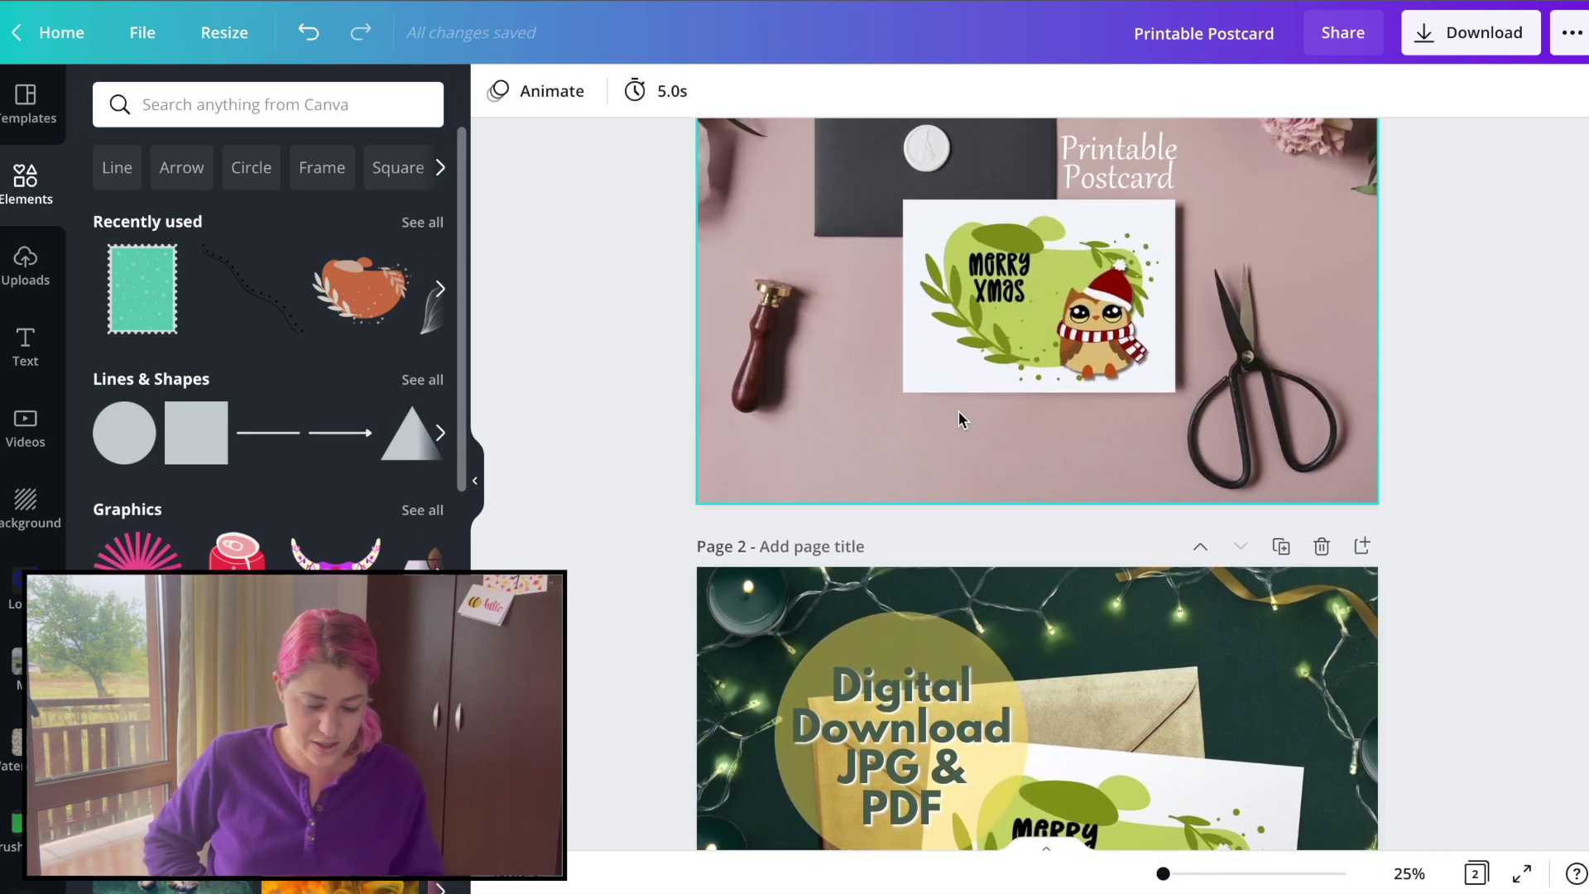
{"action": "scroll", "coordinate": [958, 411], "scroll_direction": "down", "scroll_amount": 5}
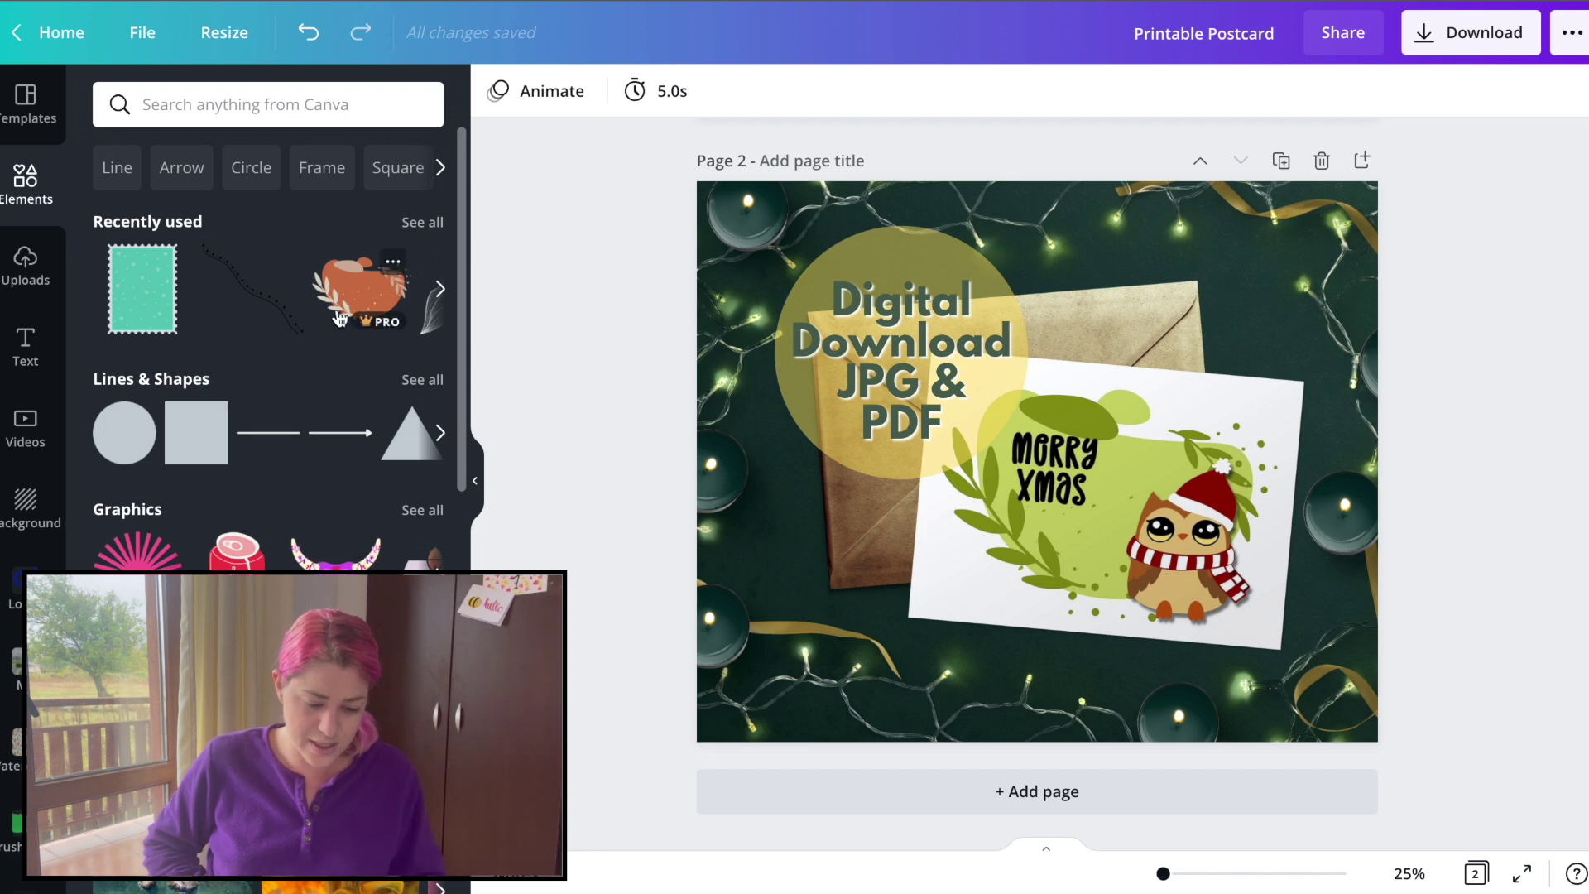
{"action": "left_click", "coordinate": [25, 265]}
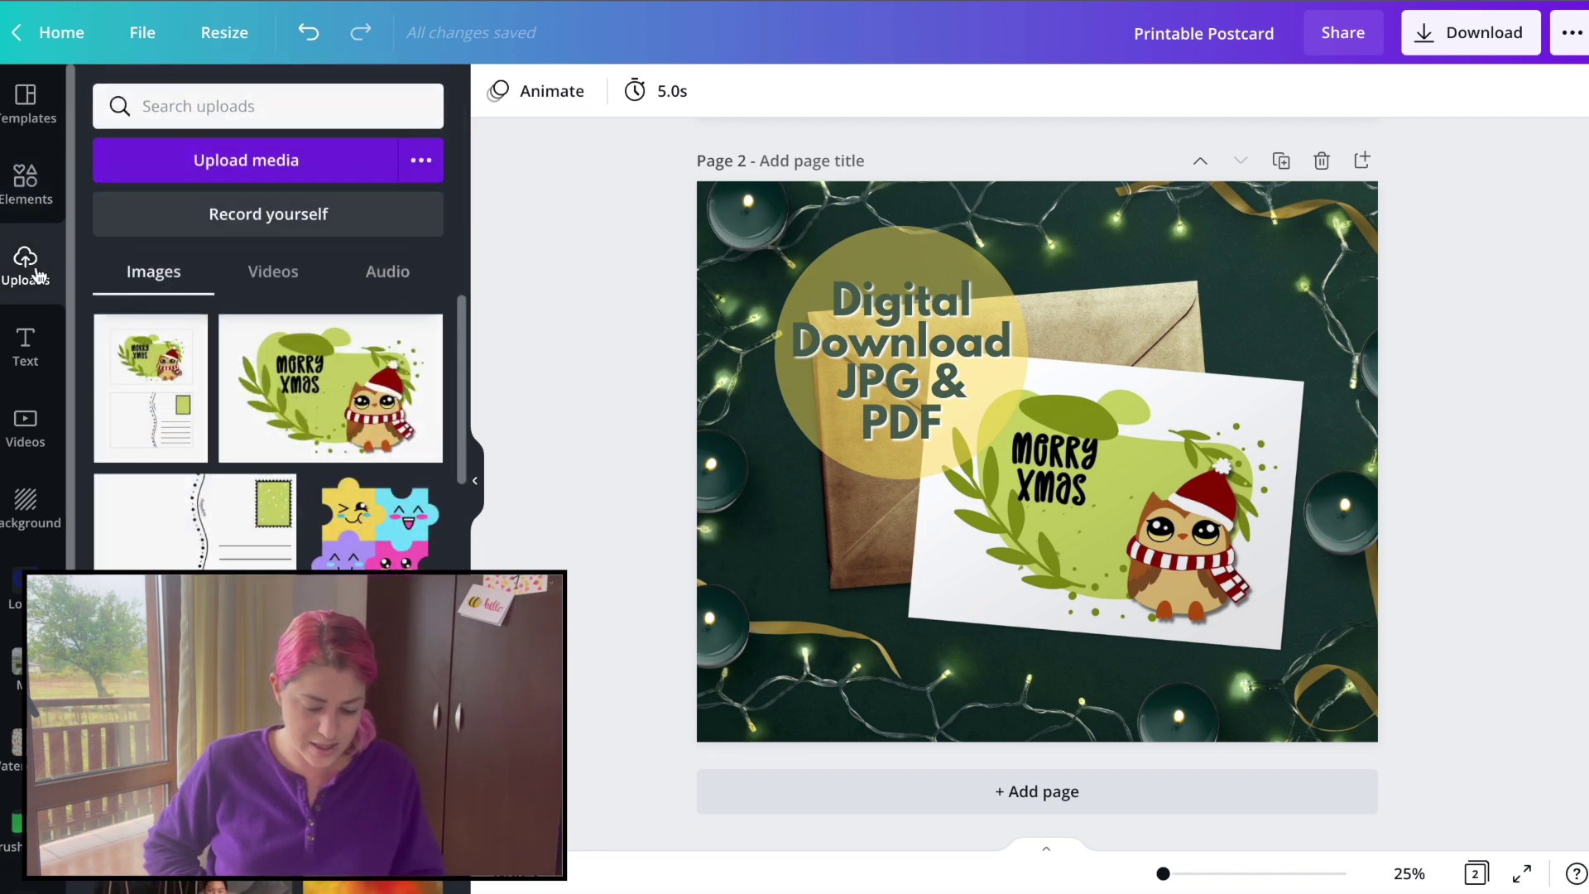
{"action": "scroll", "coordinate": [300, 447], "scroll_direction": "down", "scroll_amount": 3}
{"action": "left_click", "coordinate": [370, 563]}
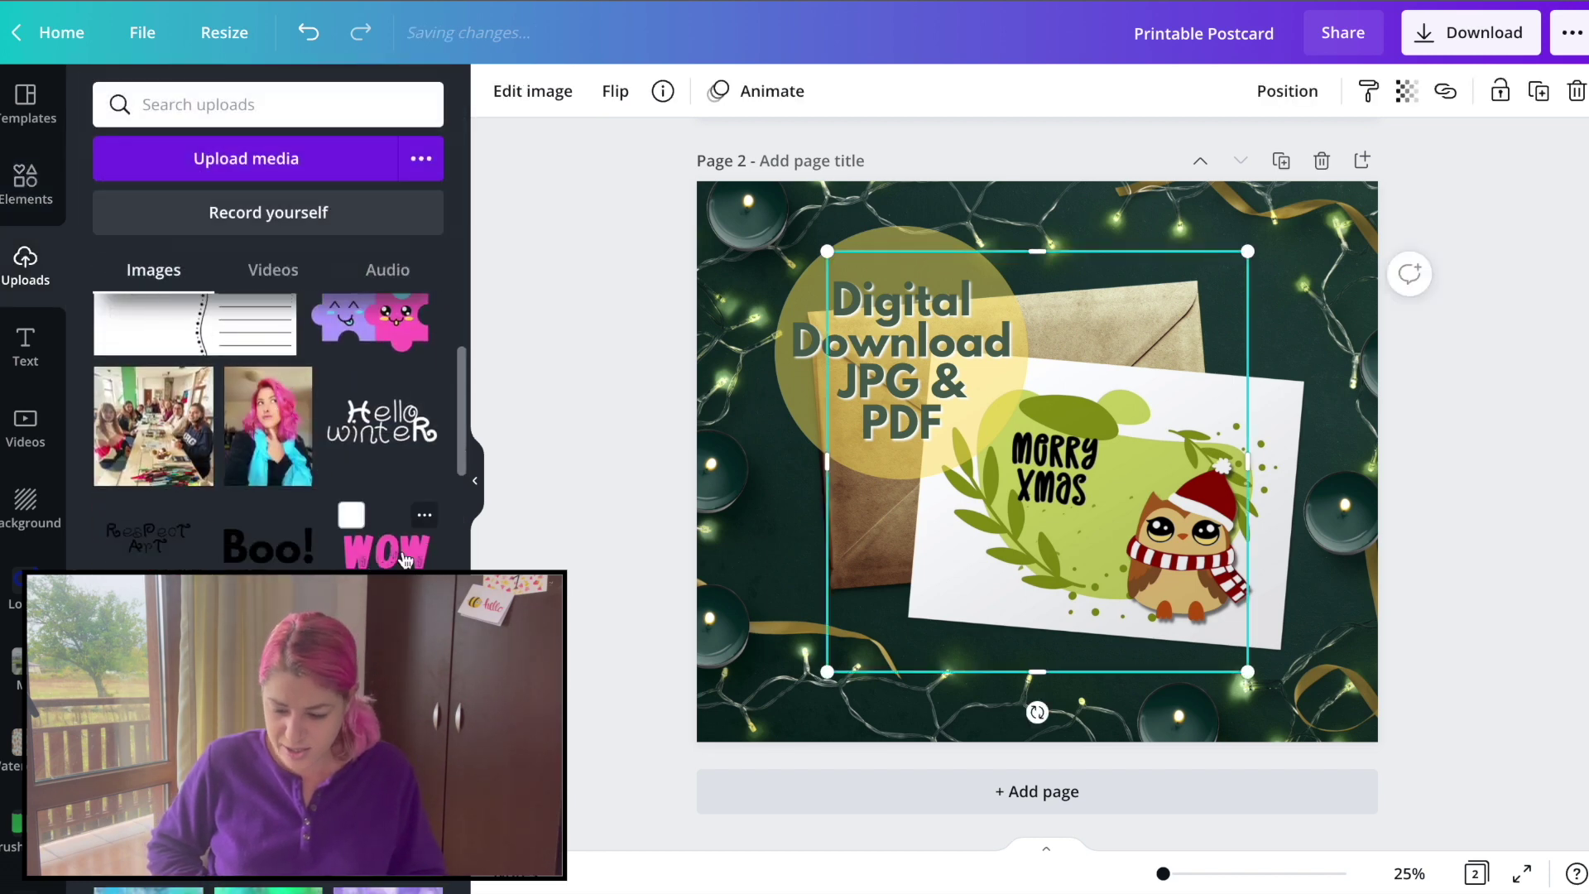
{"action": "left_click_drag", "start_coordinate": [1240, 266], "coordinate": [780, 708]}
{"action": "left_click_drag", "start_coordinate": [831, 641], "coordinate": [891, 585]}
{"action": "left_click_drag", "start_coordinate": [819, 691], "coordinate": [807, 713]}
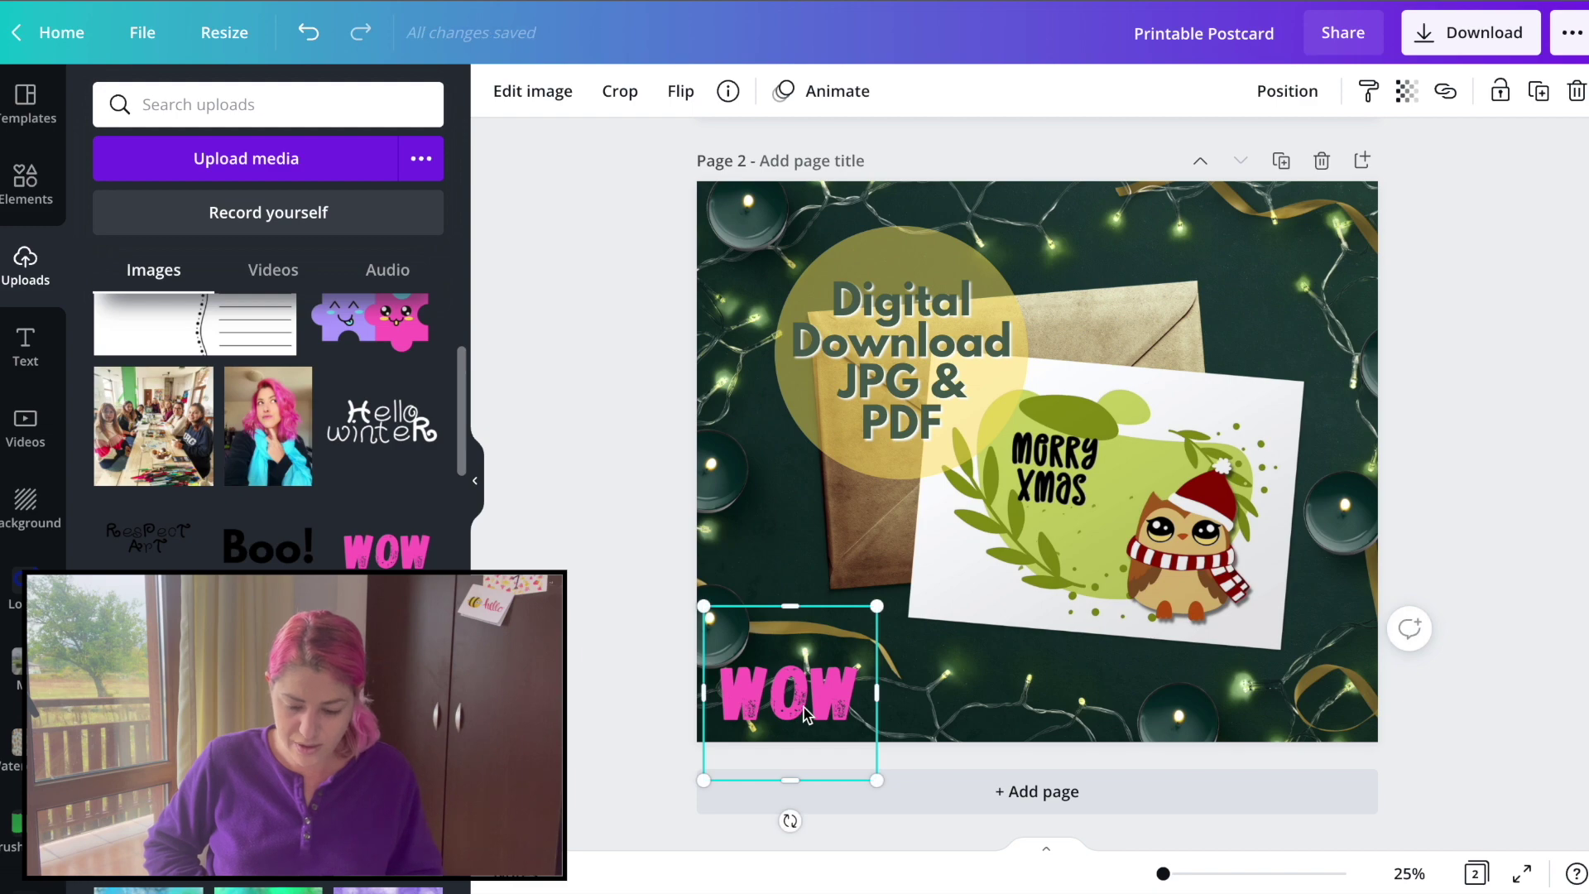
Step: Copy the "WOW" logo to page 1 and place it in the page's upper-left corner
{"action": "scroll", "coordinate": [807, 714], "scroll_direction": "up", "scroll_amount": 7}
{"action": "key", "text": "ctrl+v"}
{"action": "scroll", "coordinate": [844, 629], "scroll_direction": "up", "scroll_amount": 1}
{"action": "left_click_drag", "start_coordinate": [823, 658], "coordinate": [827, 203]}
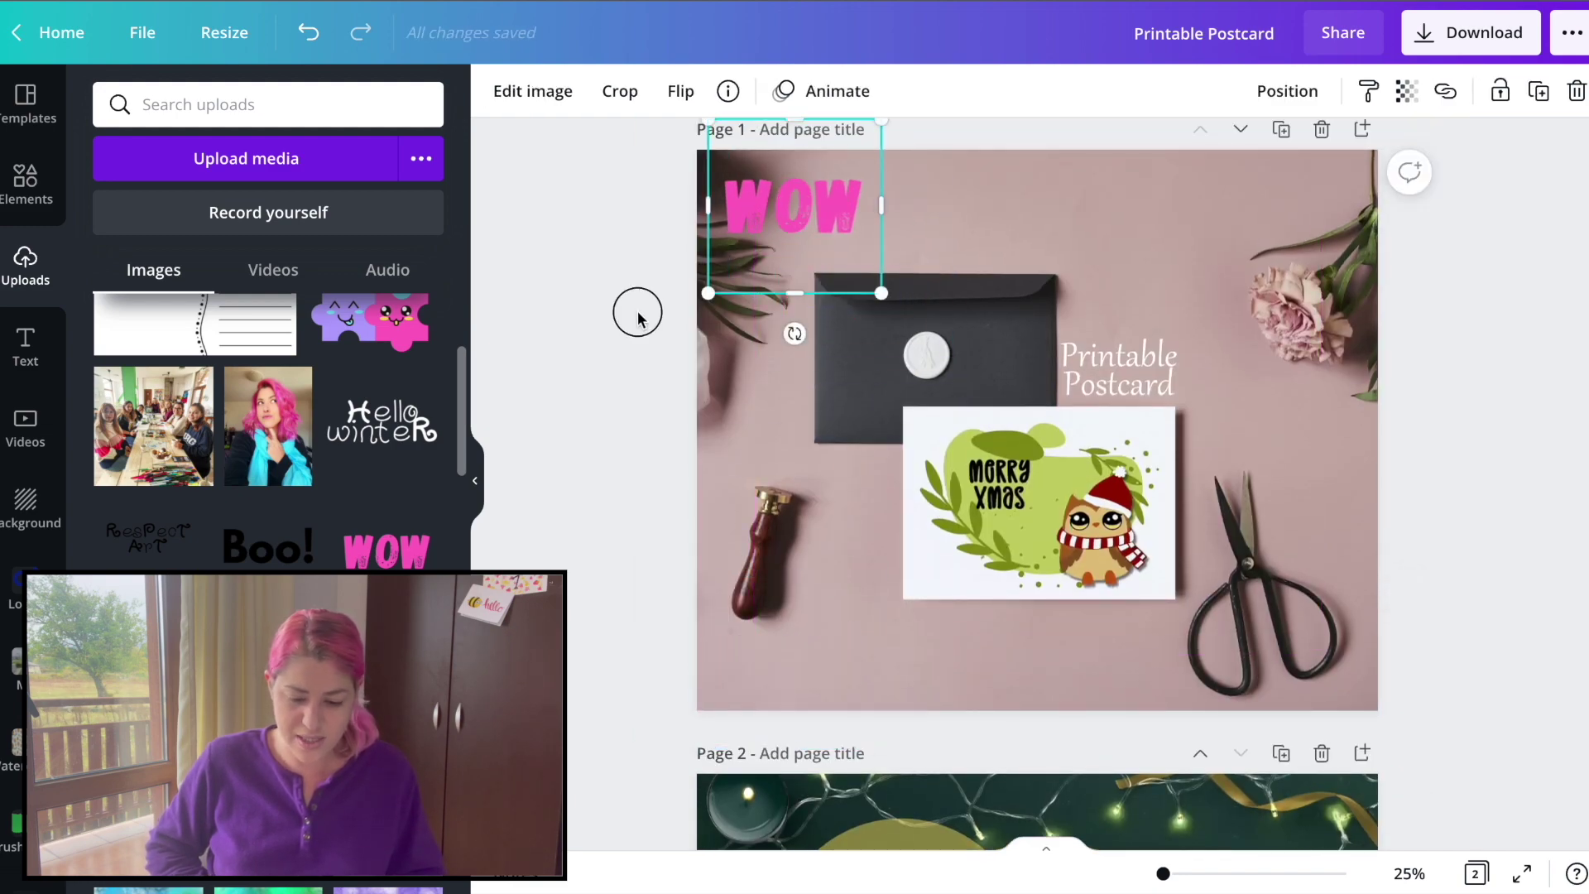
{"action": "left_click", "coordinate": [637, 319]}
Step: Add page 3, insert the uploaded Merry Xmas postcard front and move it toward the page's upper-left corner
{"action": "scroll", "coordinate": [642, 339], "scroll_direction": "down", "scroll_amount": 7}
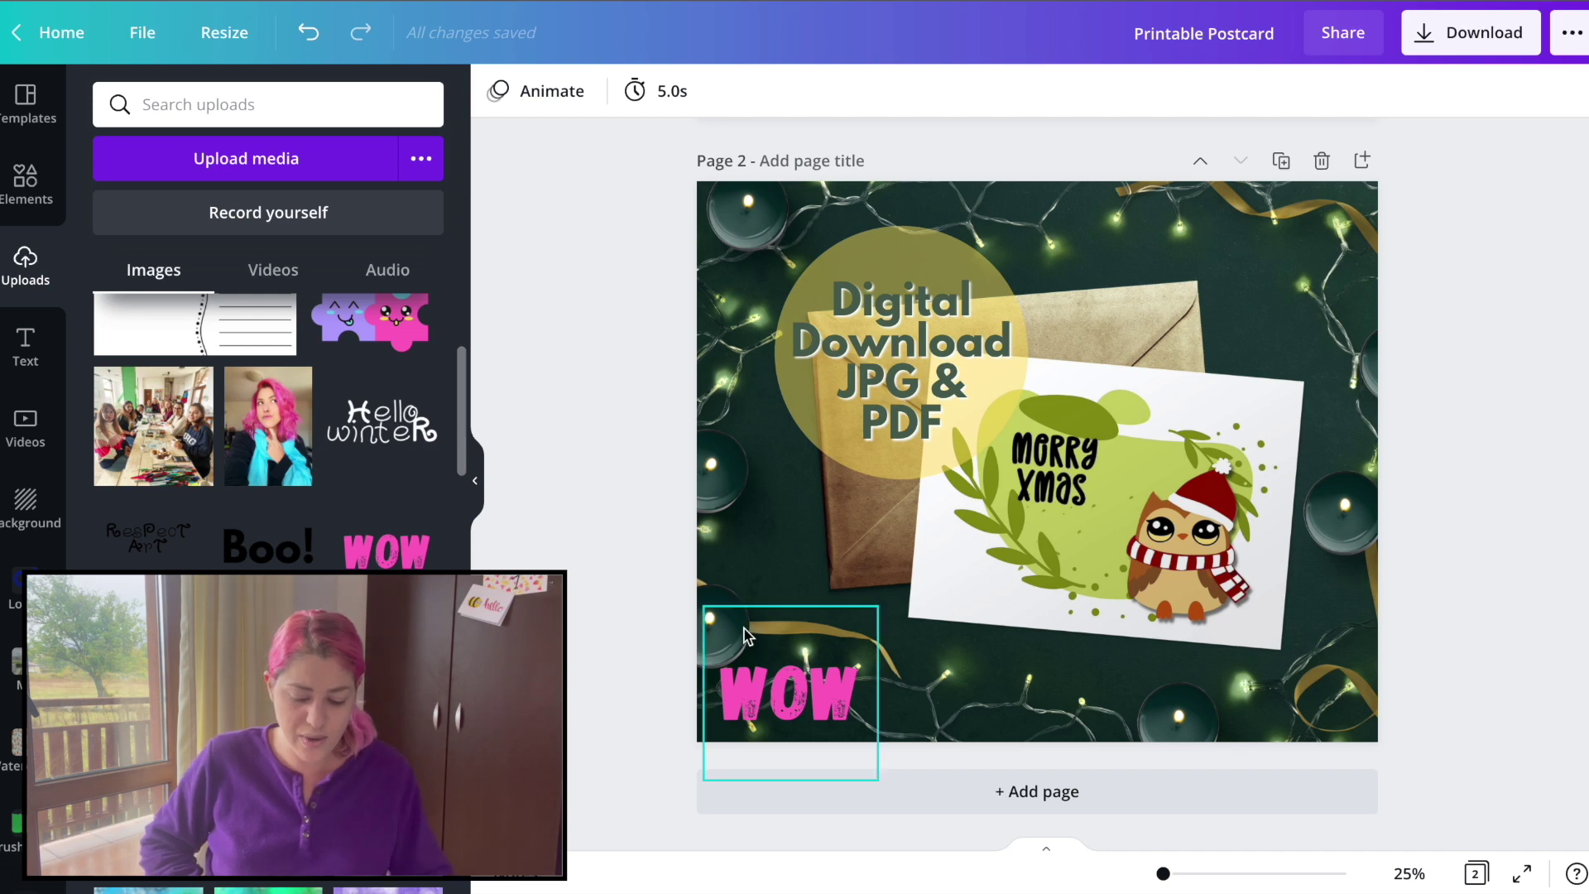
{"action": "left_click", "coordinate": [801, 813]}
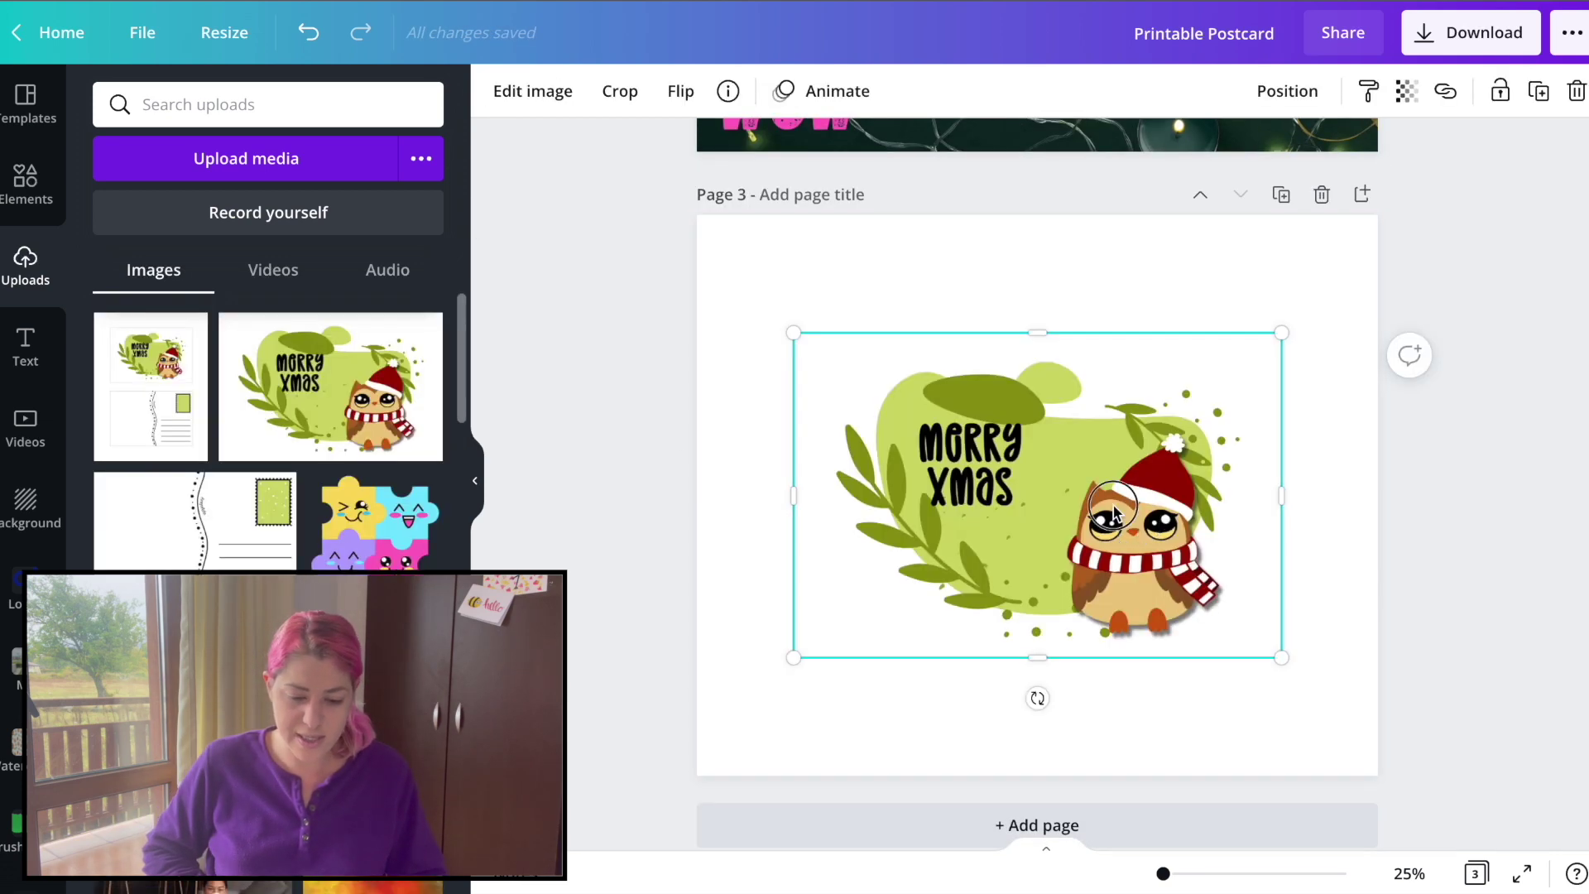
{"action": "left_click_drag", "start_coordinate": [1039, 493], "coordinate": [973, 434]}
Step: Apply the Drop shadow to the Merry Xmas postcard front on page 3
{"action": "left_click", "coordinate": [521, 101]}
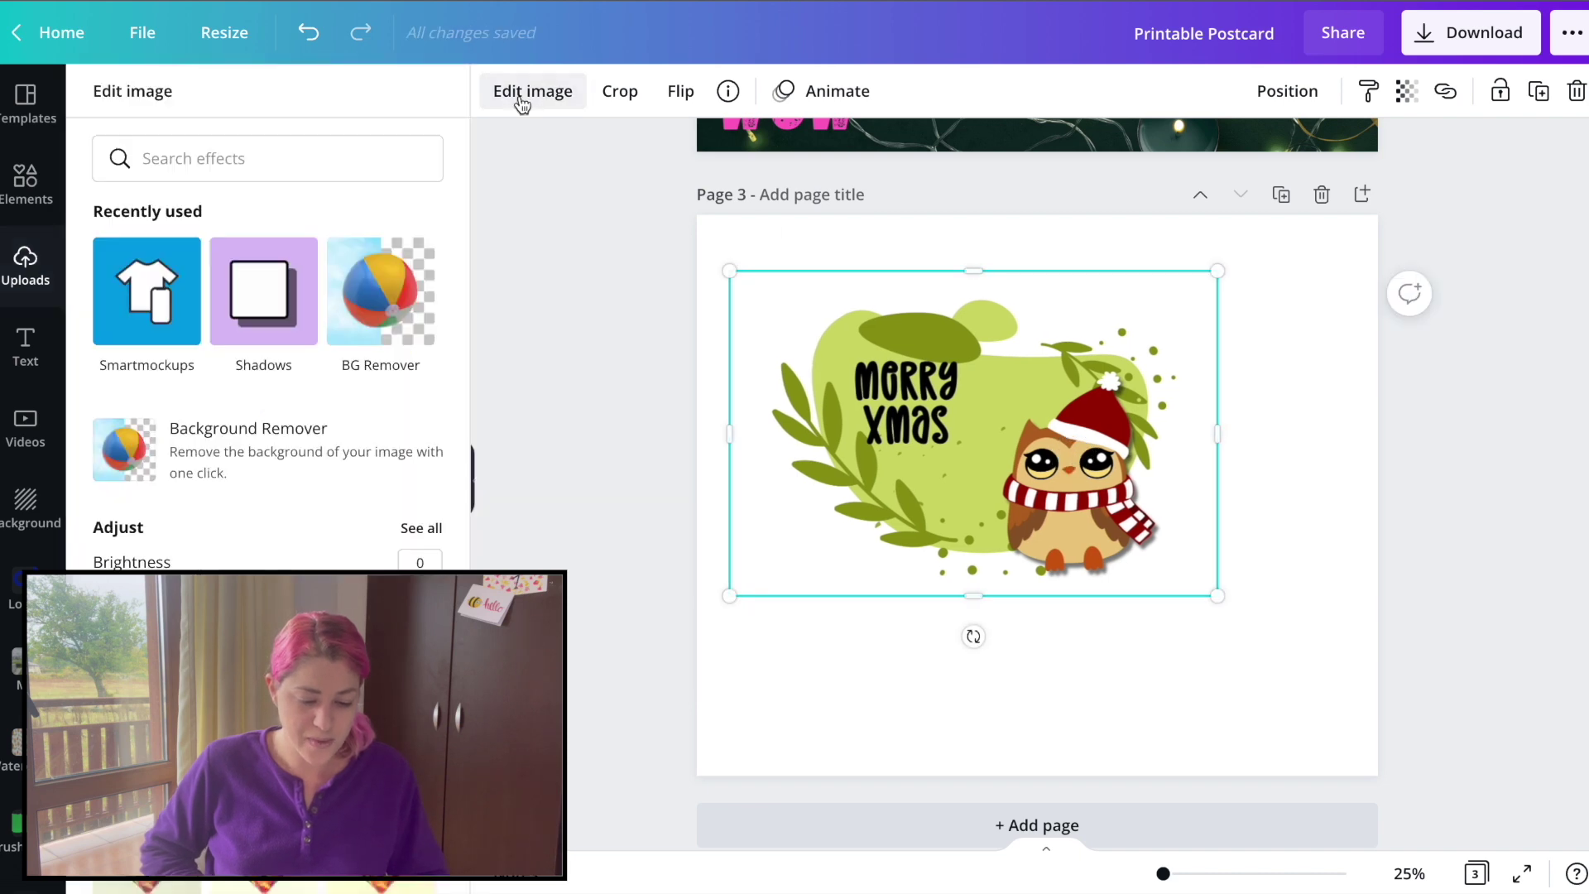
{"action": "left_click", "coordinate": [255, 295]}
{"action": "left_click", "coordinate": [385, 200]}
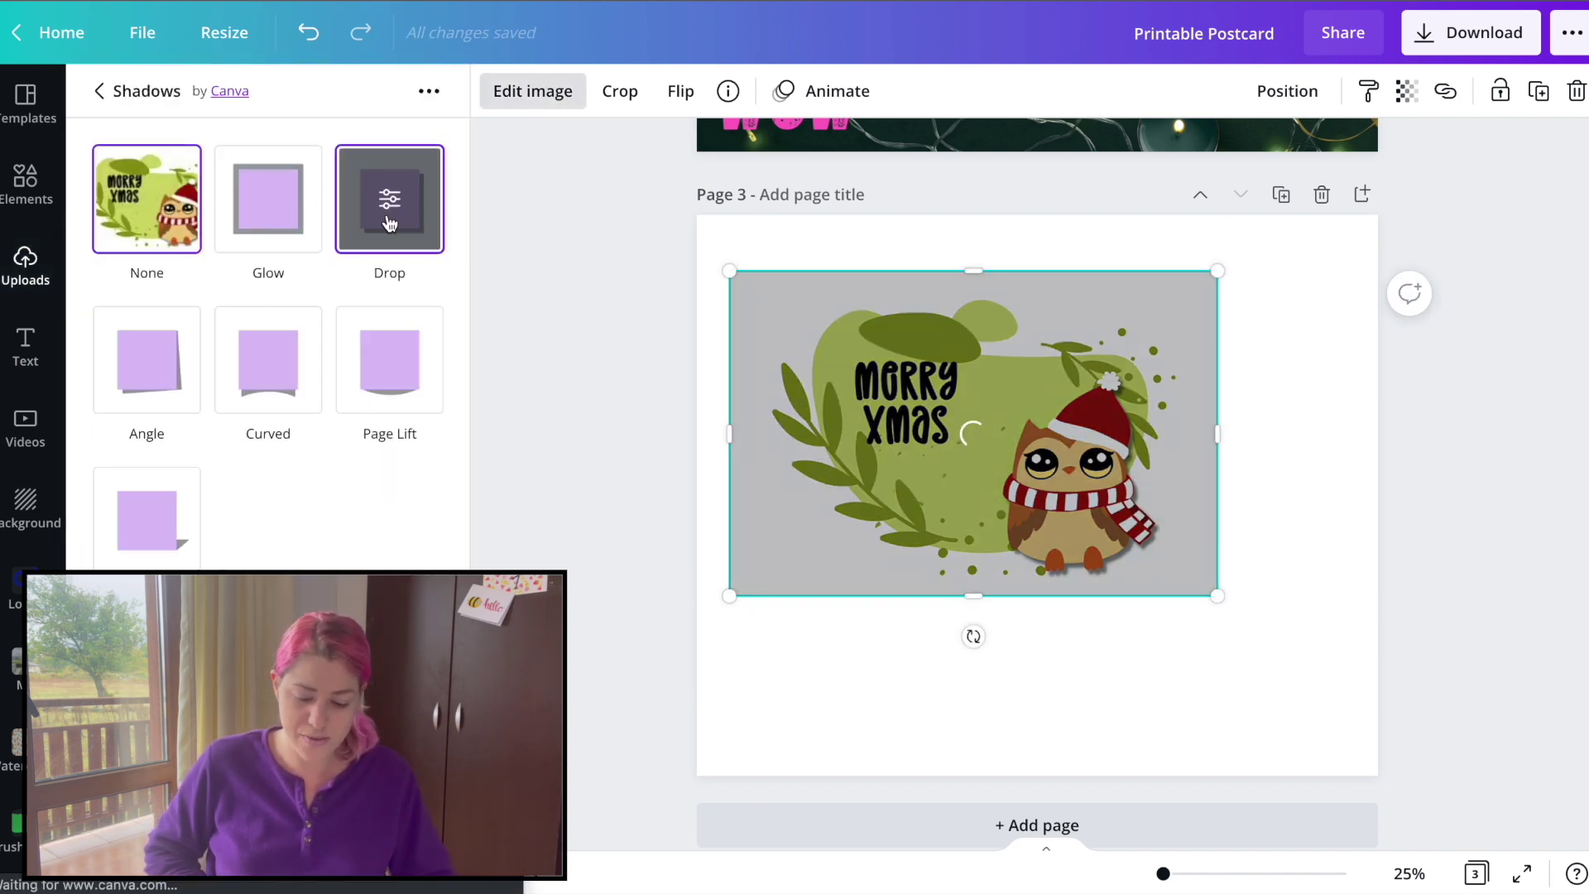
{"action": "key", "text": "Escape"}
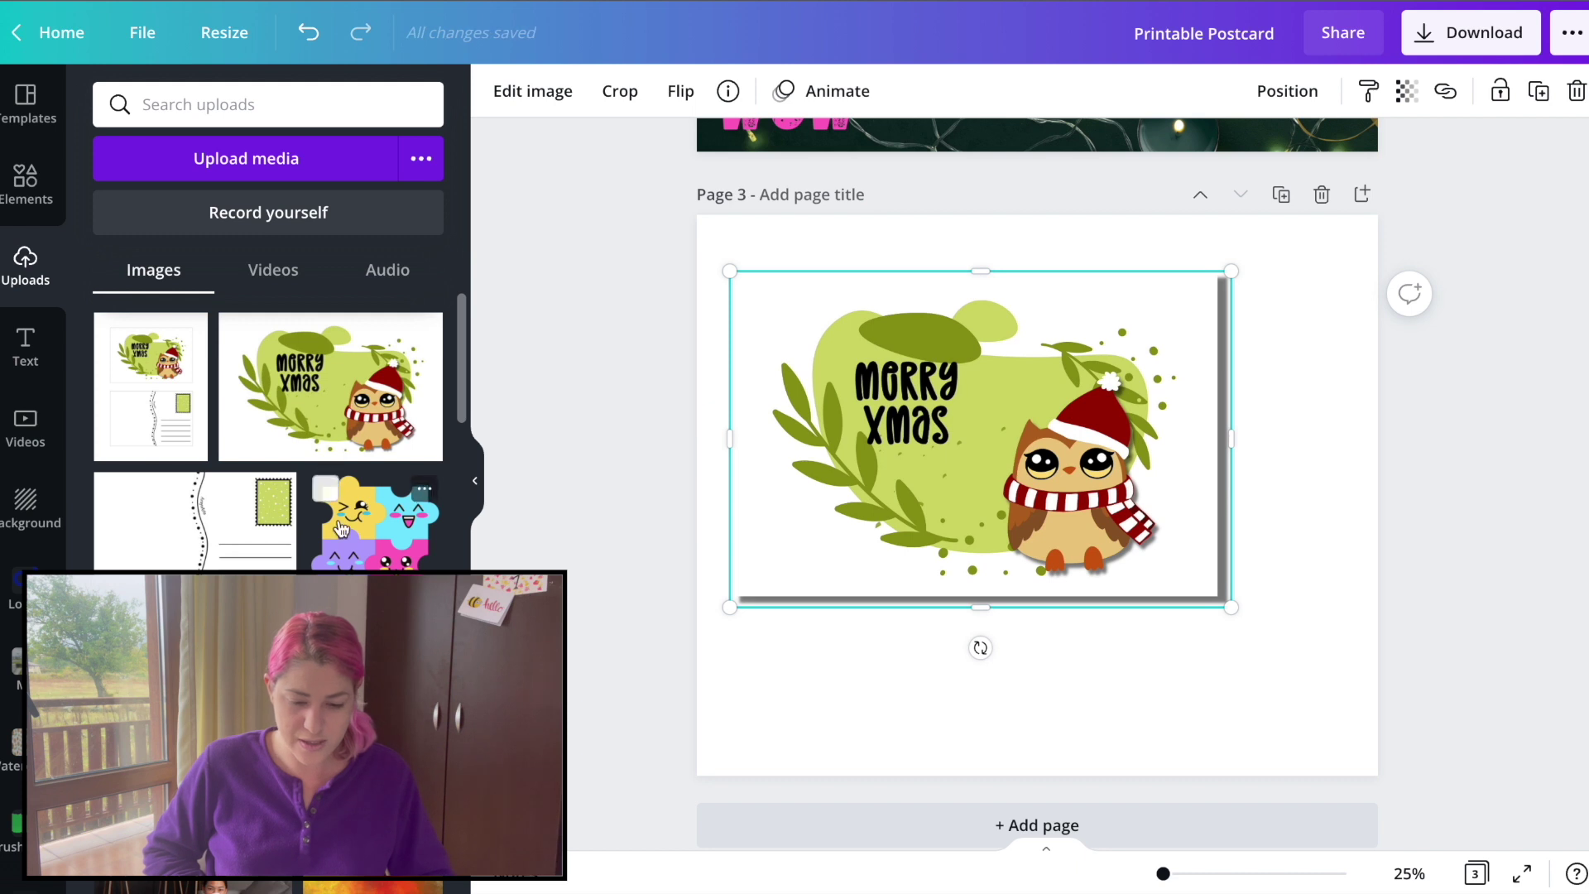
Step: Insert the uploaded postcard back with the green stamp on page 3 and give it the Drop shadow
{"action": "left_click", "coordinate": [213, 555]}
{"action": "left_click", "coordinate": [517, 88]}
{"action": "left_click", "coordinate": [273, 286]}
{"action": "left_click", "coordinate": [390, 206]}
Step: Place the postcard back in page 3's lower-right corner, shift the front up and left, and send the back behind it
{"action": "left_click", "coordinate": [1145, 516]}
{"action": "left_click_drag", "start_coordinate": [1144, 517], "coordinate": [1220, 610]}
{"action": "left_click", "coordinate": [957, 366]}
{"action": "left_click_drag", "start_coordinate": [956, 366], "coordinate": [944, 334]}
{"action": "left_click", "coordinate": [1296, 634]}
{"action": "left_click", "coordinate": [1287, 91]}
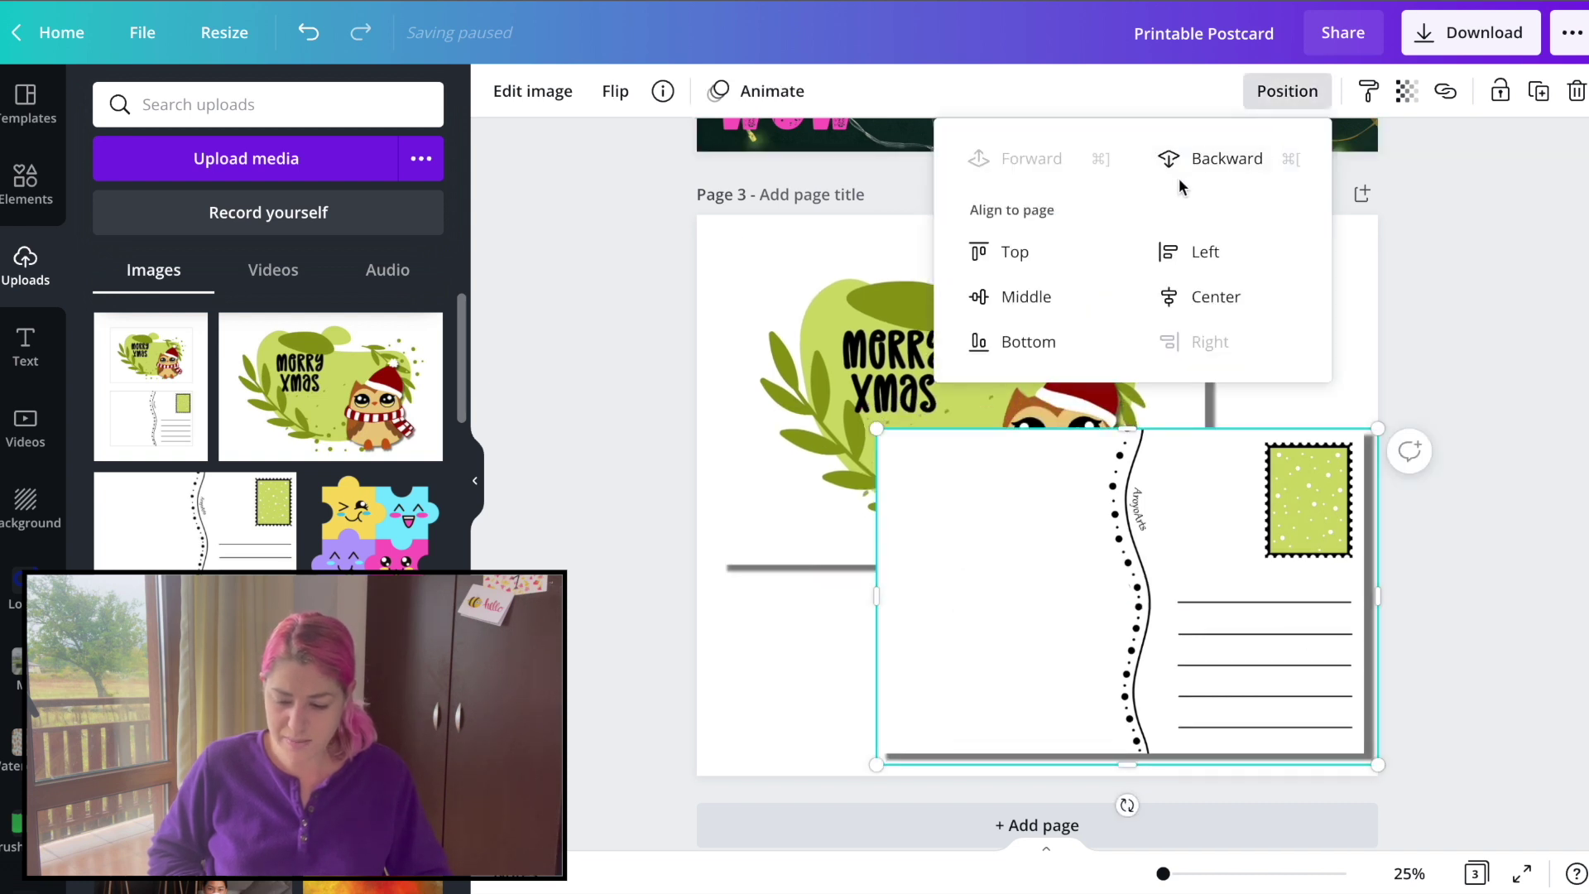
{"action": "left_click", "coordinate": [1217, 157]}
Step: Scale both postcard images on page 3 down together and centre them on the page
{"action": "left_click_drag", "start_coordinate": [1468, 663], "coordinate": [720, 240]}
{"action": "left_click_drag", "start_coordinate": [768, 706], "coordinate": [873, 600]}
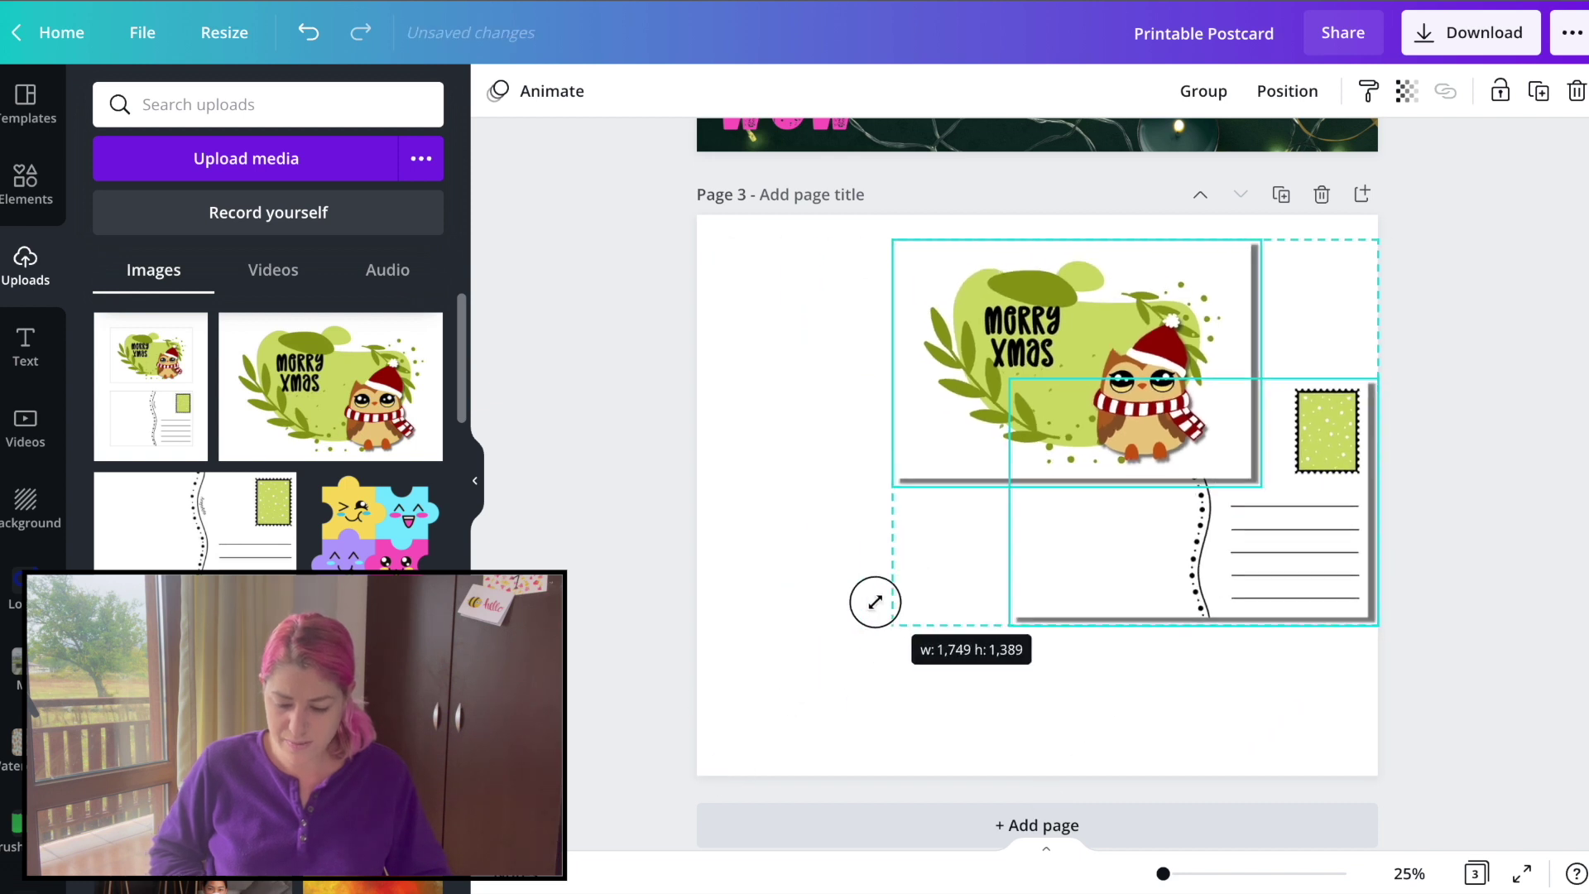
{"action": "left_click_drag", "start_coordinate": [1124, 445], "coordinate": [1027, 529]}
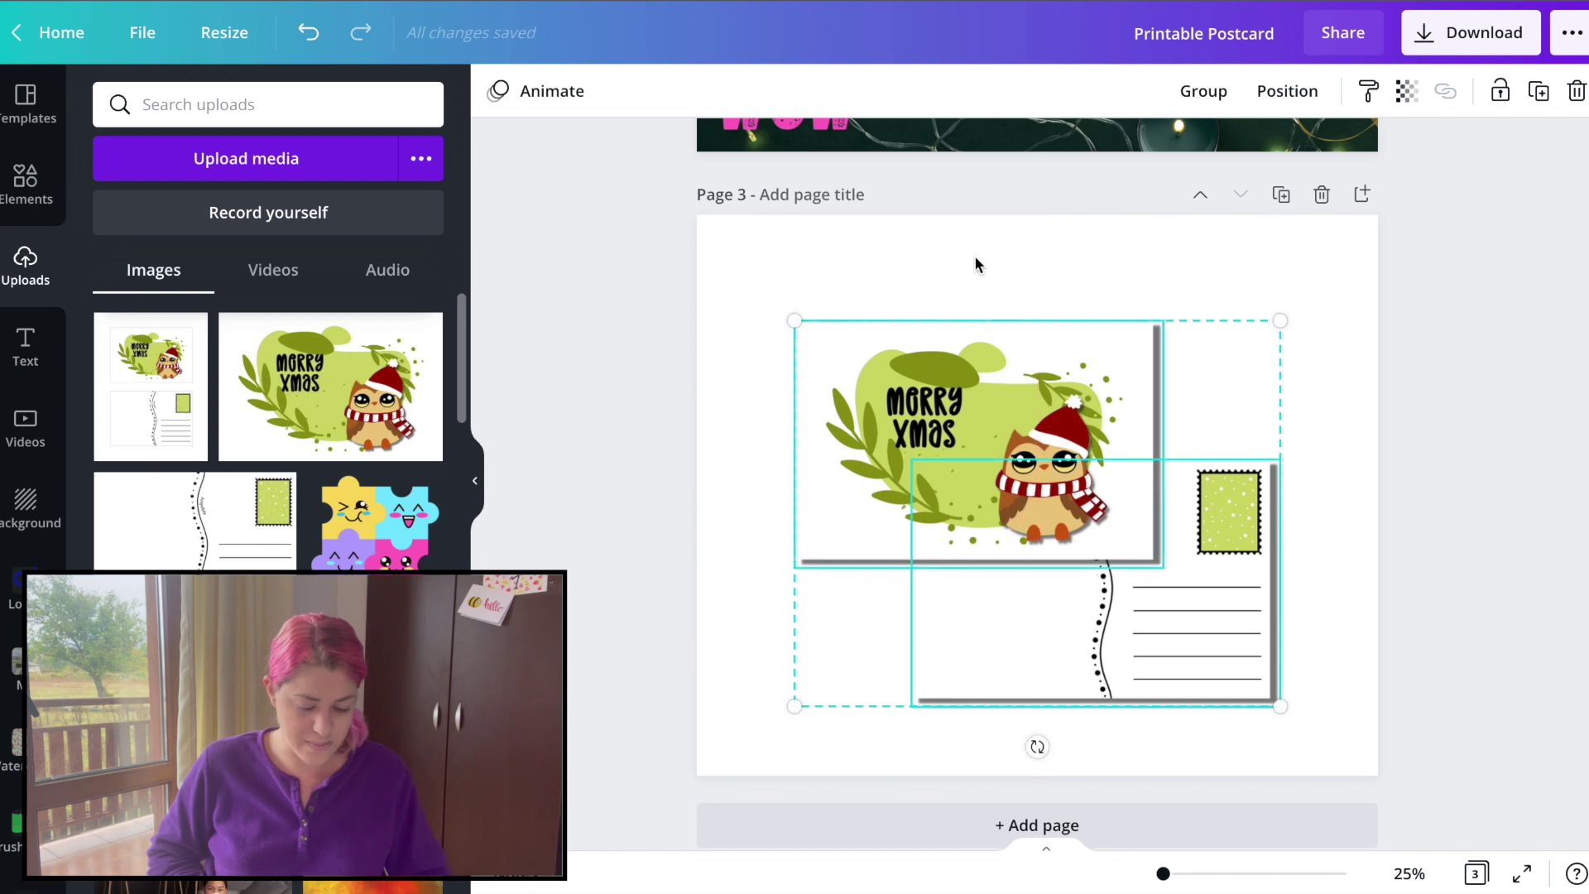
Step: Set the uploaded green wood texture as the background of page 3
{"action": "left_click", "coordinate": [980, 262]}
{"action": "scroll", "coordinate": [268, 431], "scroll_direction": "down", "scroll_amount": 5}
{"action": "scroll", "coordinate": [268, 430], "scroll_direction": "down", "scroll_amount": 3}
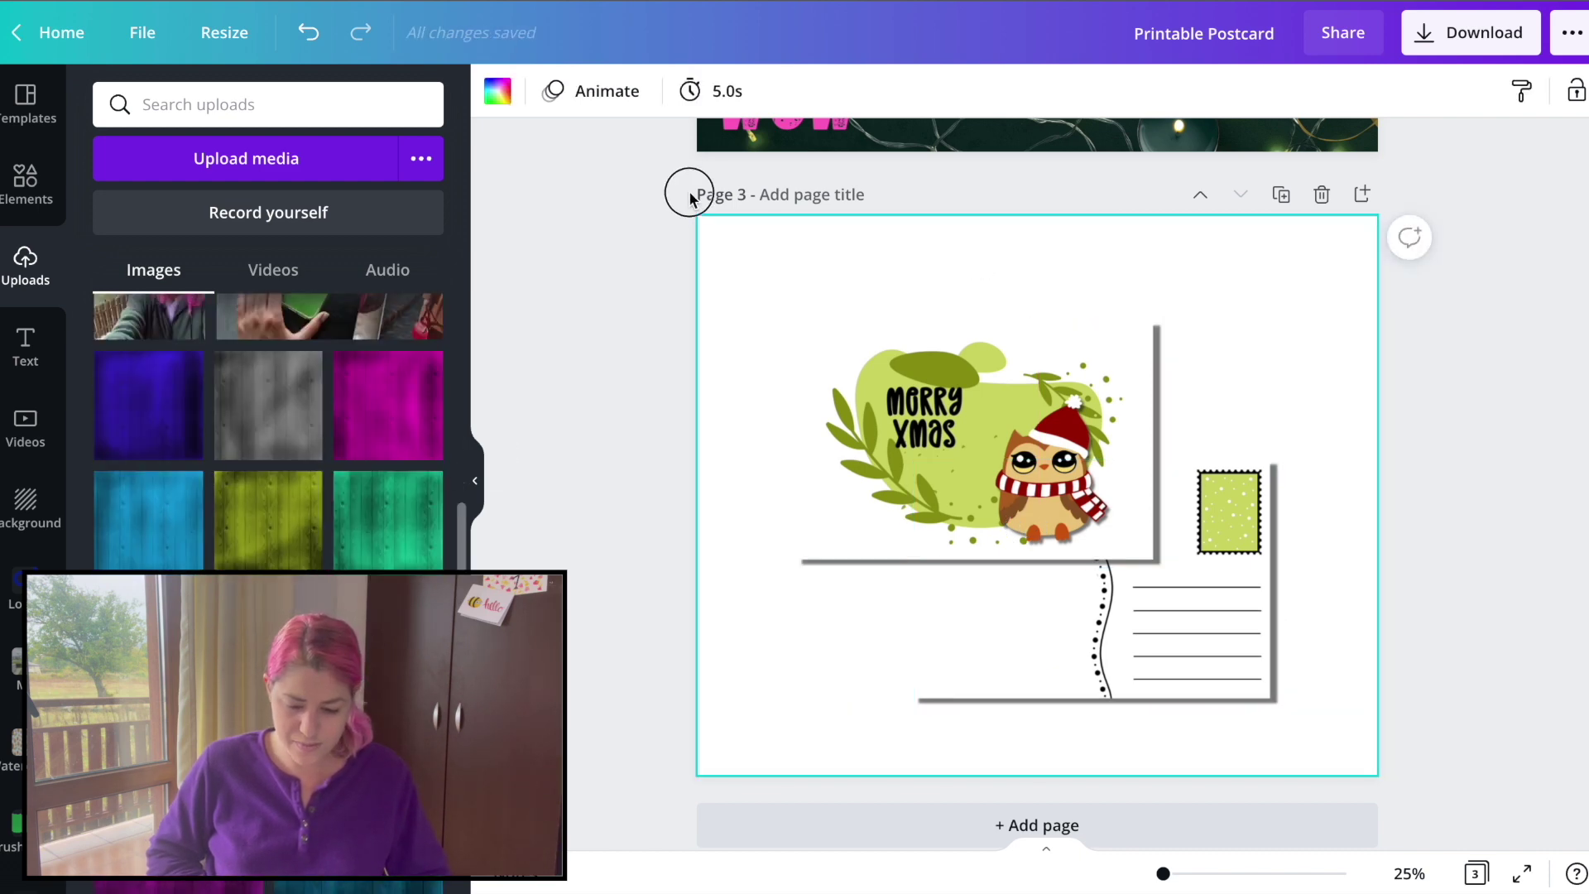
{"action": "left_click_drag", "start_coordinate": [673, 222], "coordinate": [720, 231]}
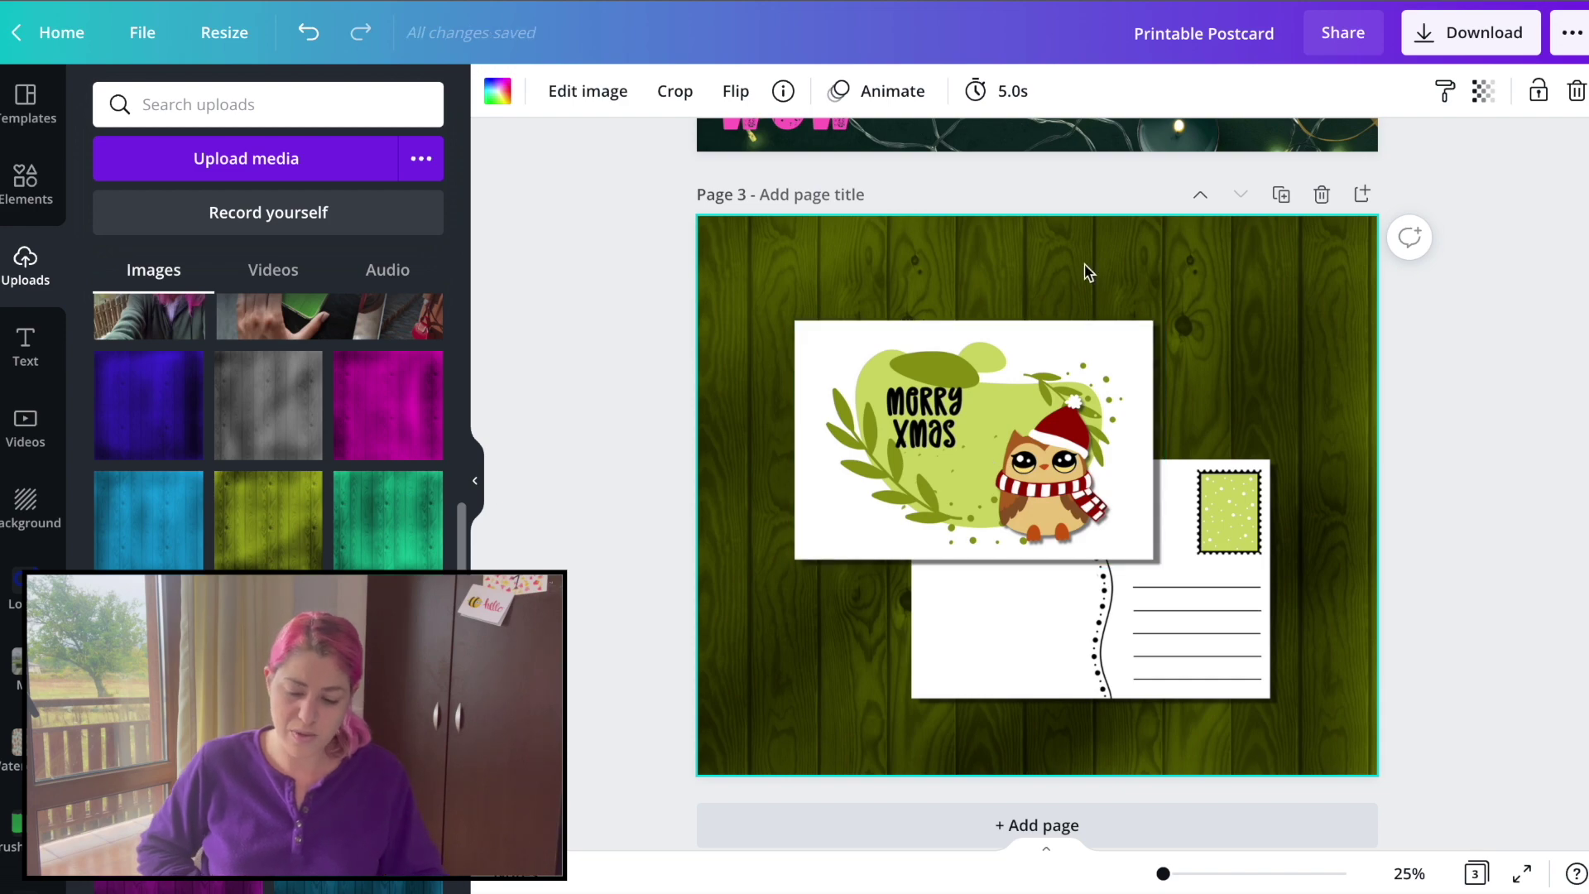
Step: Copy the page 1 heading to the top of page 3, reading "Printable Postcard - 2 JPG files 4x6 inches" across two lines
{"action": "scroll", "coordinate": [1195, 401], "scroll_direction": "up", "scroll_amount": 3}
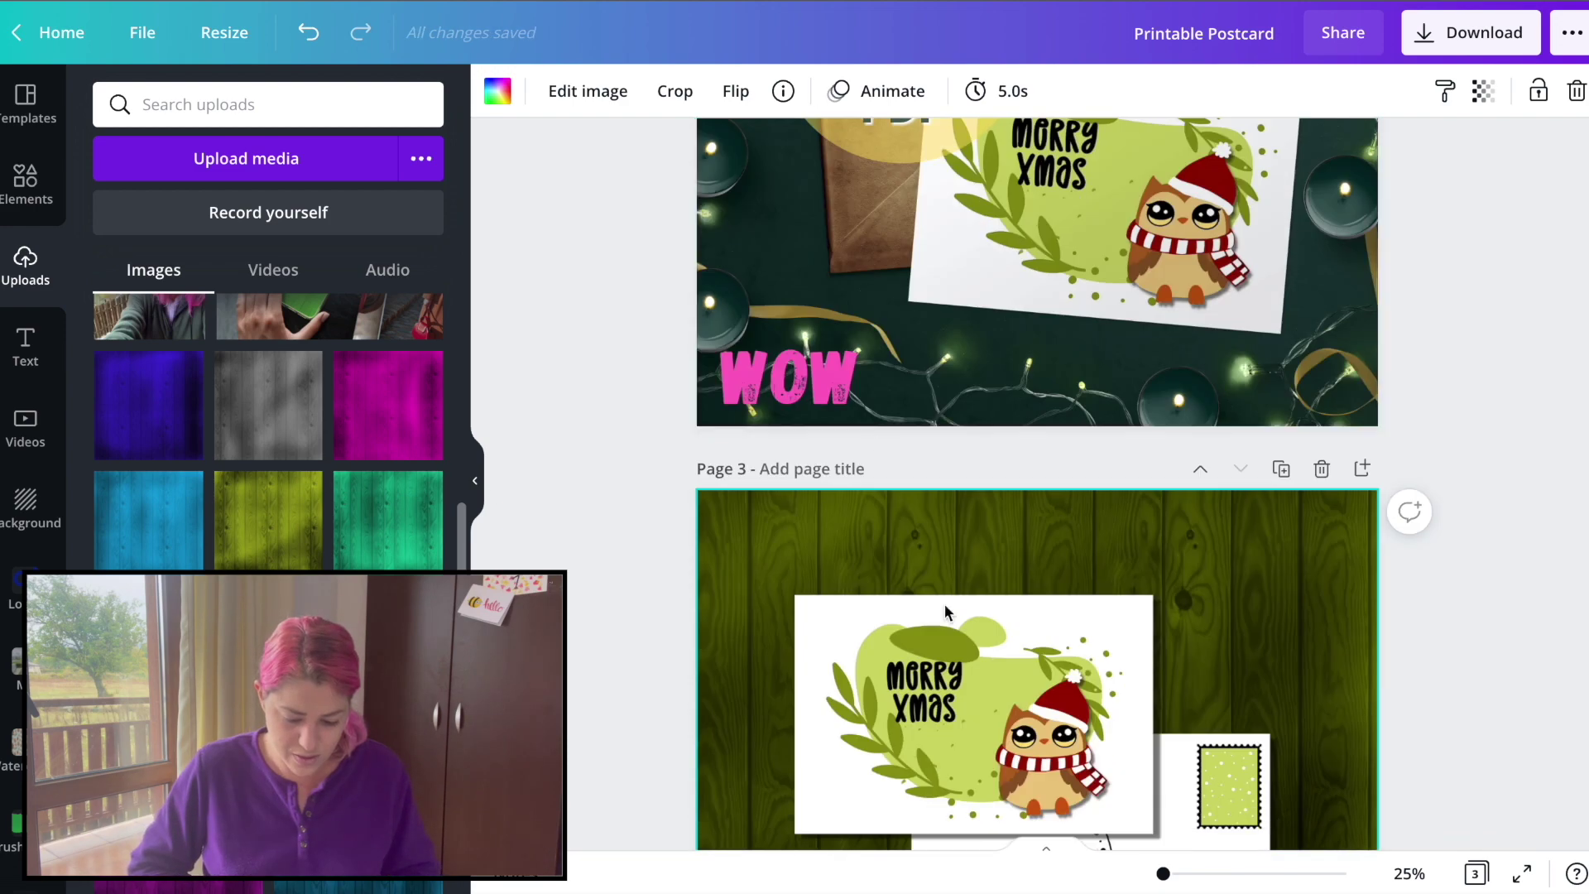
{"action": "scroll", "coordinate": [945, 604], "scroll_direction": "up", "scroll_amount": 5}
{"action": "scroll", "coordinate": [941, 489], "scroll_direction": "up", "scroll_amount": 5}
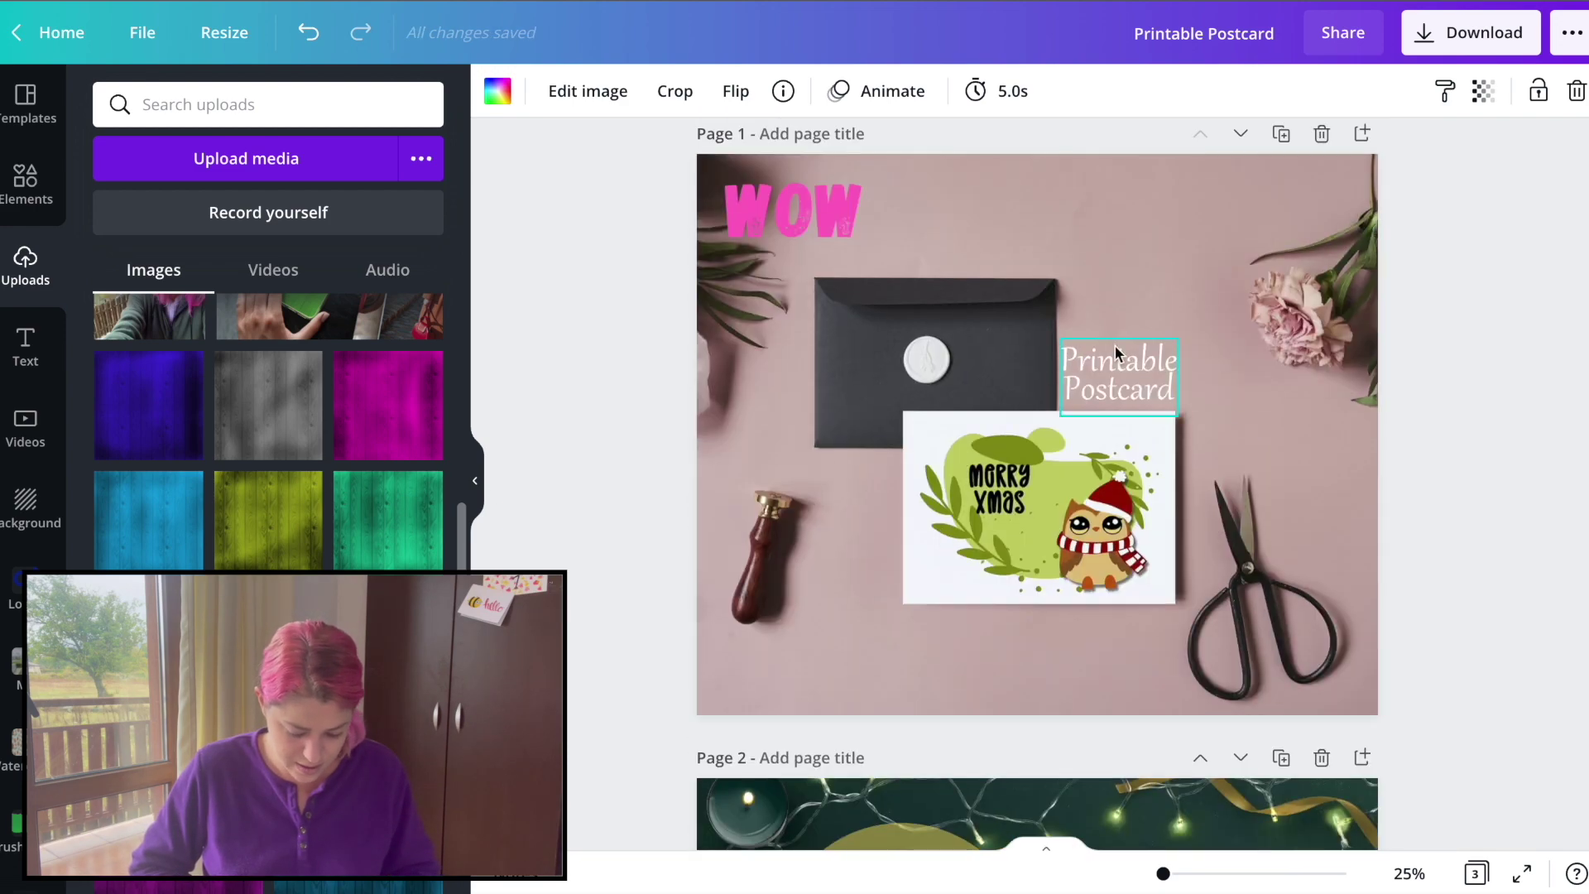
{"action": "left_click", "coordinate": [1110, 364]}
{"action": "scroll", "coordinate": [1110, 364], "scroll_direction": "down", "scroll_amount": 3}
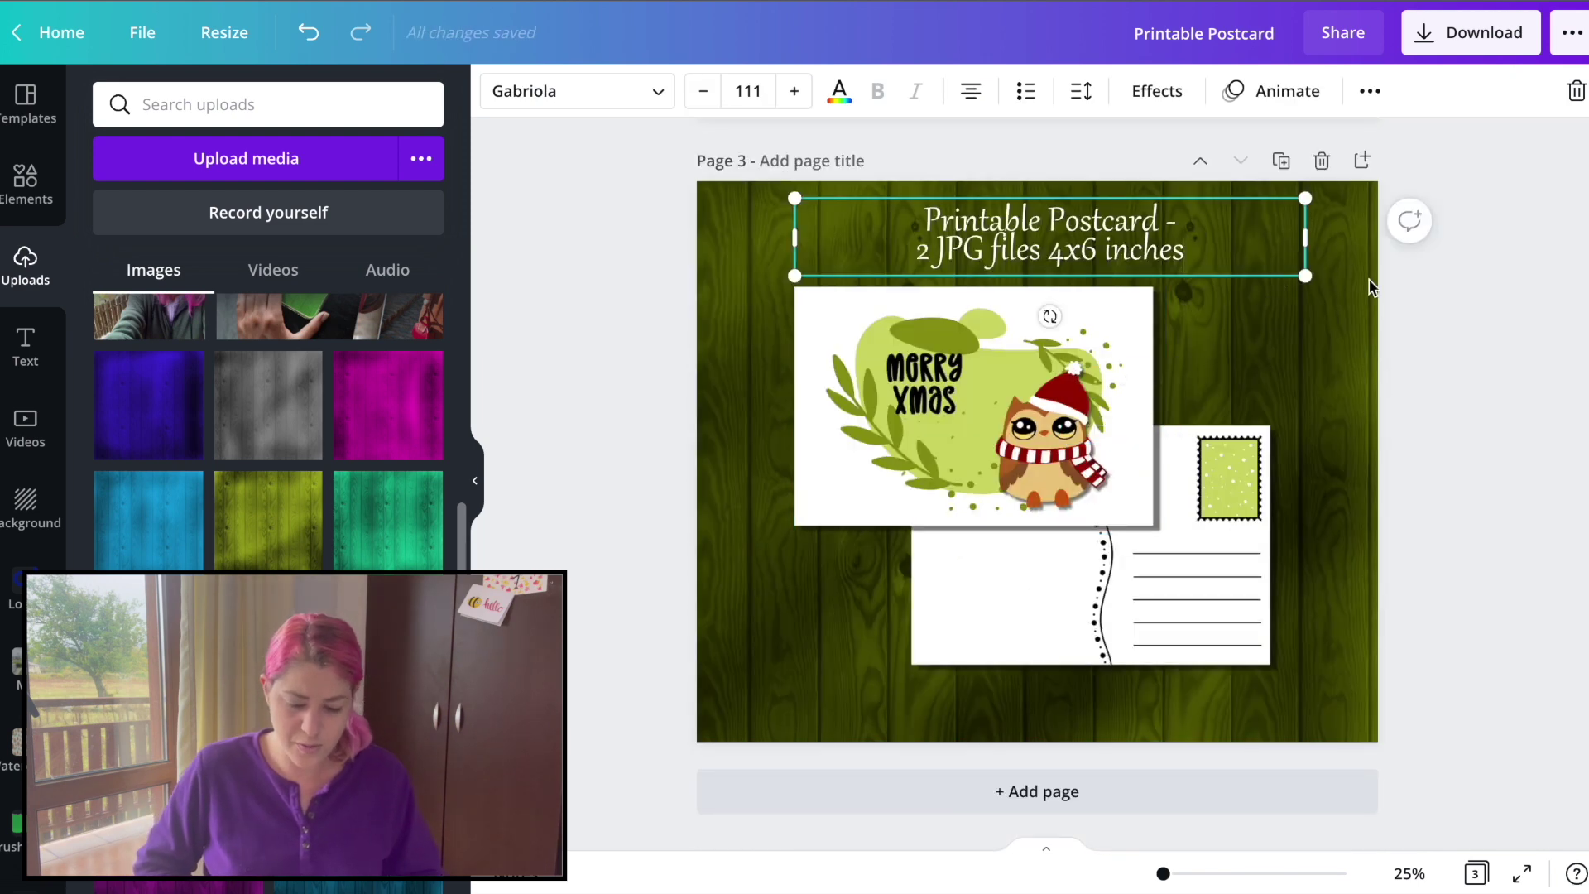
{"action": "left_click", "coordinate": [1296, 328]}
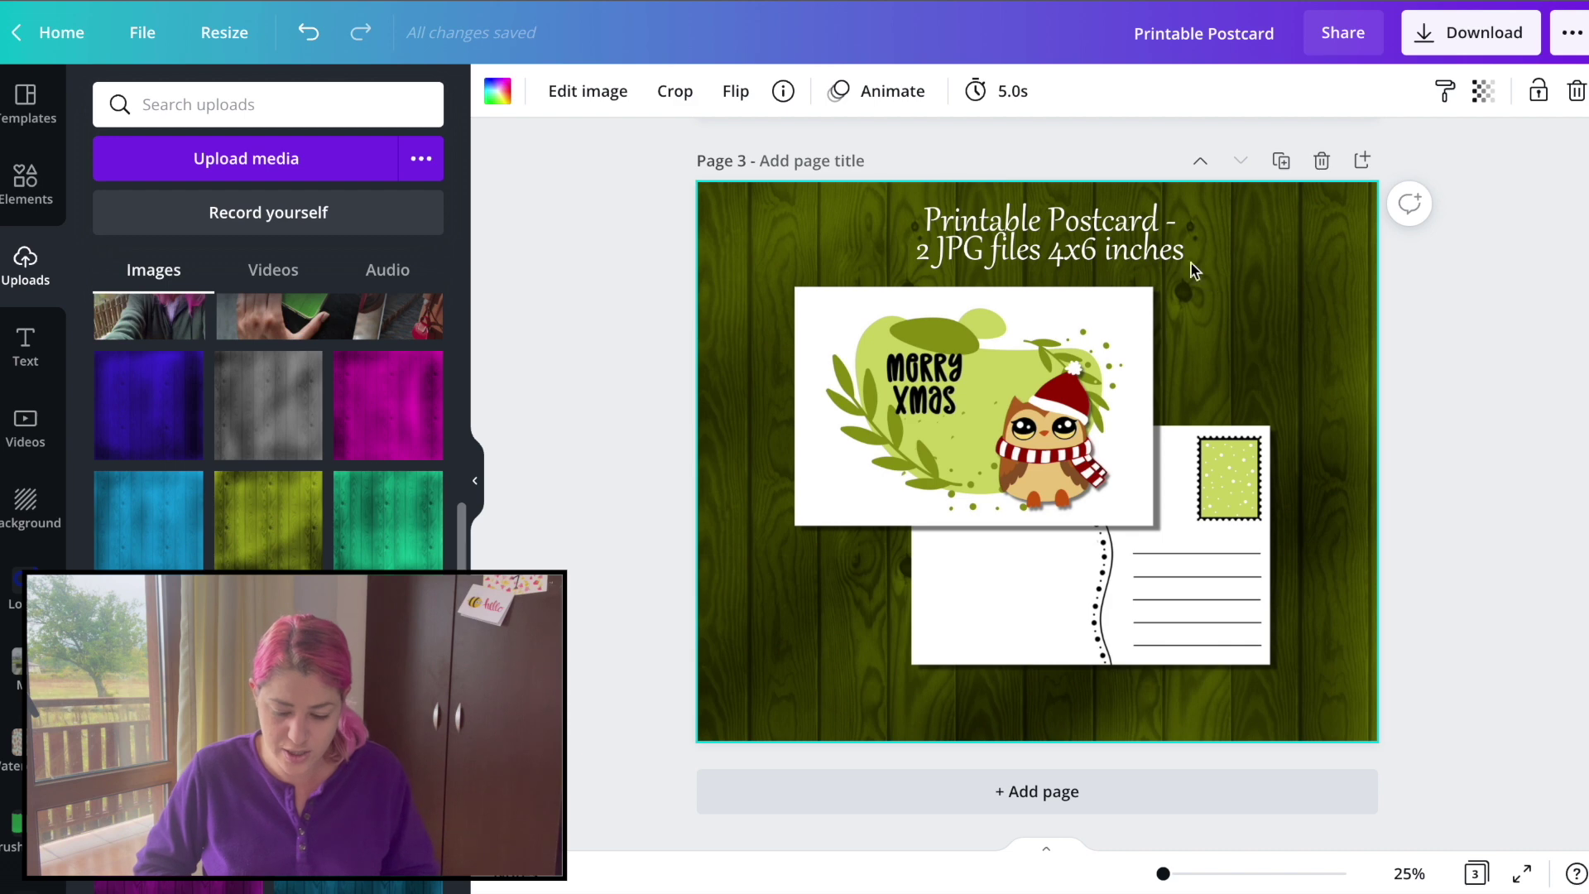
Step: Duplicate page 3 and delete both postcard images from the copy
{"action": "left_click", "coordinate": [1279, 141]}
{"action": "left_click", "coordinate": [1281, 159]}
{"action": "left_click", "coordinate": [891, 430]}
{"action": "key", "text": "Delete"}
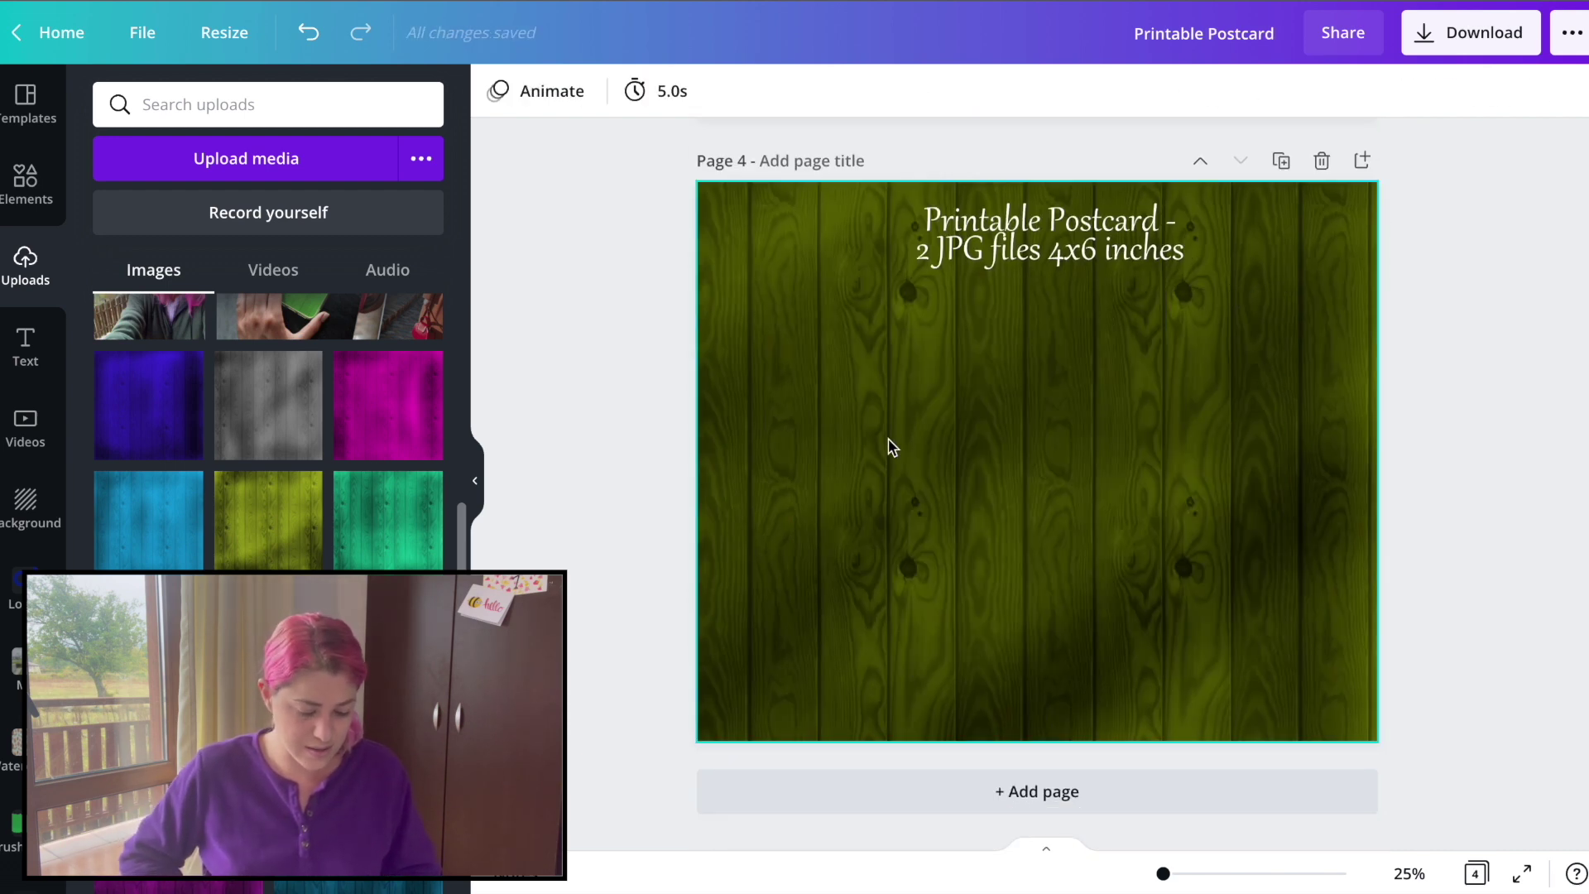
Step: Insert the uploaded printable sheet with both postcard sides on page 4's left half and give it the Drop shadow
{"action": "scroll", "coordinate": [268, 431], "scroll_direction": "up", "scroll_amount": 10}
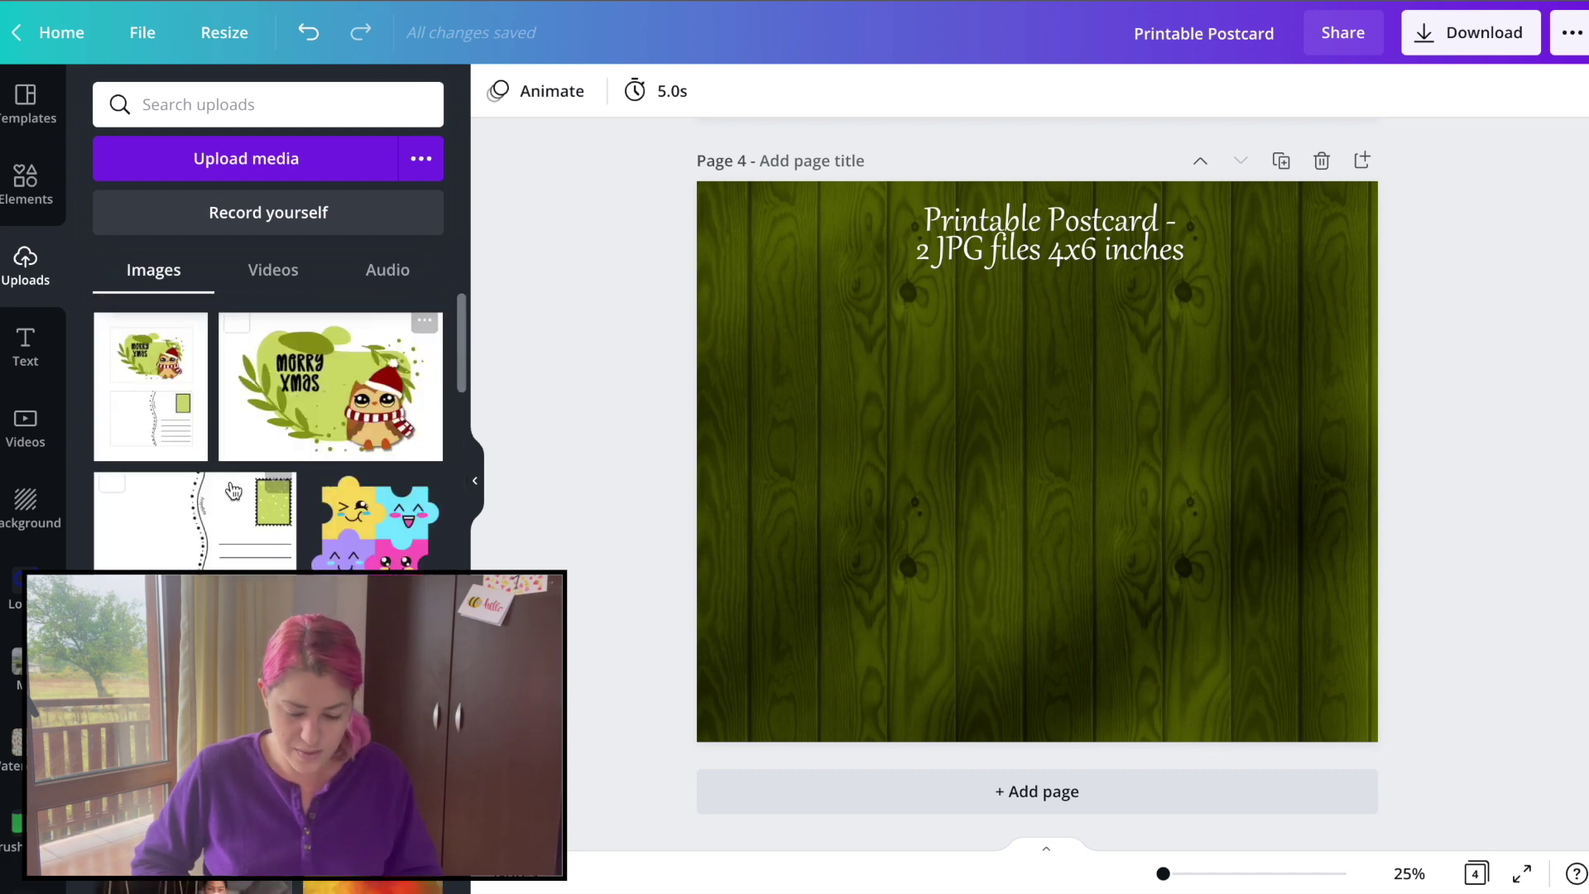
{"action": "left_click", "coordinate": [153, 387]}
{"action": "left_click_drag", "start_coordinate": [1028, 512], "coordinate": [884, 518]}
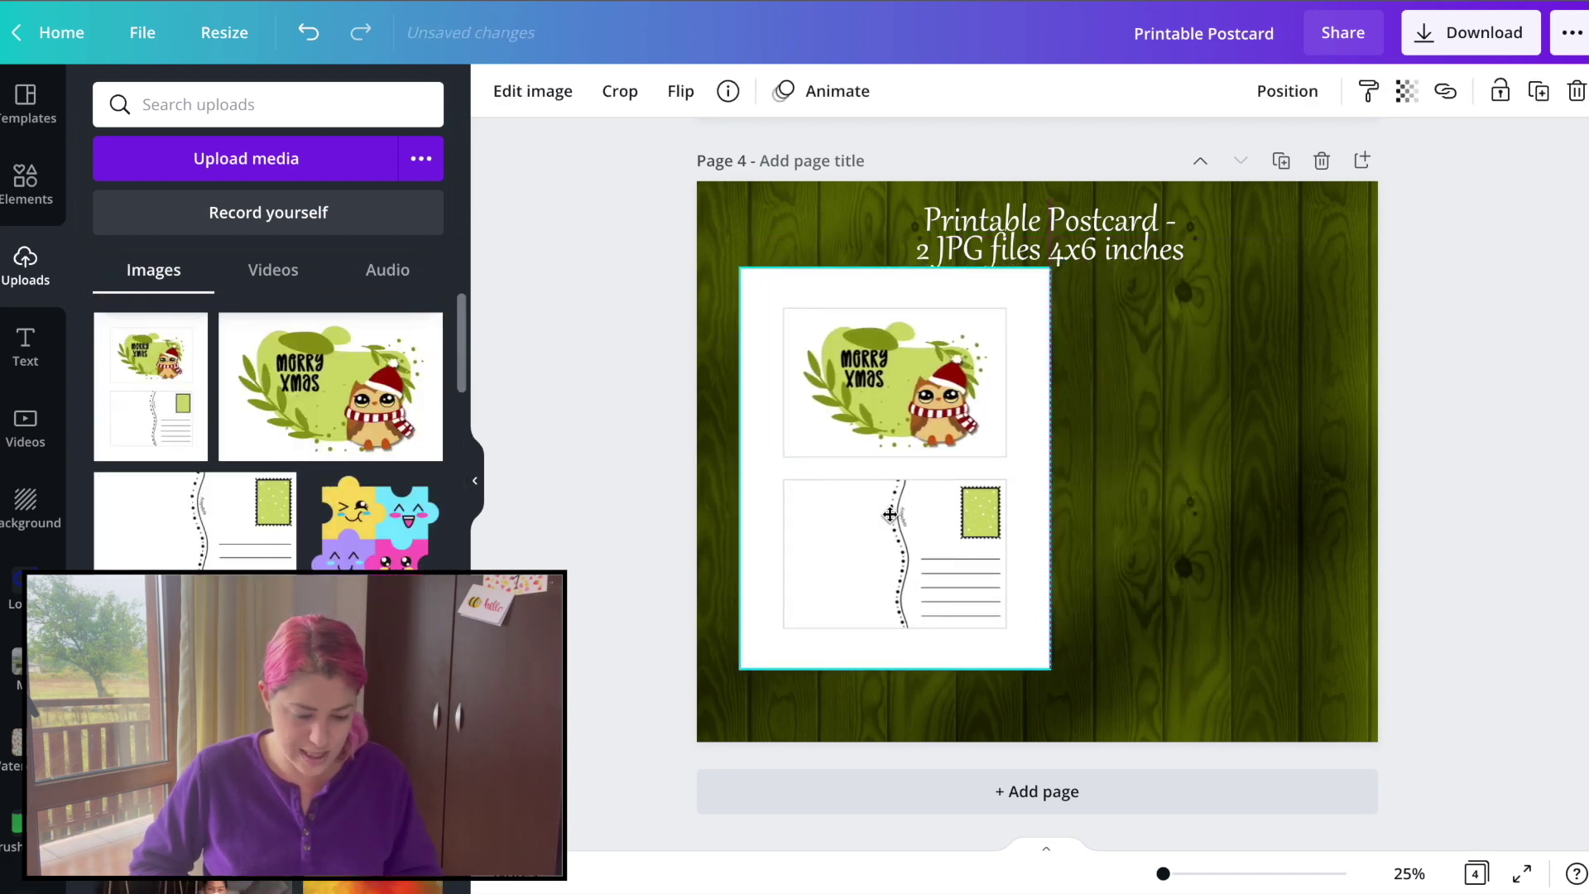
{"action": "left_click", "coordinate": [532, 98]}
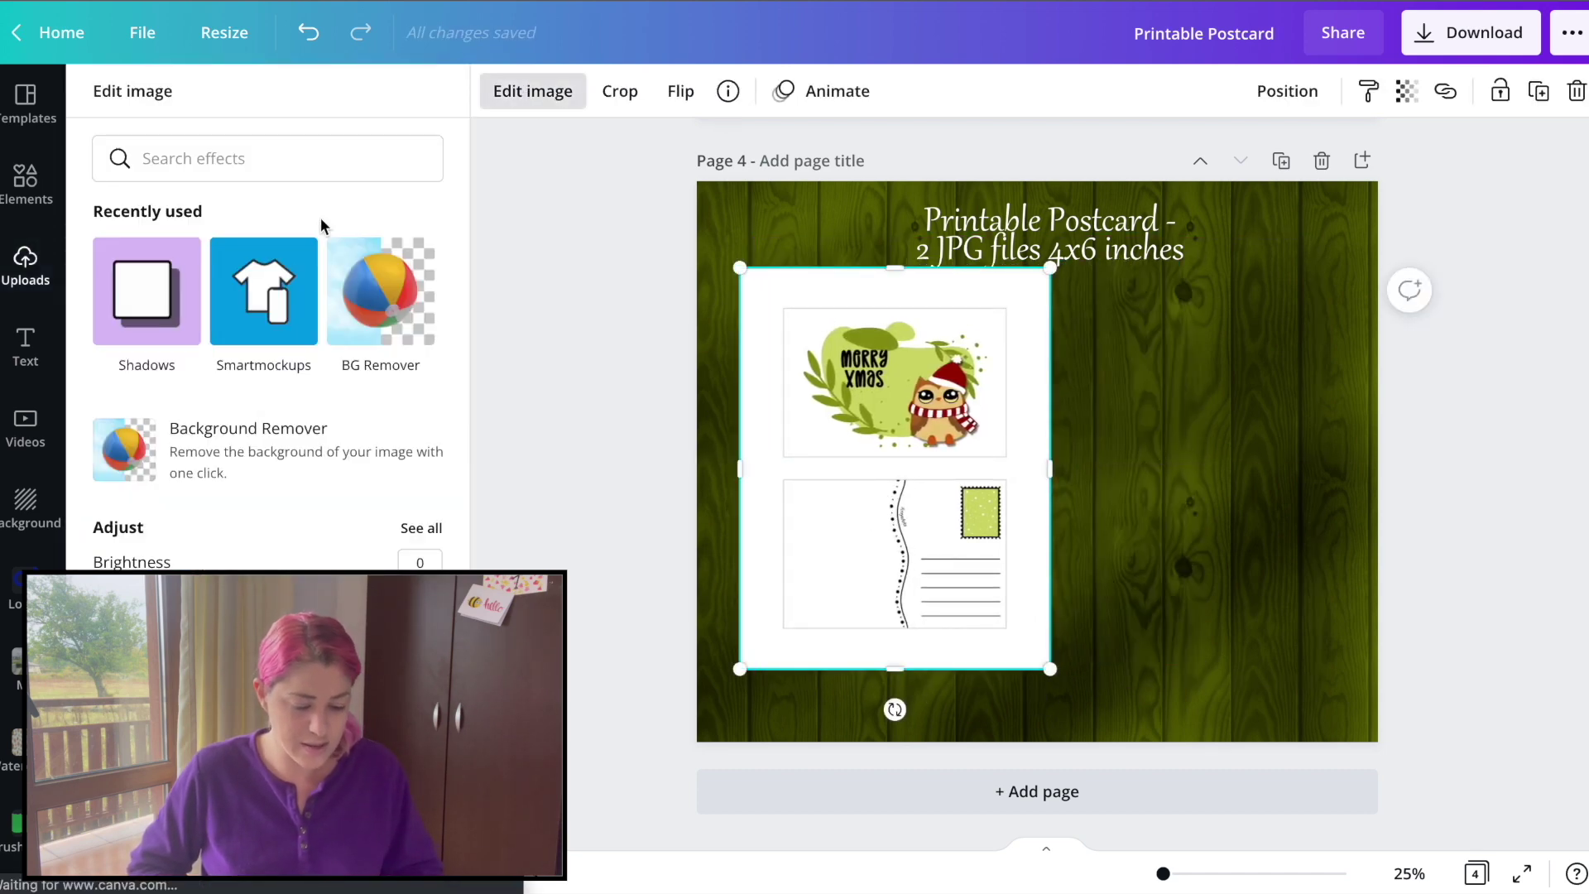
{"action": "left_click", "coordinate": [149, 302]}
{"action": "left_click", "coordinate": [384, 225]}
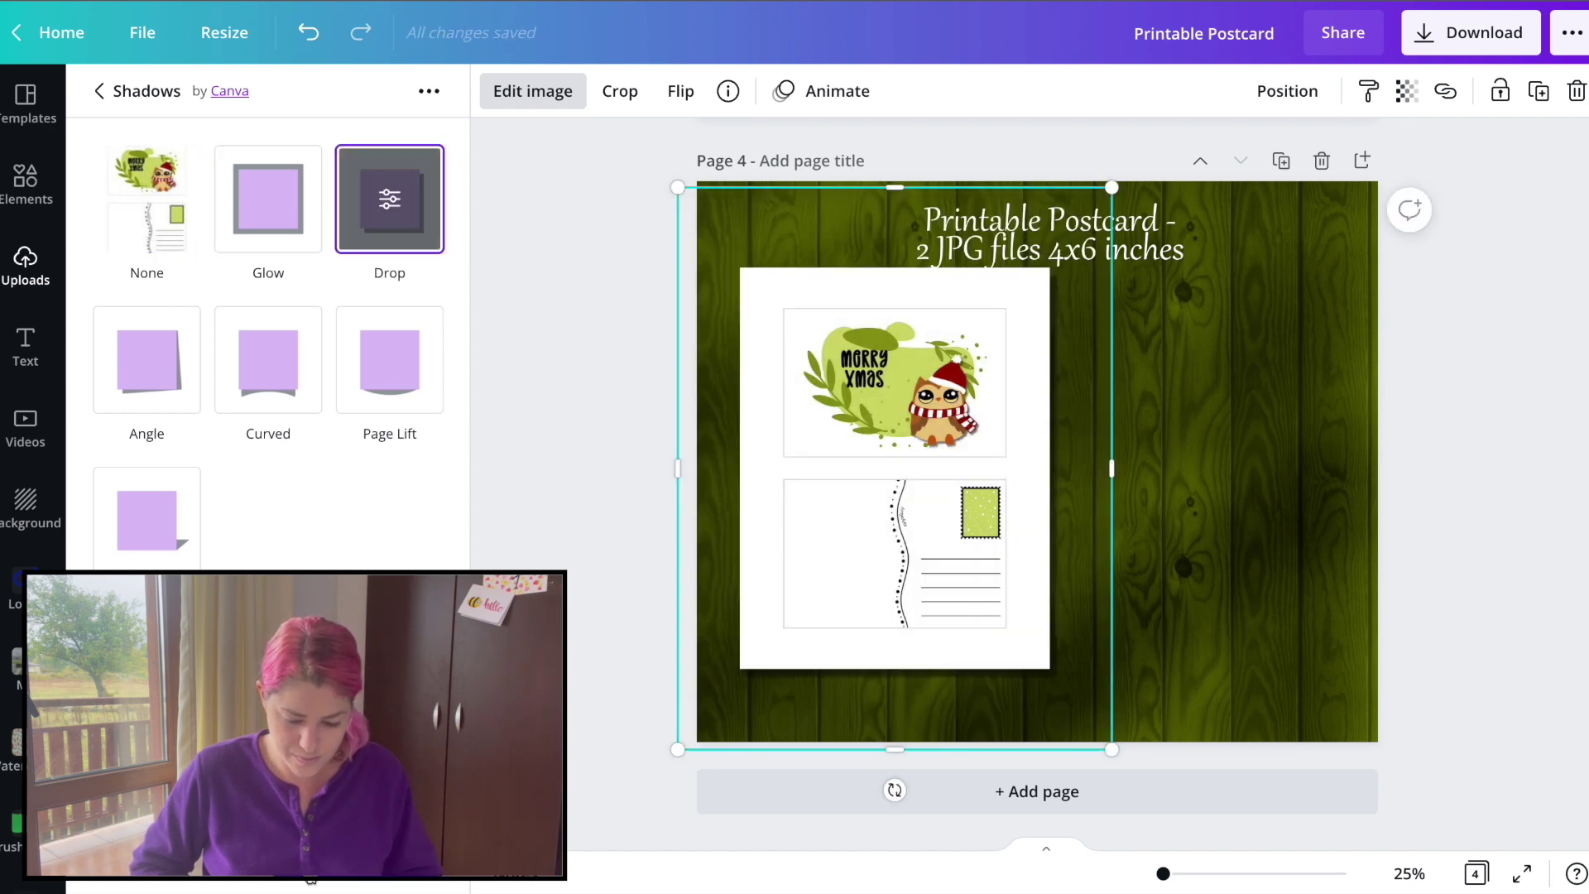
Step: Narrow page 4's heading, place it beside the sheet and reword it "And a PDF printable page US Letter size to print and cut at HOME :)"
{"action": "left_click", "coordinate": [1133, 404]}
{"action": "left_click_drag", "start_coordinate": [971, 243], "coordinate": [1044, 340]}
{"action": "left_click_drag", "start_coordinate": [871, 339], "coordinate": [1118, 333]}
{"action": "left_click", "coordinate": [1421, 480]}
{"action": "left_click_drag", "start_coordinate": [1289, 344], "coordinate": [1250, 343]}
{"action": "double_click", "coordinate": [1250, 344]}
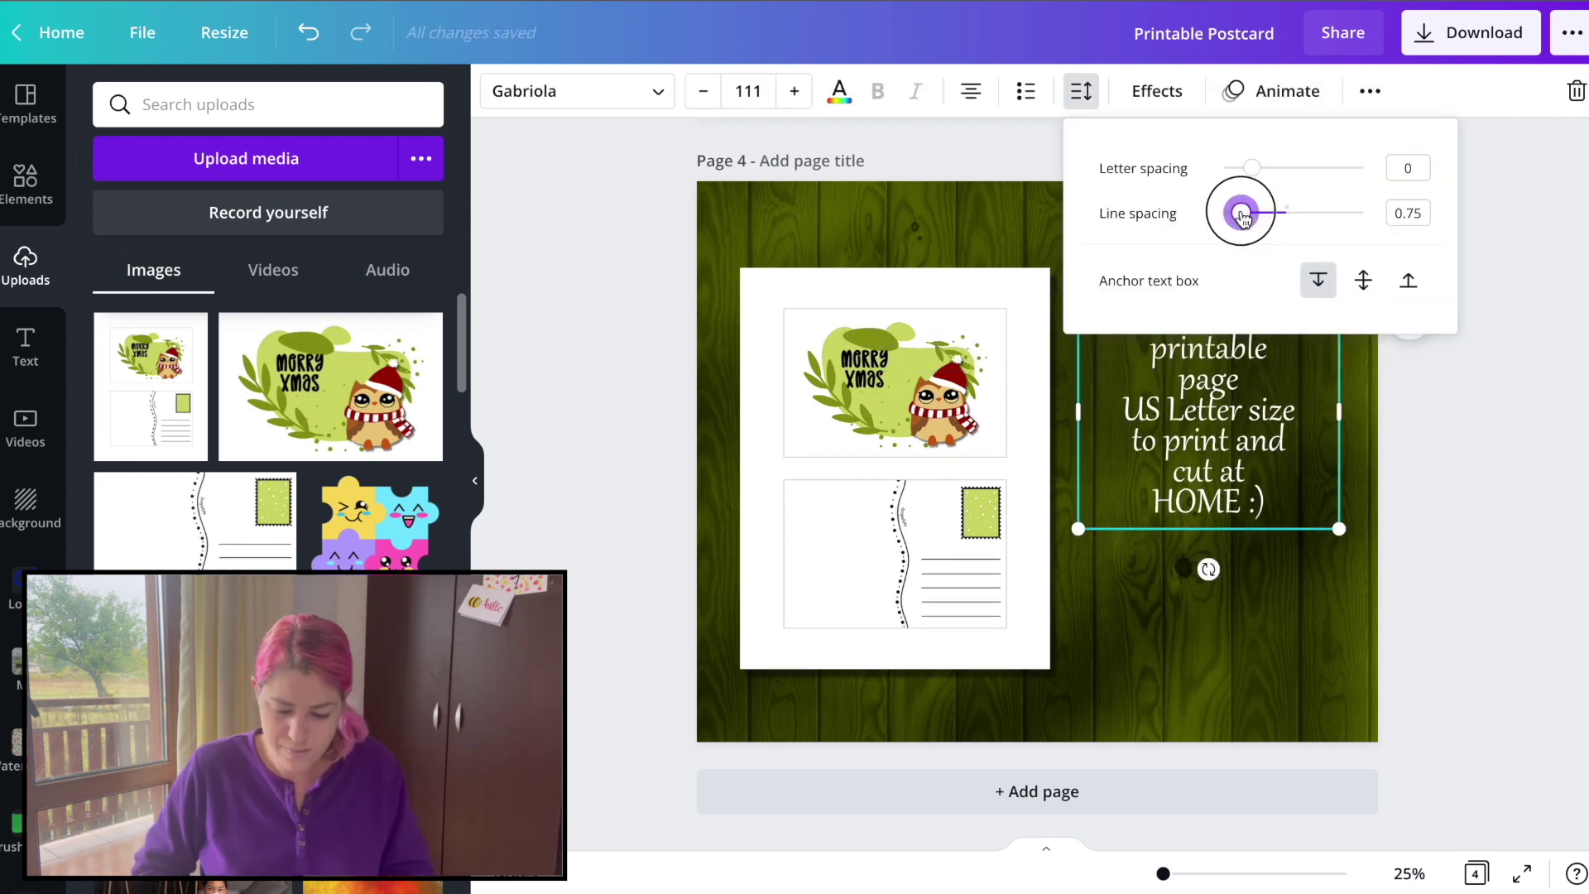
Step: Tighten the line spacing of the PDF description text on page 4
{"action": "left_click_drag", "start_coordinate": [1241, 212], "coordinate": [1239, 213]}
{"action": "left_click", "coordinate": [1483, 497]}
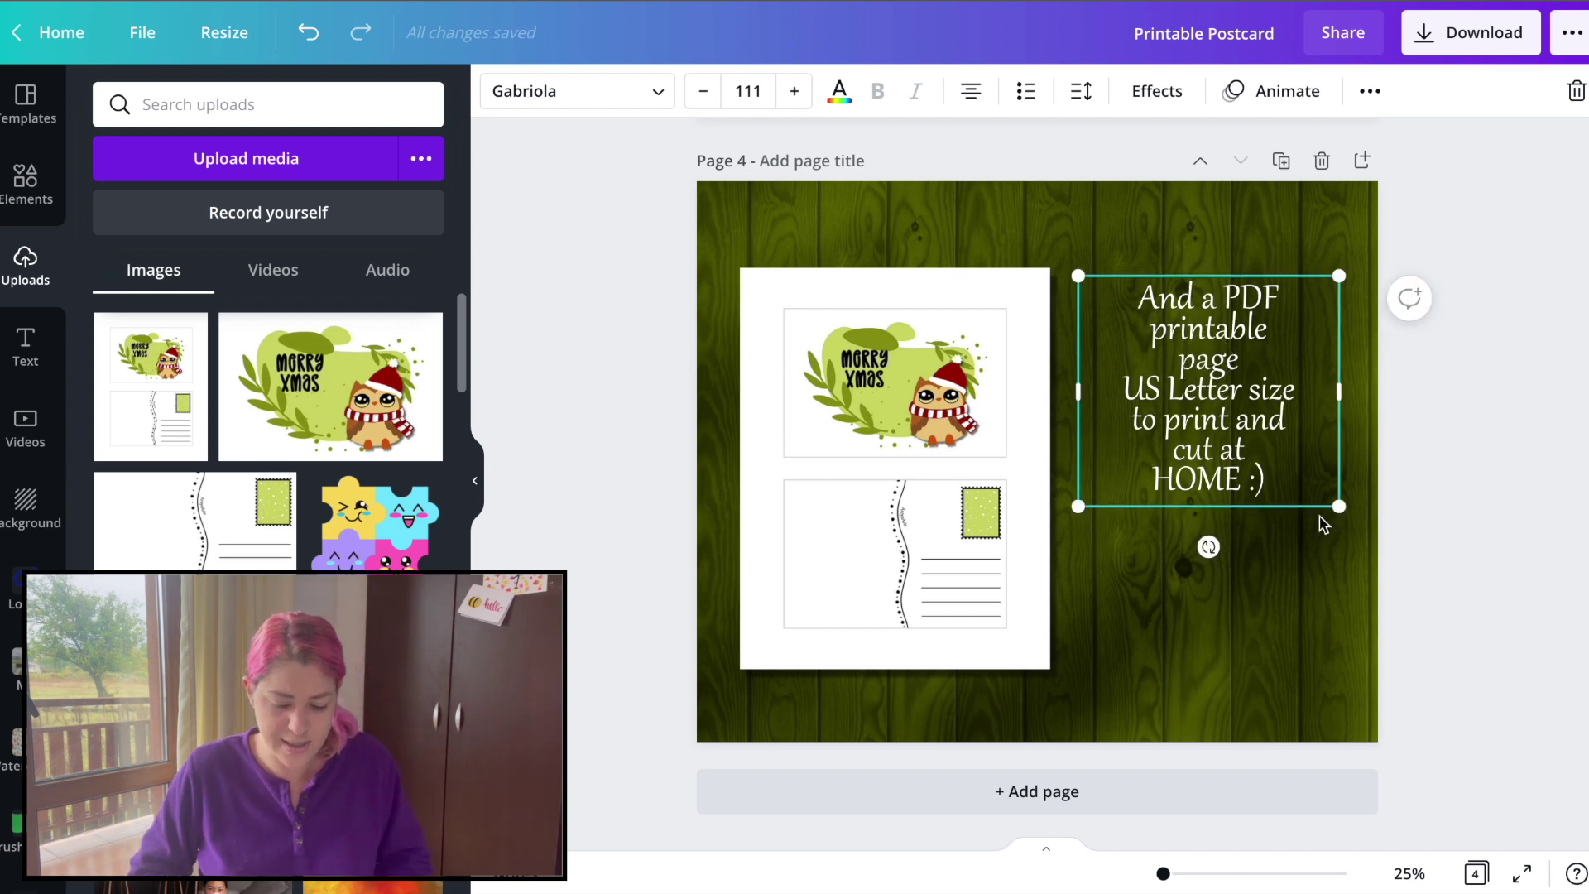
{"action": "left_click", "coordinate": [1471, 482]}
Step: Copy the pink "WOW" logo from page 2 into page 3's lower-left corner
{"action": "scroll", "coordinate": [1471, 479], "scroll_direction": "up", "scroll_amount": 3}
{"action": "scroll", "coordinate": [770, 766], "scroll_direction": "up", "scroll_amount": 10}
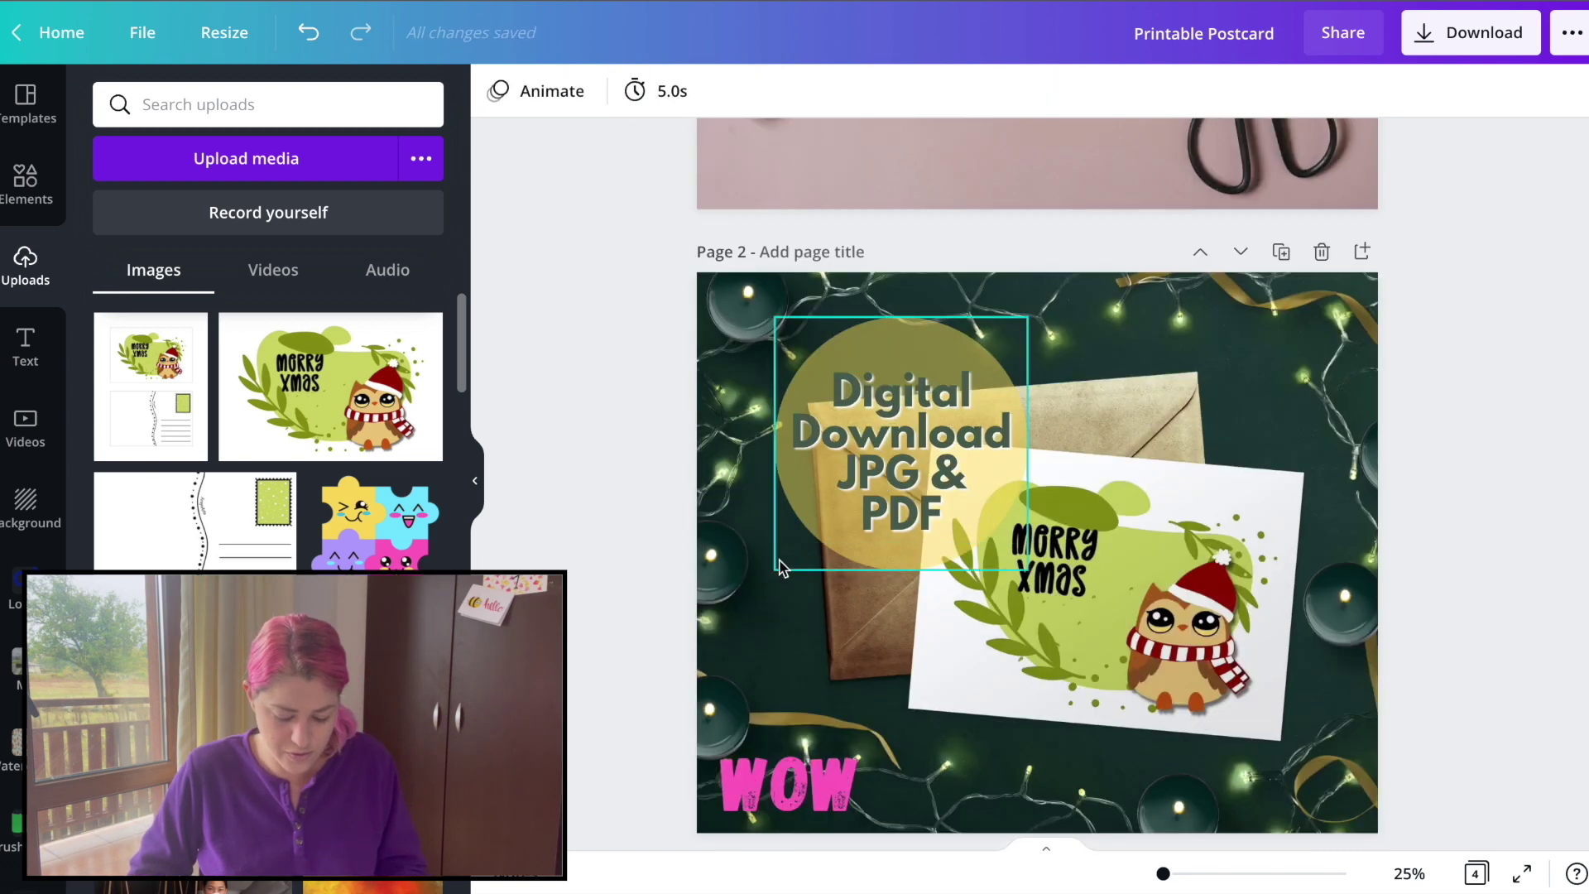
{"action": "left_click", "coordinate": [770, 765]}
{"action": "scroll", "coordinate": [770, 765], "scroll_direction": "down", "scroll_amount": 5}
{"action": "scroll", "coordinate": [769, 764], "scroll_direction": "down", "scroll_amount": 2}
{"action": "key", "text": "ctrl+v"}
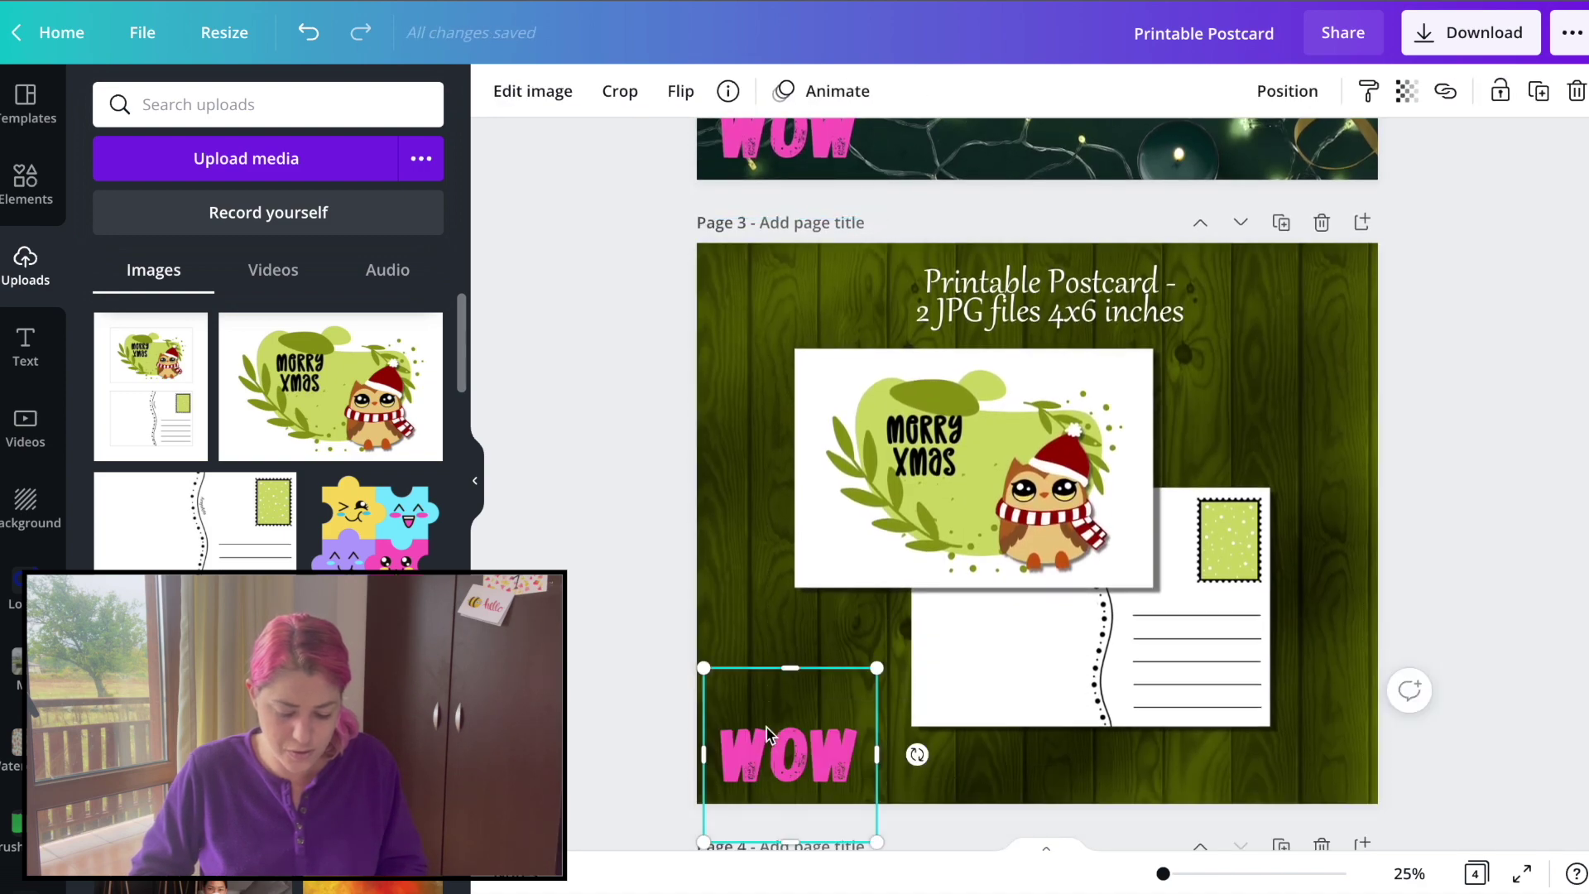
Step: Paste the "WOW" logo on page 4 and centre it beneath the PDF description text
{"action": "scroll", "coordinate": [802, 671], "scroll_direction": "down", "scroll_amount": 5}
{"action": "left_click", "coordinate": [788, 773]}
{"action": "key", "text": "ctrl+v"}
{"action": "left_click_drag", "start_coordinate": [790, 761], "coordinate": [1206, 613]}
{"action": "left_click", "coordinate": [1536, 592]}
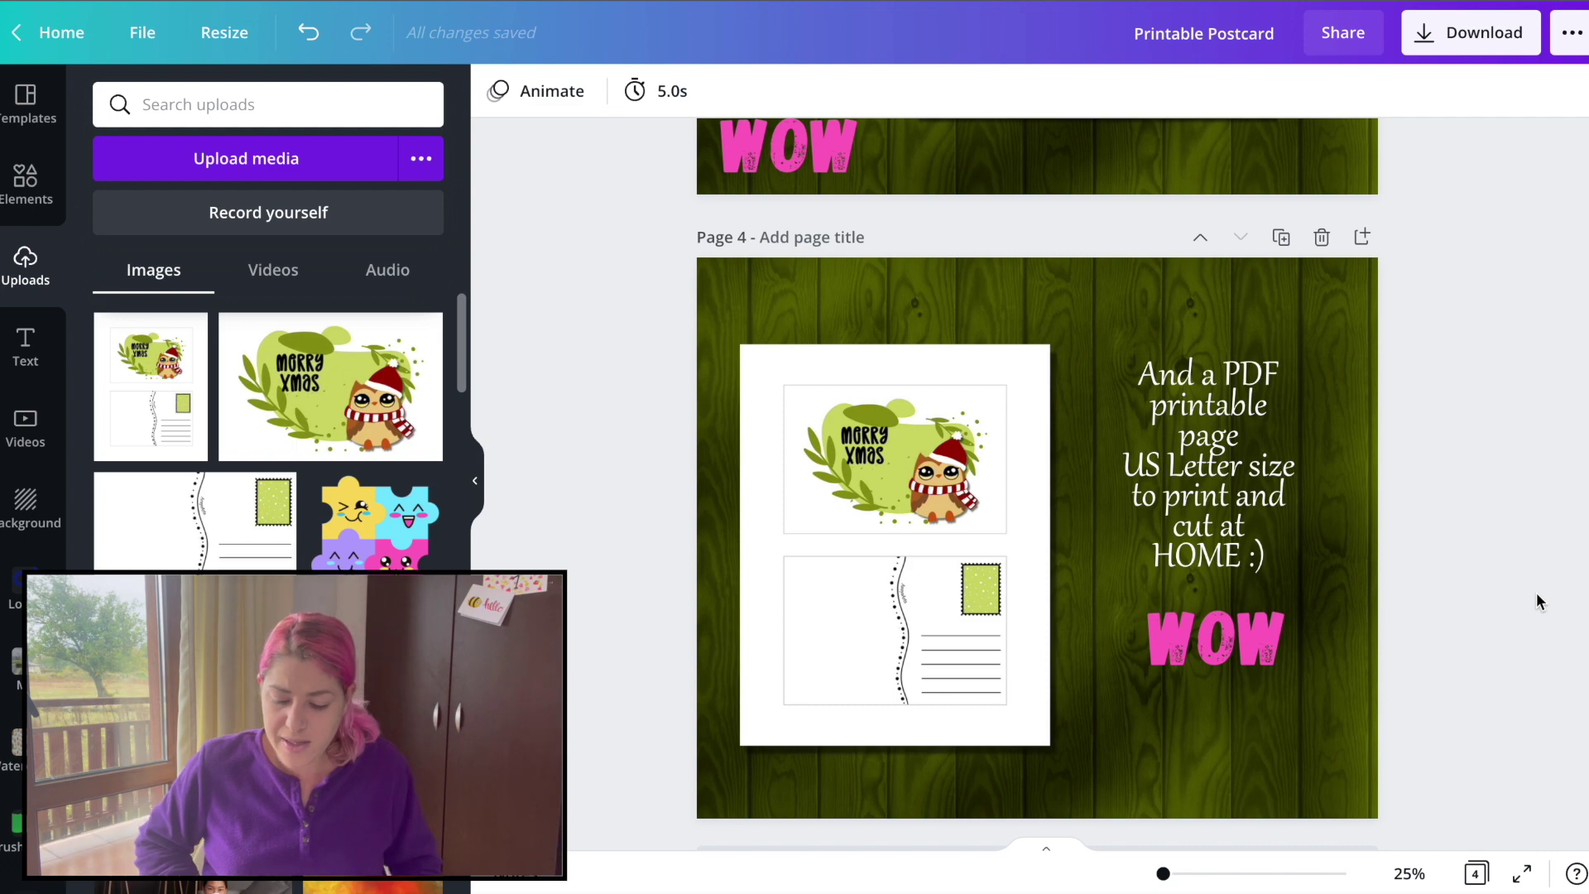
Step: Add a blank fifth page and give it the green wood background copied from page 4
{"action": "scroll", "coordinate": [1536, 592], "scroll_direction": "up", "scroll_amount": 20}
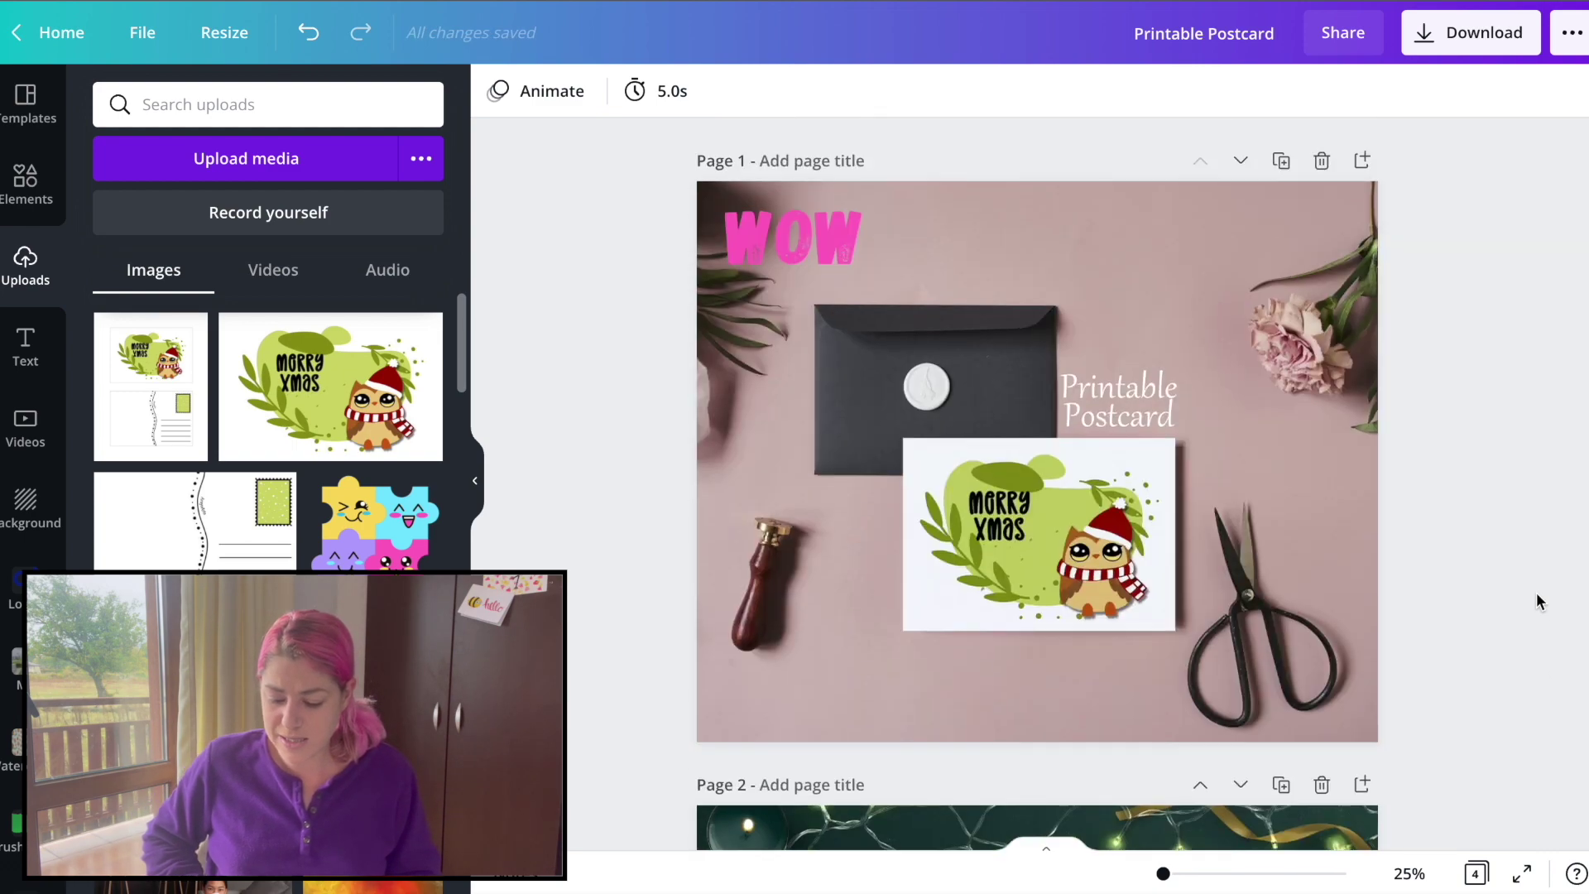
{"action": "scroll", "coordinate": [1536, 592], "scroll_direction": "down", "scroll_amount": 20}
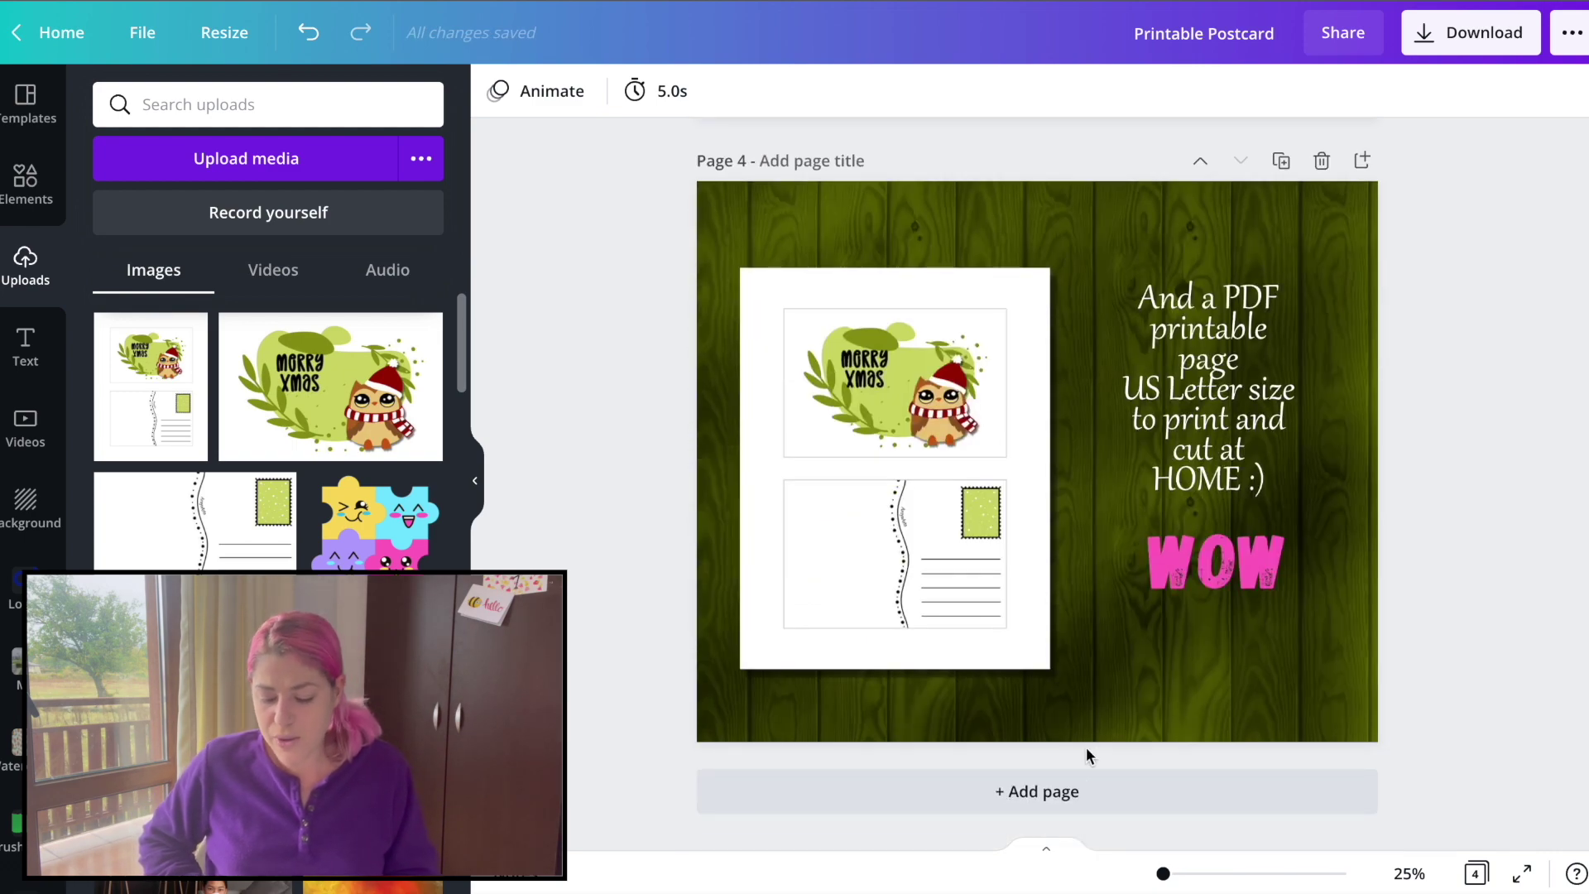
{"action": "left_click", "coordinate": [1066, 791]}
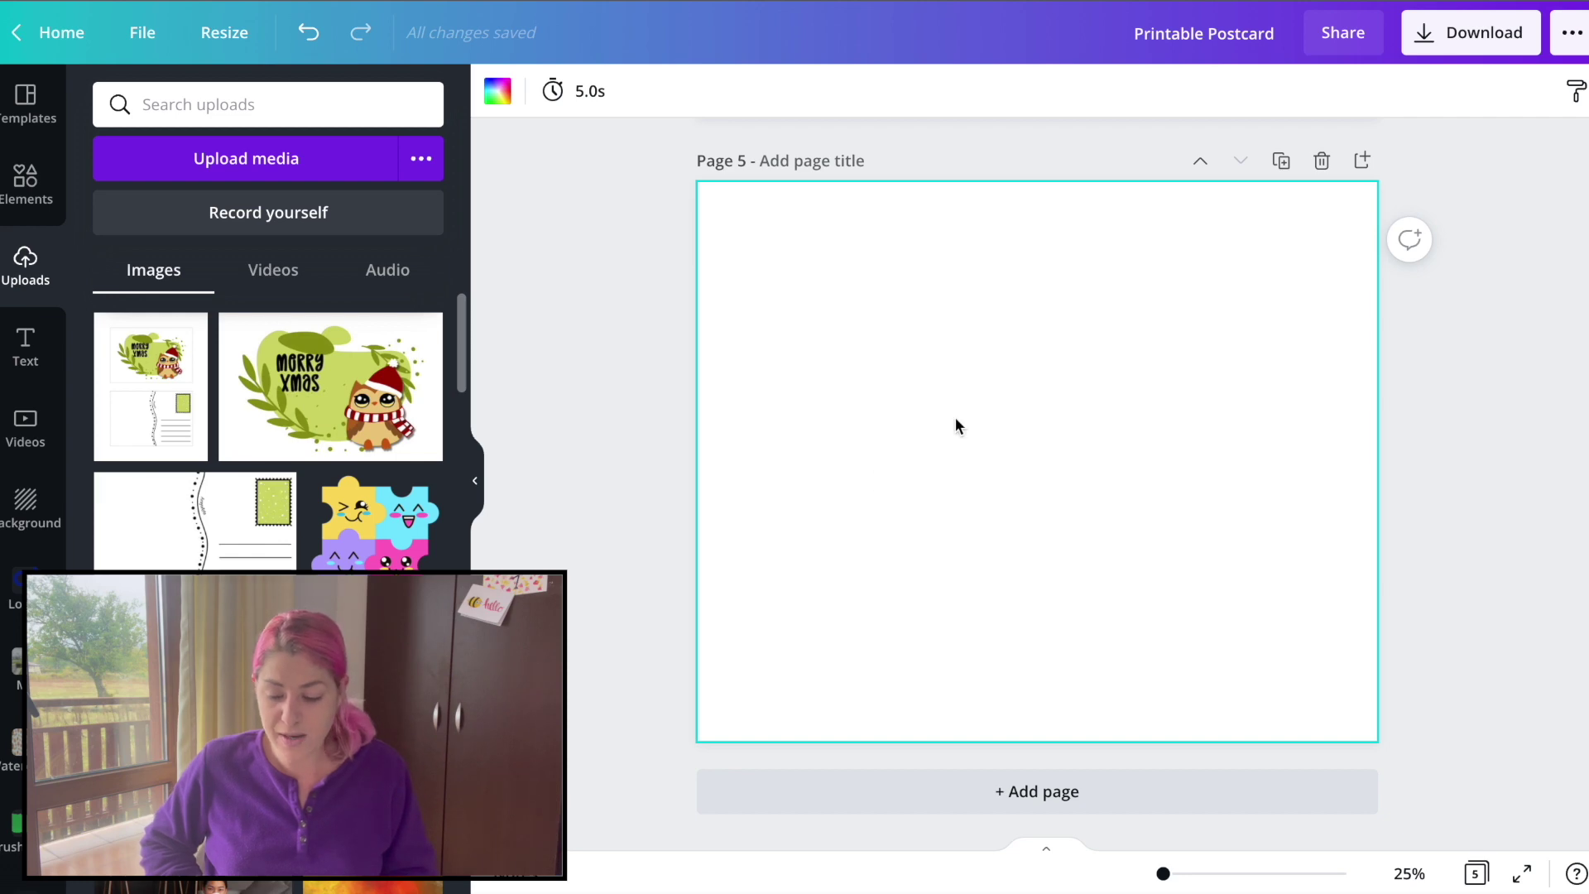
{"action": "scroll", "coordinate": [955, 417], "scroll_direction": "up", "scroll_amount": 5}
{"action": "left_click", "coordinate": [1328, 700]}
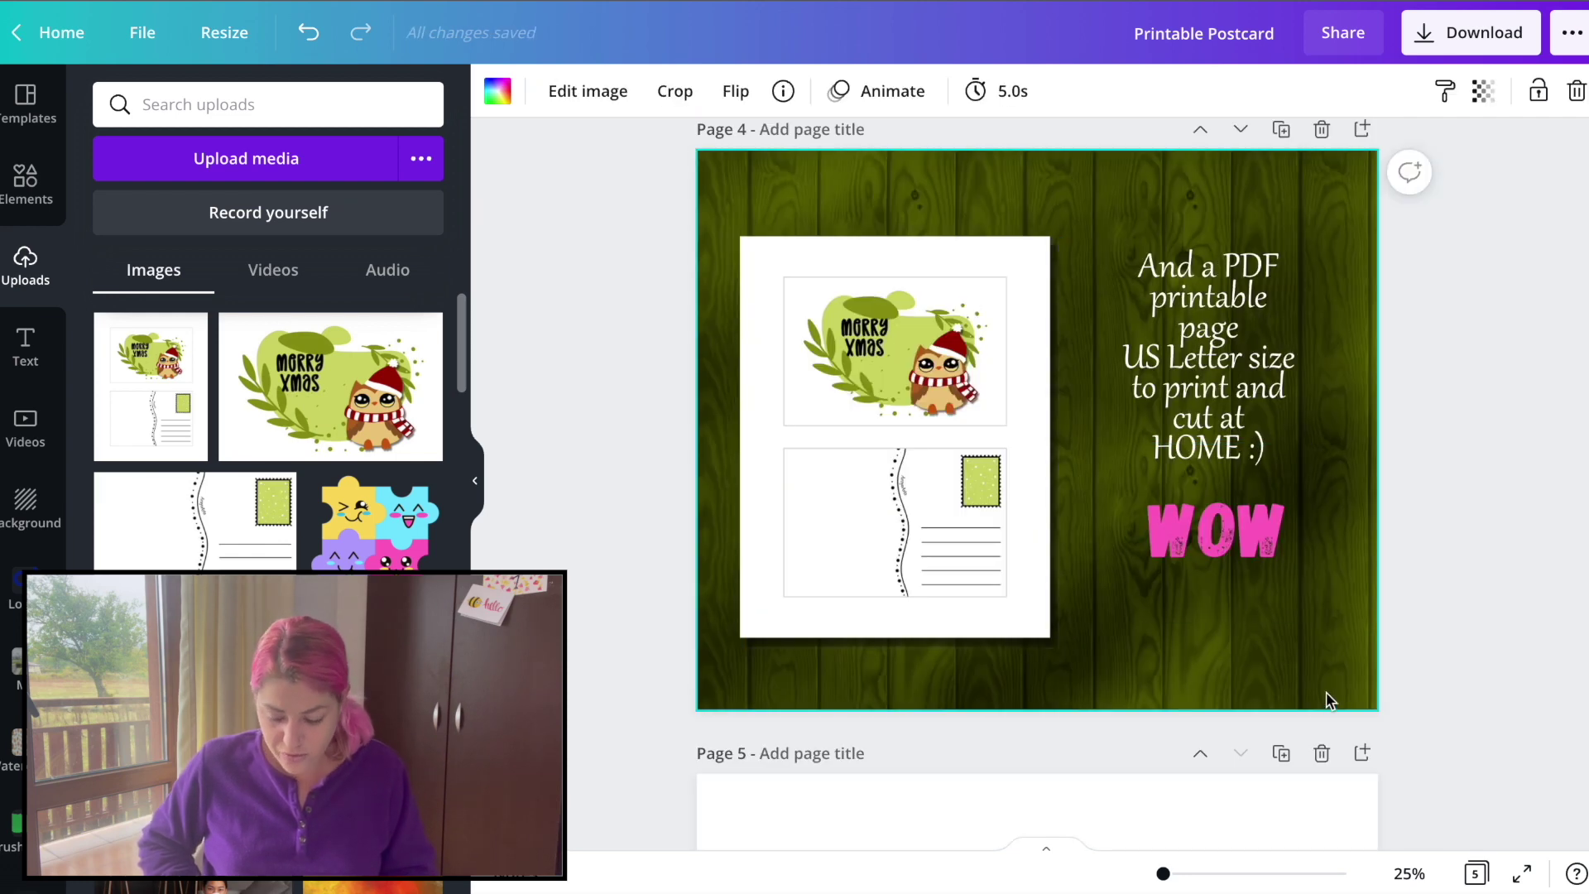
{"action": "scroll", "coordinate": [1326, 699], "scroll_direction": "down", "scroll_amount": 7}
{"action": "left_click", "coordinate": [1183, 695]}
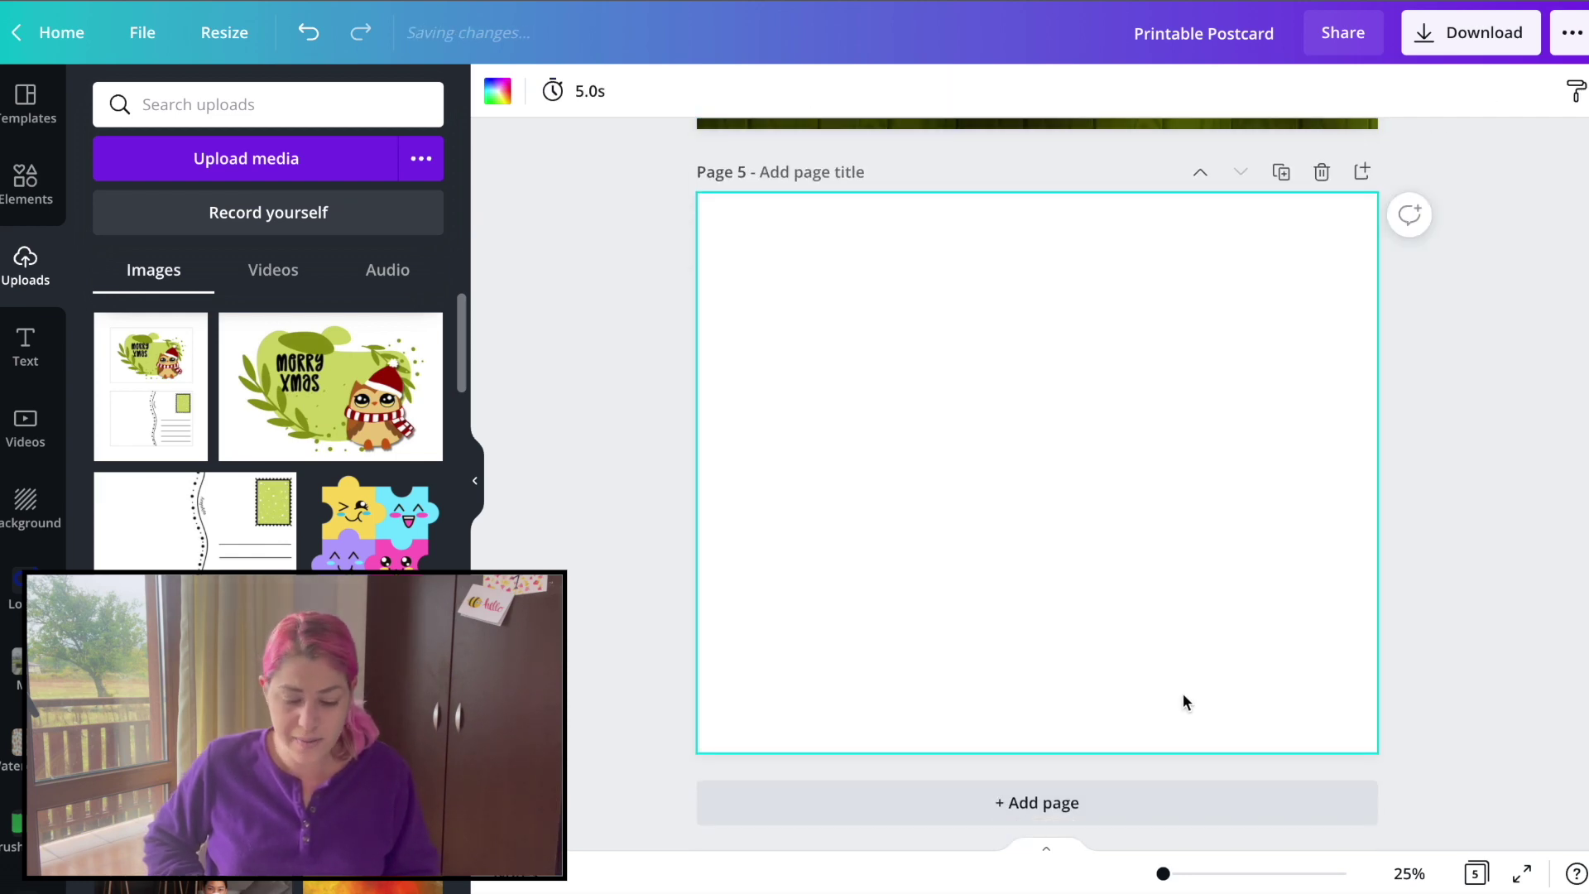
{"action": "key", "text": "ctrl+v"}
{"action": "left_click", "coordinate": [530, 452]}
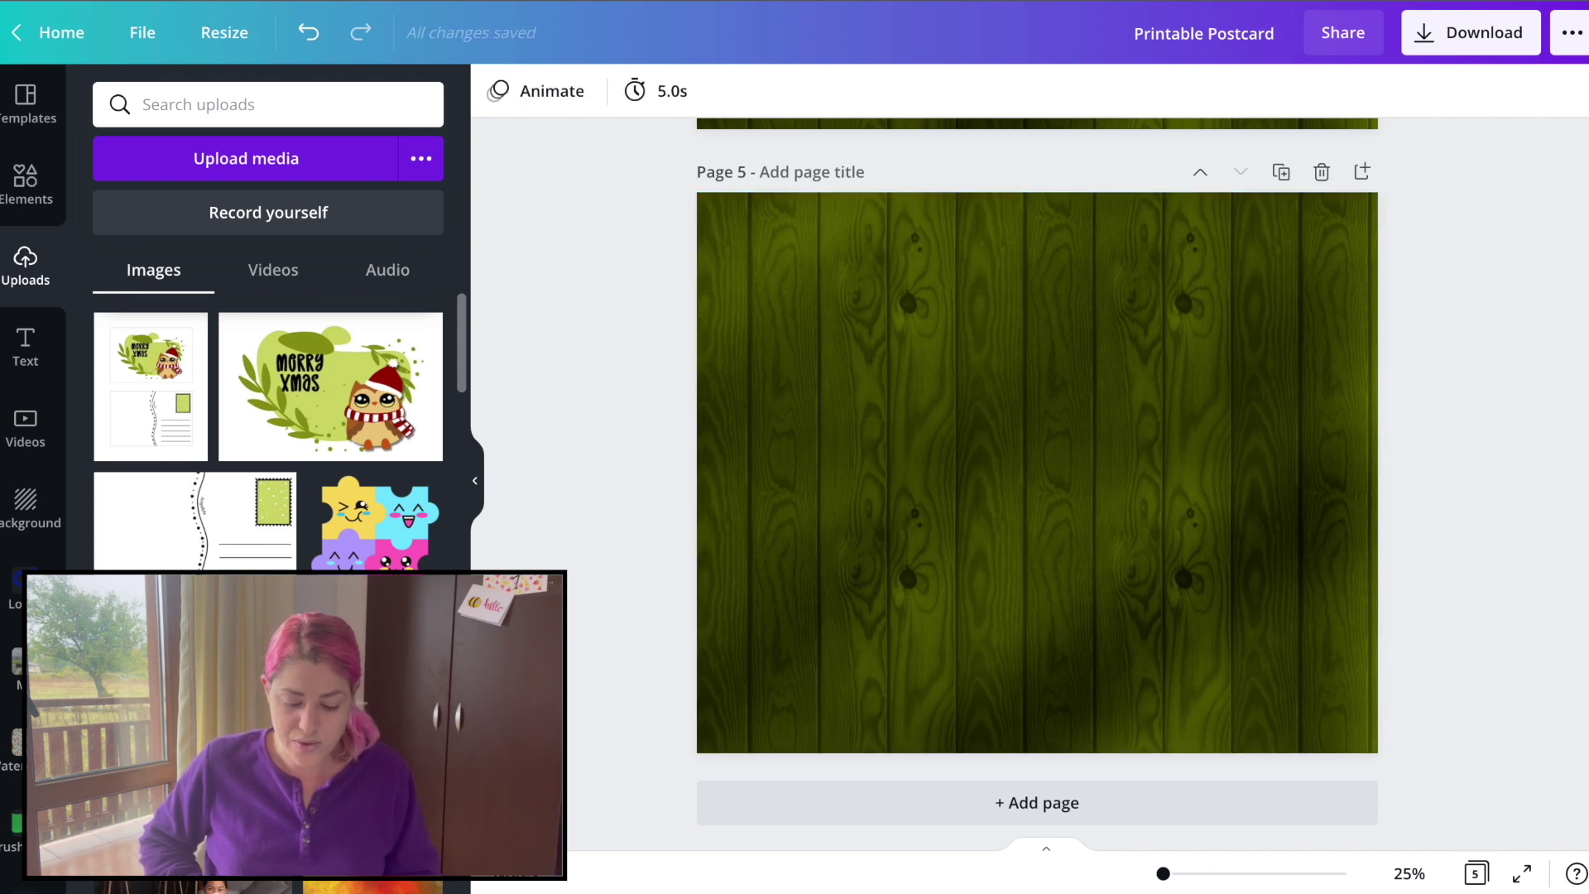
{"action": "key", "text": "ctrl+v"}
{"action": "left_click_drag", "start_coordinate": [1066, 521], "coordinate": [1208, 519]}
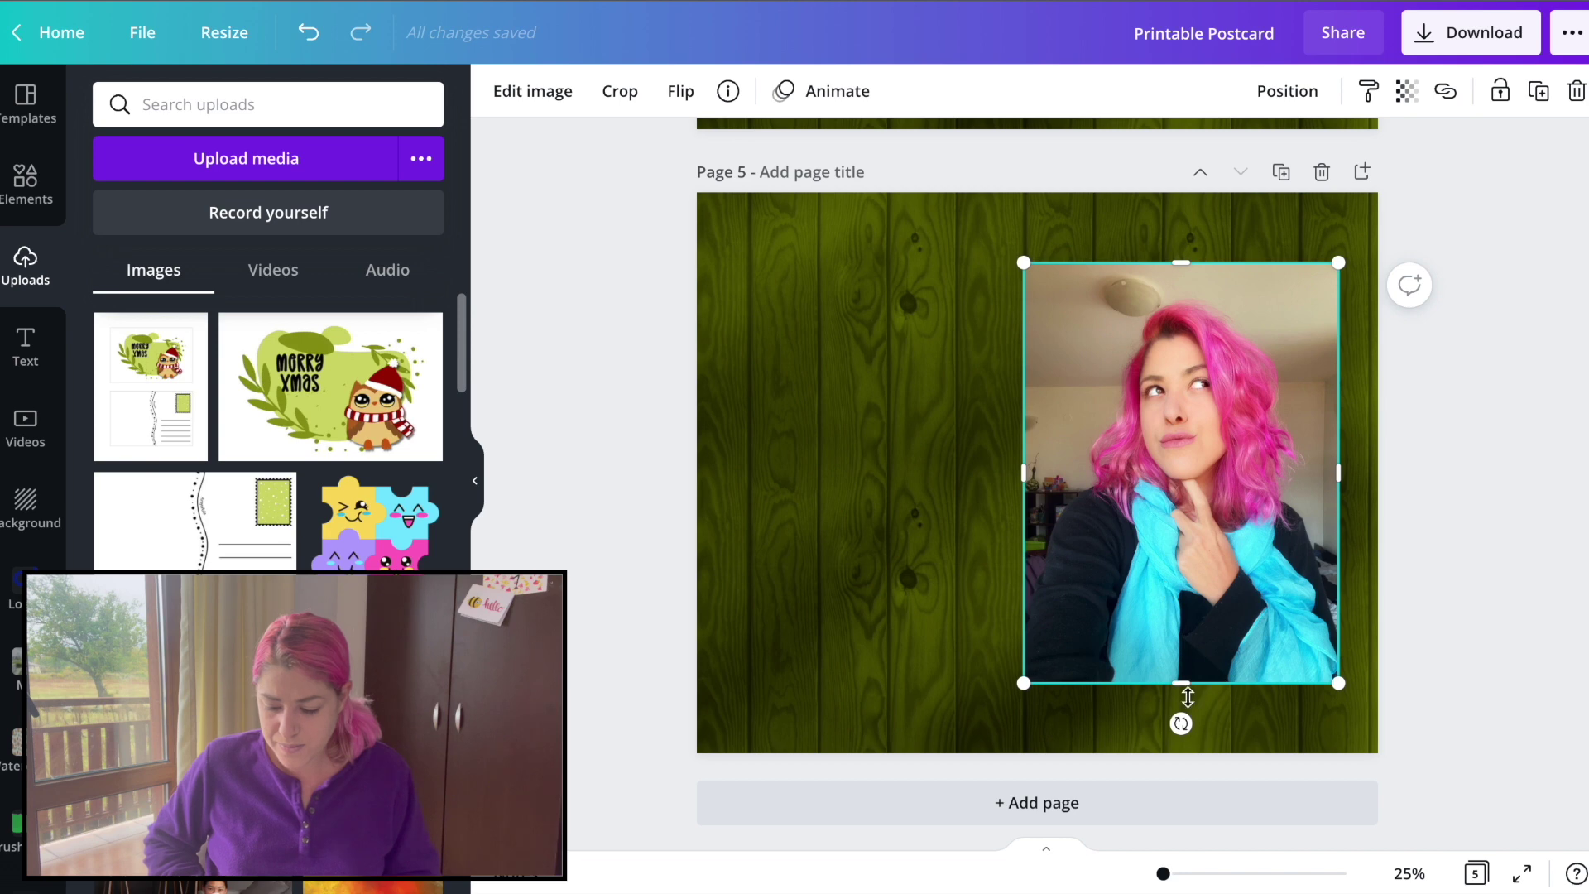
{"action": "left_click_drag", "start_coordinate": [1180, 647], "coordinate": [1172, 609]}
{"action": "left_click_drag", "start_coordinate": [1025, 435], "coordinate": [1054, 435]}
{"action": "left_click_drag", "start_coordinate": [1196, 263], "coordinate": [1200, 288]}
{"action": "left_click", "coordinate": [1454, 440]}
{"action": "left_click", "coordinate": [1179, 525]}
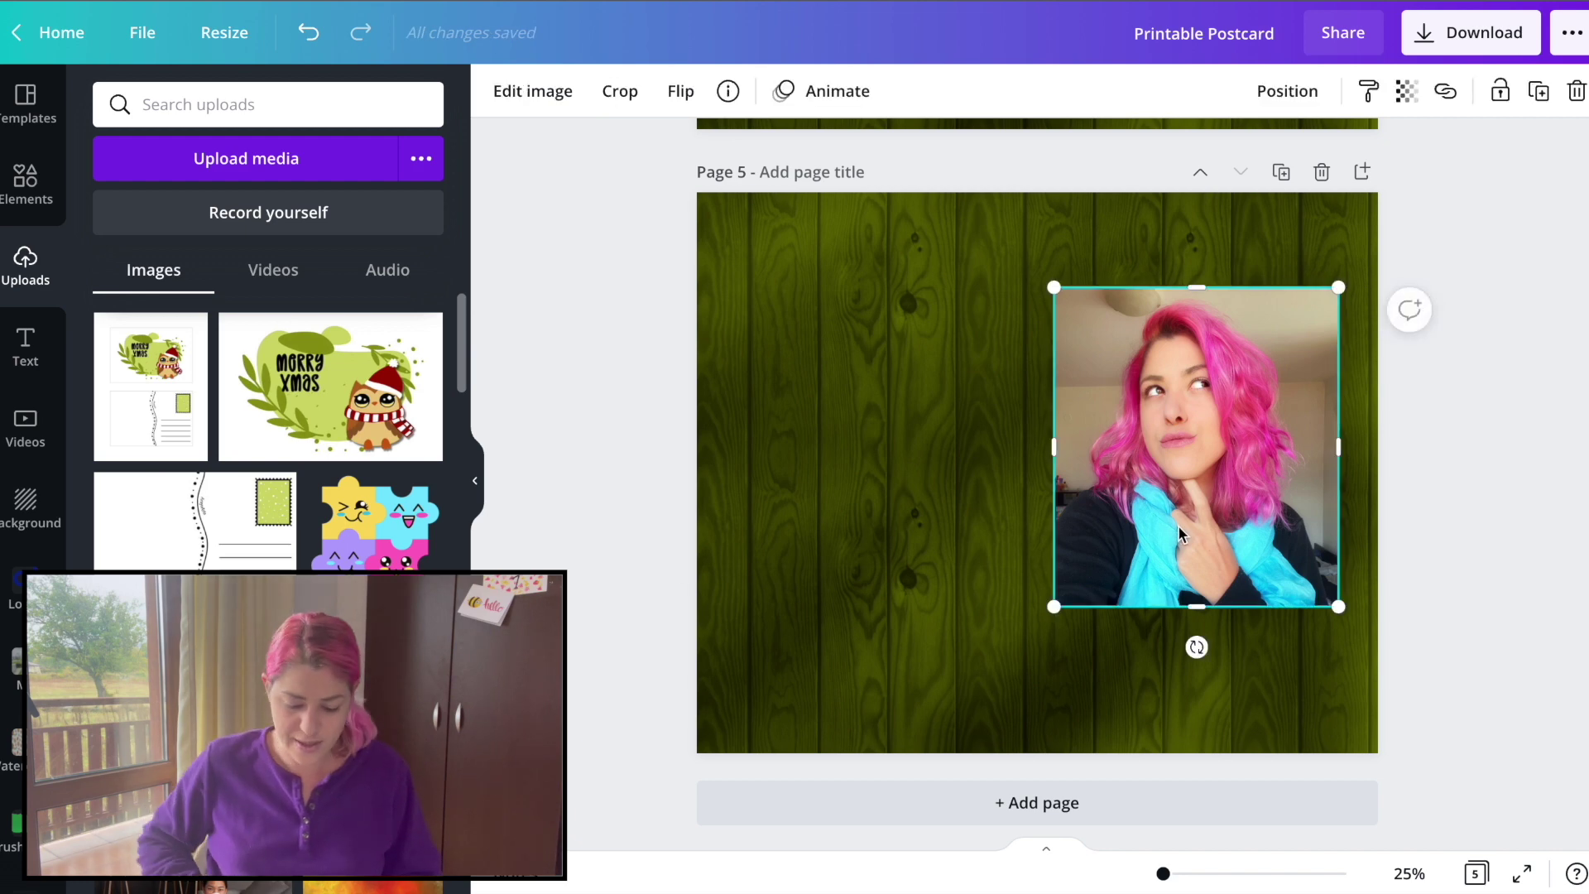
{"action": "key", "text": "Delete"}
Step: Insert the uploaded smiling portrait with the blue scarf on page 5 and enlarge it to full page height along the left edge
{"action": "scroll", "coordinate": [320, 497], "scroll_direction": "down", "scroll_amount": 5}
{"action": "scroll", "coordinate": [319, 496], "scroll_direction": "down", "scroll_amount": 10}
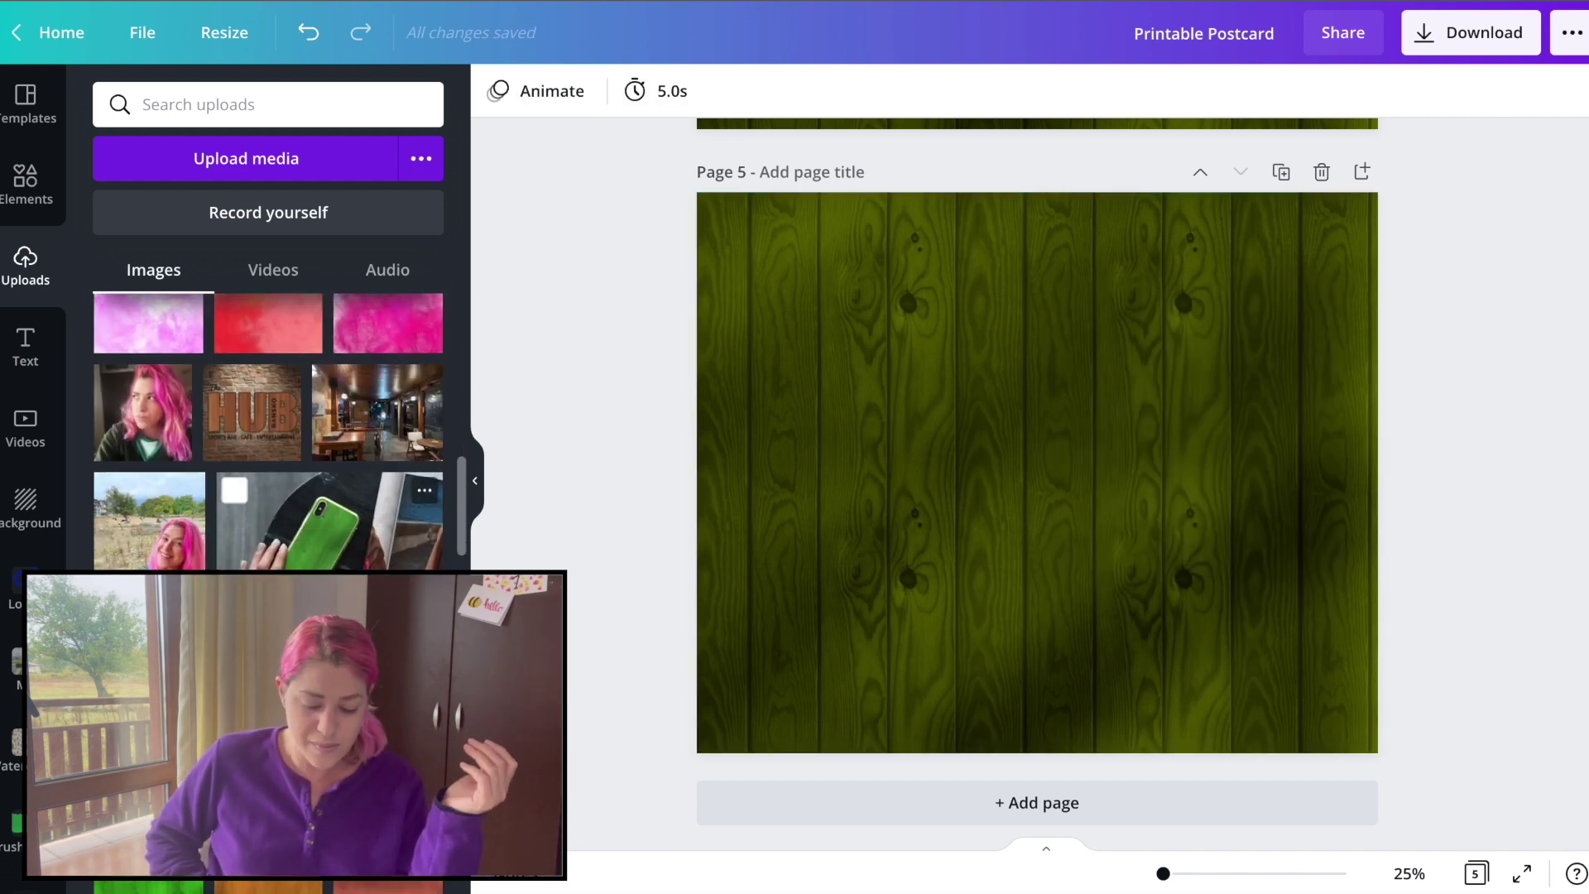
{"action": "scroll", "coordinate": [268, 432], "scroll_direction": "down", "scroll_amount": 10}
{"action": "scroll", "coordinate": [268, 432], "scroll_direction": "down", "scroll_amount": 15}
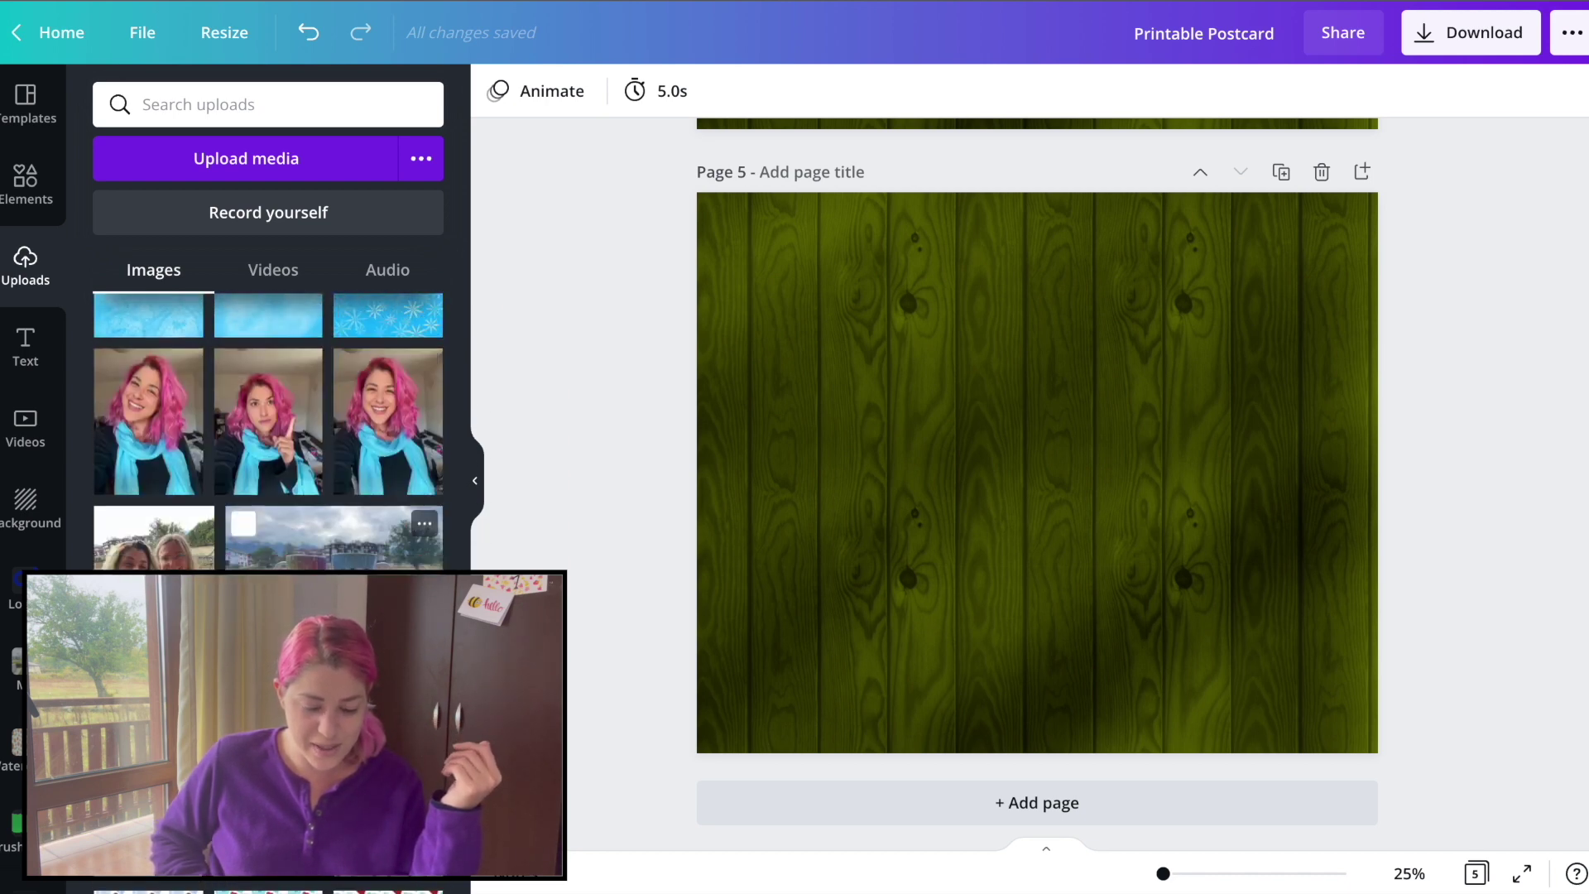
{"action": "scroll", "coordinate": [375, 519], "scroll_direction": "down", "scroll_amount": 1}
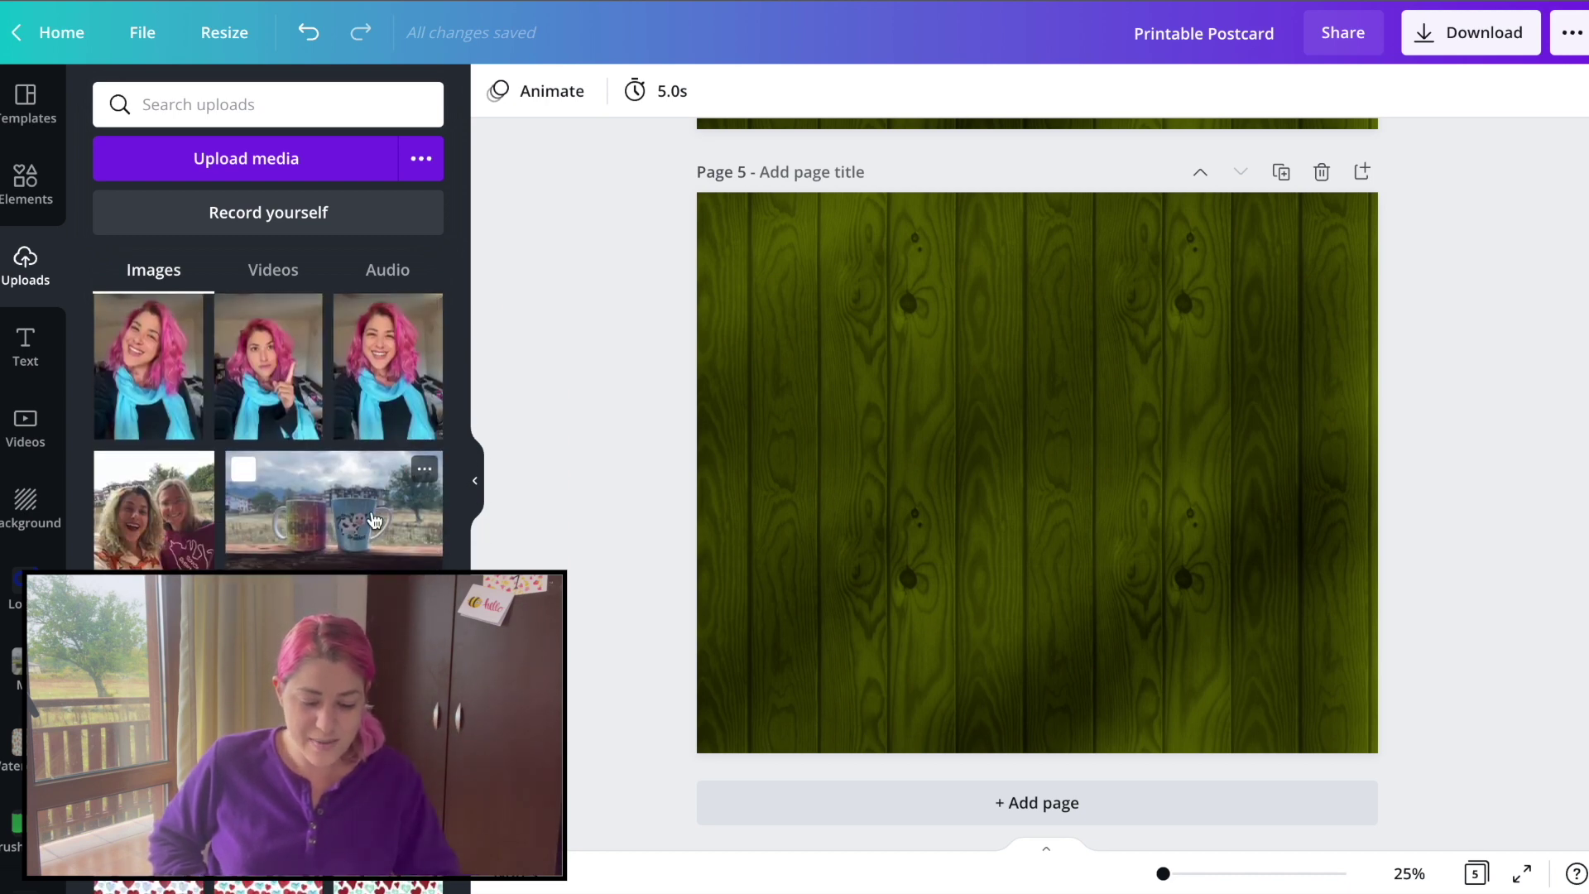
{"action": "left_click", "coordinate": [378, 357]}
{"action": "left_click_drag", "start_coordinate": [1065, 534], "coordinate": [883, 607]}
{"action": "left_click_drag", "start_coordinate": [1011, 332], "coordinate": [1156, 220]}
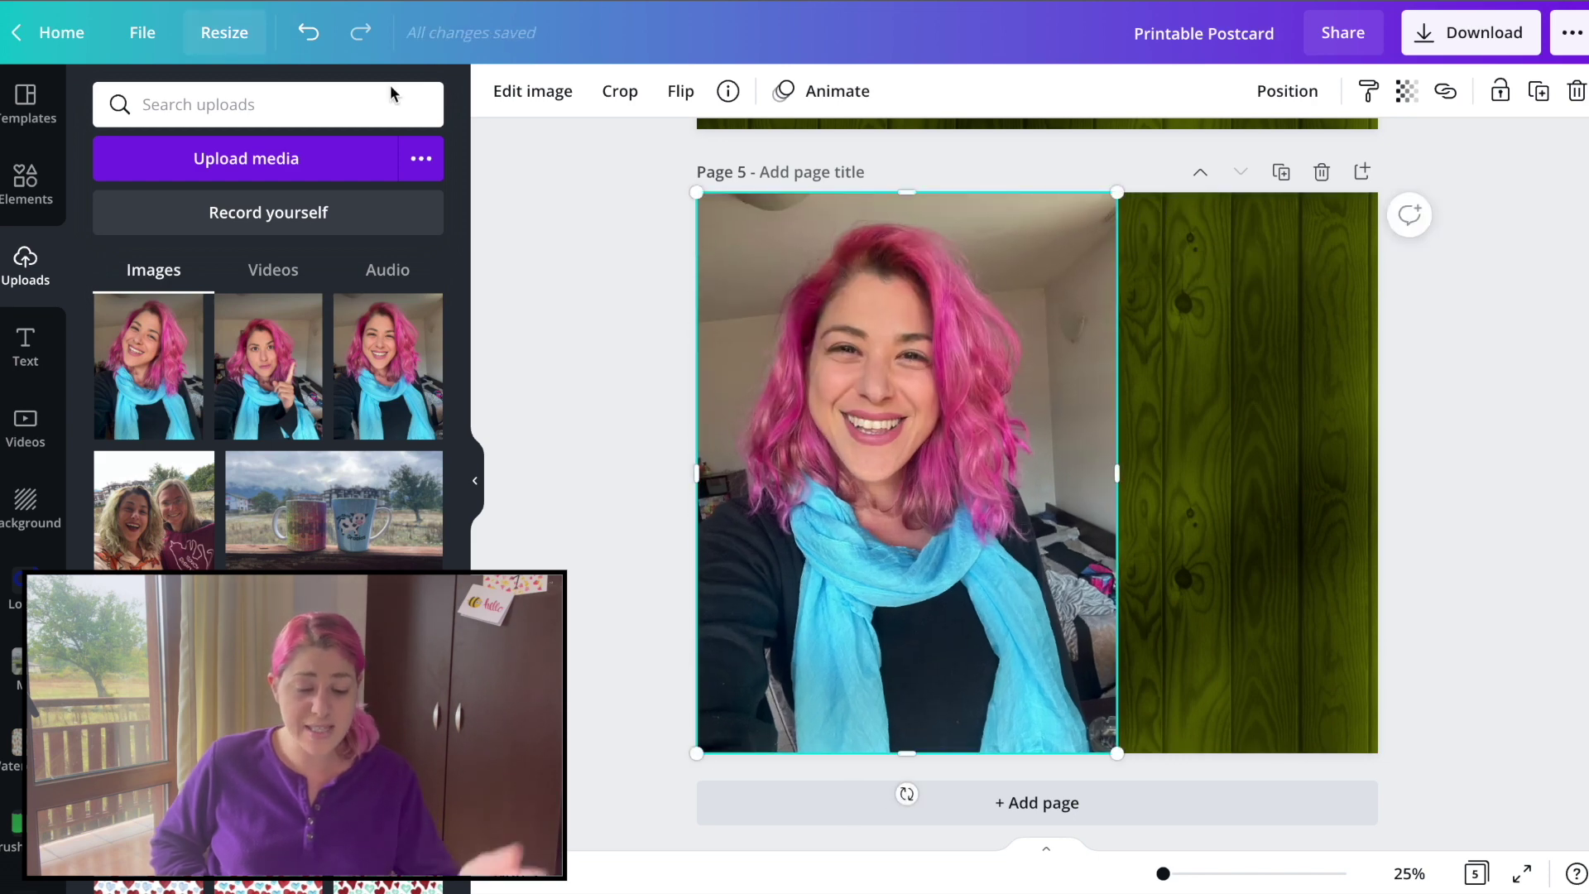
Step: Remove the portrait's background and erase the leftover patch between the arm and scarf with a smaller brush
{"action": "left_click", "coordinate": [525, 108]}
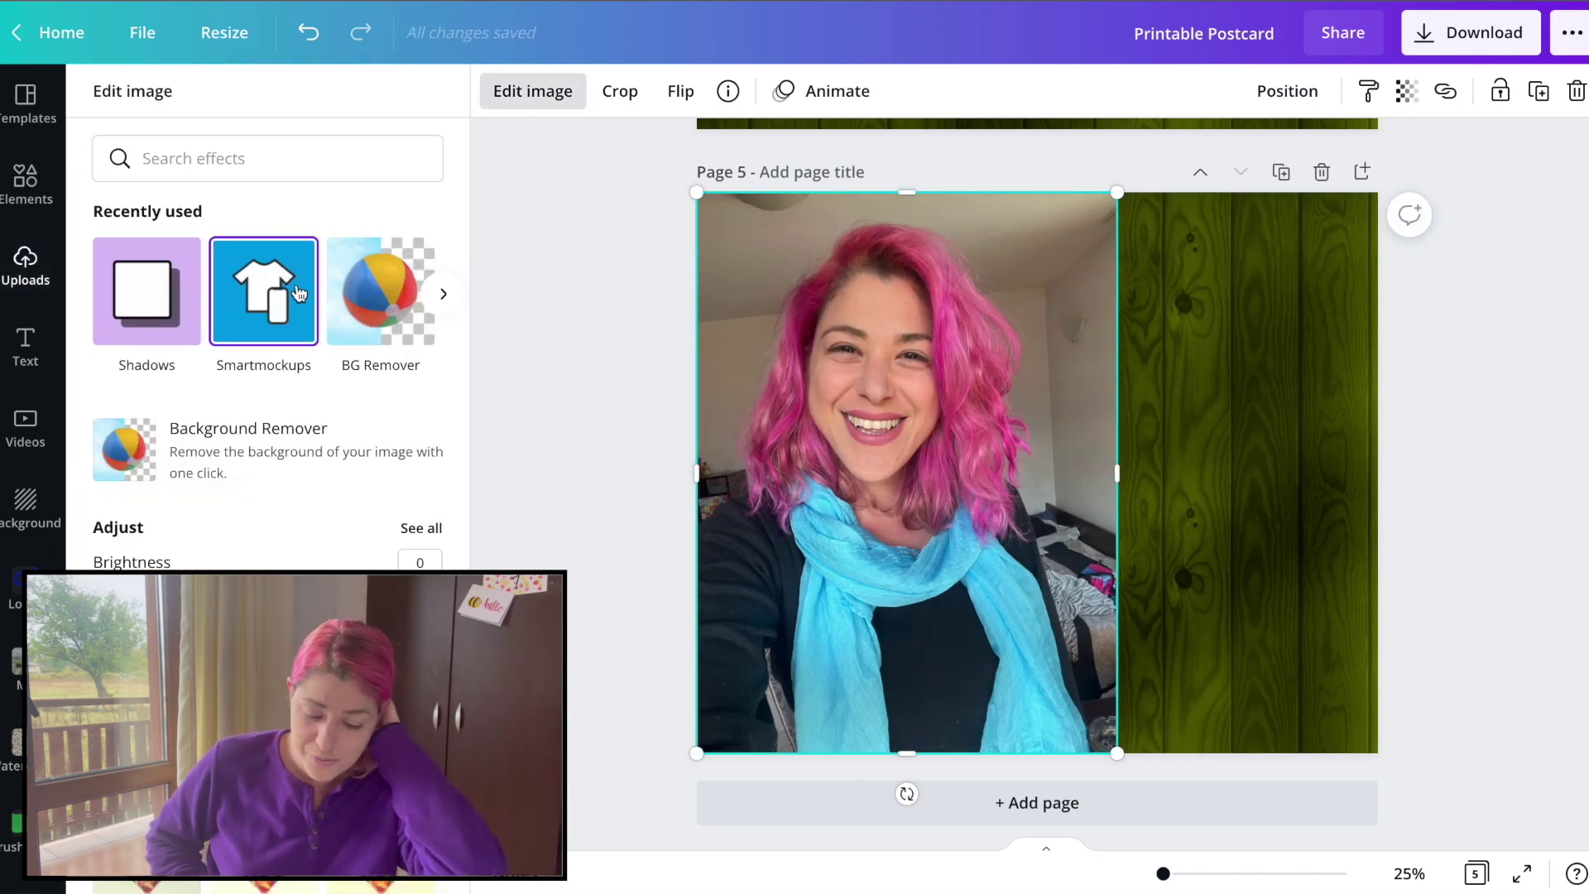
{"action": "left_click", "coordinate": [383, 307]}
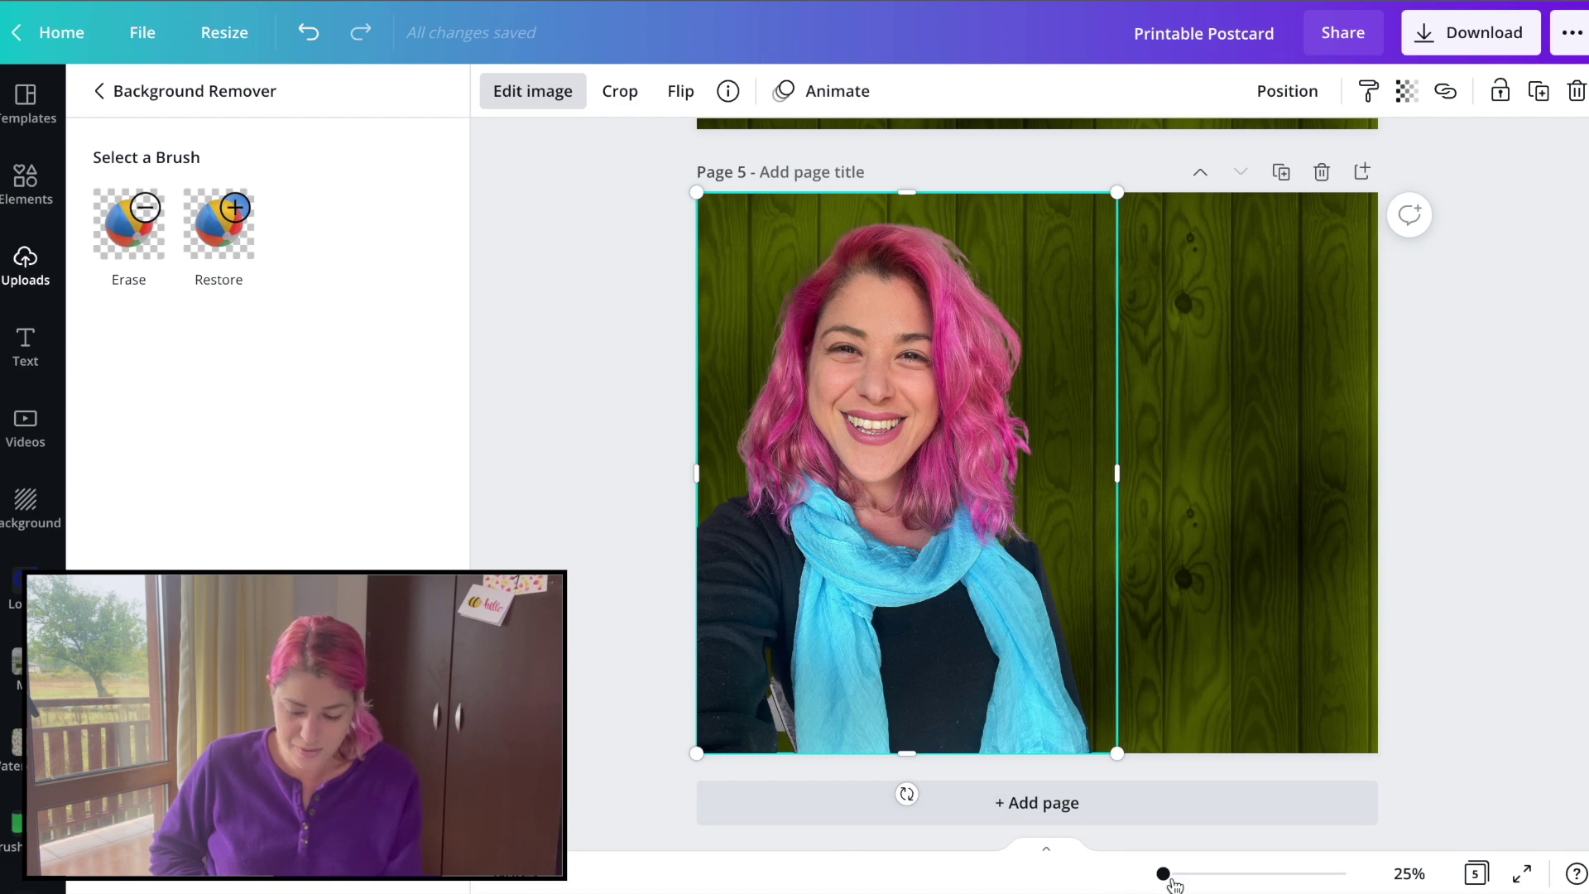
{"action": "left_click_drag", "start_coordinate": [1165, 874], "coordinate": [1184, 873]}
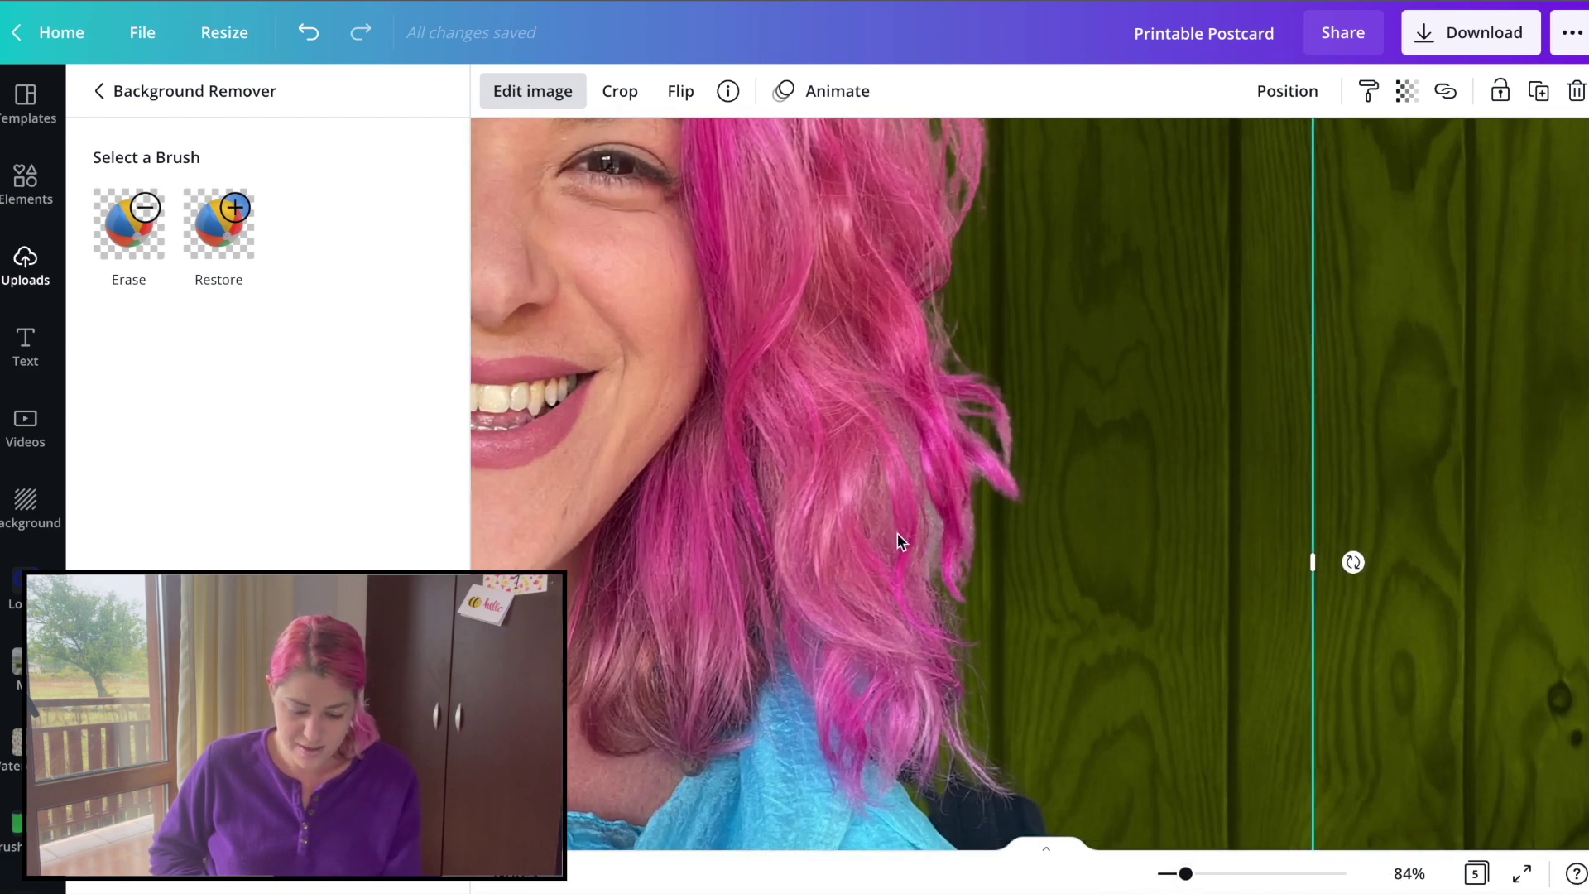
{"action": "scroll", "coordinate": [901, 542], "scroll_direction": "down", "scroll_amount": 5}
{"action": "scroll", "coordinate": [900, 542], "scroll_direction": "left", "scroll_amount": 5}
{"action": "left_click", "coordinate": [134, 248]}
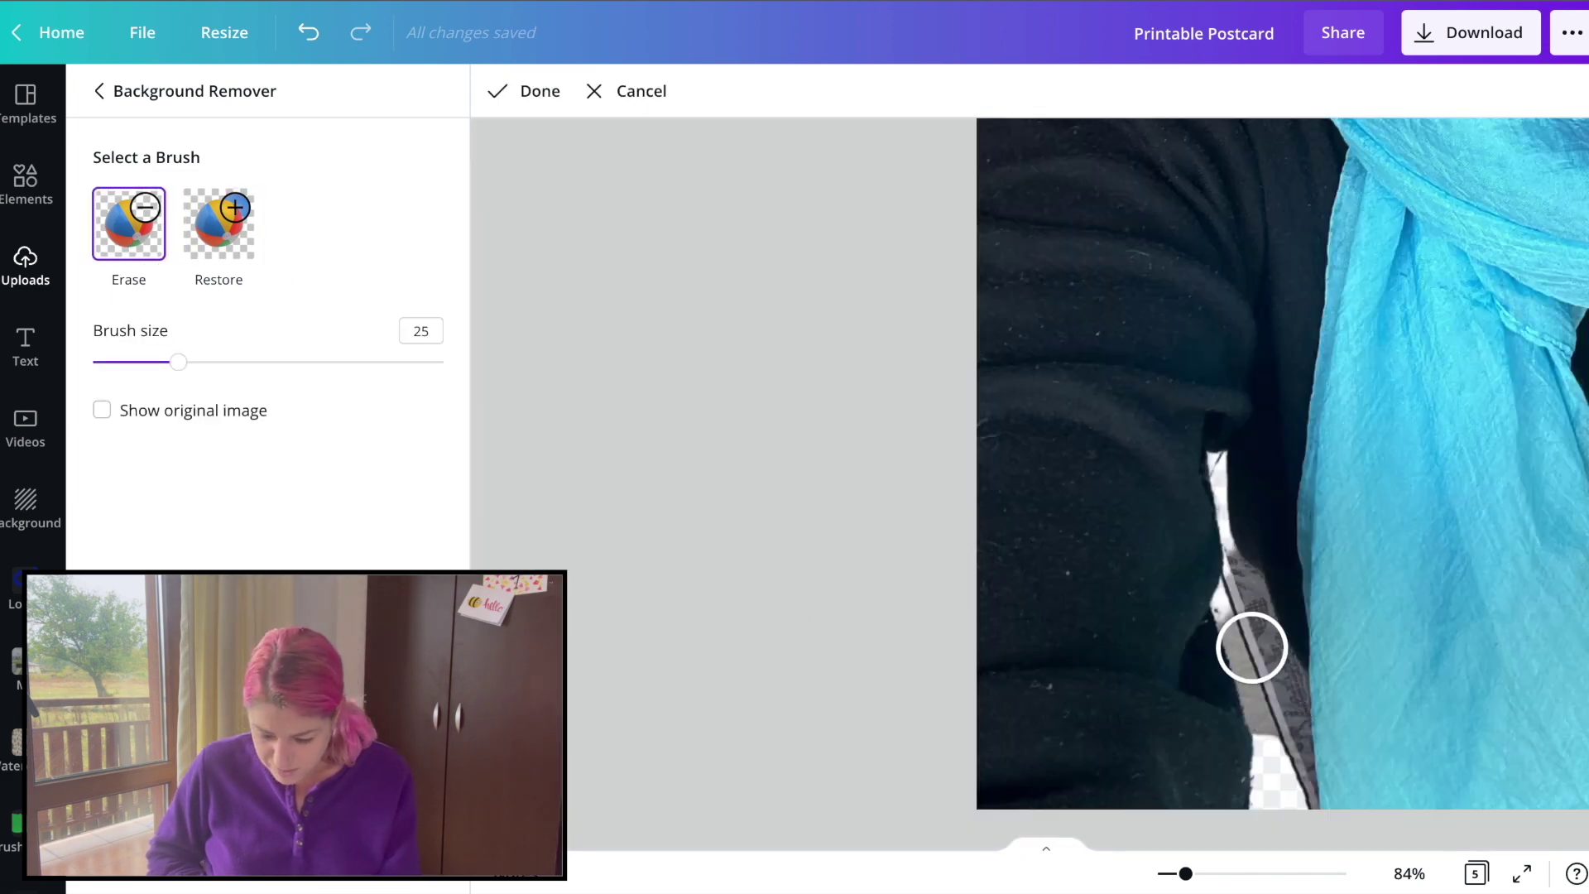
{"action": "scroll", "coordinate": [1252, 647], "scroll_direction": "left", "scroll_amount": 3}
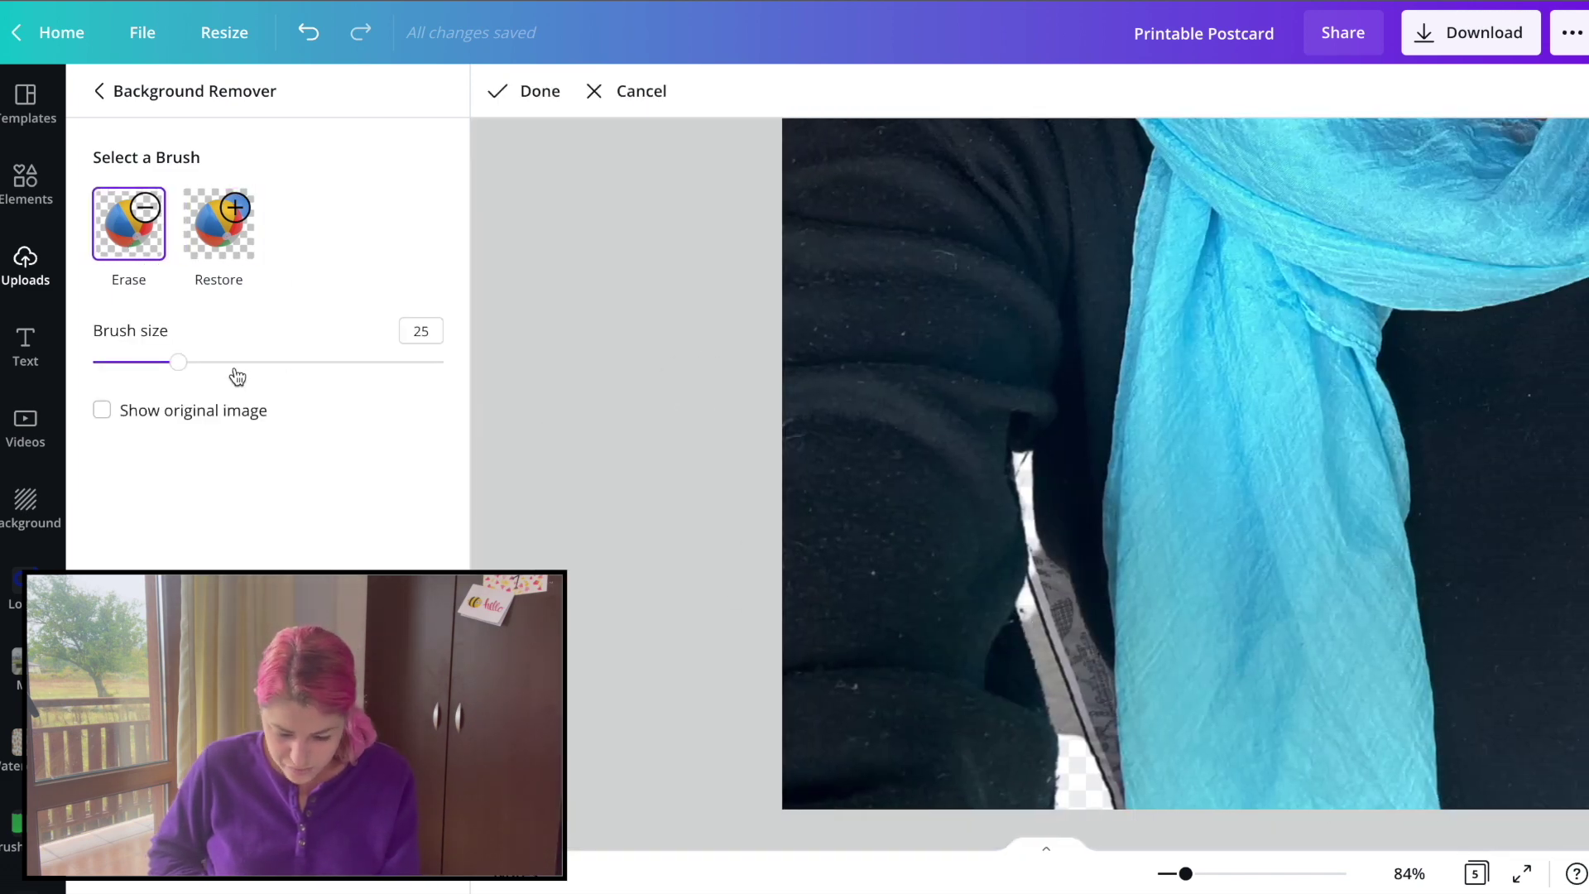
{"action": "left_click_drag", "start_coordinate": [178, 362], "coordinate": [141, 364]}
{"action": "mouse_move", "coordinate": [1100, 805]}
{"action": "left_mouse_down"}
{"action": "mouse_move", "coordinate": [1097, 734]}
{"action": "mouse_move", "coordinate": [1069, 706]}
{"action": "mouse_move", "coordinate": [1042, 592]}
{"action": "mouse_move", "coordinate": [1089, 722]}
{"action": "left_mouse_up"}
{"action": "left_click", "coordinate": [508, 93]}
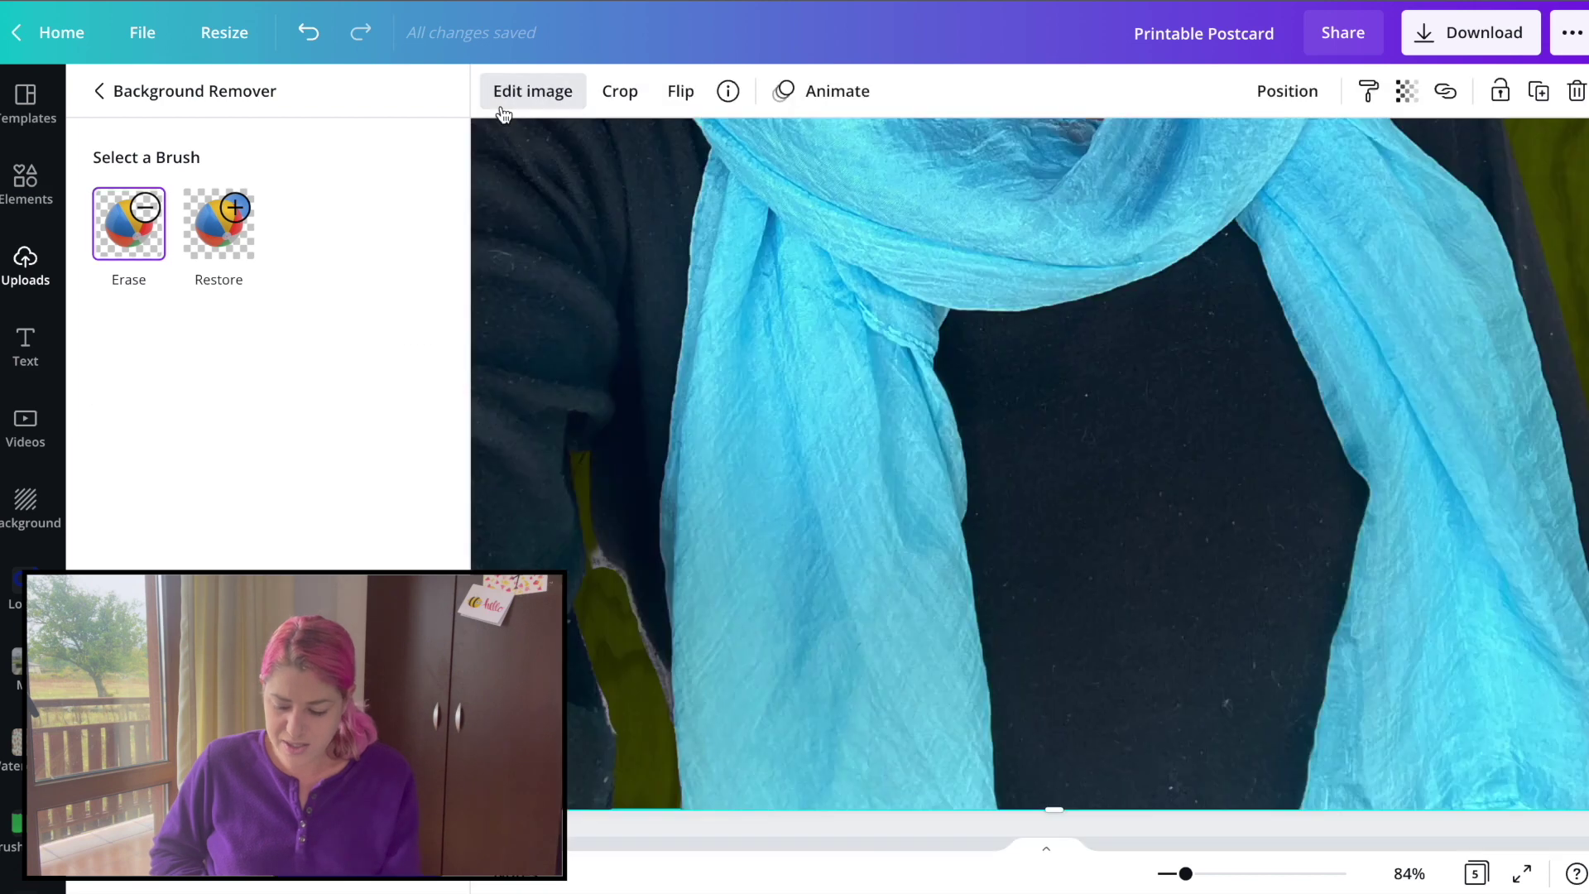
Step: Enlarge the cut-out portrait slightly and shift it to overhang page 5's left and bottom edges
{"action": "left_click", "coordinate": [1412, 873]}
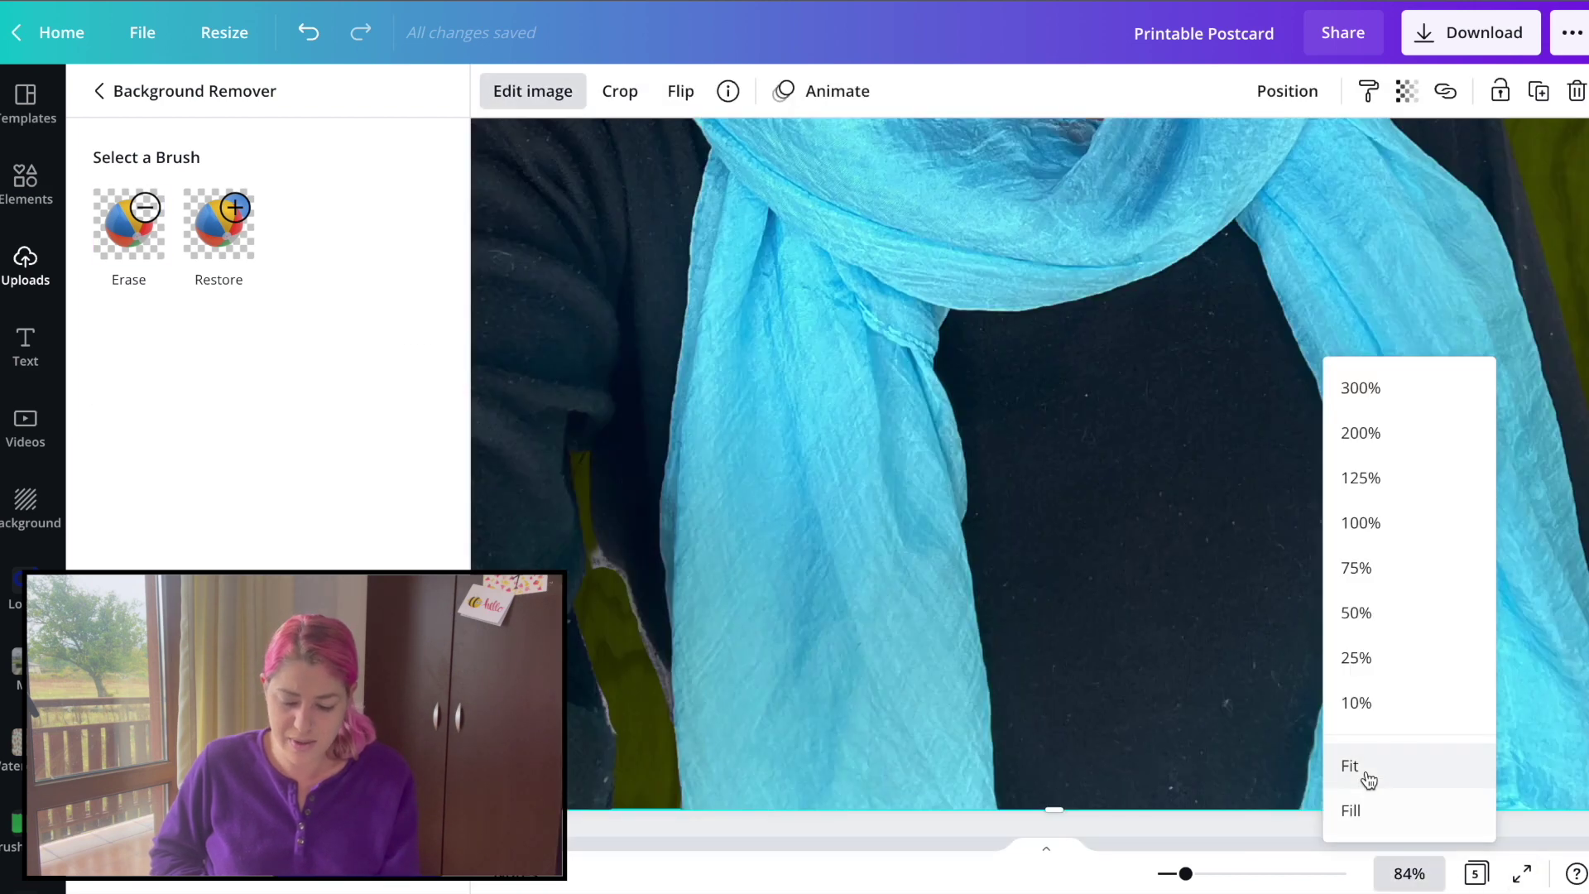
{"action": "left_click", "coordinate": [1364, 774]}
{"action": "left_click_drag", "start_coordinate": [956, 578], "coordinate": [843, 617]}
{"action": "left_click_drag", "start_coordinate": [1001, 218], "coordinate": [1046, 185]}
{"action": "left_click", "coordinate": [1002, 291]}
{"action": "scroll", "coordinate": [1002, 291], "scroll_direction": "up", "scroll_amount": 5}
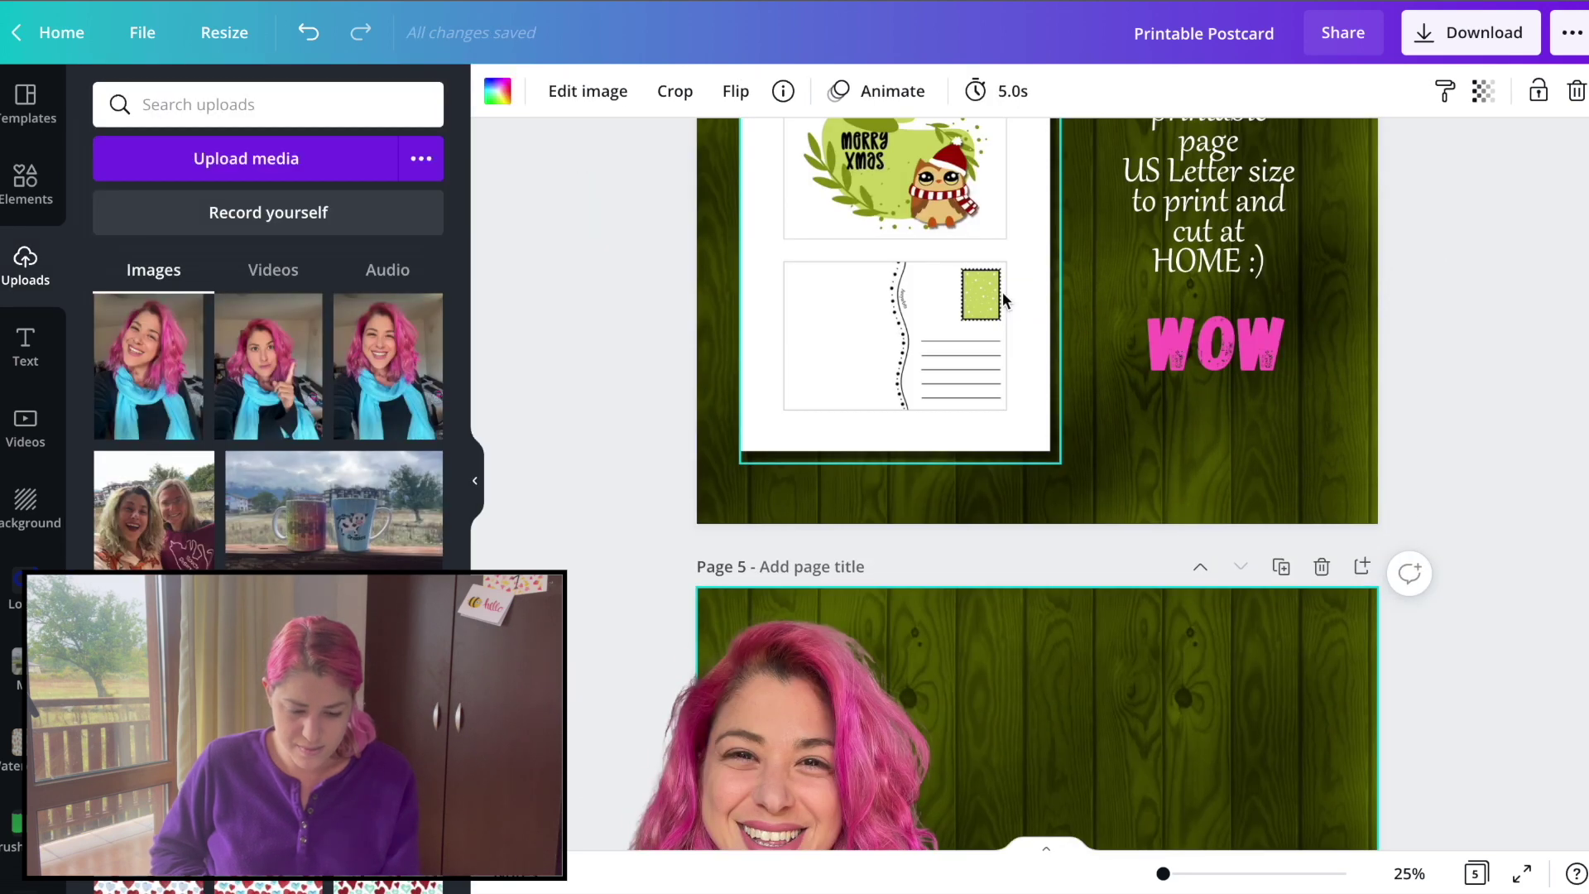
{"action": "scroll", "coordinate": [1109, 410], "scroll_direction": "down", "scroll_amount": 2}
{"action": "scroll", "coordinate": [1109, 410], "scroll_direction": "down", "scroll_amount": 3}
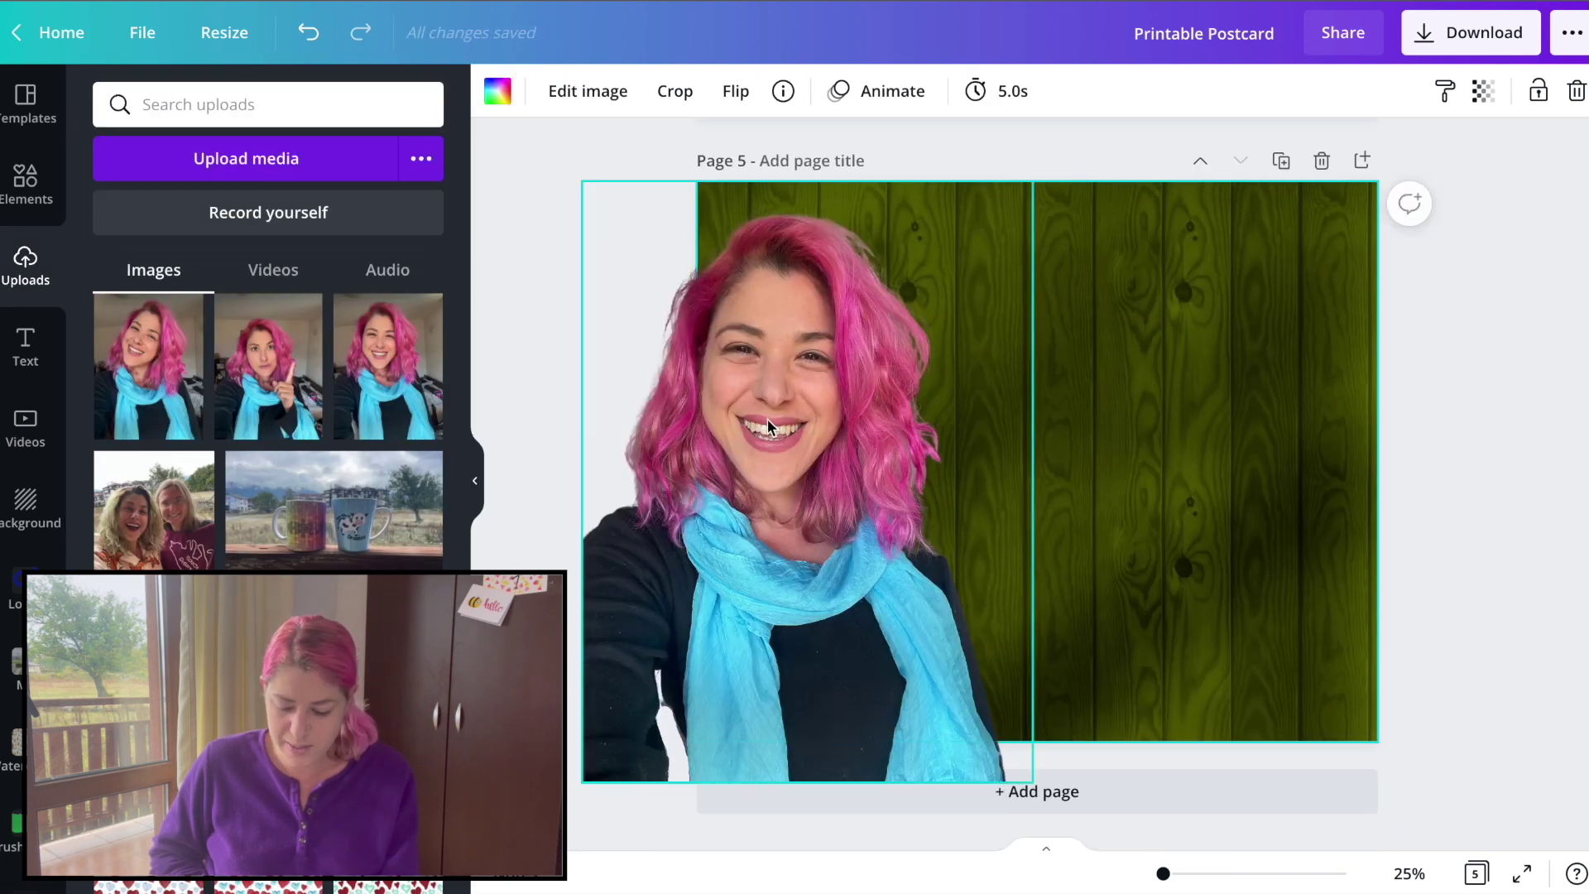
Step: Add a blank sixth page after the portrait page
{"action": "left_click", "coordinate": [1046, 787]}
{"action": "scroll", "coordinate": [1014, 629], "scroll_direction": "down", "scroll_amount": 2}
{"action": "scroll", "coordinate": [1060, 692], "scroll_direction": "up", "scroll_amount": 4}
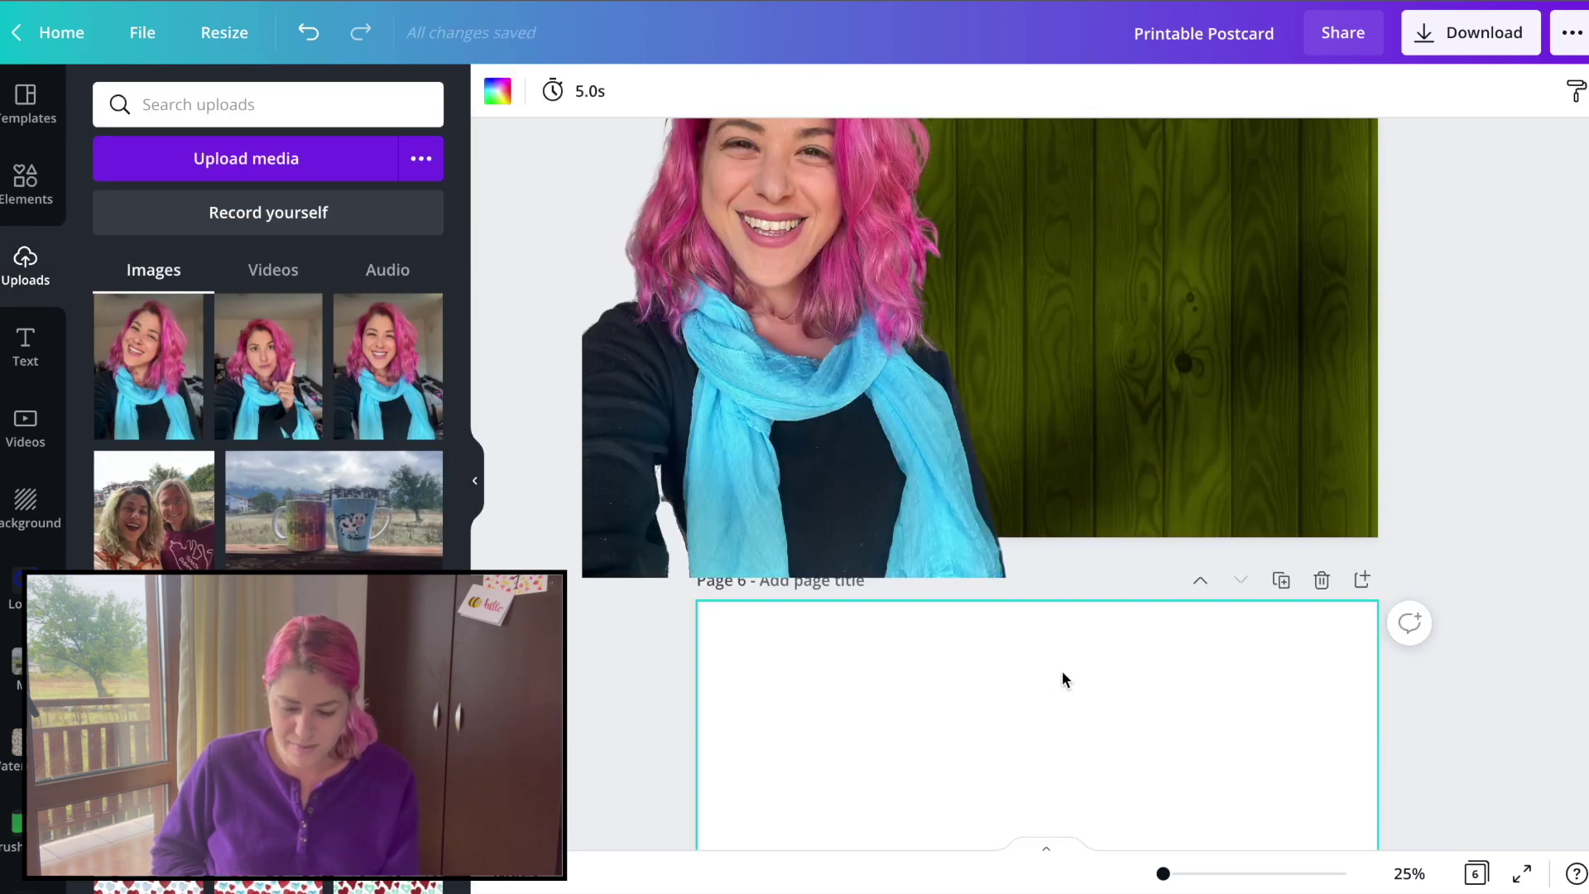
Step: Copy the pink "WOW" logo from page 4 and paste it onto page 5 beside the portrait
{"action": "left_click", "coordinate": [880, 493]}
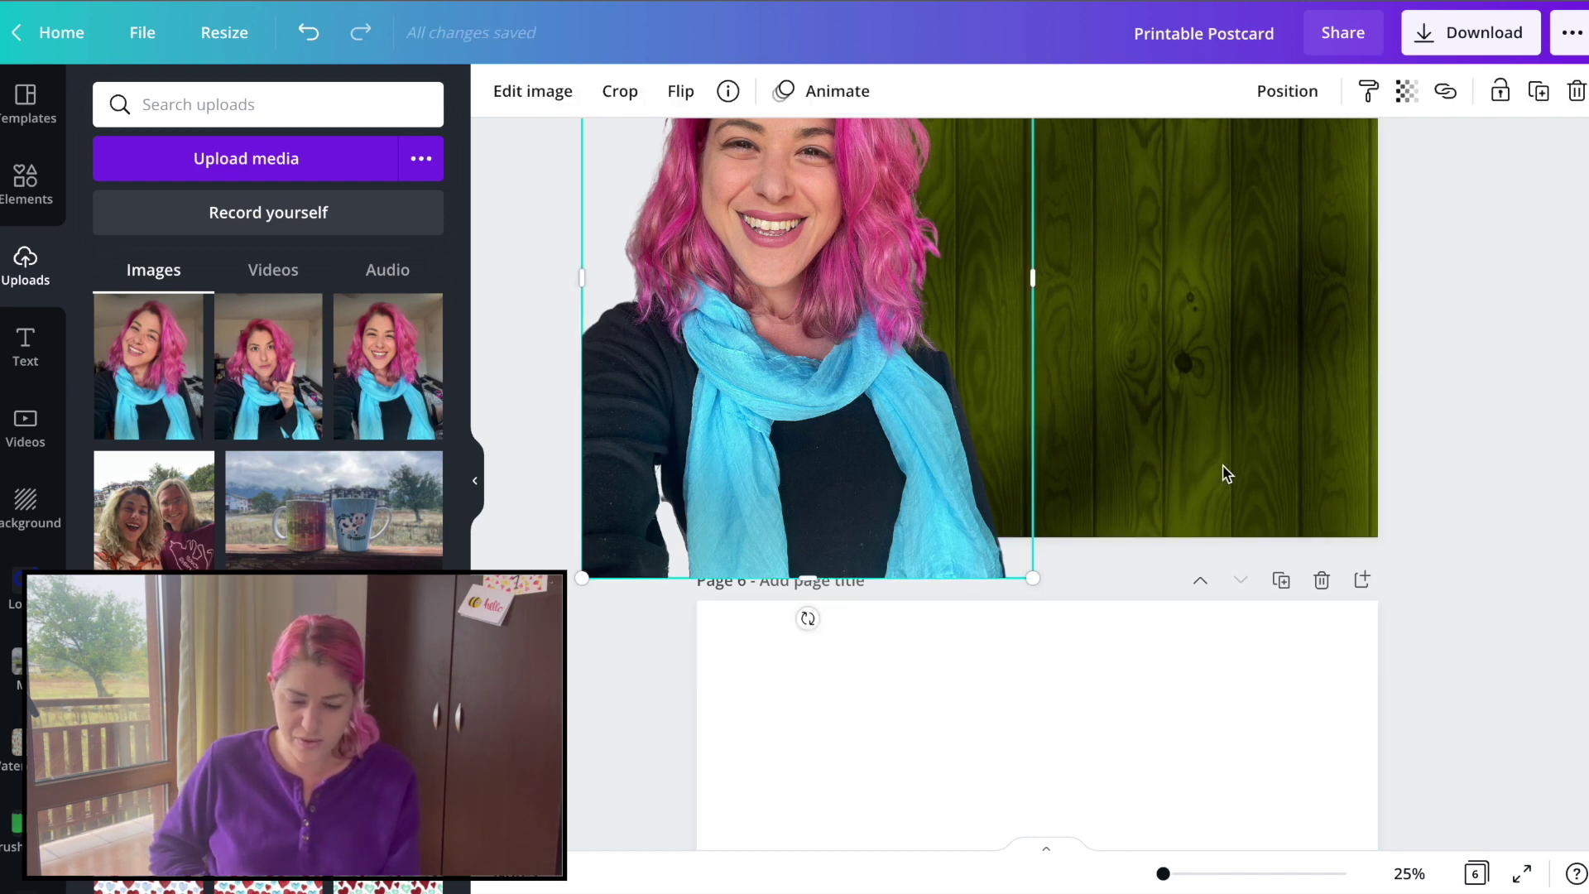
{"action": "scroll", "coordinate": [1223, 468], "scroll_direction": "up", "scroll_amount": 4}
{"action": "scroll", "coordinate": [1176, 386], "scroll_direction": "up", "scroll_amount": 2}
{"action": "left_click", "coordinate": [1183, 376]}
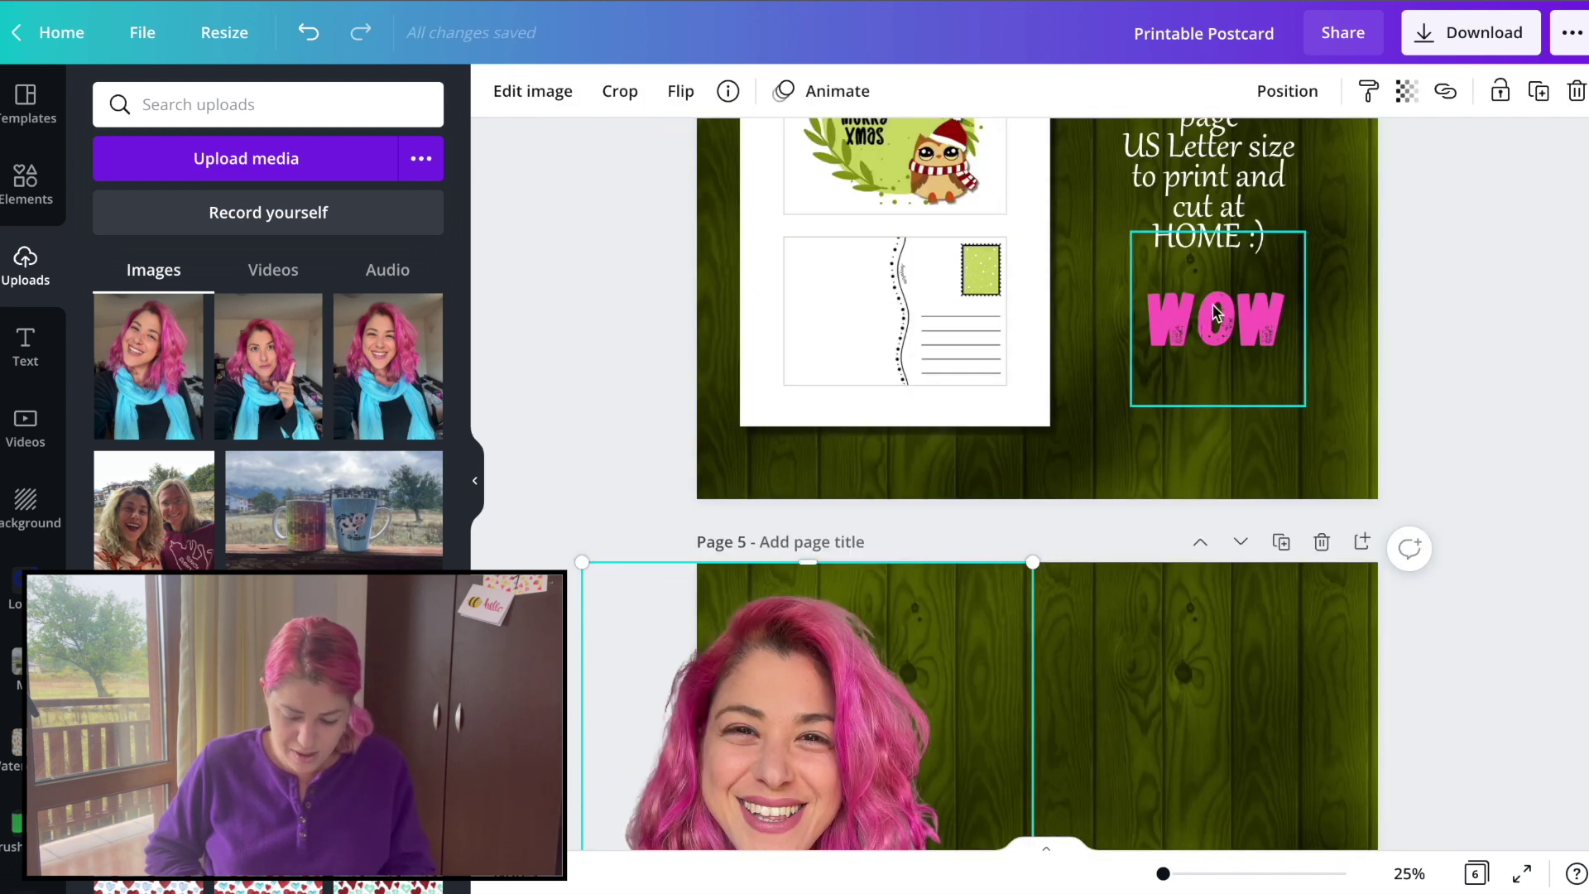
{"action": "scroll", "coordinate": [1183, 377], "scroll_direction": "down", "scroll_amount": 1}
{"action": "scroll", "coordinate": [1233, 588], "scroll_direction": "down", "scroll_amount": 5}
{"action": "key", "text": "ctrl+v"}
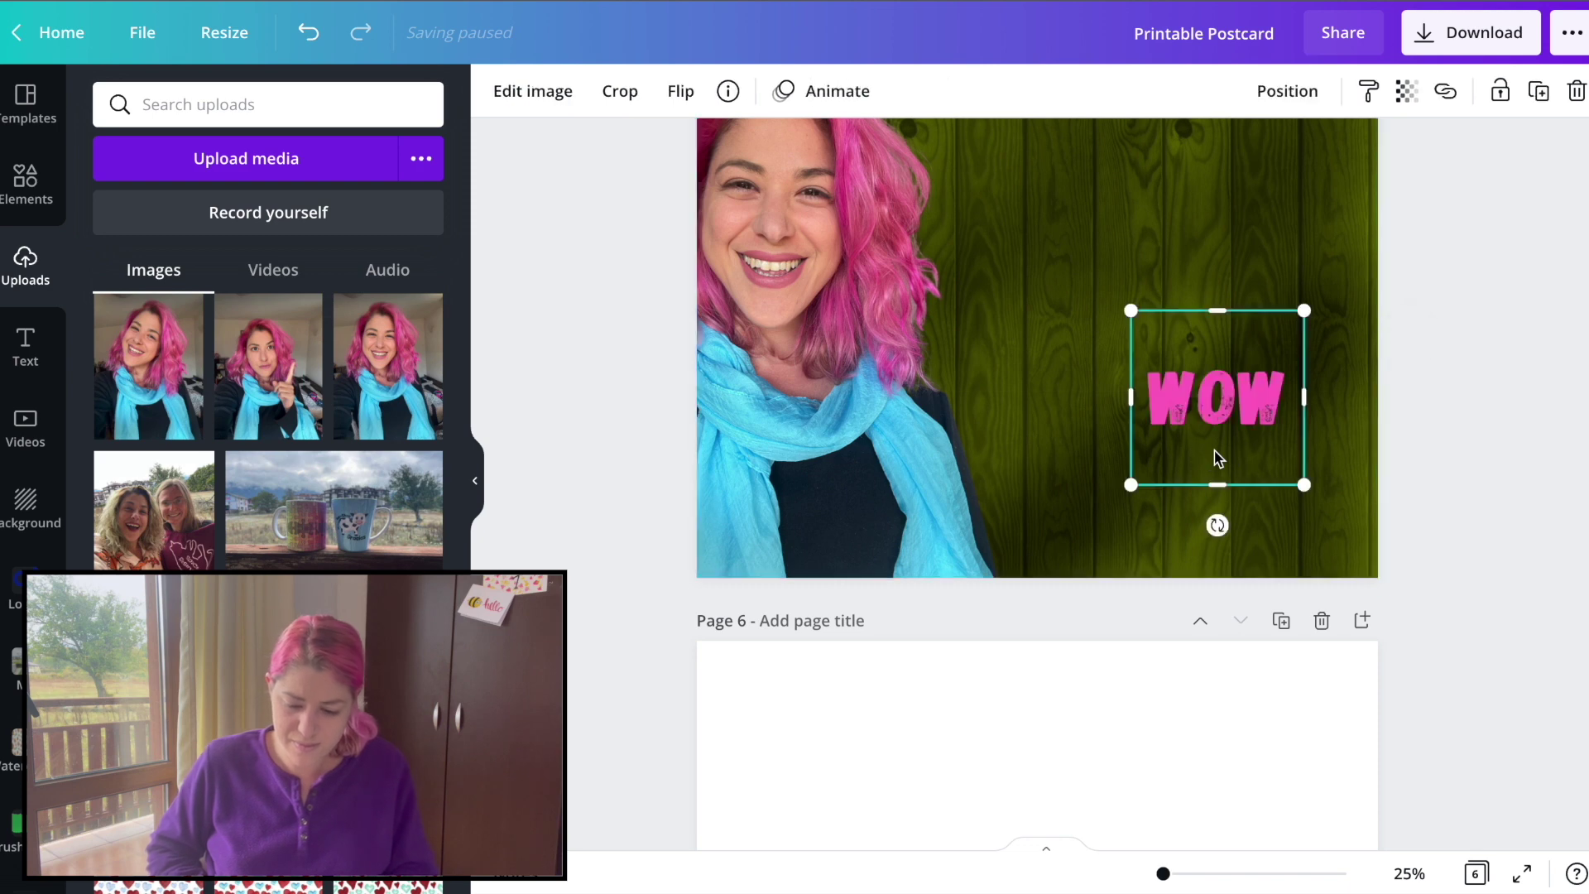
Step: Copy page 4's text box onto page 5 and change it to "Thank you! For checking out my printables shop and supporting my small business!"
{"action": "scroll", "coordinate": [937, 447], "scroll_direction": "up", "scroll_amount": 2}
{"action": "scroll", "coordinate": [940, 450], "scroll_direction": "up", "scroll_amount": 6}
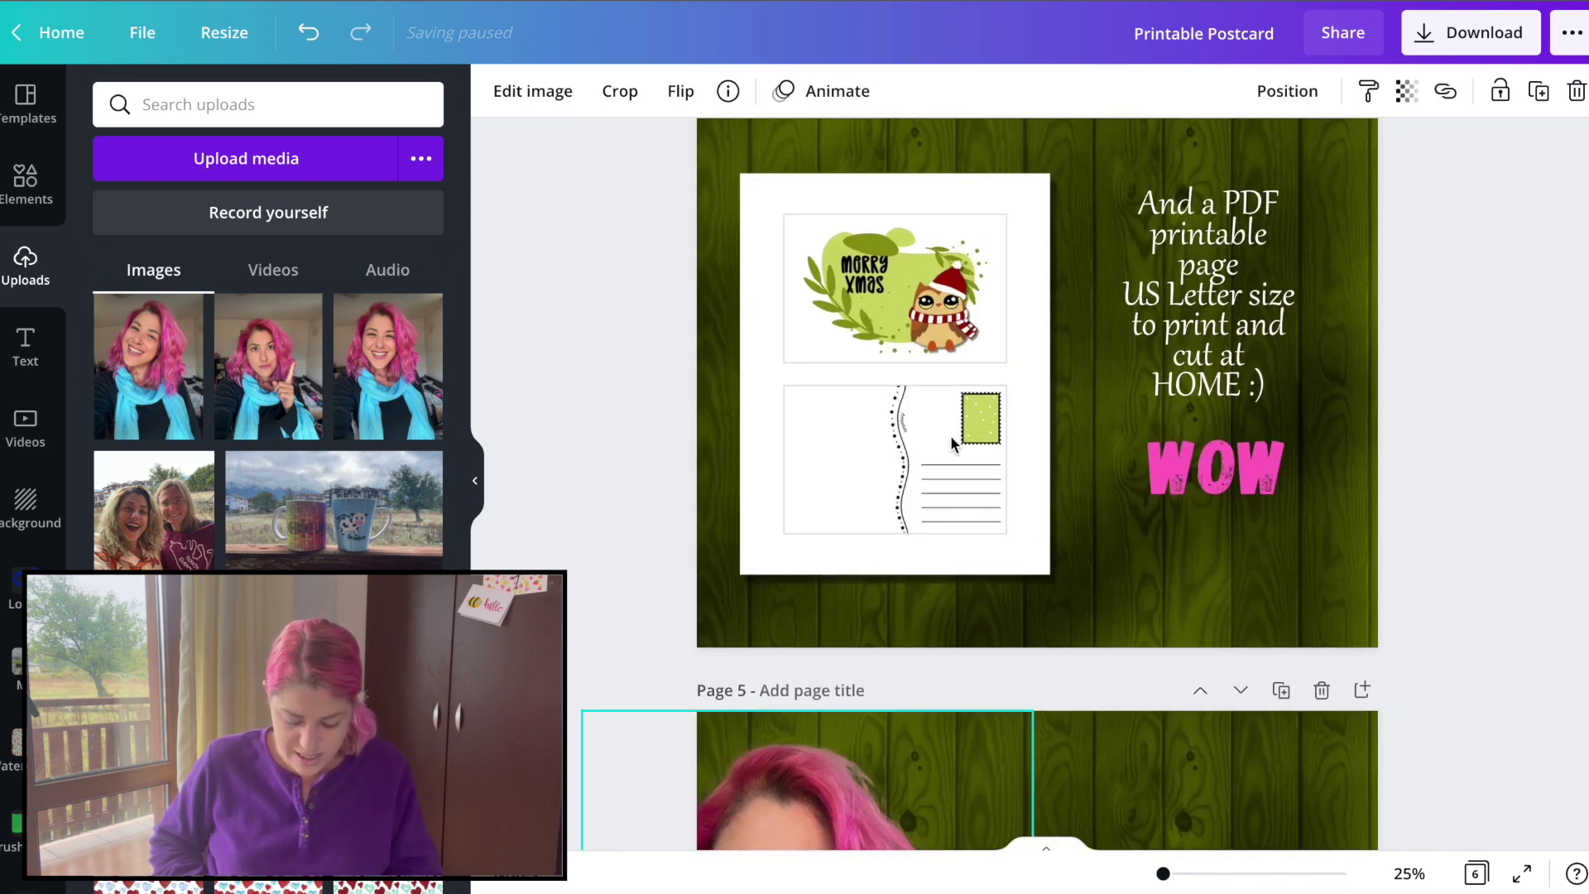
{"action": "left_click", "coordinate": [1180, 468]}
{"action": "scroll", "coordinate": [1179, 346], "scroll_direction": "down", "scroll_amount": 2}
{"action": "scroll", "coordinate": [1179, 346], "scroll_direction": "down", "scroll_amount": 3}
{"action": "key", "text": "ctrl+v"}
{"action": "double_click", "coordinate": [1198, 372]}
{"action": "key", "text": "ctrl+a"}
{"action": "key", "text": "ctrl+v"}
Step: Widen the thank-you text box to fill the space beside the portrait and increase its line spacing
{"action": "scroll", "coordinate": [1197, 373], "scroll_direction": "down", "scroll_amount": 1}
{"action": "left_click_drag", "start_coordinate": [1085, 410], "coordinate": [968, 477]}
{"action": "left_click", "coordinate": [1461, 384]}
{"action": "left_click", "coordinate": [1169, 354]}
{"action": "key", "text": "ctrl+a"}
{"action": "left_click", "coordinate": [1209, 355]}
{"action": "left_click", "coordinate": [1209, 345]}
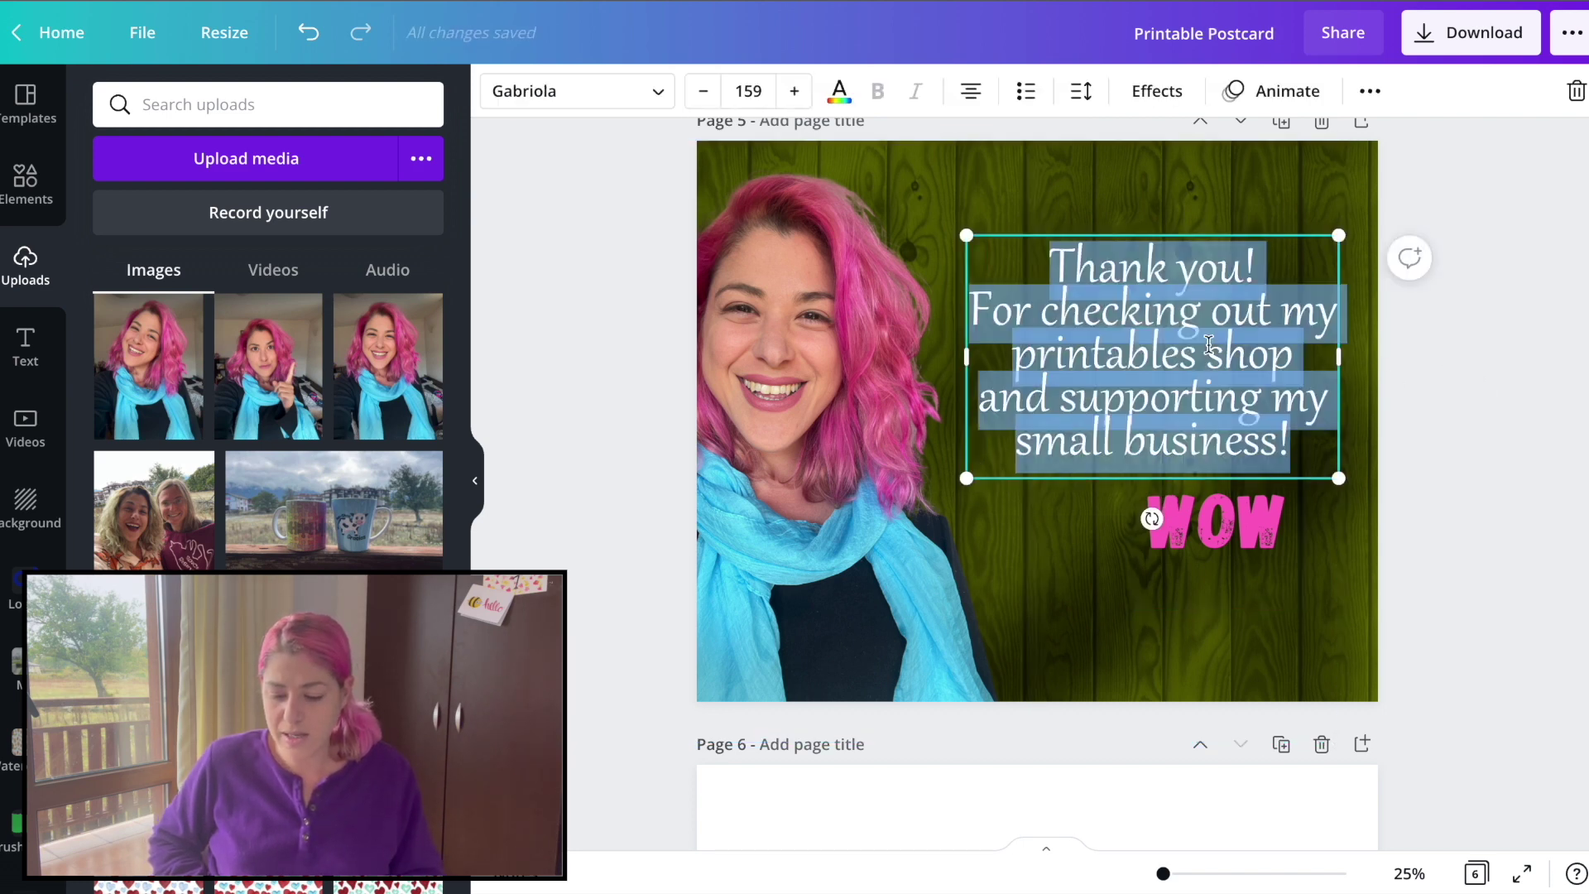
{"action": "left_click", "coordinate": [1079, 93]}
{"action": "left_click_drag", "start_coordinate": [1240, 213], "coordinate": [1249, 213]}
Step: Move the "WOW" logo on page 5 so it sits centered directly beneath the thank-you message
{"action": "left_click", "coordinate": [1254, 547]}
{"action": "left_click_drag", "start_coordinate": [1254, 546], "coordinate": [1188, 560]}
{"action": "left_click", "coordinate": [1536, 484]}
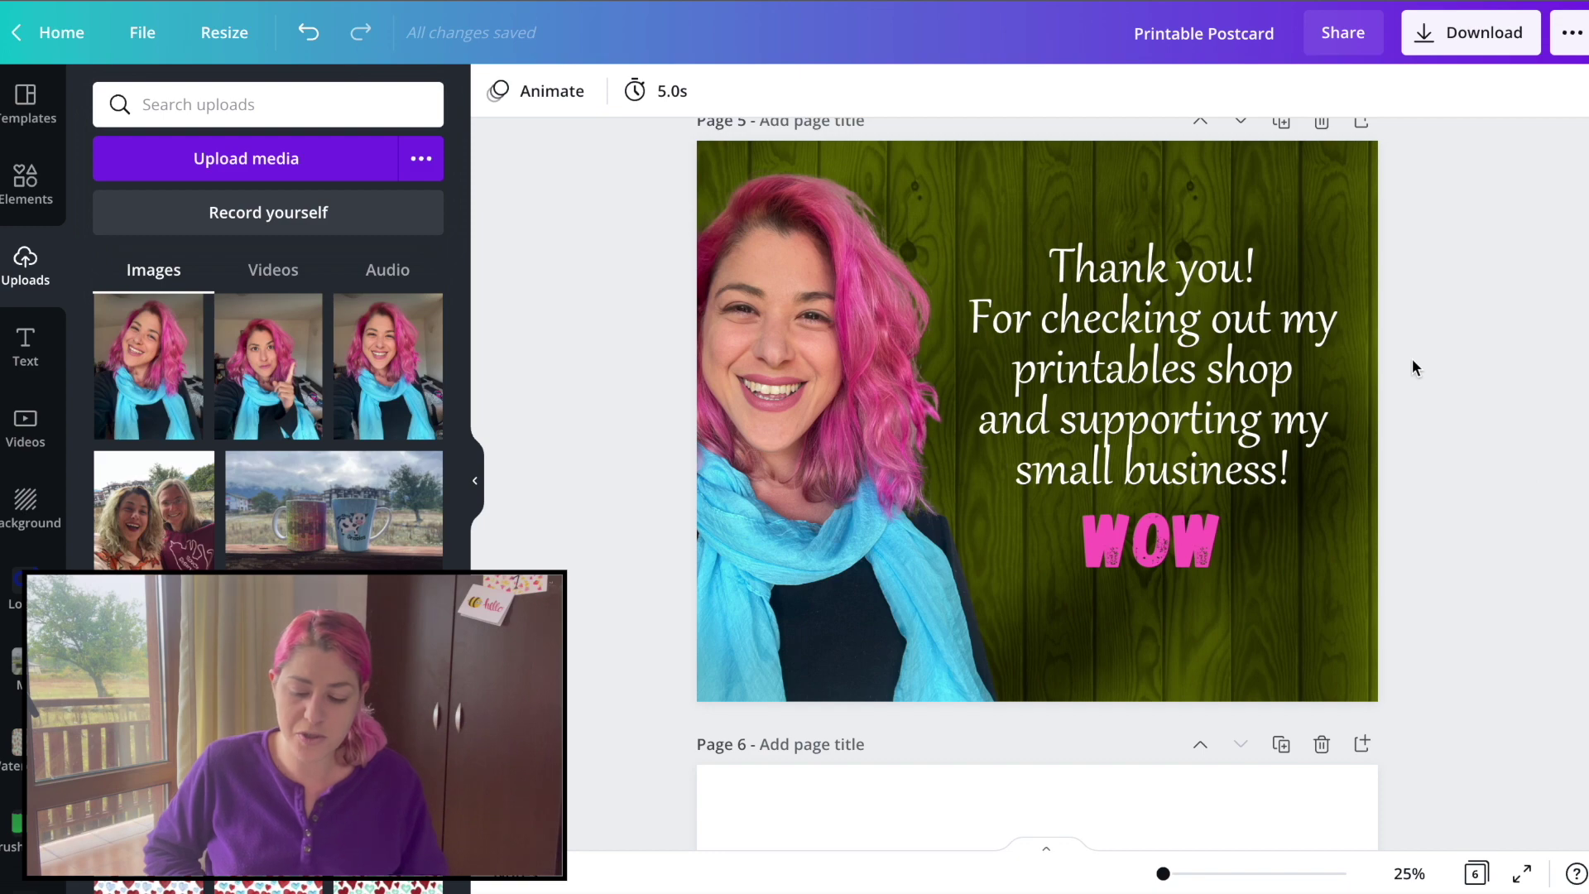
Step: Open the download settings for the design and set the file type to JPG
{"action": "scroll", "coordinate": [1412, 359], "scroll_direction": "up", "scroll_amount": 20}
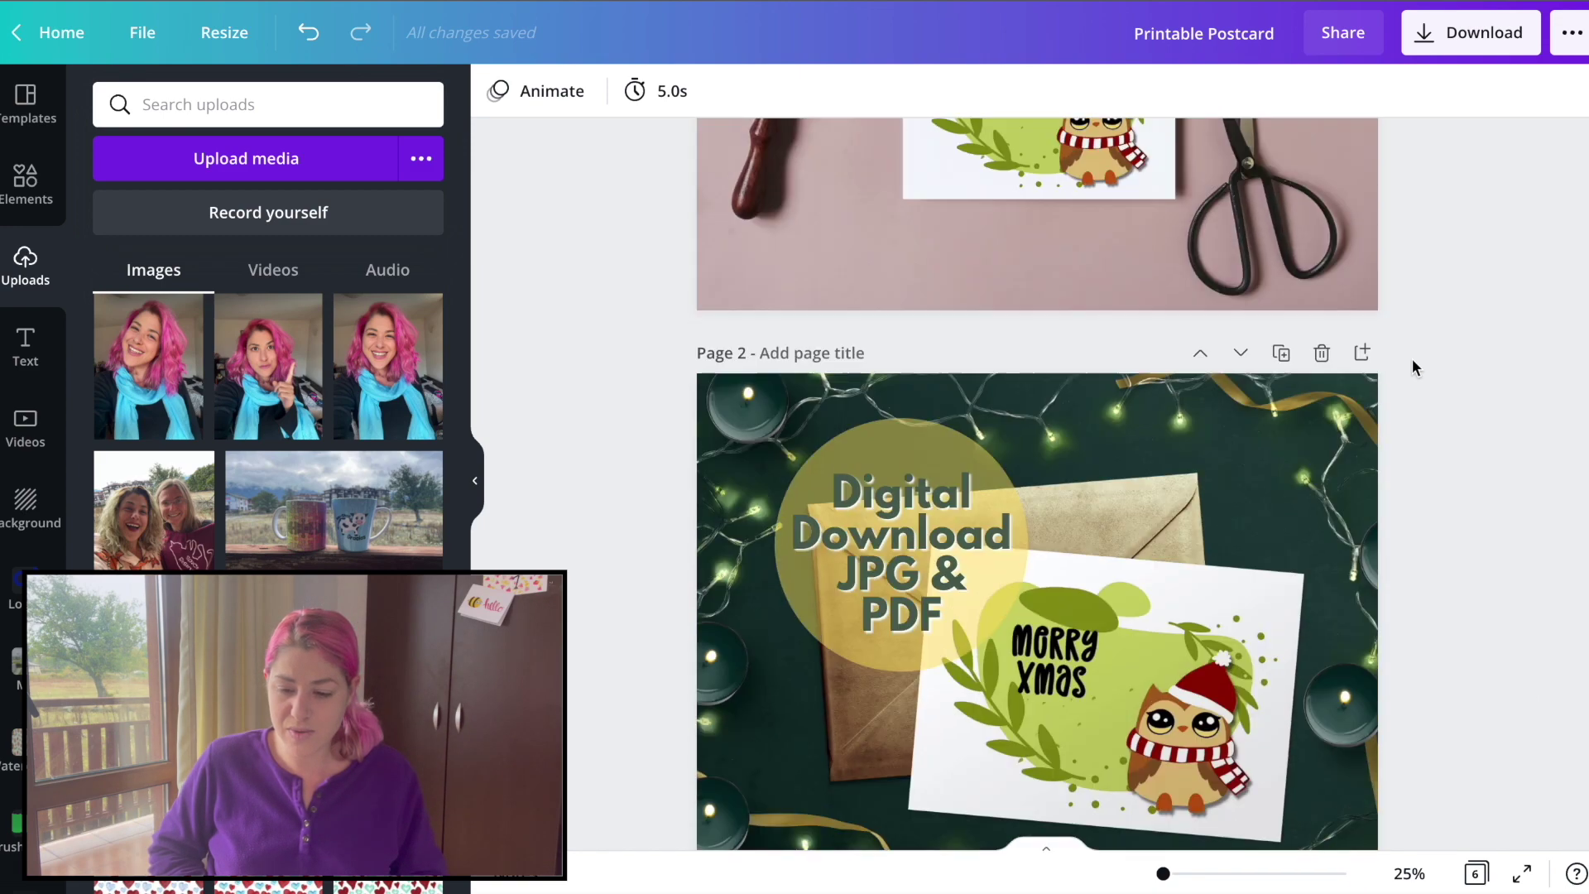
{"action": "scroll", "coordinate": [1412, 359], "scroll_direction": "up", "scroll_amount": 5}
{"action": "left_click", "coordinate": [1473, 33]}
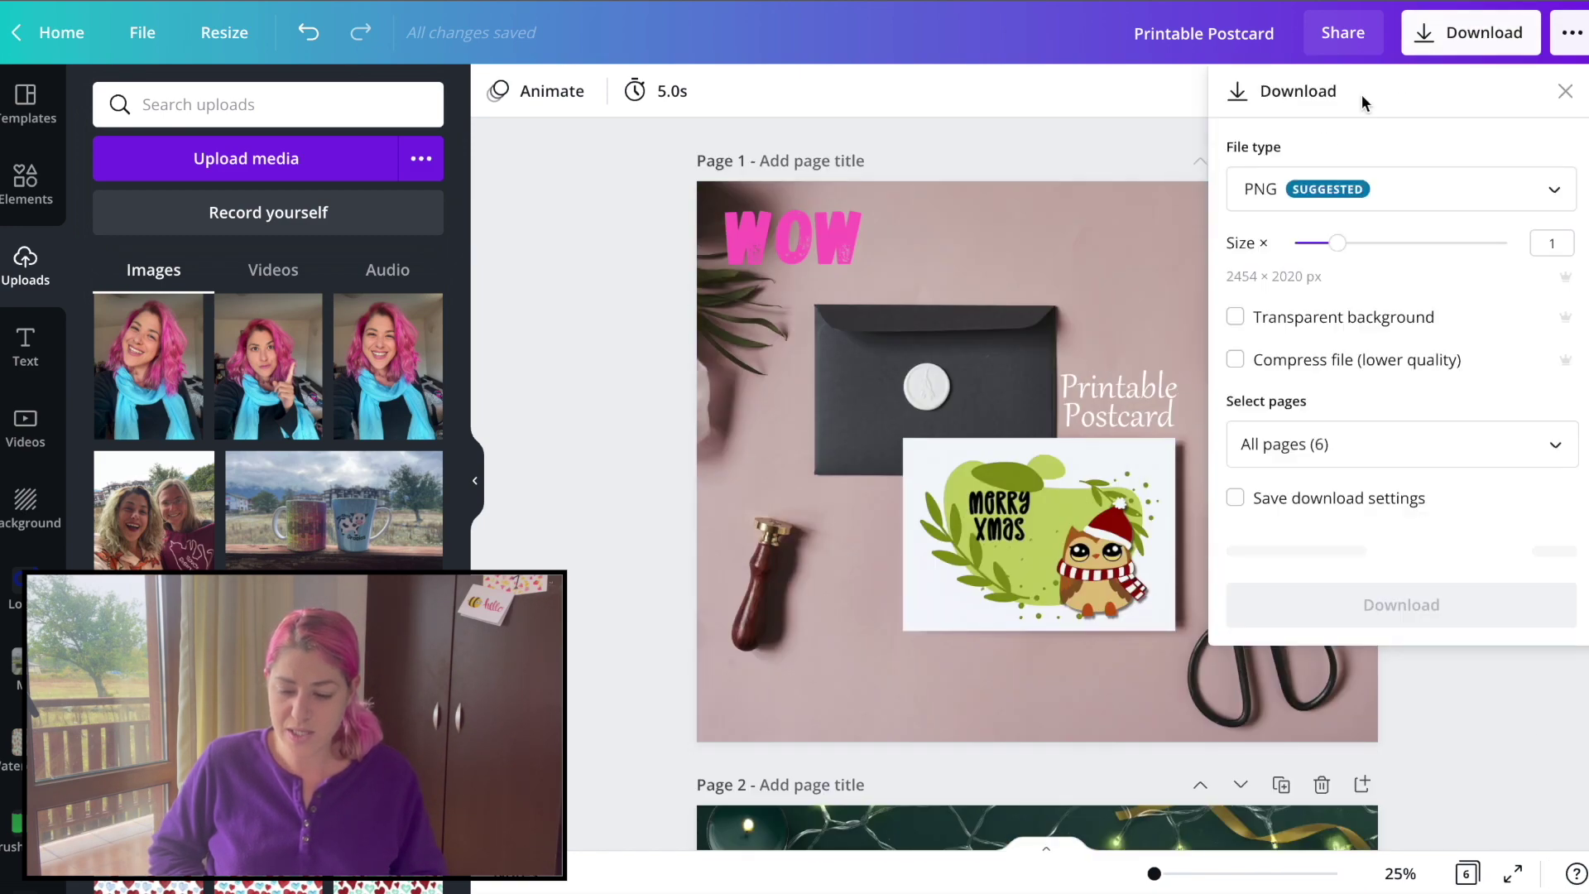
{"action": "left_click", "coordinate": [1328, 194]}
{"action": "left_click", "coordinate": [1299, 269]}
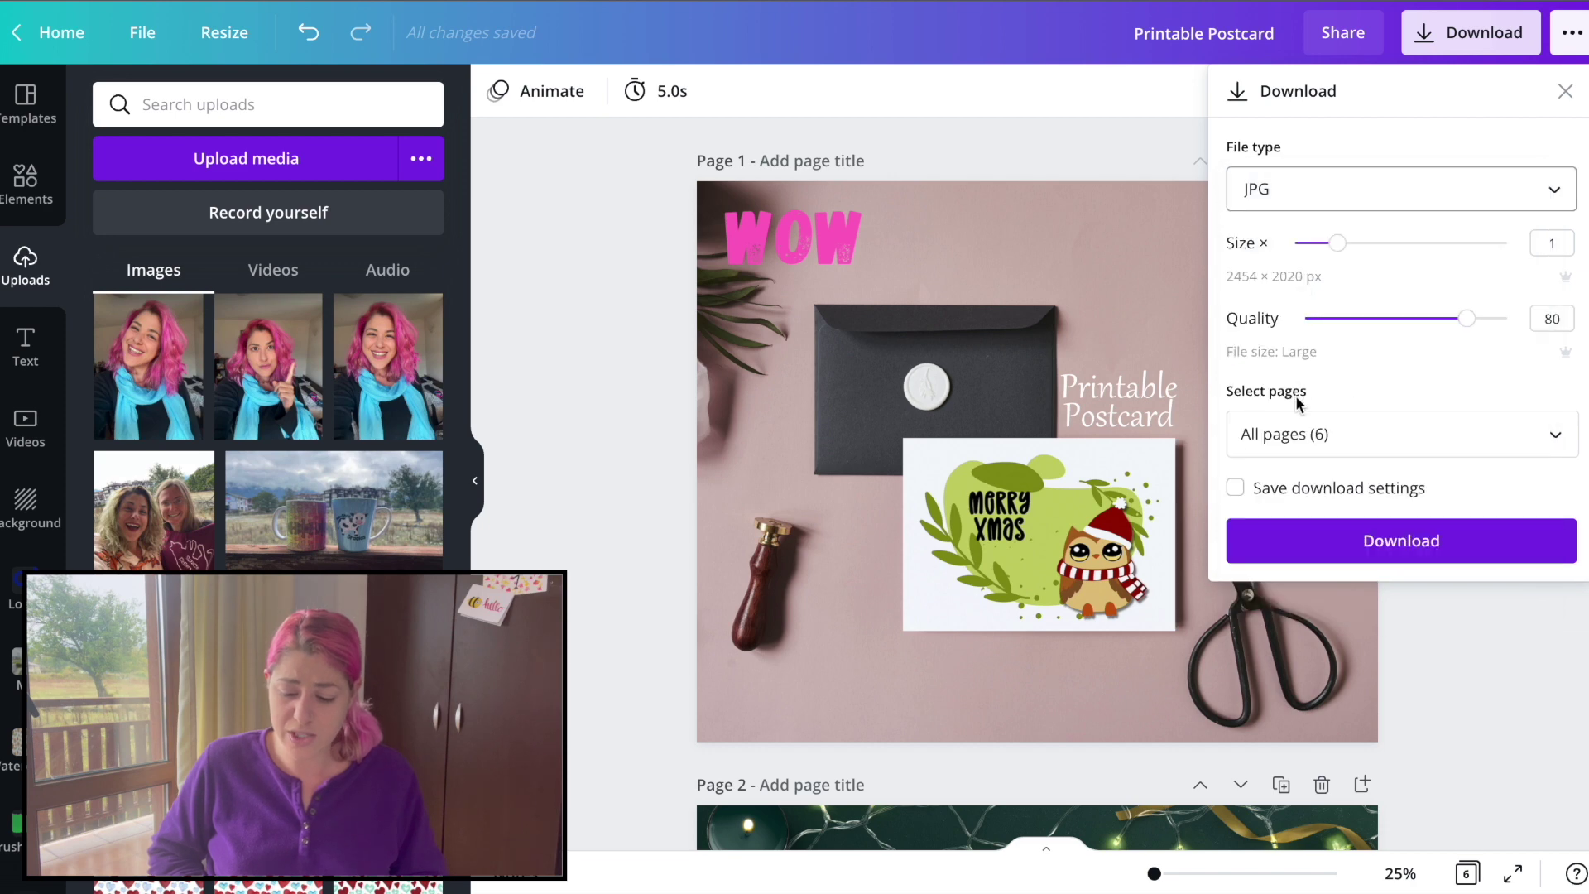
Step: Limit the download to pages 1–5 by excluding the blank page 6
{"action": "left_click", "coordinate": [1296, 432]}
{"action": "left_click", "coordinate": [1314, 501]}
{"action": "scroll", "coordinate": [1314, 612], "scroll_direction": "down", "scroll_amount": 3}
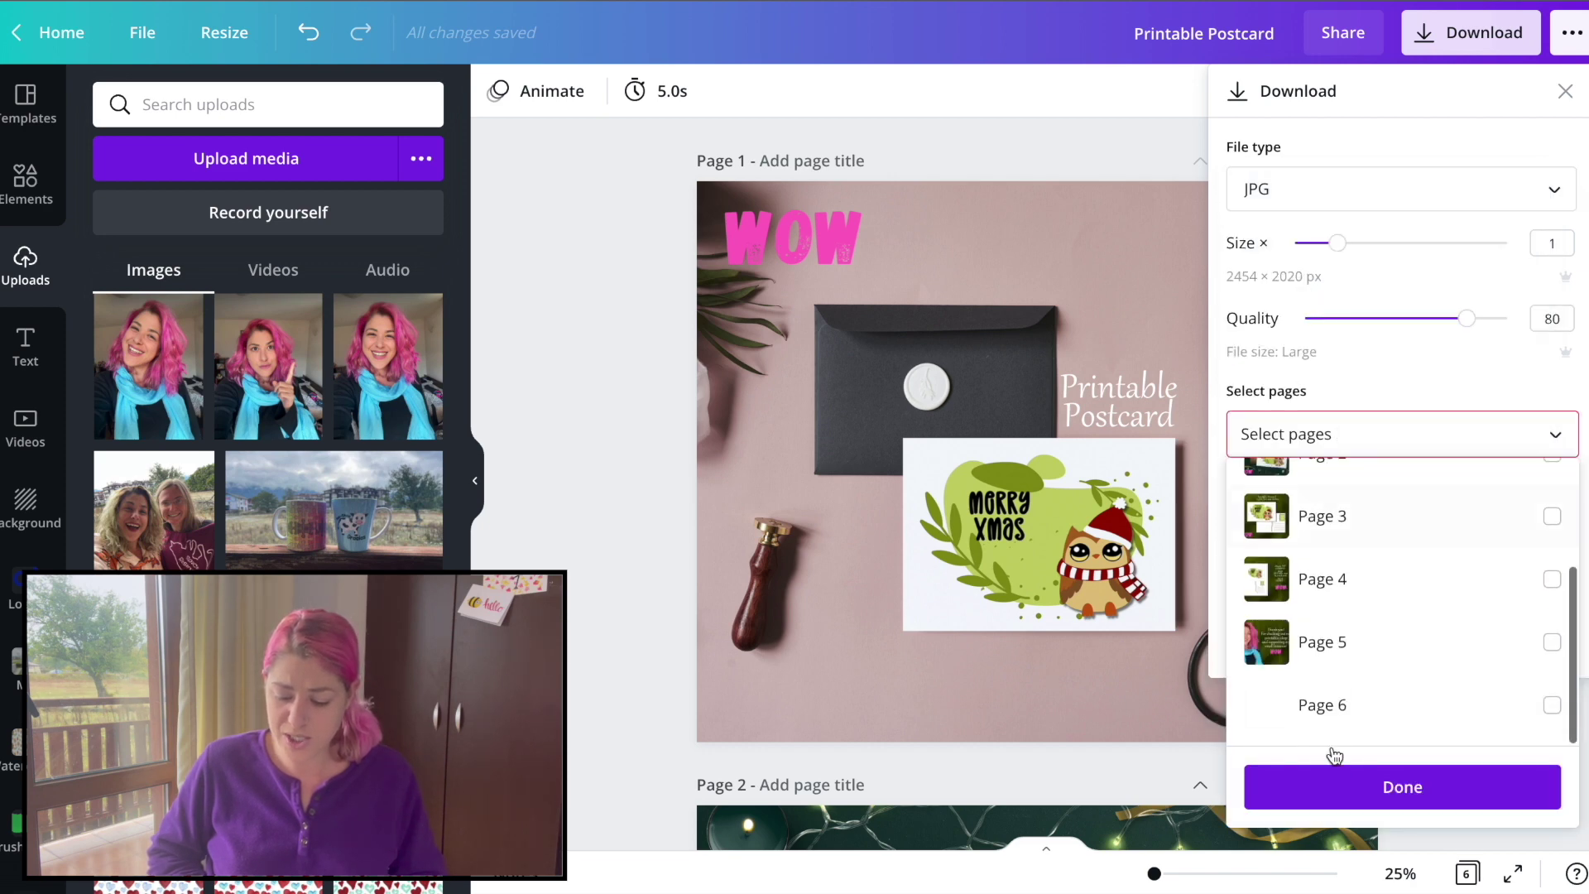
{"action": "scroll", "coordinate": [1320, 579], "scroll_direction": "up", "scroll_amount": 3}
{"action": "left_click", "coordinate": [1327, 496]}
{"action": "scroll", "coordinate": [1366, 580], "scroll_direction": "down", "scroll_amount": 2}
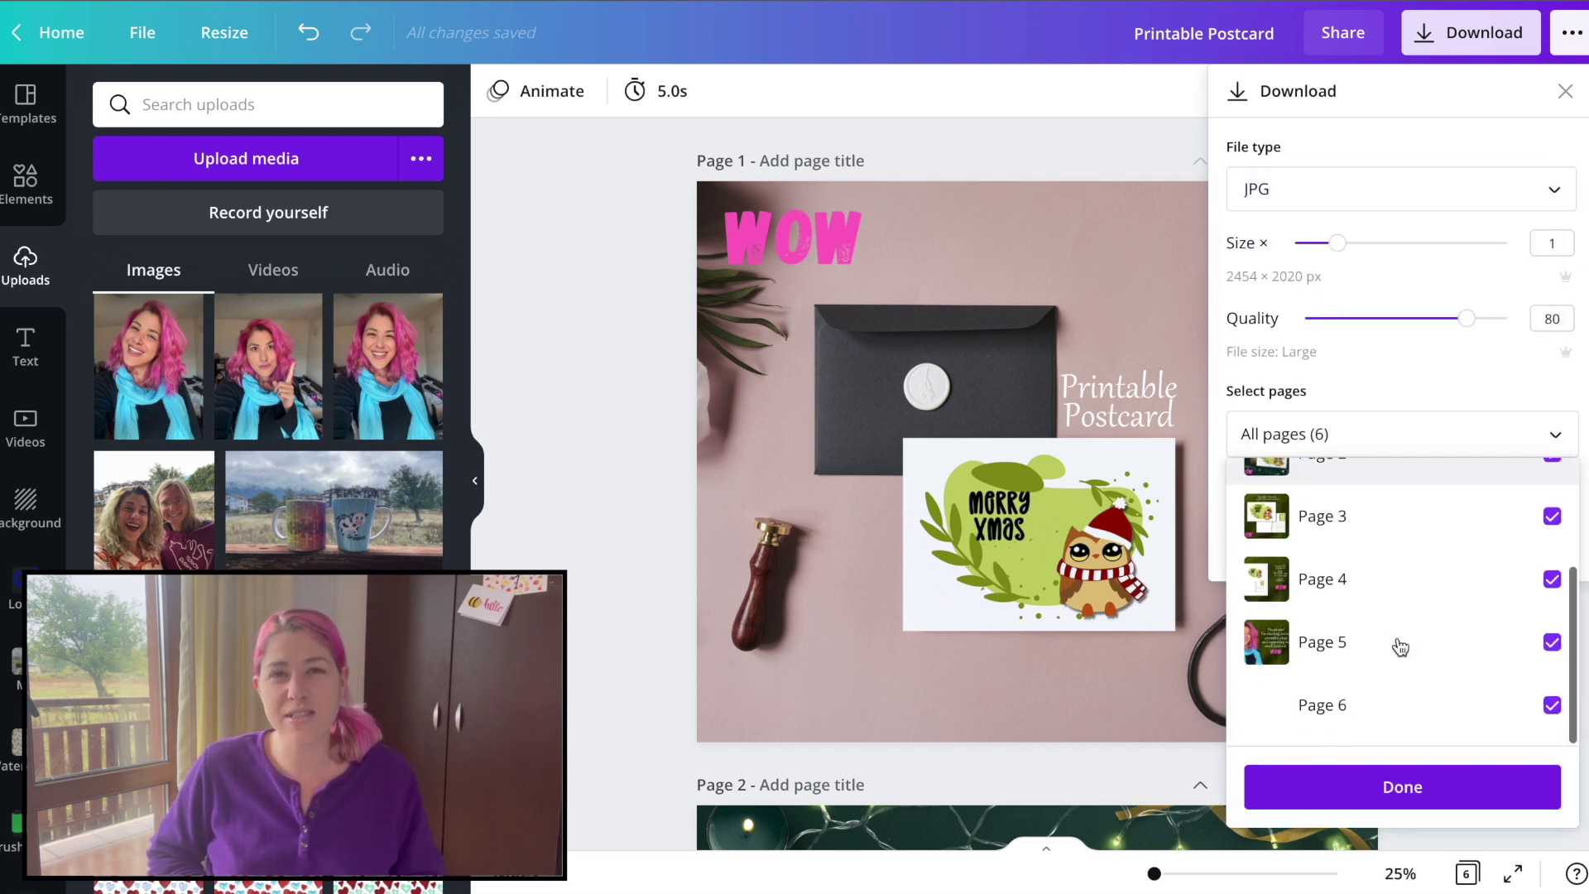
{"action": "left_click", "coordinate": [1424, 717]}
{"action": "left_click", "coordinate": [1430, 786]}
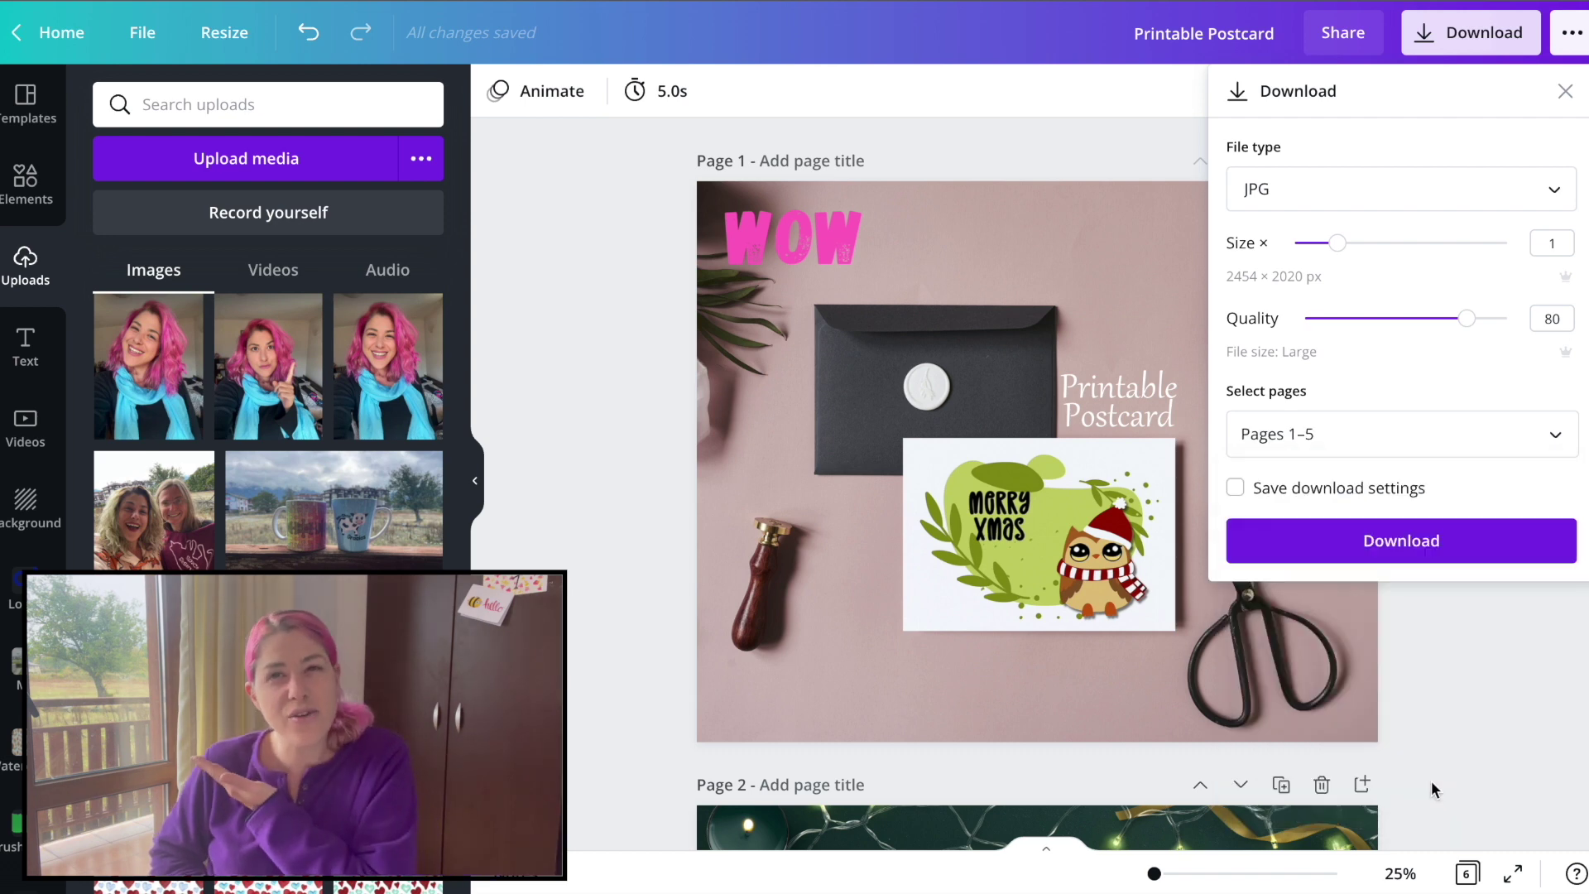
Step: Download the selected pages and open the downloaded Printable Postcard folder to check the five JPG files
{"action": "left_click", "coordinate": [1398, 540]}
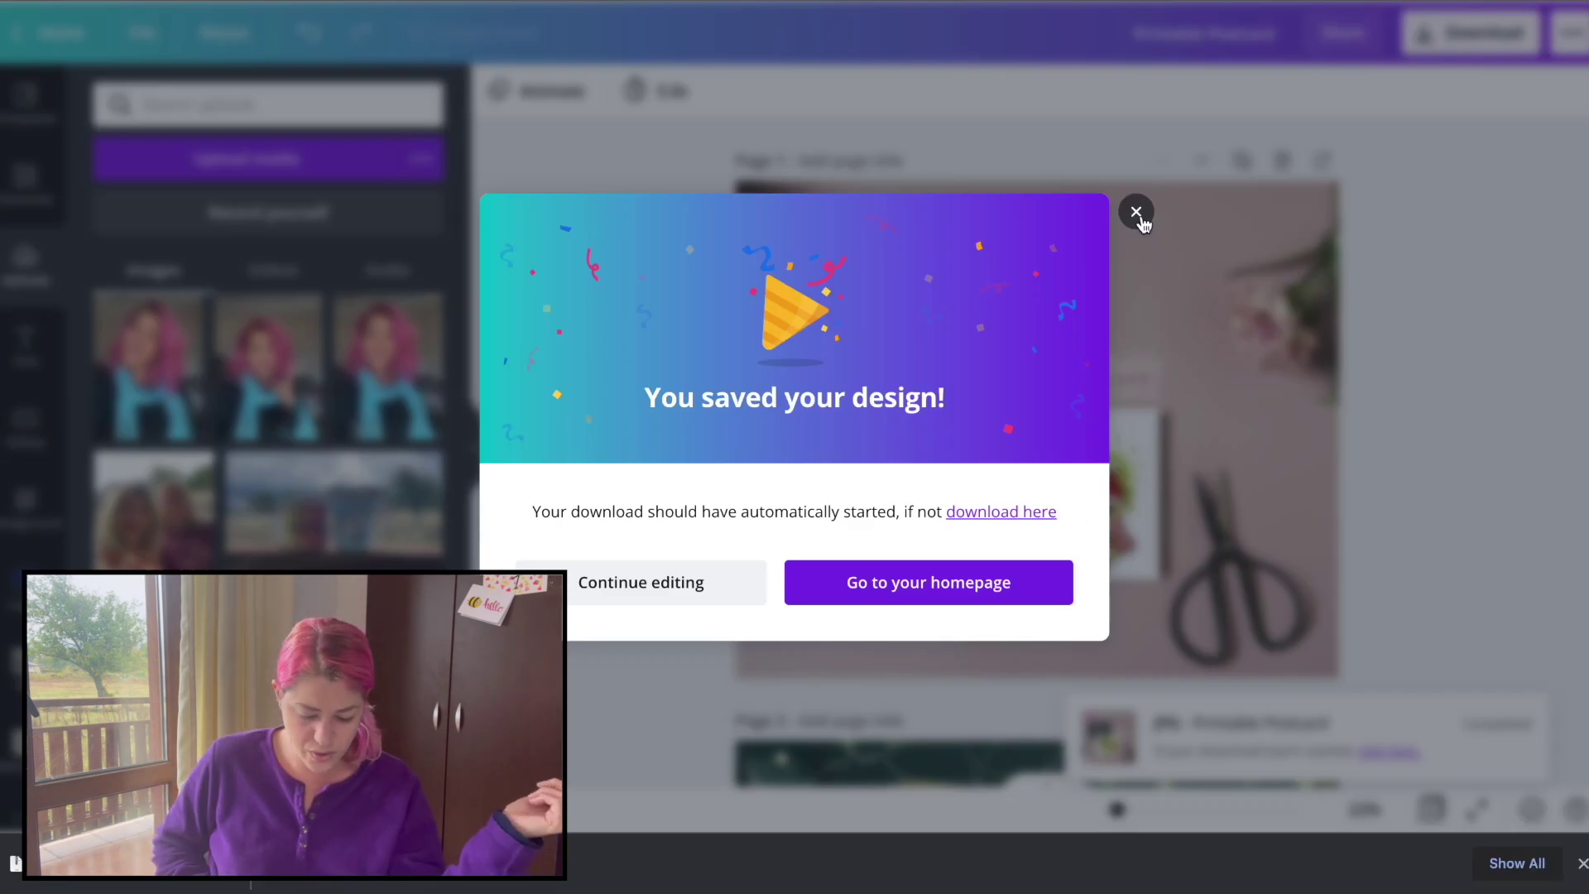
{"action": "left_click", "coordinate": [1134, 210]}
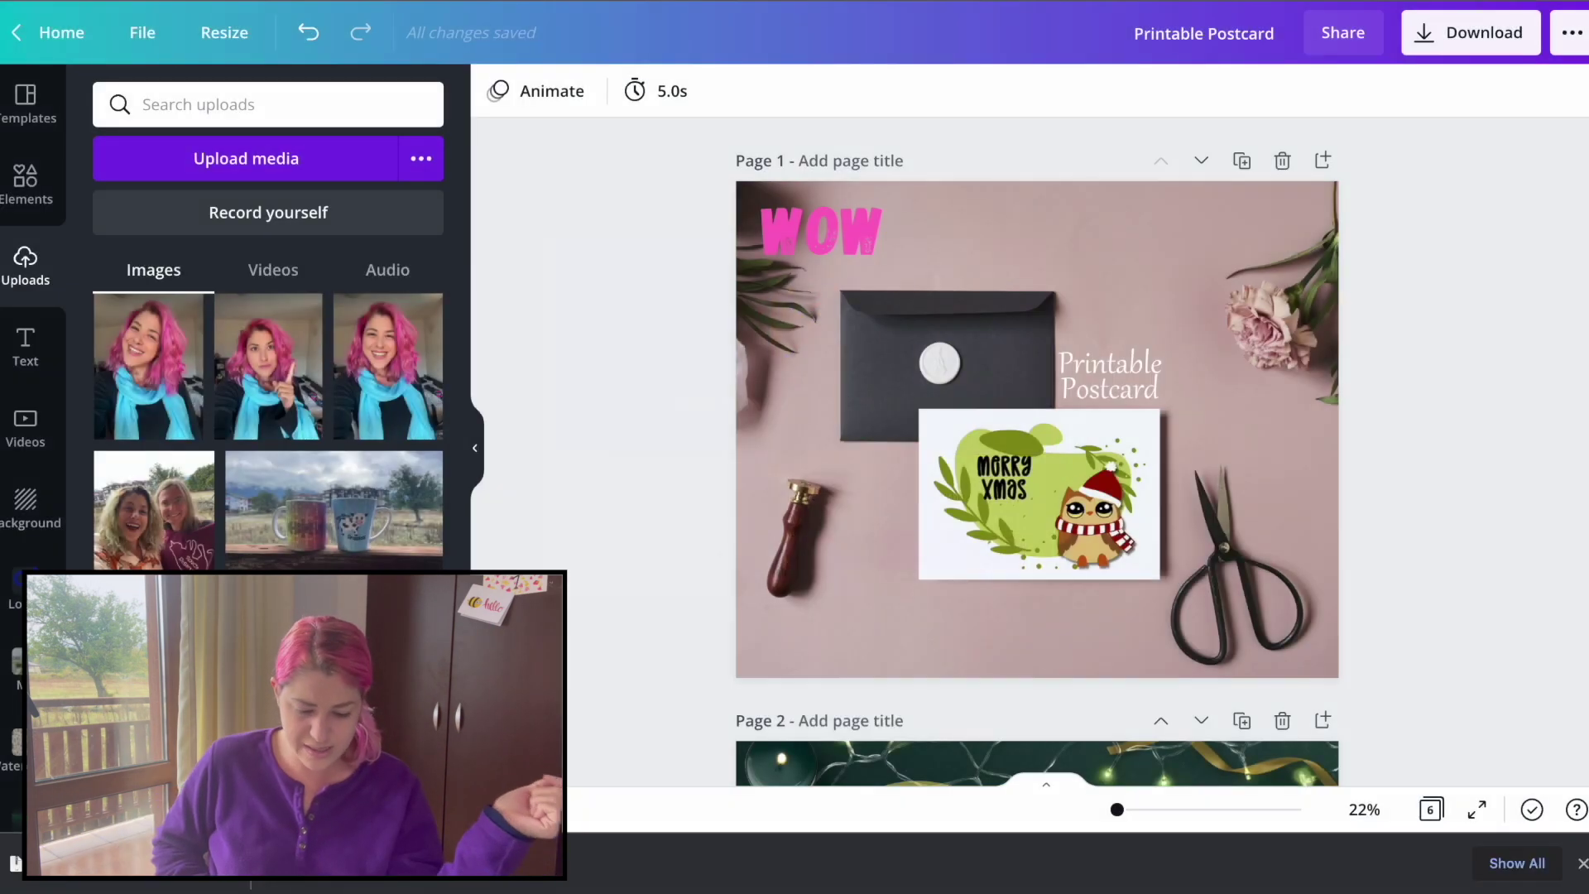
{"action": "left_click", "coordinate": [15, 863]}
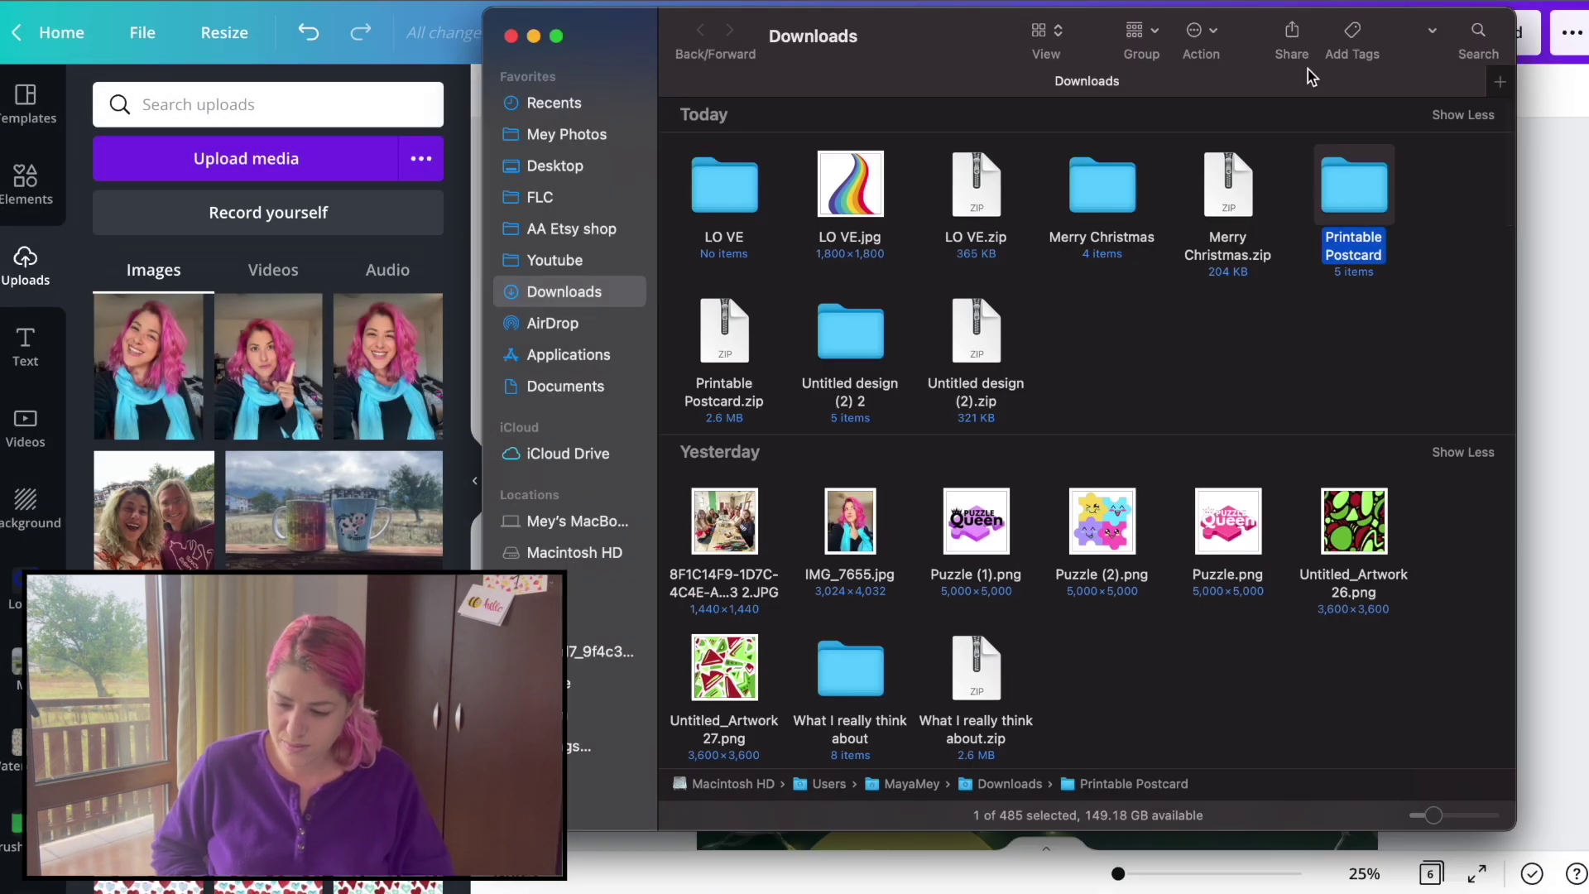
{"action": "double_click", "coordinate": [1355, 195]}
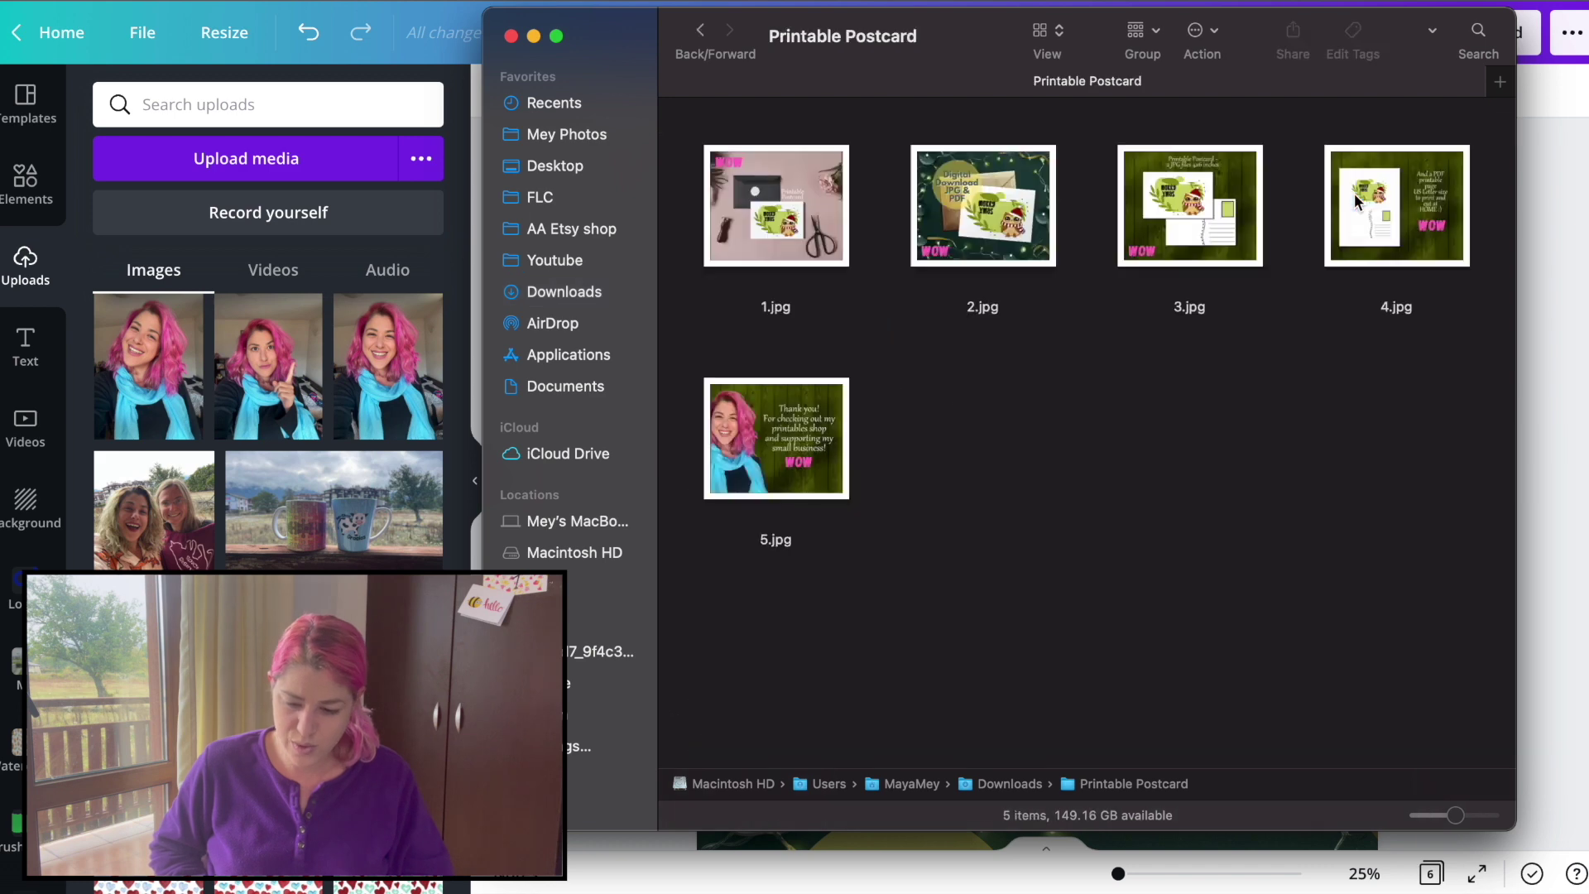
Step: Switch to the Etsy shop and start a new listing from the Shop Manager's listings
{"action": "left_click", "coordinate": [297, 250]}
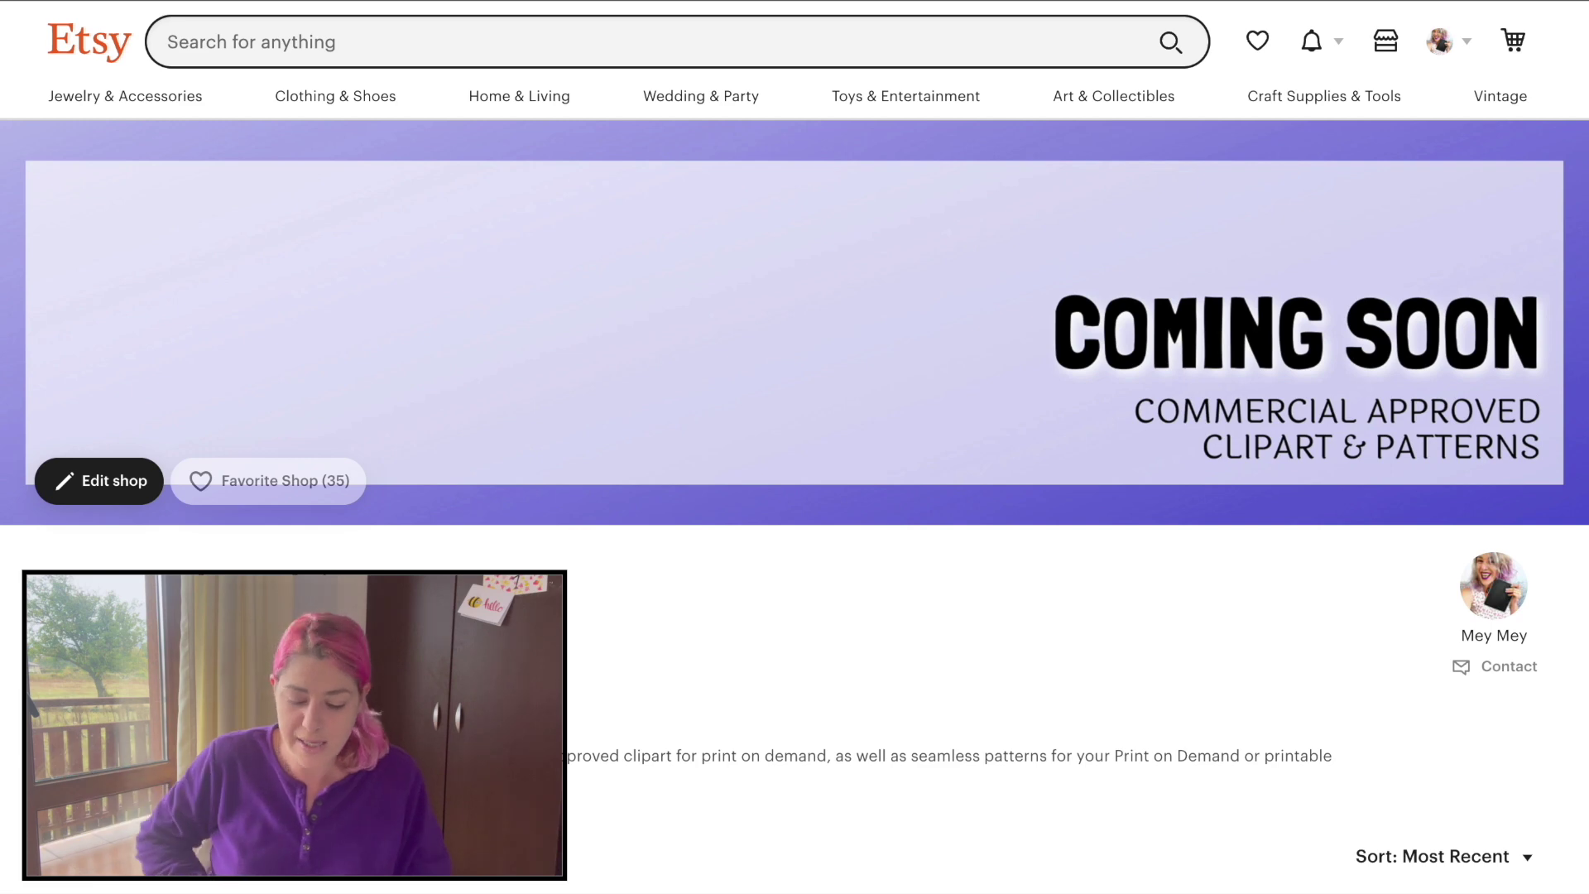
{"action": "scroll", "coordinate": [801, 447], "scroll_direction": "down", "scroll_amount": 8}
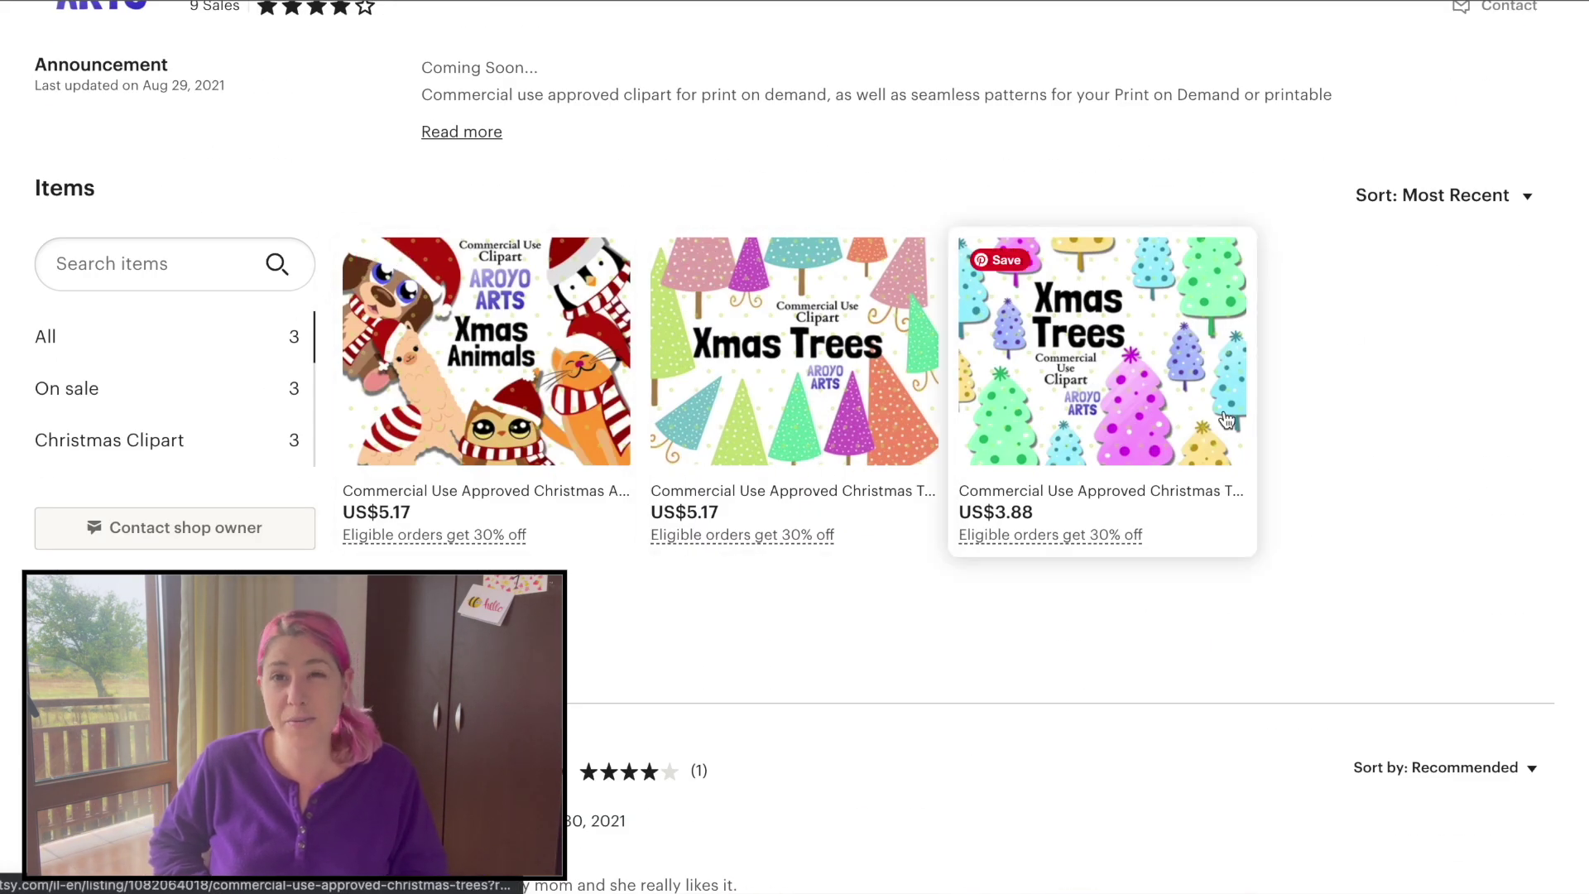
{"action": "scroll", "coordinate": [736, 354], "scroll_direction": "up", "scroll_amount": 10}
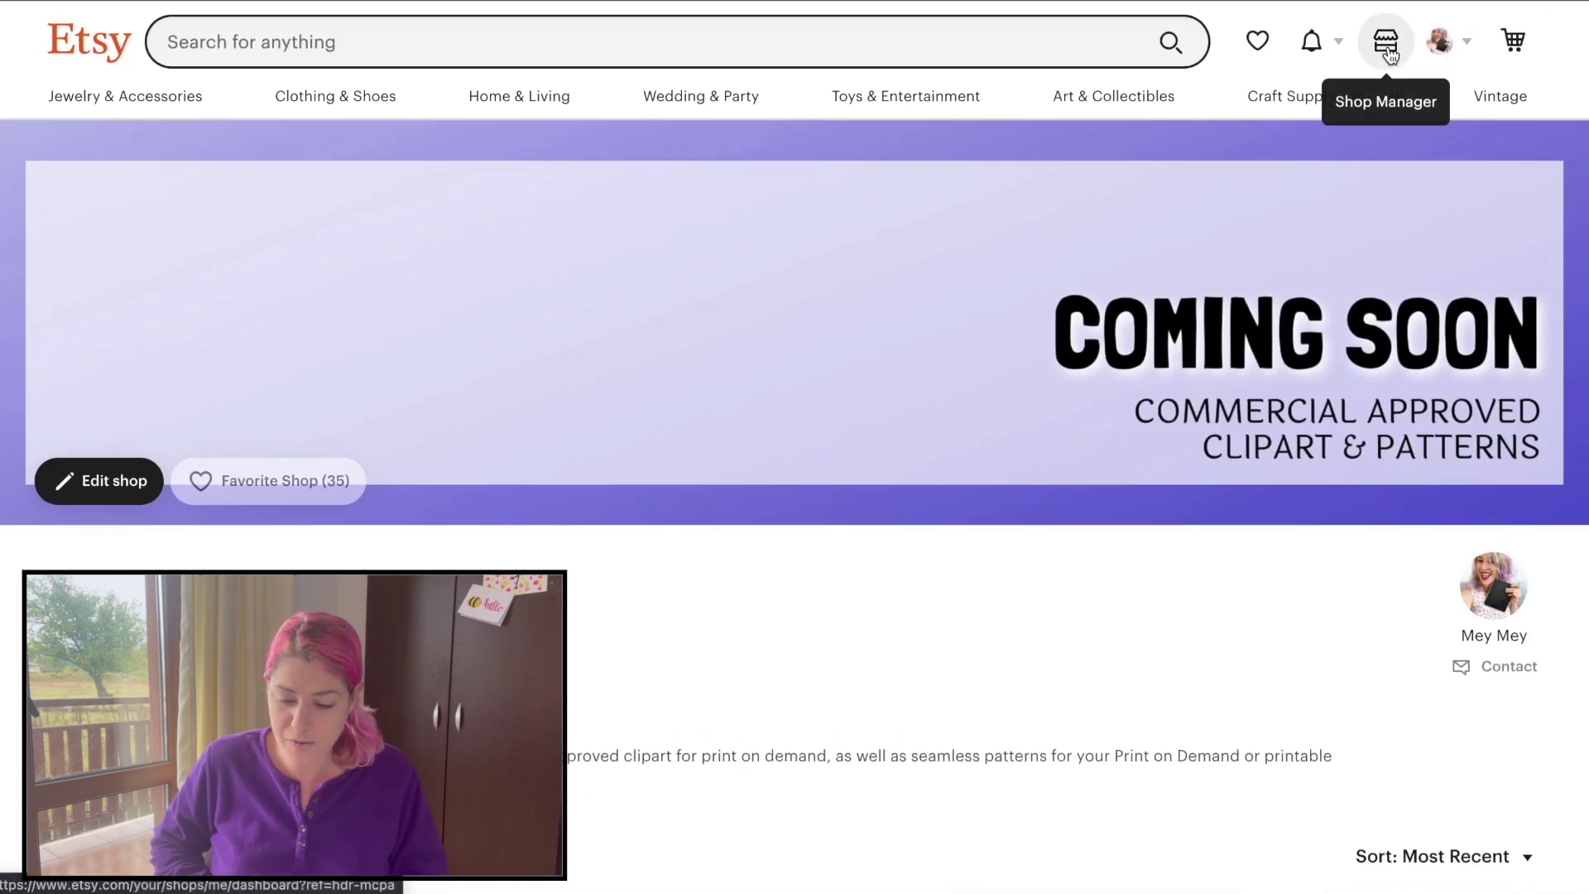
{"action": "left_click", "coordinate": [1386, 43]}
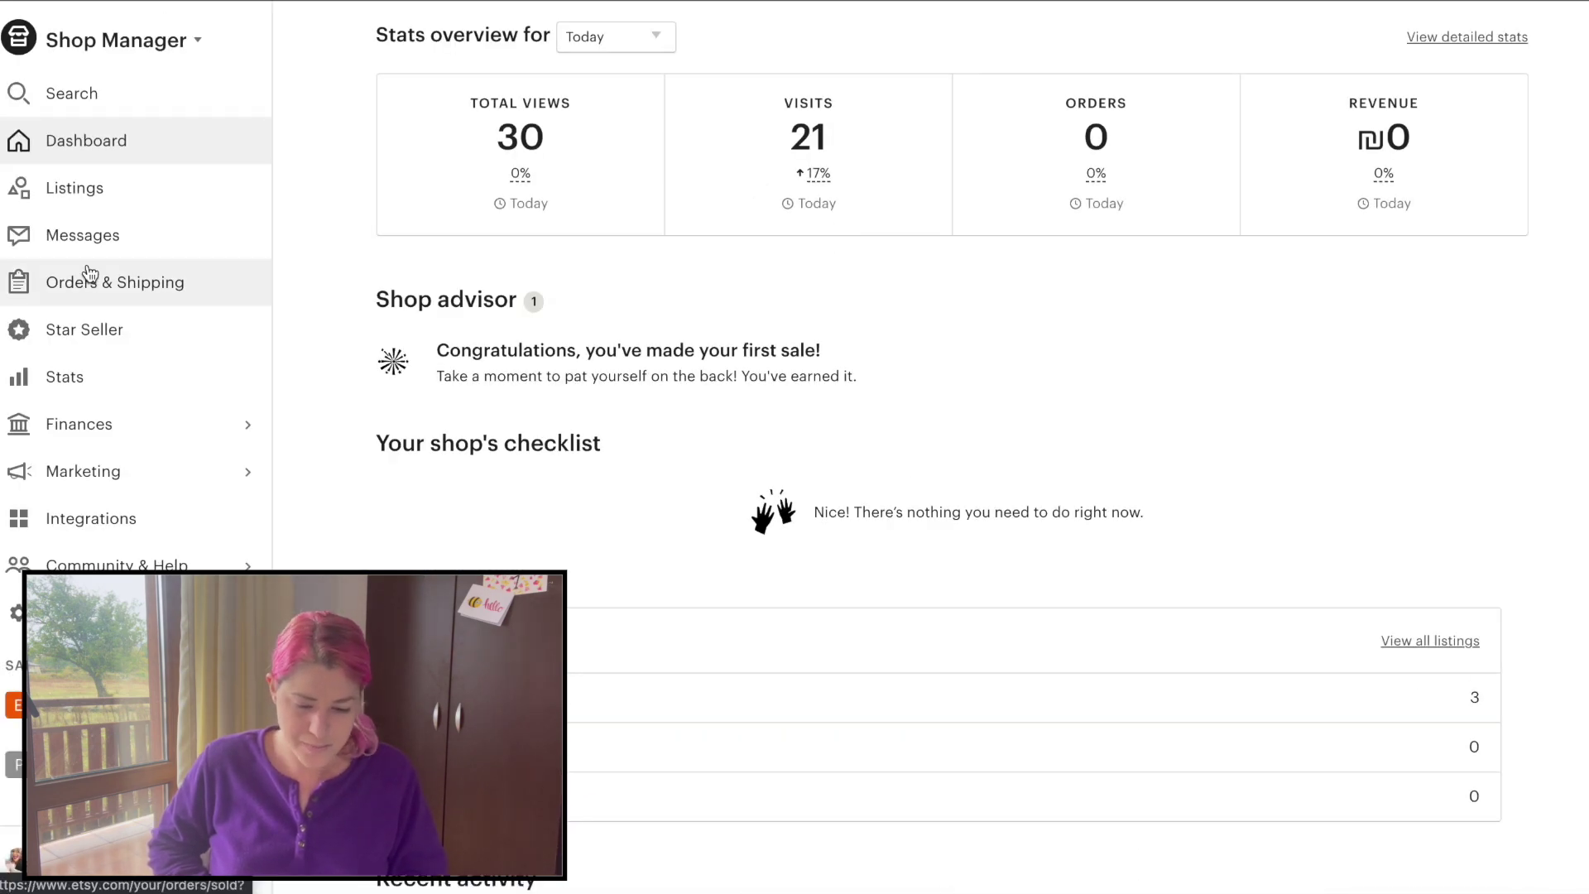
{"action": "left_click", "coordinate": [91, 198]}
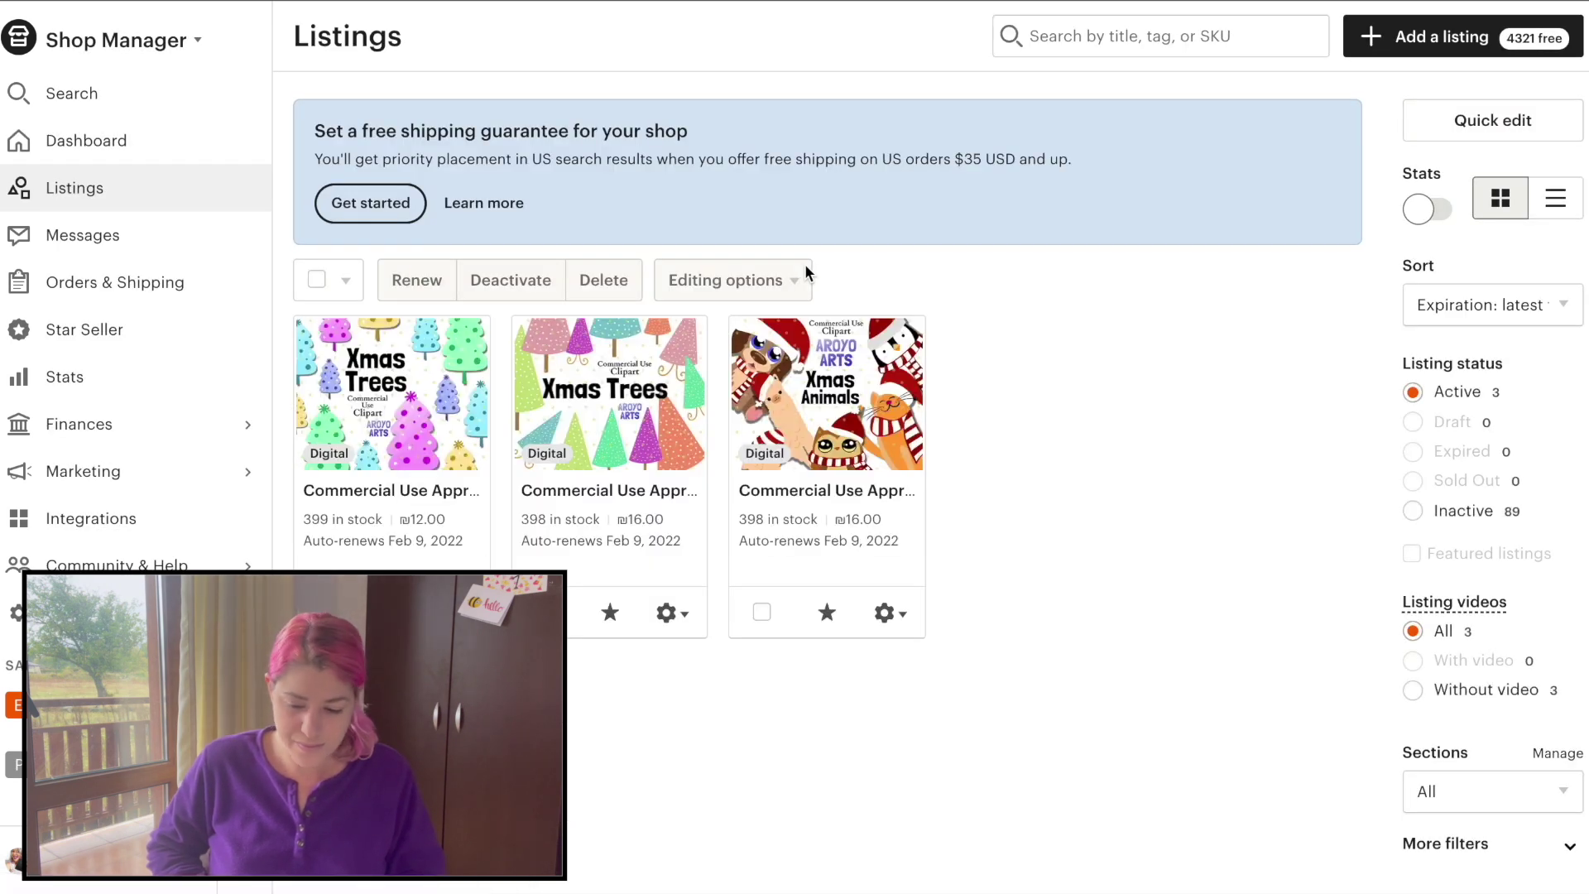
{"action": "scroll", "coordinate": [806, 267], "scroll_direction": "down", "scroll_amount": 1}
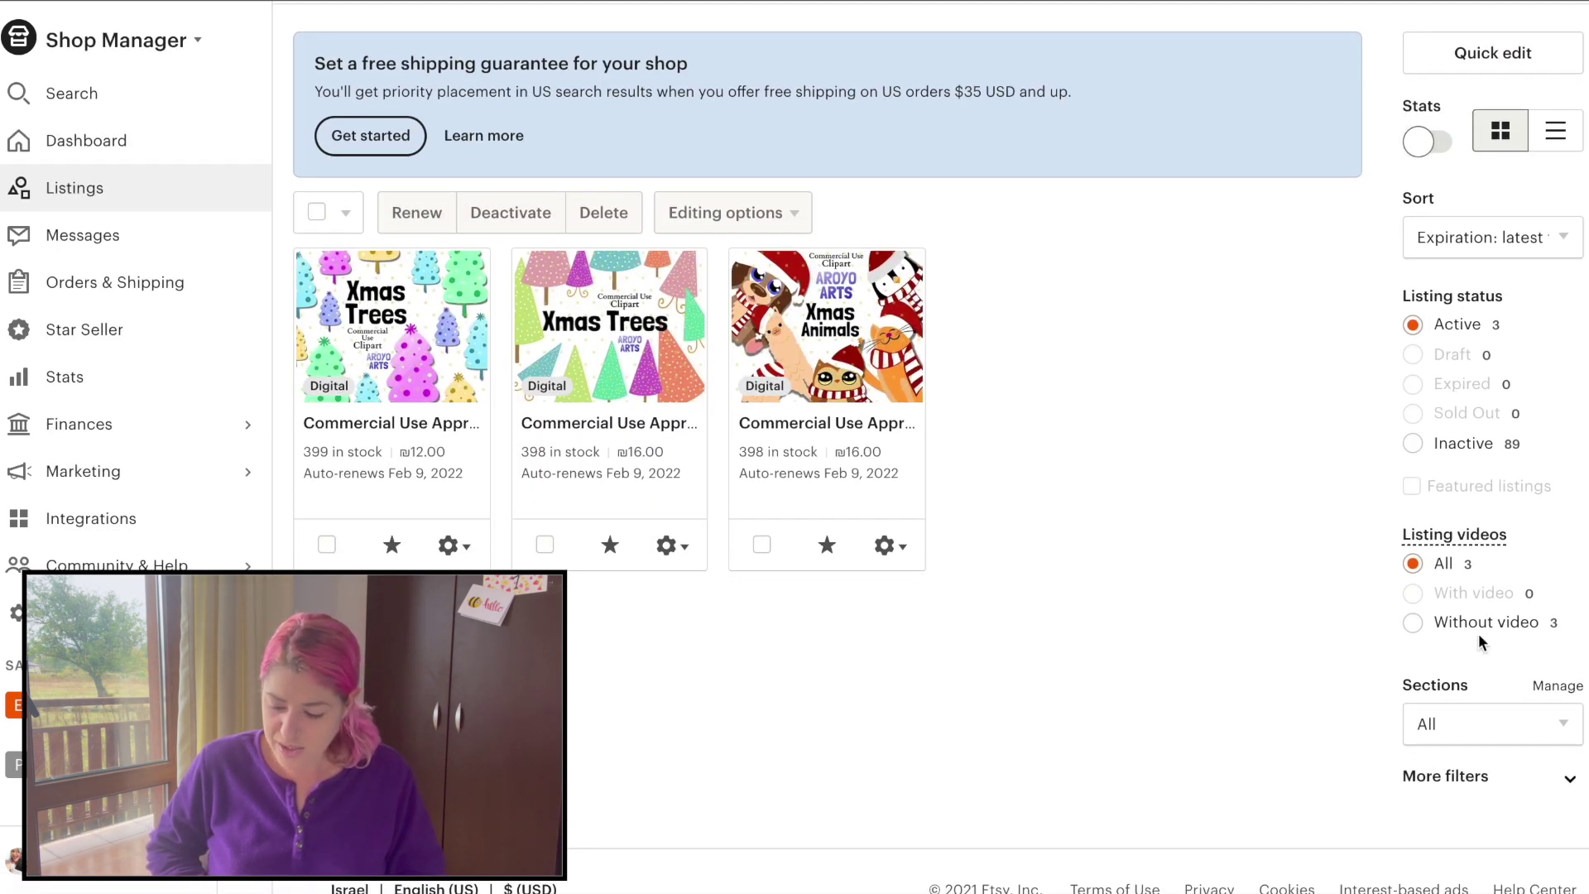
{"action": "scroll", "coordinate": [1423, 646], "scroll_direction": "up", "scroll_amount": 1}
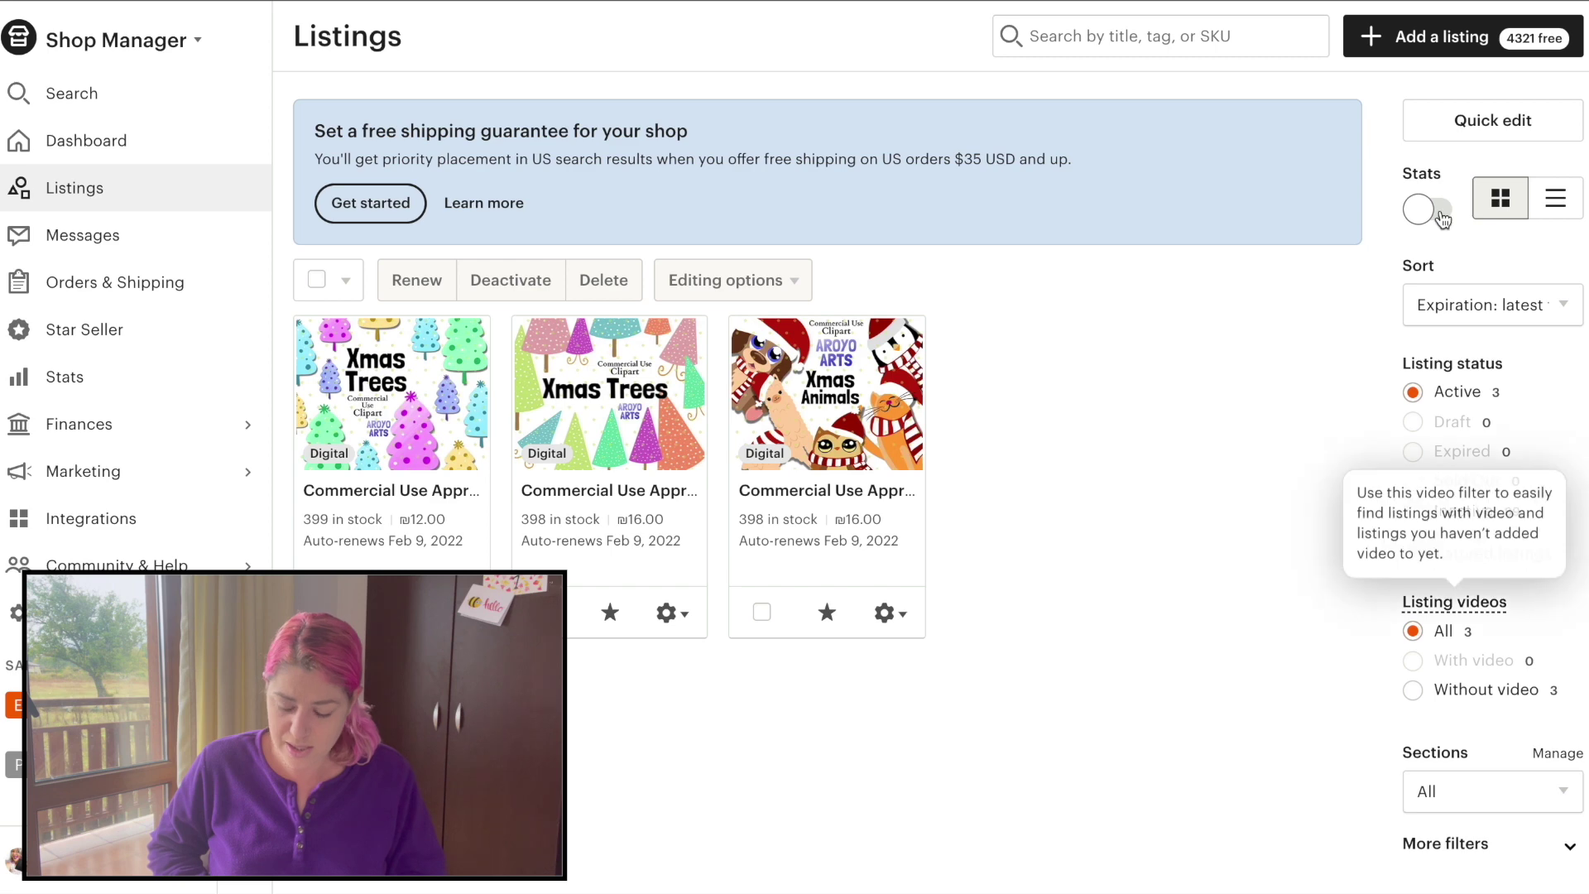
{"action": "left_click", "coordinate": [1442, 36]}
Step: Upload all five mockup images from the Printable Postcard folder in Downloads as the listing's photos
{"action": "left_click", "coordinate": [596, 298]}
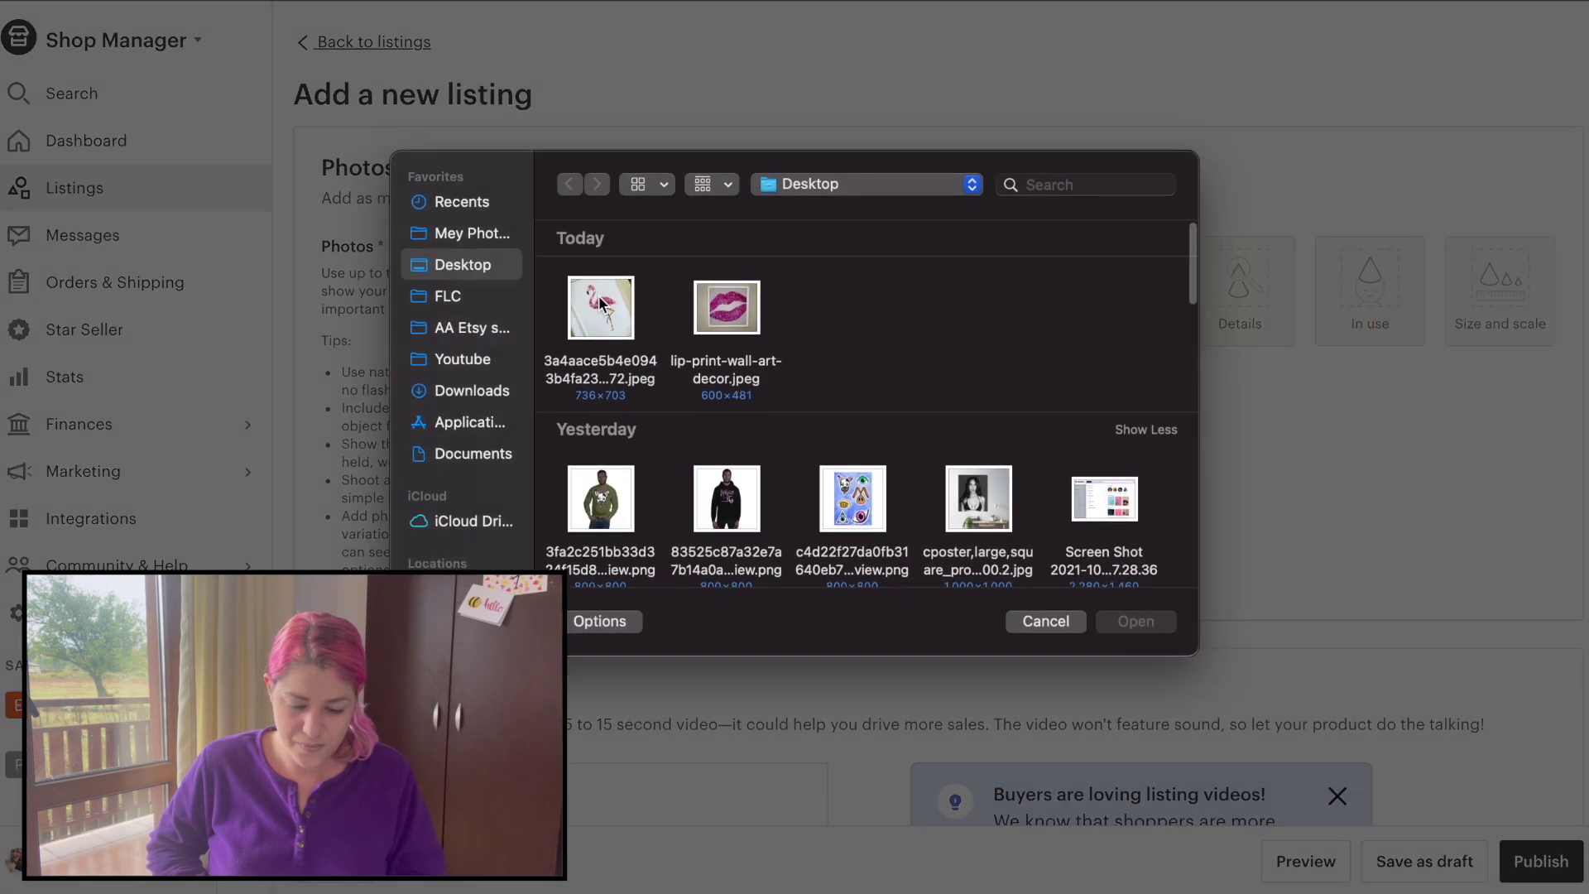
{"action": "left_click", "coordinate": [464, 358]}
{"action": "left_click", "coordinate": [499, 396]}
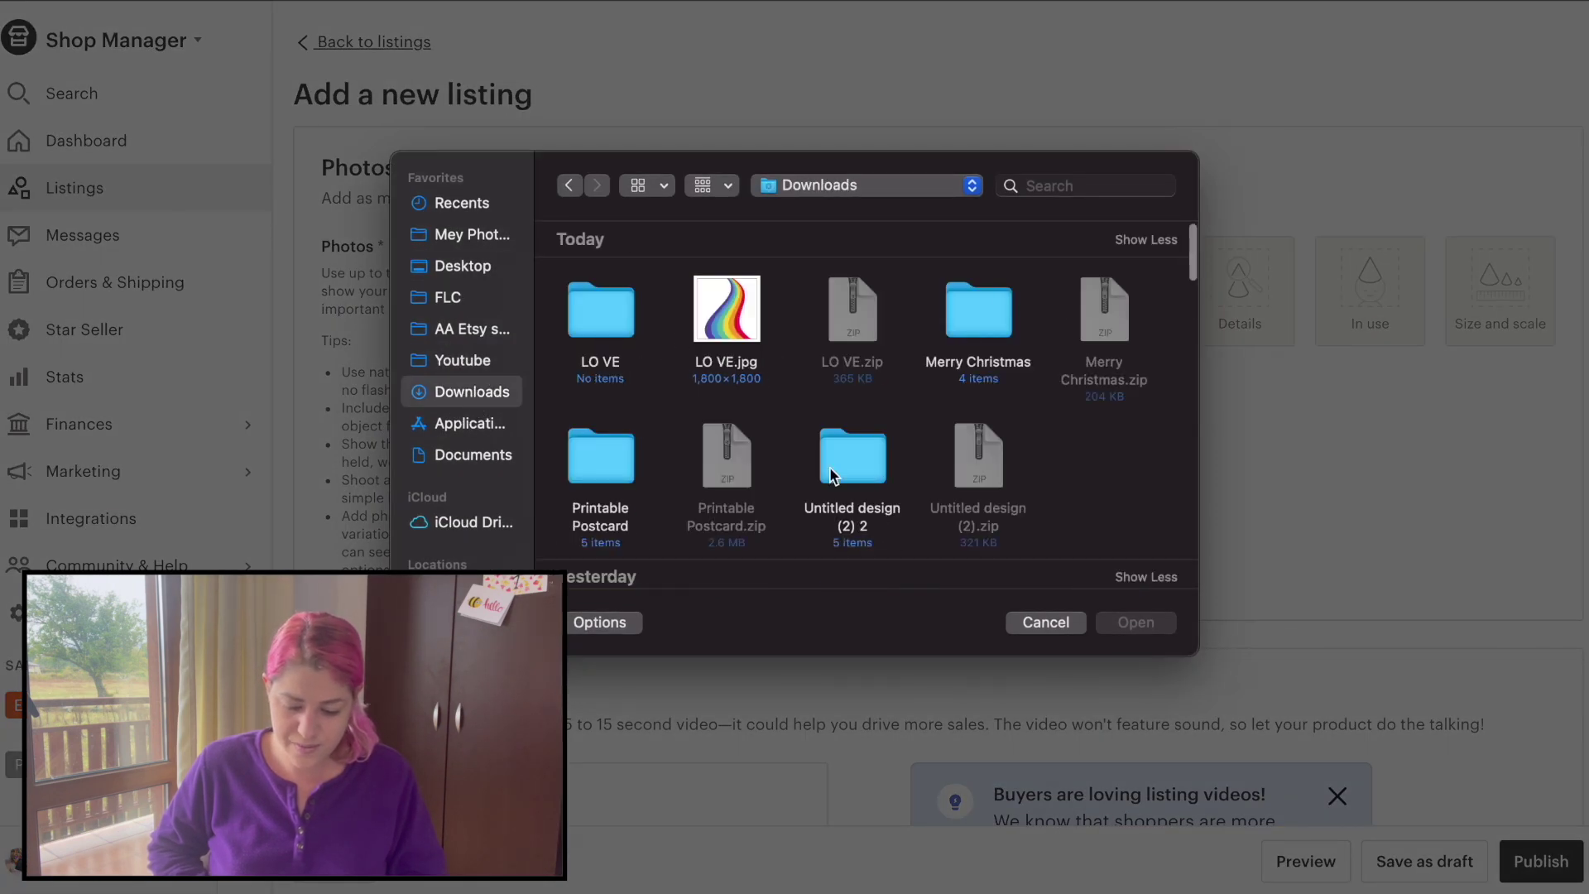
{"action": "double_click", "coordinate": [606, 466]}
{"action": "left_click_drag", "start_coordinate": [1136, 461], "coordinate": [474, 317]}
{"action": "key", "text": "Return"}
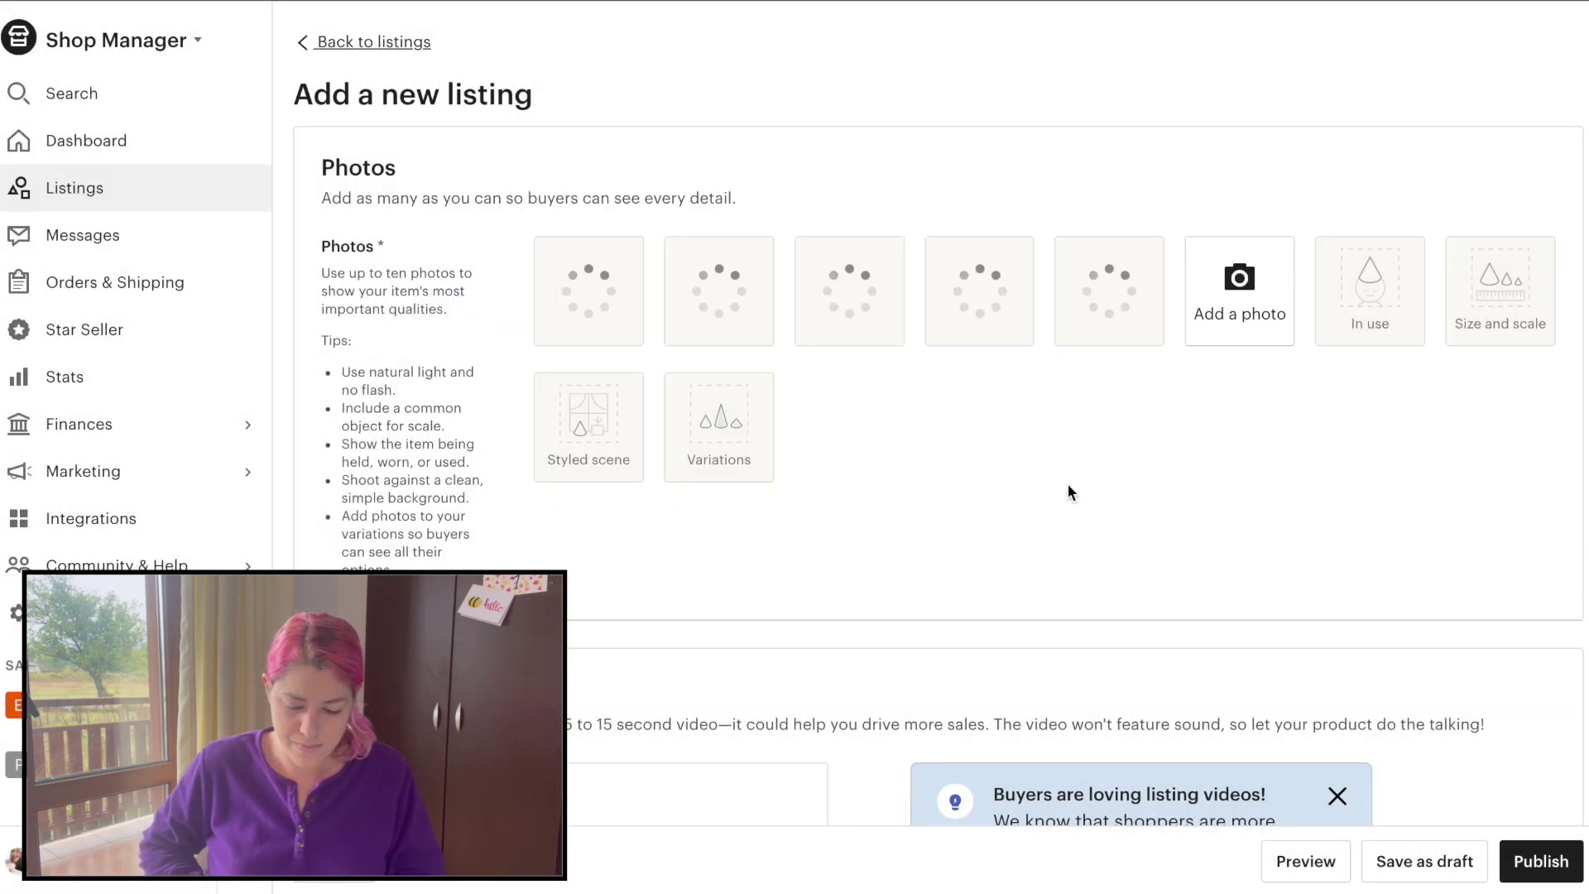
Step: Enter "4x6 inch Printable postcard for Christmas," as the start of the listing title
{"action": "scroll", "coordinate": [778, 257], "scroll_direction": "down", "scroll_amount": 10}
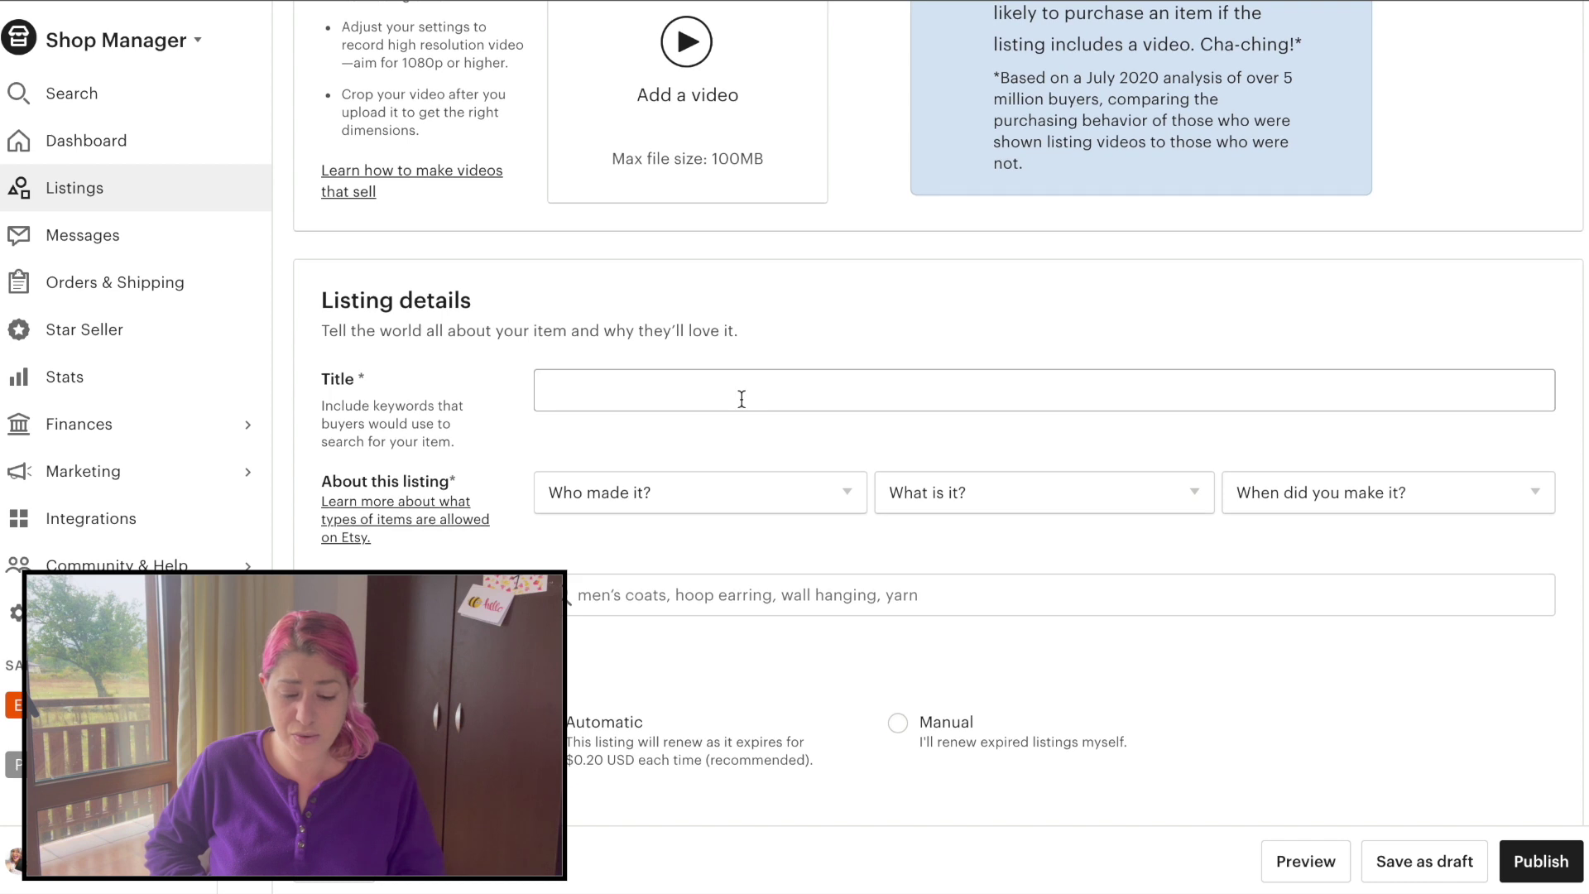
{"action": "scroll", "coordinate": [743, 403], "scroll_direction": "up", "scroll_amount": 2}
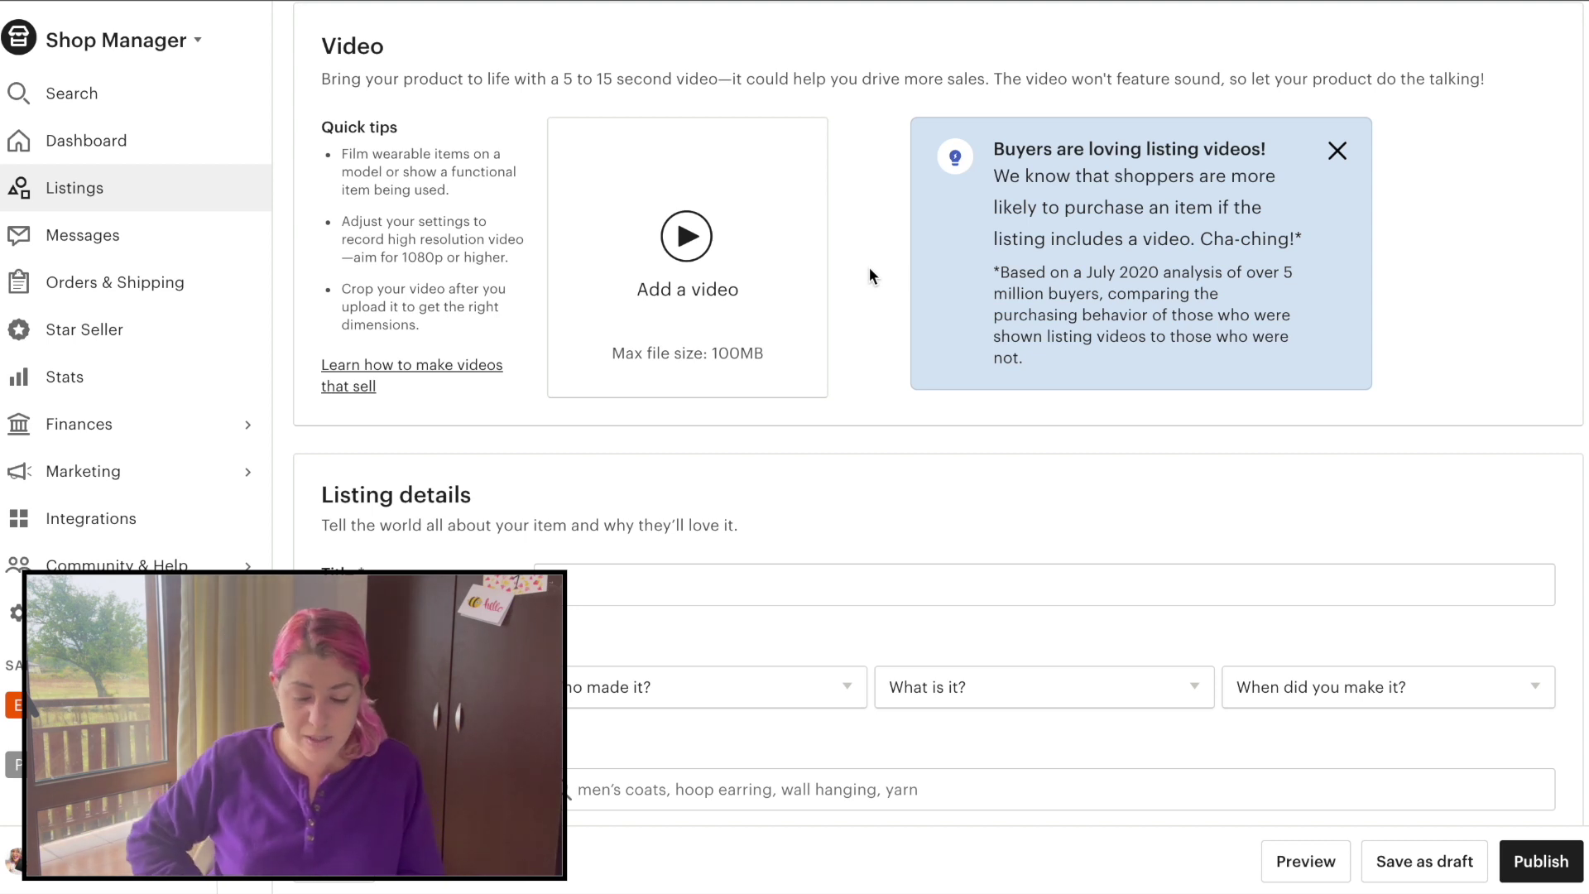
{"action": "scroll", "coordinate": [869, 267], "scroll_direction": "down", "scroll_amount": 3}
{"action": "left_click", "coordinate": [781, 292]}
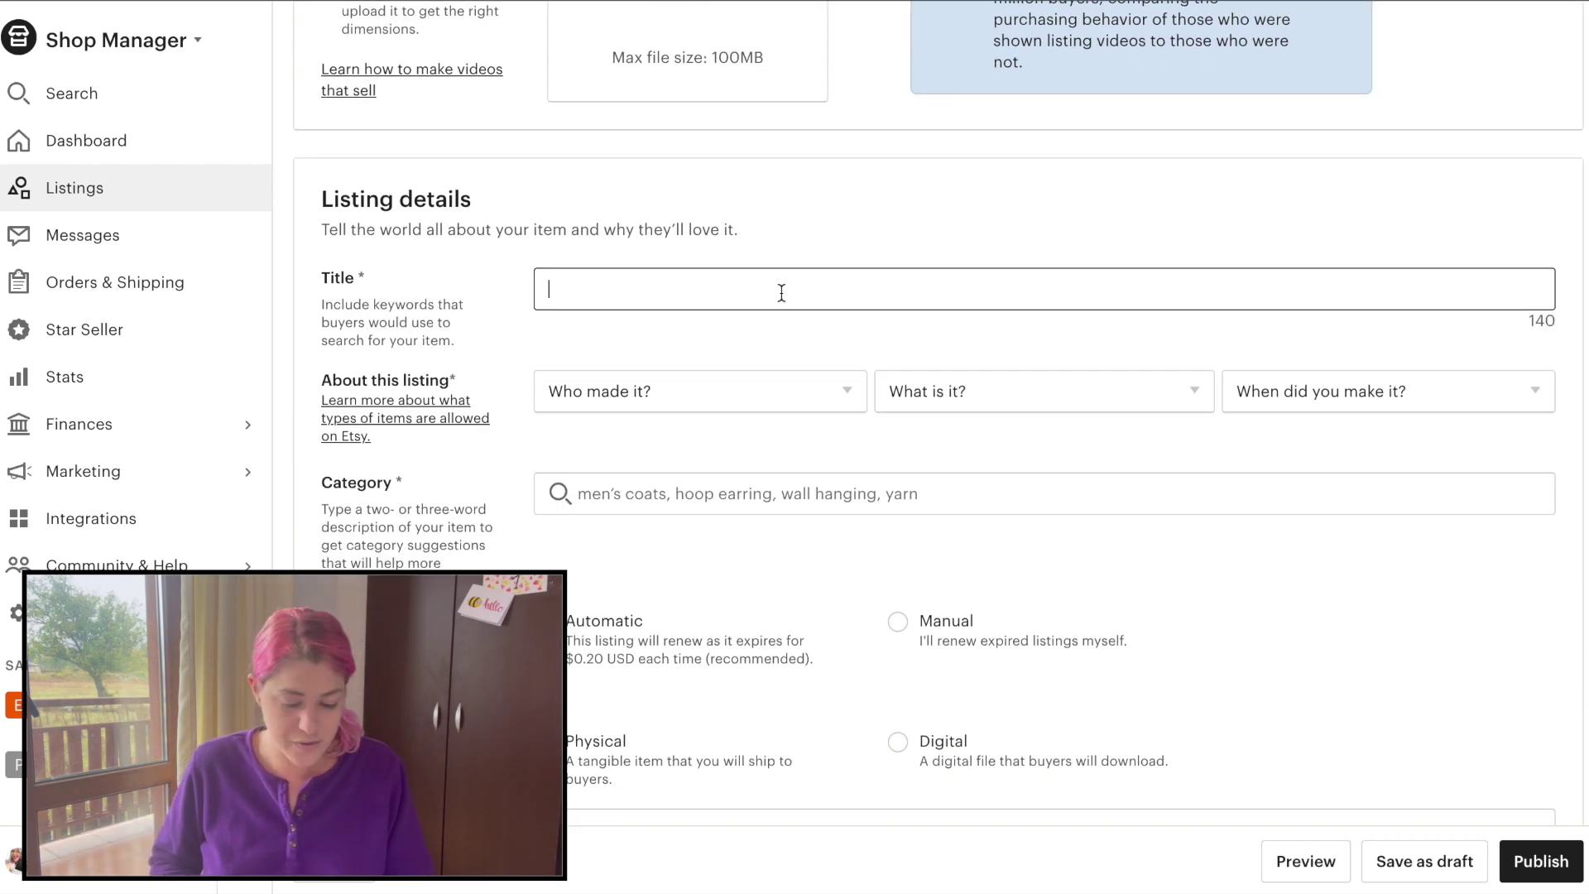
{"action": "scroll", "coordinate": [781, 292], "scroll_direction": "up", "scroll_amount": 10}
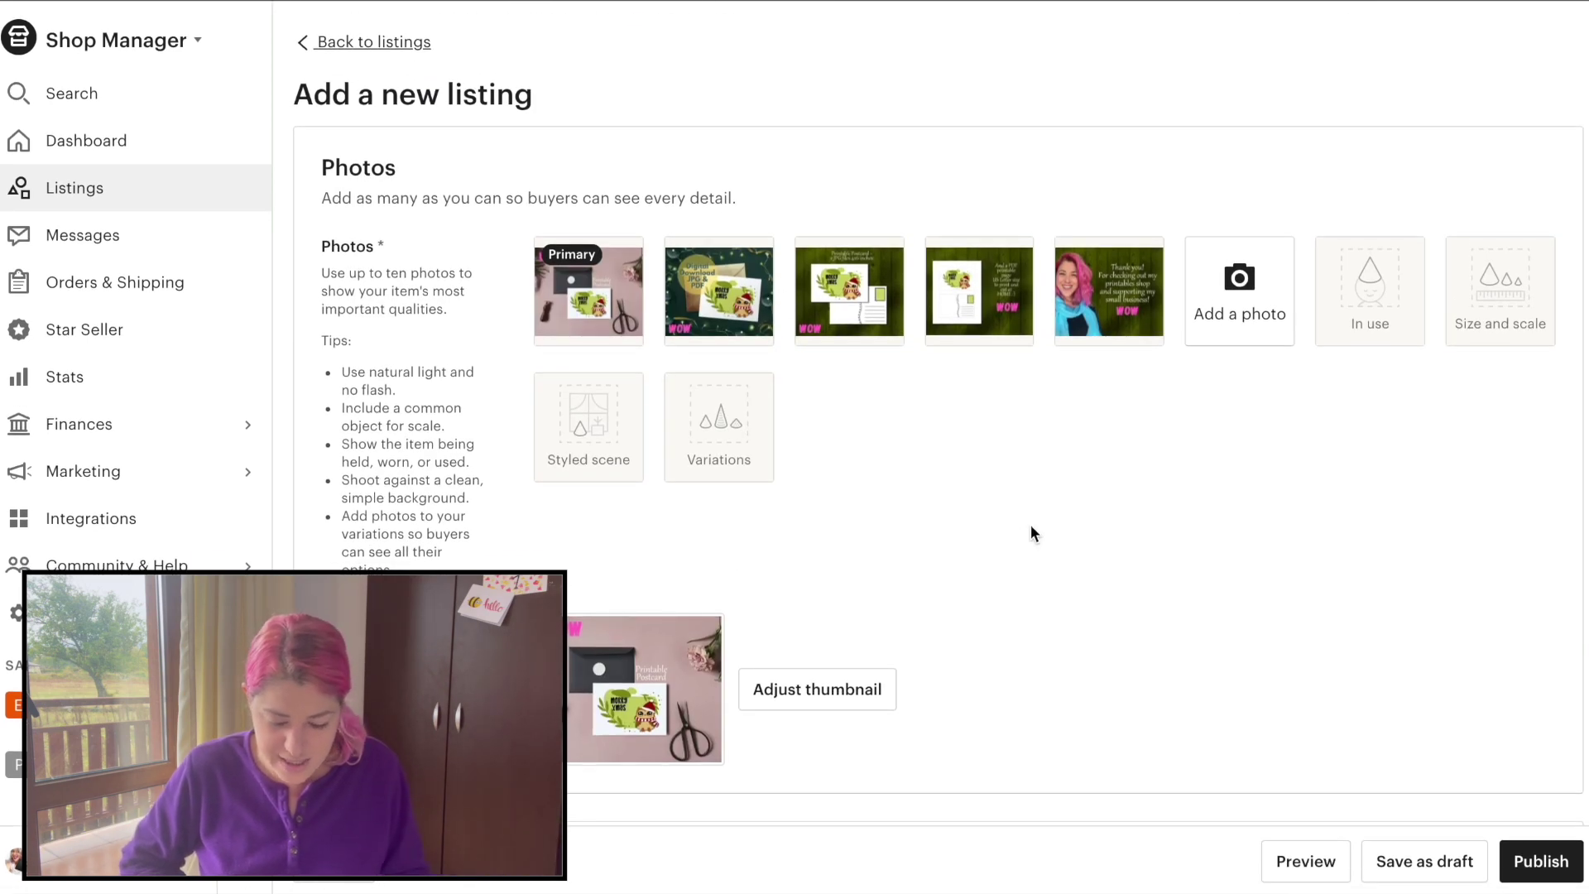
{"action": "scroll", "coordinate": [1031, 526], "scroll_direction": "down", "scroll_amount": 1}
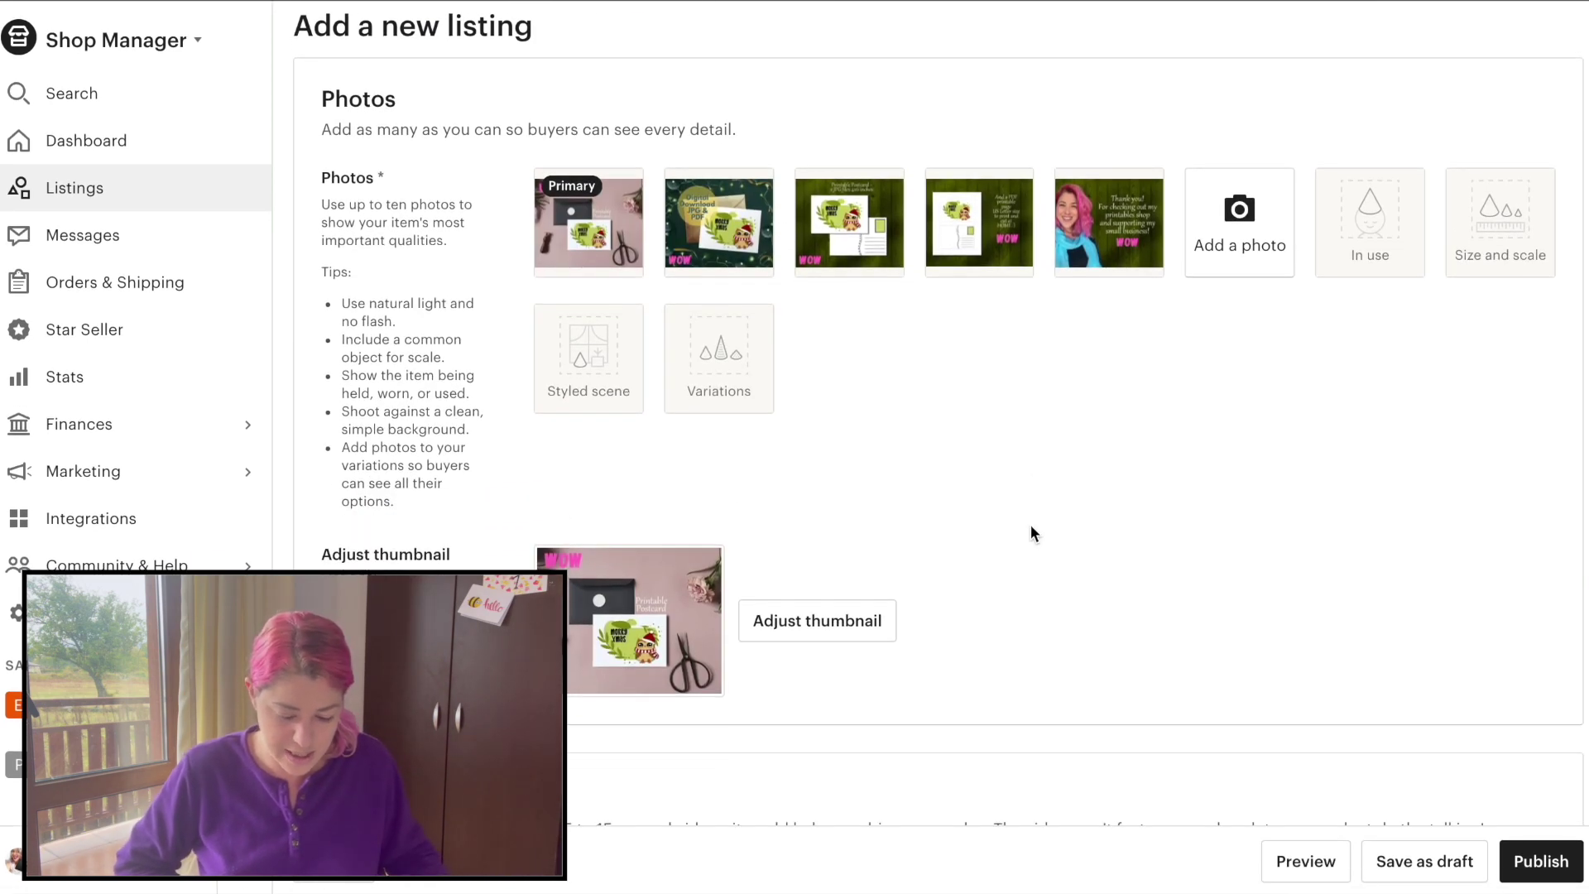
{"action": "scroll", "coordinate": [1031, 530], "scroll_direction": "down", "scroll_amount": 9}
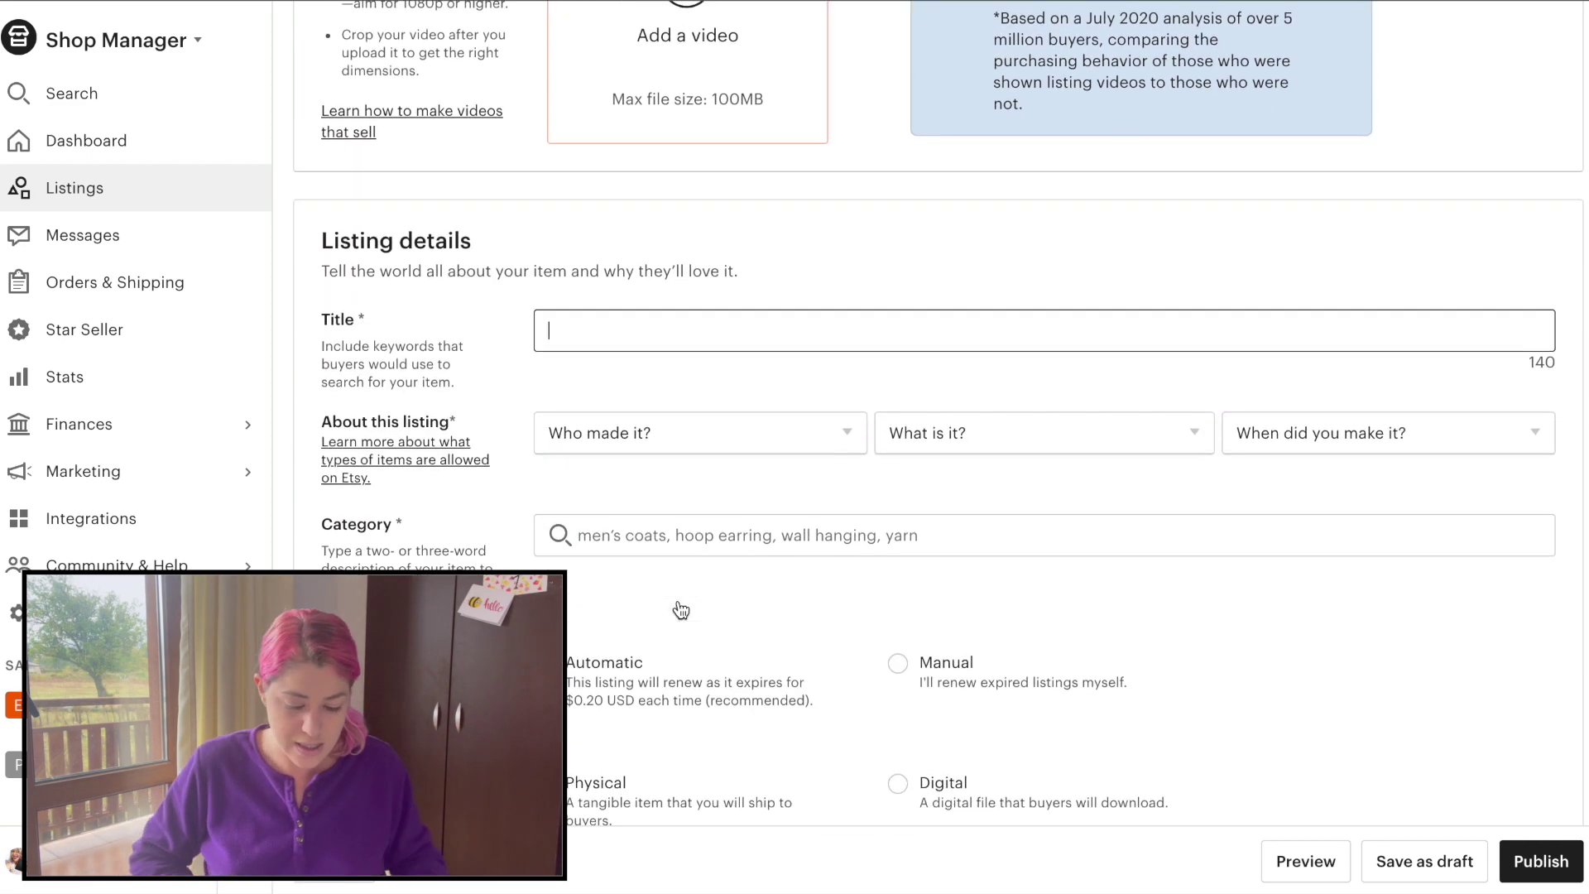
{"action": "type", "text": "4x6 inch Printable postcard for Christmas,"}
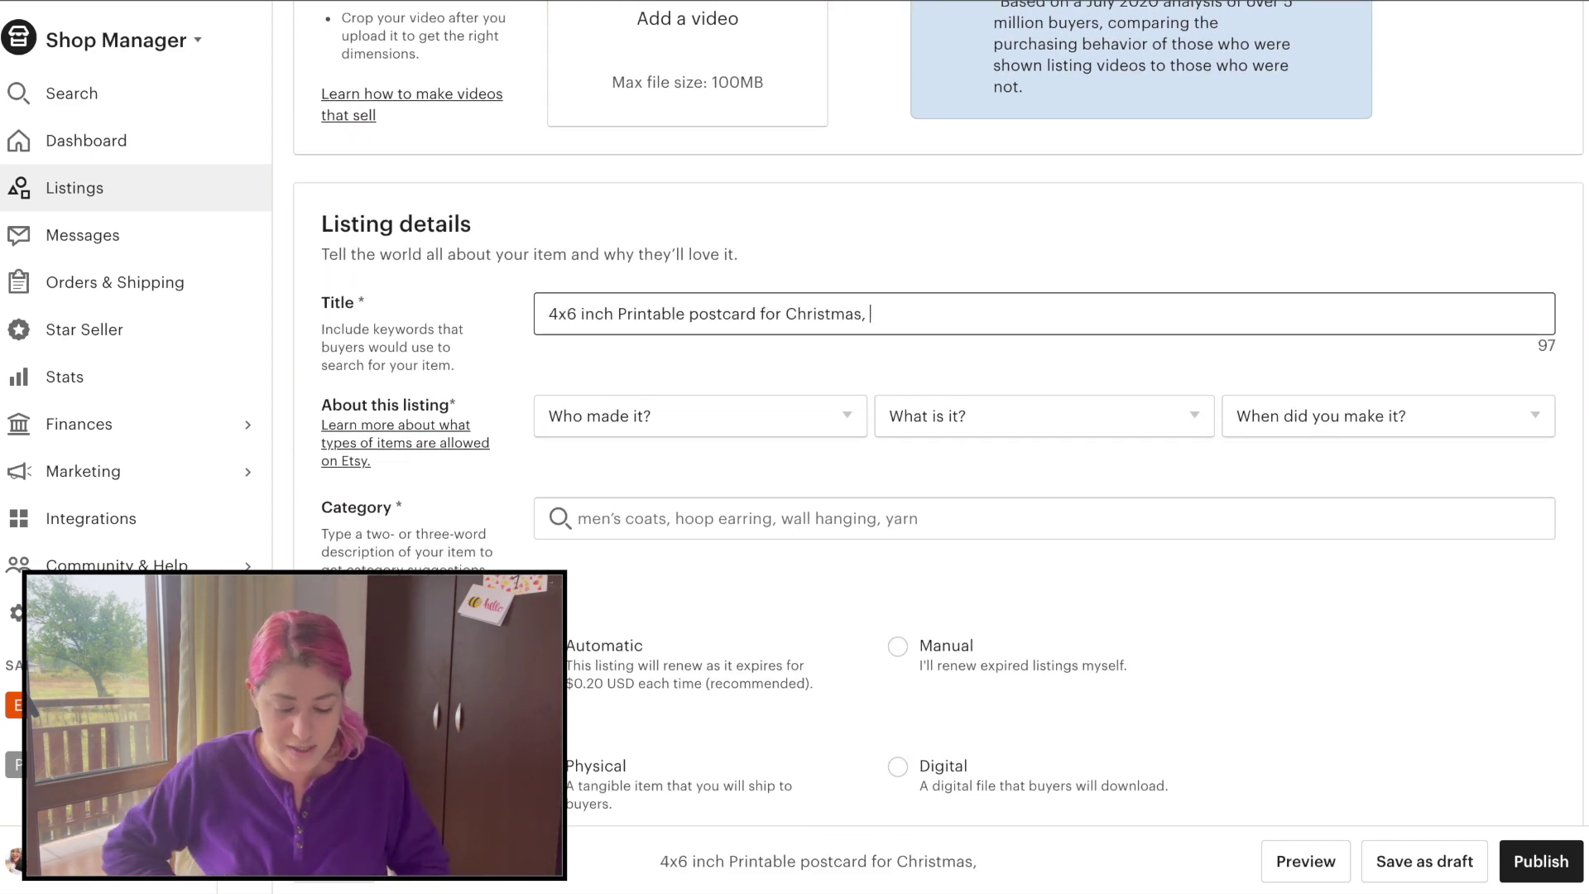
Step: Change the title's size to 6x4 and append "Cute Christmas Postcard with Santa Owl JPG, Digital Download Xmas Postcard PDF"
{"action": "scroll", "coordinate": [737, 407], "scroll_direction": "up", "scroll_amount": 10}
{"action": "scroll", "coordinate": [737, 407], "scroll_direction": "down", "scroll_amount": 9}
{"action": "left_click_drag", "start_coordinate": [579, 378], "coordinate": [540, 377]}
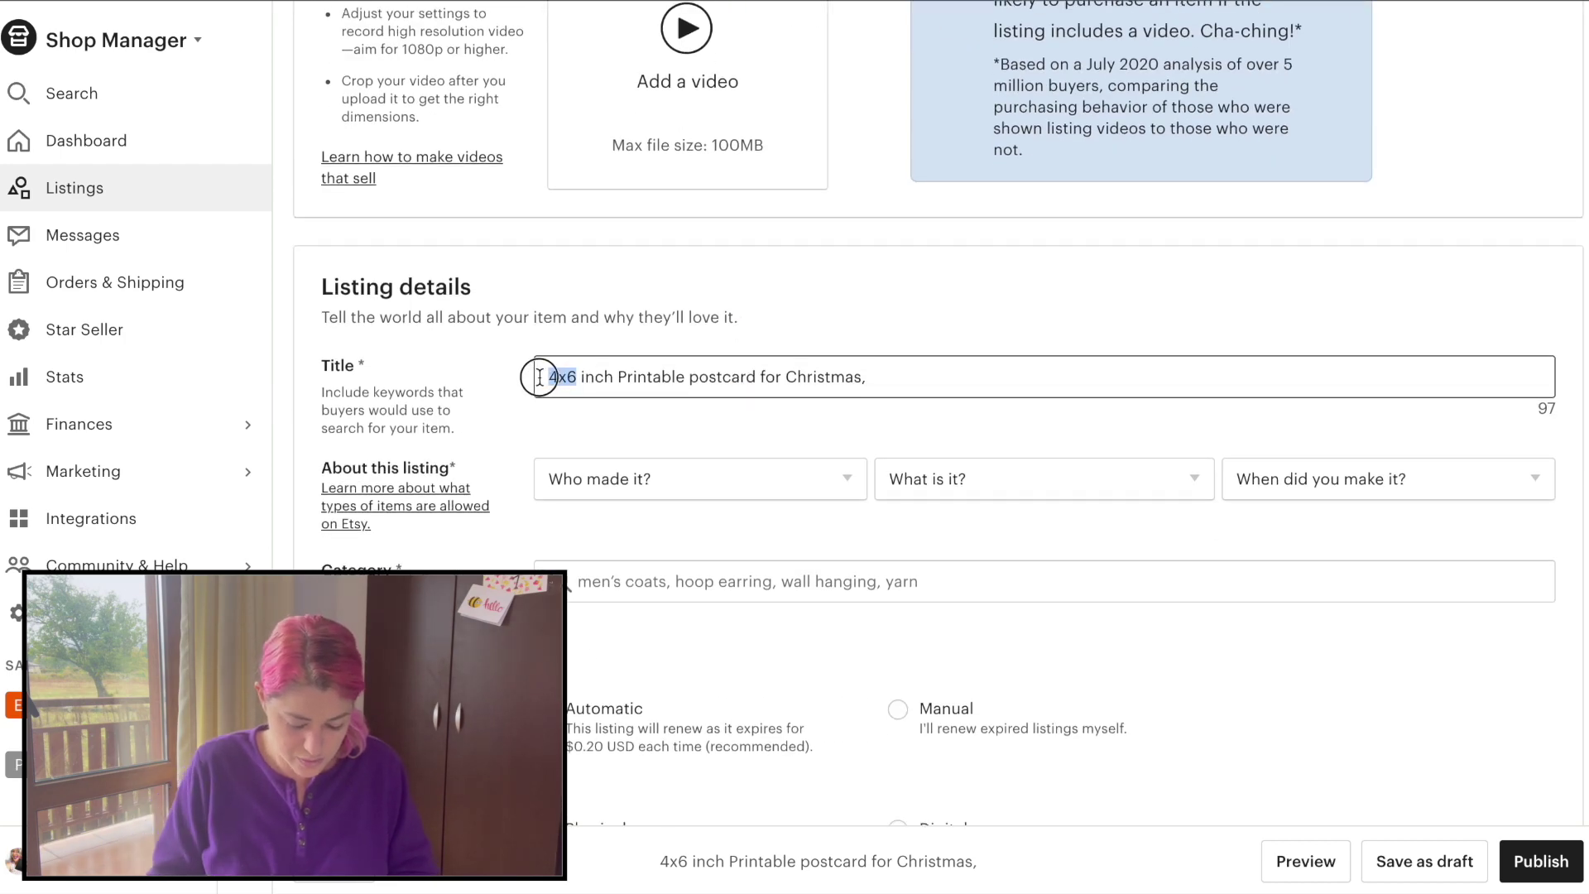
{"action": "type", "text": "6x4"}
{"action": "left_click", "coordinate": [1152, 395]}
{"action": "type", "text": "Cute Christmas Postcard with Santa Owl JPG, Digital Download Xmas Postcard"}
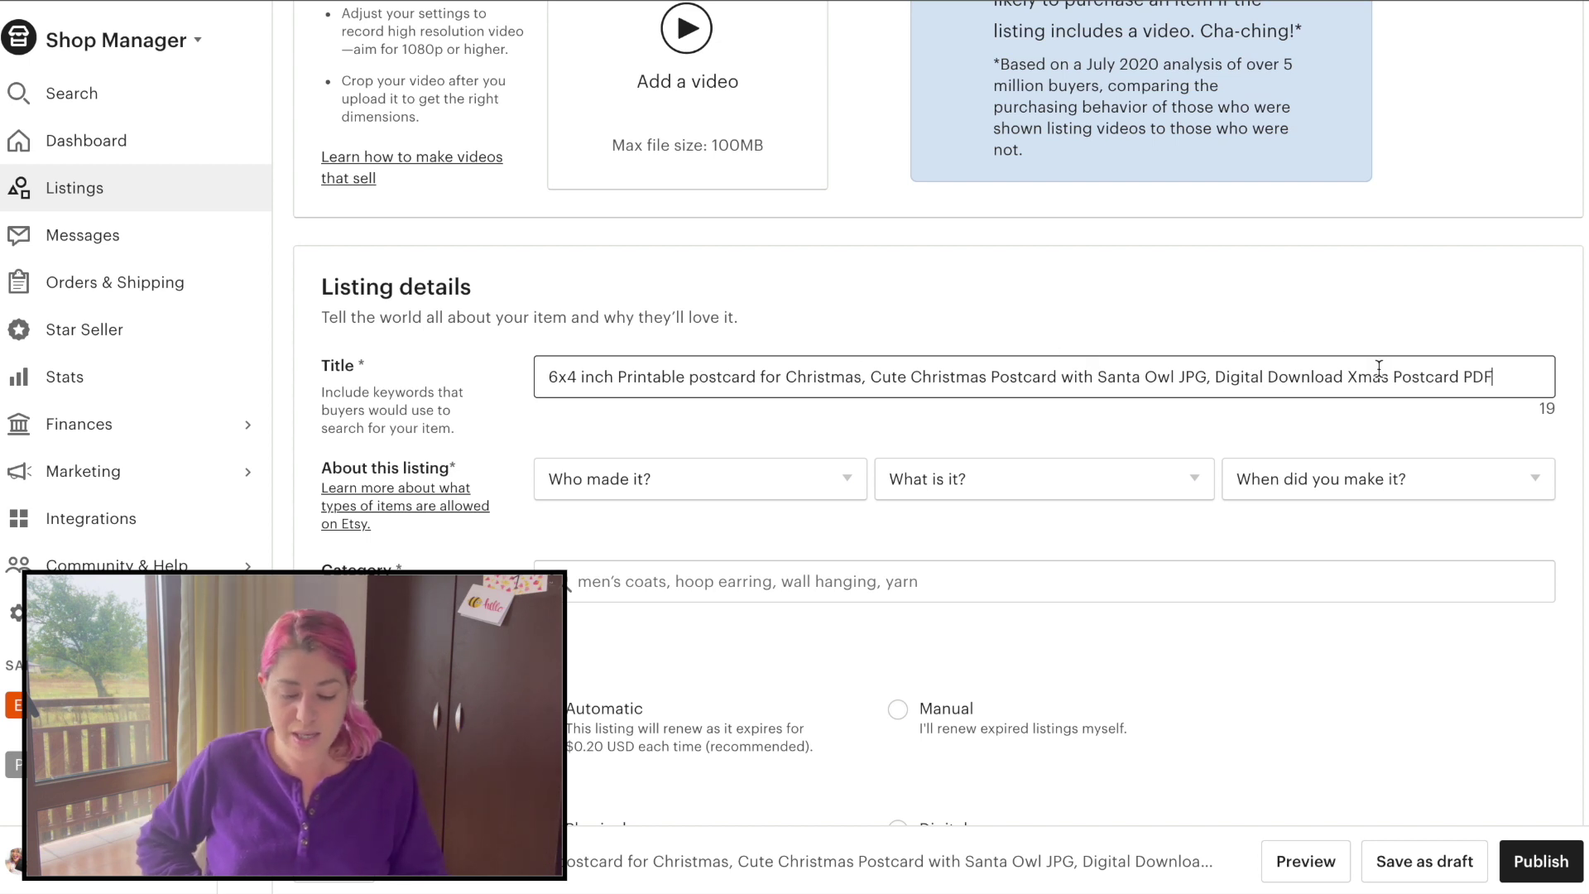
Step: Set the listing's maker to "I did", its kind to "A finished product" and its making date to "2020 - 2021"
{"action": "scroll", "coordinate": [867, 294], "scroll_direction": "down", "scroll_amount": 2}
{"action": "left_click", "coordinate": [766, 318]}
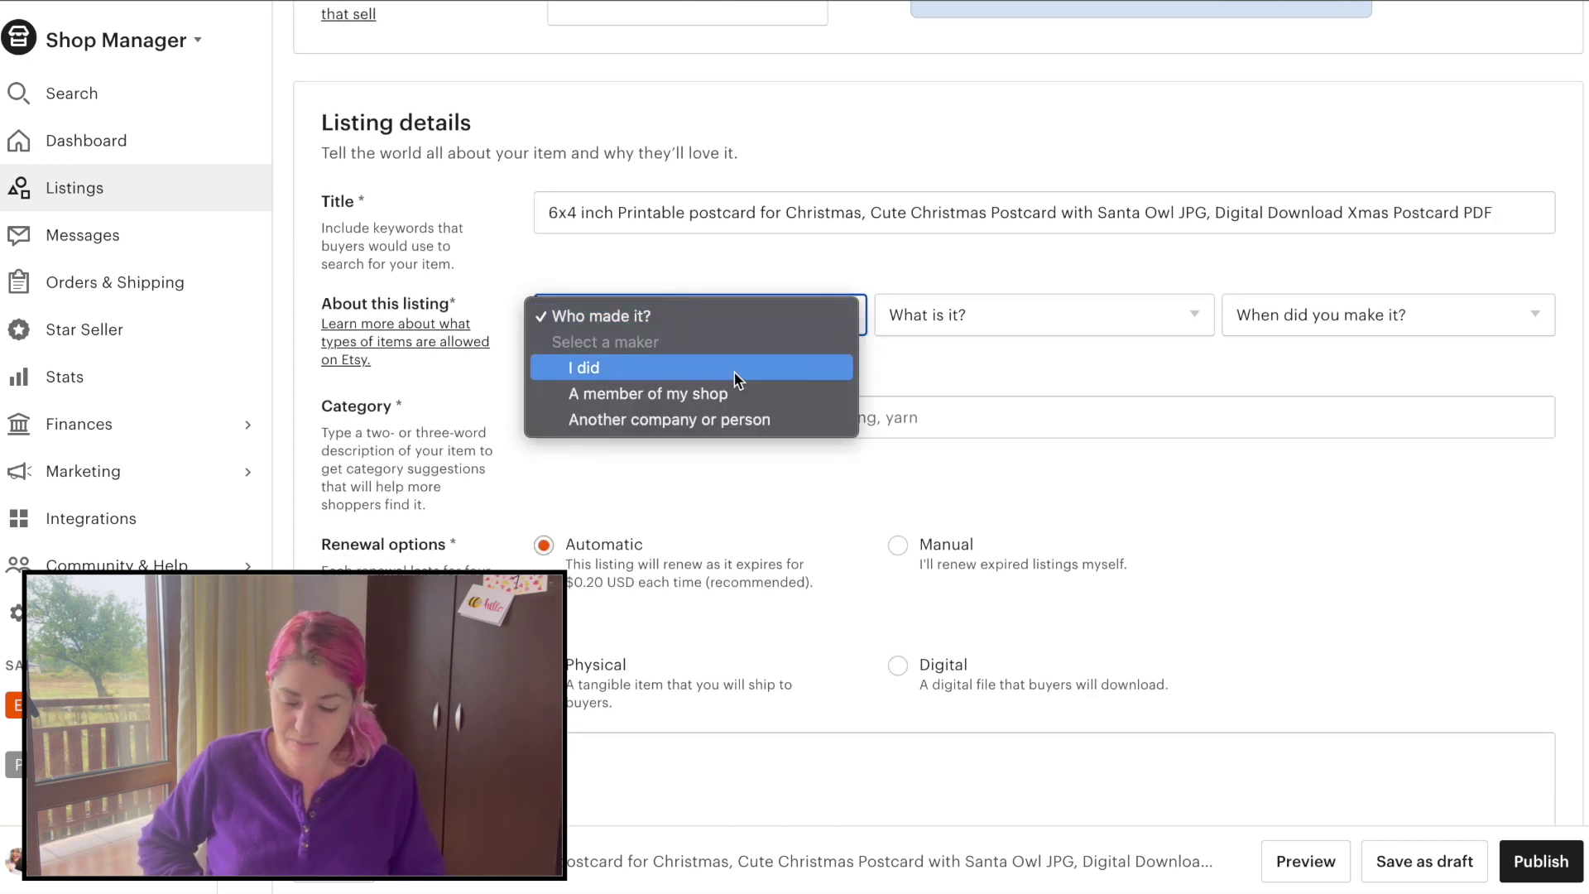
{"action": "left_click", "coordinate": [735, 374]}
{"action": "left_click", "coordinate": [916, 314]}
{"action": "left_click", "coordinate": [951, 366]}
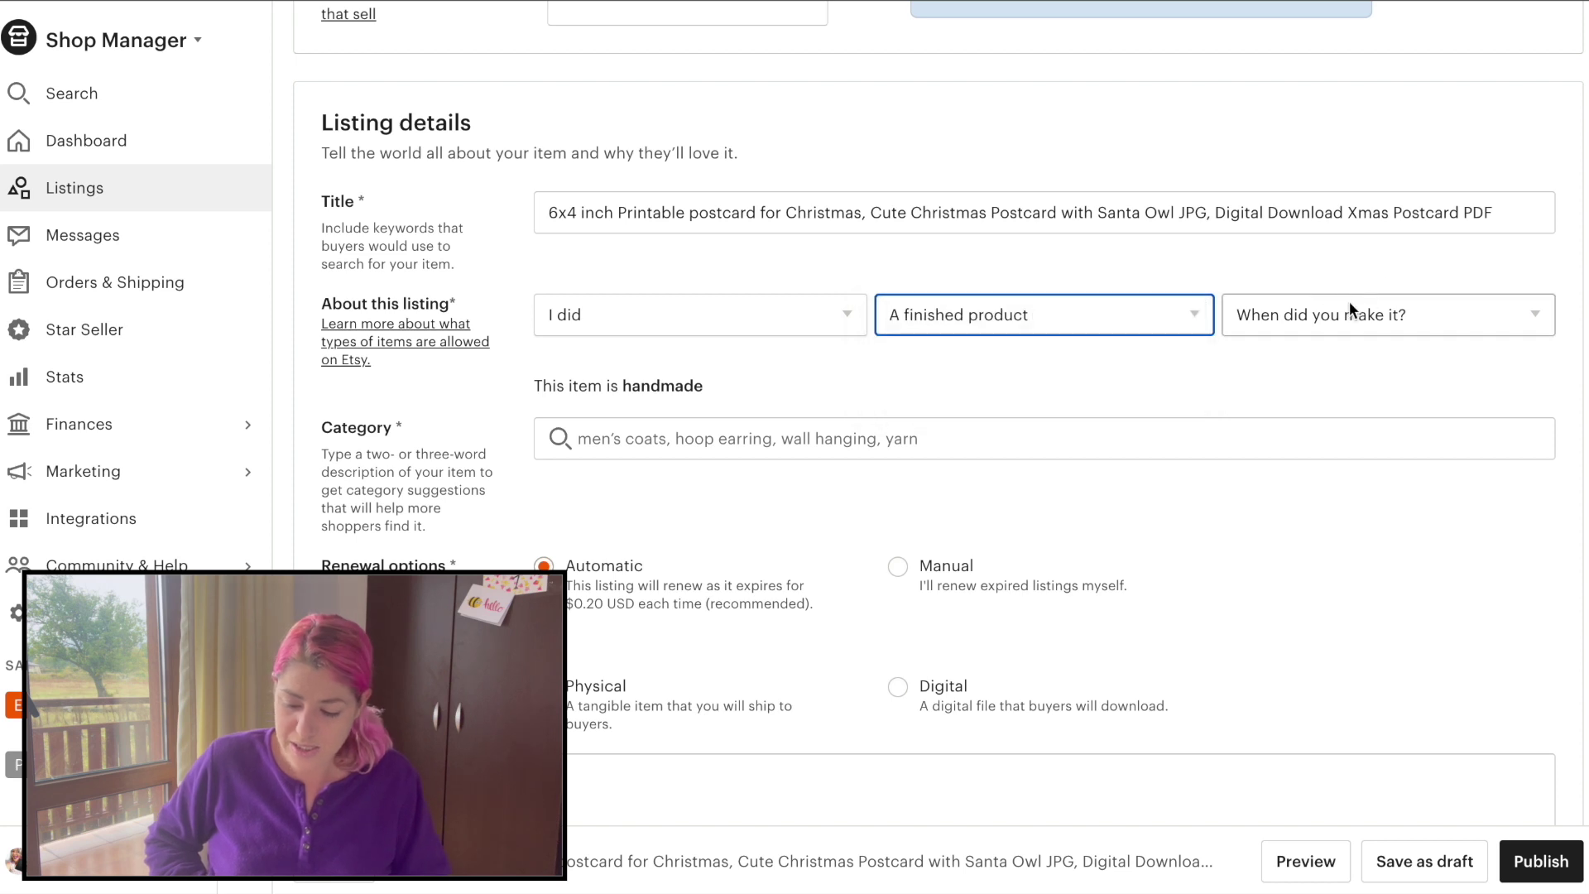
{"action": "left_click", "coordinate": [1337, 308]}
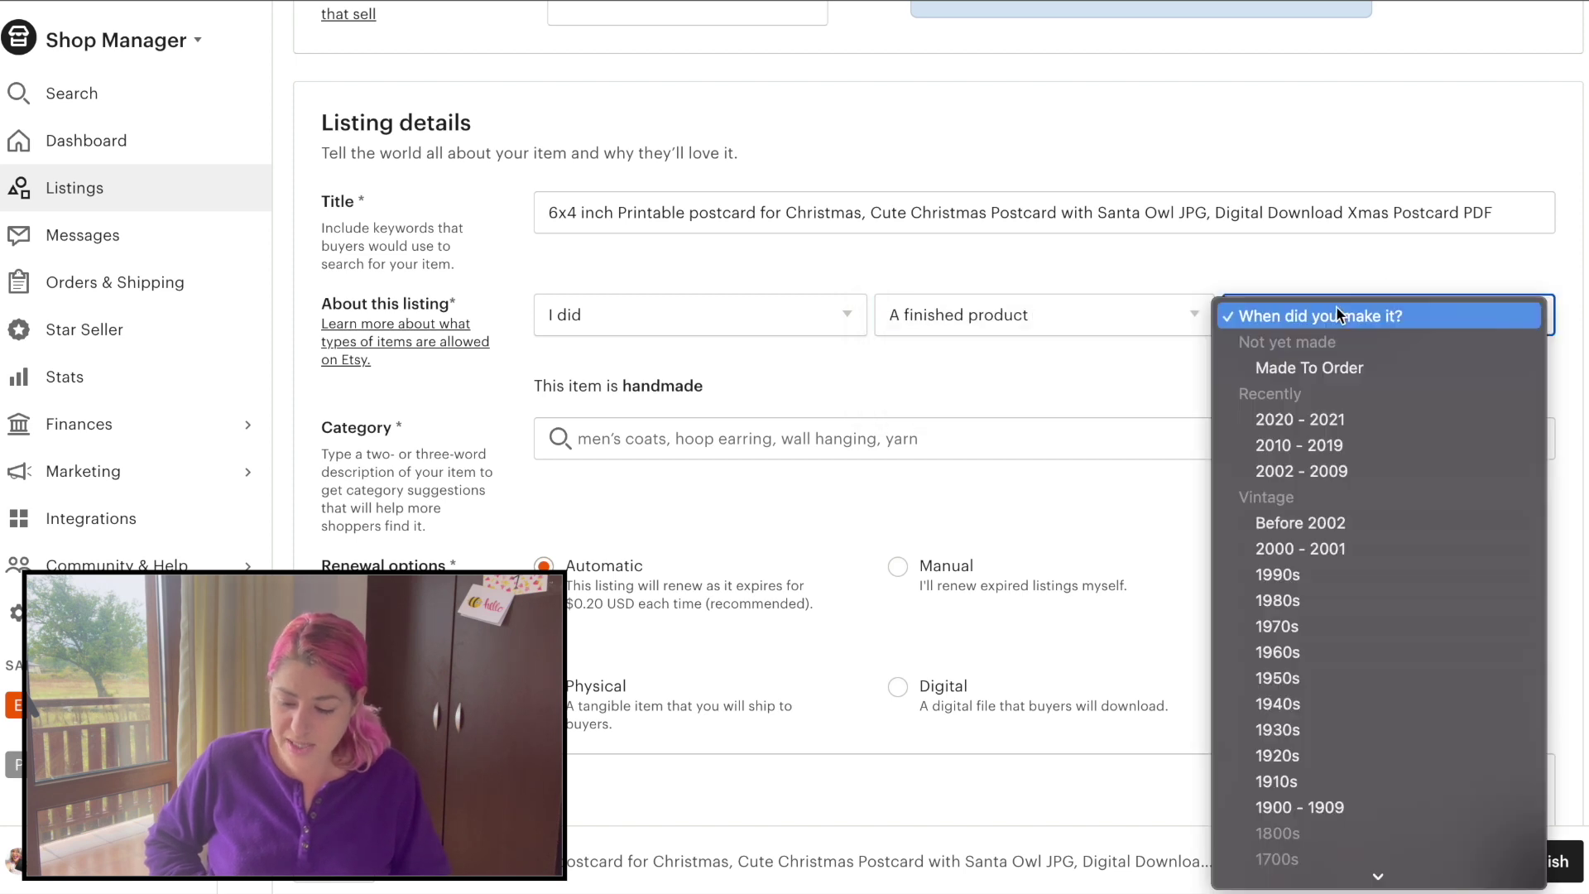
{"action": "left_click", "coordinate": [1340, 414]}
Step: Search the categories for "printable postcard" and assign the listing to Postcards under Stationery
{"action": "left_click", "coordinate": [710, 445]}
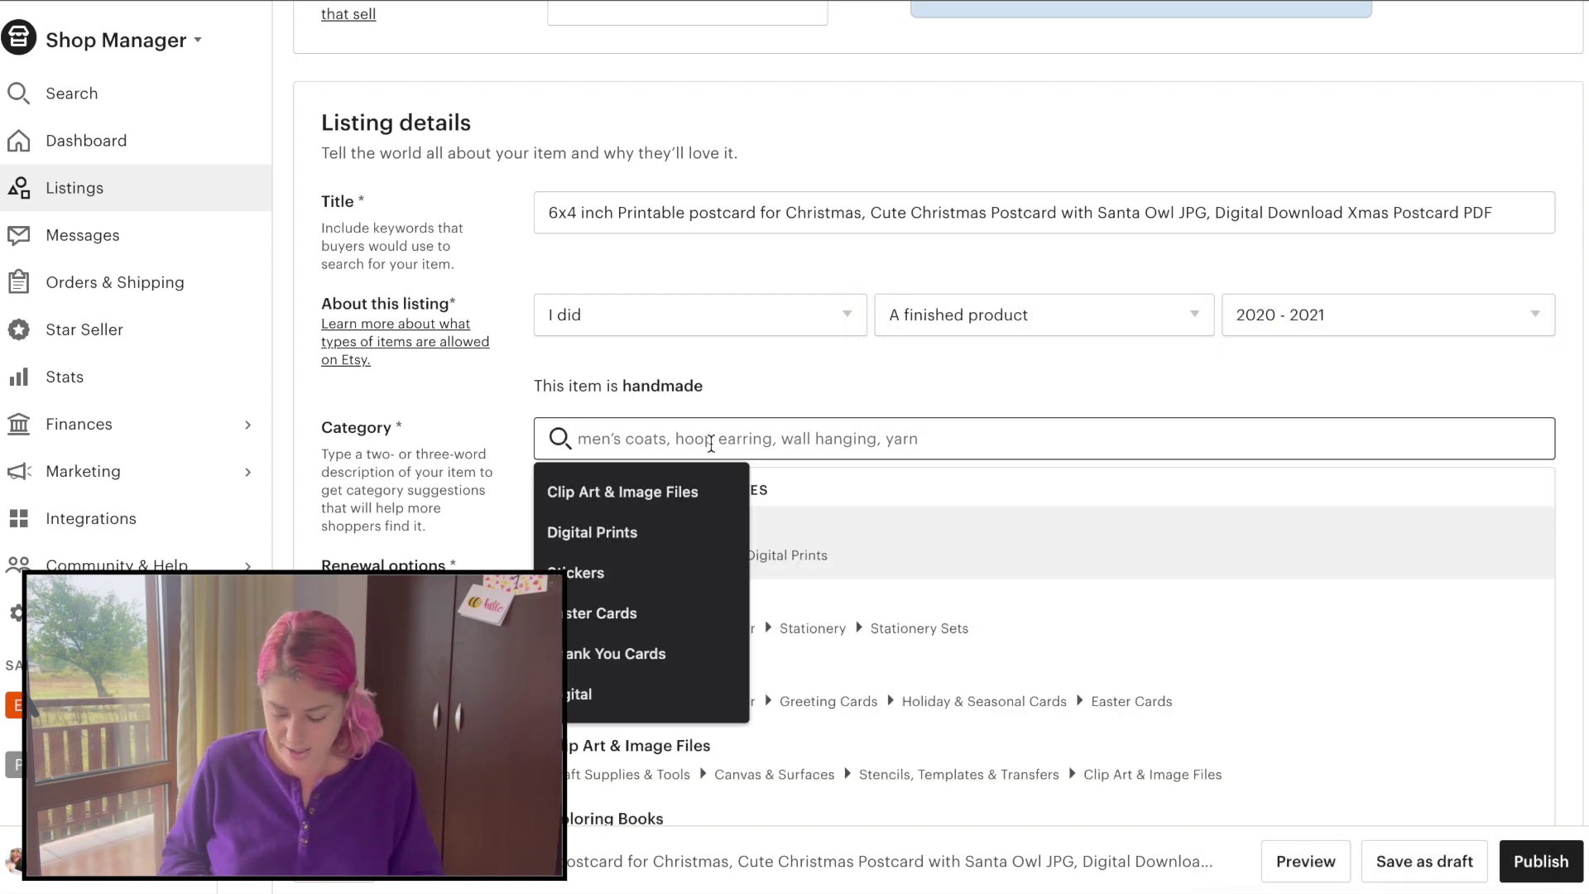
{"action": "type", "text": "printable postcard"}
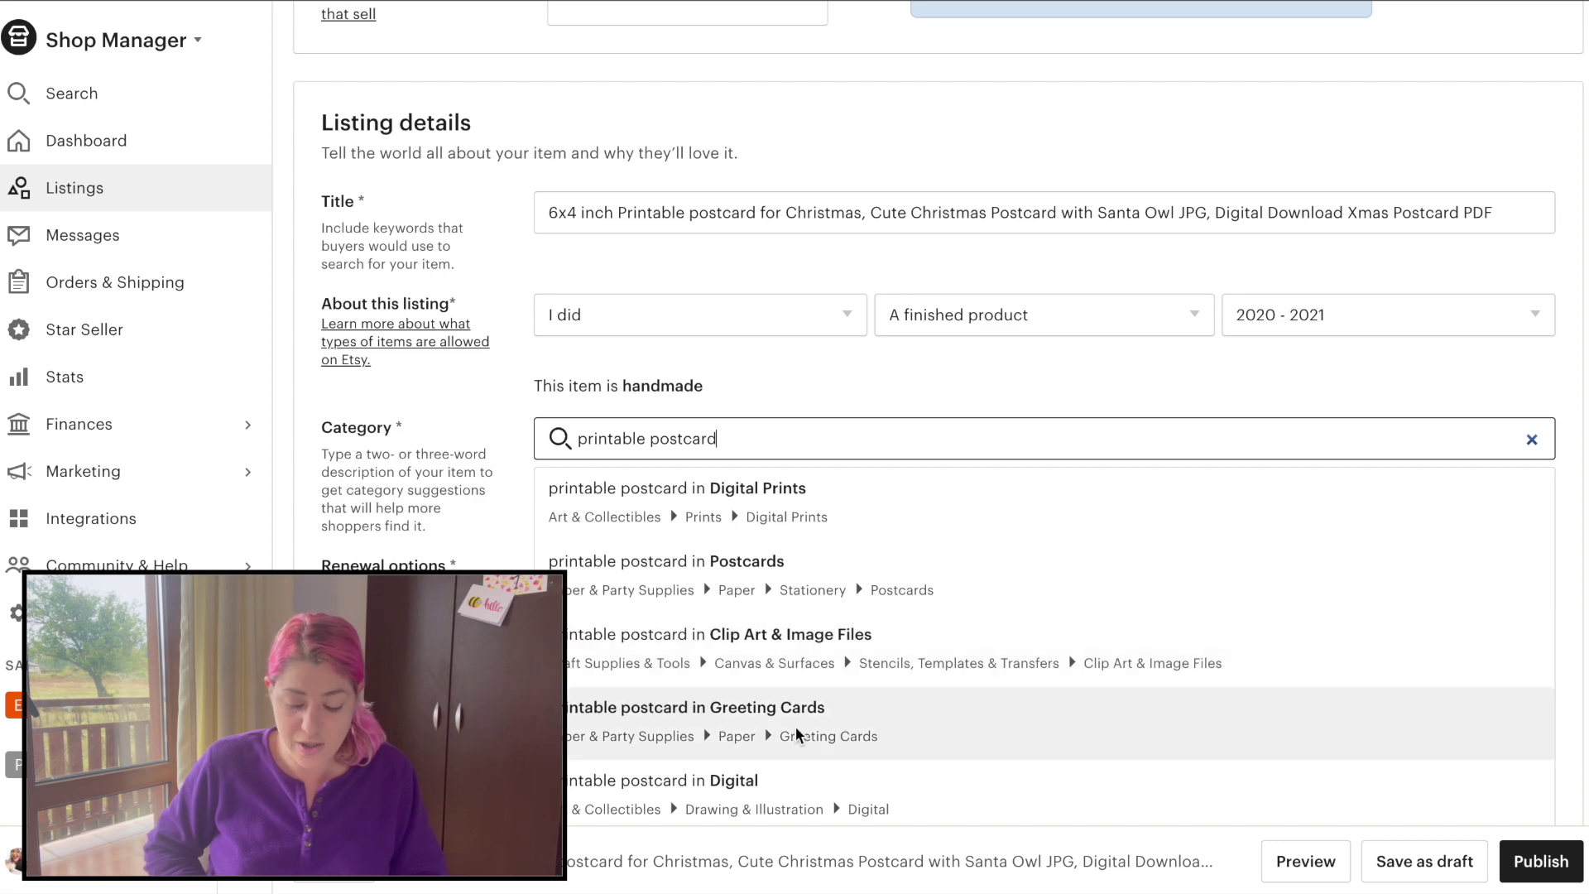
{"action": "scroll", "coordinate": [806, 746], "scroll_direction": "down", "scroll_amount": 1}
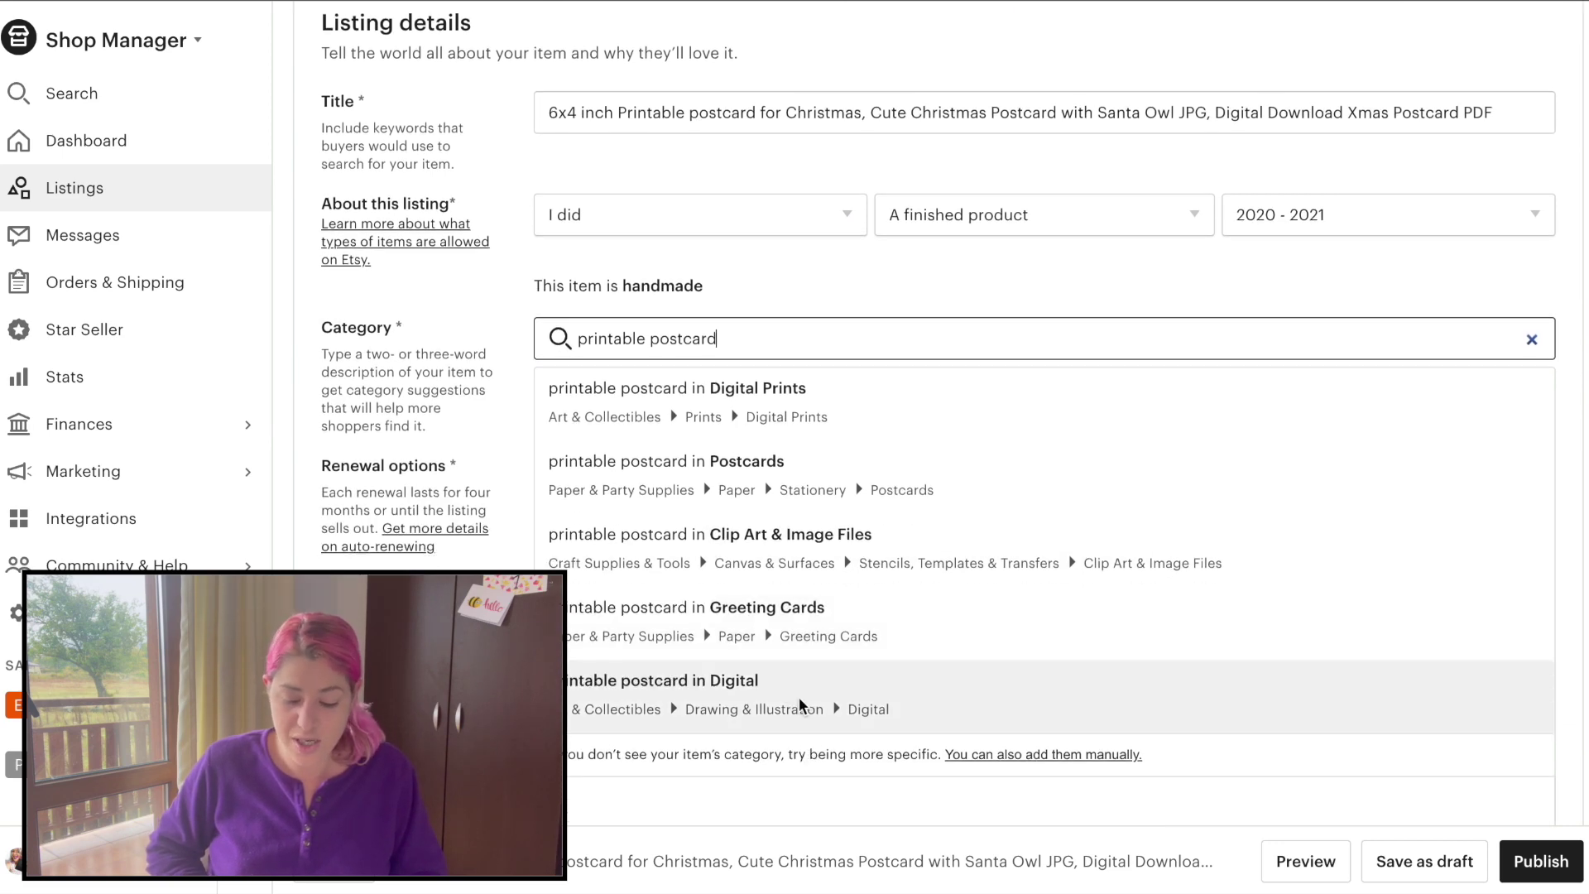
{"action": "scroll", "coordinate": [826, 713], "scroll_direction": "up", "scroll_amount": 1}
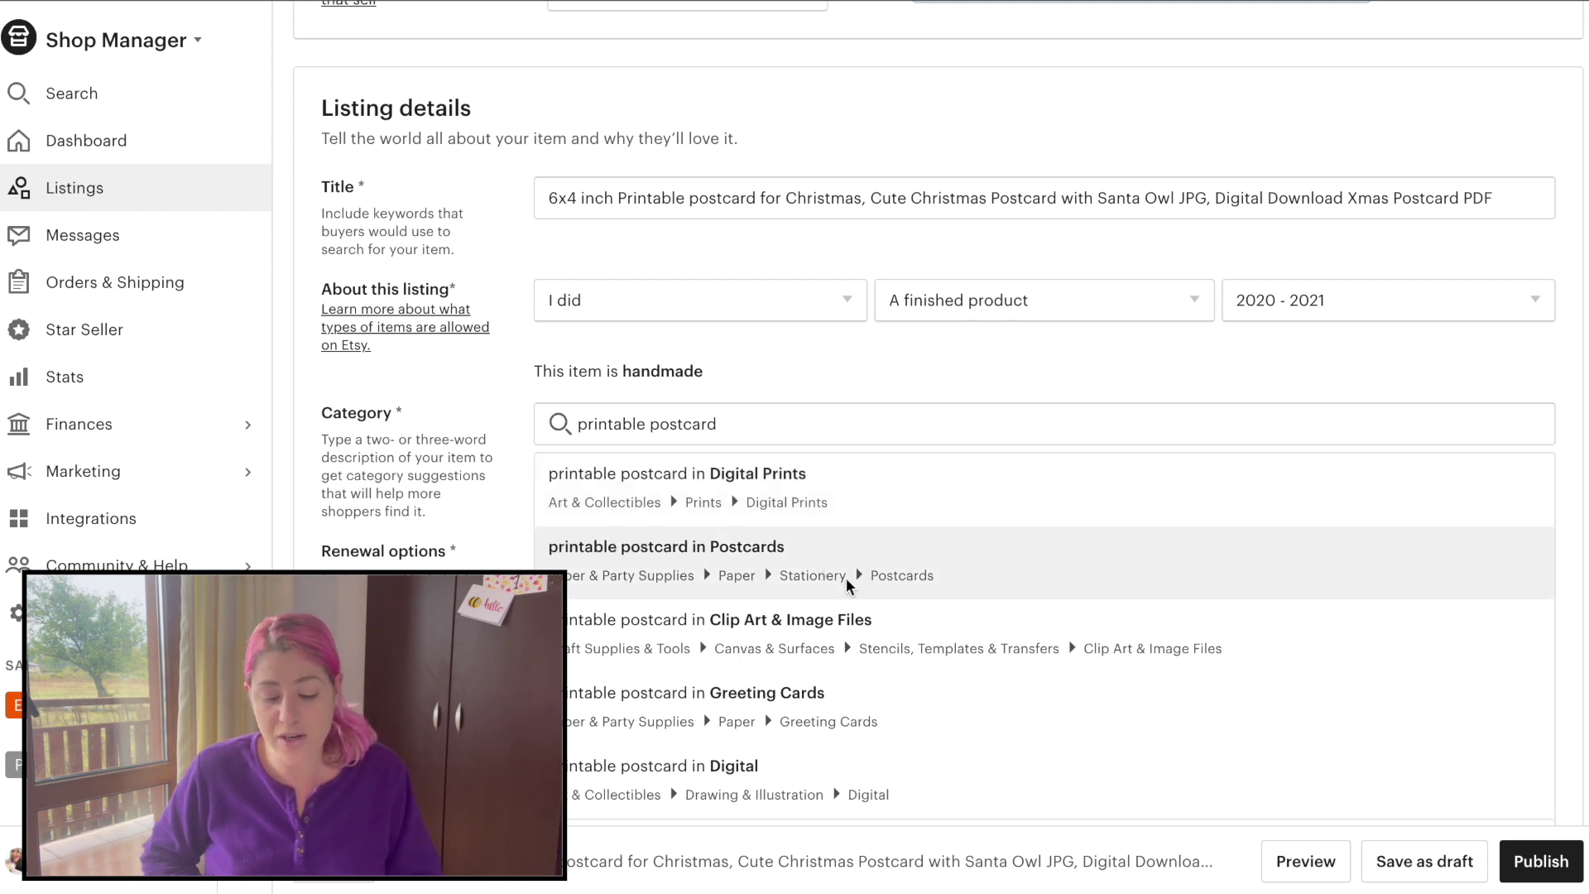
{"action": "left_click", "coordinate": [846, 577]}
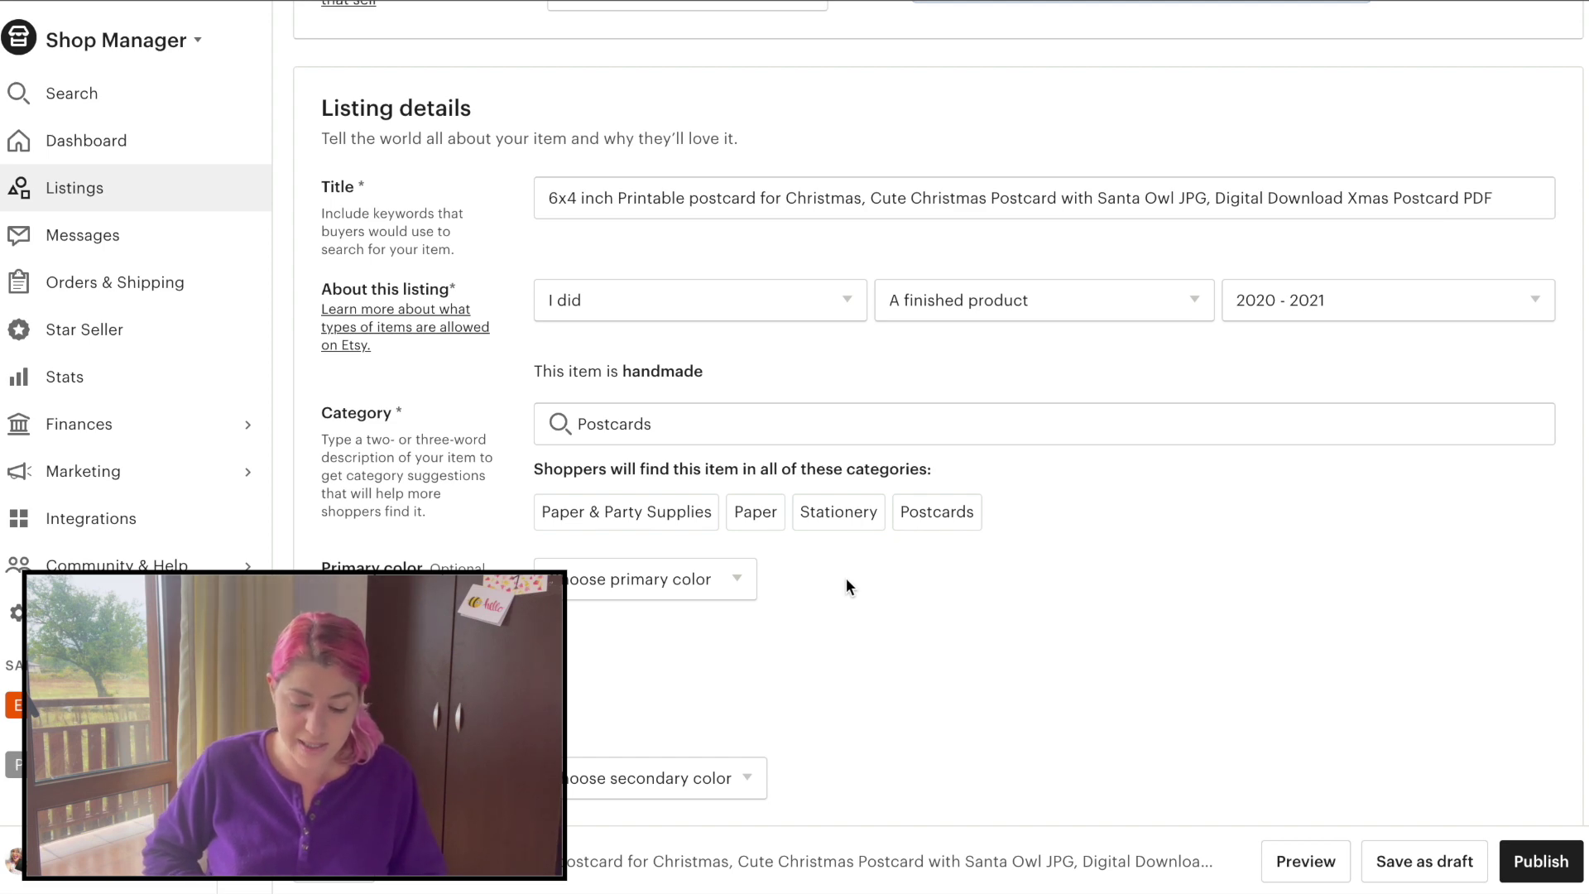
Step: Look through the optional primary color and occasion choices for the postcard without setting either
{"action": "left_click", "coordinate": [662, 585]}
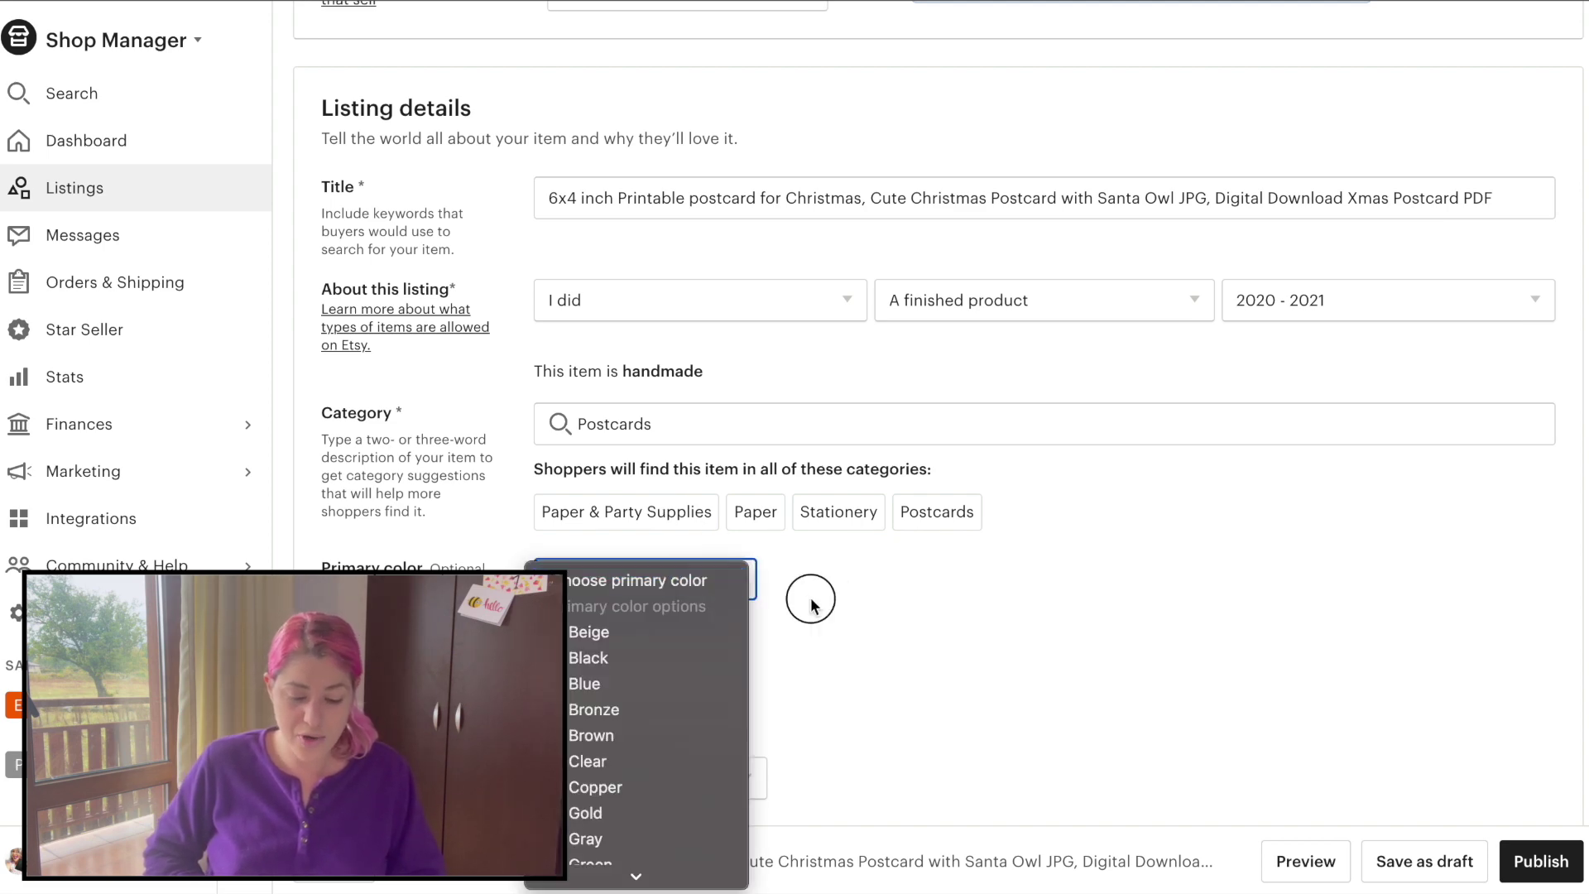
{"action": "scroll", "coordinate": [811, 598], "scroll_direction": "down", "scroll_amount": 1}
{"action": "scroll", "coordinate": [811, 606], "scroll_direction": "down", "scroll_amount": 2}
{"action": "left_click", "coordinate": [698, 504]}
{"action": "scroll", "coordinate": [718, 621], "scroll_direction": "down", "scroll_amount": 1}
{"action": "scroll", "coordinate": [756, 678], "scroll_direction": "down", "scroll_amount": 10}
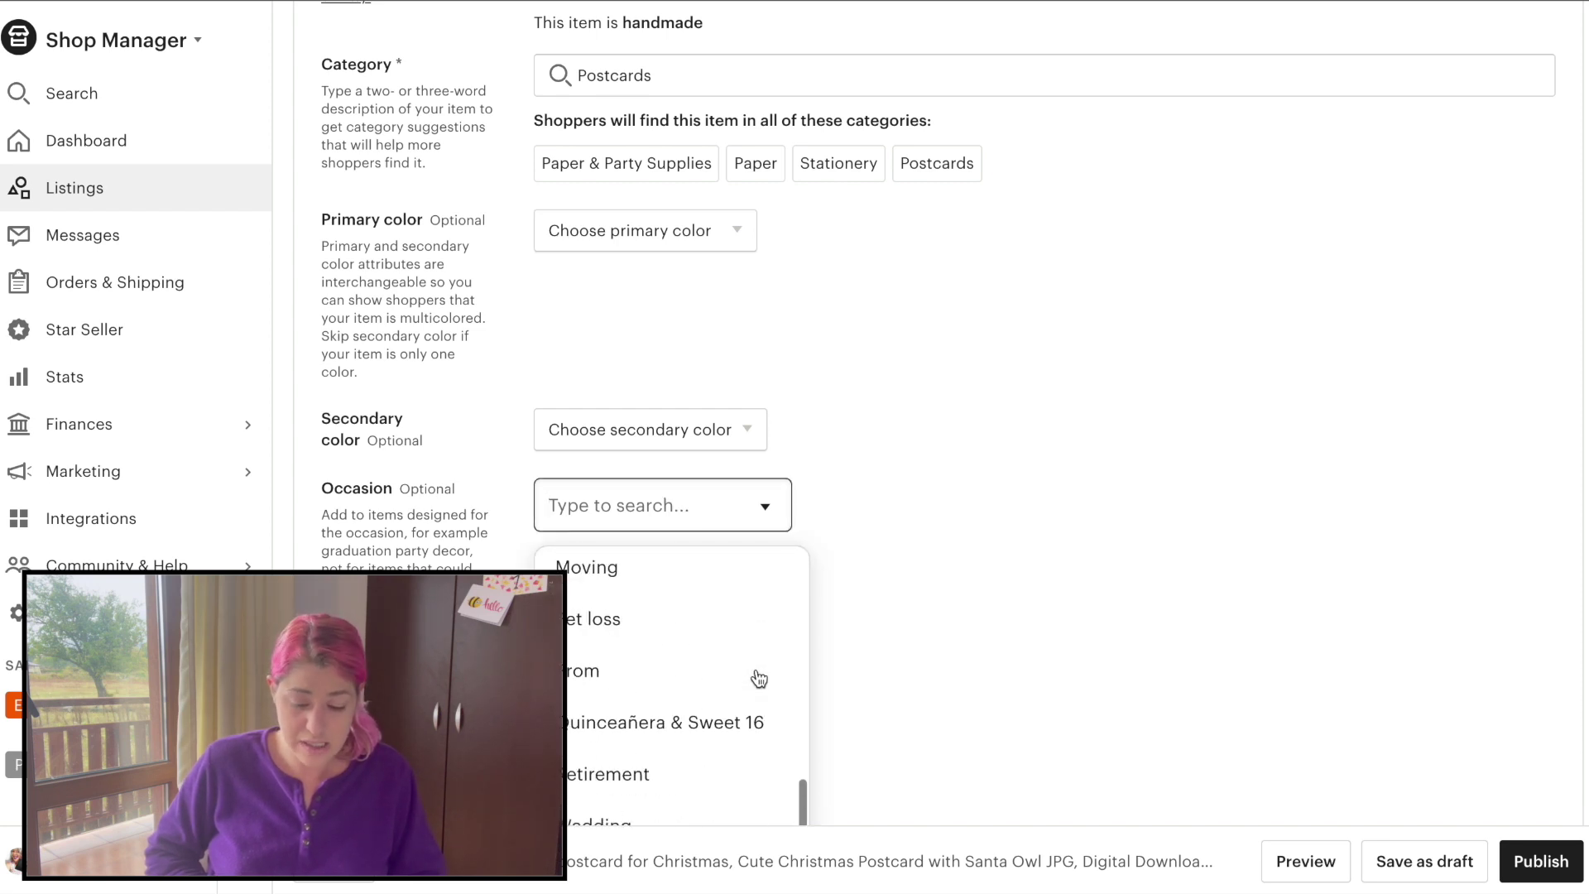
{"action": "scroll", "coordinate": [757, 679], "scroll_direction": "down", "scroll_amount": 3}
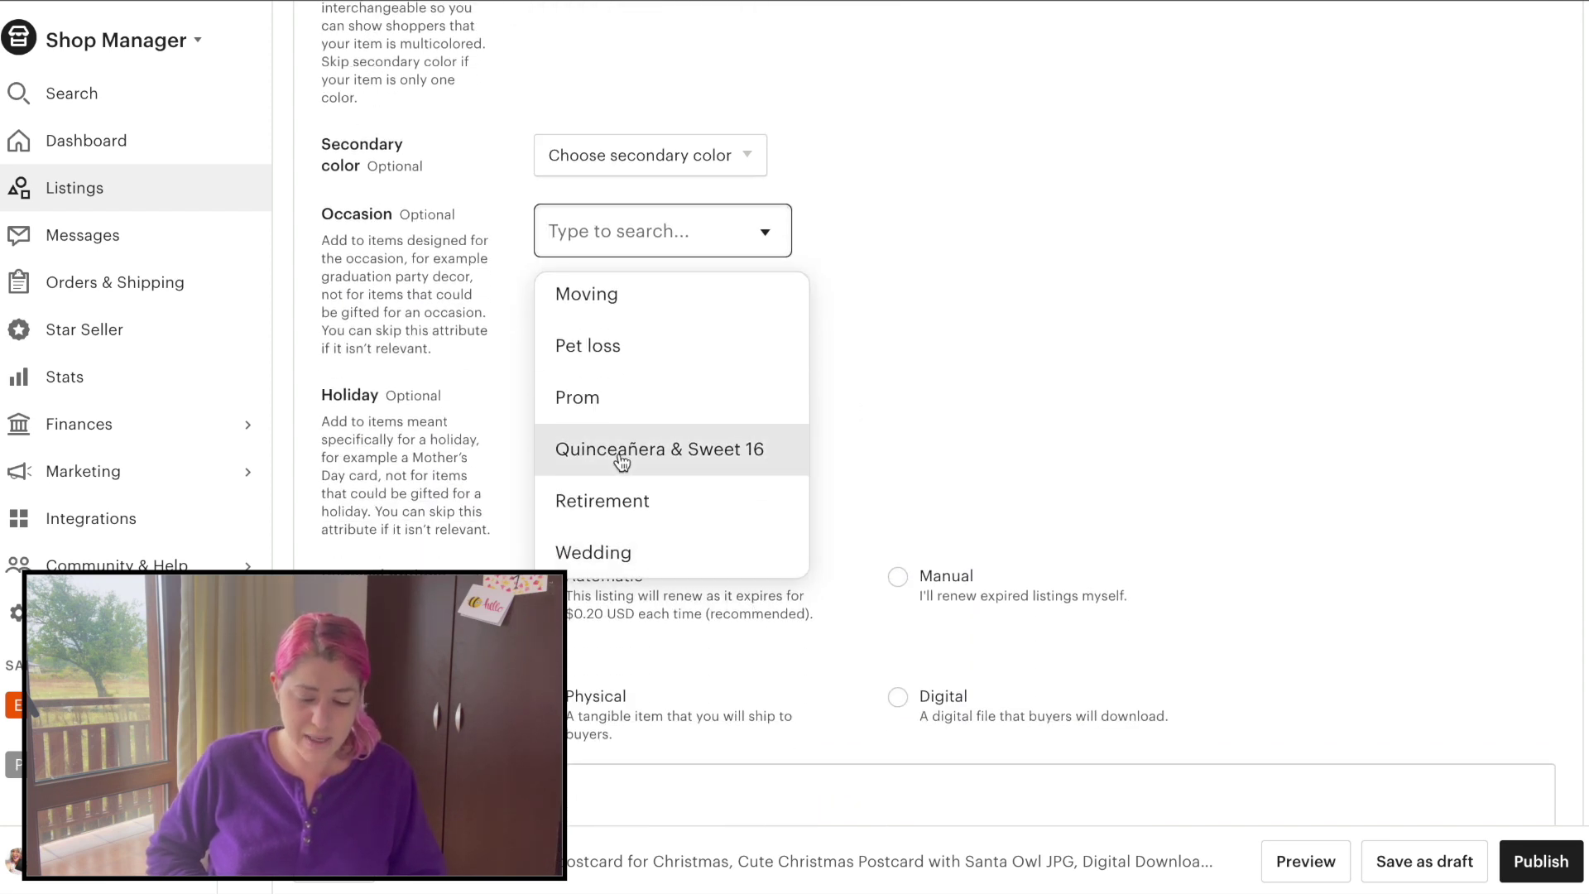
{"action": "left_click", "coordinate": [900, 445]}
Step: Set the listing's holiday to Christmas and its type to Digital
{"action": "left_click", "coordinate": [604, 421]}
{"action": "left_click", "coordinate": [599, 473]}
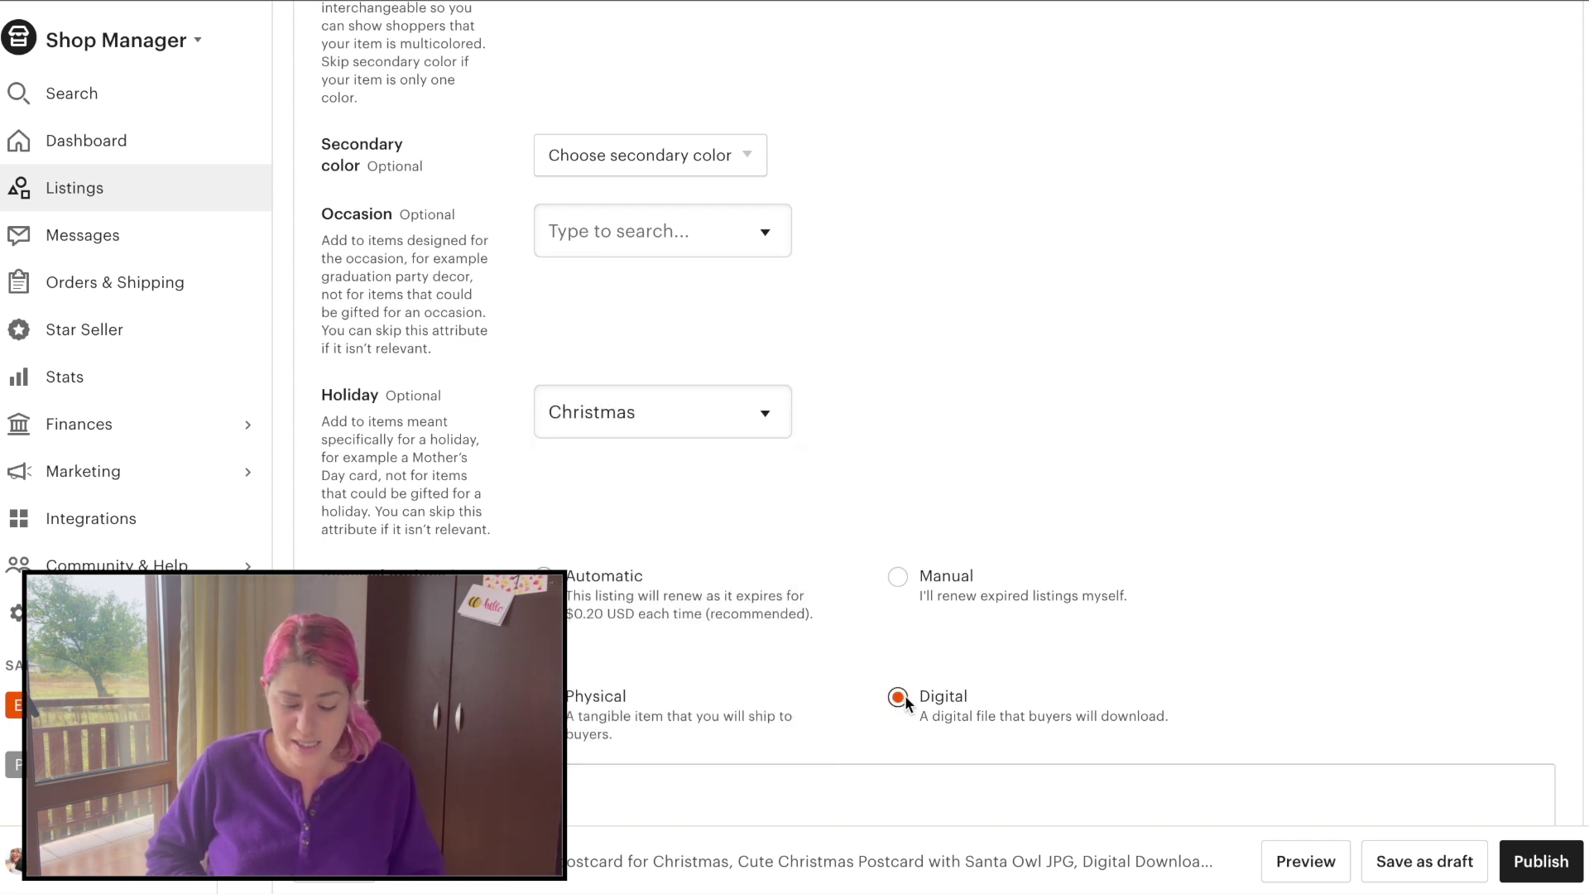
Step: Enter a description presenting the 6x4 inch Santa-hat owl postcard, its 1 PDF and 2 JPG files at 1800x1200 pixels, and the no-physical-item note
{"action": "scroll", "coordinate": [841, 504], "scroll_direction": "down", "scroll_amount": 5}
{"action": "left_click", "coordinate": [695, 441]}
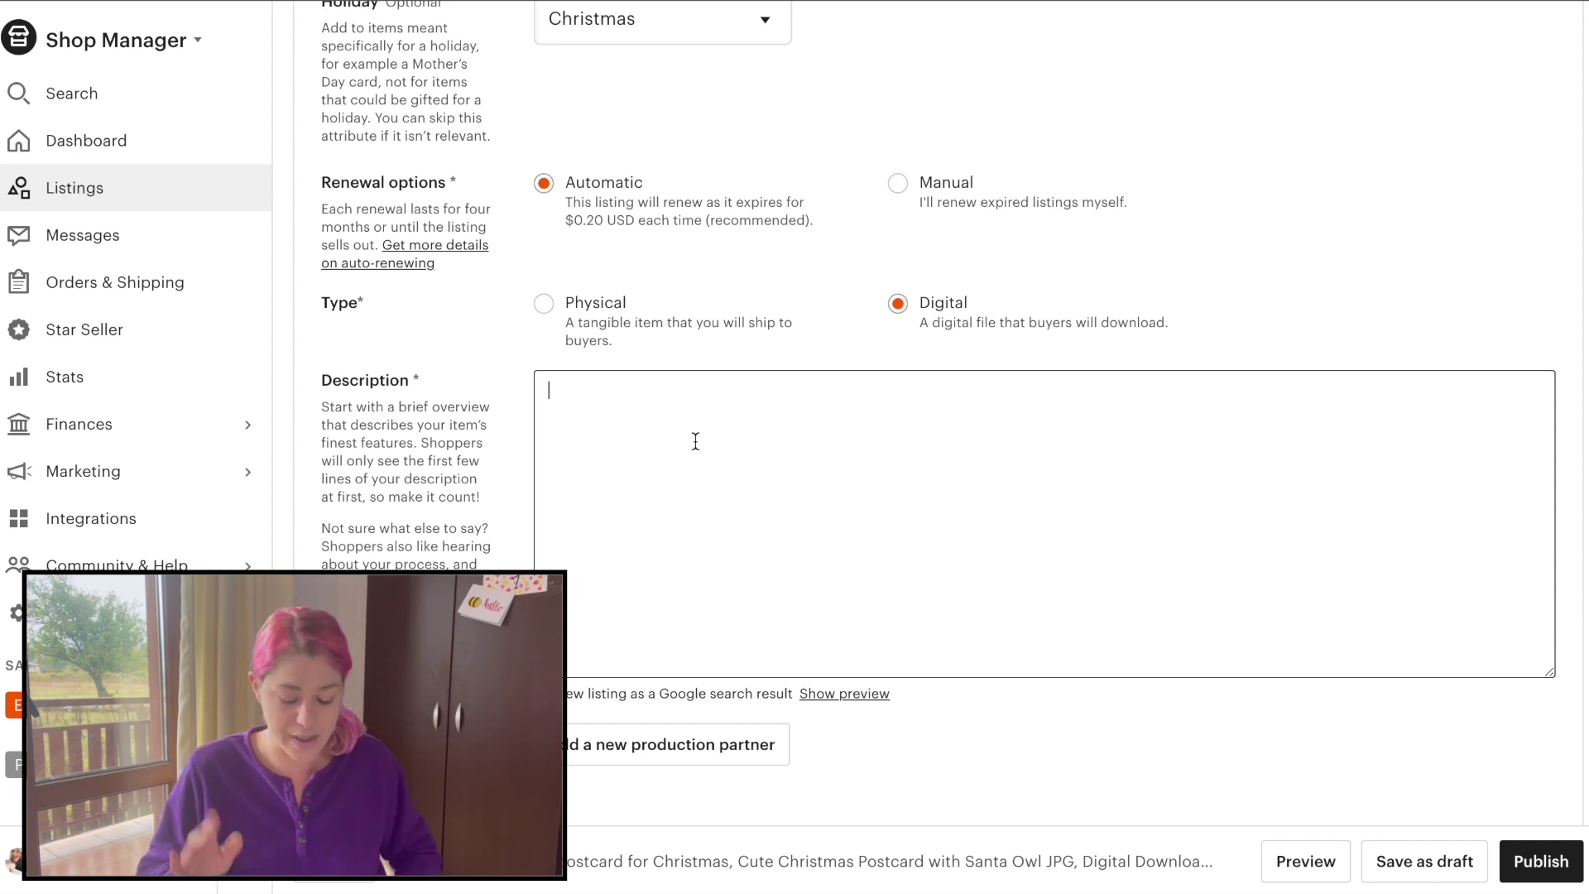
{"action": "type", "text": "Looking for a sweet Christmas Postcard? Check out my original illustration of an Owl in a Santa hat saying Merry Xmas in this printable postcard for Christmas! This printable postcard is 6x4 inches, that you can print at home or at a print shop- AS MANY TIMES AS YOU WISH :)  WHAT YOU'RE GETTING?  1 PDF (as seen on the 4th photo) of a US Letter size document, with the front and back of the xmas postcard  2 JPG files with the design of the front & the back in 1800x1200 pixels, 6x4 inch, 300 DPI.  THIS IS A PRINTABLE DOWNLOAD POSTCARD NO PHYSICAL POSTCARD WILL BE SHIPPED TO YOU.  If you have any questions for me about this printable Christmas postcard, if you need any personalization done to it prior to purchasing- please let me know! You can reach me through Etsy's contact seller button, or on my Instagram @Mey.aroyo  Merry Christmas"}
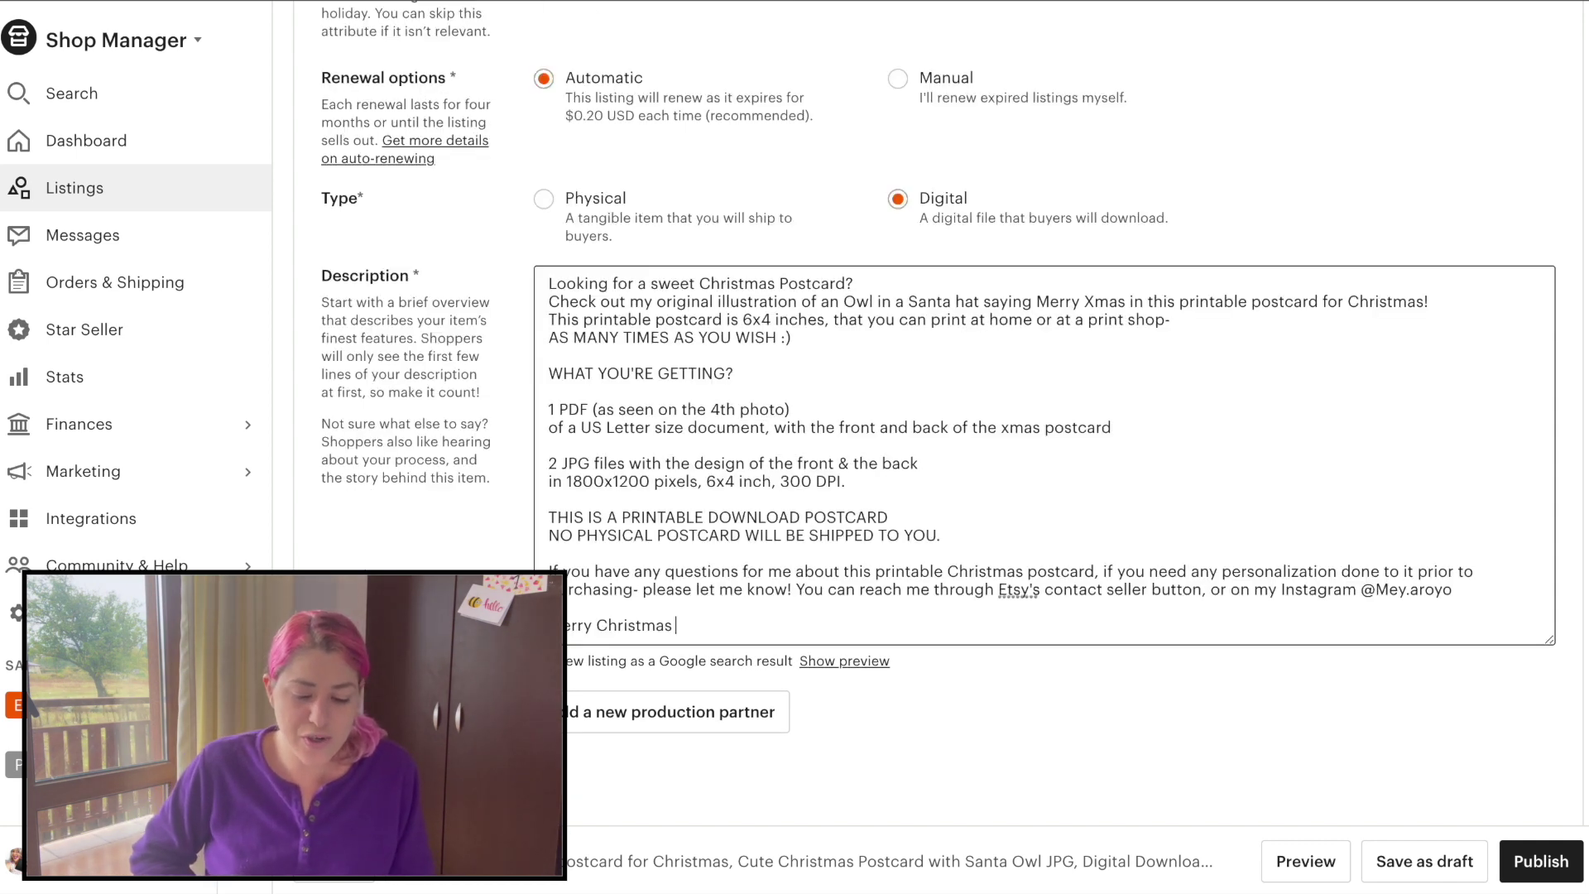
Step: Review the description against the uploaded photos and check the shop sections available for the listing
{"action": "scroll", "coordinate": [912, 398], "scroll_direction": "up", "scroll_amount": 1}
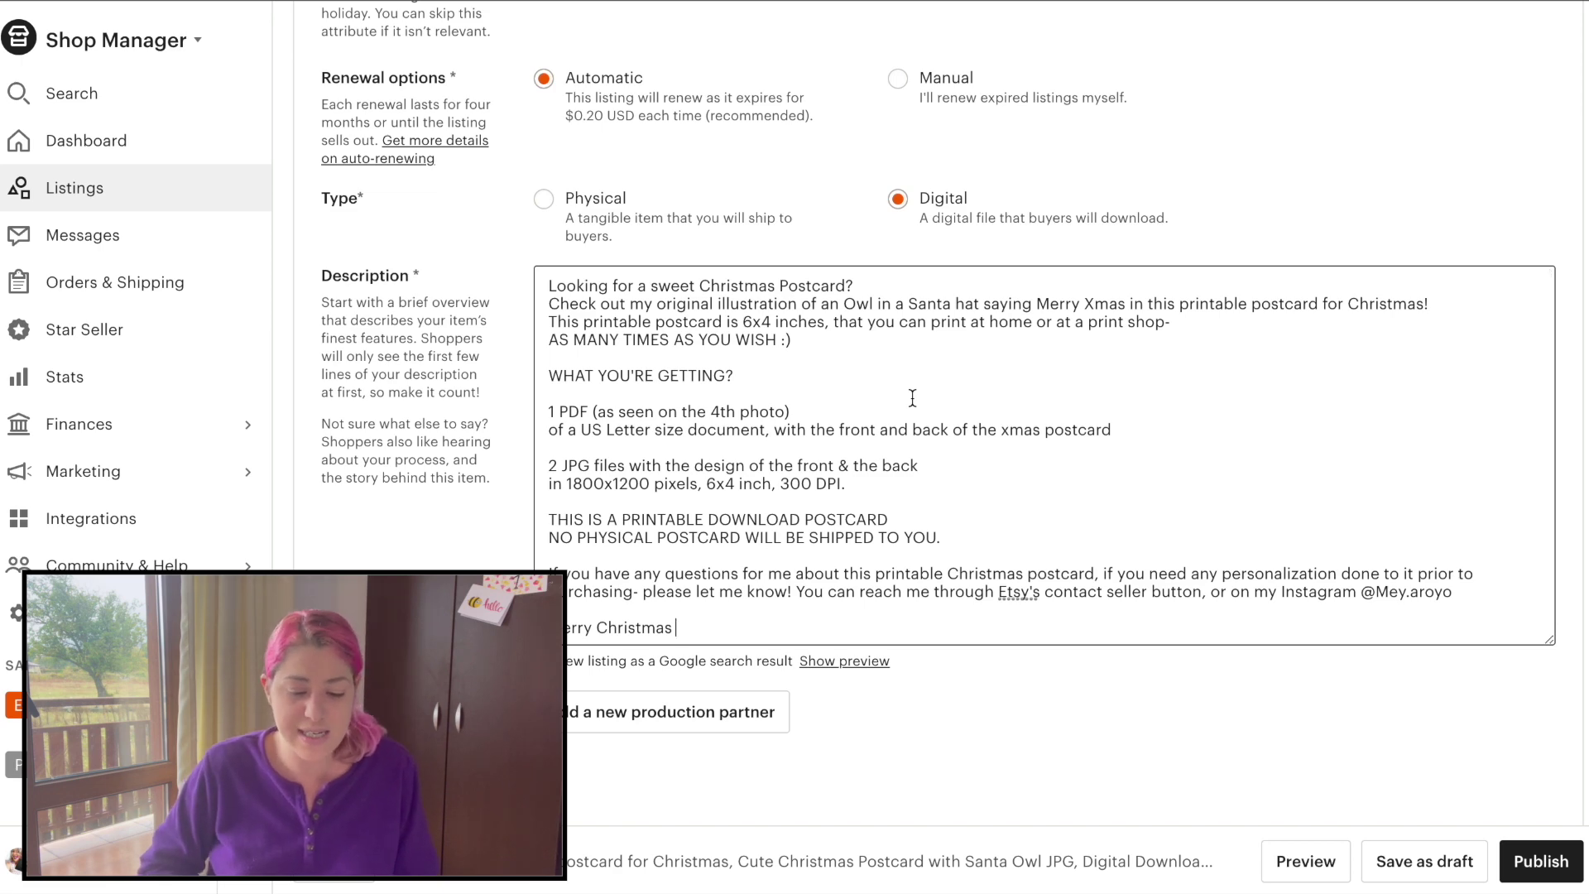
{"action": "scroll", "coordinate": [912, 398], "scroll_direction": "up", "scroll_amount": 1}
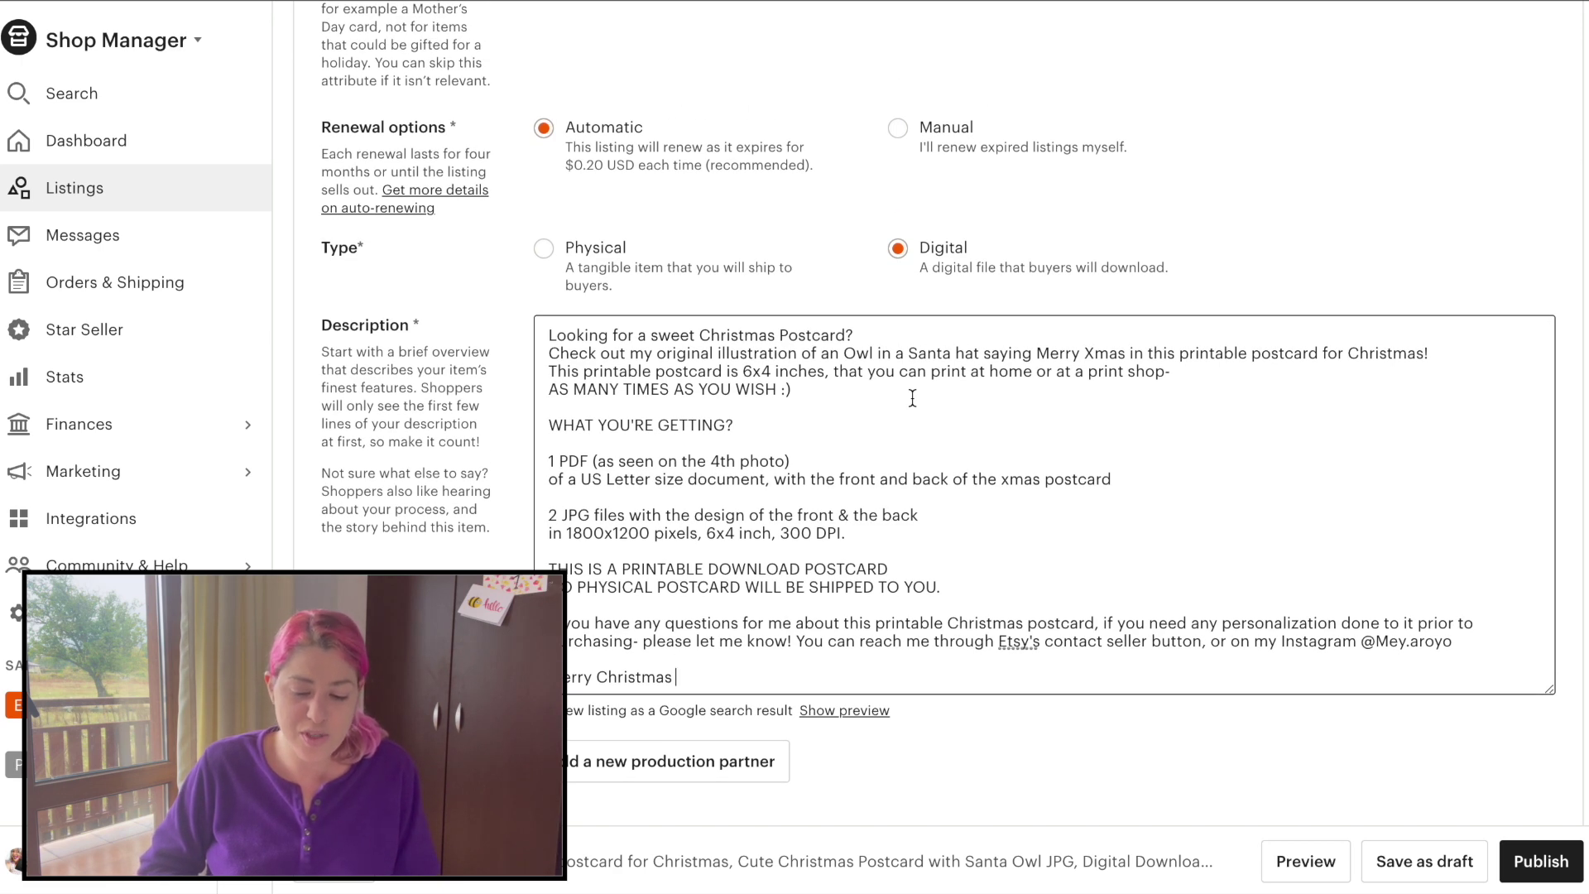
{"action": "scroll", "coordinate": [913, 398], "scroll_direction": "up", "scroll_amount": 1}
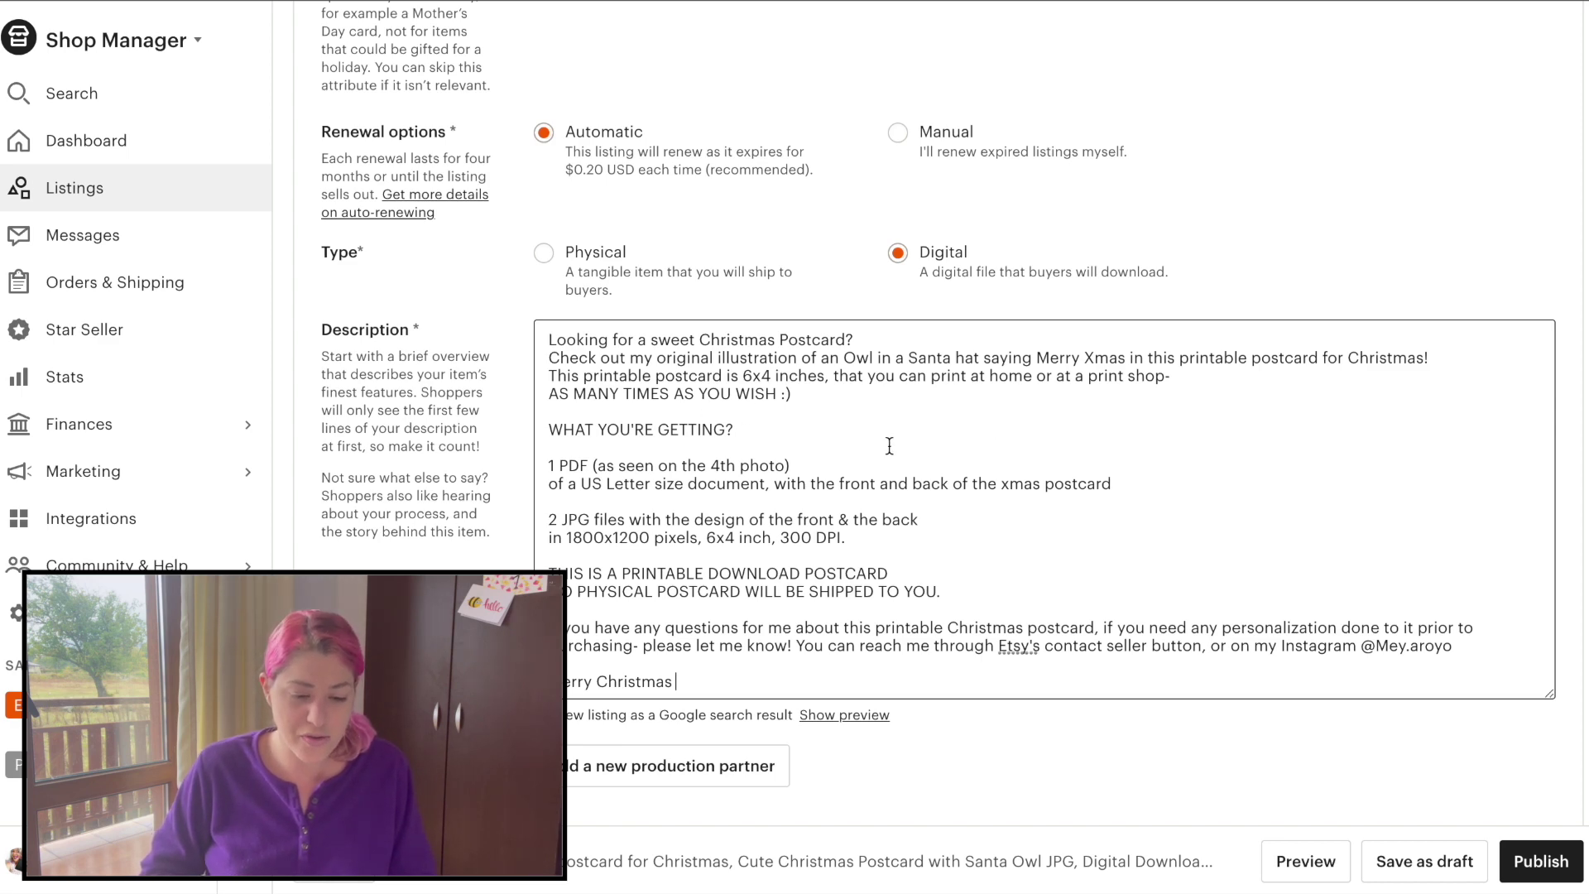
{"action": "scroll", "coordinate": [887, 444], "scroll_direction": "up", "scroll_amount": 20}
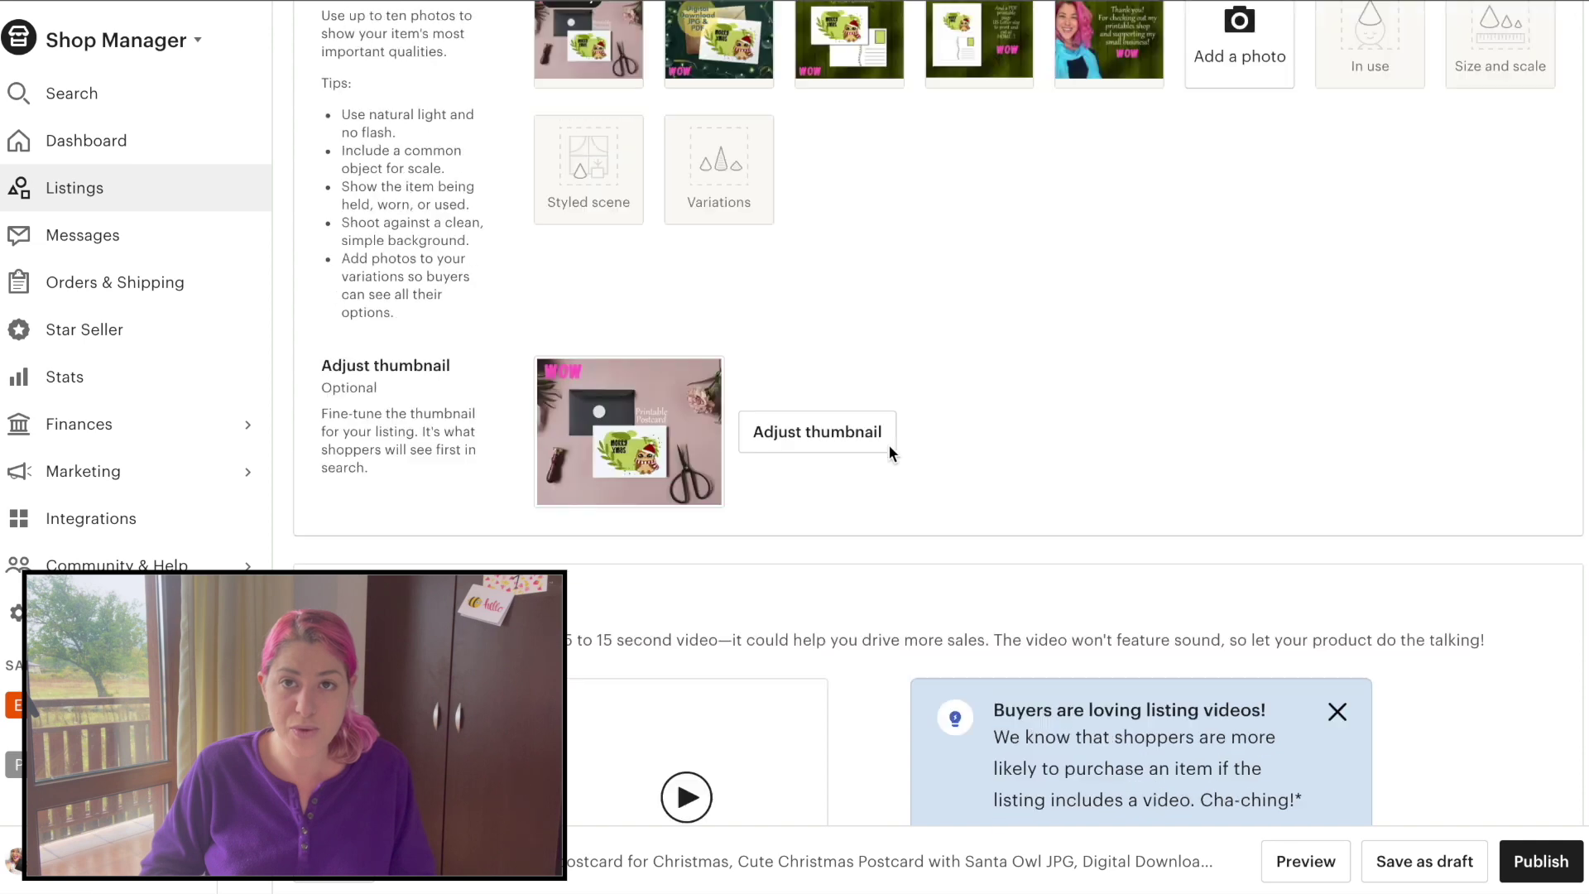
{"action": "scroll", "coordinate": [887, 443], "scroll_direction": "down", "scroll_amount": 10}
{"action": "scroll", "coordinate": [993, 324], "scroll_direction": "down", "scroll_amount": 10}
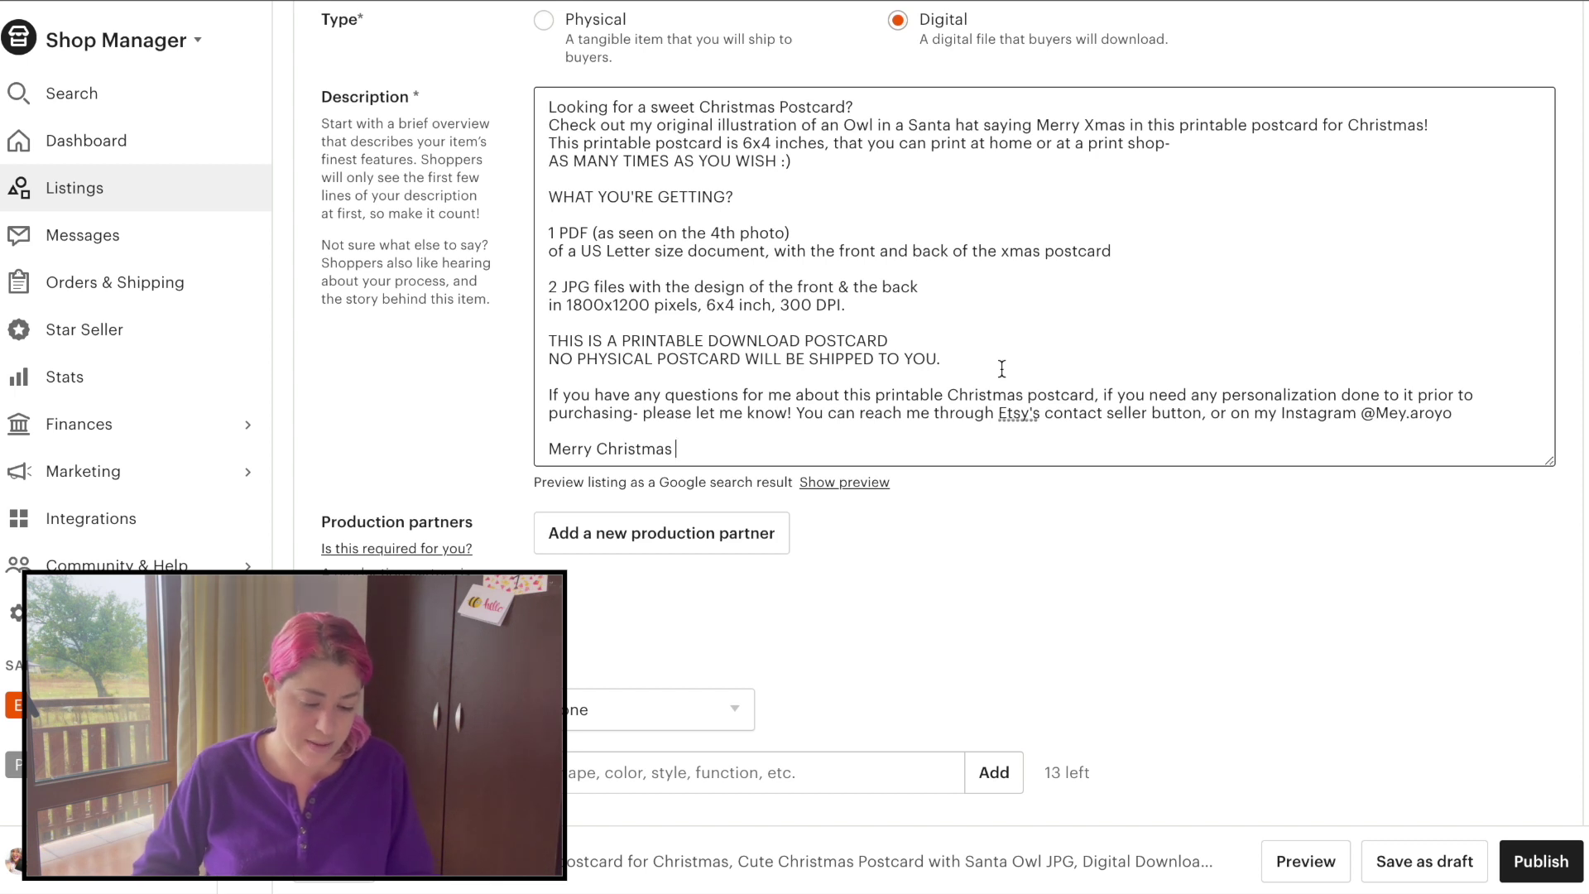
{"action": "scroll", "coordinate": [1002, 365], "scroll_direction": "down", "scroll_amount": 5}
{"action": "left_click", "coordinate": [609, 295]}
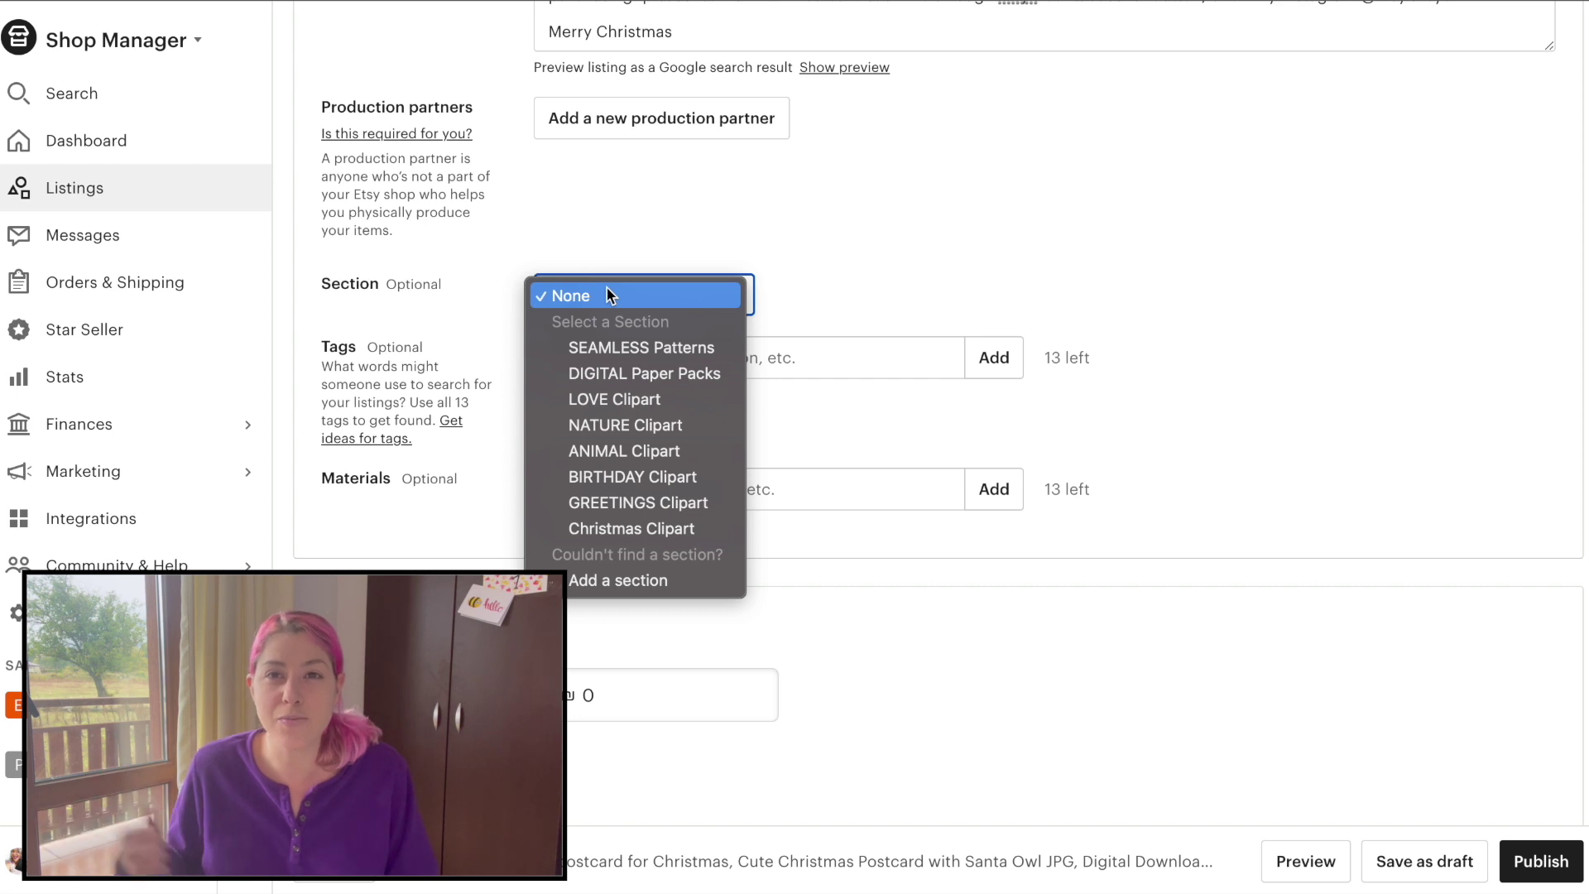
{"action": "left_click", "coordinate": [792, 258]}
Step: Add 13 listing tags, including "printable postcard", "instant download", "christmas postcard", "own postcard", "6x4 inch card", "4x6 inch card" and "printable card pdf"
{"action": "scroll", "coordinate": [792, 258], "scroll_direction": "down", "scroll_amount": 1}
{"action": "left_click", "coordinate": [709, 273]}
{"action": "type", "text": "printable postcard, instant download, digital postcard, christmas postcard, christmas cards, greeting card, own postcard, cute postcards, postcard for xmas, digital greeting, 6x4 inch card, 4x6 inch card, printable card pdf"}
{"action": "key", "text": "Return"}
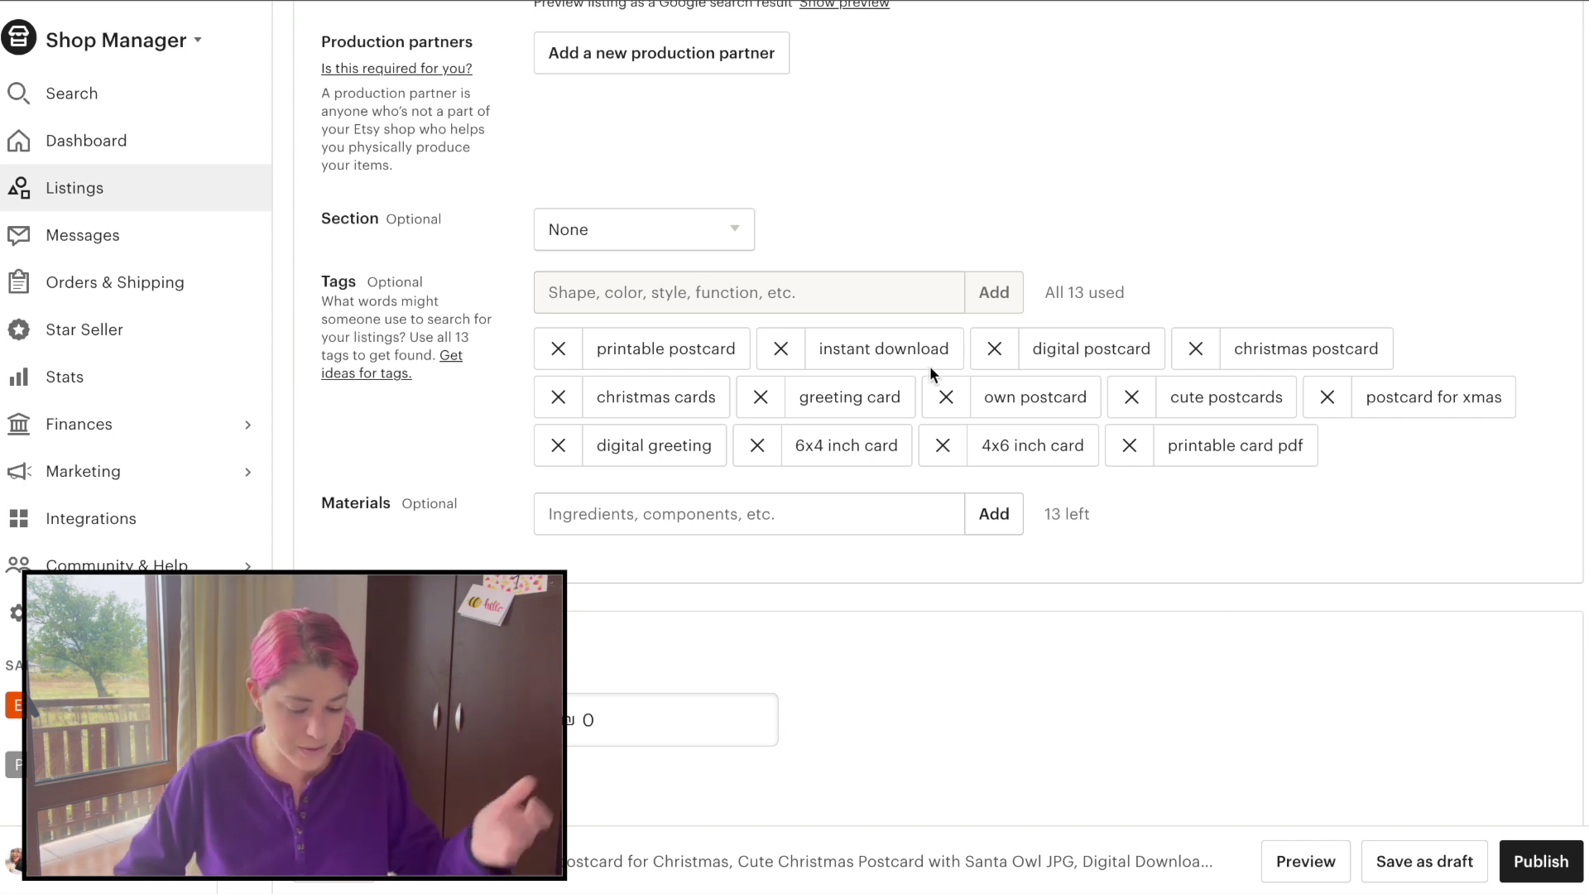
Step: Replace the misspelled "own postcard" tag with "owl postcard"
{"action": "left_click", "coordinate": [946, 397]}
{"action": "left_click", "coordinate": [794, 292]}
{"action": "type", "text": "ow"}
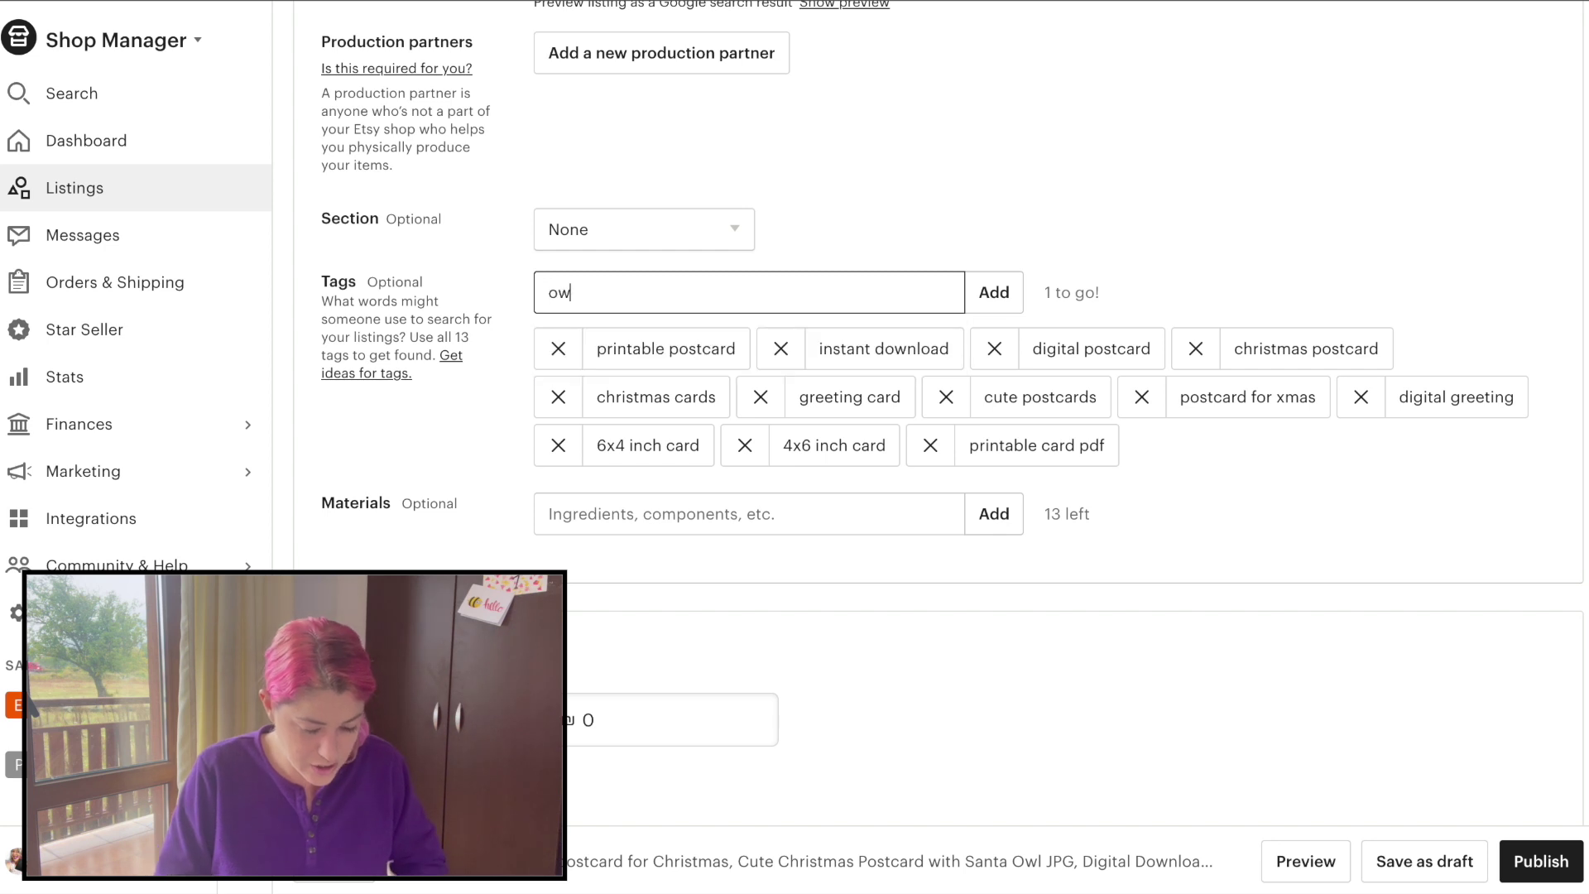
{"action": "type", "text": "l postcard"}
{"action": "key", "text": "Return"}
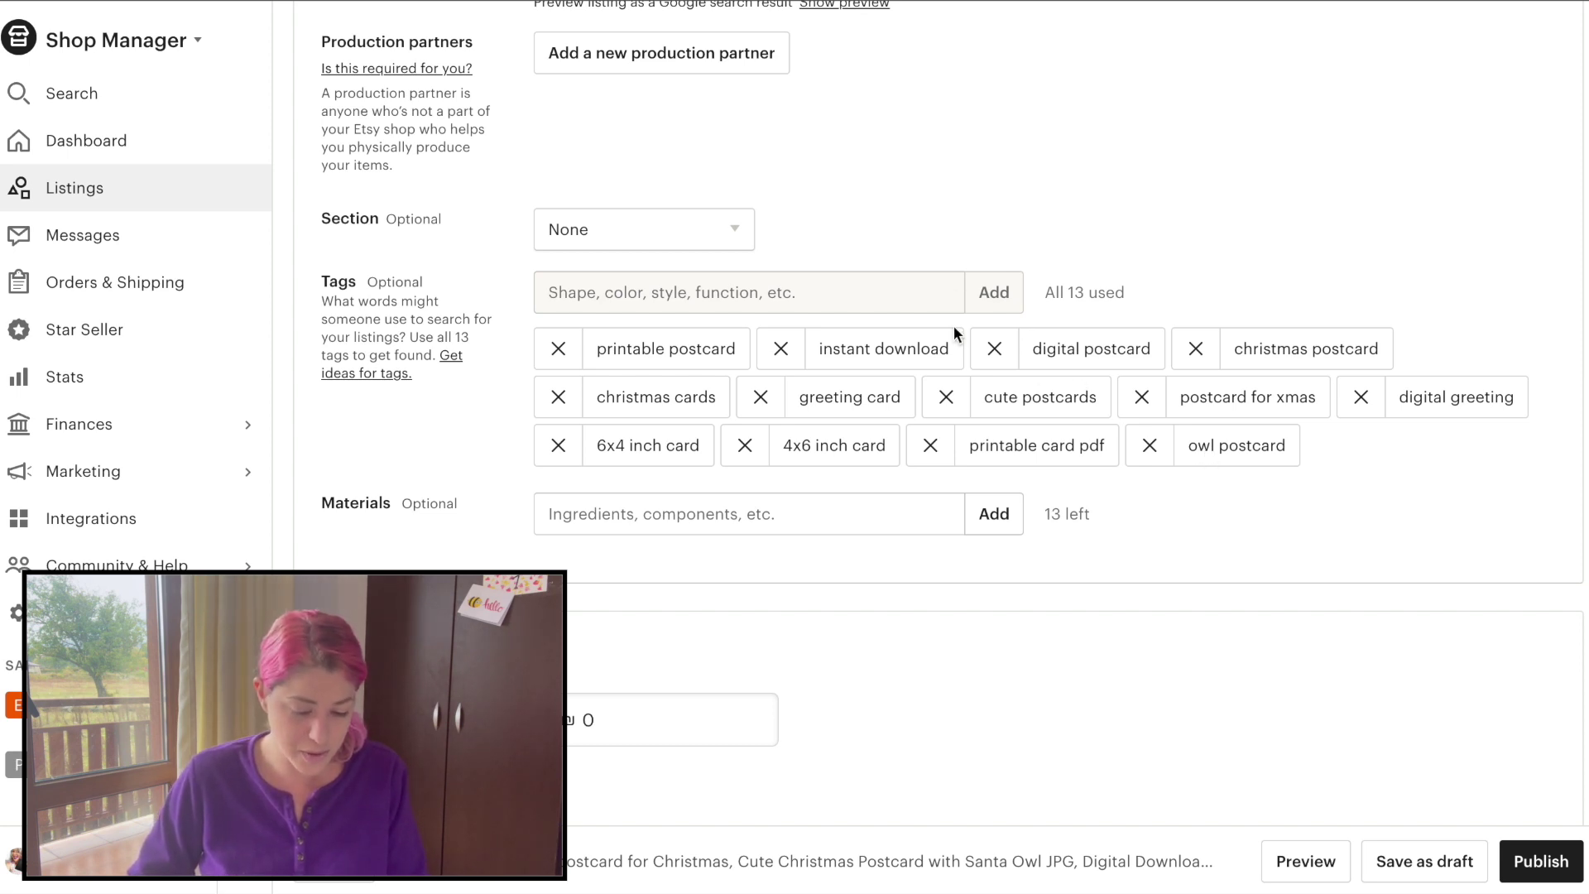
Step: Set the listing's price to ₪12.00 and its quantity to 100
{"action": "scroll", "coordinate": [954, 332], "scroll_direction": "down", "scroll_amount": 3}
{"action": "left_click", "coordinate": [635, 461]}
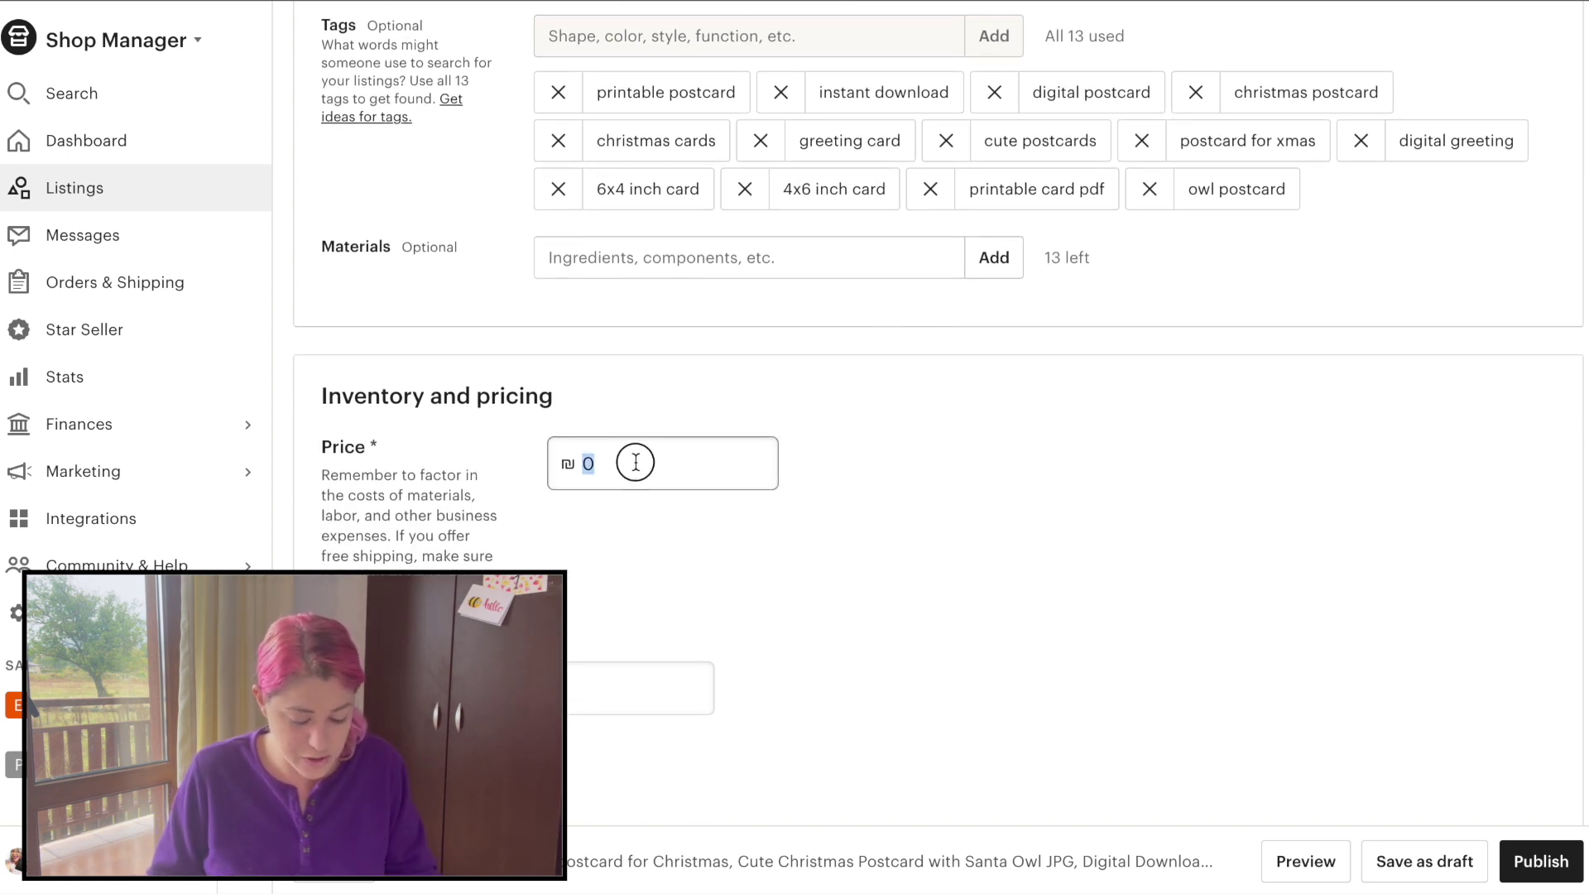
{"action": "type", "text": "12"}
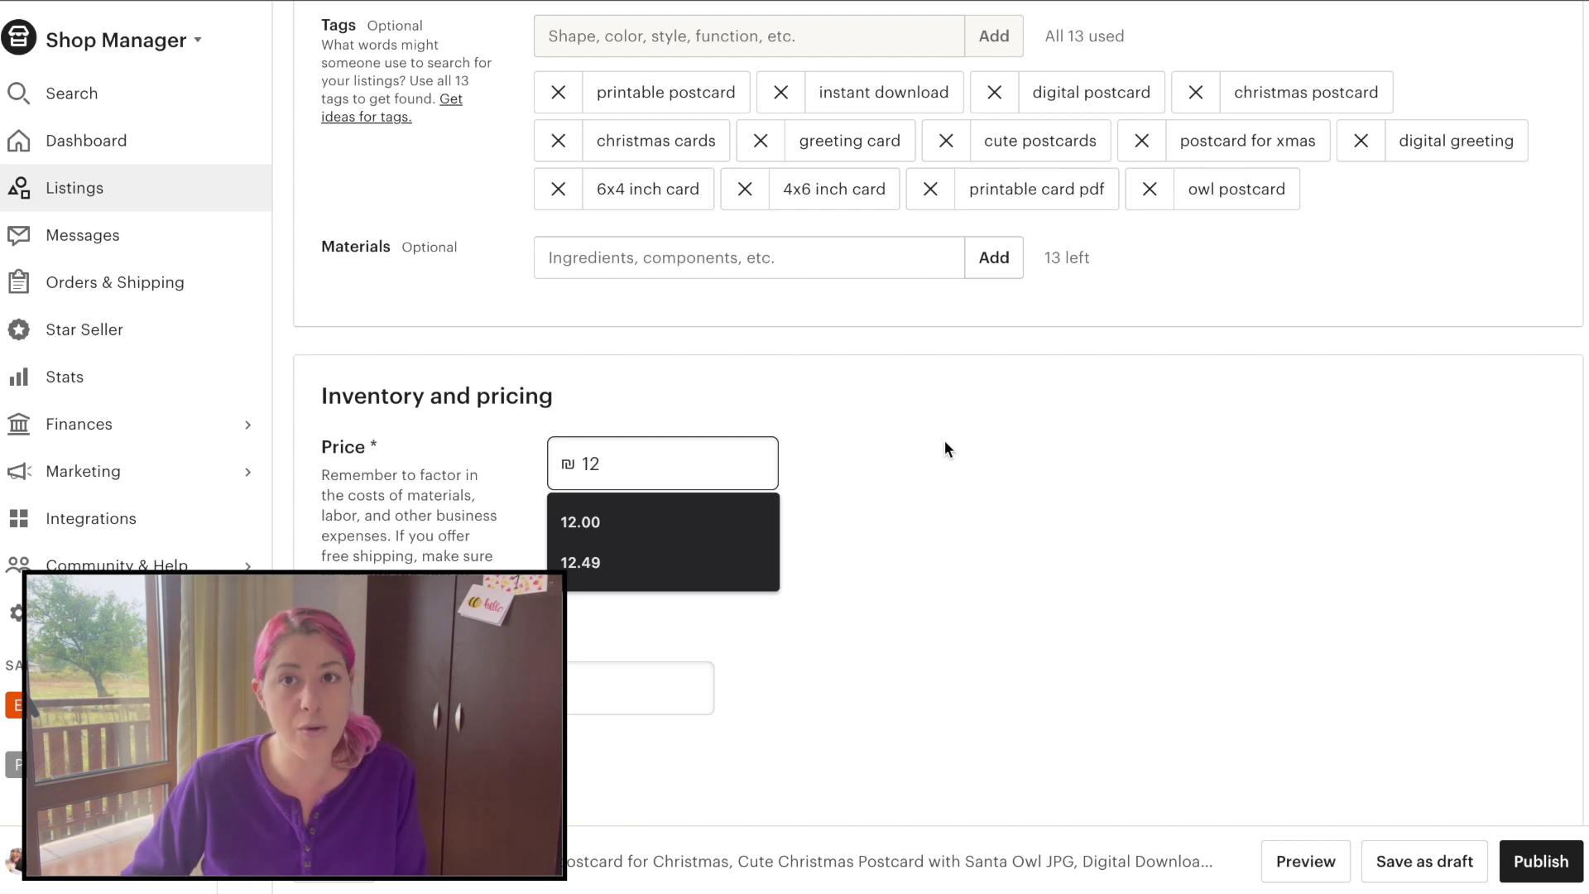
{"action": "left_click", "coordinate": [945, 441]}
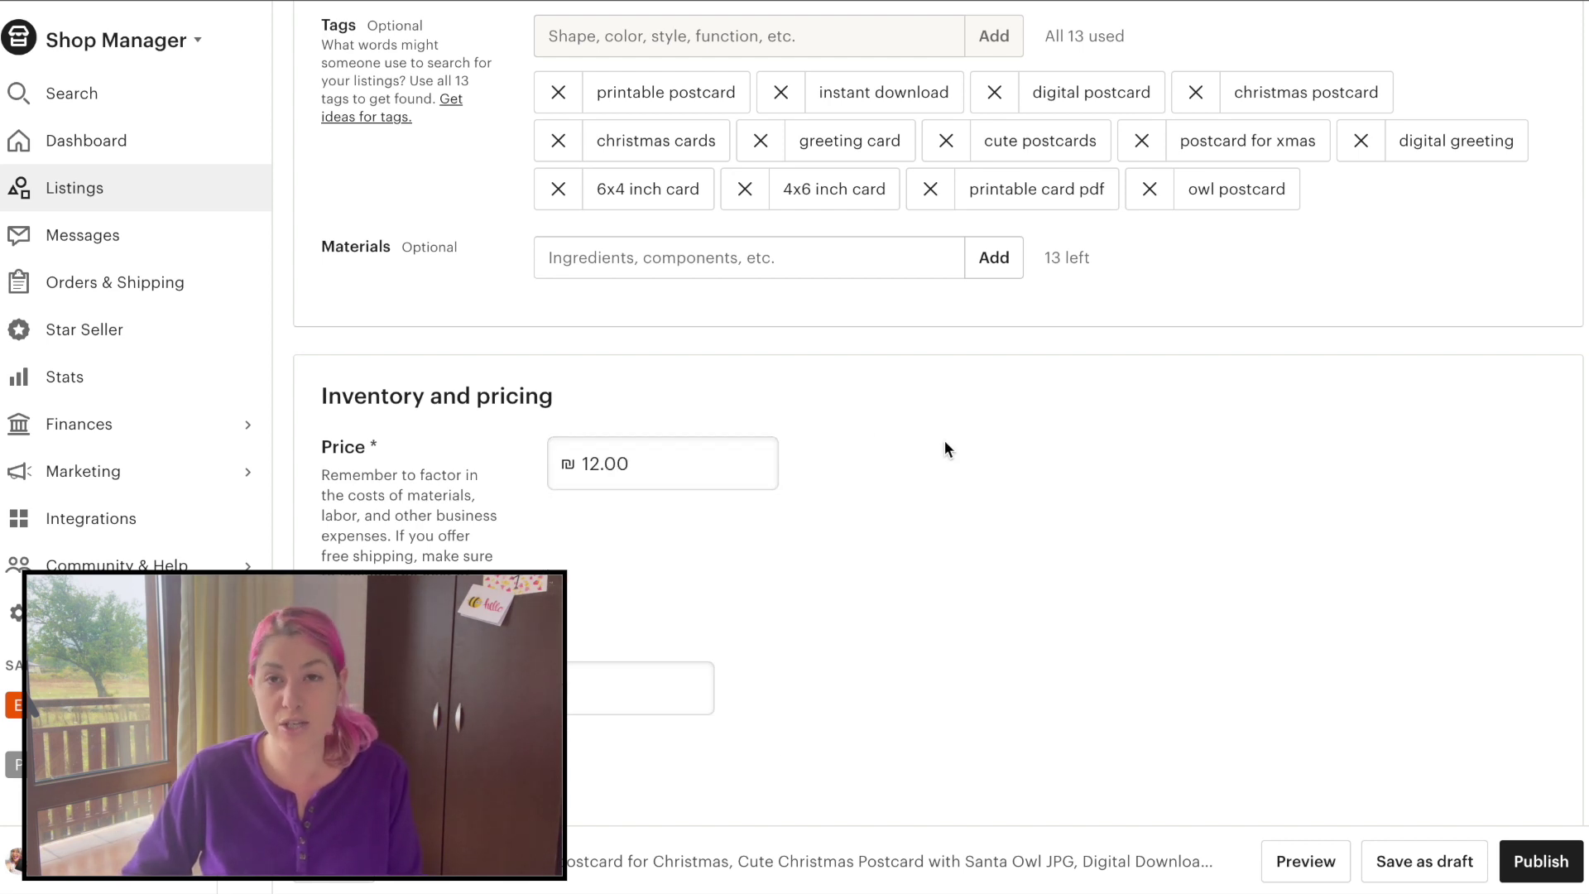
{"action": "scroll", "coordinate": [945, 441], "scroll_direction": "down", "scroll_amount": 1}
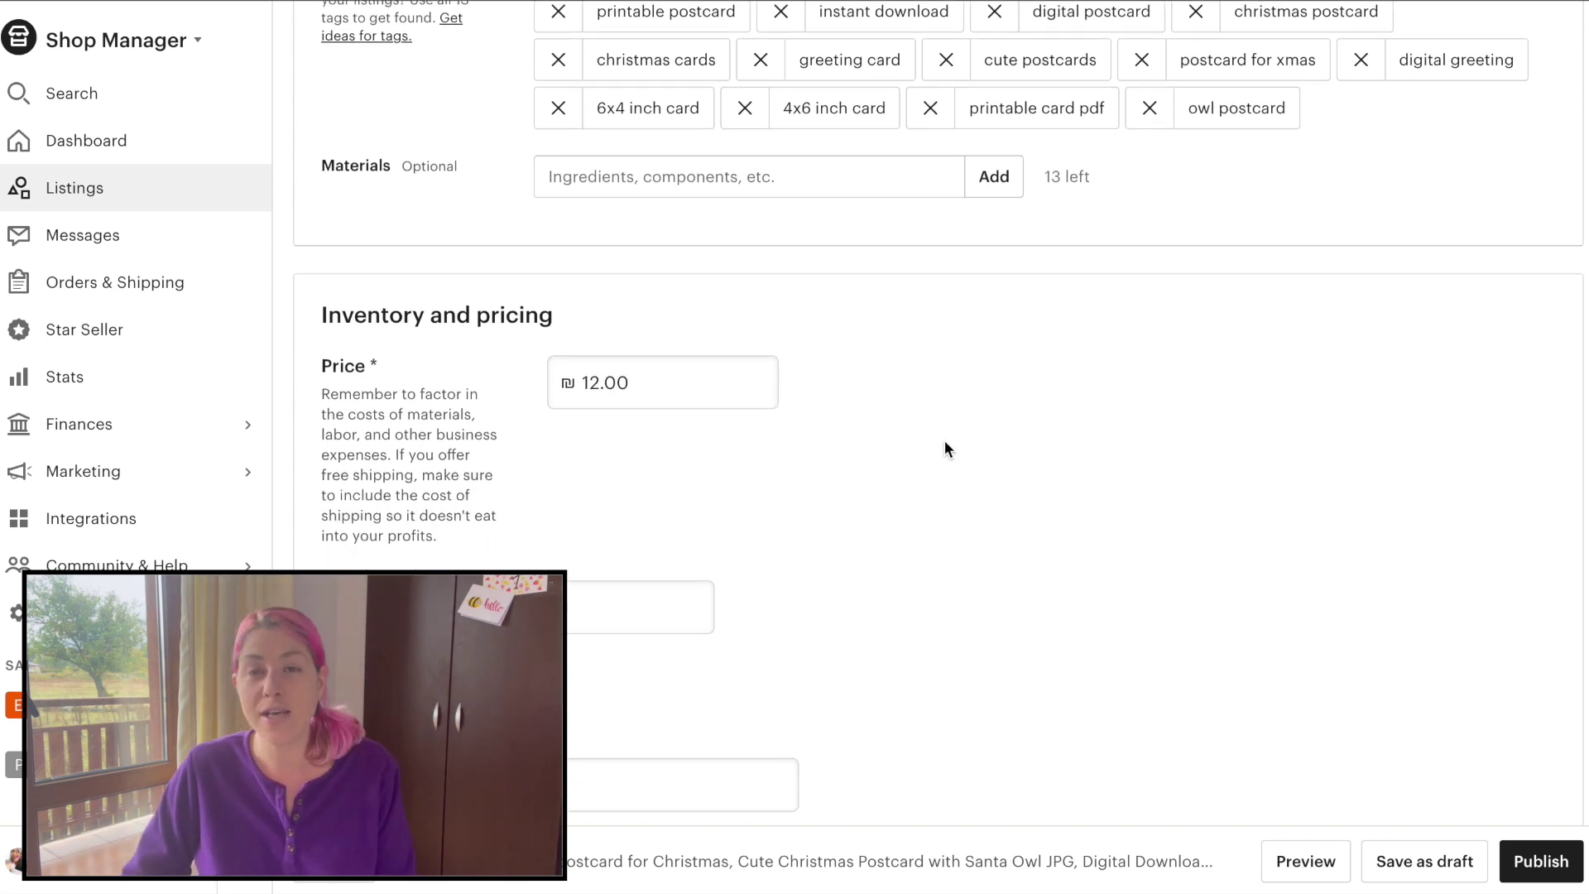
{"action": "scroll", "coordinate": [945, 440], "scroll_direction": "down", "scroll_amount": 3}
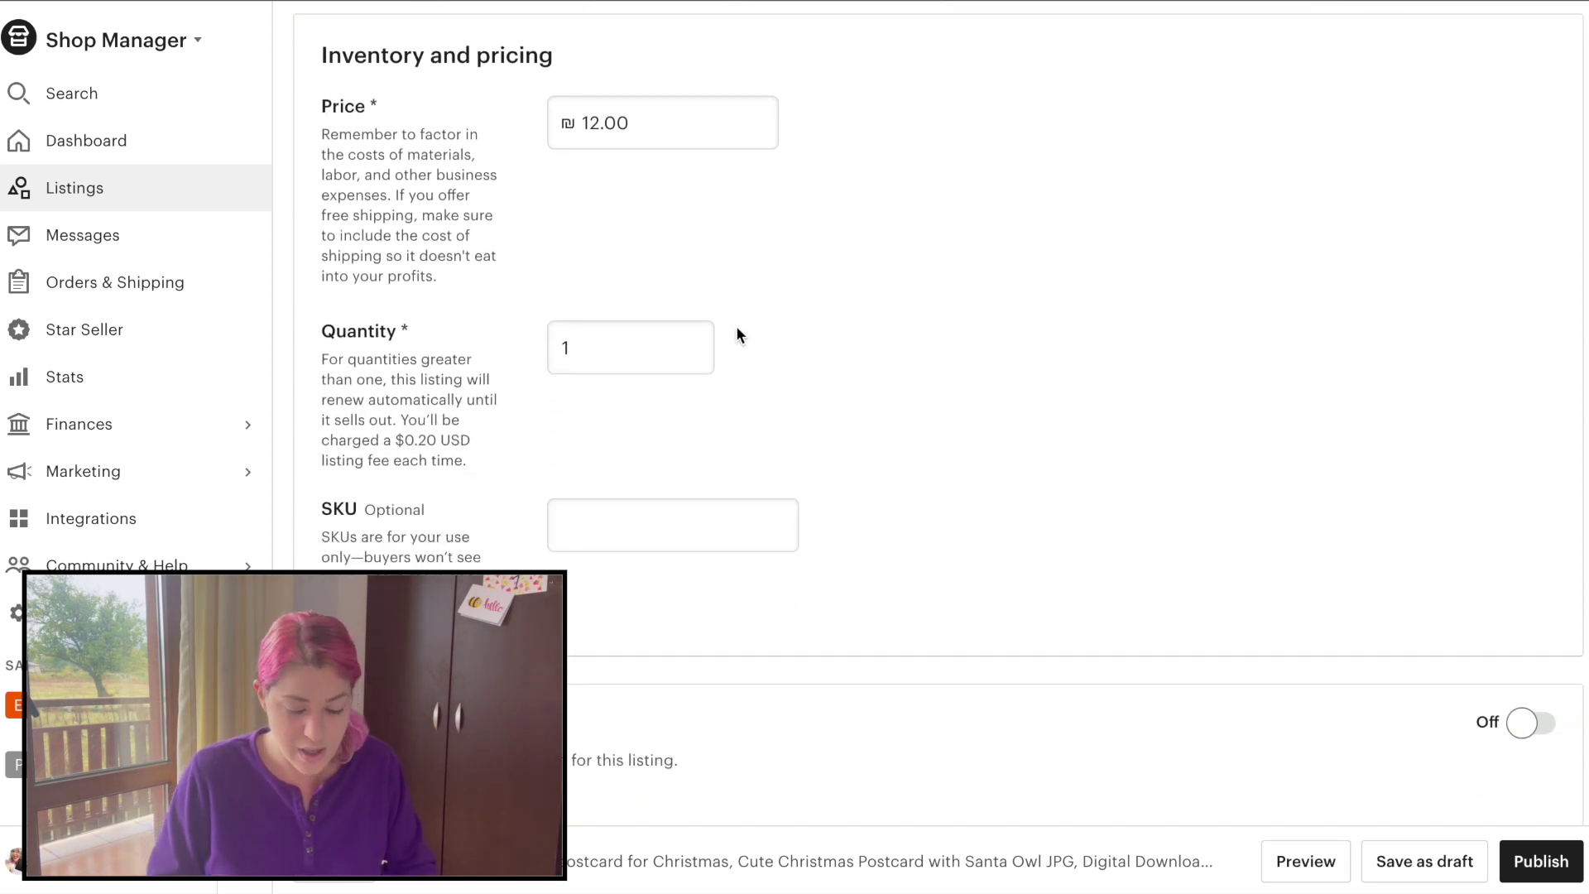
{"action": "double_click", "coordinate": [657, 346]}
{"action": "left_click", "coordinate": [574, 405]}
{"action": "left_click", "coordinate": [1038, 295]}
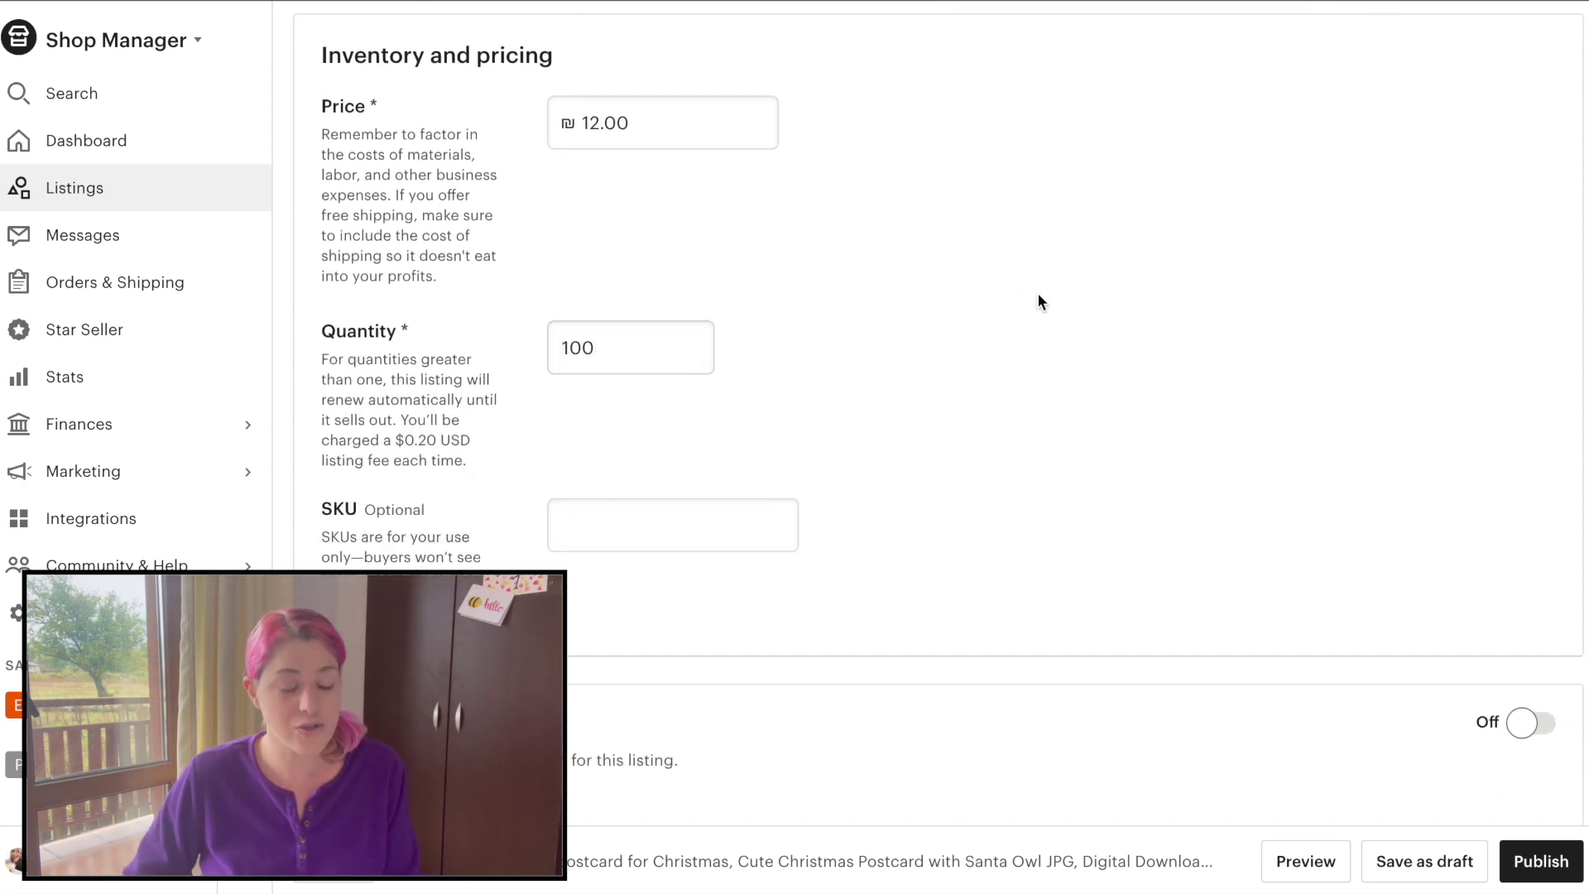
Step: Upload postcard back.jpg, Merry christmas postcard.jpg and owl christmas postcard.pdf from the Merry Christmas folder in Downloads as the listing's digital files
{"action": "scroll", "coordinate": [1040, 300], "scroll_direction": "down", "scroll_amount": 6}
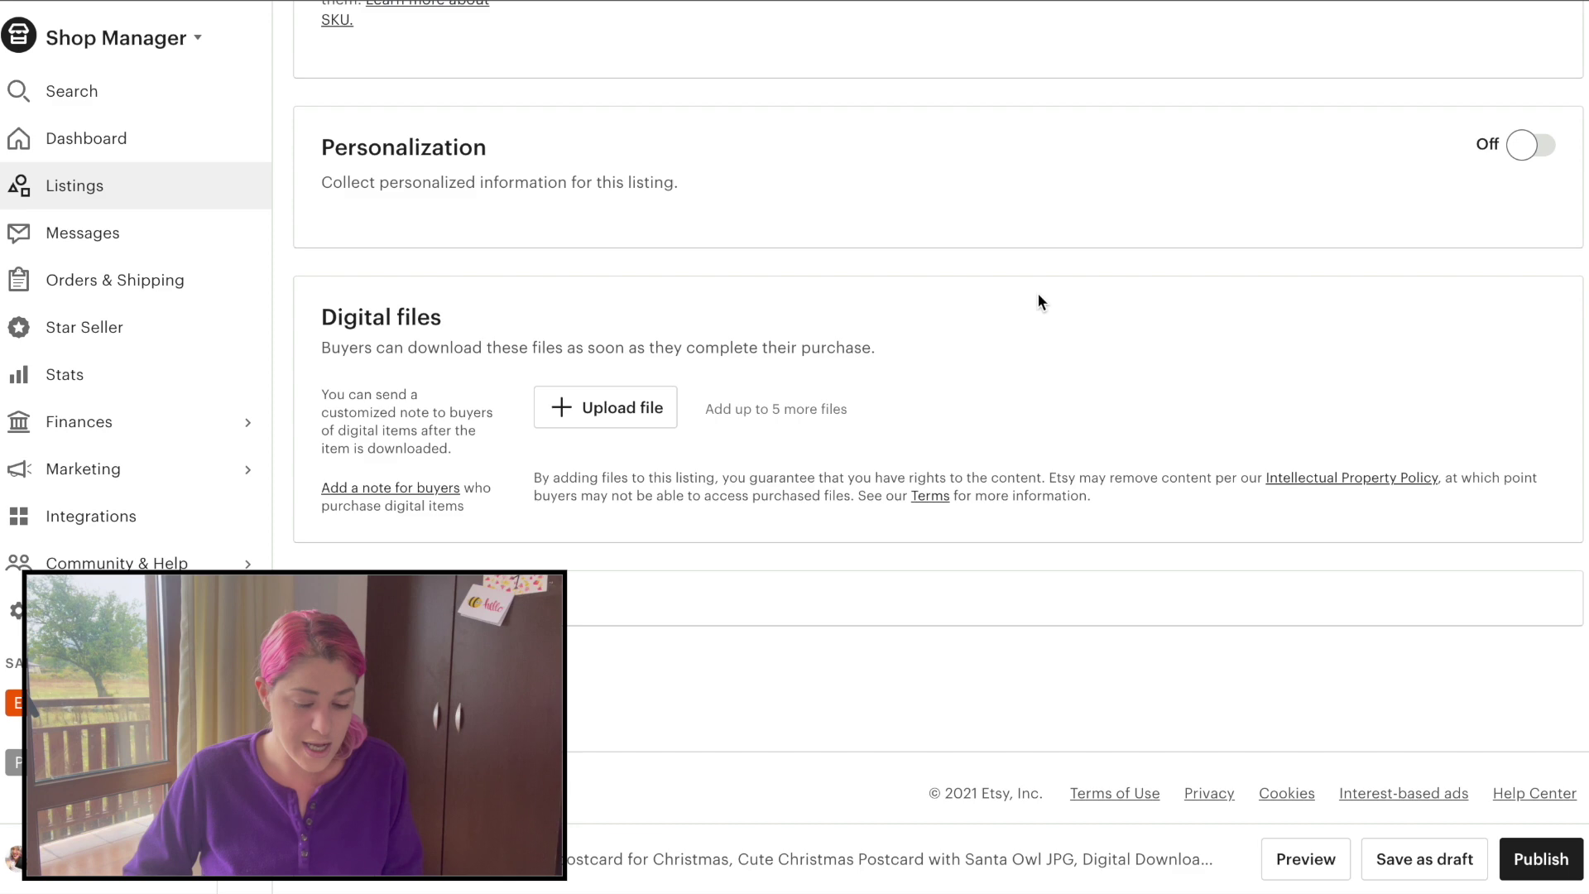
{"action": "left_click", "coordinate": [648, 408]}
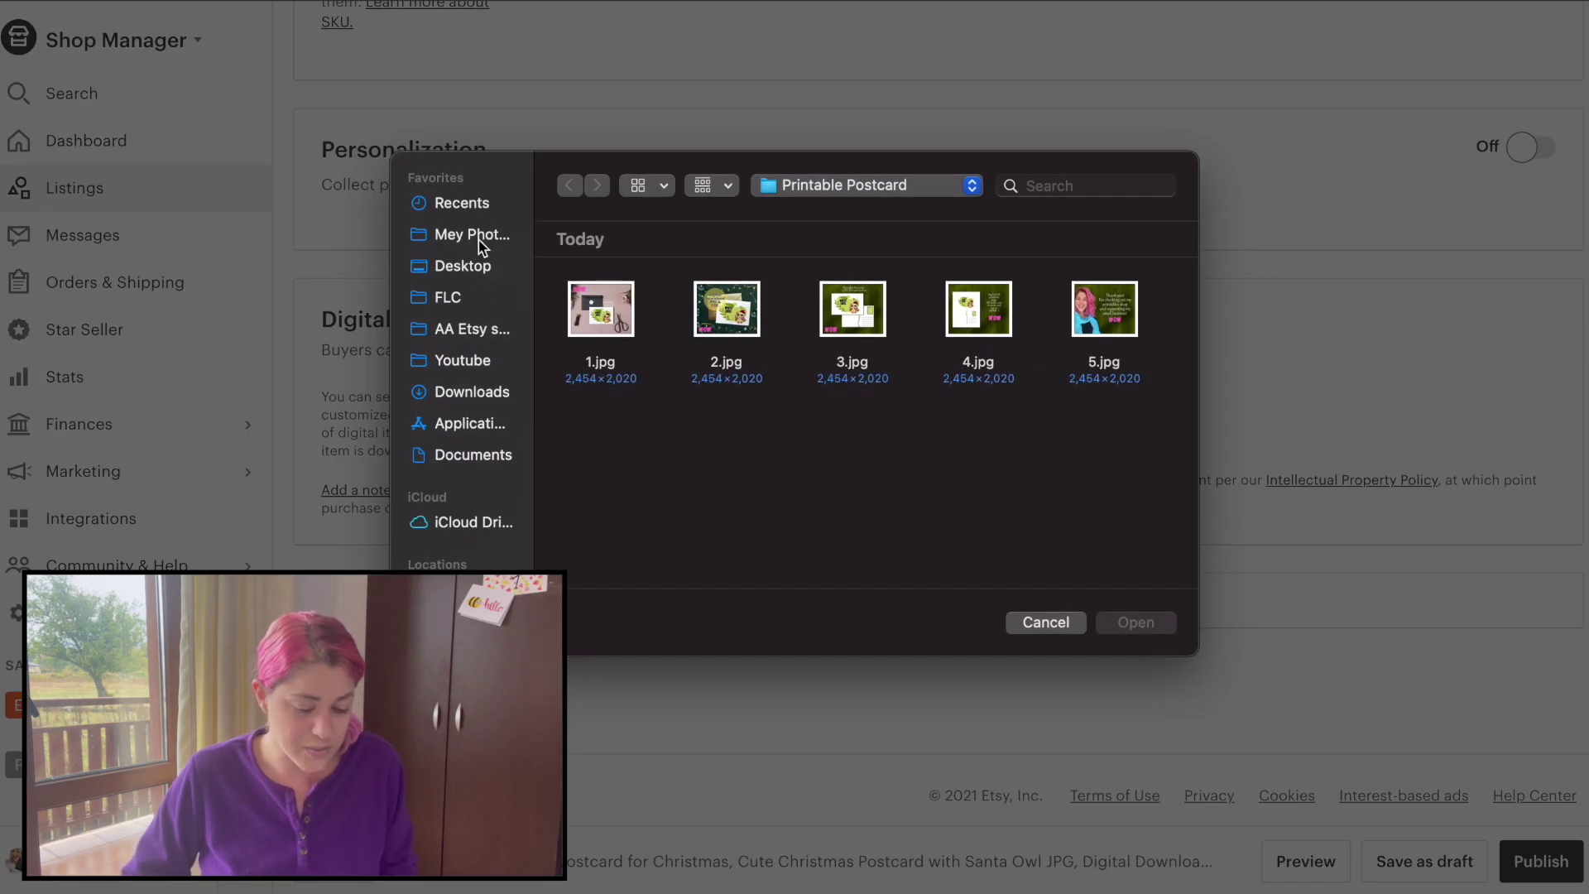
{"action": "left_click", "coordinate": [466, 396]}
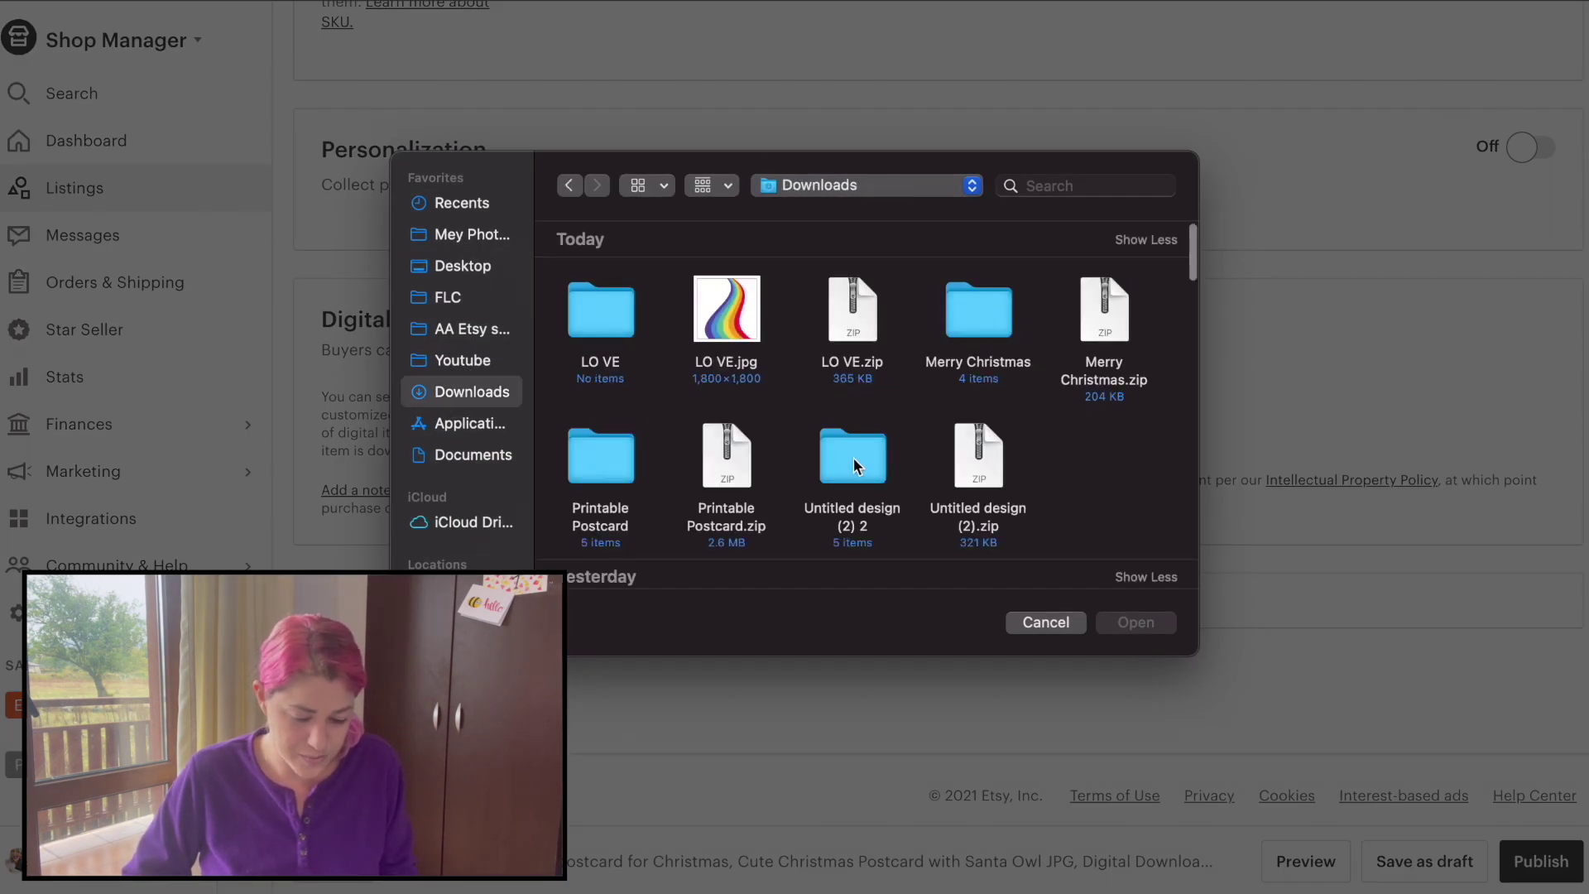
{"action": "double_click", "coordinate": [995, 321]}
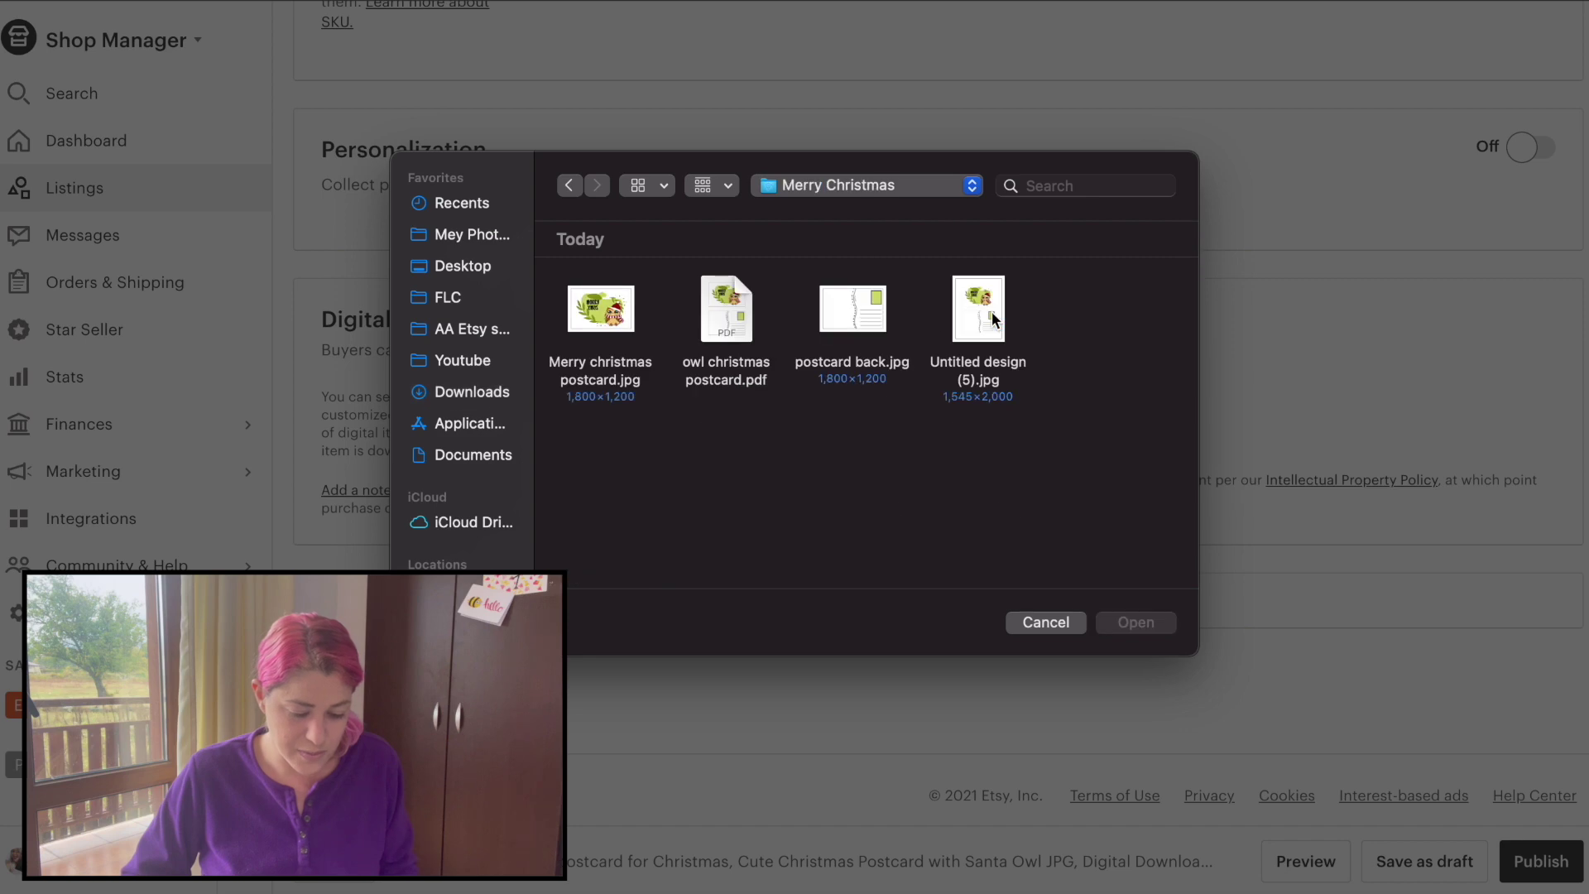
{"action": "left_click", "coordinate": [713, 310]}
{"action": "left_click", "coordinate": [857, 305]}
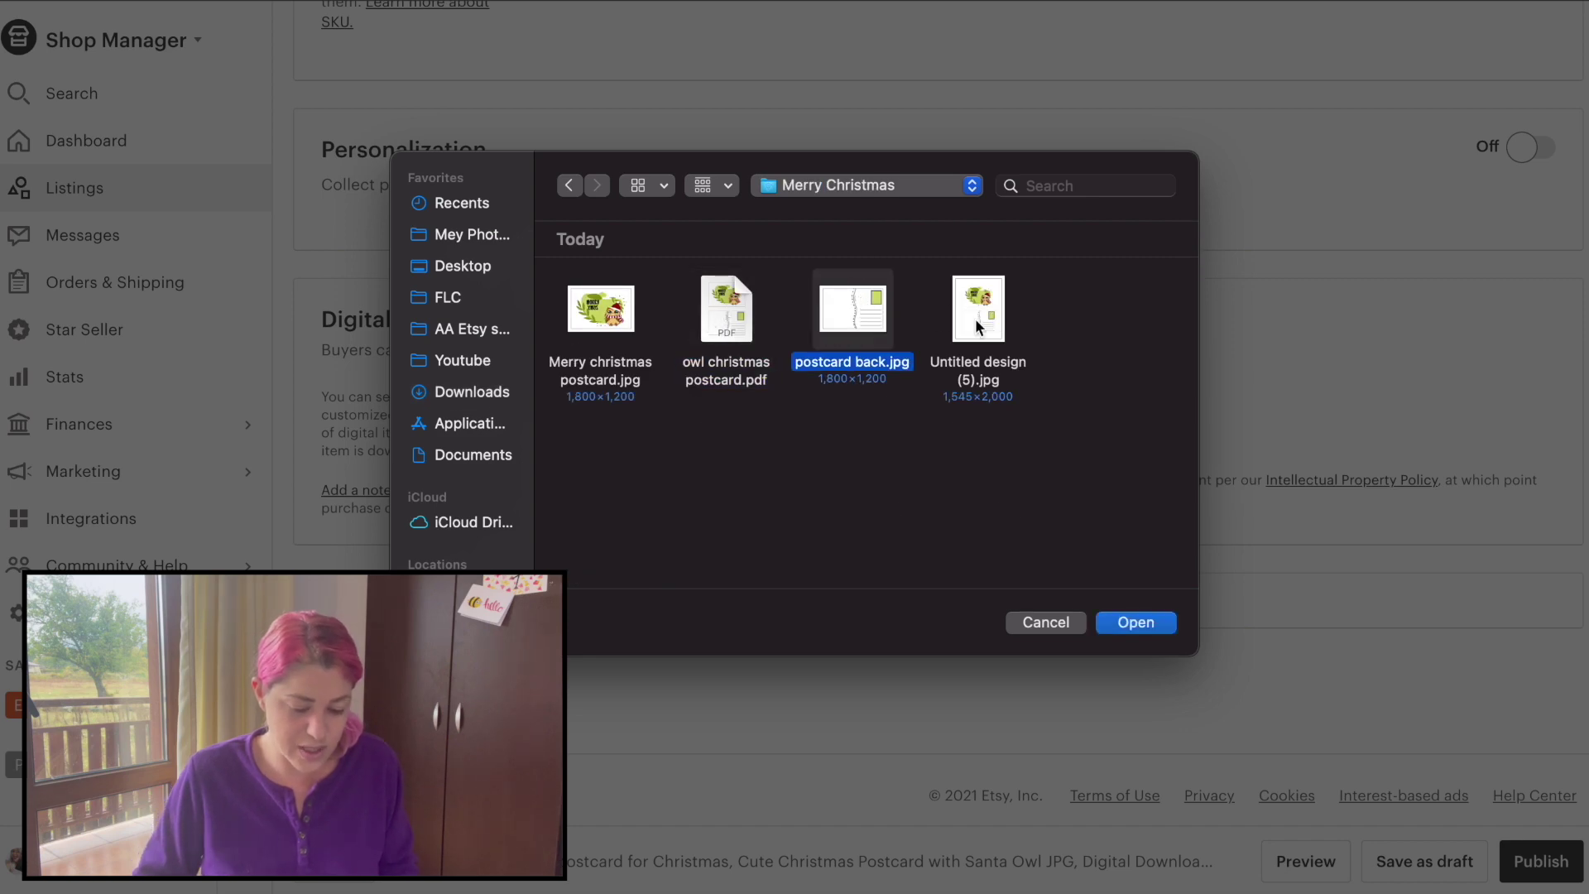
{"action": "left_click", "coordinate": [601, 329], "text": "super"}
{"action": "key", "text": "Return"}
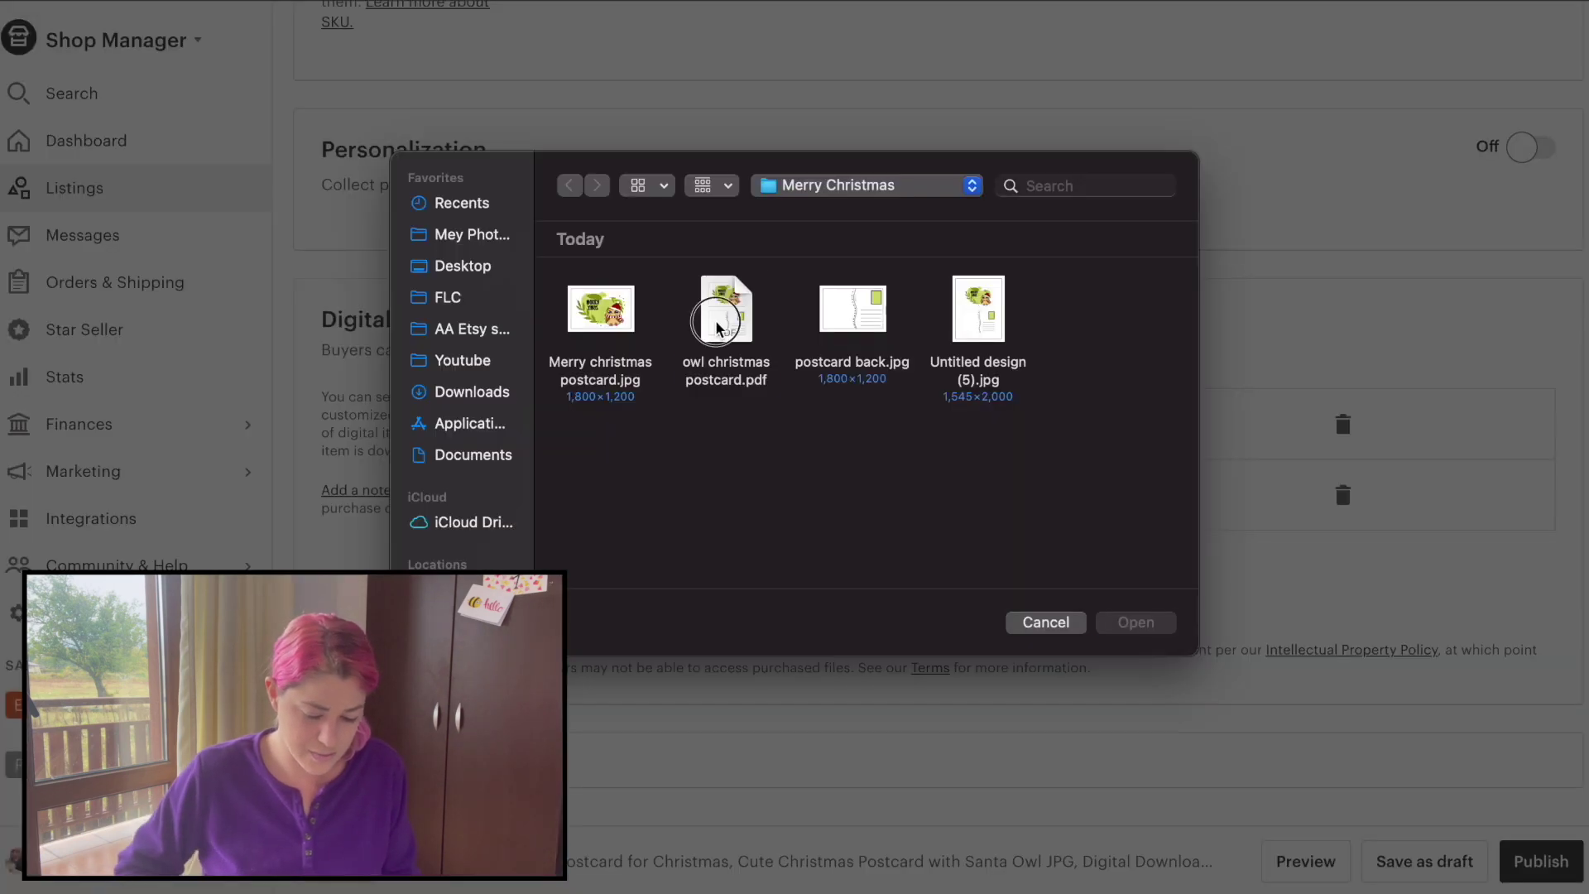
{"action": "left_click", "coordinate": [720, 314]}
{"action": "key", "text": "Return"}
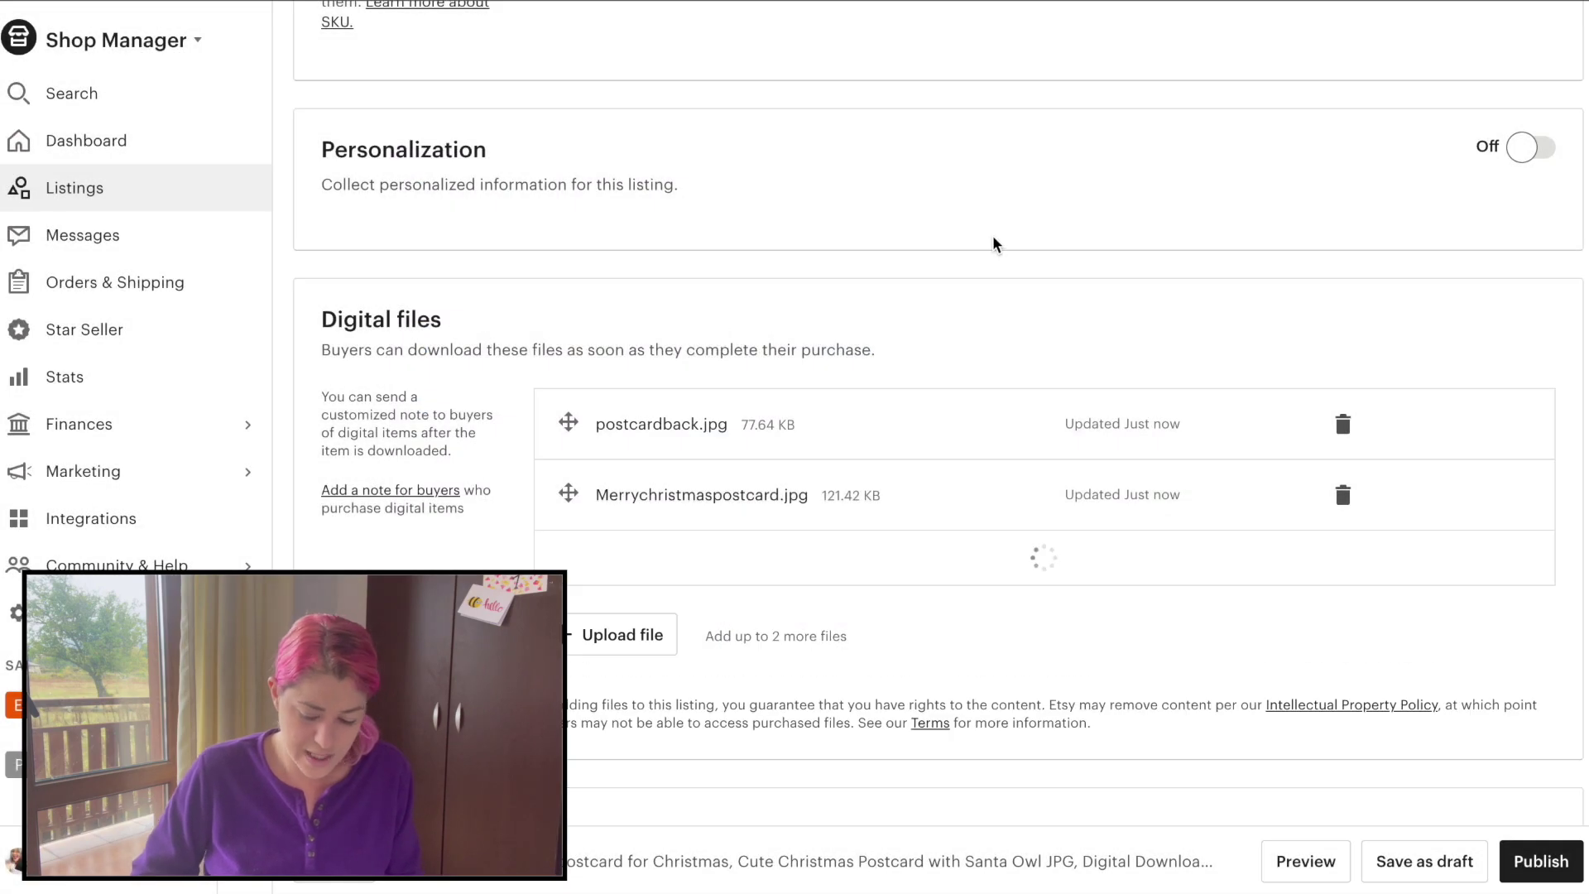
Step: Publish the postcard listing and open its public listing page
{"action": "left_click", "coordinate": [1541, 861]}
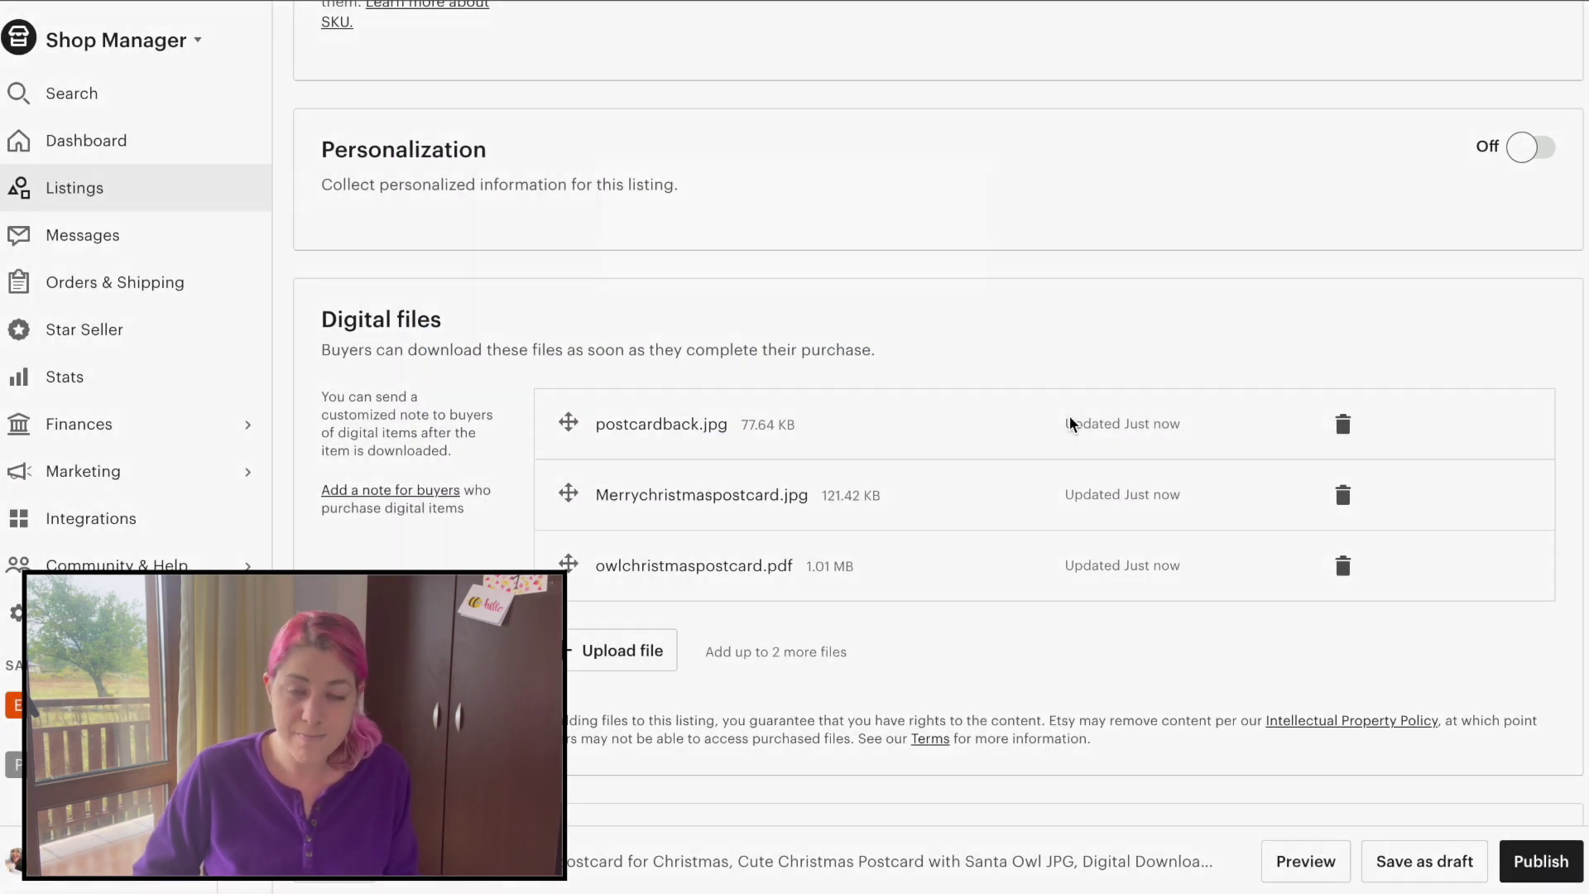
{"action": "left_click", "coordinate": [1031, 469]}
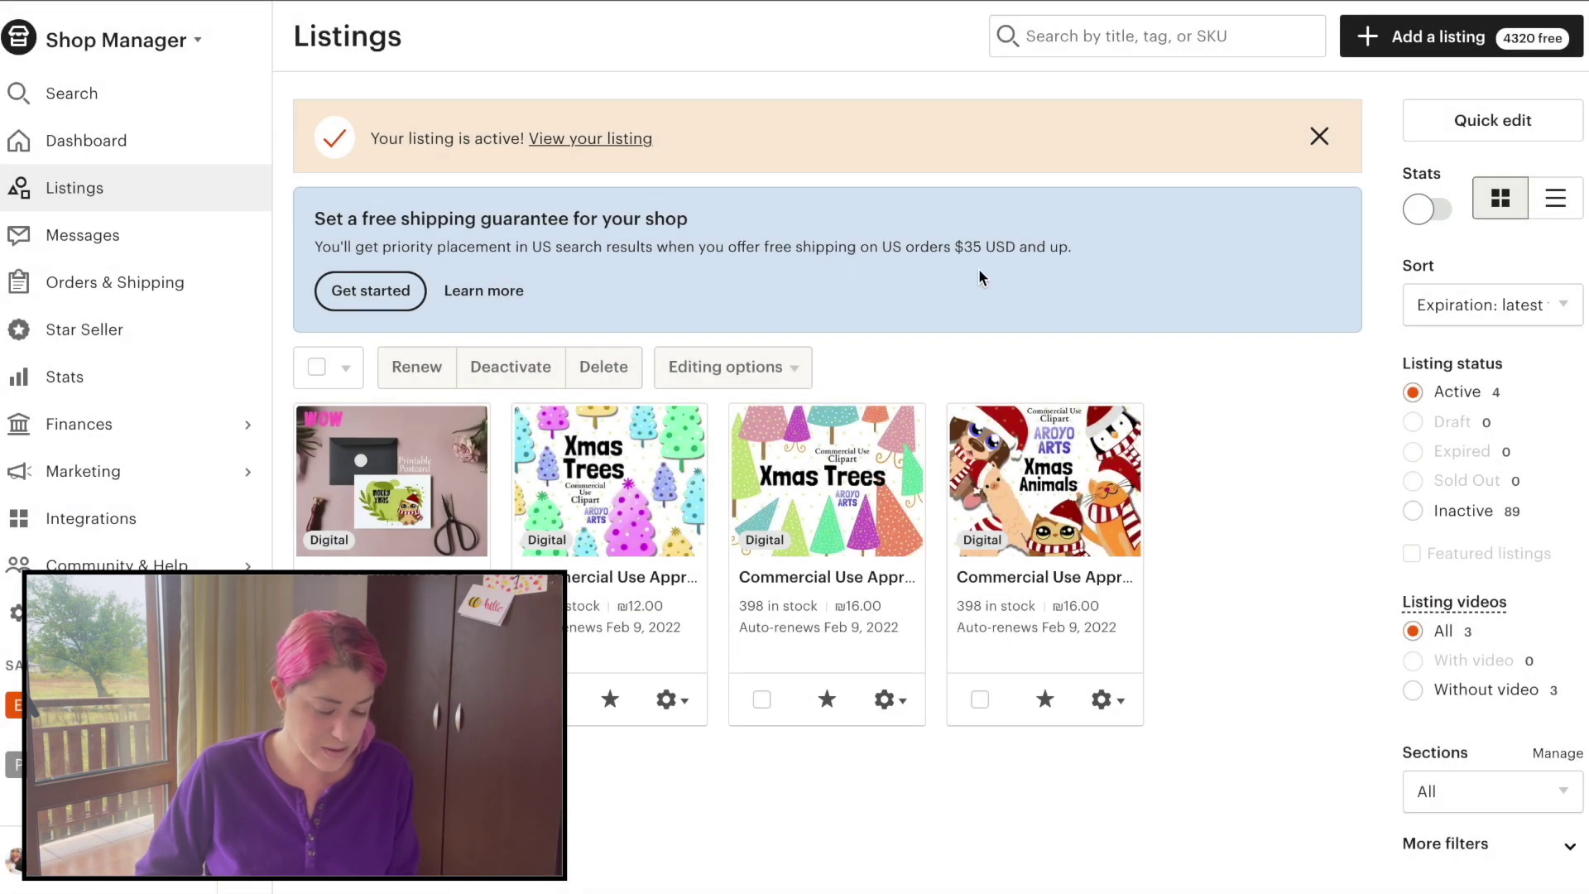
{"action": "left_click", "coordinate": [412, 500]}
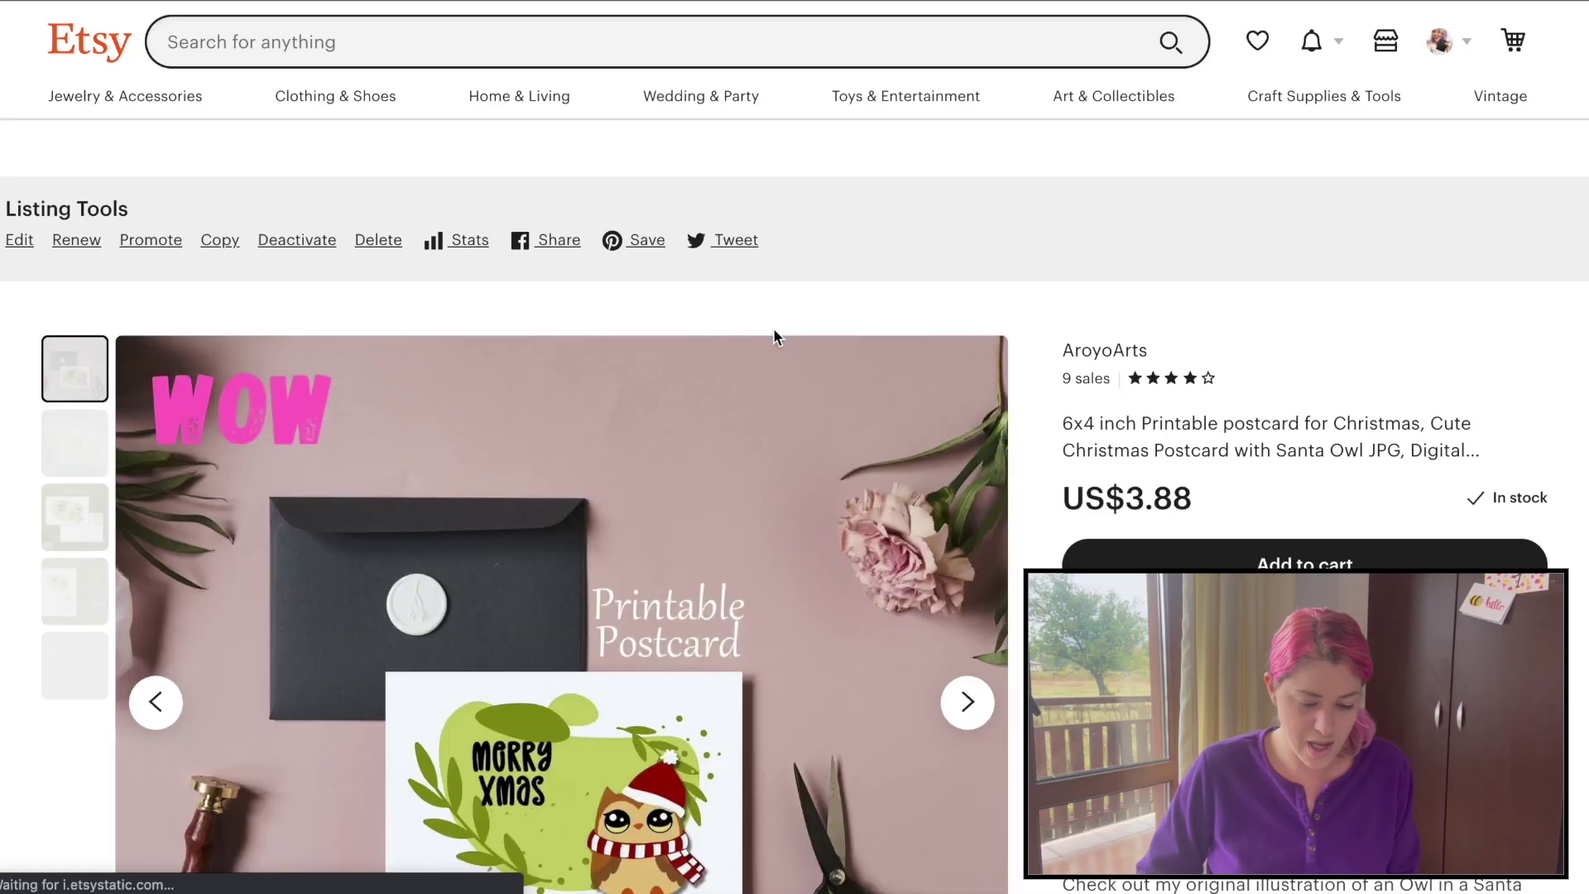
Step: Look through all the mockup photos on the published postcard listing, ending back on the first one
{"action": "scroll", "coordinate": [773, 331], "scroll_direction": "down", "scroll_amount": 4}
{"action": "scroll", "coordinate": [819, 547], "scroll_direction": "up", "scroll_amount": 3}
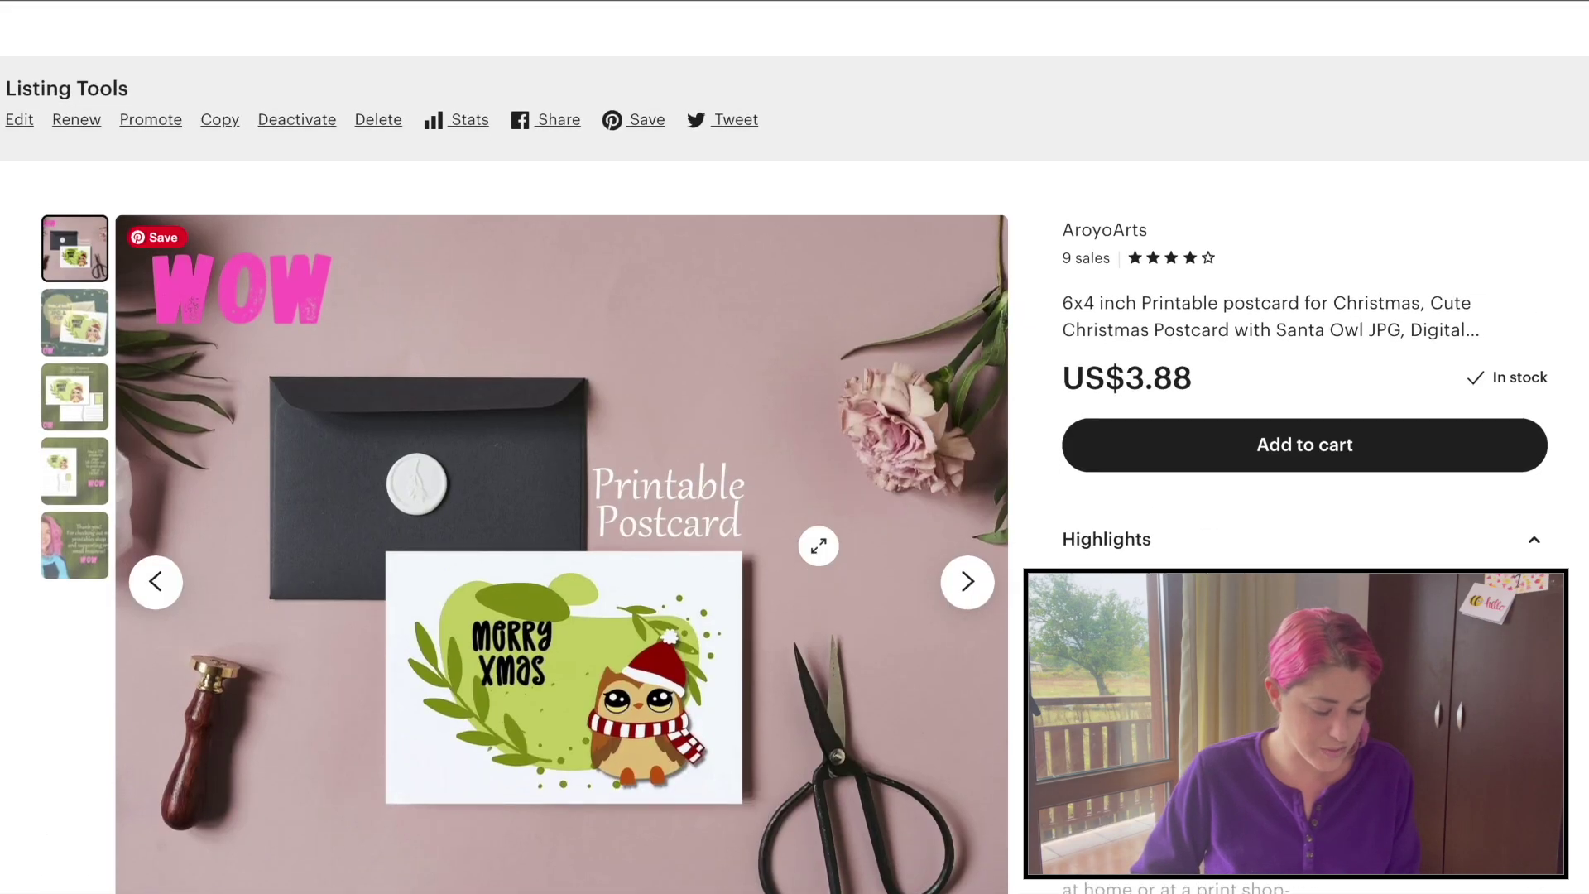
{"action": "scroll", "coordinate": [818, 546], "scroll_direction": "up", "scroll_amount": 1}
{"action": "left_click", "coordinate": [76, 427]}
{"action": "left_click", "coordinate": [90, 503]}
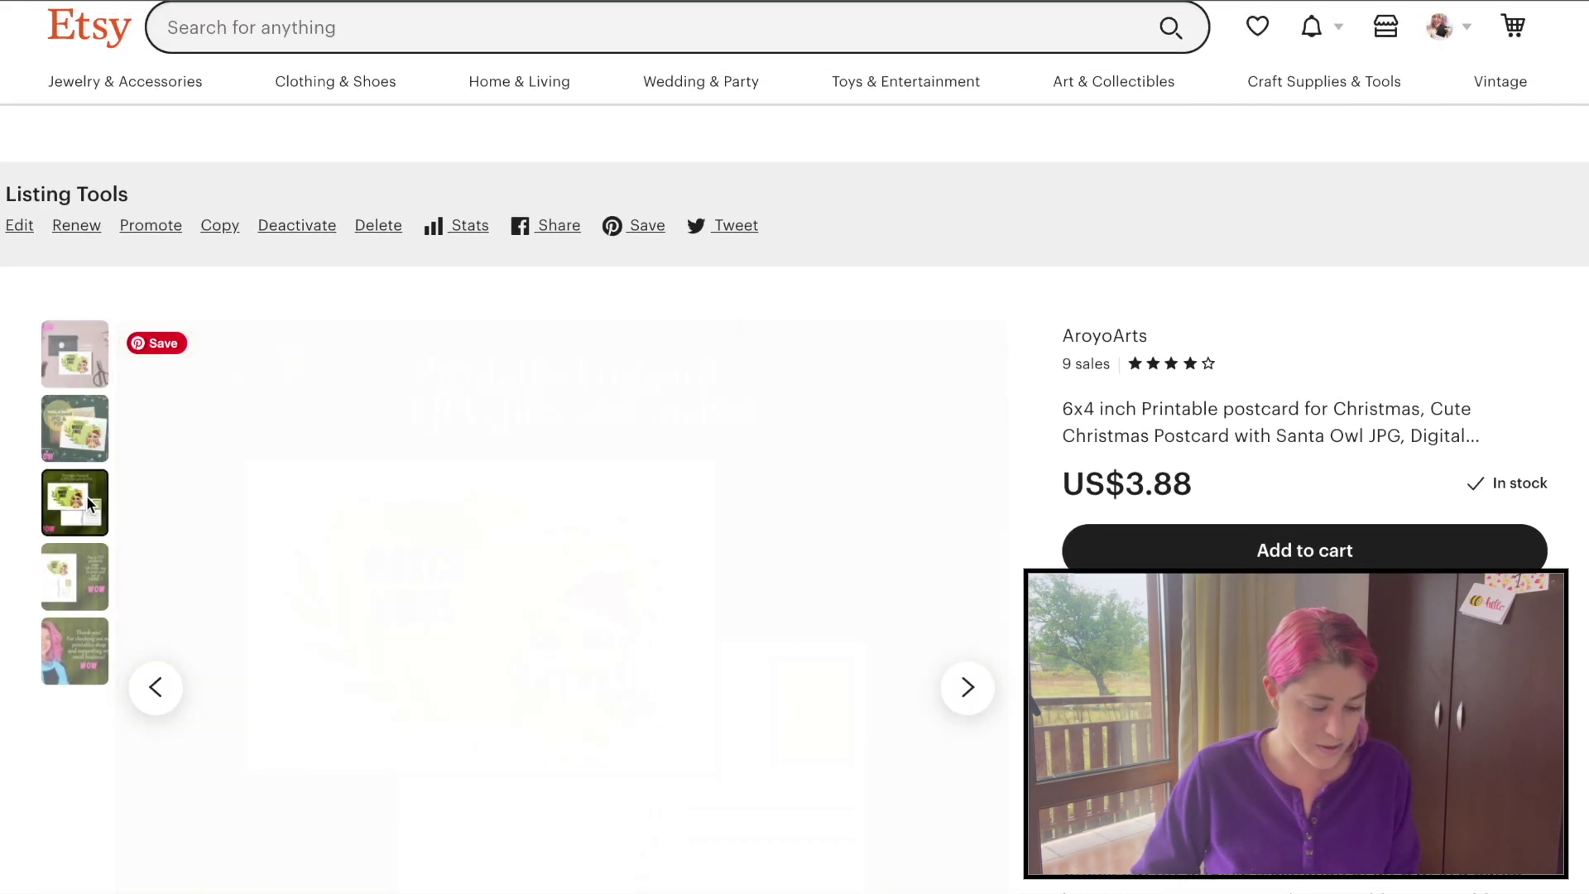
{"action": "scroll", "coordinate": [90, 504], "scroll_direction": "down", "scroll_amount": 3}
{"action": "left_click", "coordinate": [74, 328]}
{"action": "left_click", "coordinate": [75, 404]}
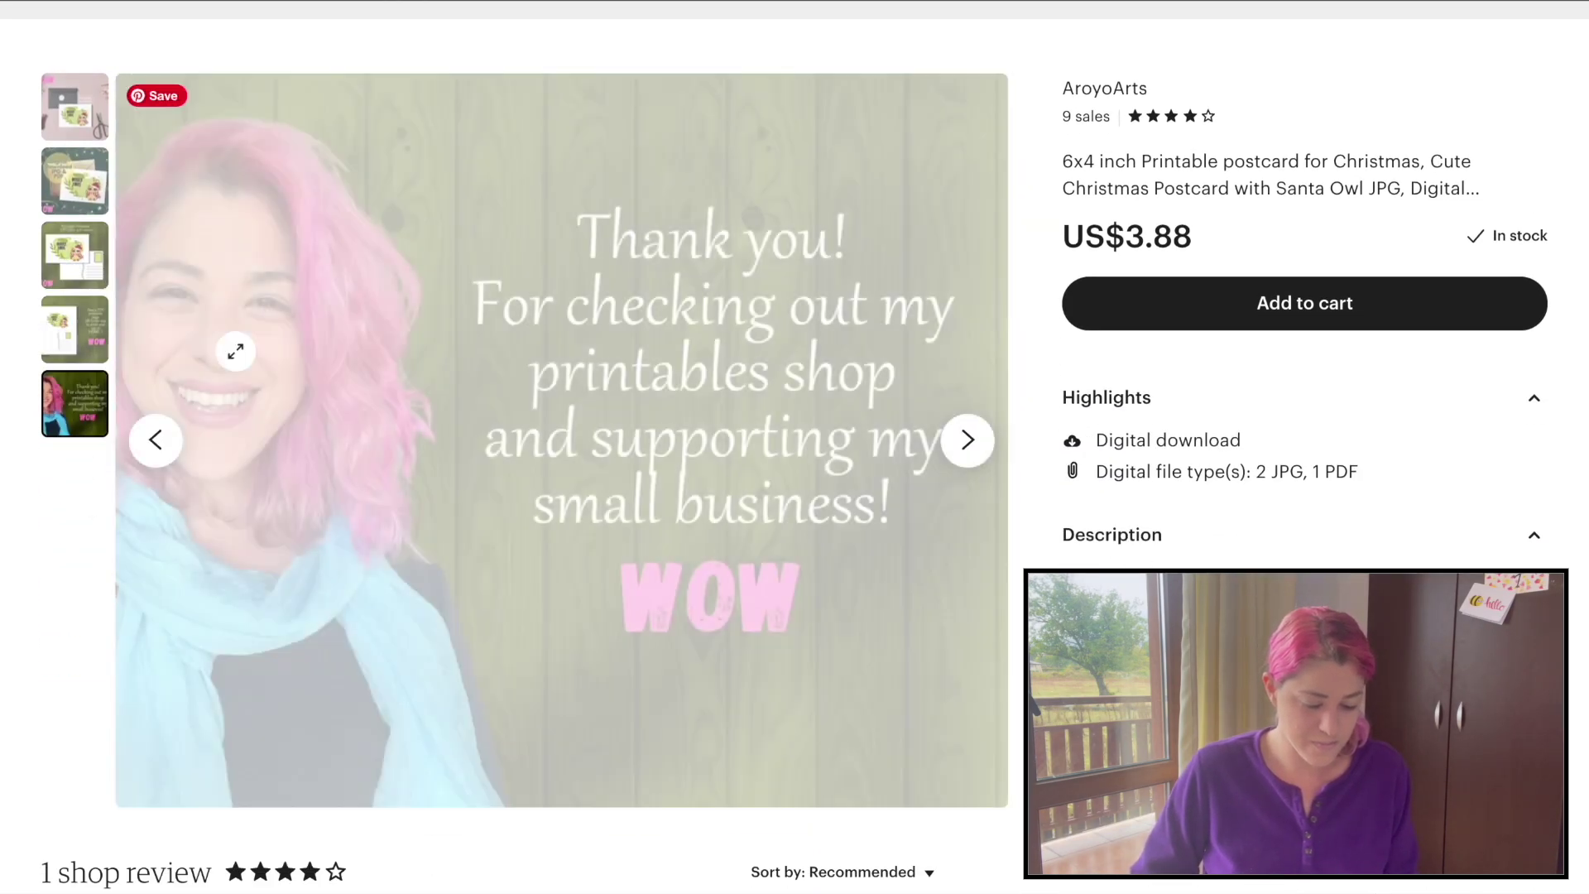
{"action": "scroll", "coordinate": [74, 404], "scroll_direction": "up", "scroll_amount": 3}
{"action": "left_click", "coordinate": [69, 413]}
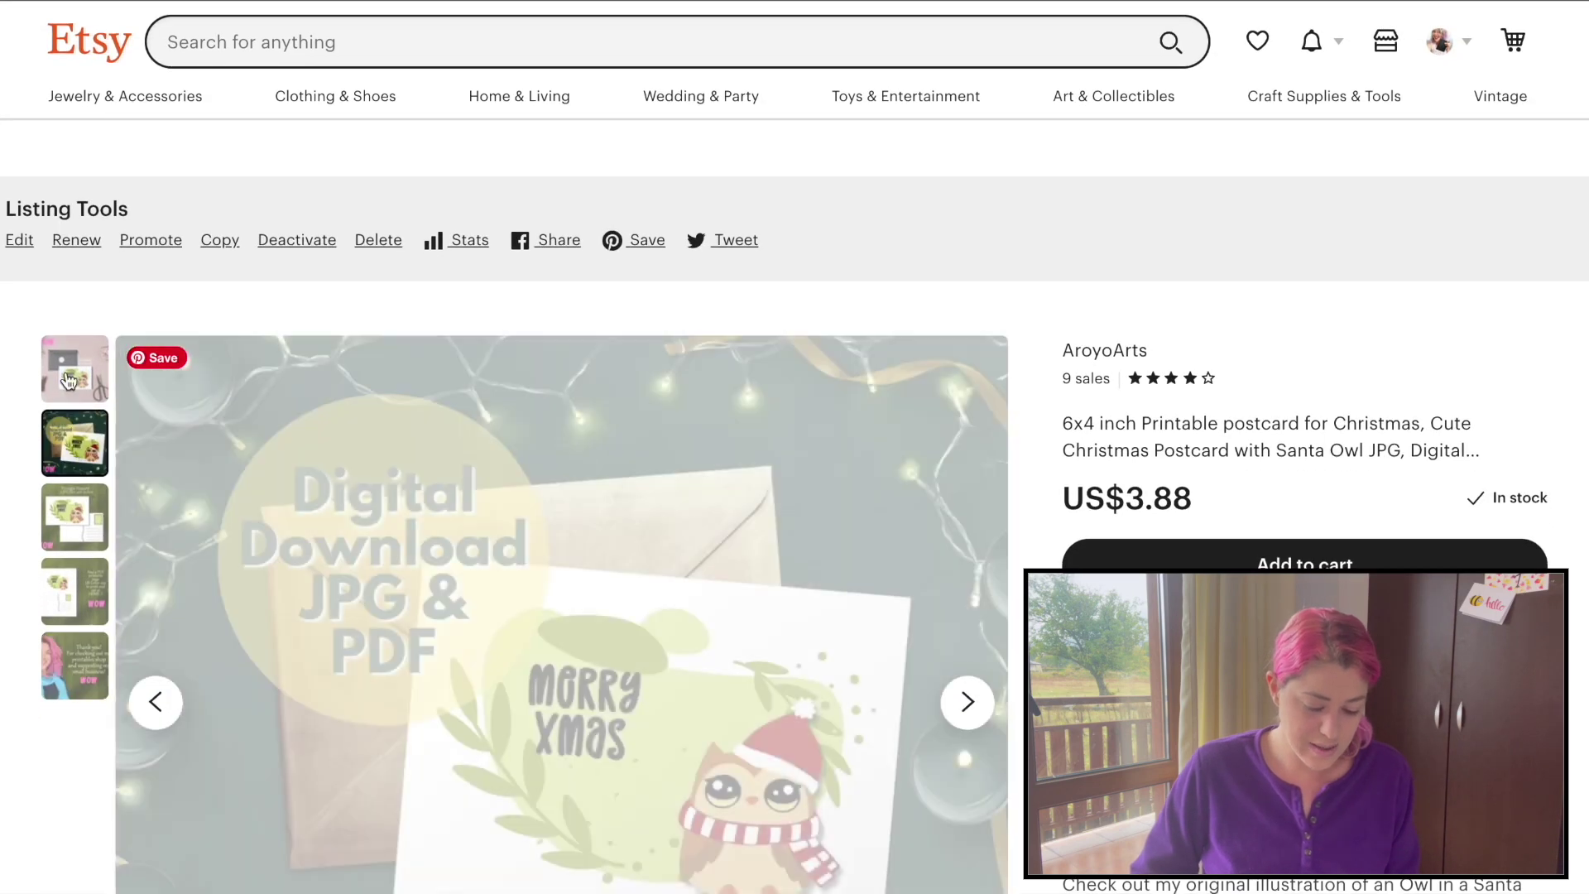
{"action": "left_click", "coordinate": [68, 396]}
{"action": "scroll", "coordinate": [1150, 414], "scroll_direction": "down", "scroll_amount": 2}
{"action": "scroll", "coordinate": [1128, 561], "scroll_direction": "up", "scroll_amount": 2}
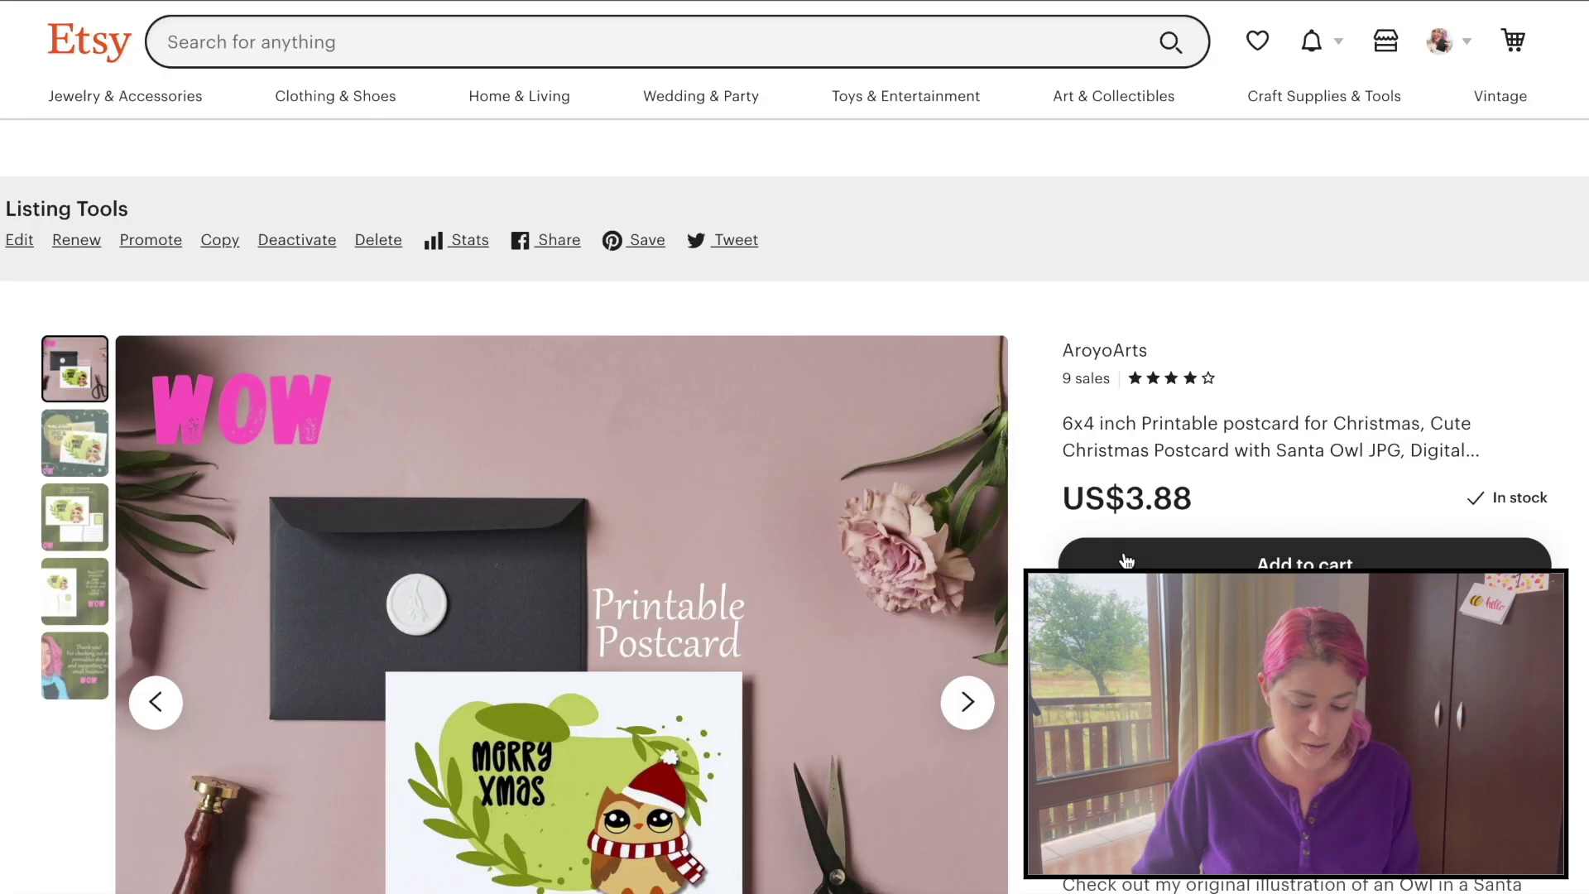
Step: Review the published listing's price, highlights, digital file types and description text as buyers see them
{"action": "scroll", "coordinate": [1127, 561], "scroll_direction": "down", "scroll_amount": 6}
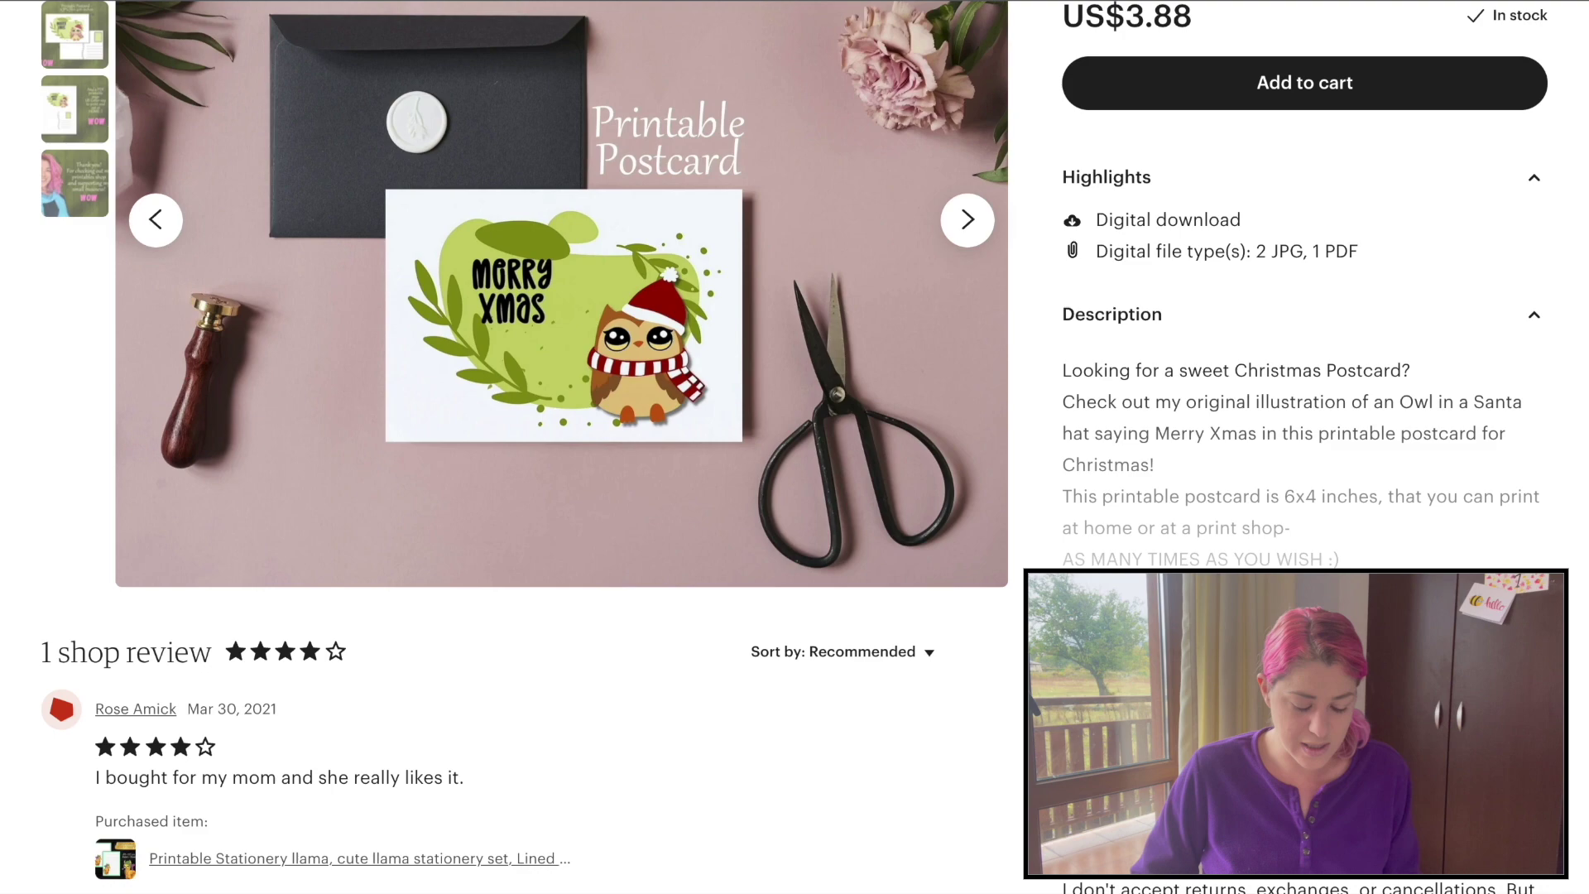
{"action": "scroll", "coordinate": [1087, 439], "scroll_direction": "down", "scroll_amount": 7}
{"action": "scroll", "coordinate": [1087, 440], "scroll_direction": "up", "scroll_amount": 7}
{"action": "scroll", "coordinate": [1086, 438], "scroll_direction": "up", "scroll_amount": 2}
{"action": "scroll", "coordinate": [1086, 439], "scroll_direction": "down", "scroll_amount": 2}
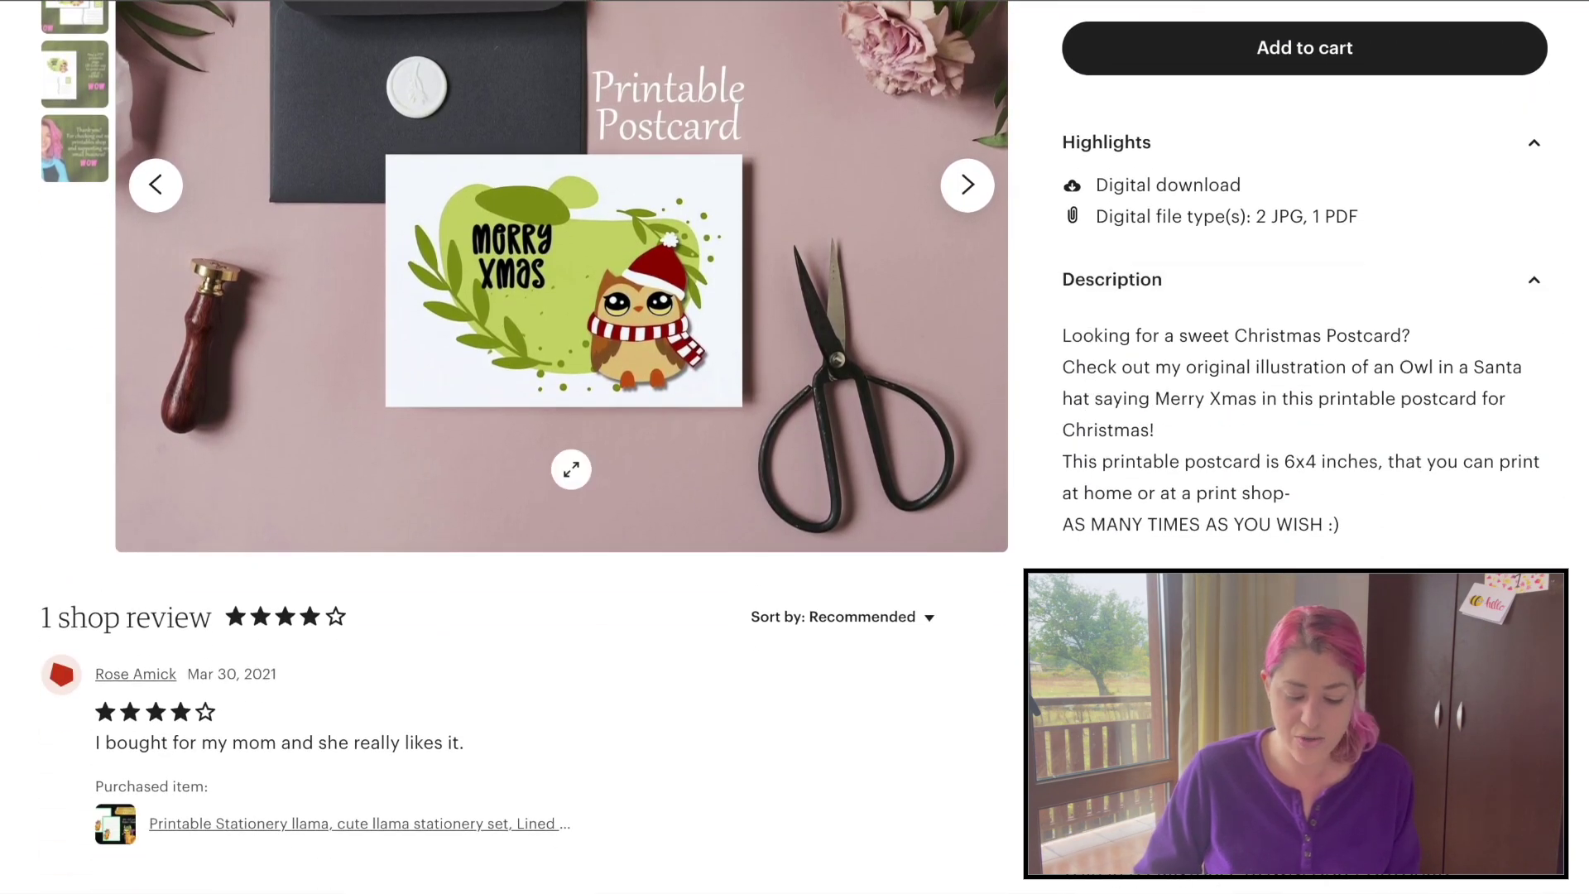
{"action": "scroll", "coordinate": [422, 209], "scroll_direction": "up", "scroll_amount": 6}
{"action": "scroll", "coordinate": [422, 208], "scroll_direction": "down", "scroll_amount": 3}
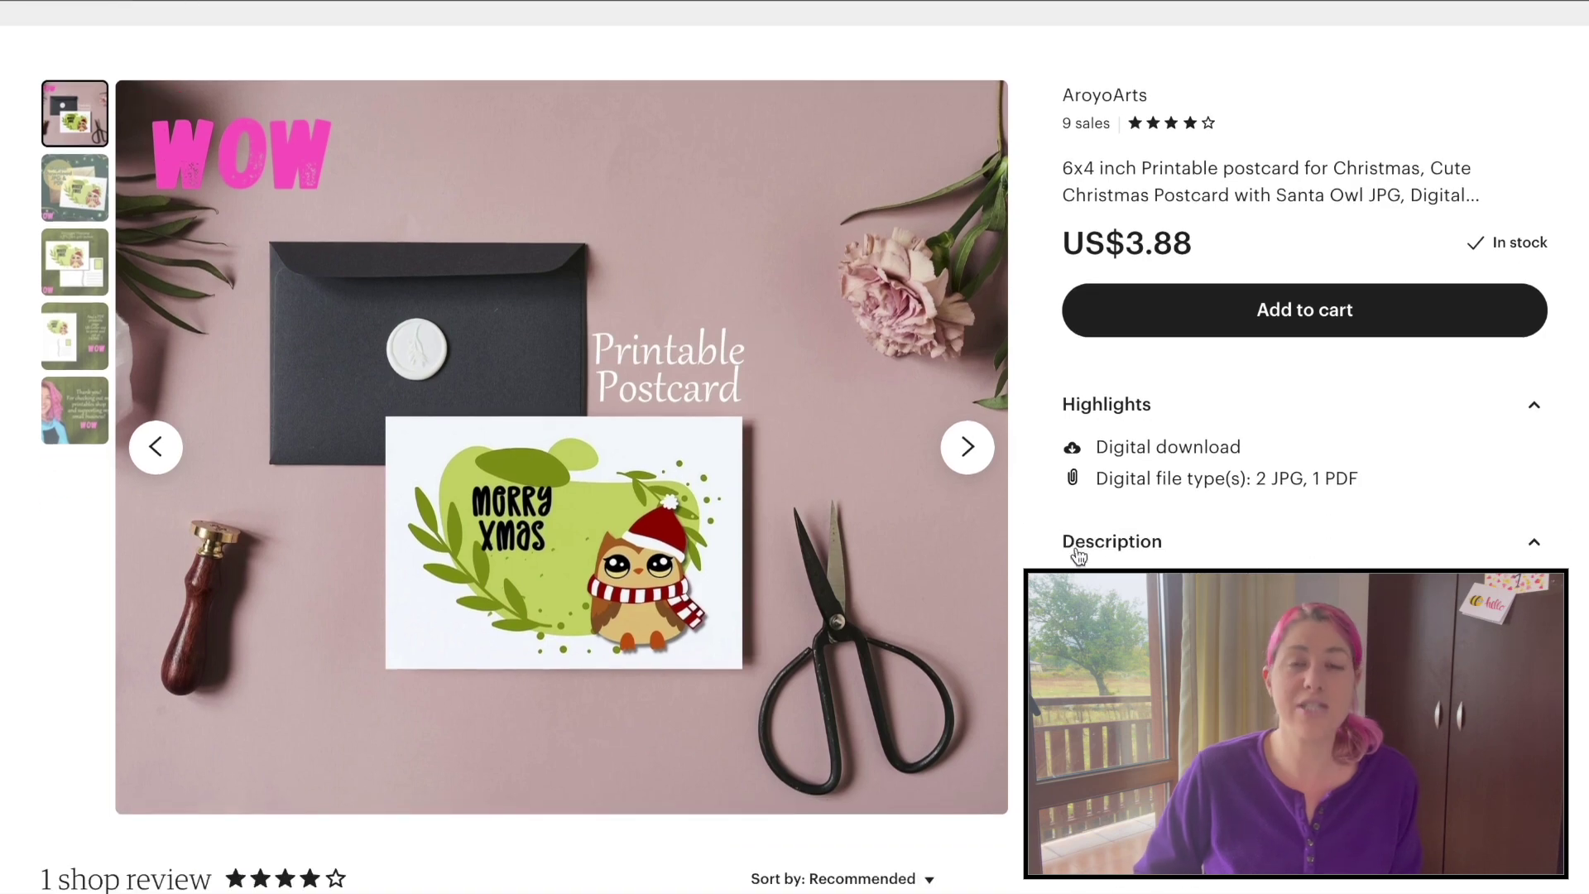
{"action": "scroll", "coordinate": [1066, 520], "scroll_direction": "down", "scroll_amount": 3}
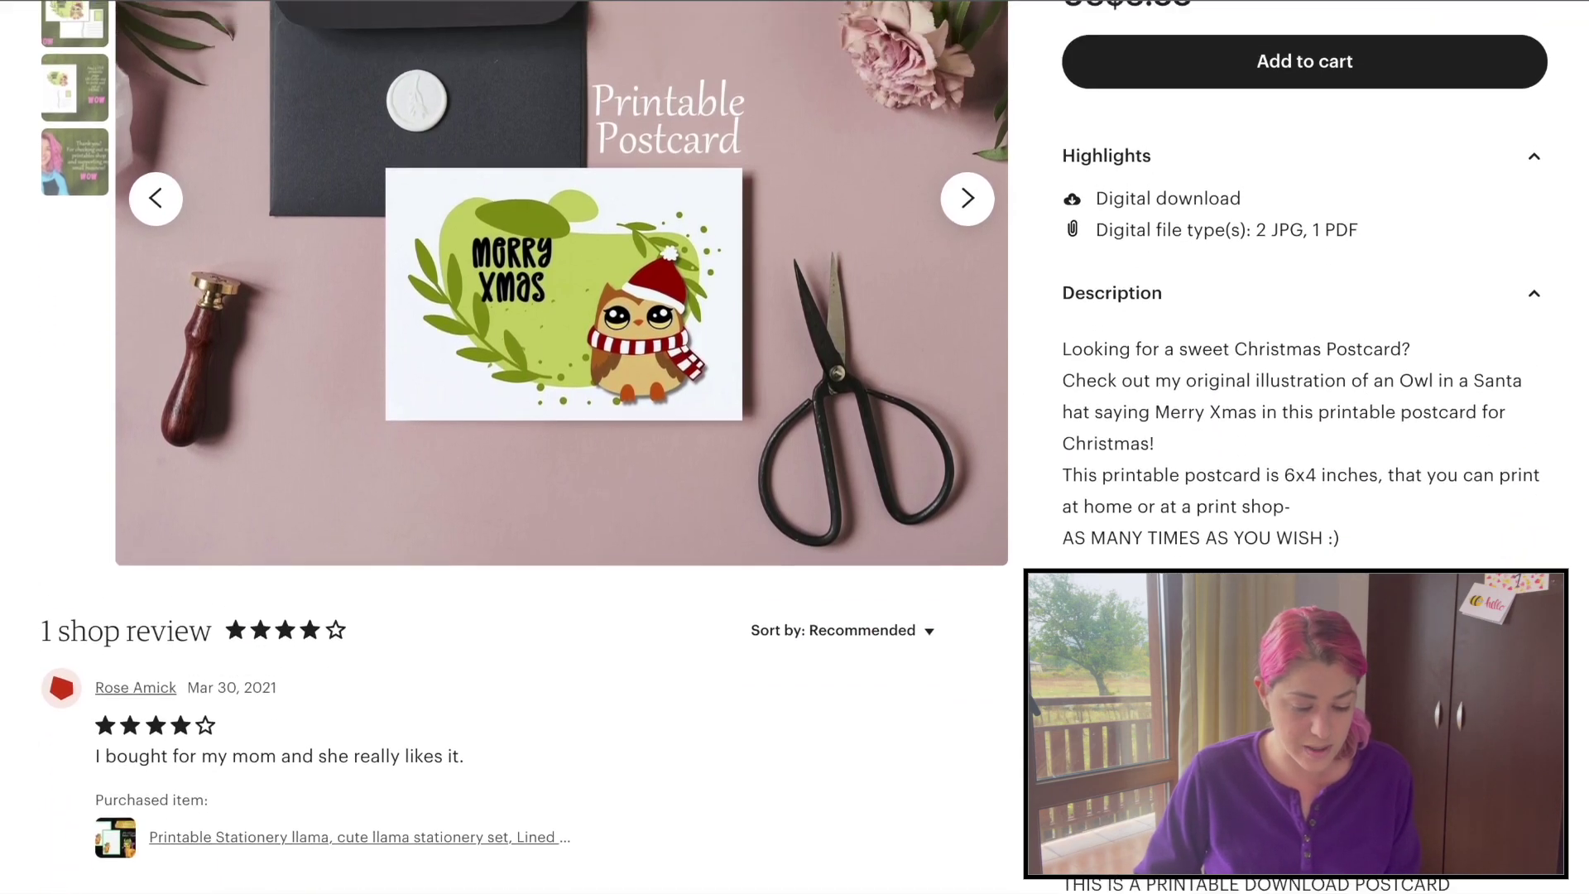
{"action": "scroll", "coordinate": [933, 276], "scroll_direction": "up", "scroll_amount": 6}
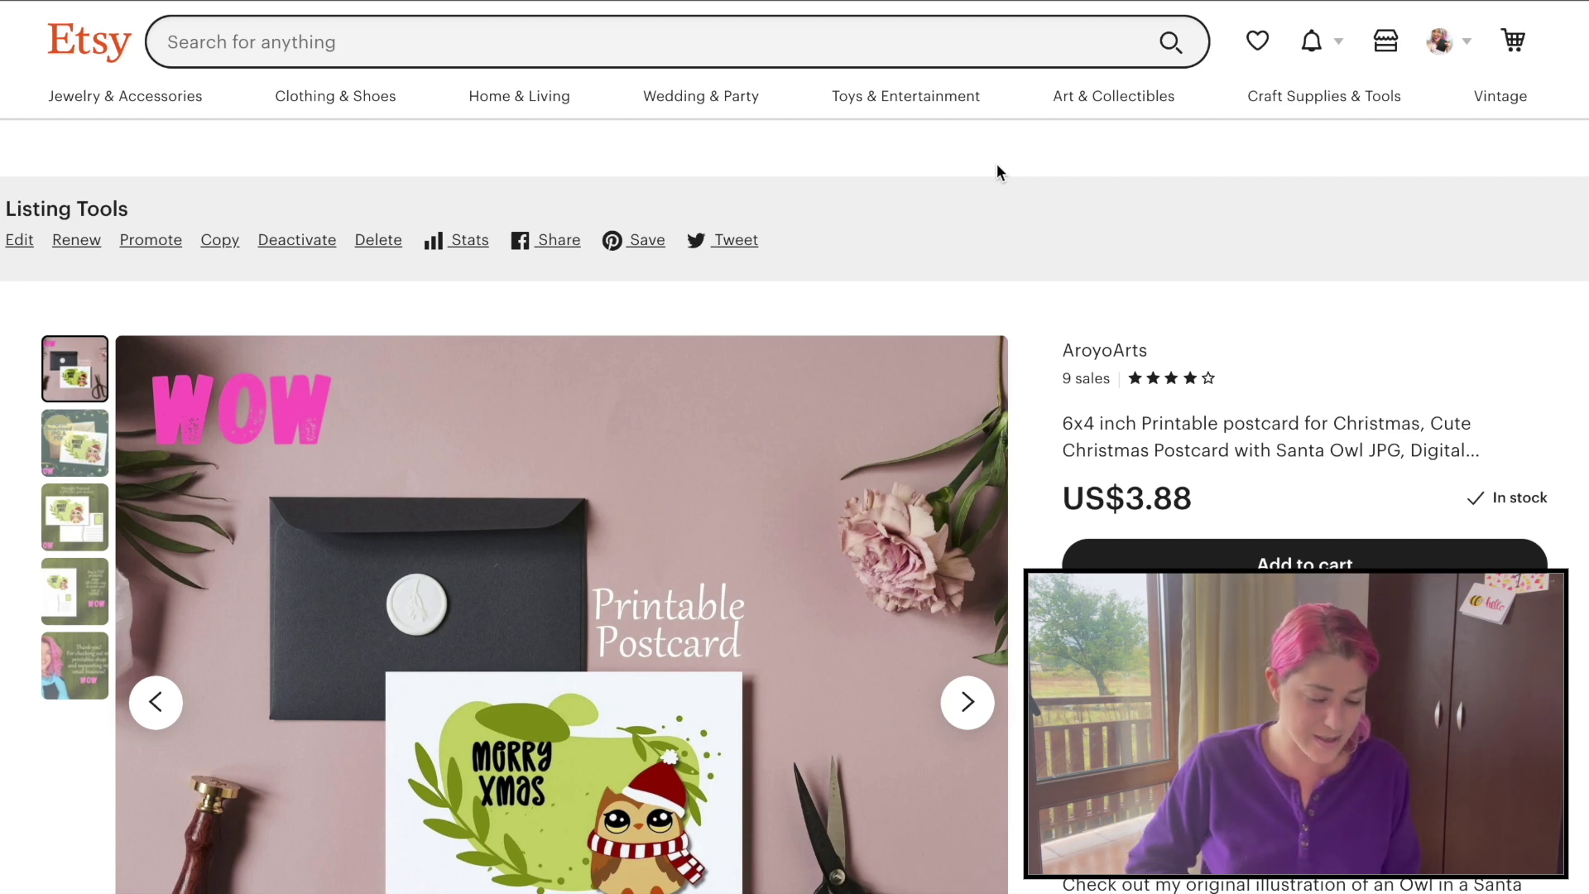
{"action": "scroll", "coordinate": [996, 162], "scroll_direction": "down", "scroll_amount": 5}
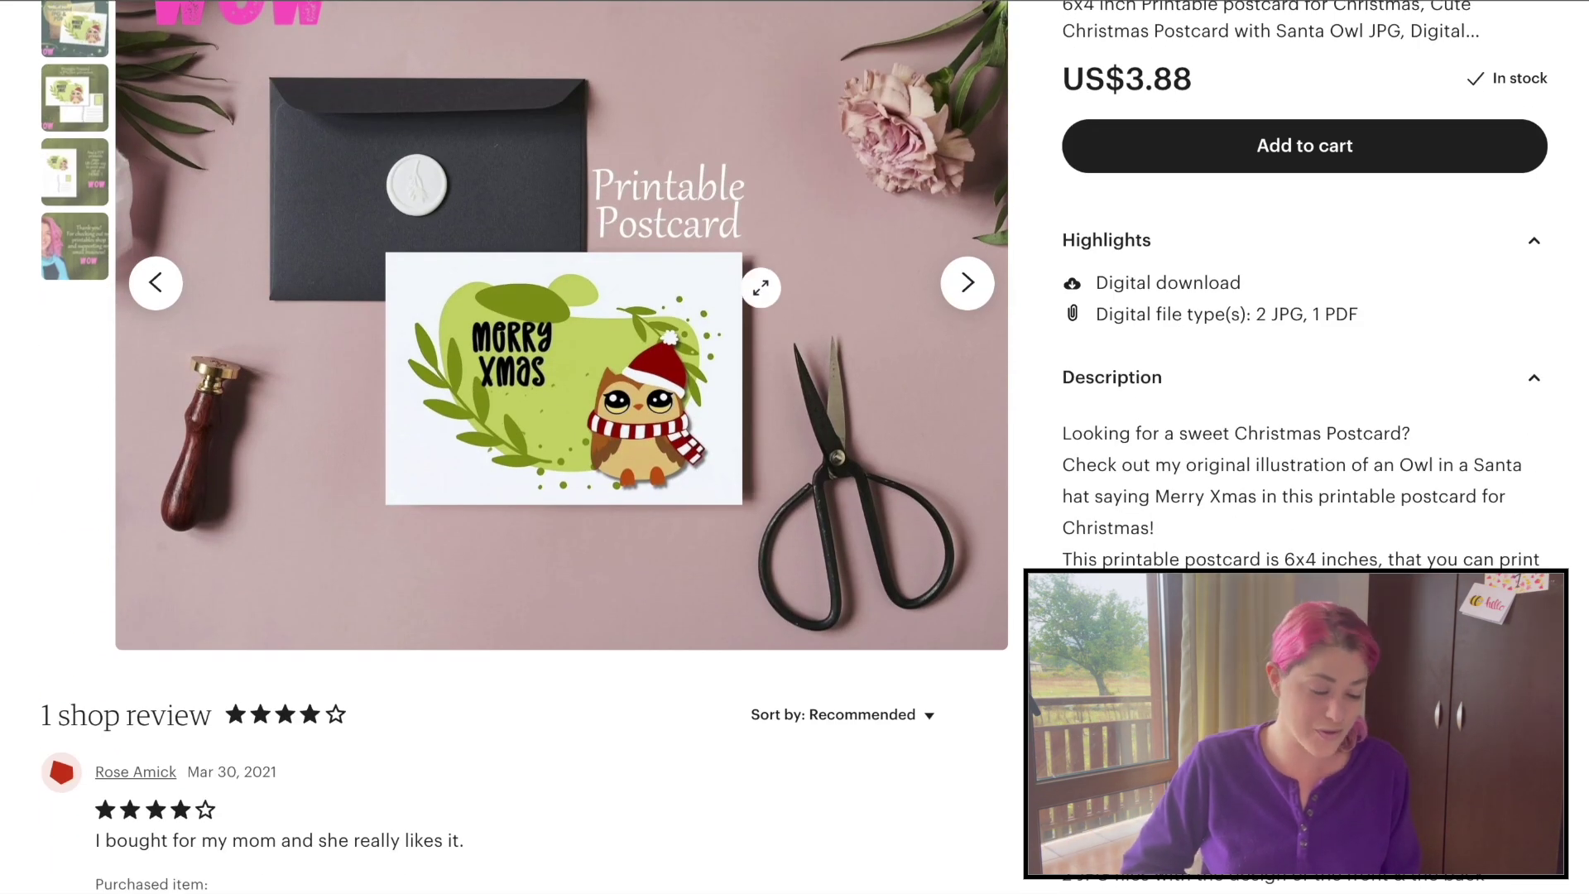
{"action": "scroll", "coordinate": [82, 413], "scroll_direction": "up", "scroll_amount": 5}
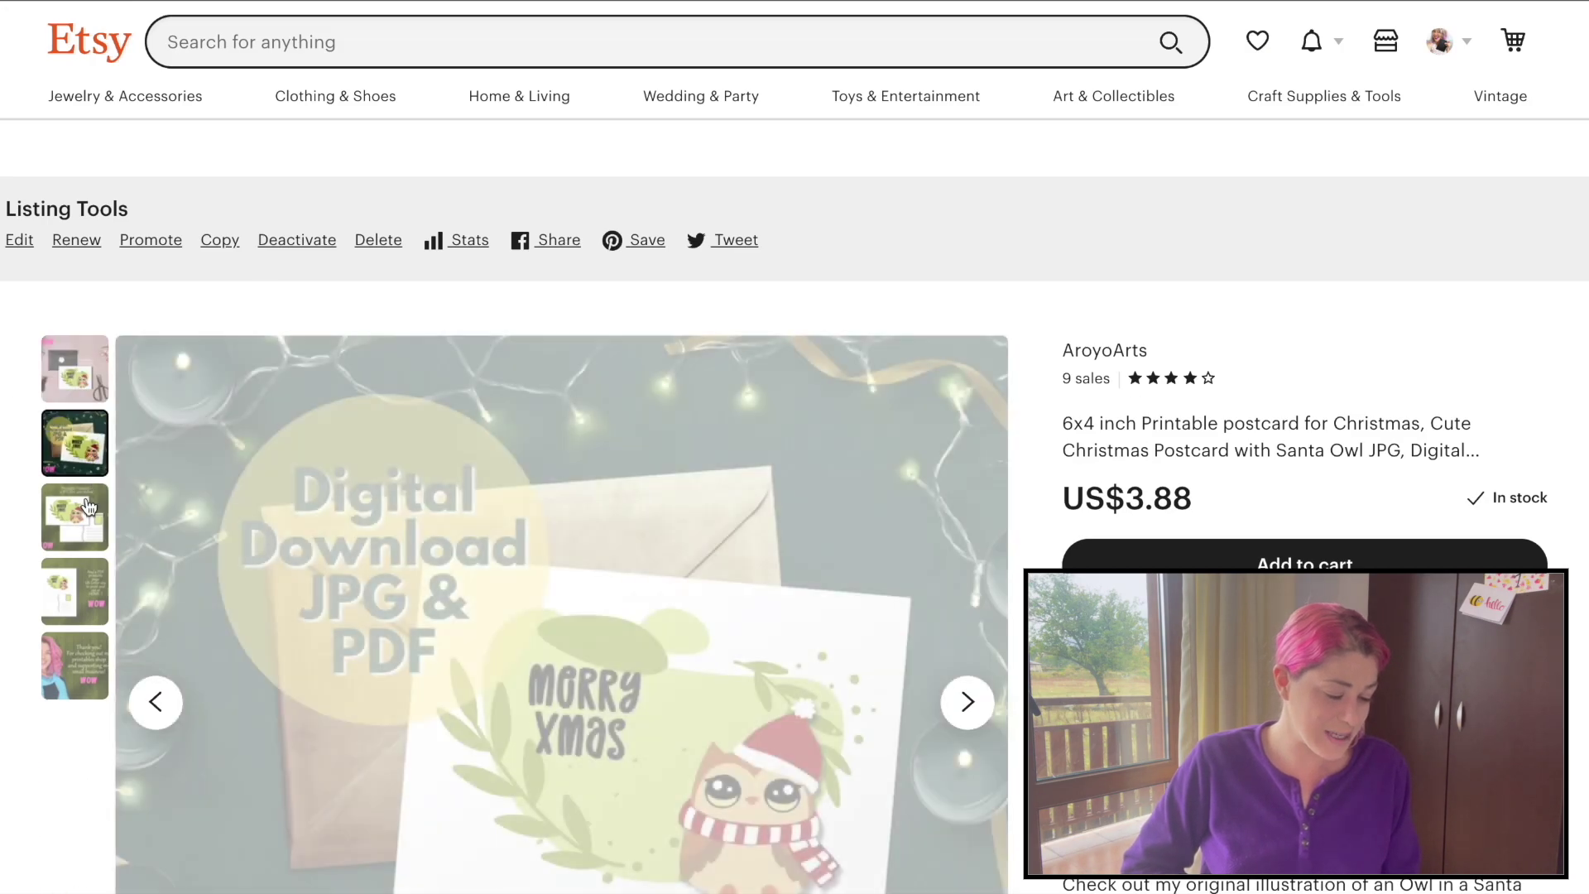